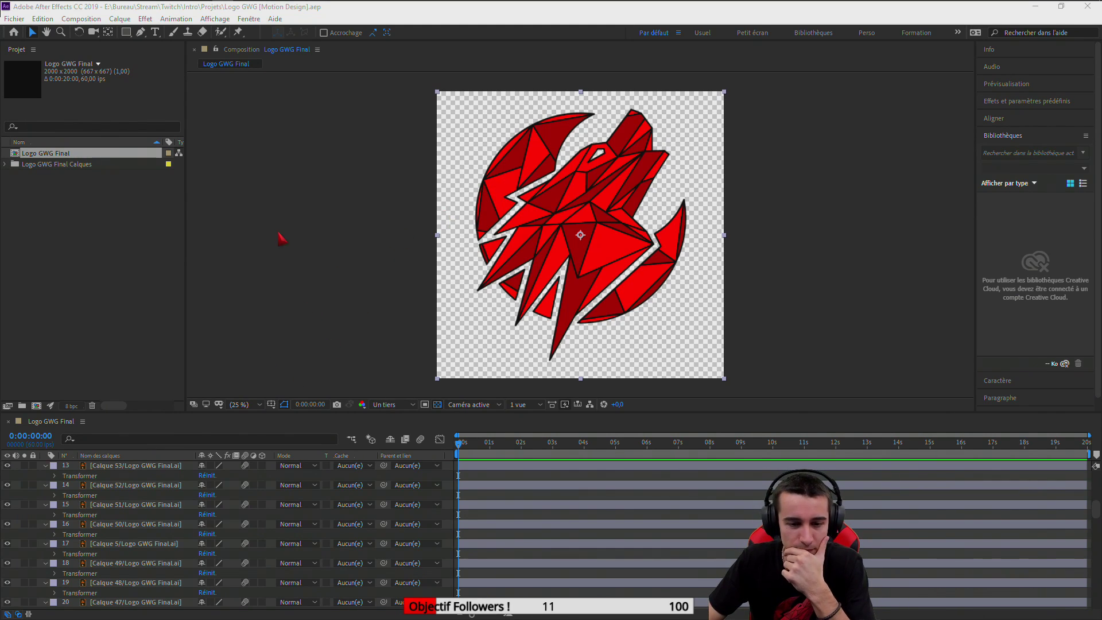
# Toggle the visibility of layers Calque 58 and Calque 40 off and on to identify their pieces in the logo
pyautogui.scroll(5, 230, 487)
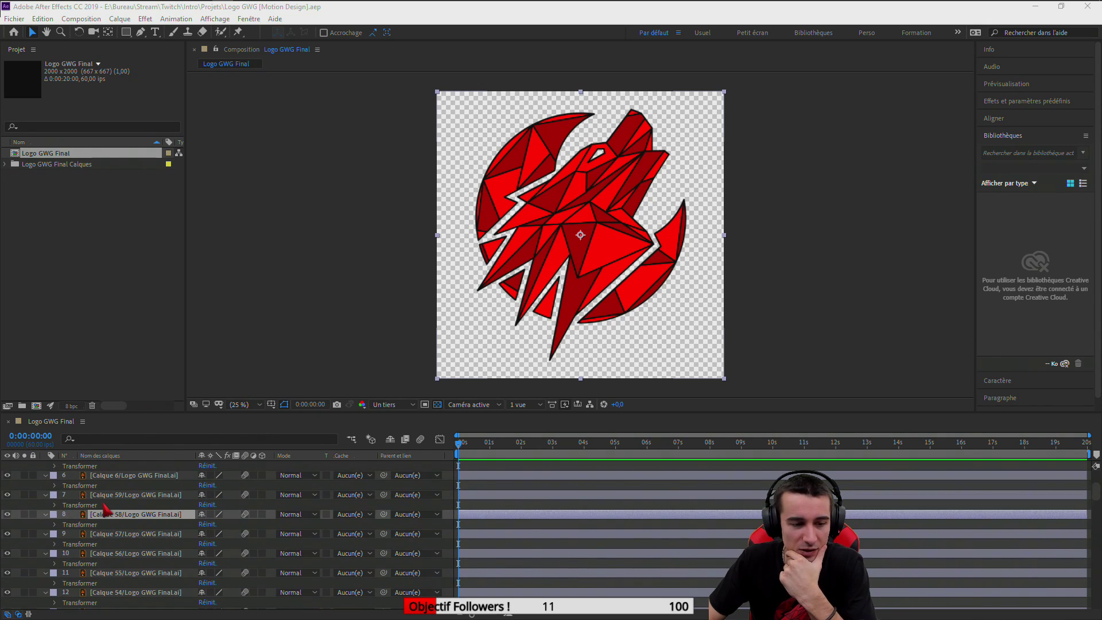
pyautogui.scroll(-3, 20, 507)
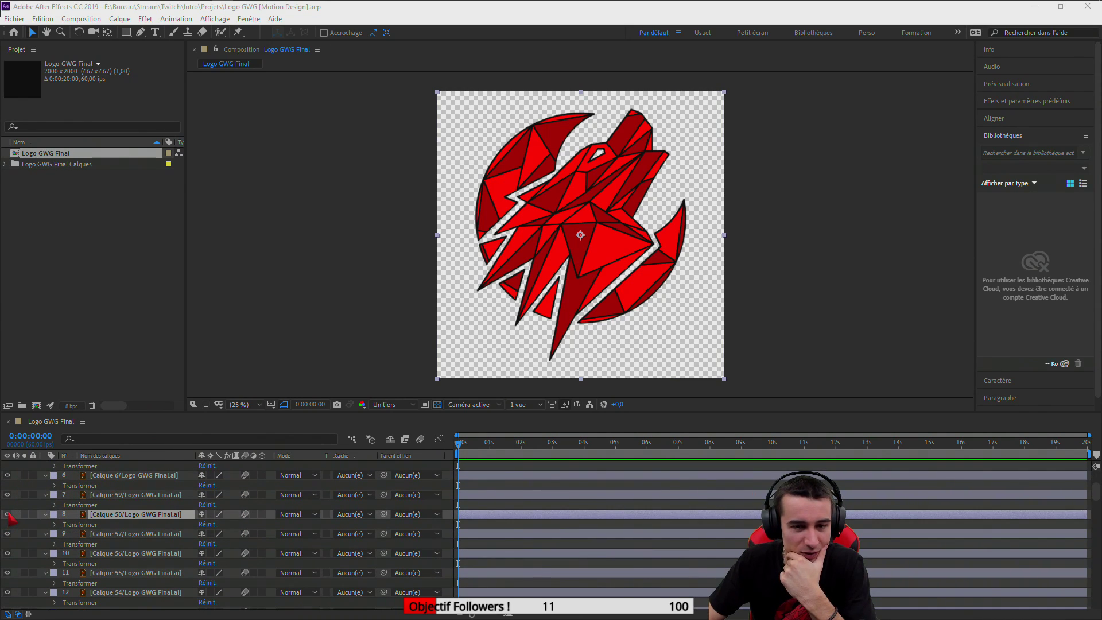
pyautogui.click(8, 514)
pyautogui.click(8, 514)
pyautogui.scroll(-5, 10, 545)
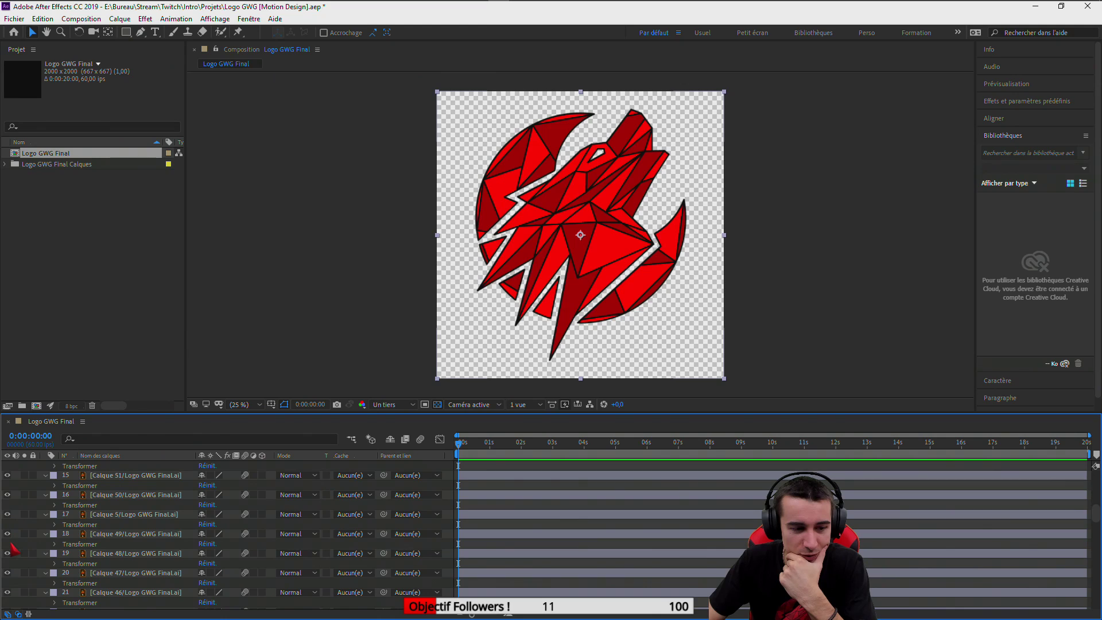
pyautogui.scroll(-4, 9, 559)
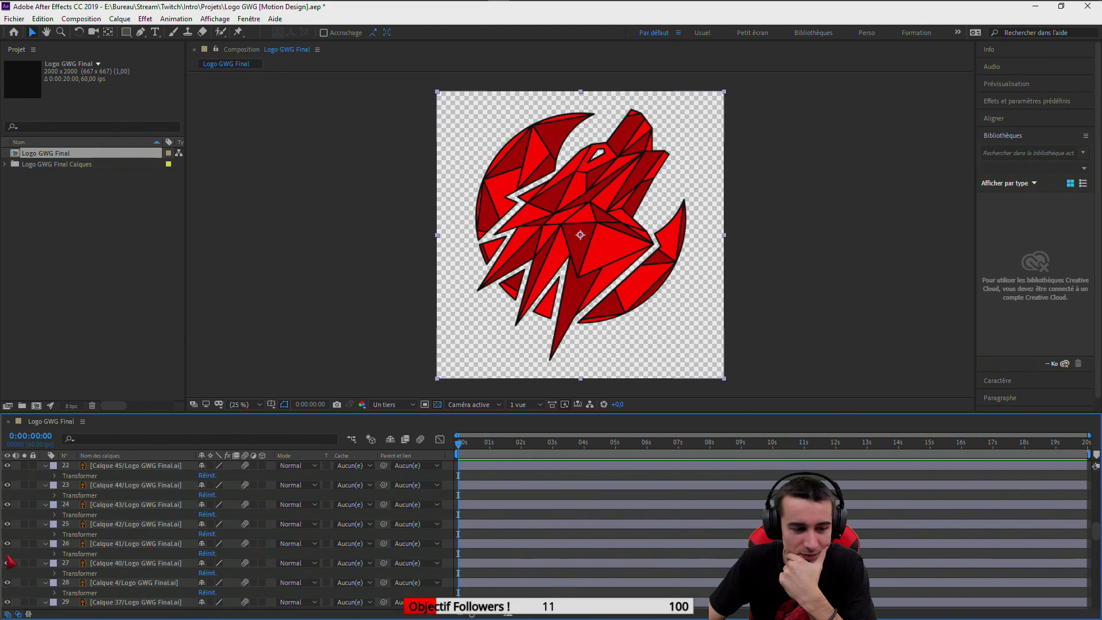
pyautogui.click(7, 563)
pyautogui.click(8, 563)
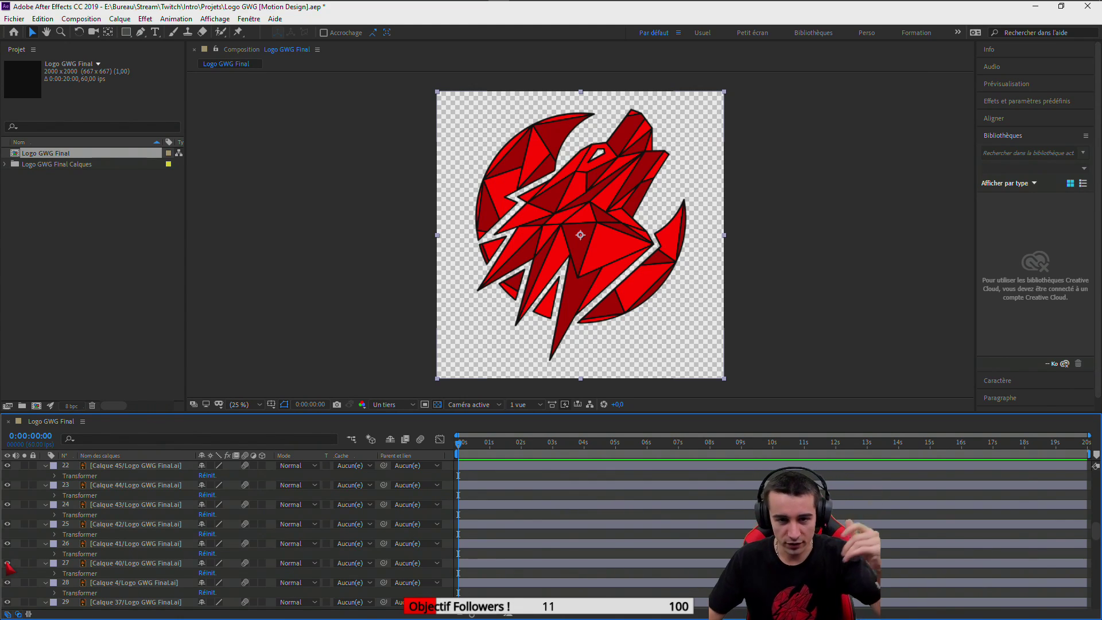
# Toggle the visibility of layers Calque 58, Calque 7 and Calque 8 off and on to identify their logo parts
pyautogui.scroll(10, 138, 531)
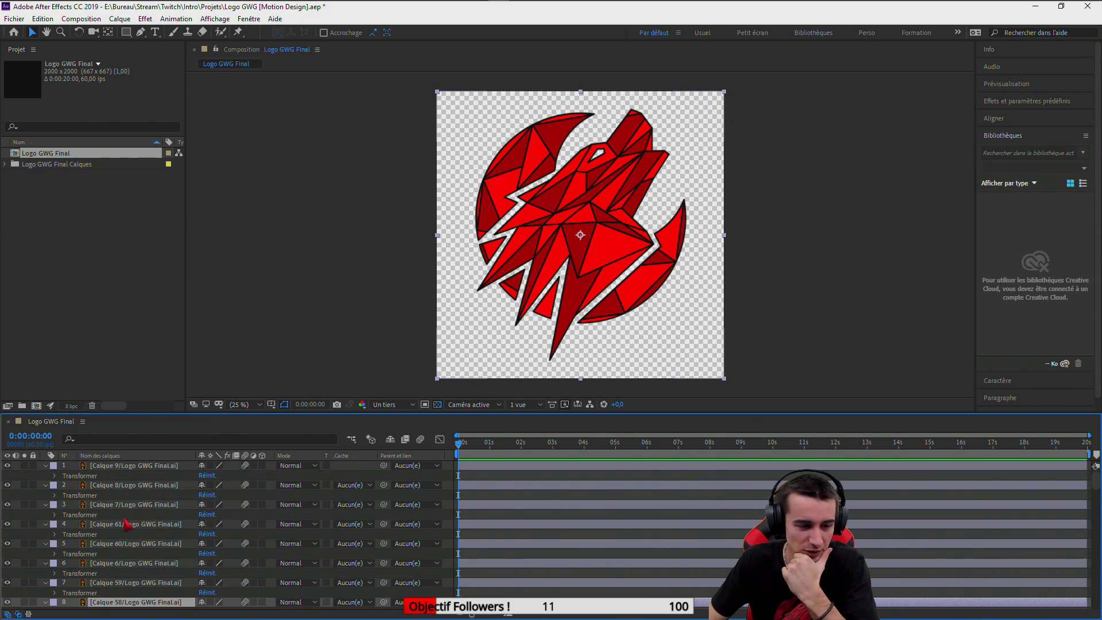
pyautogui.click(8, 602)
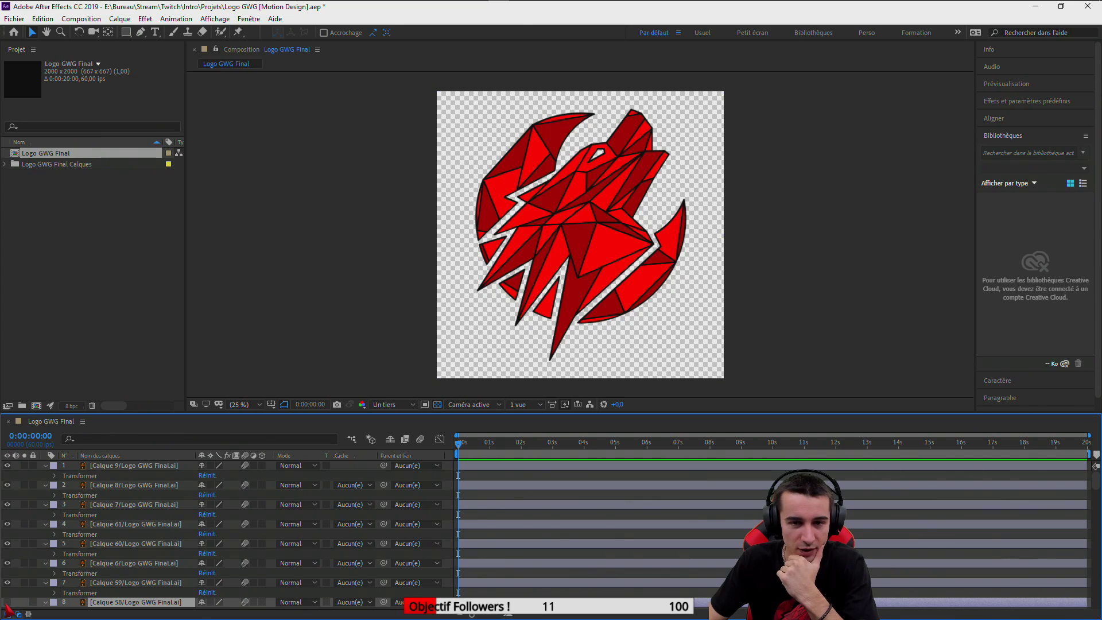
pyautogui.click(8, 602)
pyautogui.click(7, 504)
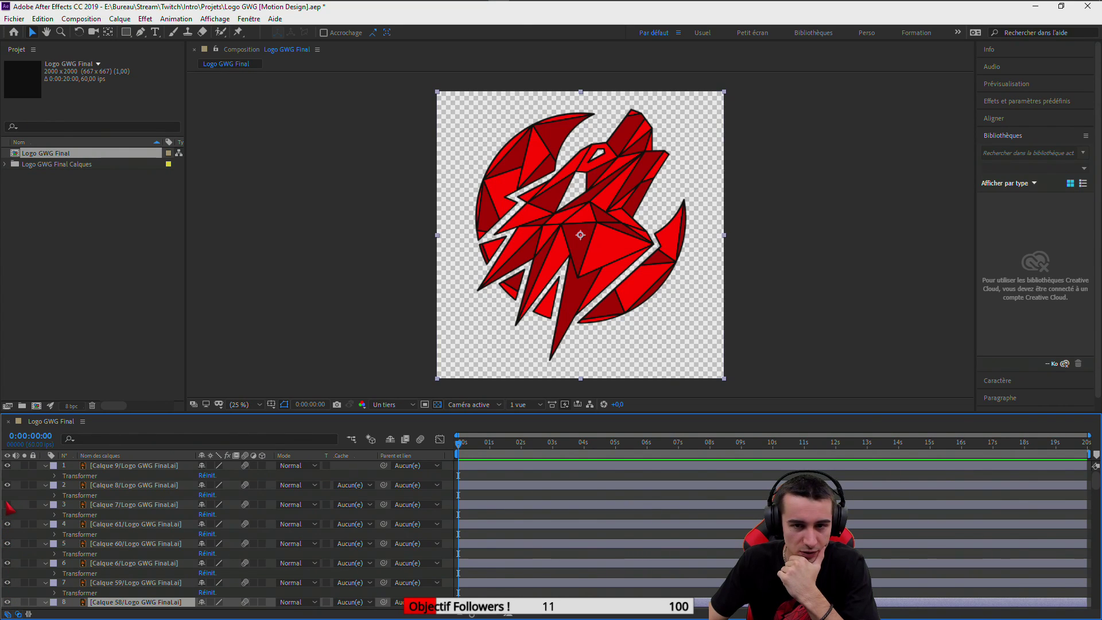
pyautogui.click(8, 504)
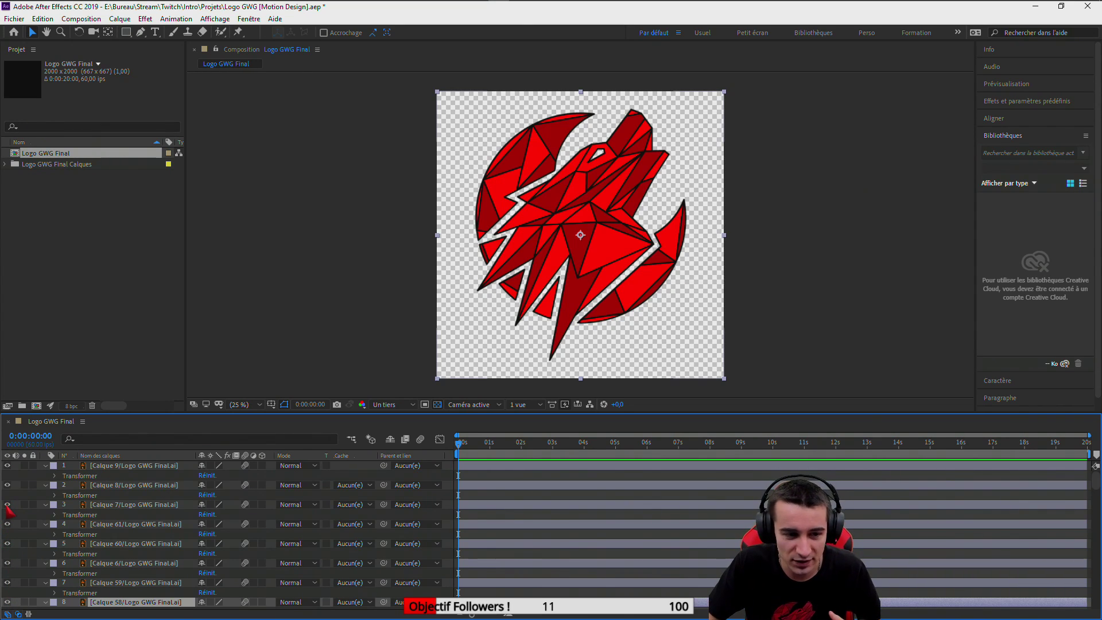
pyautogui.click(8, 505)
pyautogui.click(7, 505)
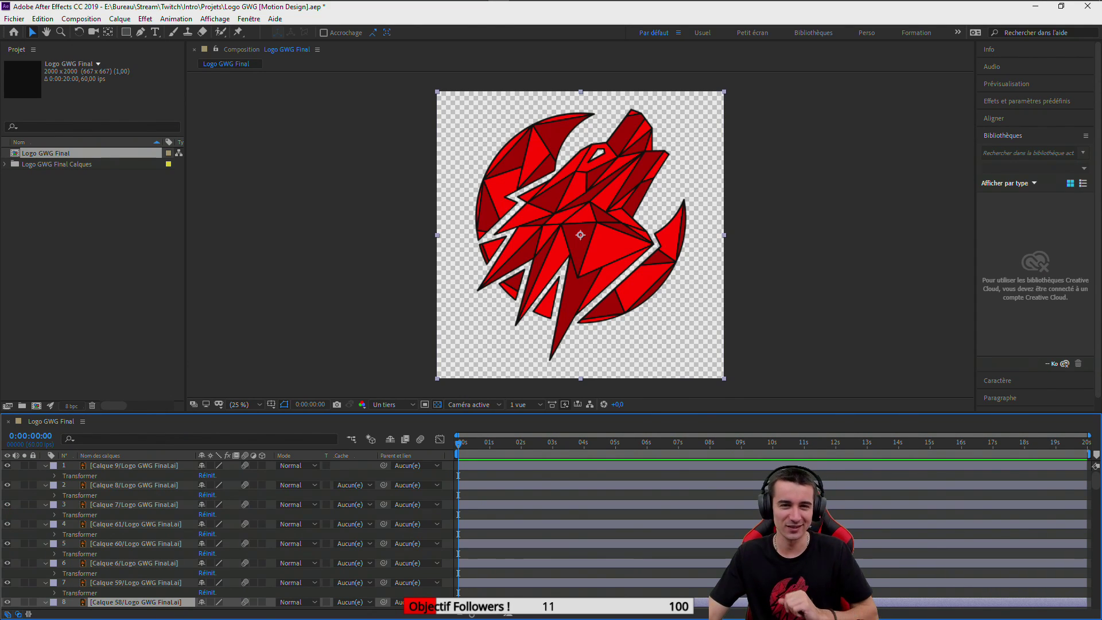
pyautogui.click(8, 485)
pyautogui.click(9, 484)
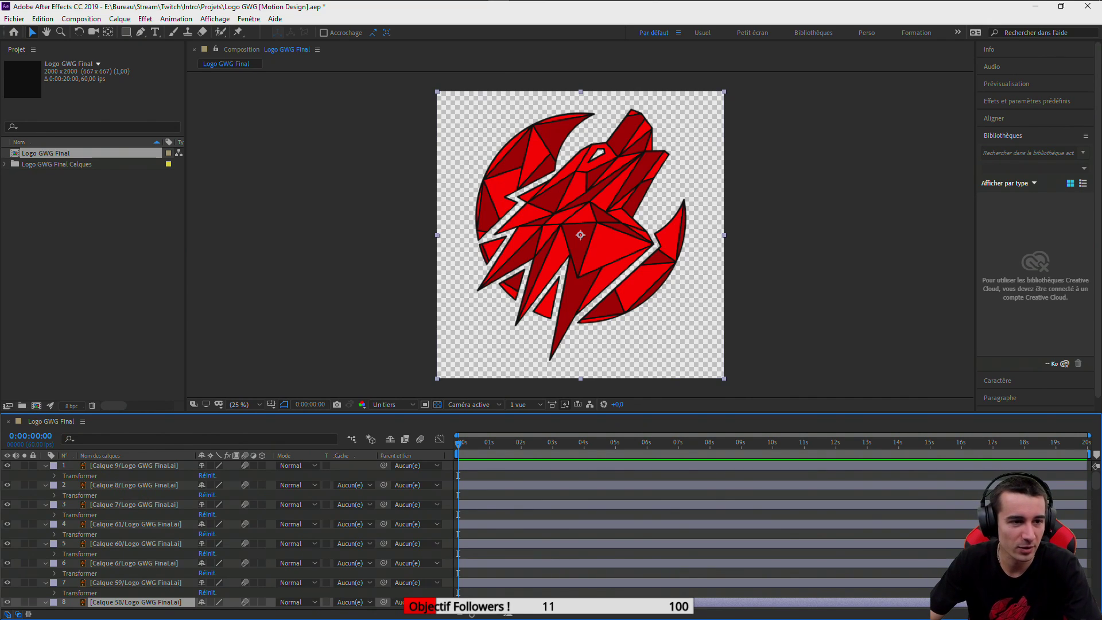
pyautogui.scroll(-4, 726, 486)
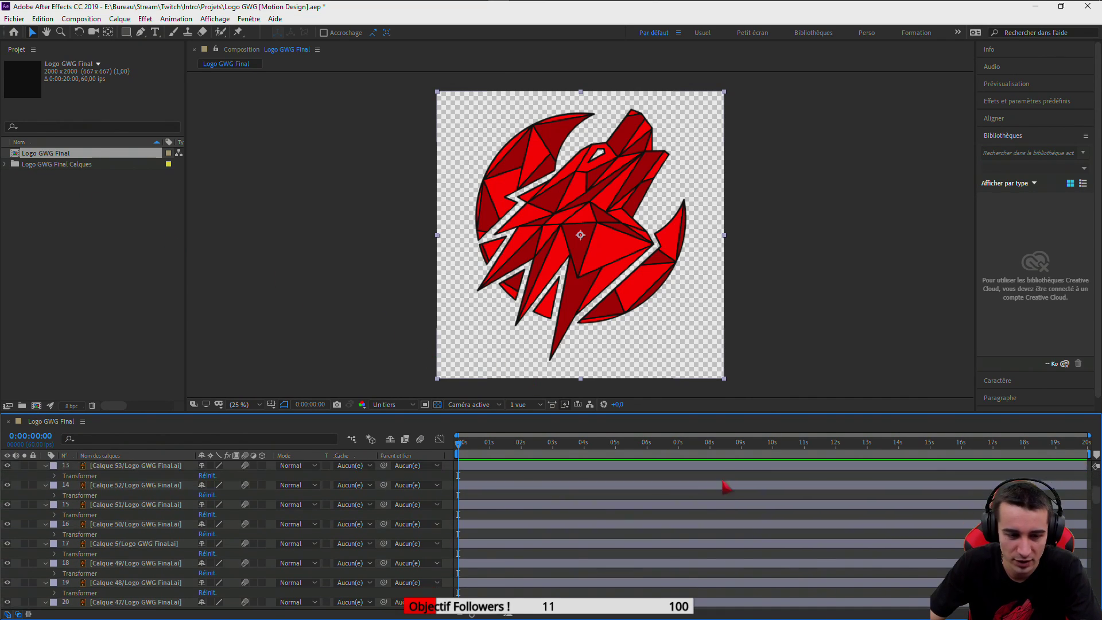
pyautogui.scroll(4, 726, 486)
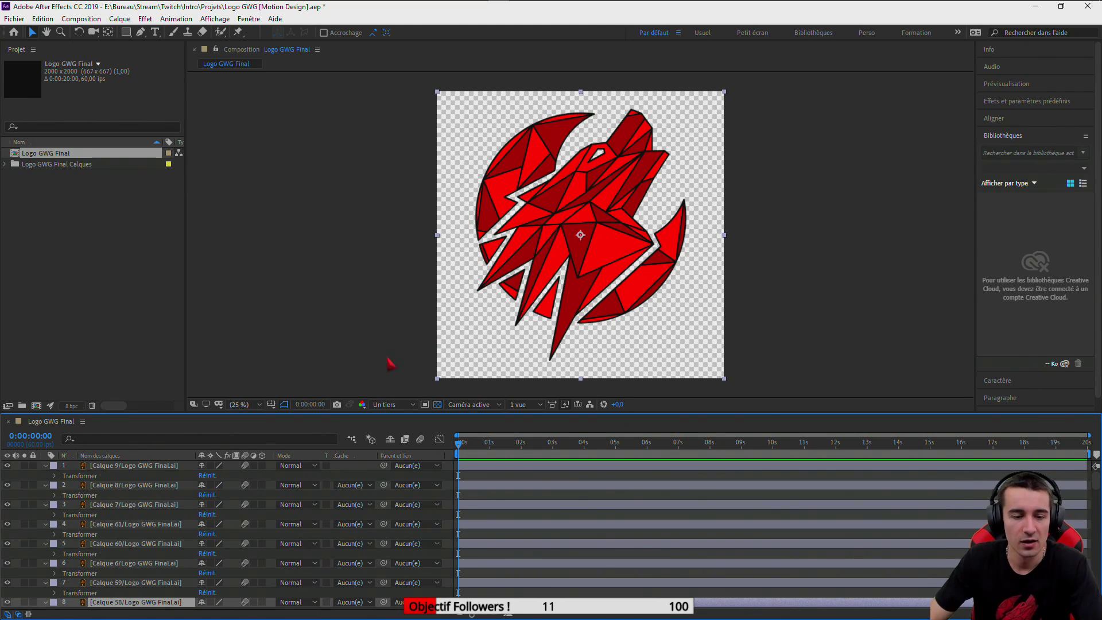
pyautogui.scroll(-5, 276, 524)
pyautogui.scroll(5, 276, 523)
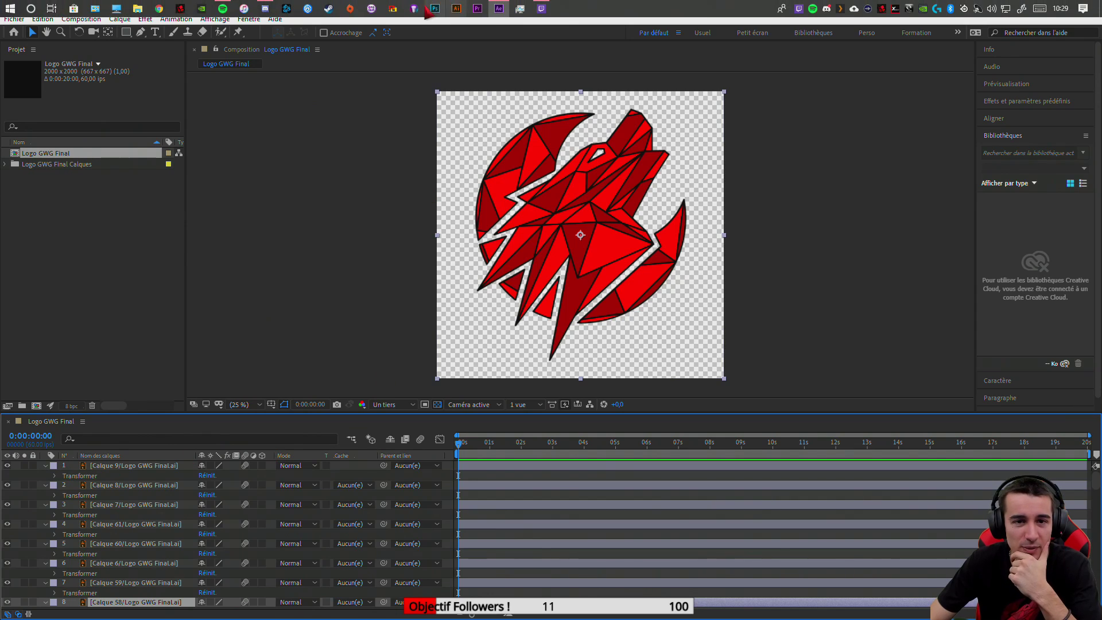
# Open the Pense-bête notes app to check the layer animation note, and return to After Effects
pyautogui.click(10, 8)
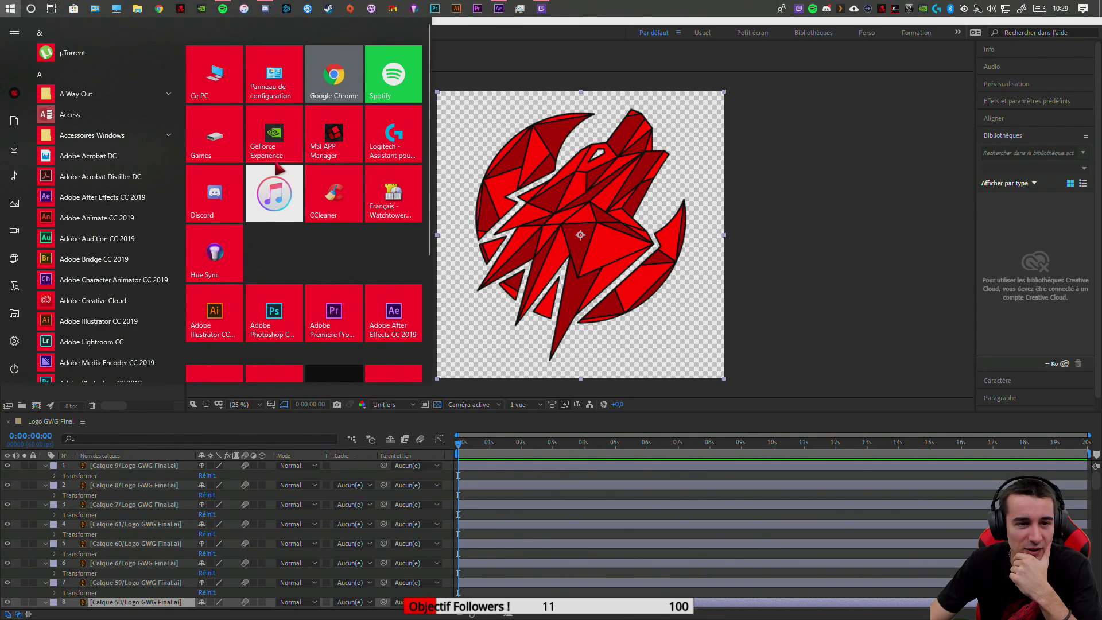
pyautogui.scroll(-3, 287, 248)
pyautogui.click(394, 324)
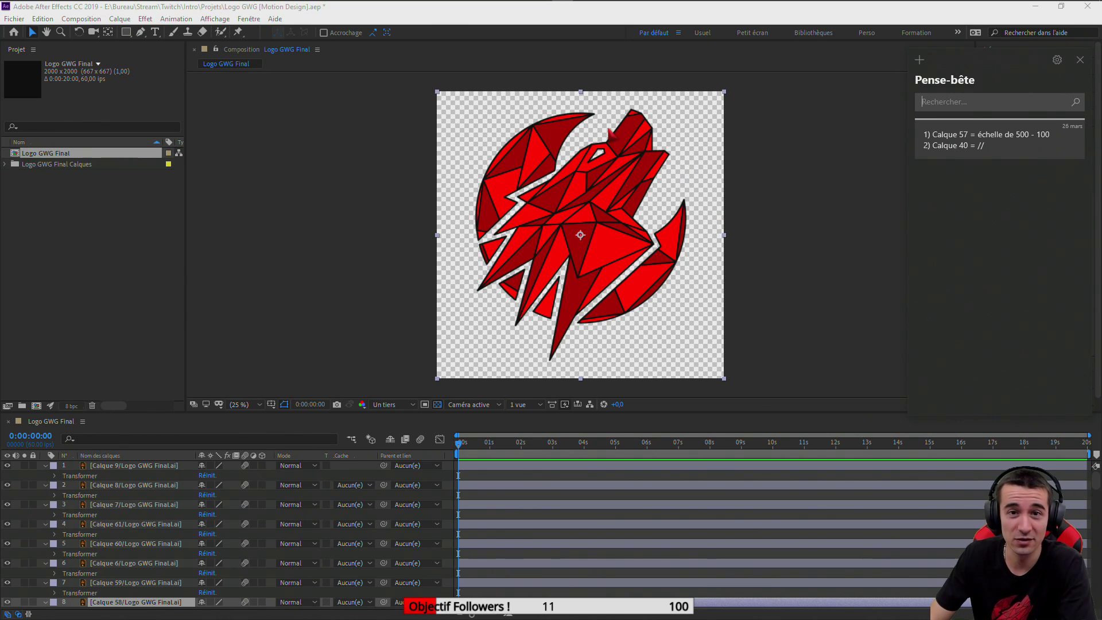
pyautogui.click(576, 131)
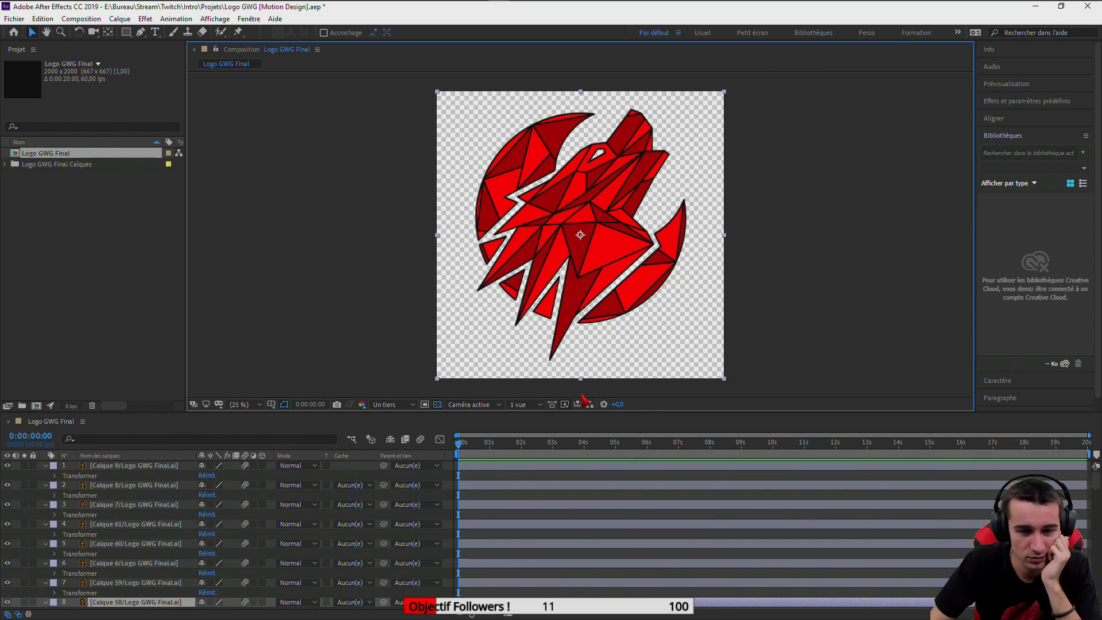
pyautogui.click(249, 405)
pyautogui.click(249, 404)
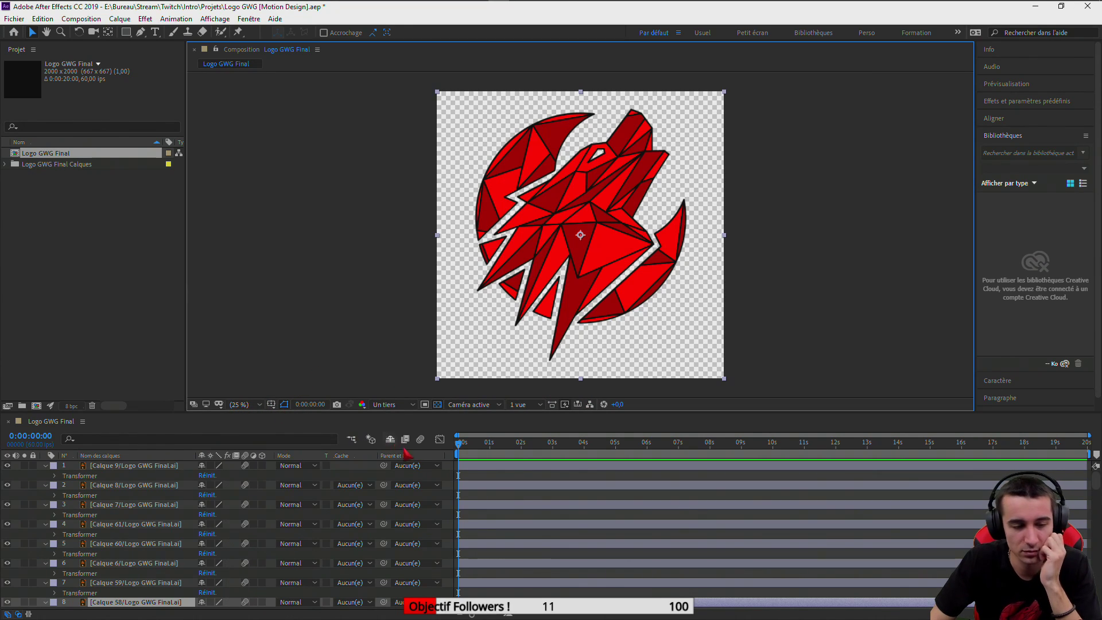
pyautogui.scroll(-5, 356, 503)
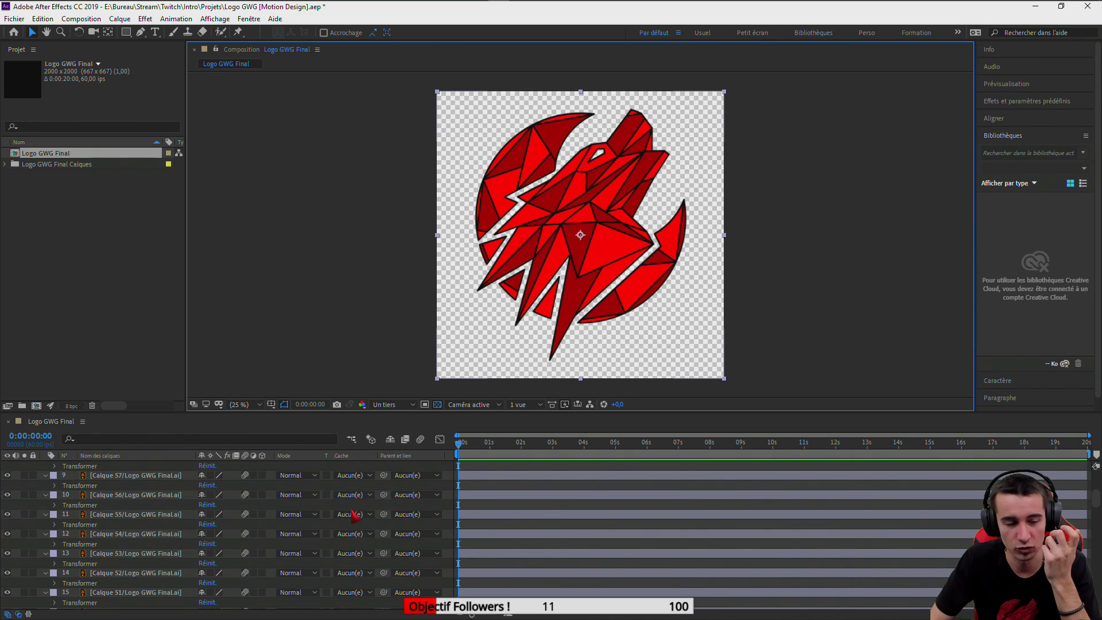
pyautogui.scroll(-10, 330, 522)
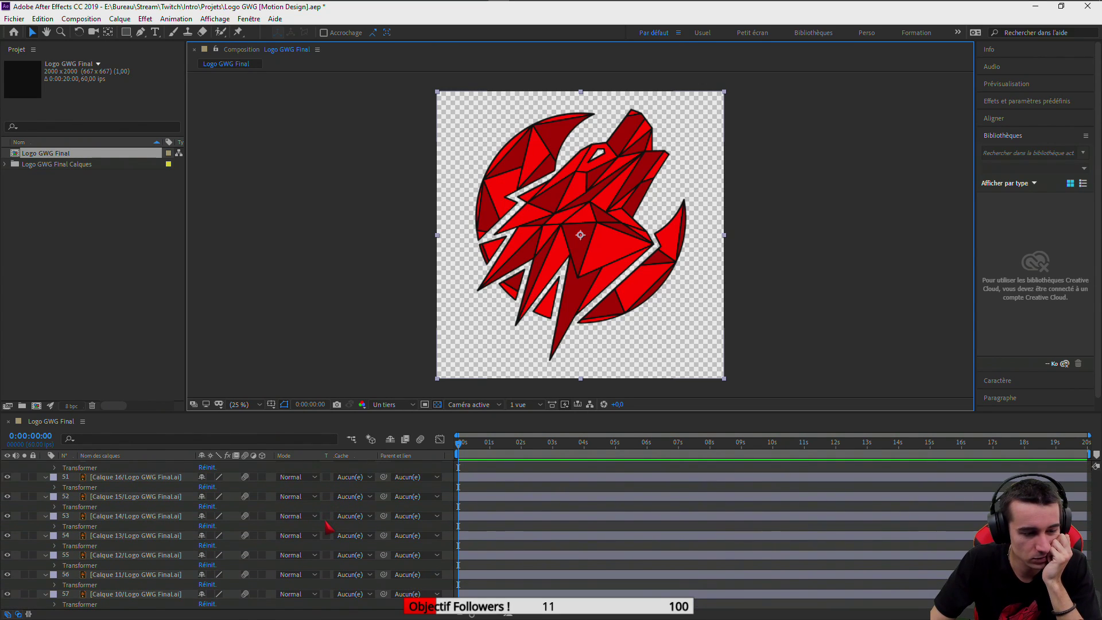
# Switch to the Pense-bête notes, open the layer note, clear the text after "Calque 57 =" and "Calque 40 =", and add item "3)"
pyautogui.moveTo(653, 7)
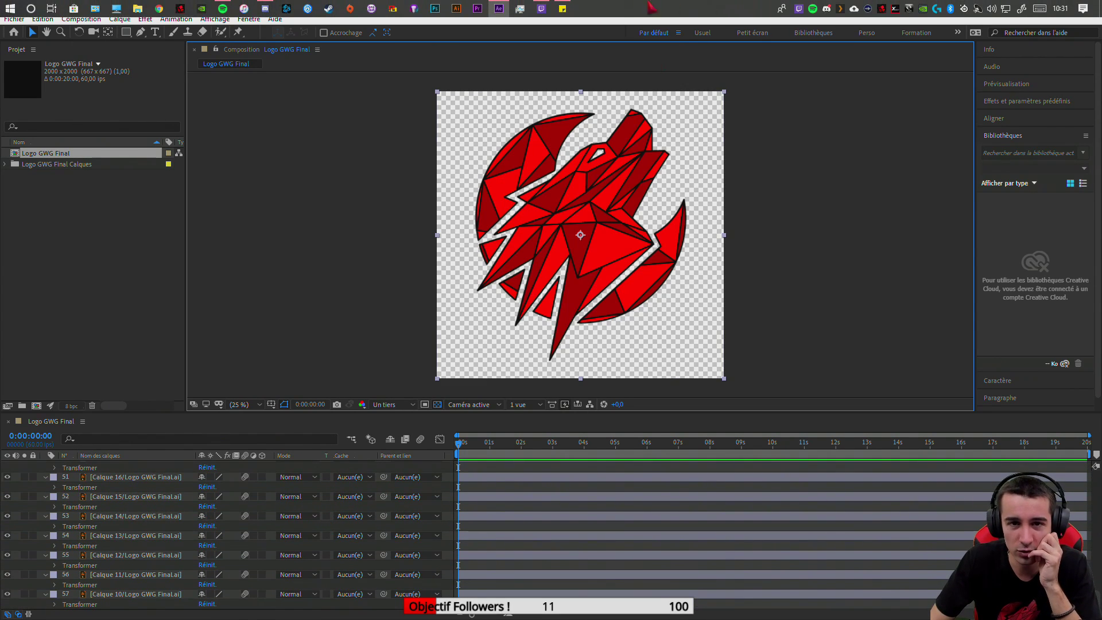
pyautogui.click(542, 9)
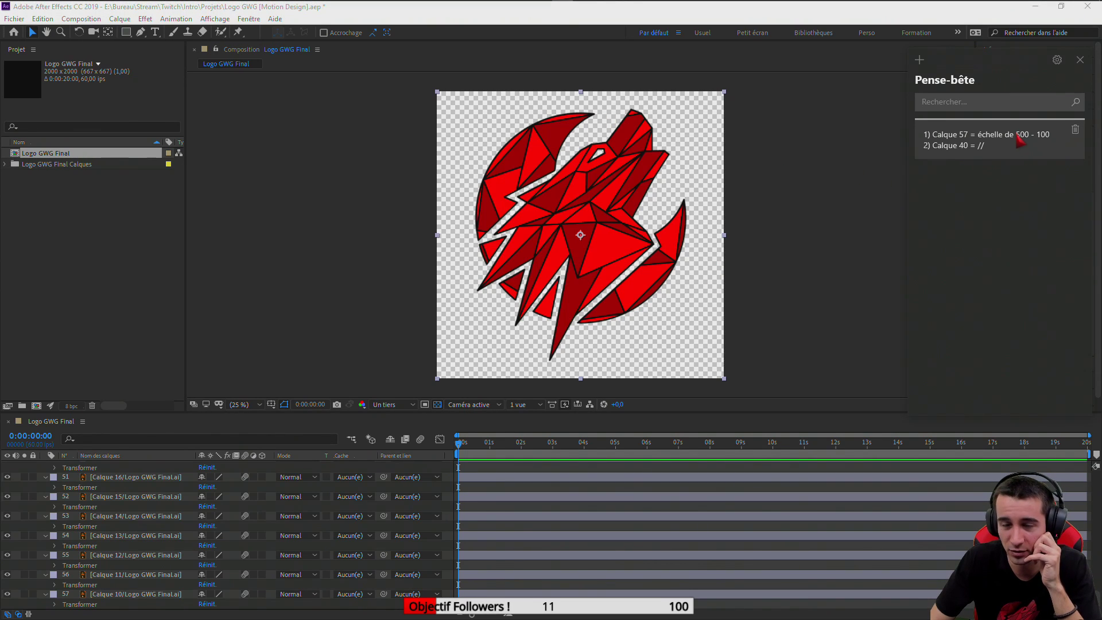
pyautogui.doubleClick(1033, 141)
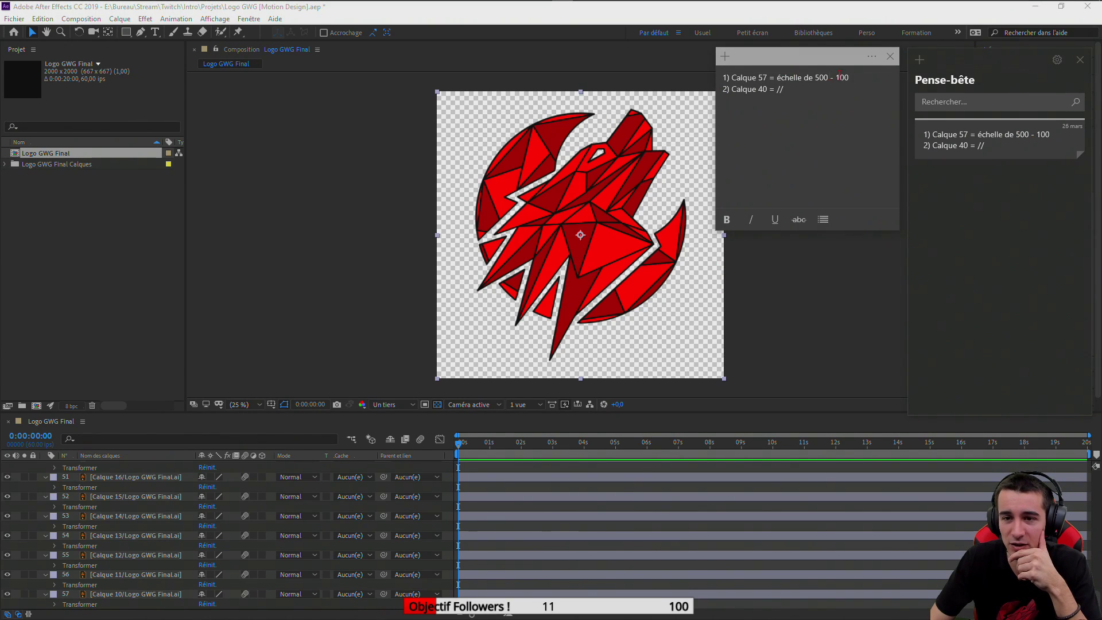
pyautogui.moveTo(860, 79); pyautogui.dragTo(783, 75)
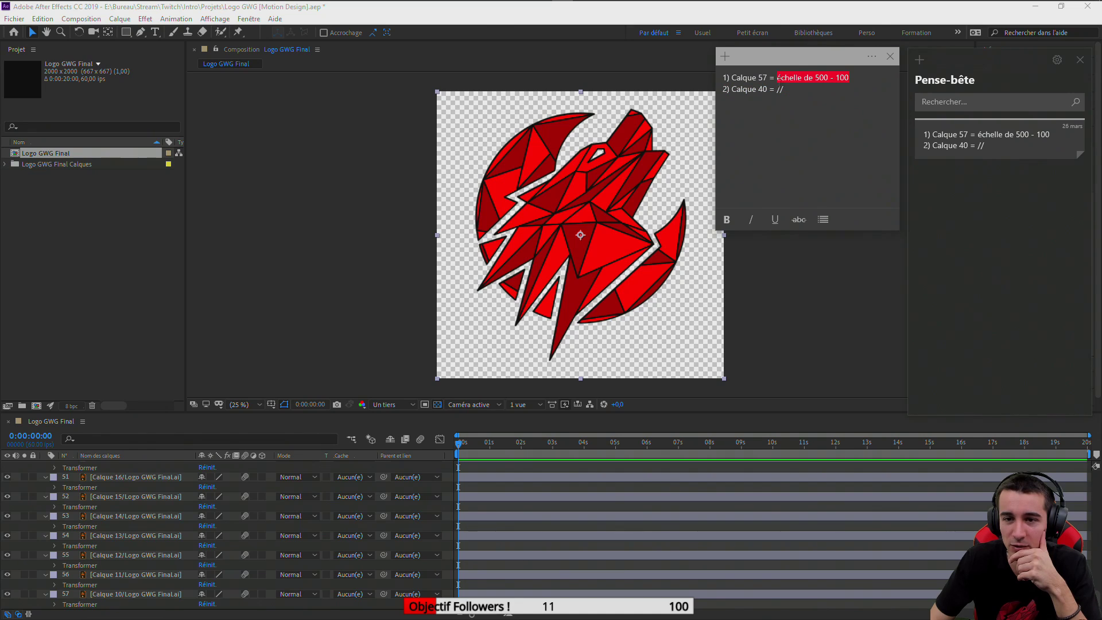
pyautogui.press('BackSpace')
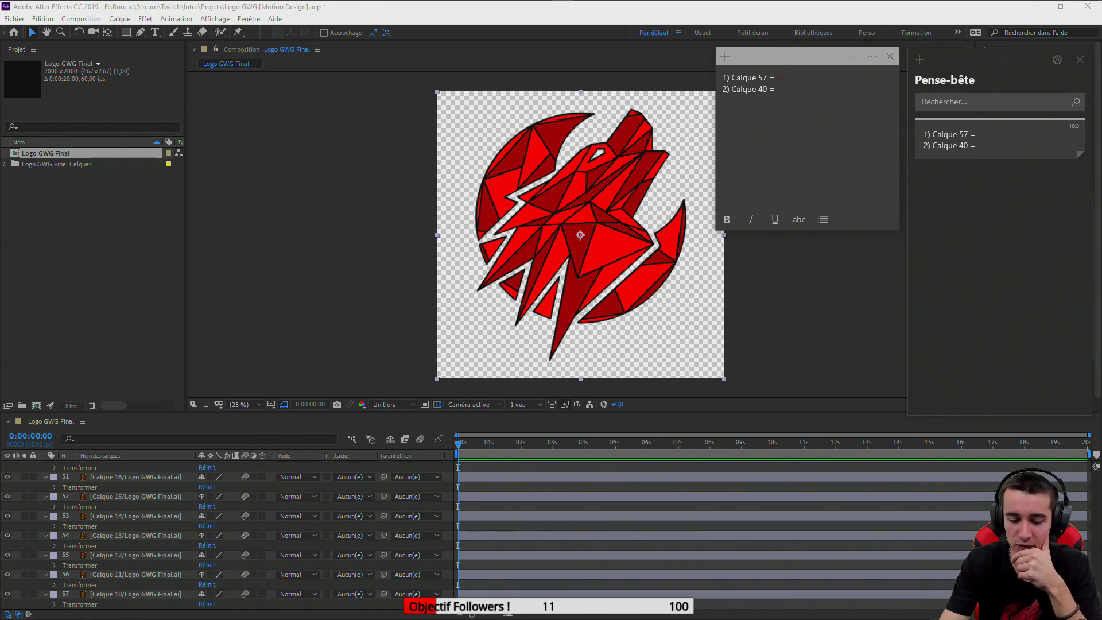
pyautogui.press('Return')
pyautogui.write('3')
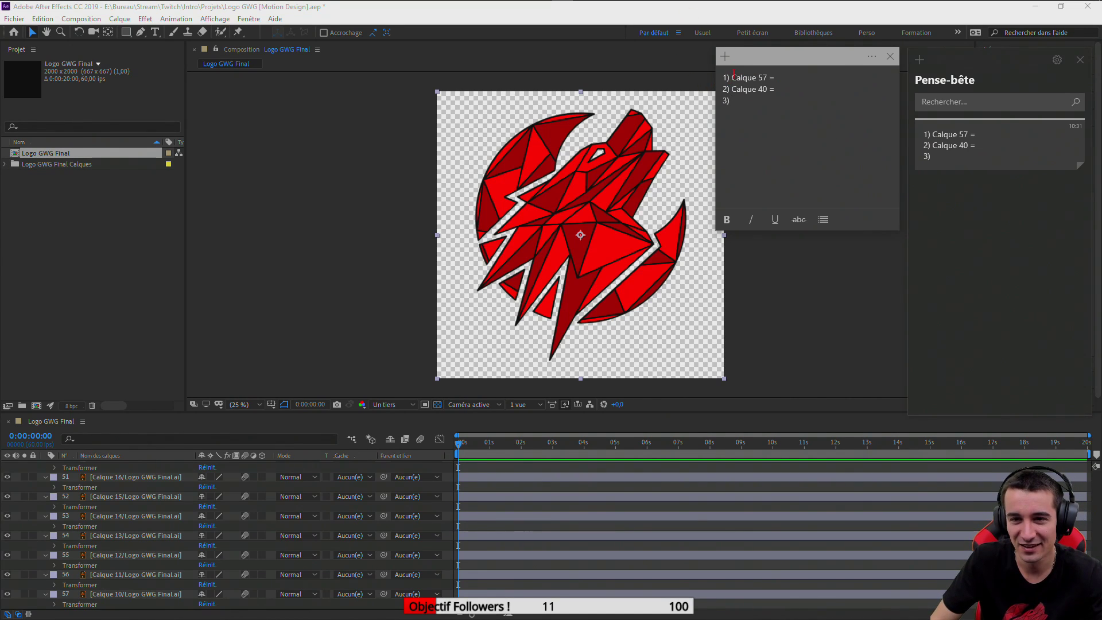
pyautogui.moveTo(732, 75); pyautogui.dragTo(755, 74)
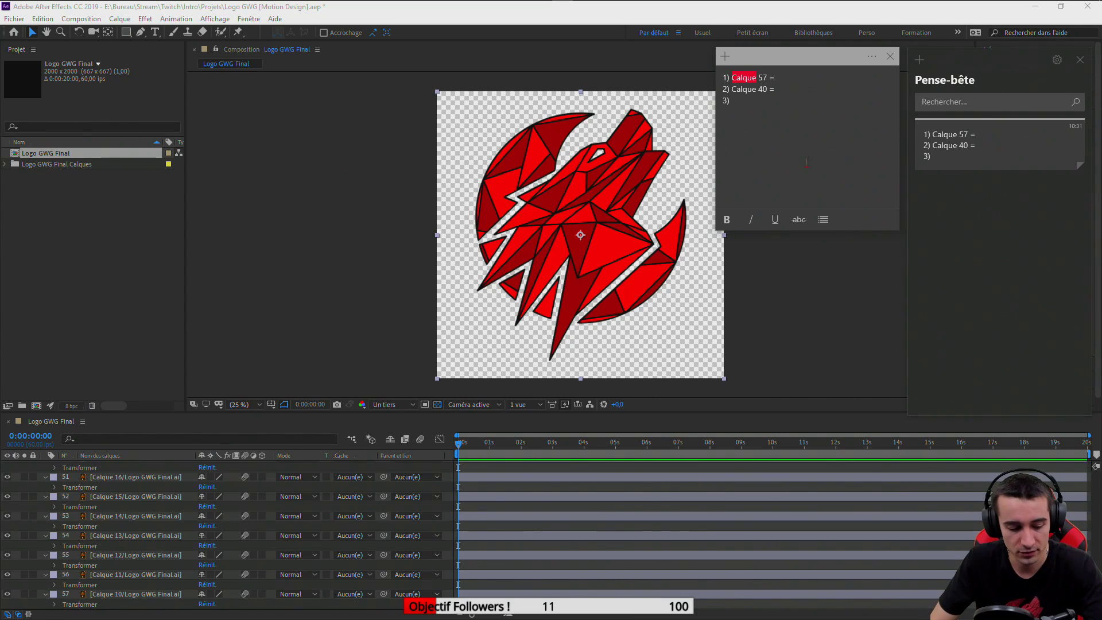
pyautogui.write('x')
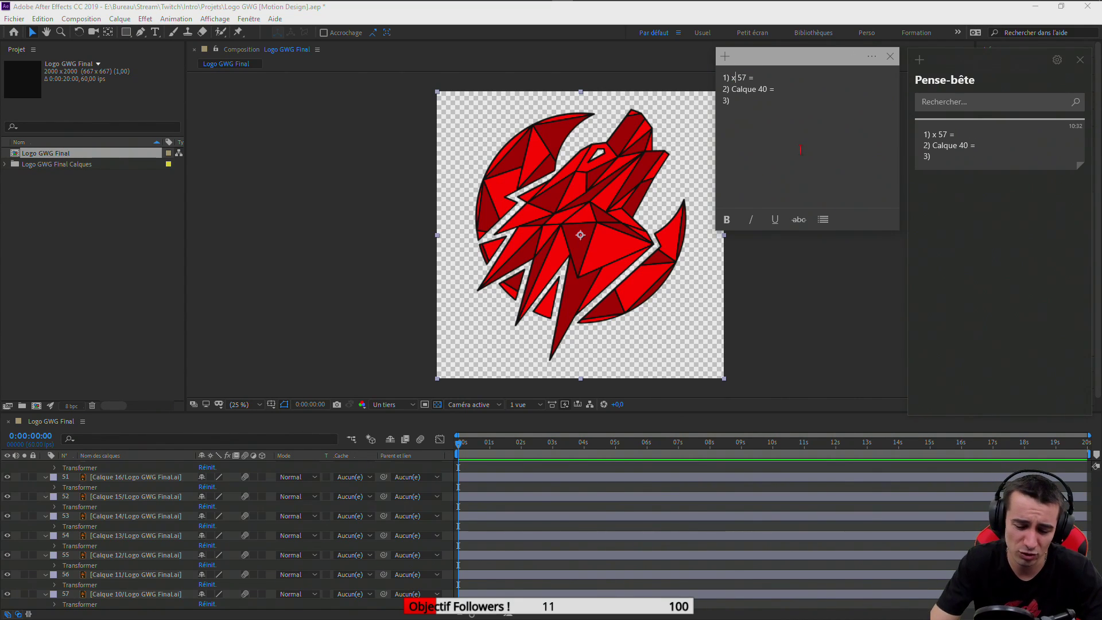
pyautogui.hotkey('ctrl', 'z')
pyautogui.hotkey('ctrl', 'z')
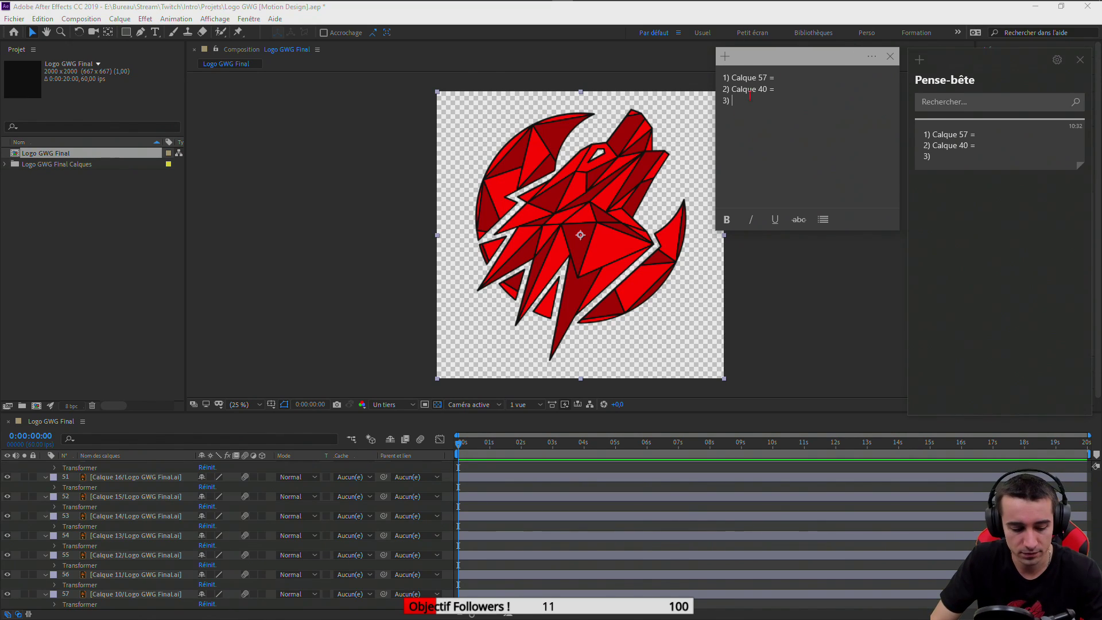
# Enter "Calque" as the note's third item and start a fourth line numbered "4)"
pyautogui.write('Calque')
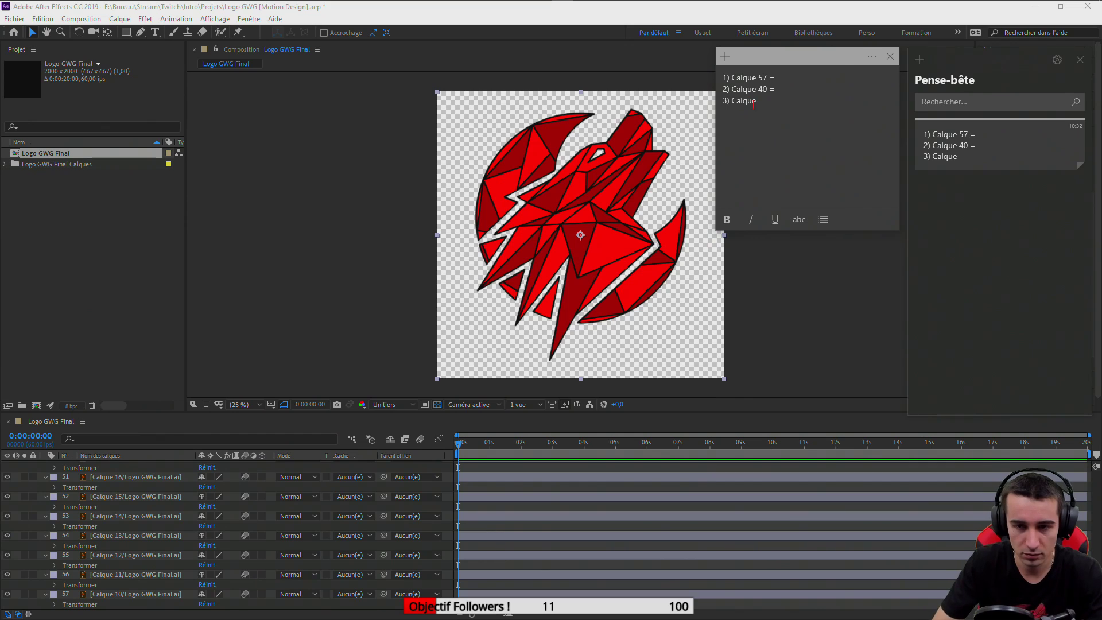
pyautogui.press('Return')
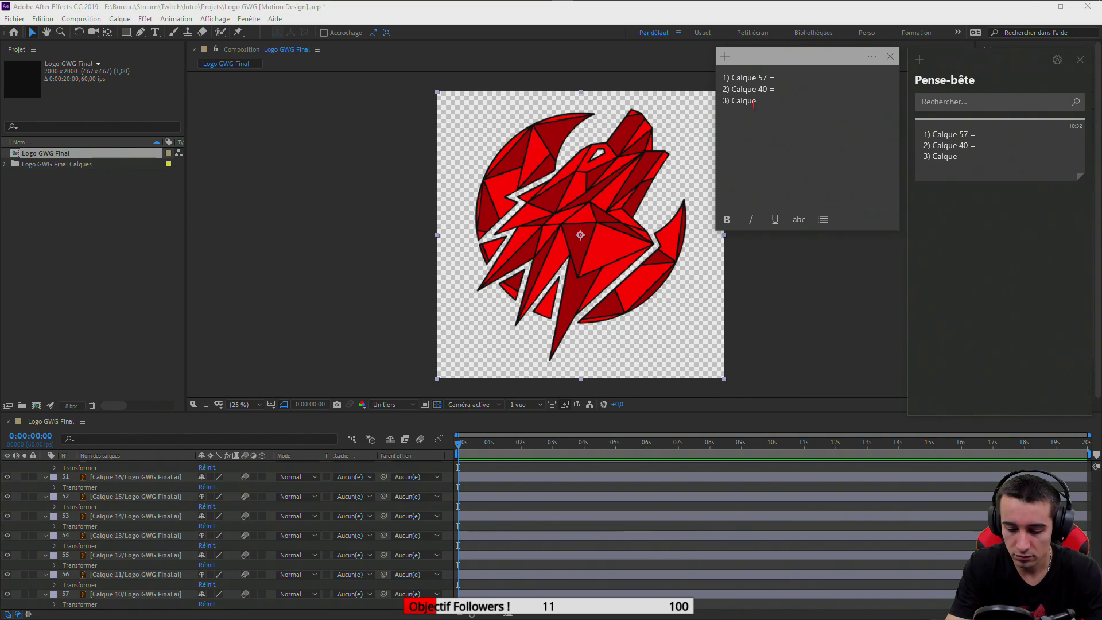
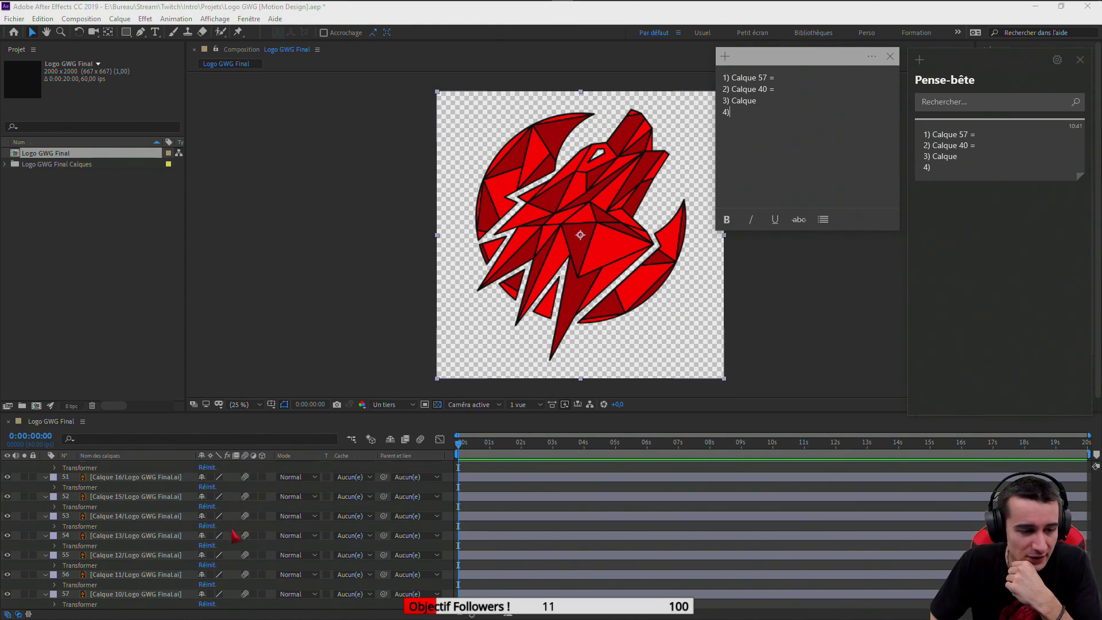
pyautogui.scroll(10, 87, 539)
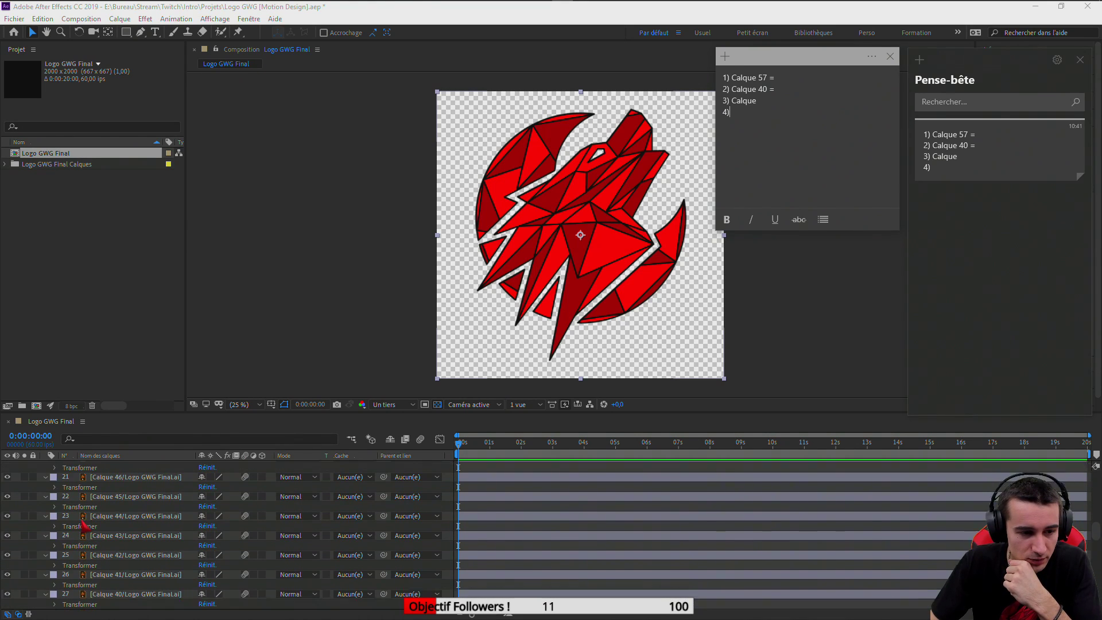
pyautogui.scroll(6, 85, 524)
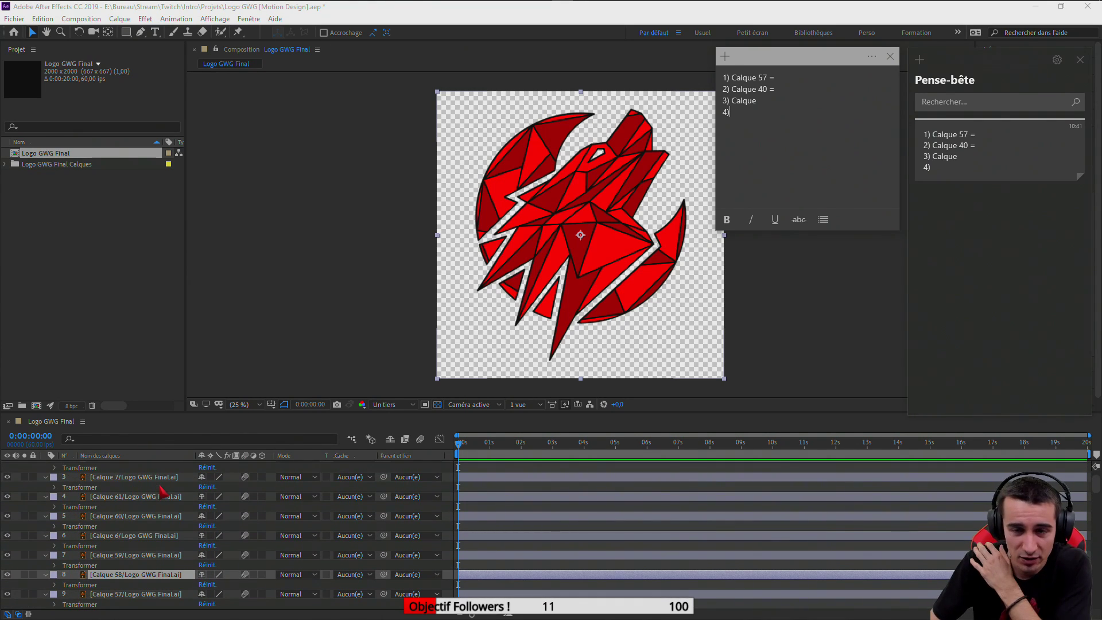
pyautogui.scroll(2, 89, 516)
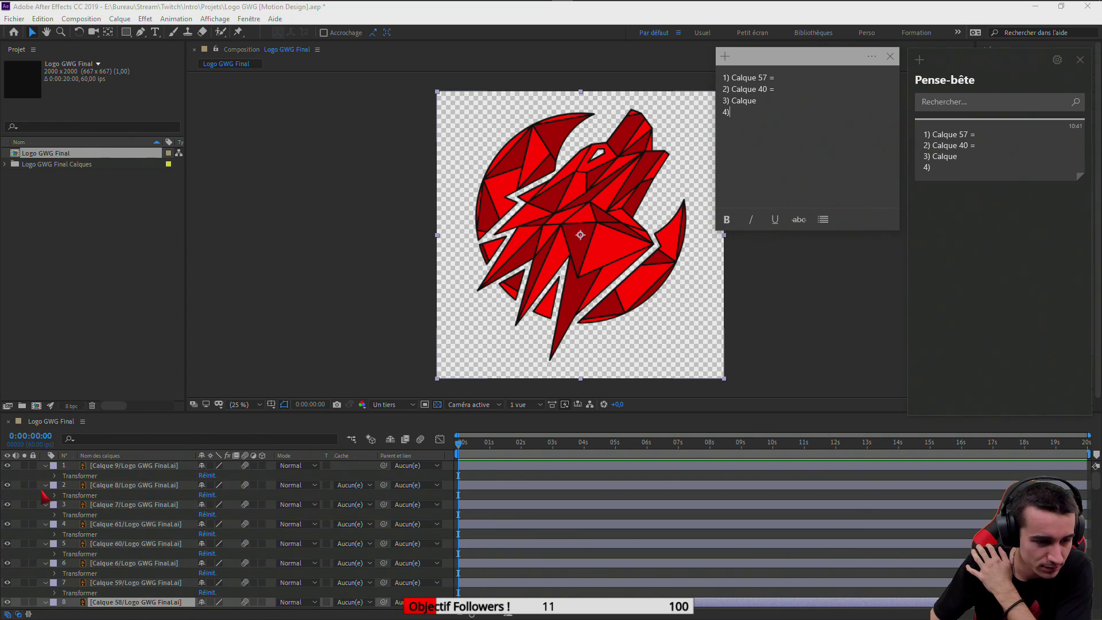
# Find Calque 40 in the layer list and toggle its visibility off and on to identify its logo part
pyautogui.scroll(-5, 46, 498)
pyautogui.scroll(2, 85, 538)
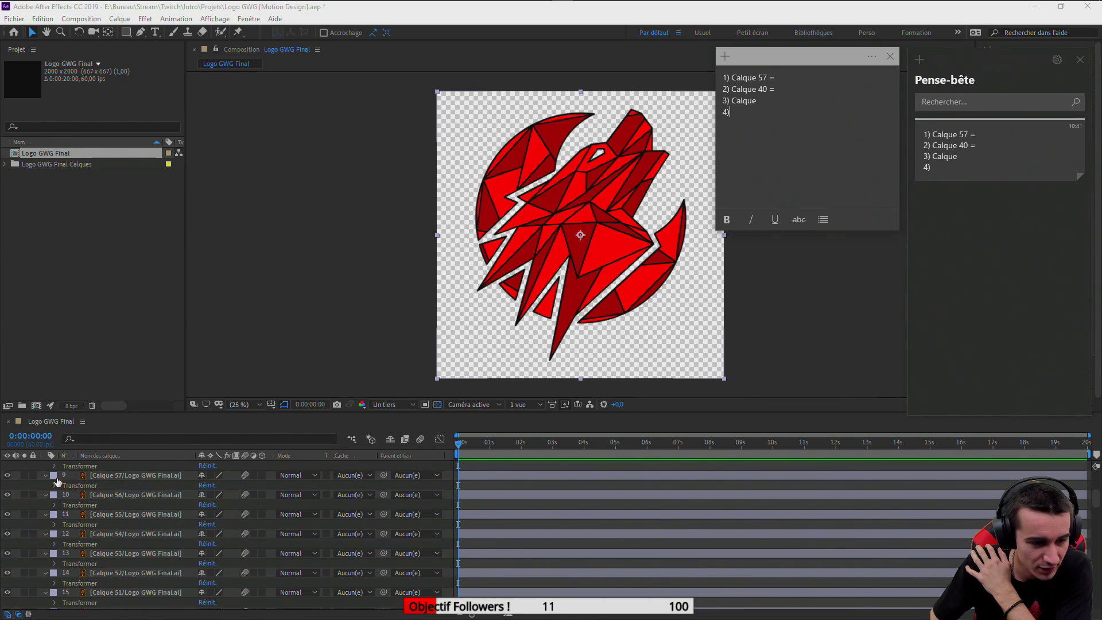
pyautogui.click(10, 483)
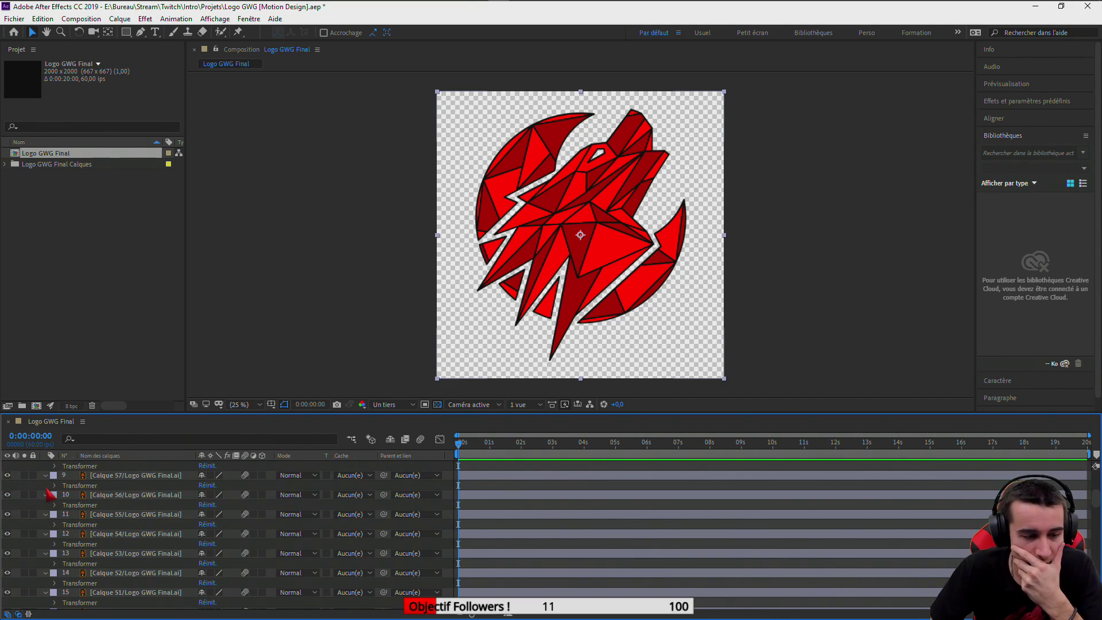
pyautogui.scroll(-5, 65, 527)
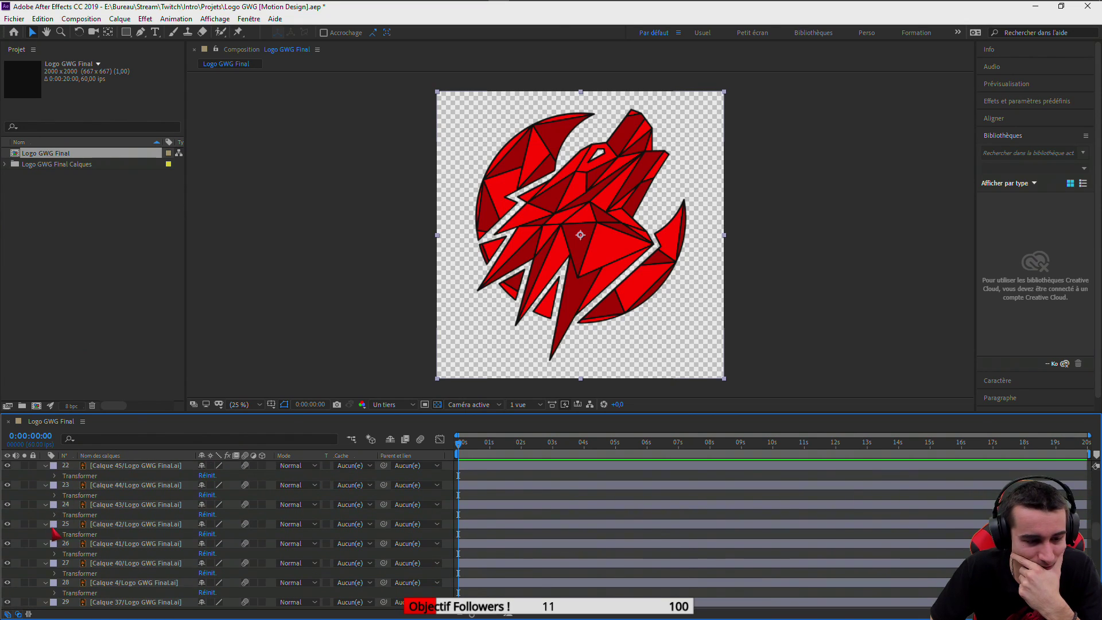
pyautogui.scroll(-5, 54, 531)
pyautogui.click(7, 534)
pyautogui.click(8, 535)
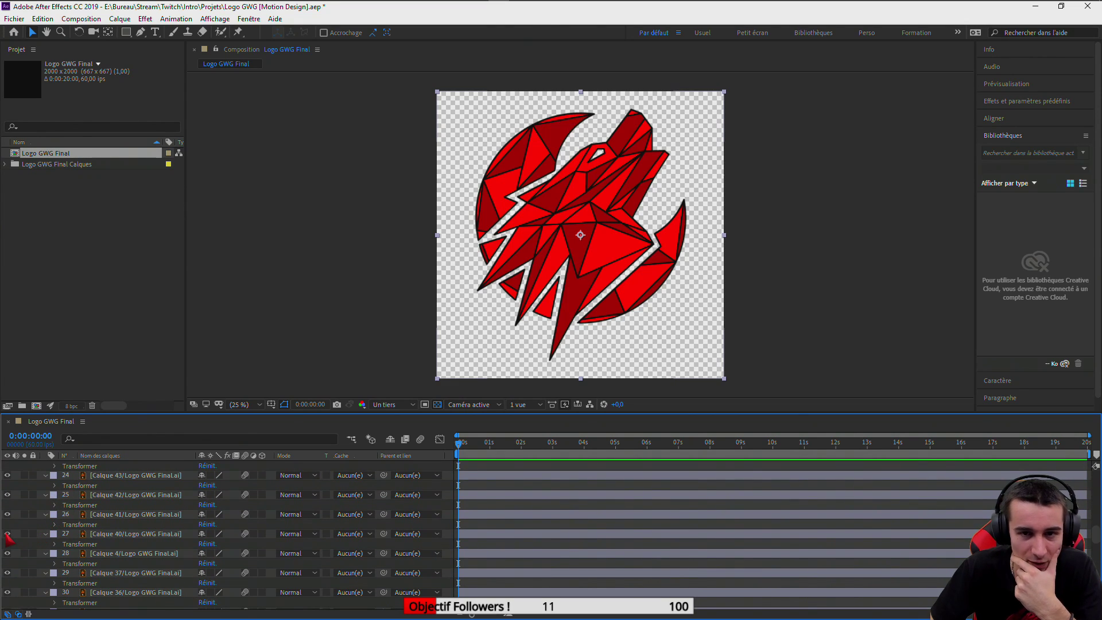
pyautogui.click(7, 534)
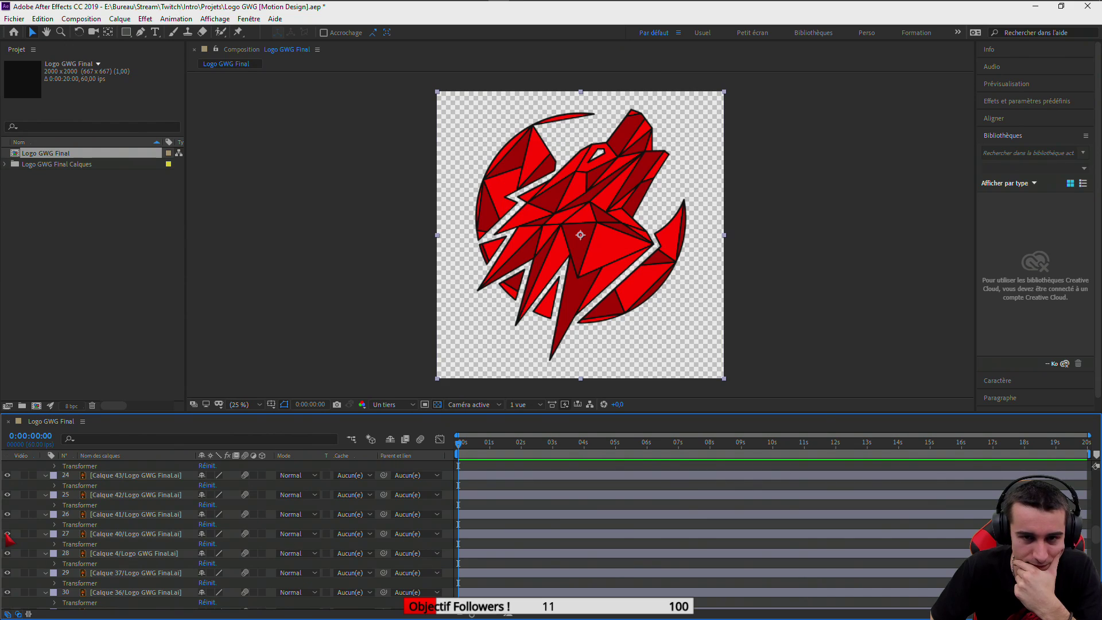
pyautogui.click(7, 534)
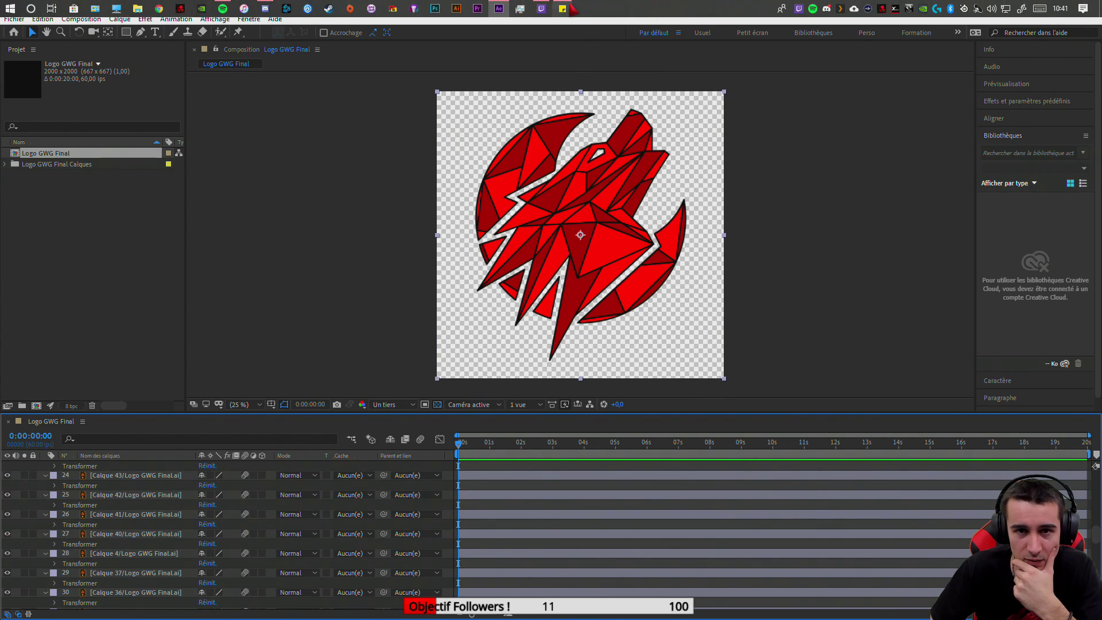
# Bring up the Pense-bête notes and move the open layer note off the After Effects workspace
pyautogui.click(564, 9)
pyautogui.moveTo(804, 59); pyautogui.dragTo(0, 141)
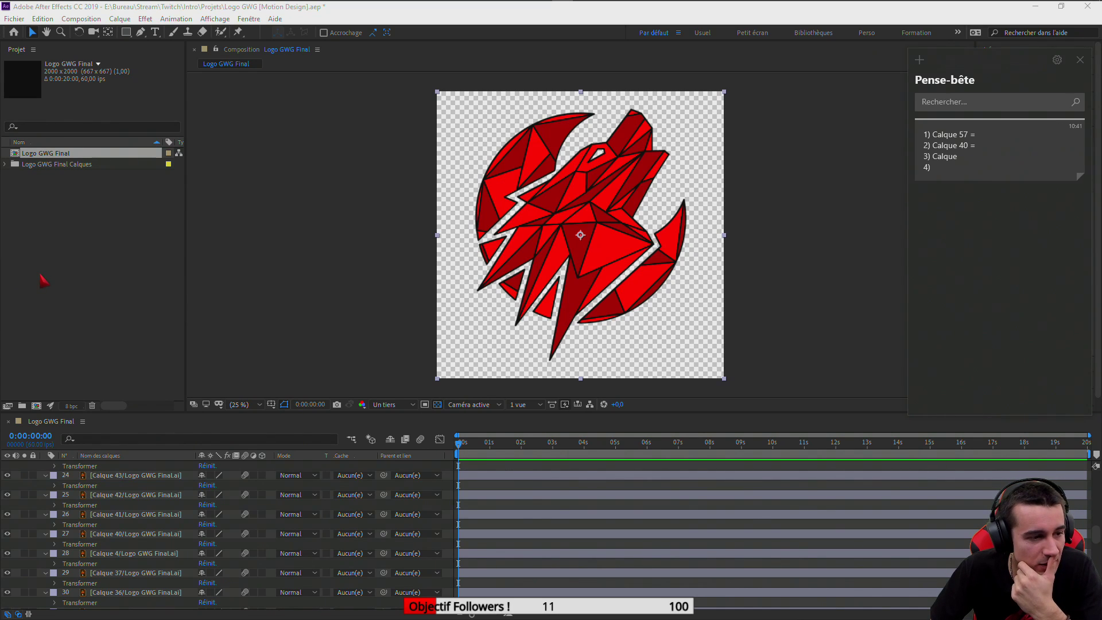
# View Calque 58 and Calque 43 alone in the layer viewer, and return to the Logo GWG Final composition
pyautogui.click(533, 151)
pyautogui.doubleClick(533, 154)
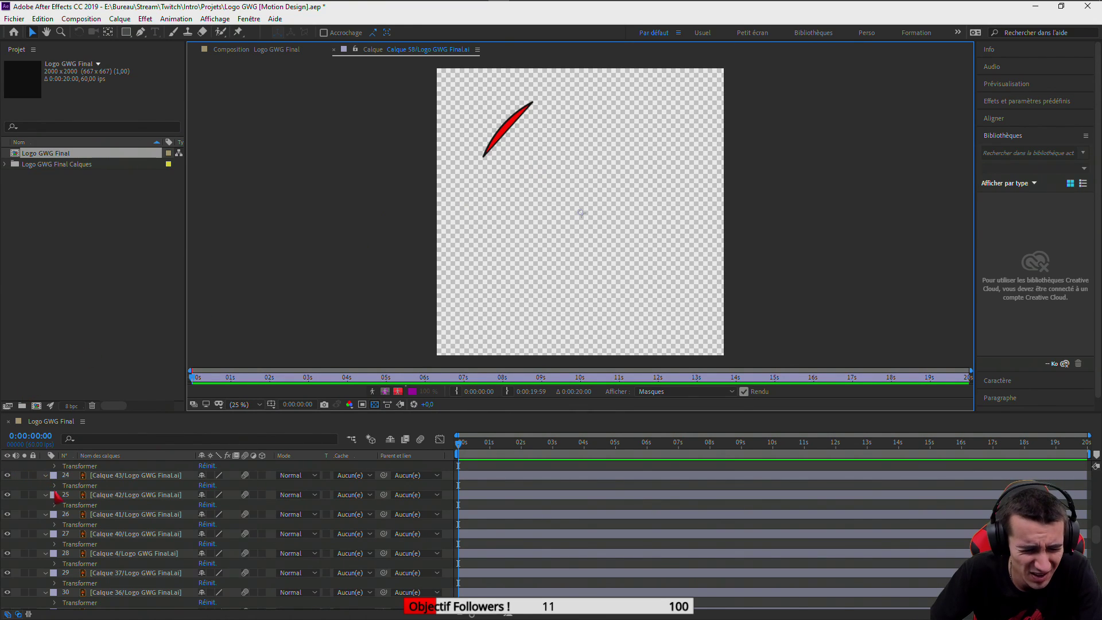
pyautogui.click(101, 497)
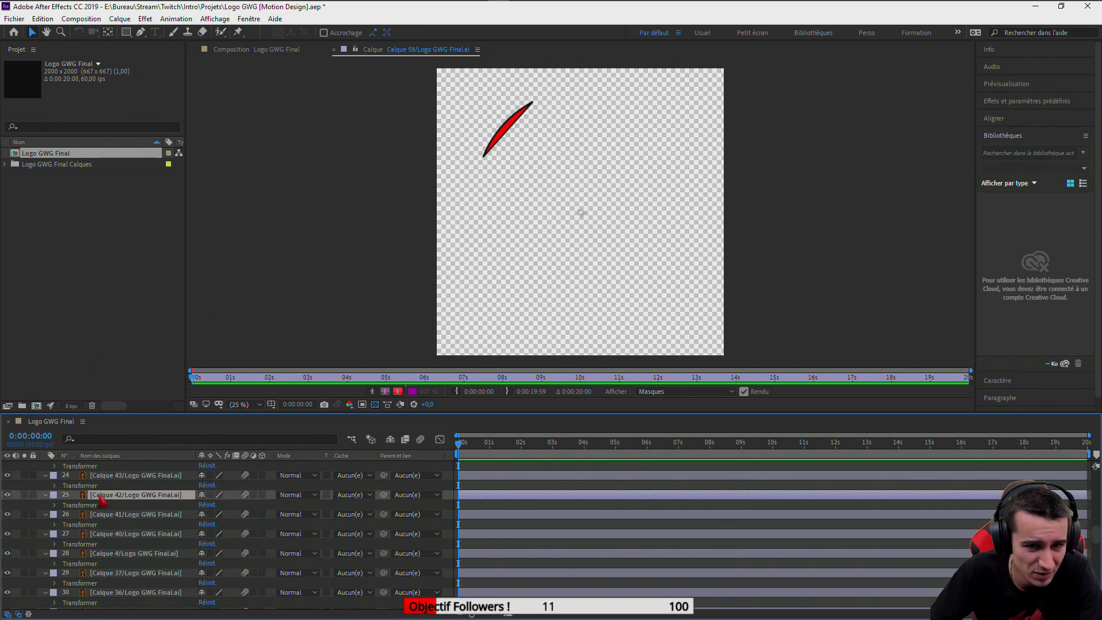
pyautogui.click(125, 476)
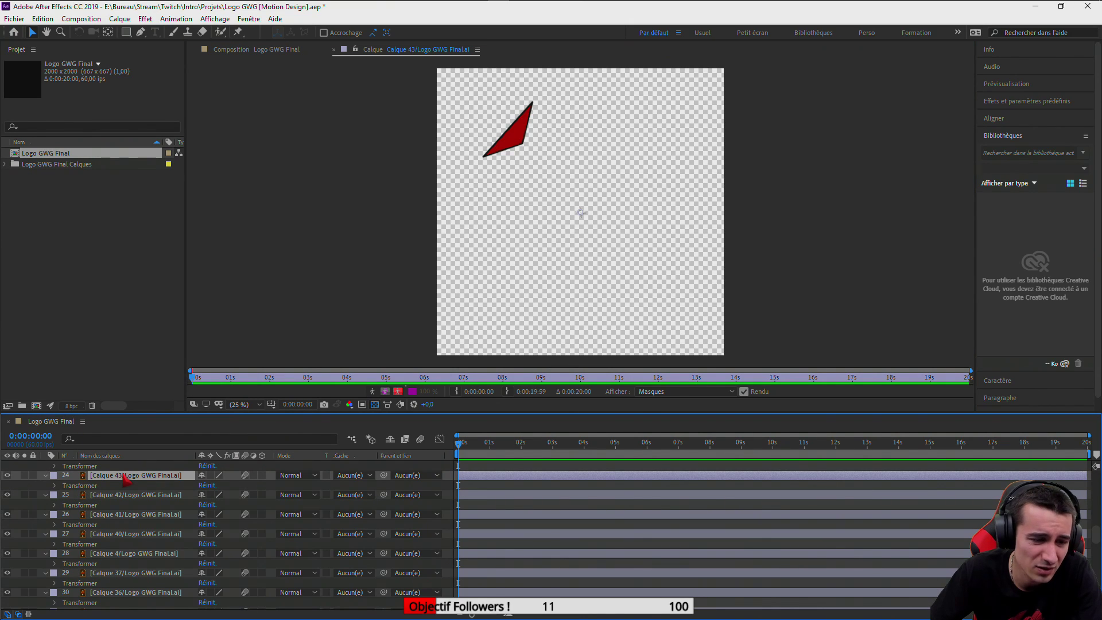
pyautogui.scroll(1, 126, 478)
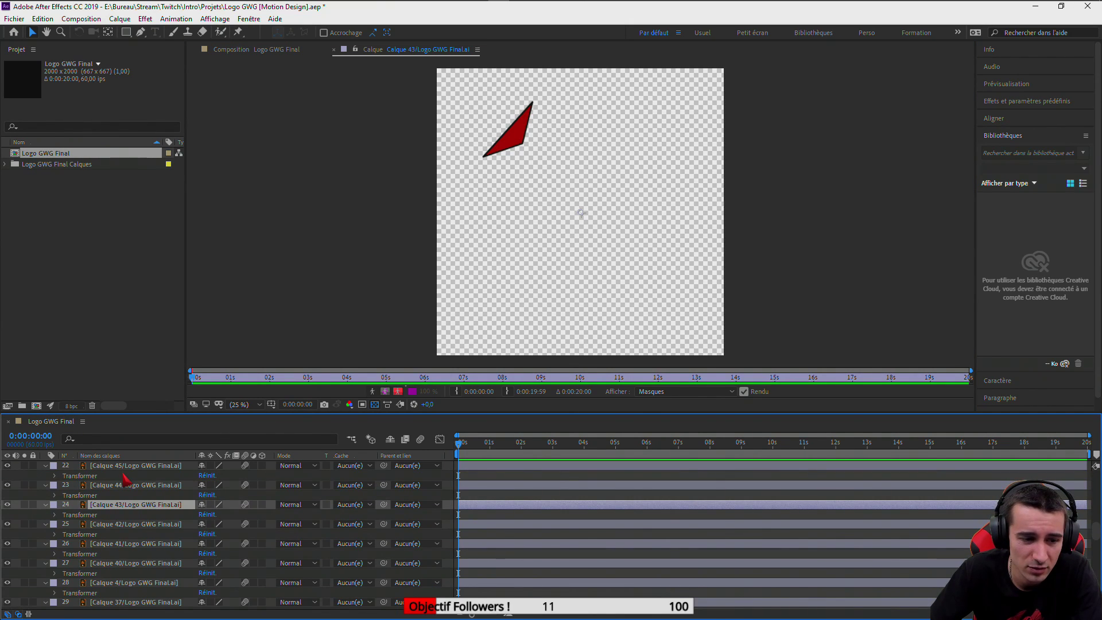
pyautogui.scroll(14, 125, 478)
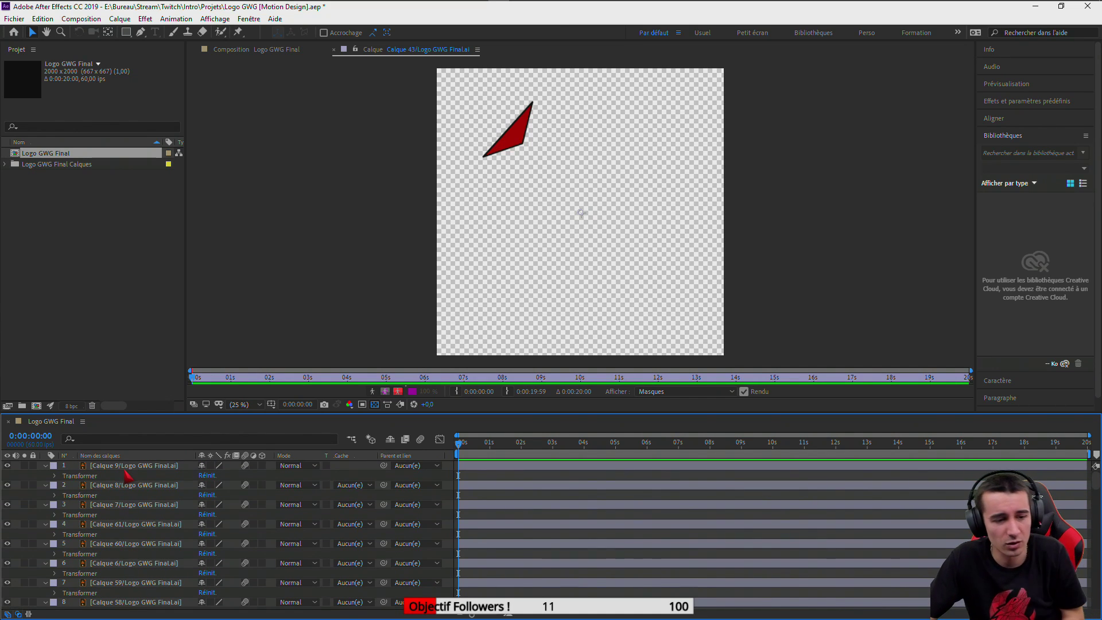
pyautogui.doubleClick(48, 154)
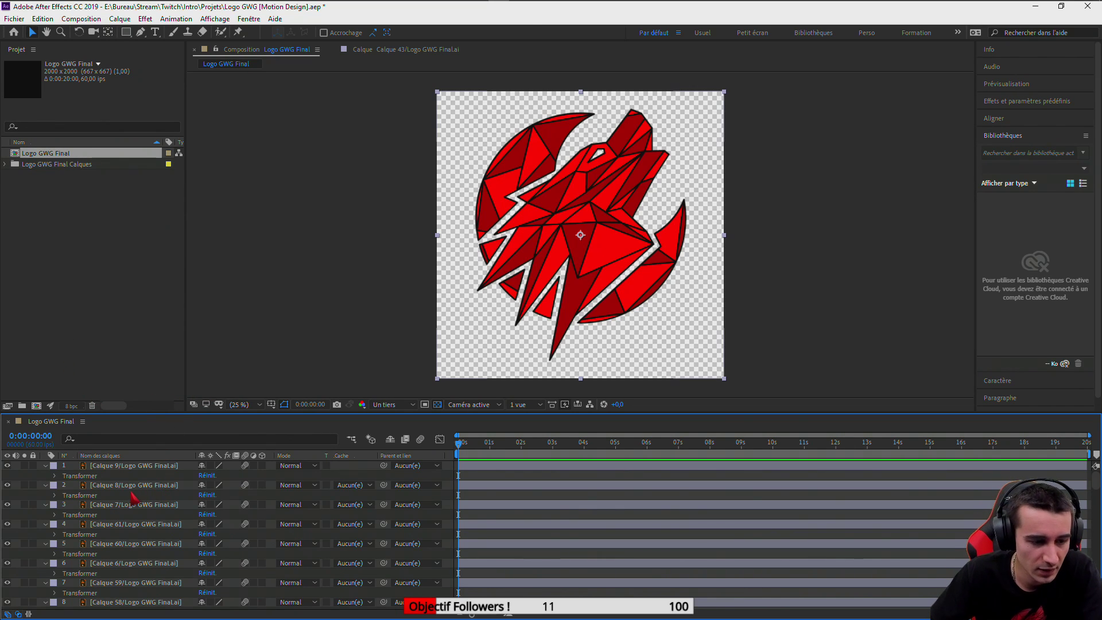
pyautogui.click(535, 184)
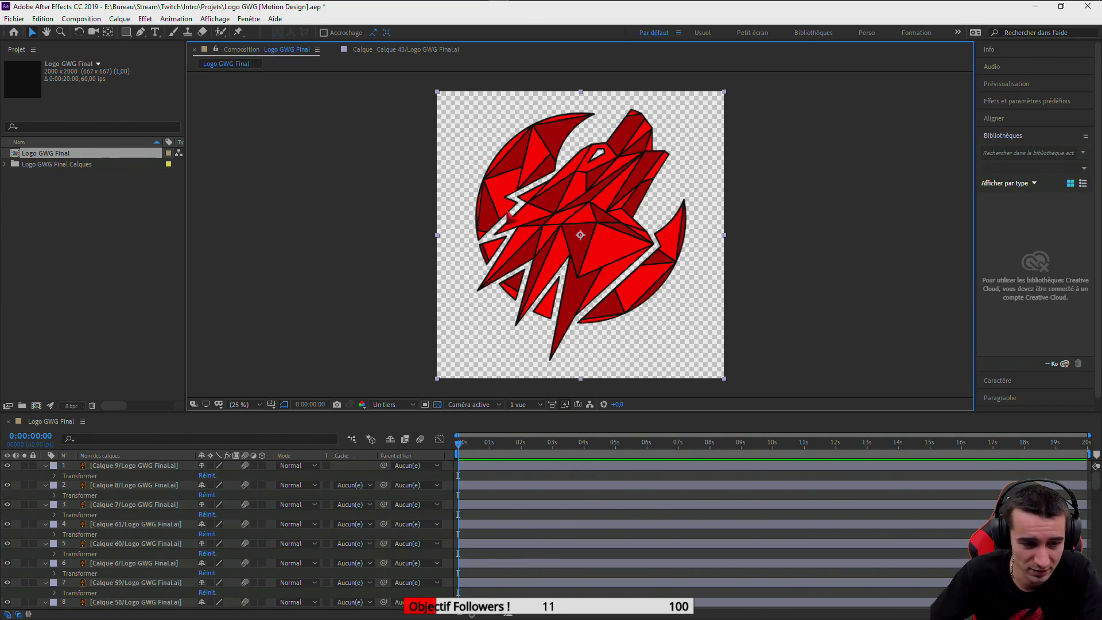
# Toggle the visibility of Calque 61, Calque 12, Calque 10 and Calque 14 to identify their logo parts
pyautogui.click(8, 528)
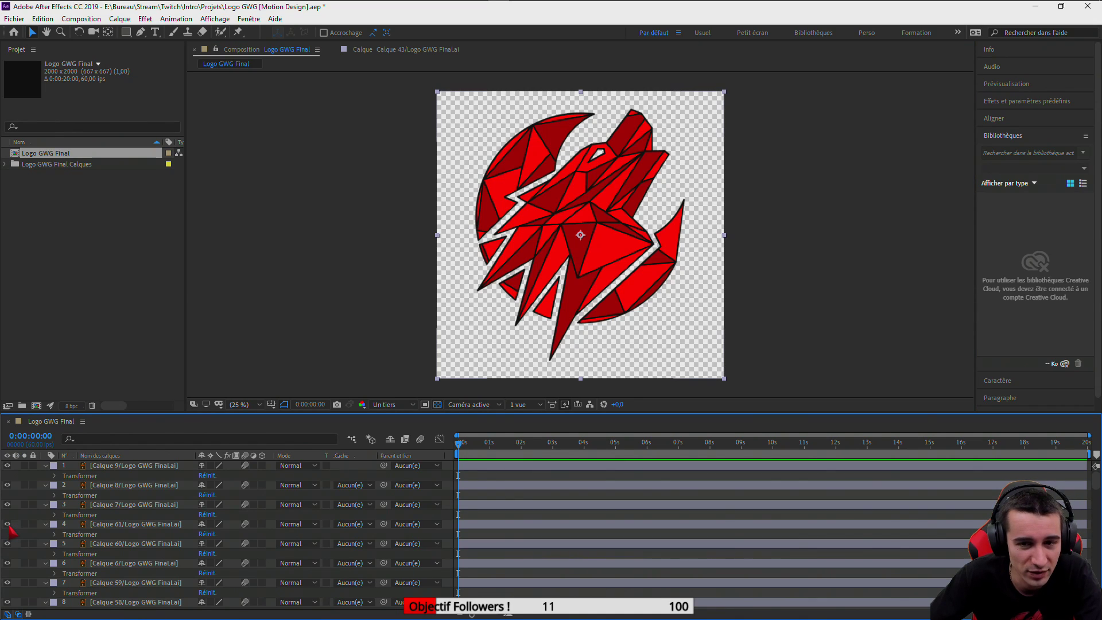
pyautogui.scroll(-15, 9, 531)
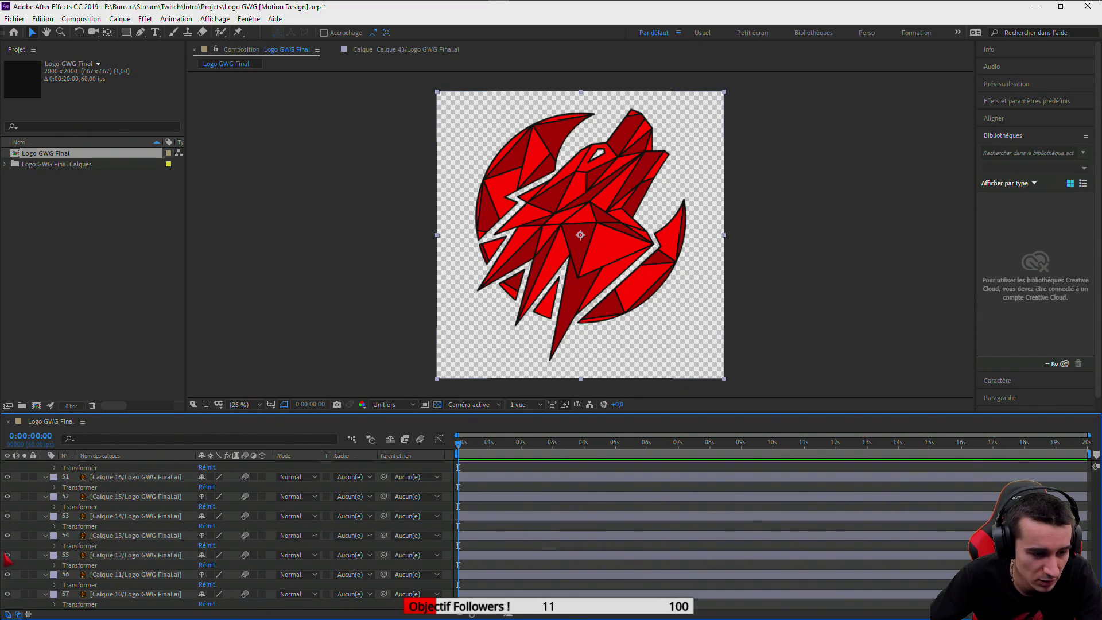
pyautogui.click(7, 555)
pyautogui.click(7, 555)
pyautogui.click(7, 593)
pyautogui.click(7, 594)
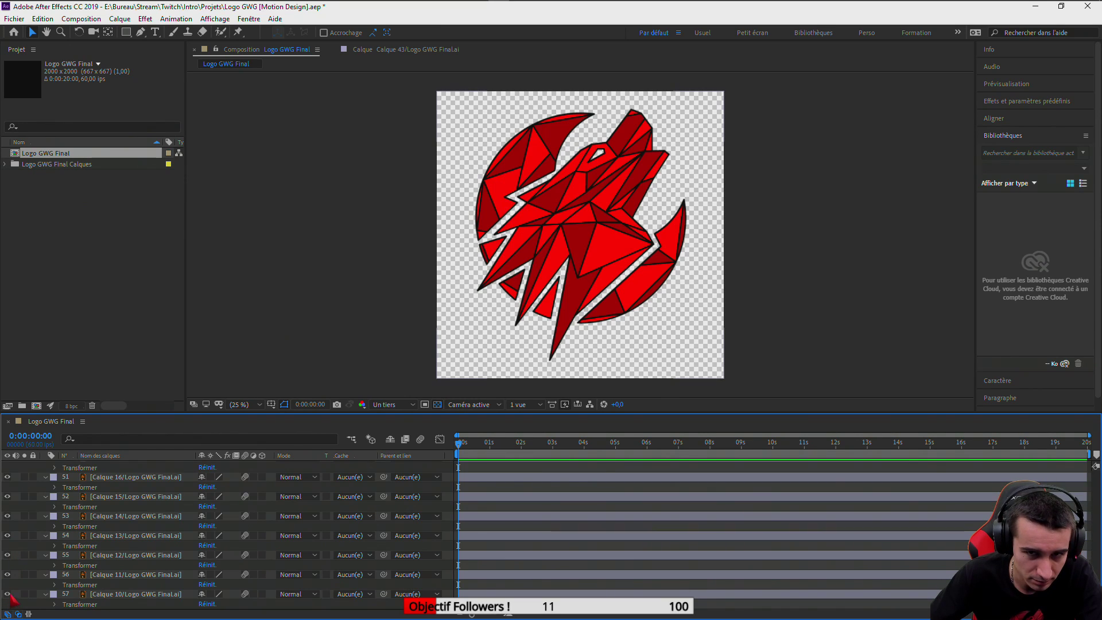
pyautogui.click(7, 536)
pyautogui.click(8, 535)
# Toggle layers in the middle of the stack, including Calque 36 and Calque 32, off and on to identify their parts
pyautogui.scroll(4, 8, 541)
pyautogui.click(7, 535)
pyautogui.click(8, 536)
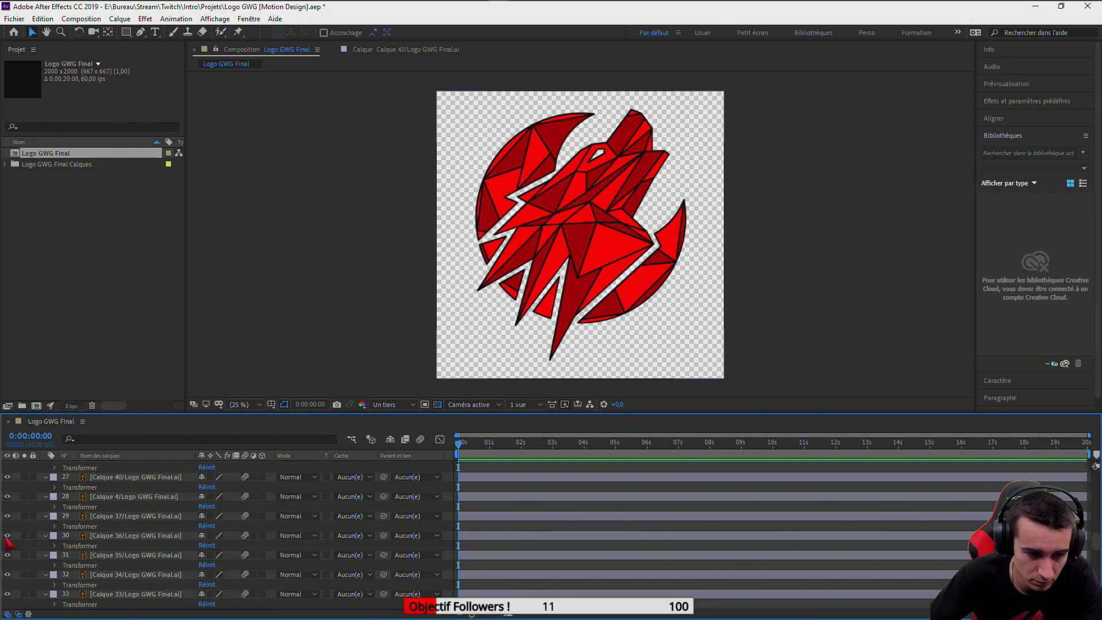
pyautogui.scroll(4, 8, 540)
pyautogui.click(7, 525)
pyautogui.click(7, 526)
pyautogui.scroll(-5, 10, 529)
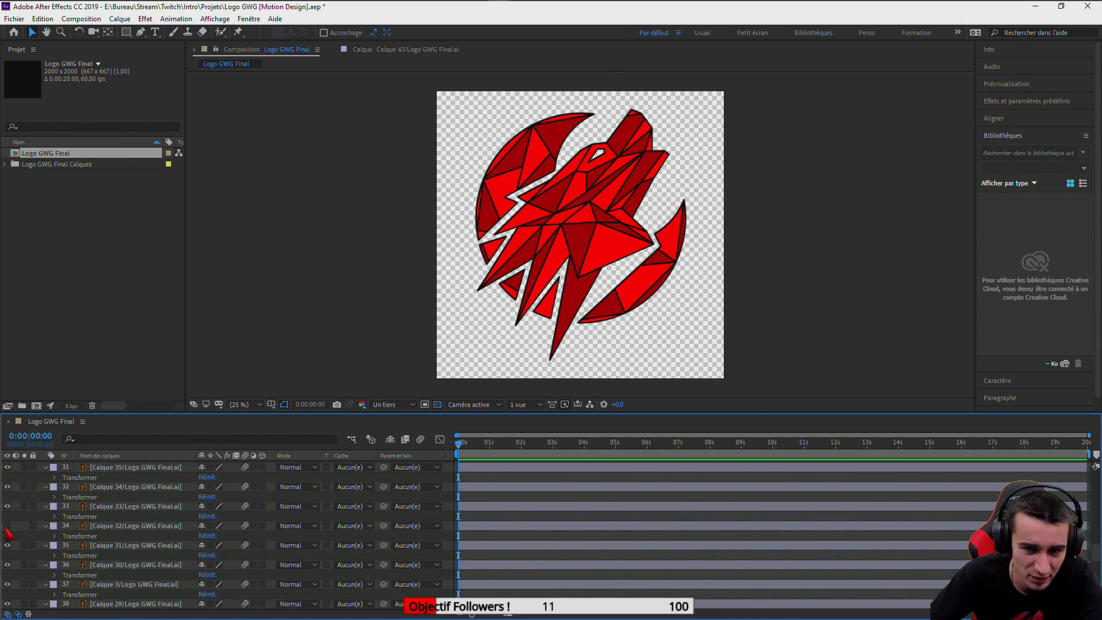
pyautogui.click(8, 526)
# Check which logo parts Calque 52, Calque 54, Calque 8 and Calque 9 hold by toggling their visibility
pyautogui.scroll(4, 8, 531)
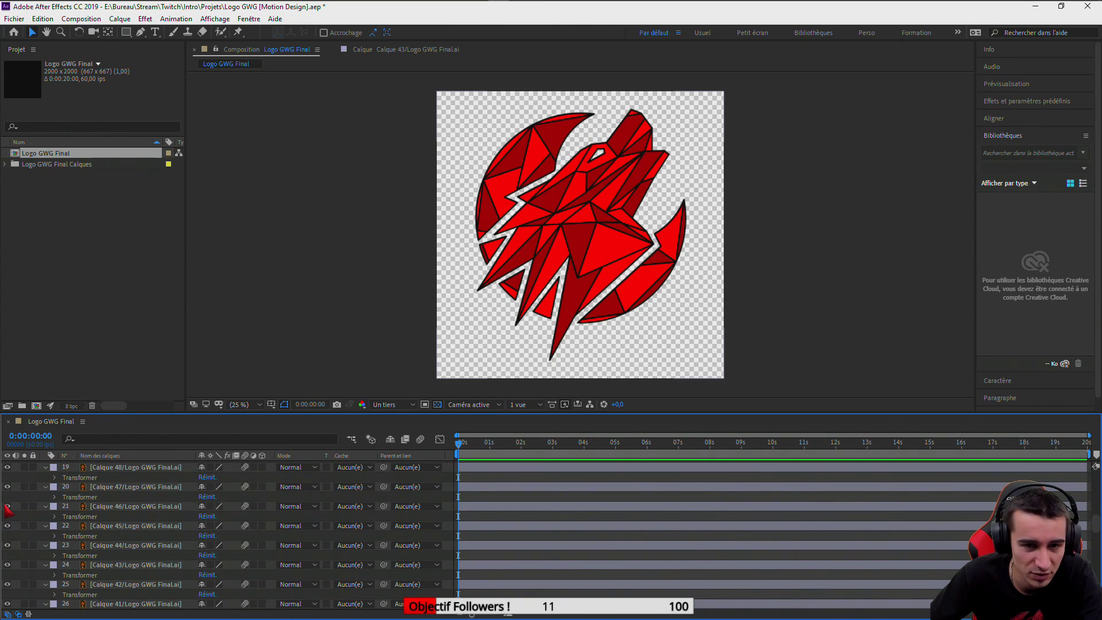
pyautogui.scroll(2, 8, 511)
pyautogui.click(8, 515)
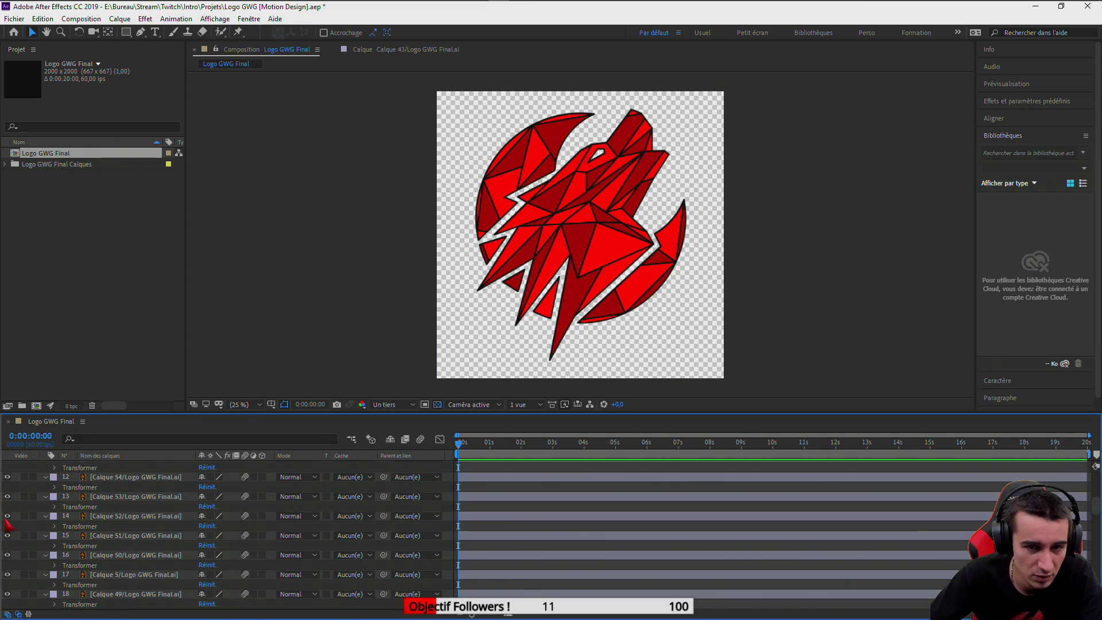
pyautogui.click(7, 477)
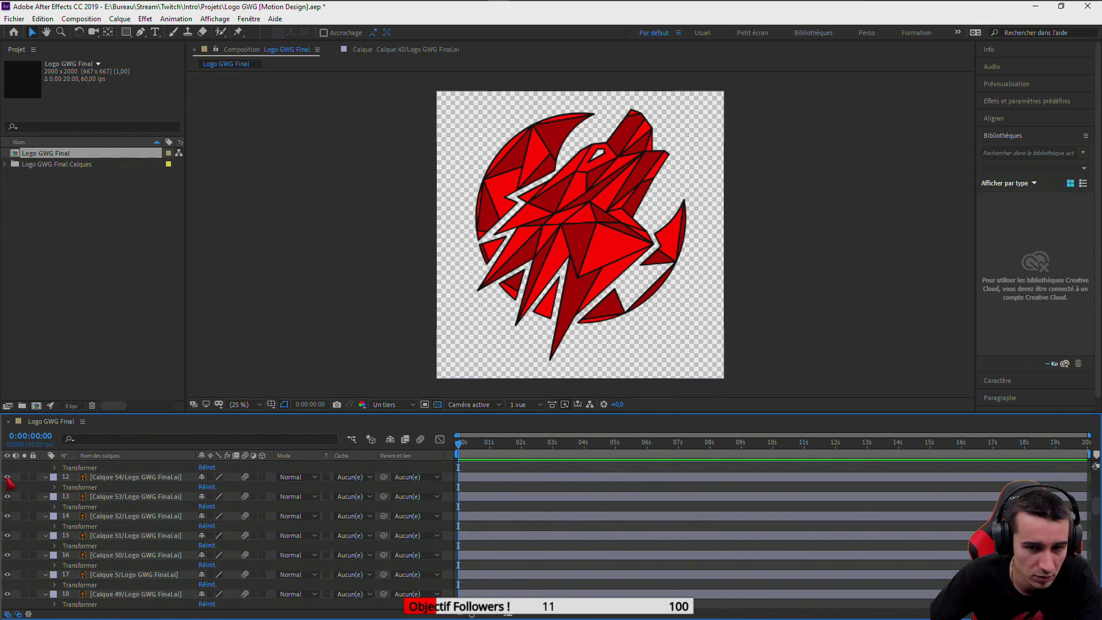
pyautogui.scroll(4, 8, 485)
pyautogui.click(7, 485)
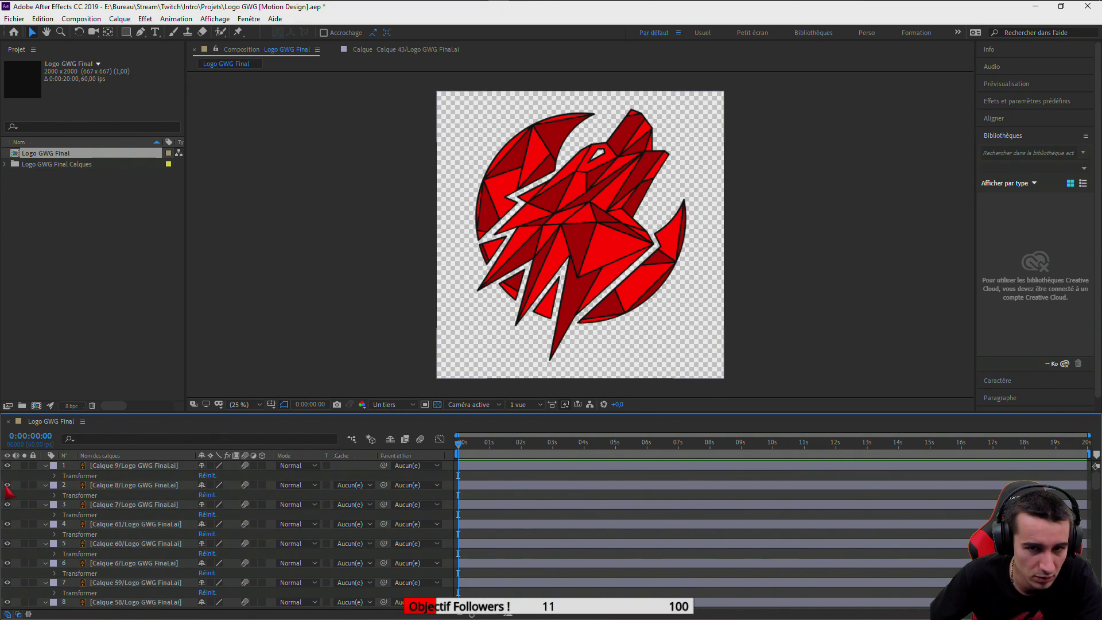
pyautogui.click(7, 466)
pyautogui.click(7, 465)
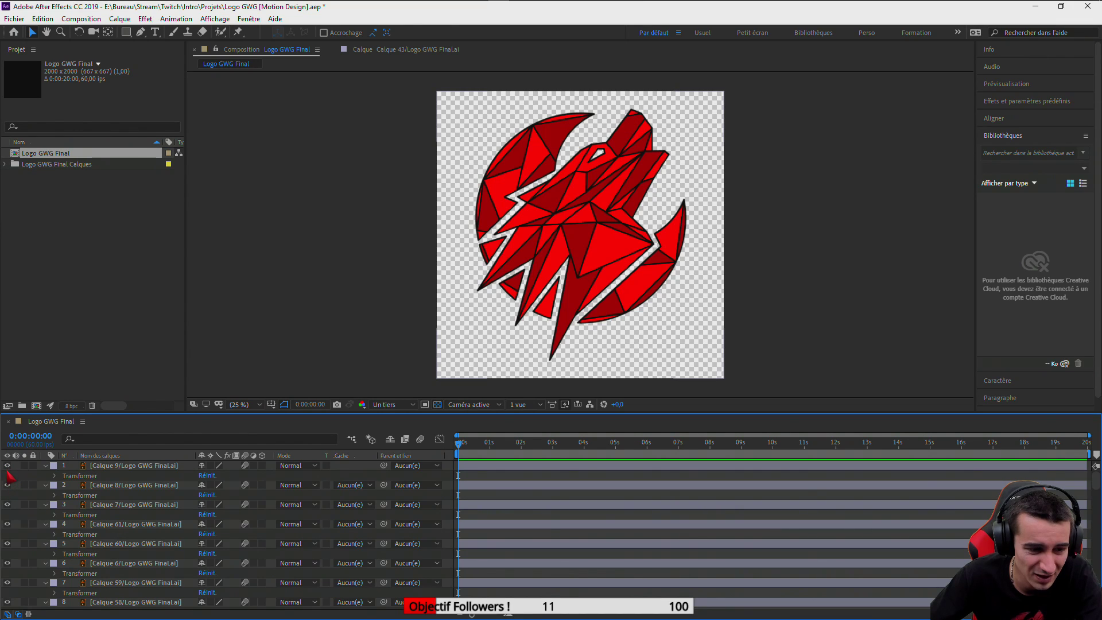
# Toggle the visibility of Calque 6, Calque 59, Calque 60 and Calque 58 to identify their logo parts
pyautogui.click(8, 563)
pyautogui.click(7, 563)
pyautogui.scroll(-1, 9, 567)
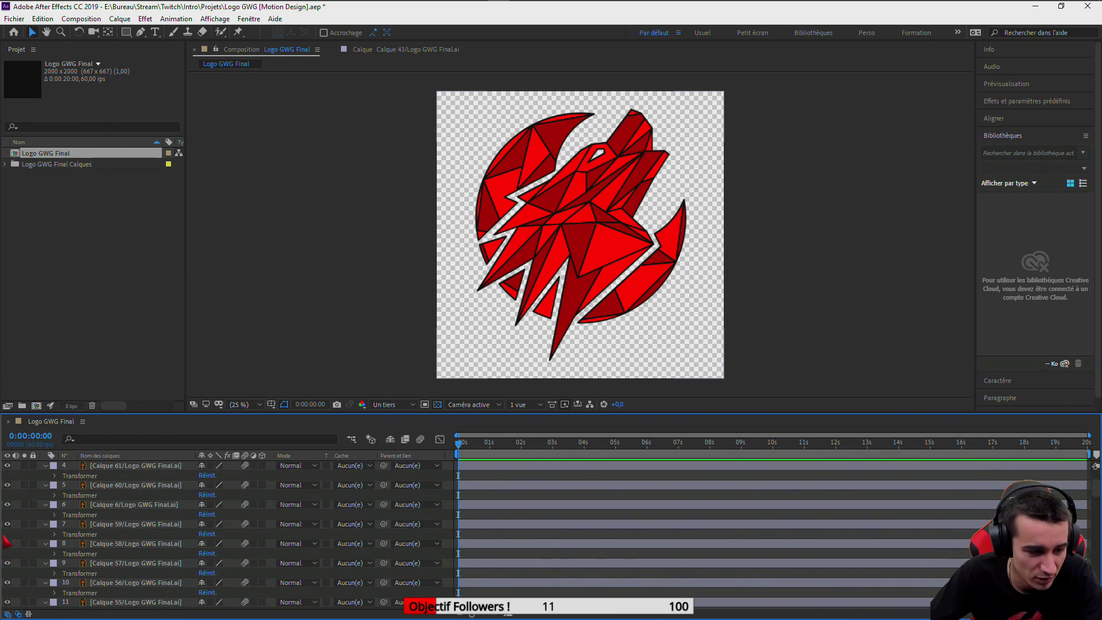
pyautogui.click(7, 523)
pyautogui.click(8, 523)
pyautogui.click(7, 523)
pyautogui.click(8, 524)
pyautogui.click(7, 505)
pyautogui.click(8, 486)
pyautogui.click(8, 486)
pyautogui.click(8, 523)
pyautogui.click(8, 524)
pyautogui.click(7, 543)
pyautogui.click(8, 544)
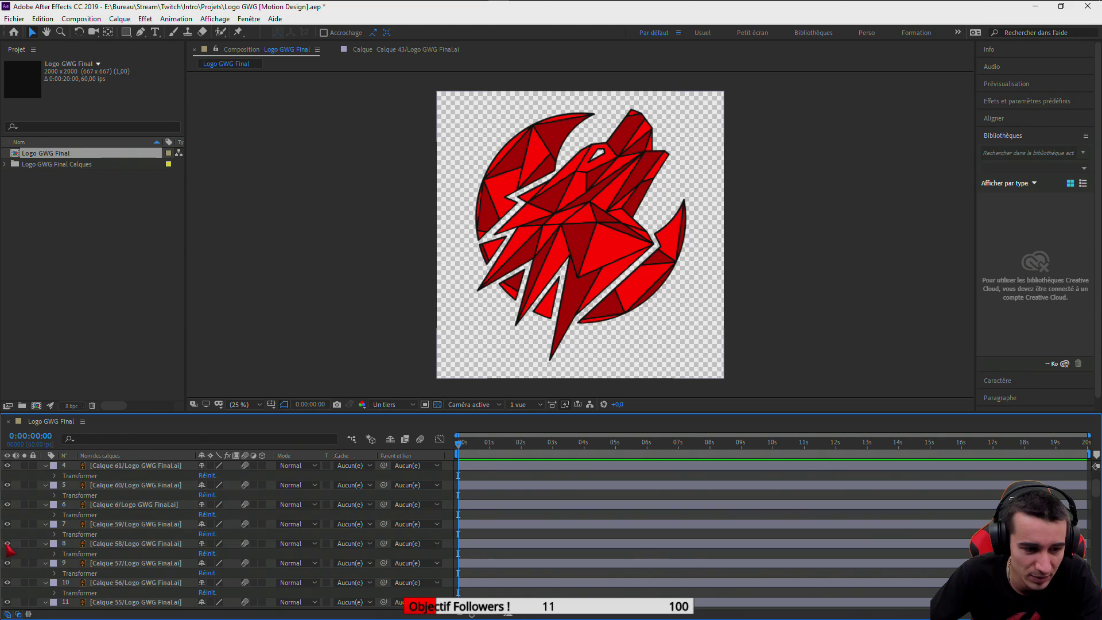
# Hide and show Calque 56, Calque 55 and Calque 54 one at a time to identify their logo parts
pyautogui.scroll(-1, 8, 564)
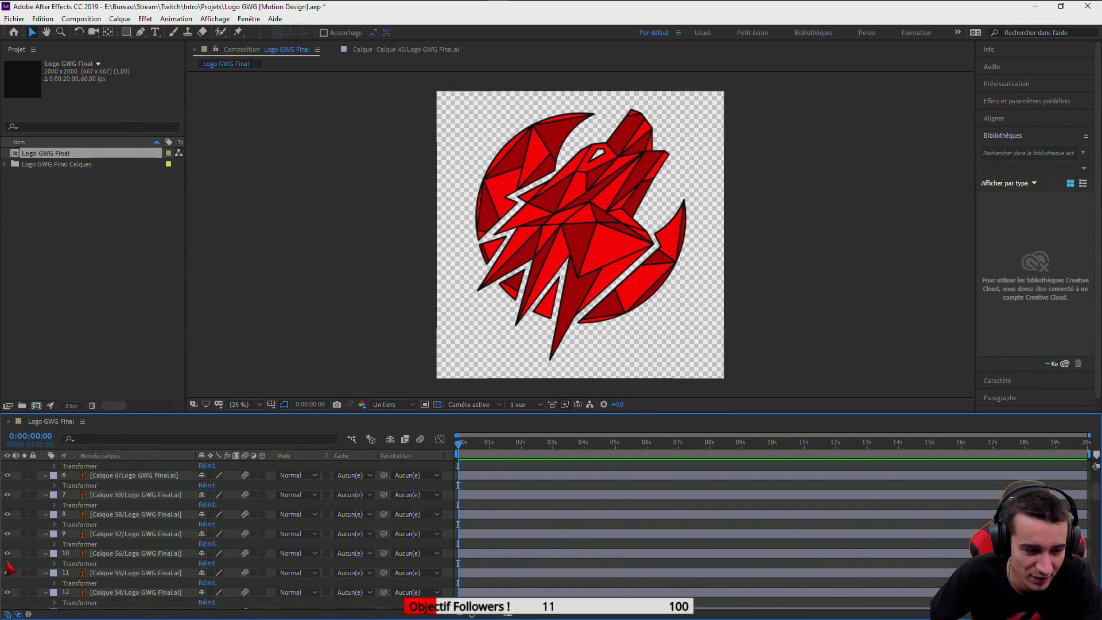
pyautogui.click(7, 553)
pyautogui.click(8, 553)
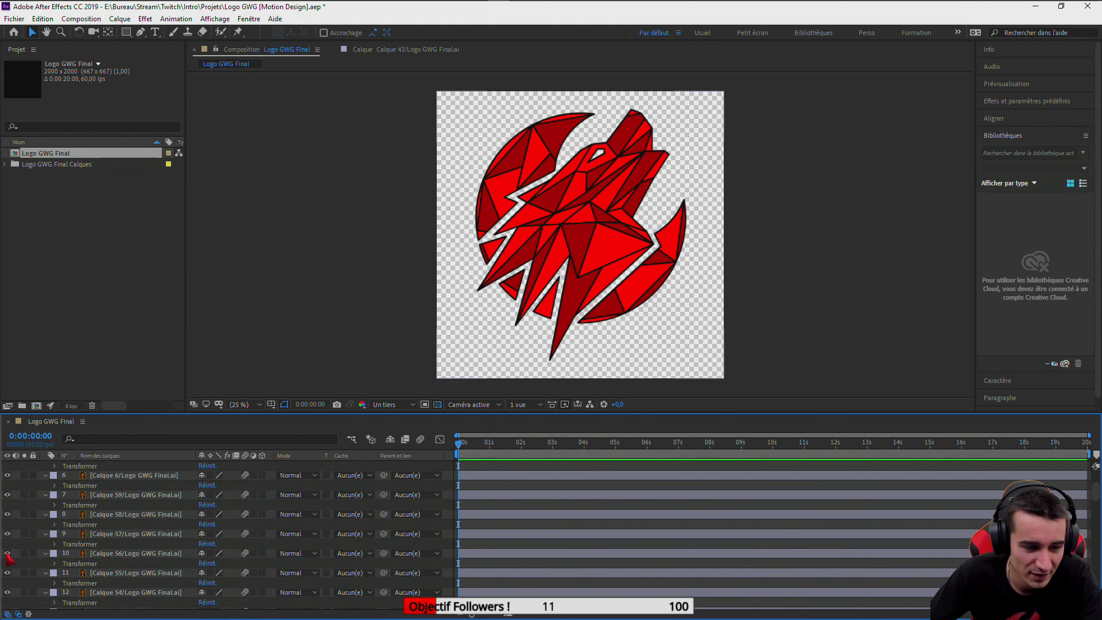
pyautogui.scroll(-1, 8, 555)
pyautogui.click(7, 545)
pyautogui.click(7, 545)
pyautogui.click(8, 563)
pyautogui.click(7, 564)
# Hide and show Calque 50 and Calque 51 to identify their logo parts
pyautogui.scroll(-3, 7, 565)
pyautogui.click(7, 553)
pyautogui.click(8, 553)
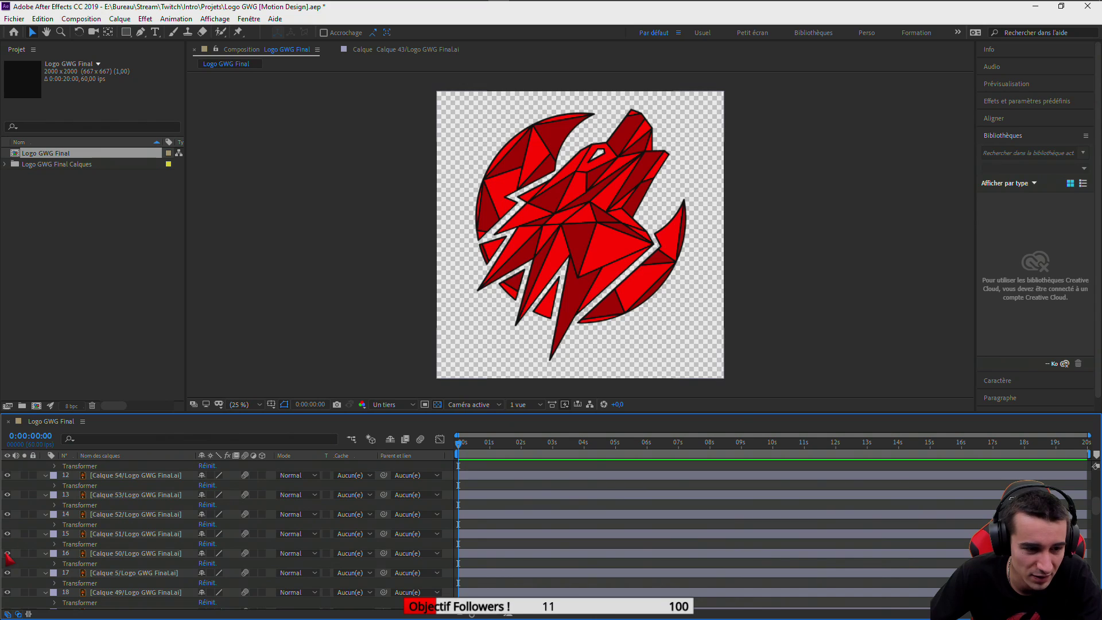
pyautogui.click(7, 533)
pyautogui.click(7, 533)
pyautogui.click(8, 533)
pyautogui.click(7, 533)
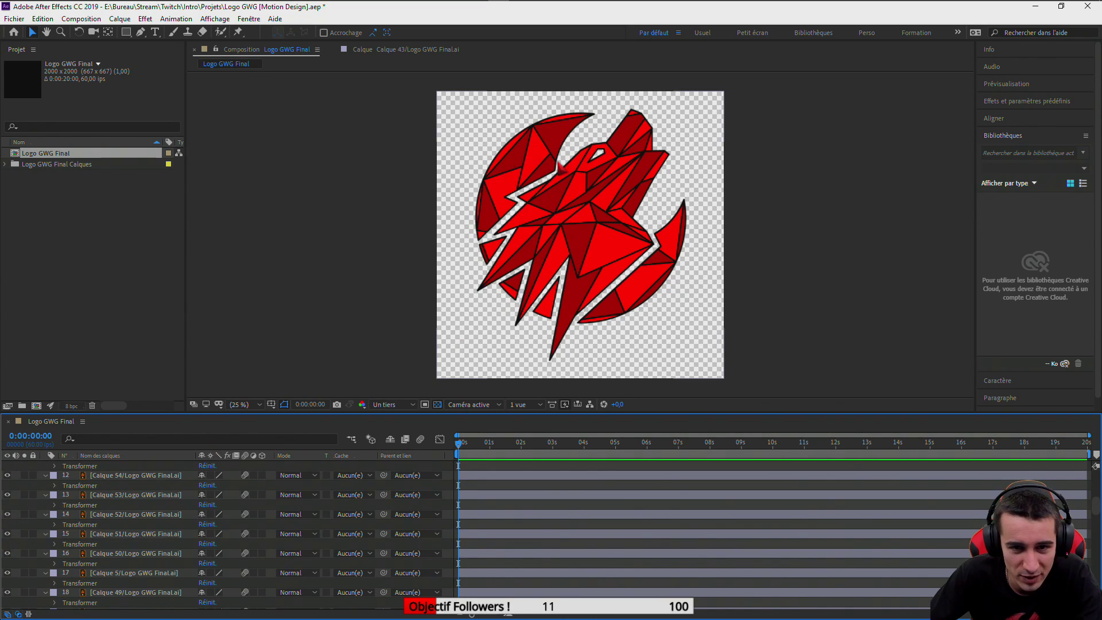
# Open the topmost layer, Calque 9, in the layer viewer from the composition, and close that viewer
pyautogui.doubleClick(535, 159)
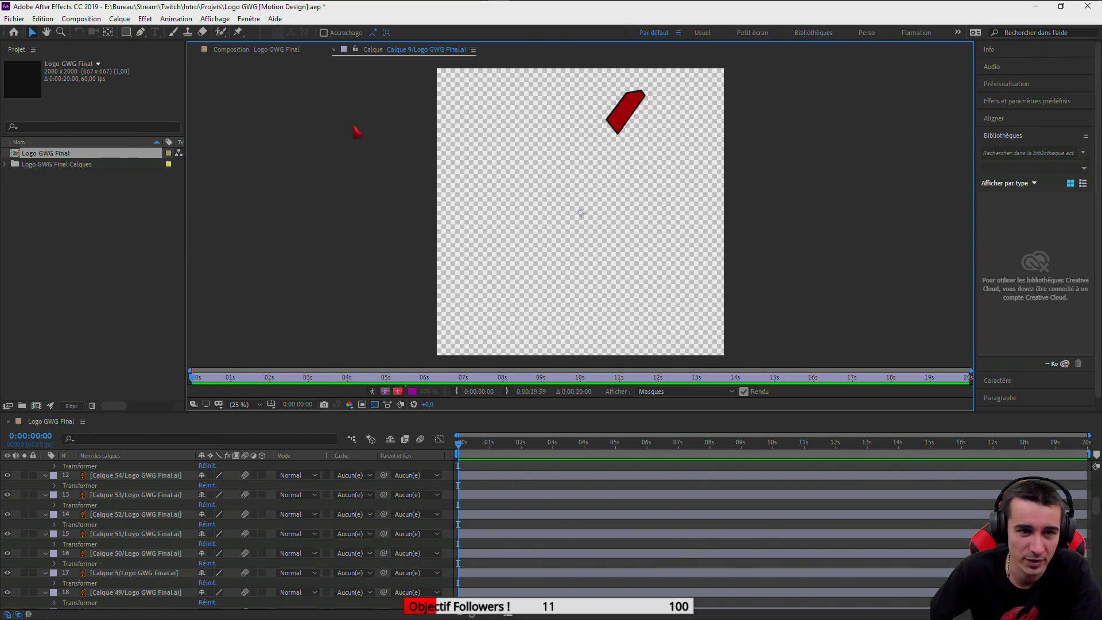
pyautogui.click(335, 49)
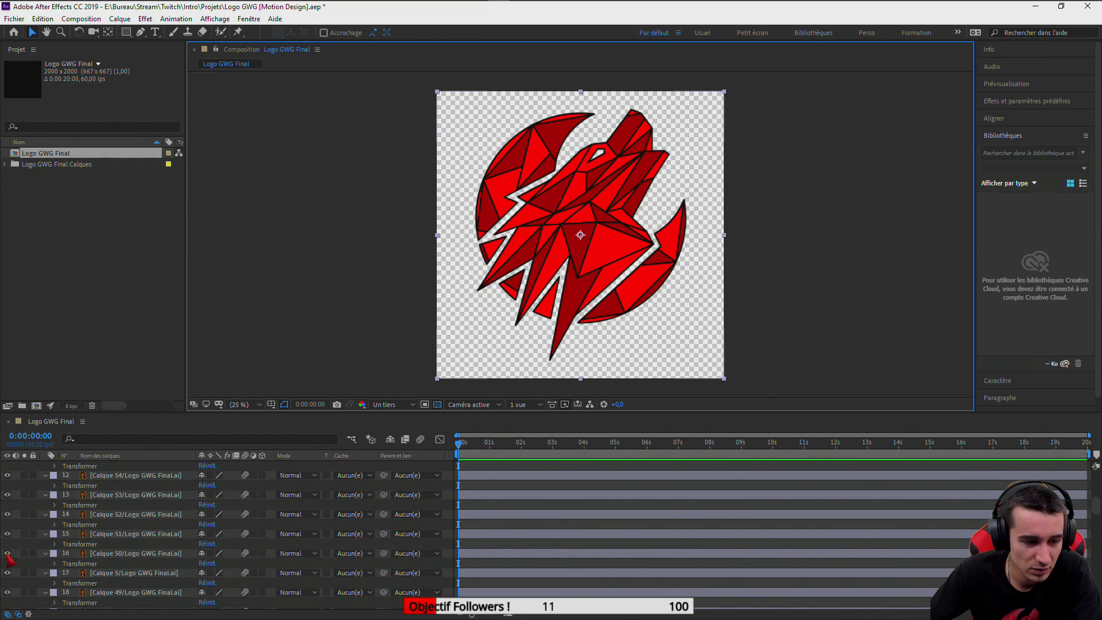
pyautogui.scroll(-1, 8, 560)
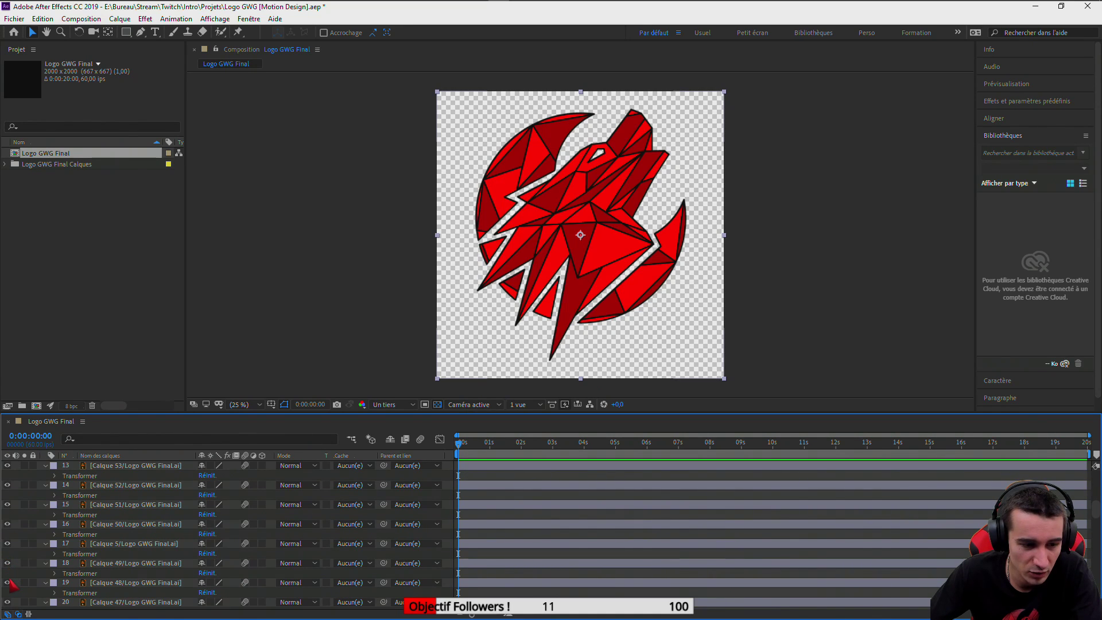
# Switch to Illustrator to view the source artwork Logo GWG Final.ai
pyautogui.moveTo(480, 7)
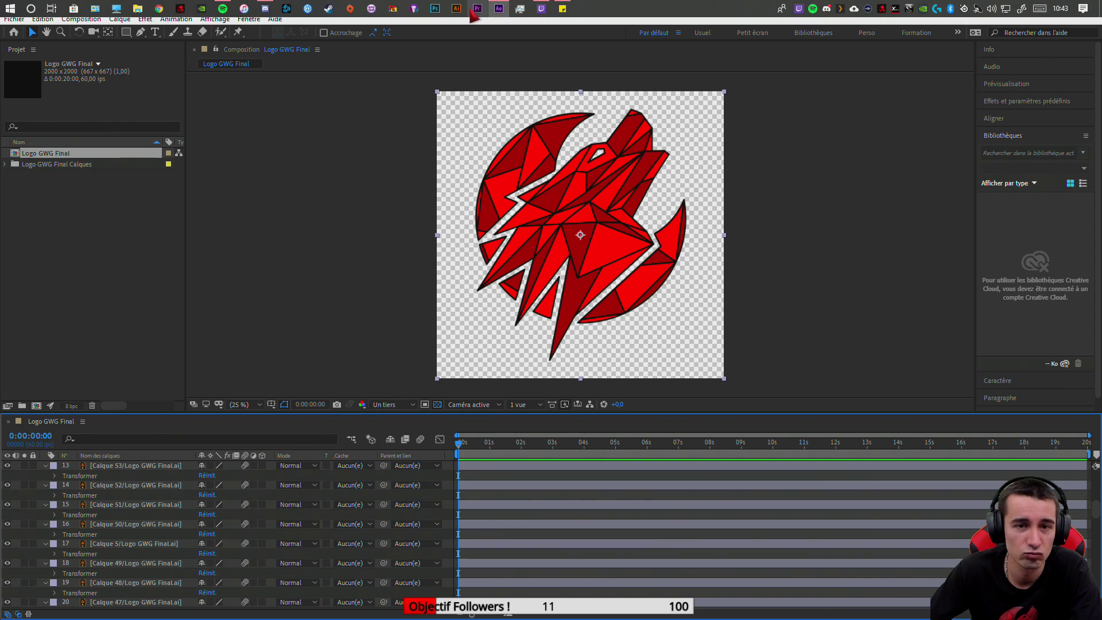
pyautogui.click(457, 9)
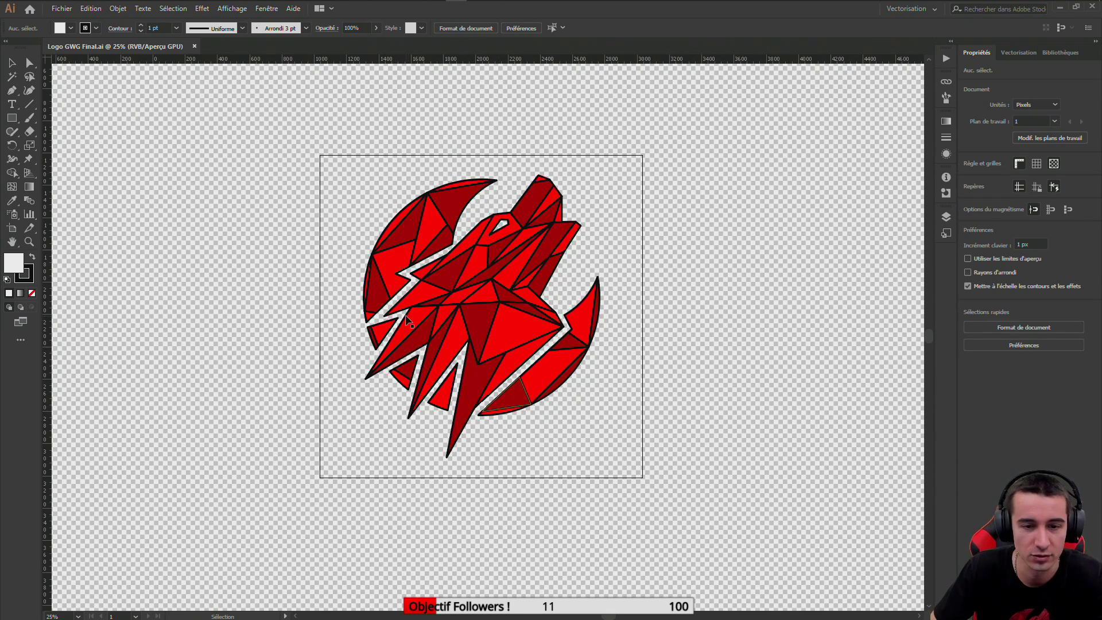
# Isolate the bright red triangle in the upper-left crescent to identify its layer, and exit isolation mode
pyautogui.click(425, 228)
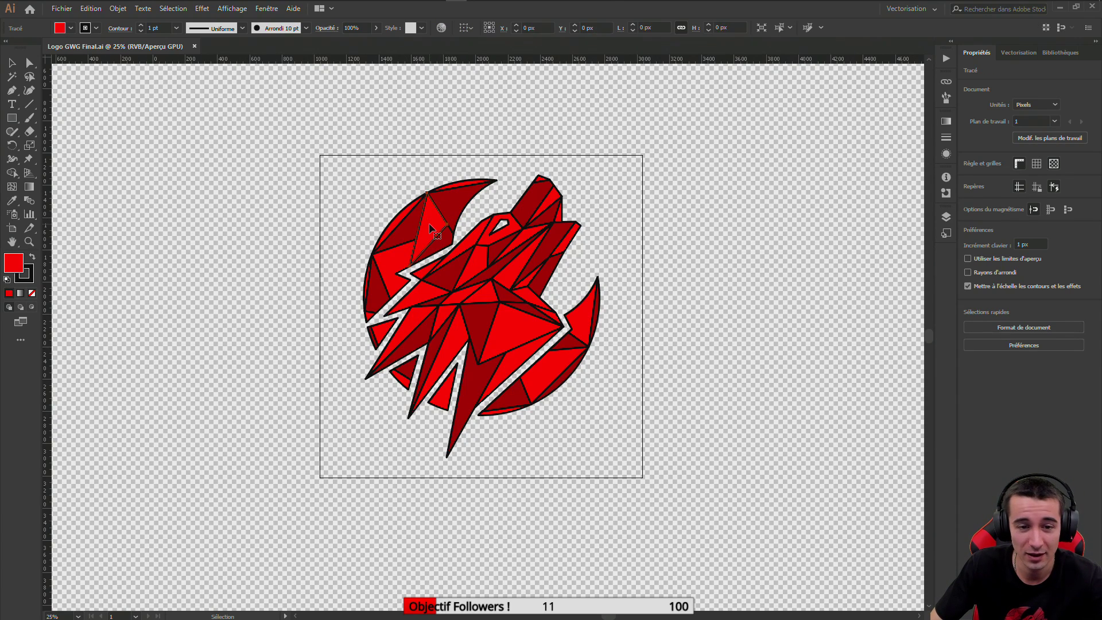
pyautogui.doubleClick(430, 229)
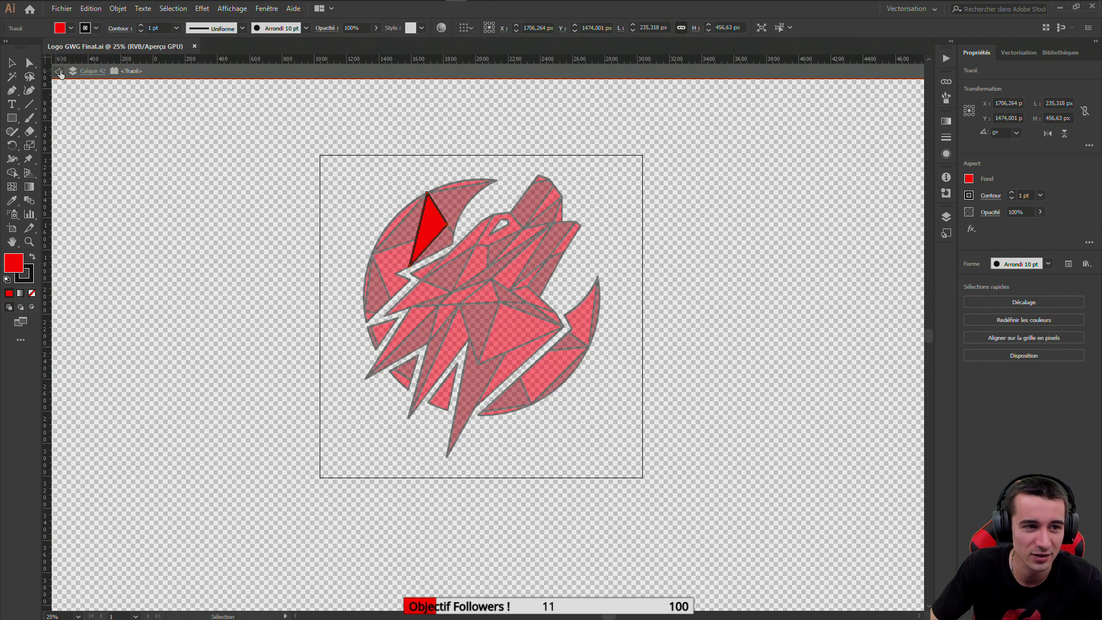
pyautogui.click(87, 71)
pyautogui.click(143, 70)
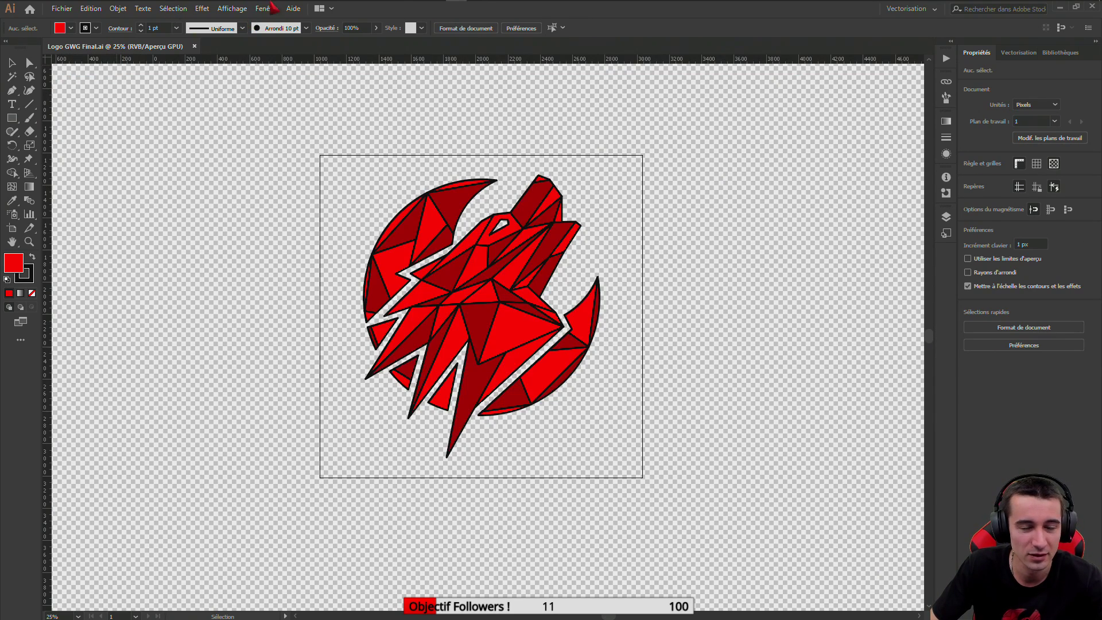
# Switch to After Effects and hide and show Calque 42 to check its logo part
pyautogui.click(499, 8)
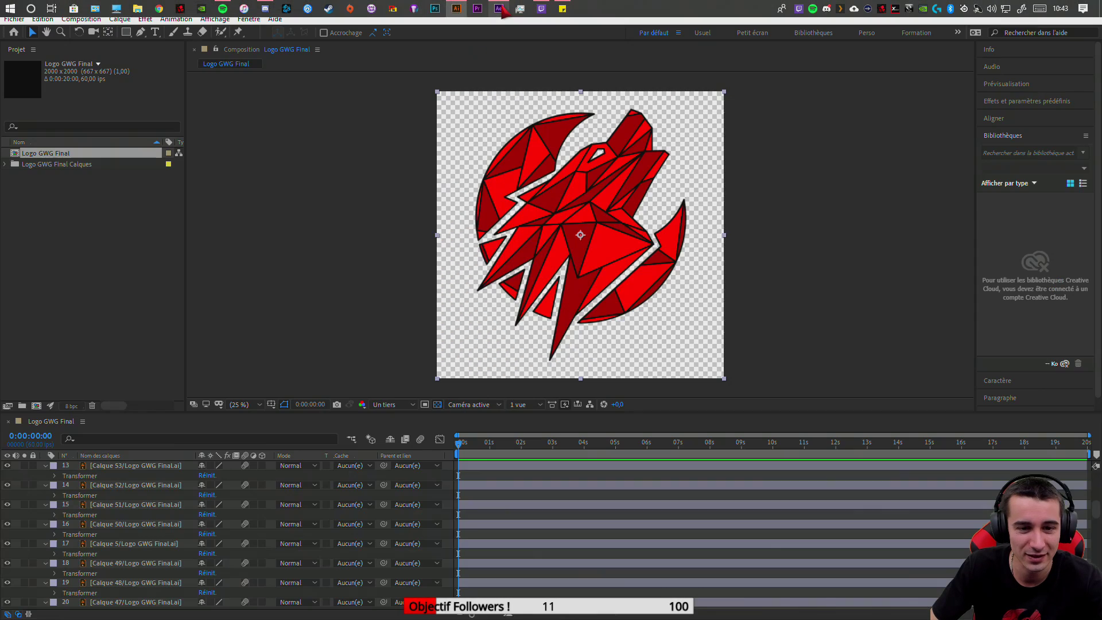
pyautogui.scroll(-1, 83, 548)
pyautogui.scroll(-4, 83, 548)
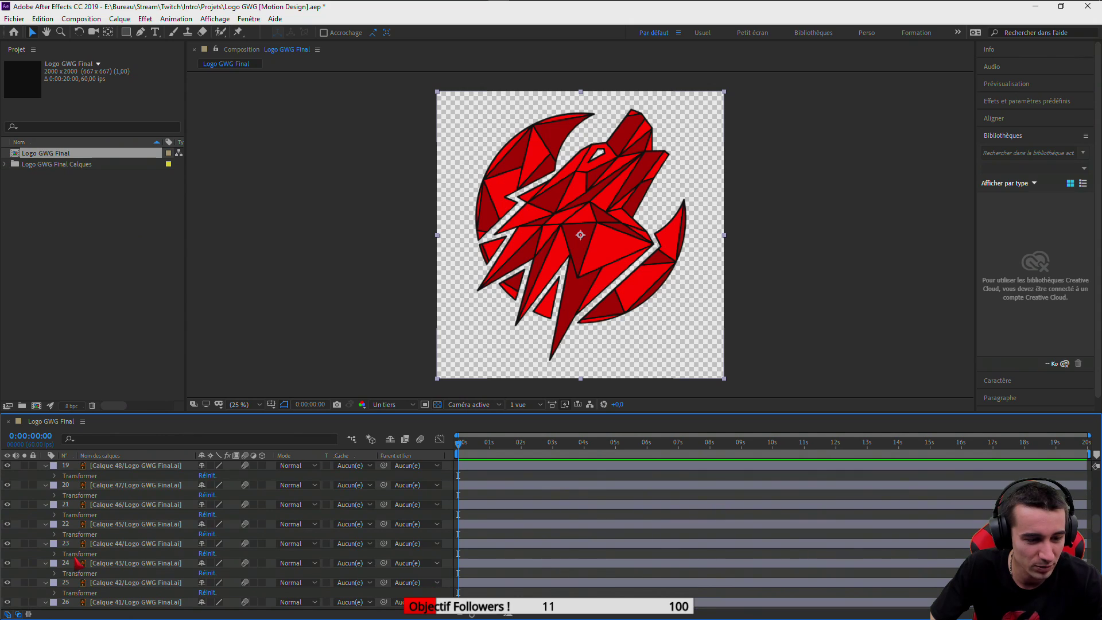
pyautogui.click(7, 553)
pyautogui.click(7, 553)
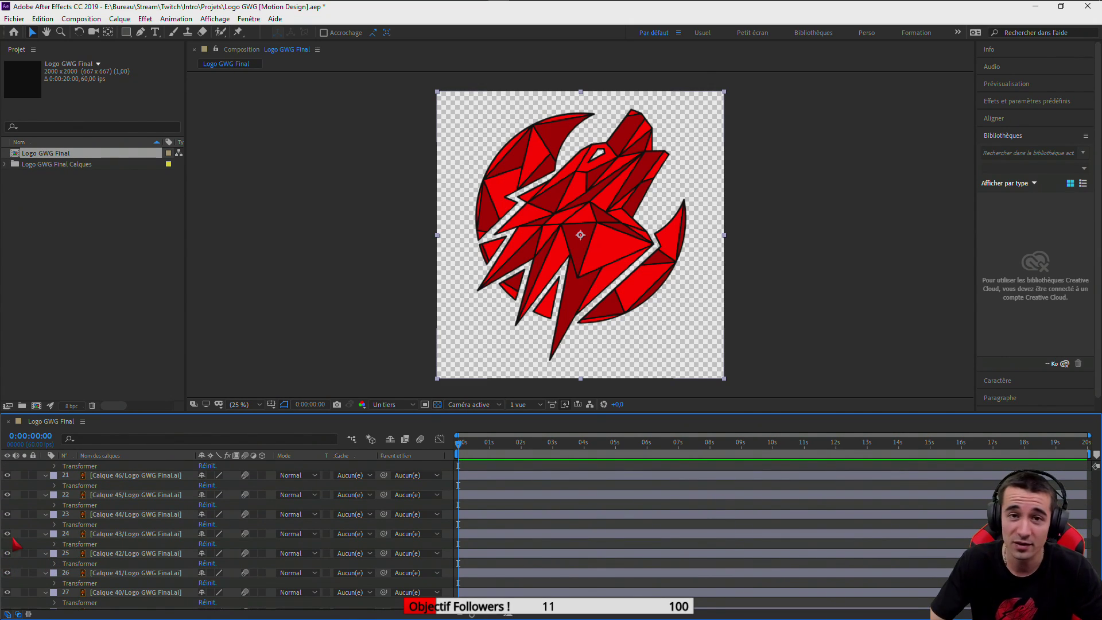
# In the Pense-bête sticky note, add "=" after Calque 42 and start the fourth entry with "Calque"
pyautogui.hotkey('alt', 'Tab')
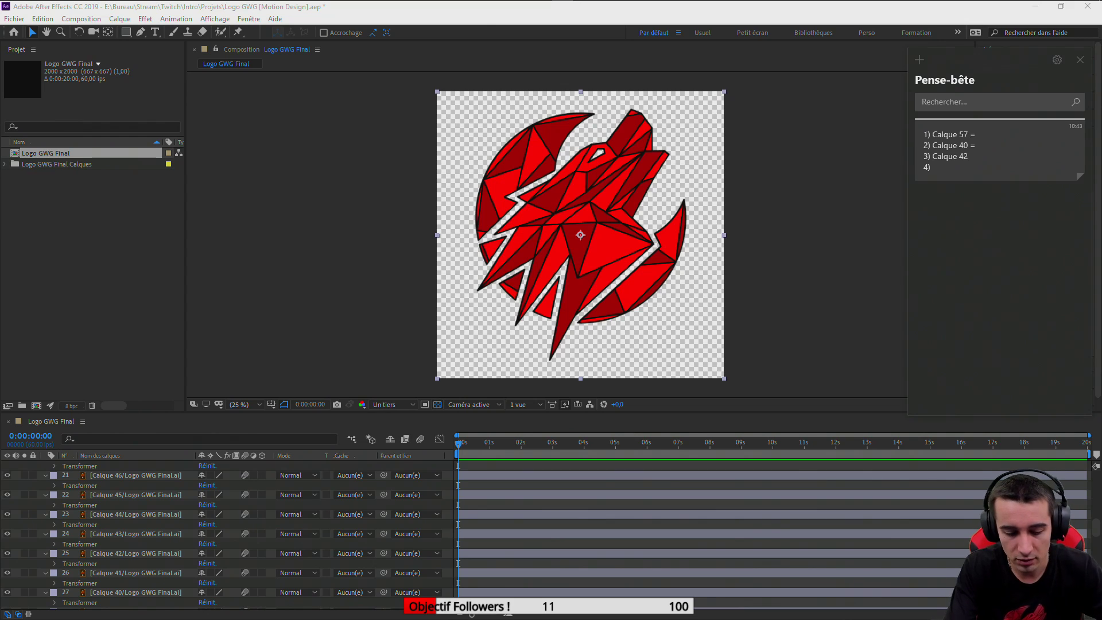
pyautogui.write('=')
pyautogui.press('Return')
pyautogui.press('BackSpace')
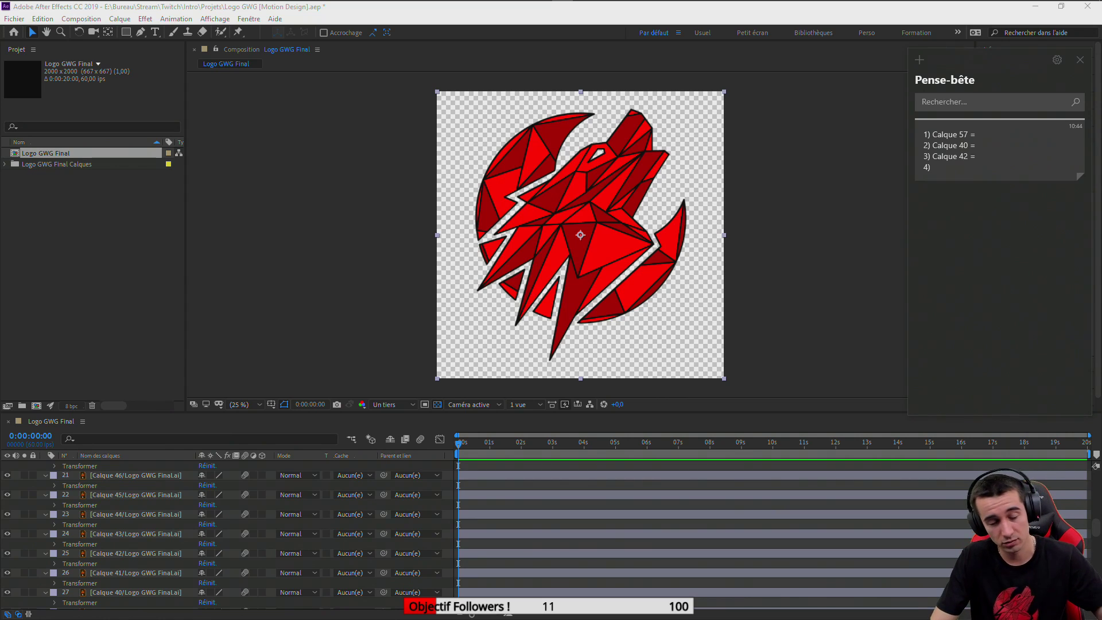
pyautogui.write('Calque')
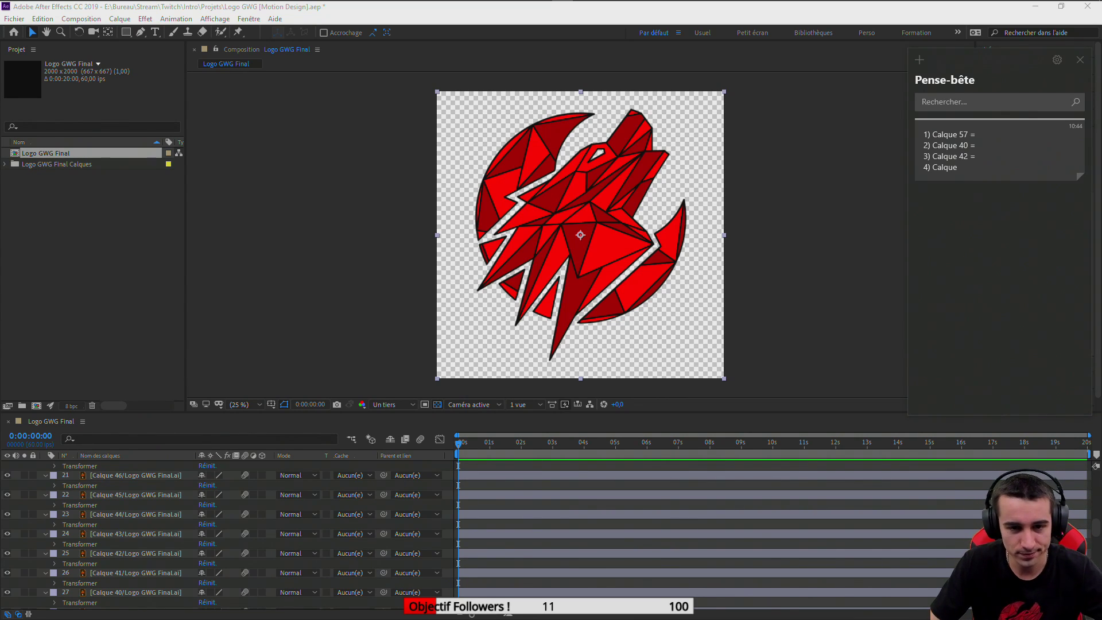
# Switch to Illustrator, select the dark red piece on the crescent's upper-left edge, and identify its layer in the layer list
pyautogui.click(512, 214)
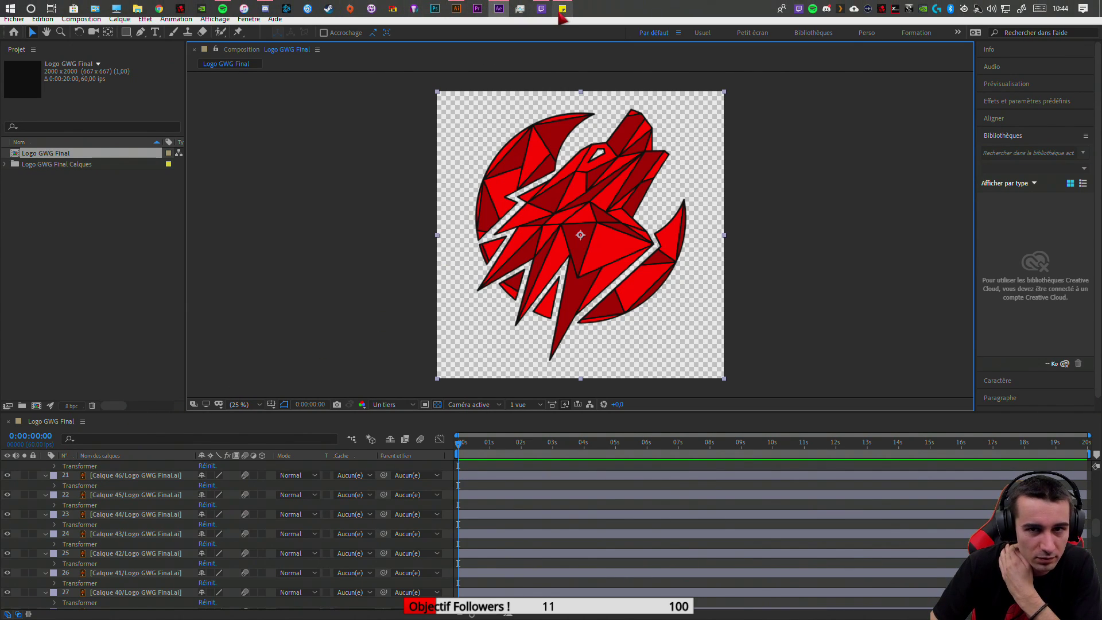
pyautogui.click(562, 9)
pyautogui.click(456, 9)
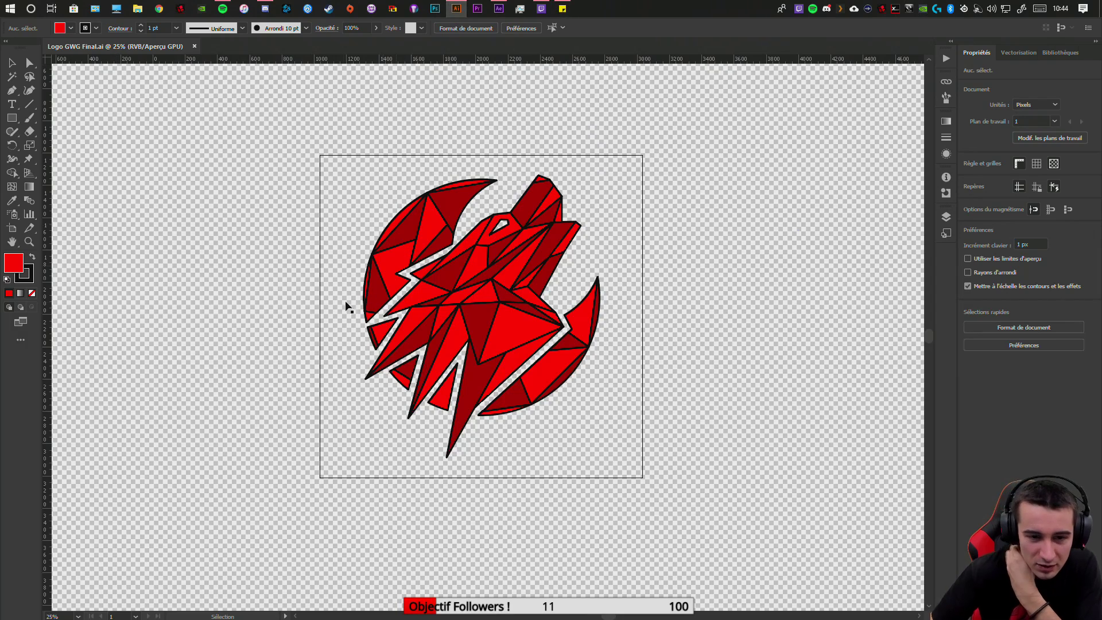
pyautogui.click(417, 231)
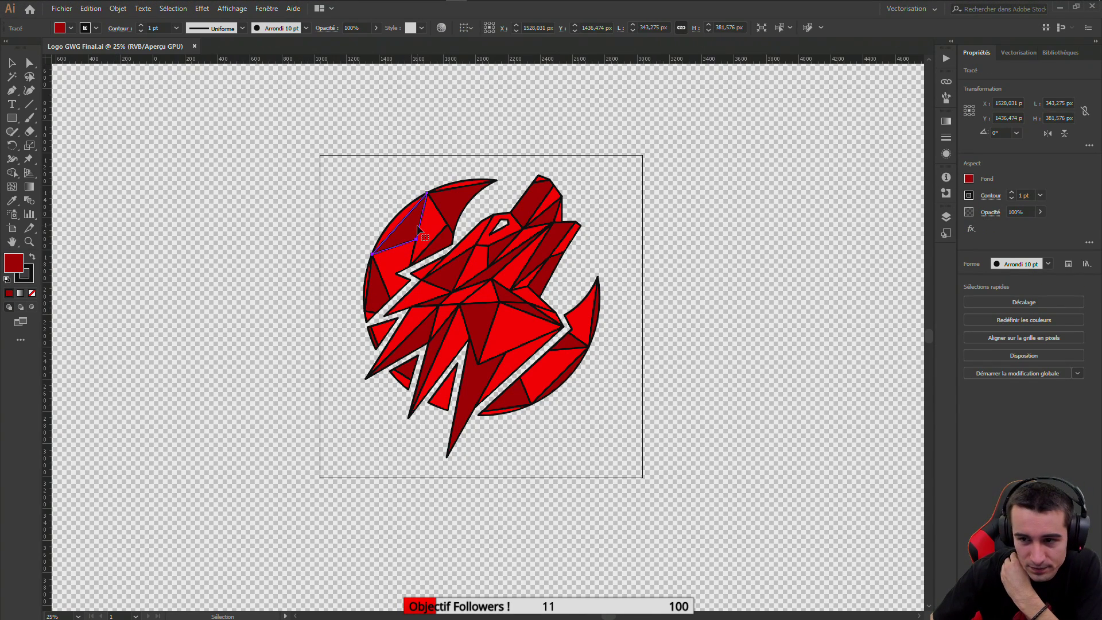
pyautogui.click(945, 216)
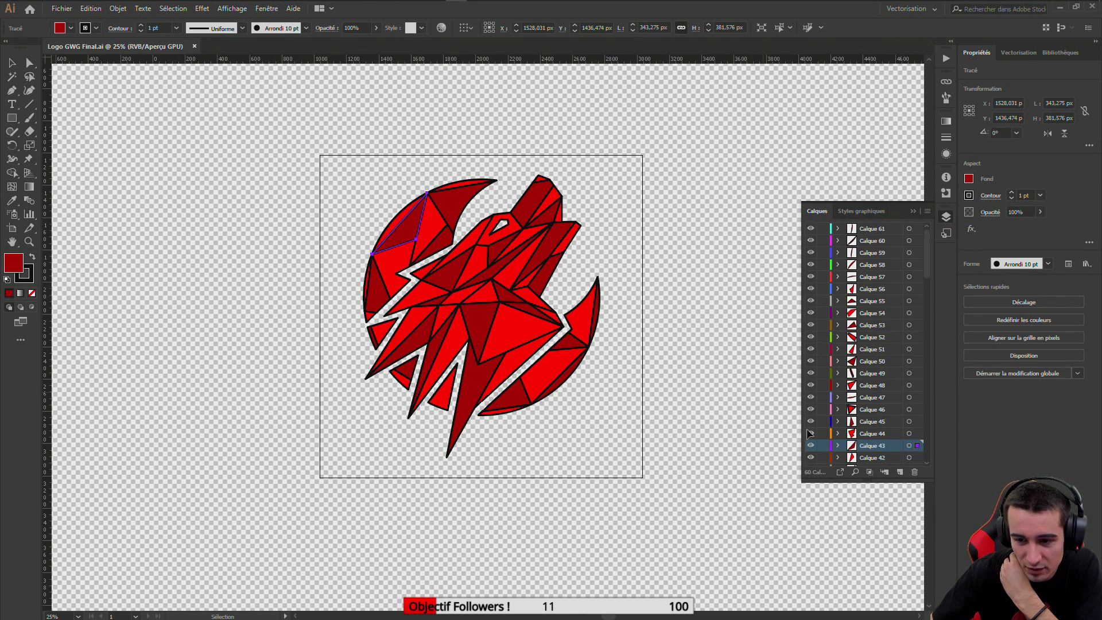
pyautogui.moveTo(478, 8)
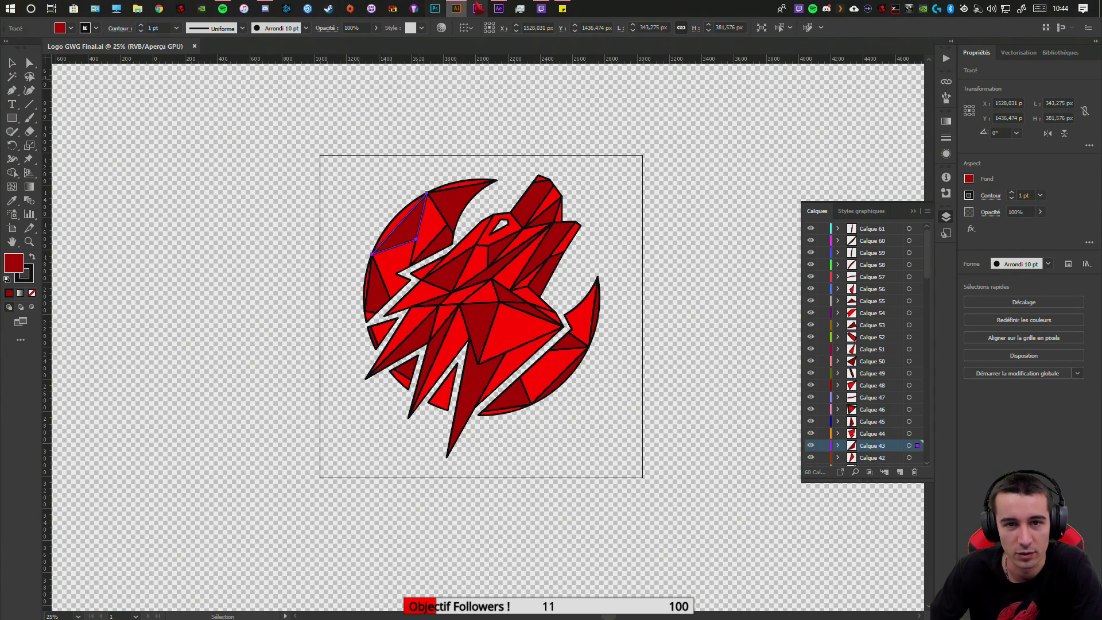
# Return to After Effects, complete the fourth note entry as Calque 43, and check that layer by toggling its visibility
pyautogui.click(499, 8)
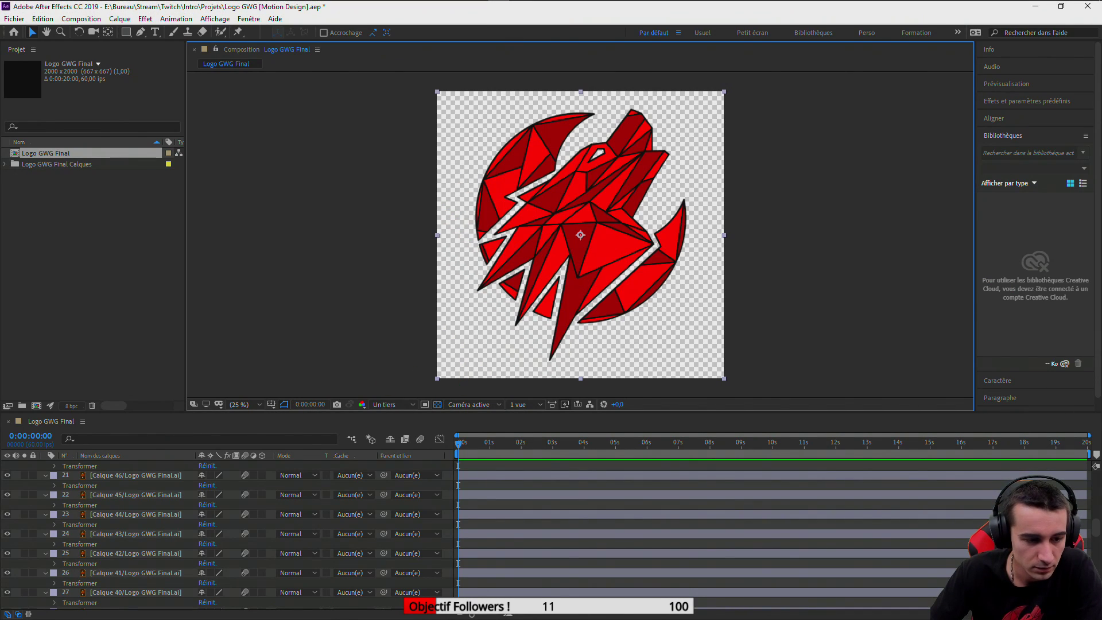
pyautogui.click(10, 538)
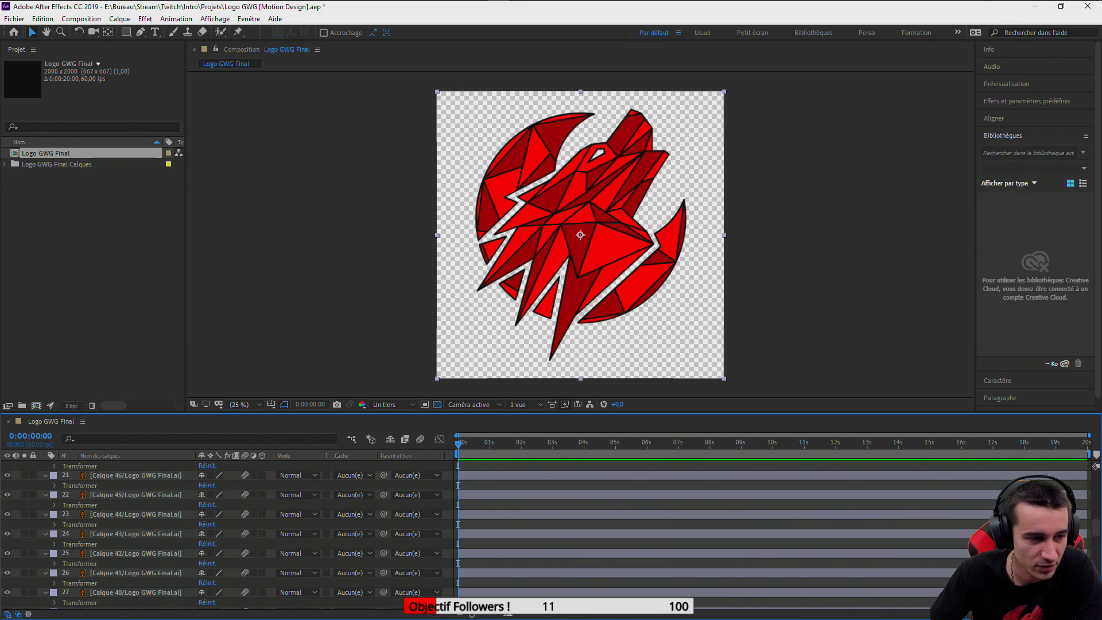
pyautogui.hotkey('alt', 'Tab')
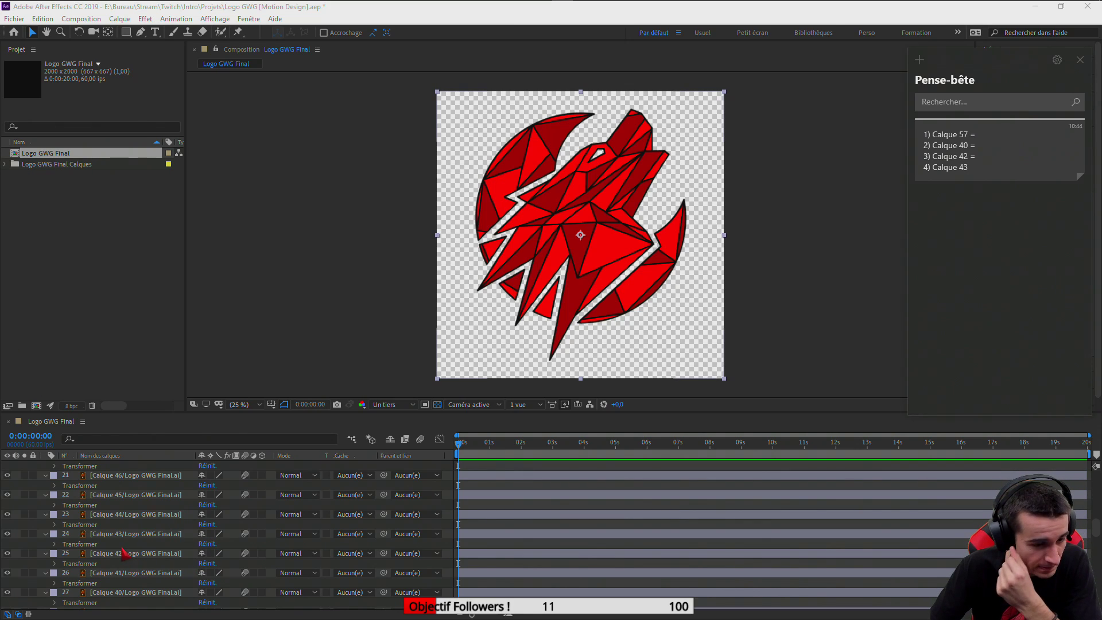
pyautogui.click(9, 538)
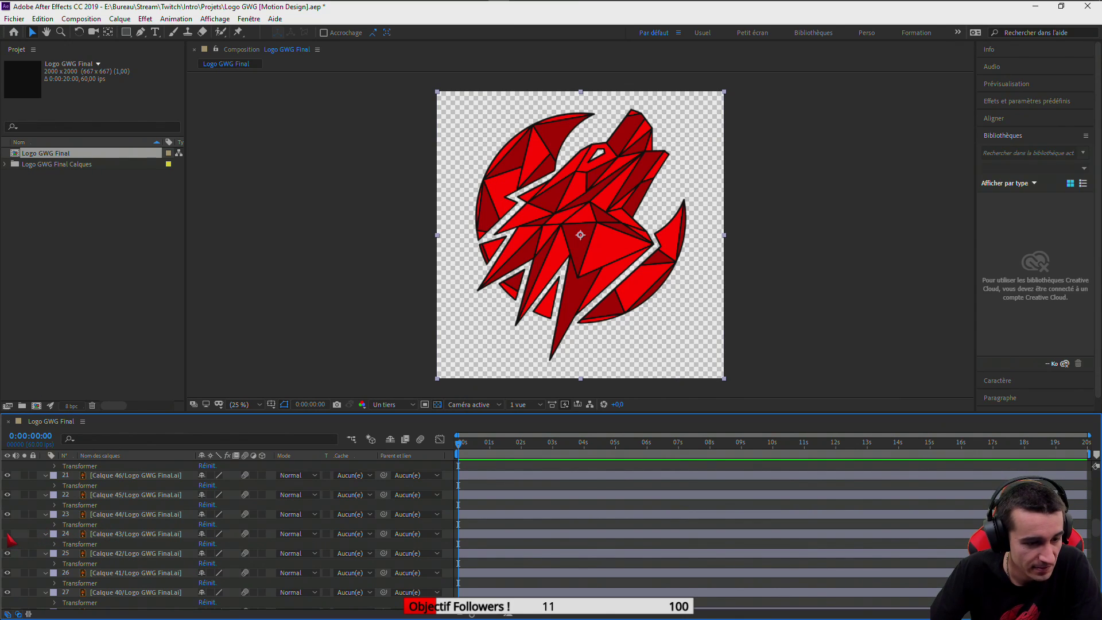
# Start the fifth entry "5) Calque" in the Pense-bête sticky note
pyautogui.hotkey('alt', 'Tab')
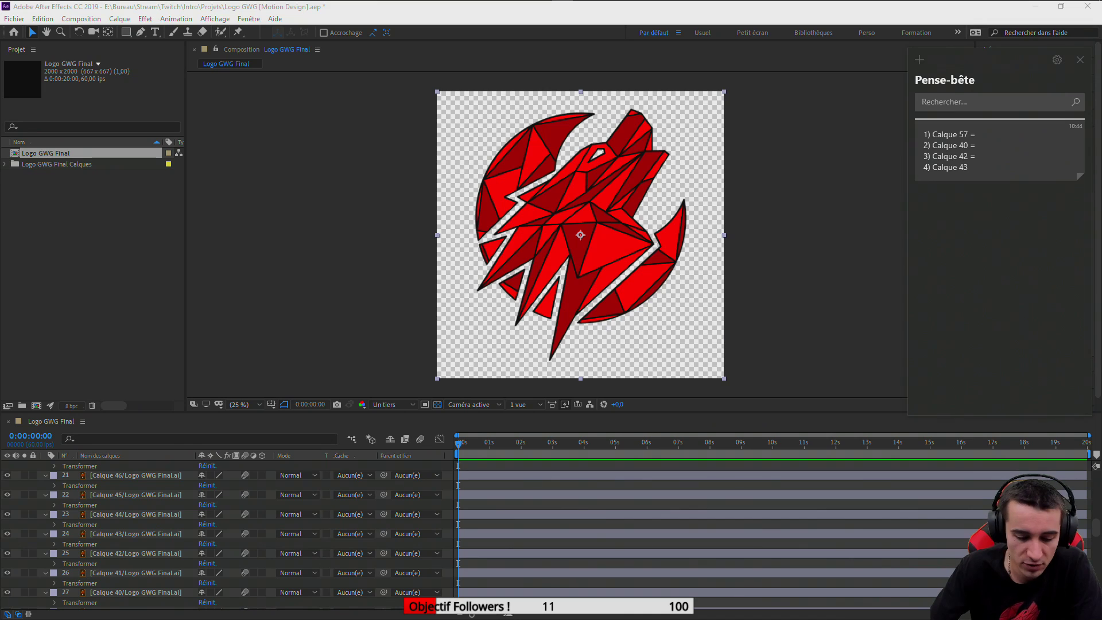
pyautogui.press('Return')
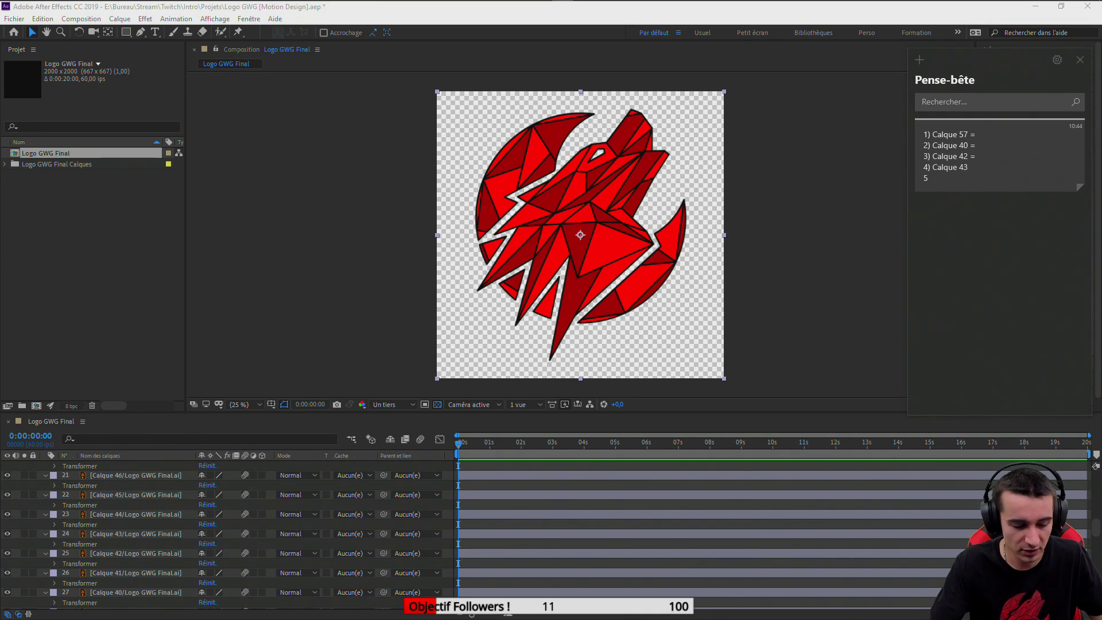
pyautogui.write('5')
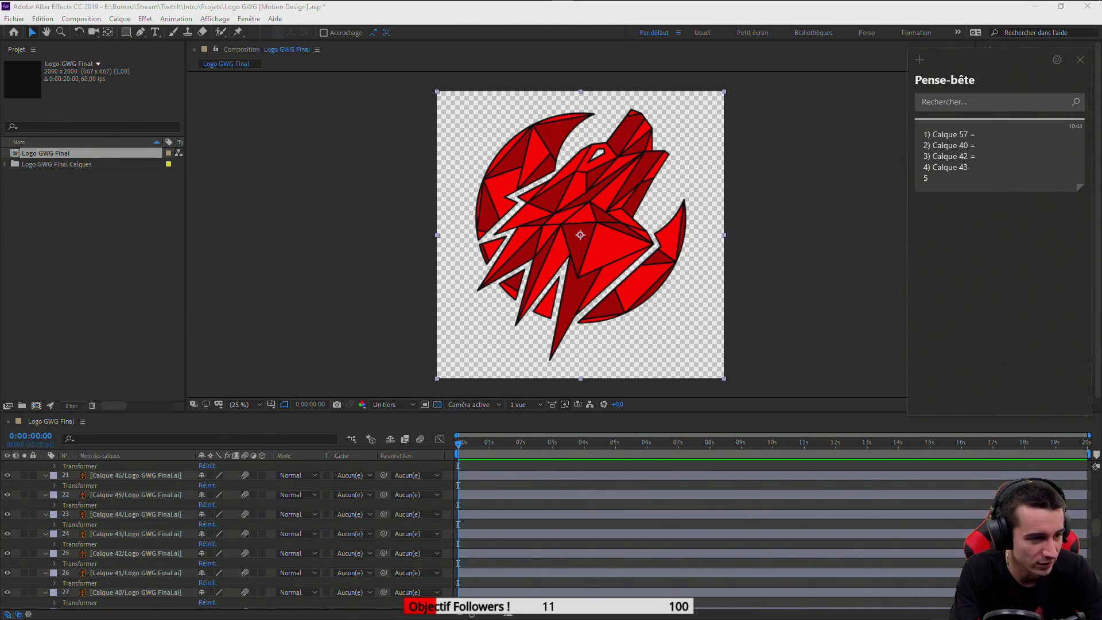
pyautogui.write(')')
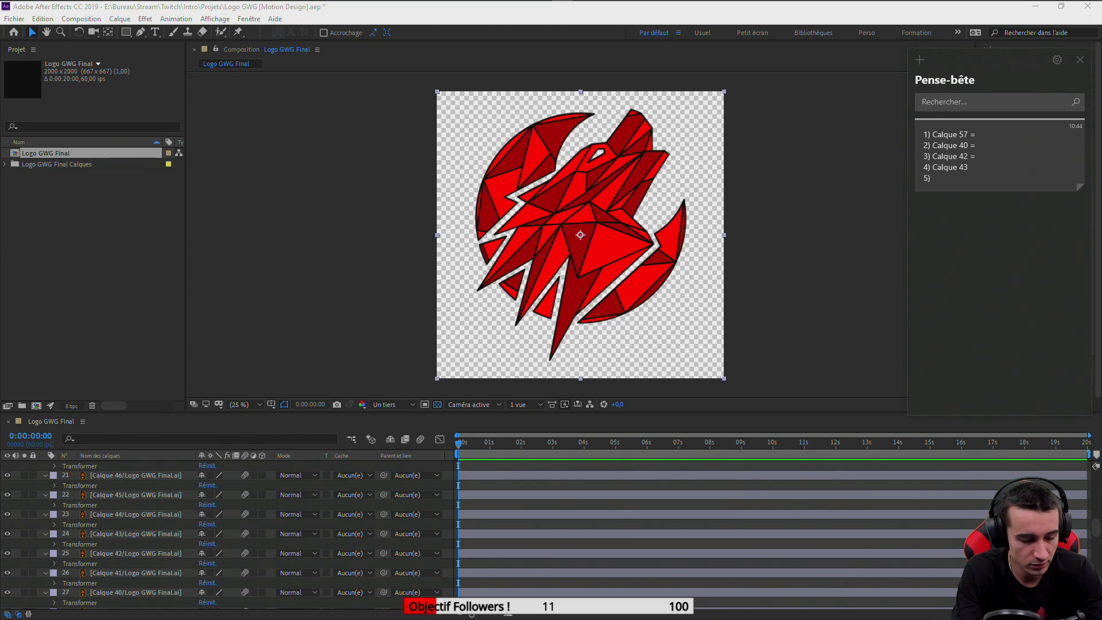
pyautogui.write(' Calque')
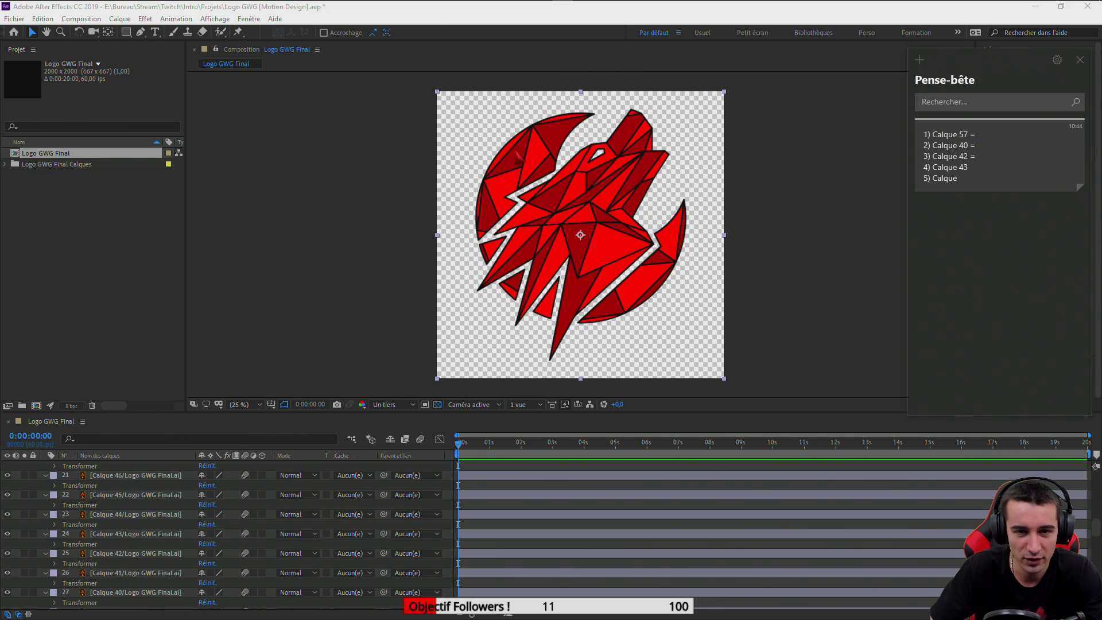
# Toggle the visibility of Calque 43 and look through the composition's layer list for Calque 57
pyautogui.click(11, 535)
pyautogui.click(10, 534)
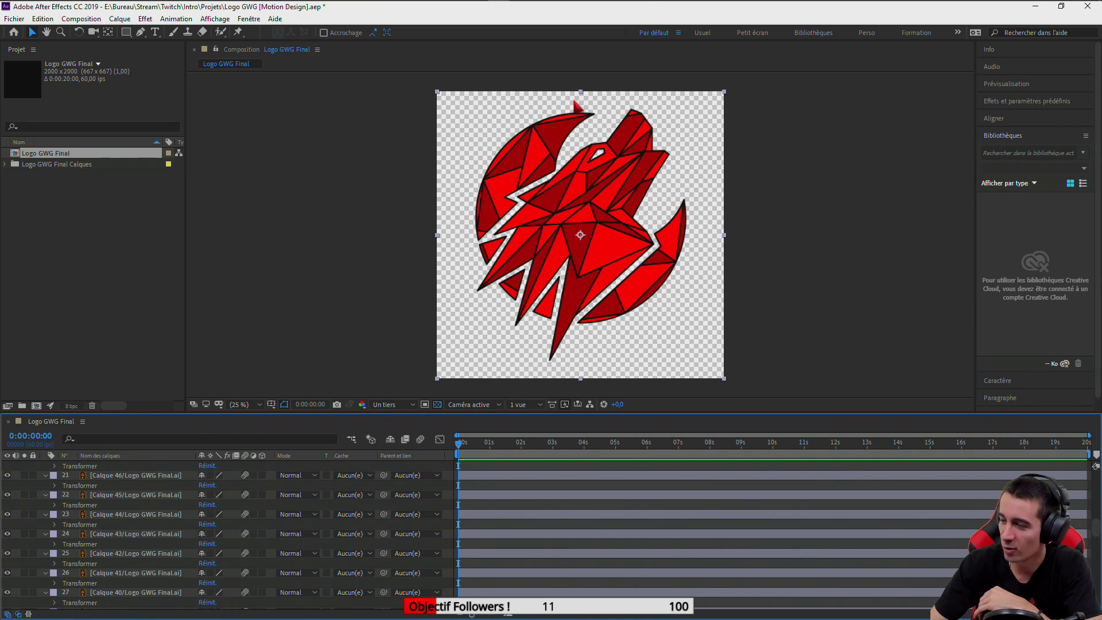
pyautogui.click(596, 136)
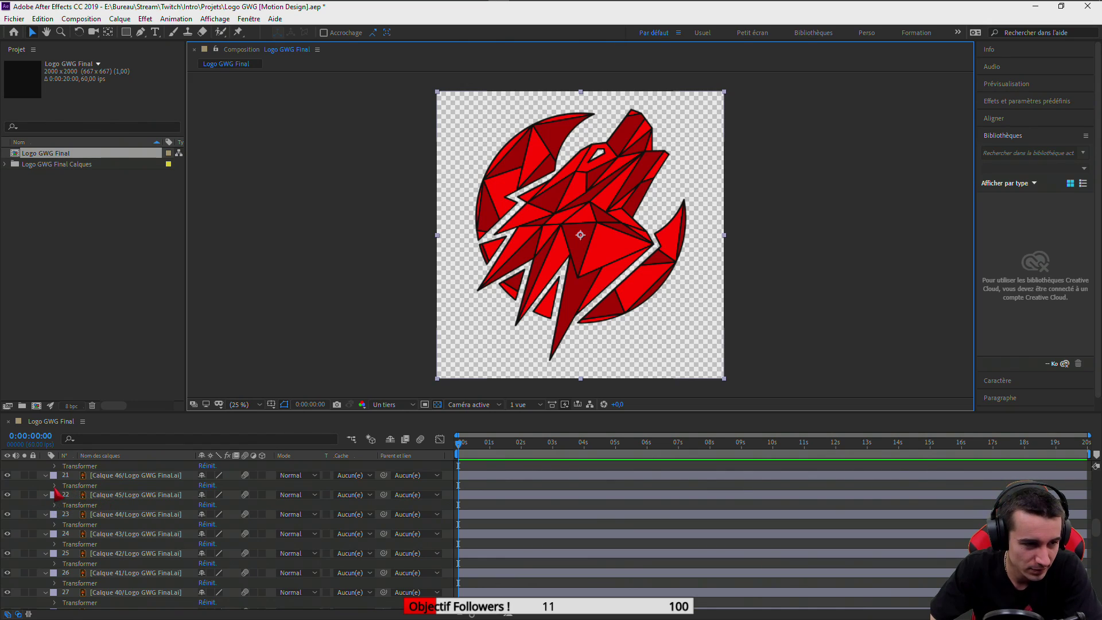
pyautogui.scroll(2, 39, 491)
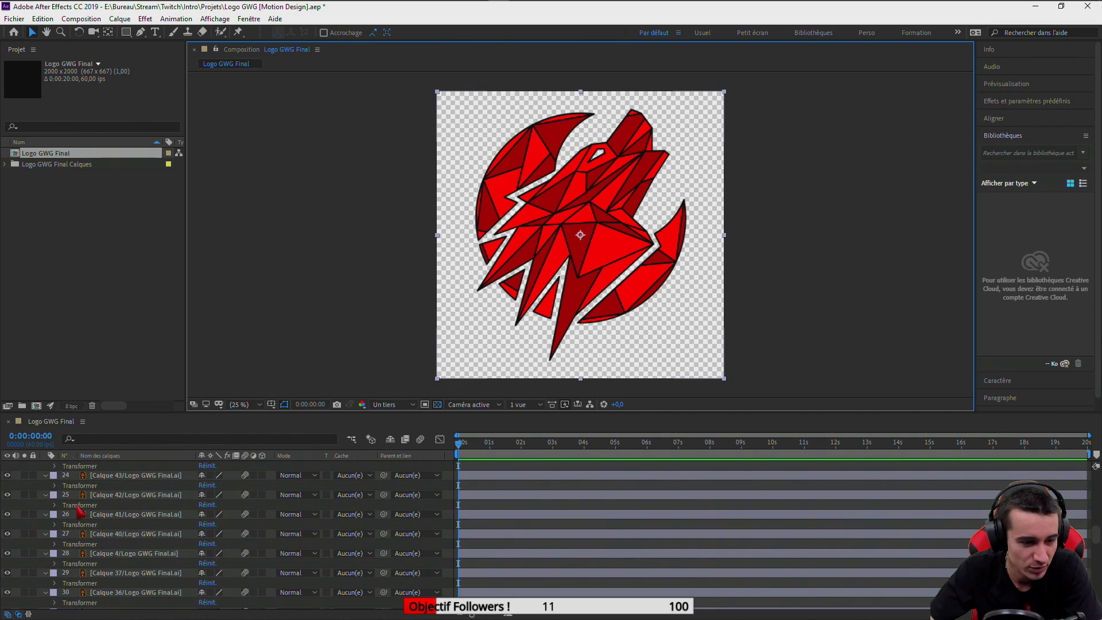
pyautogui.scroll(-10, 79, 510)
pyautogui.scroll(10, 79, 510)
pyautogui.scroll(7, 79, 510)
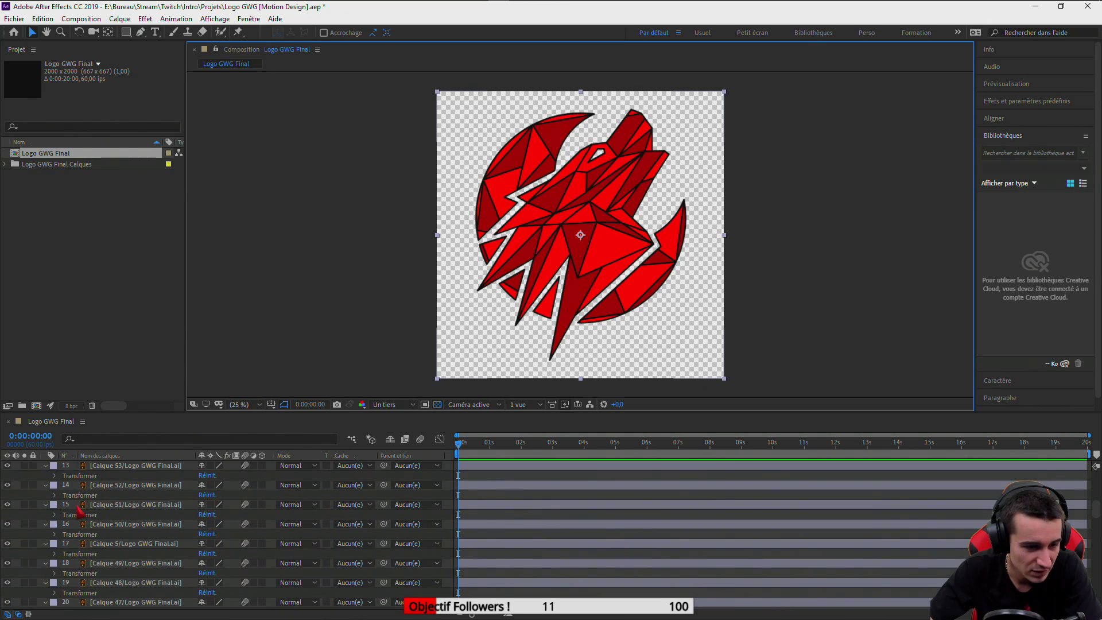
pyautogui.click(10, 515)
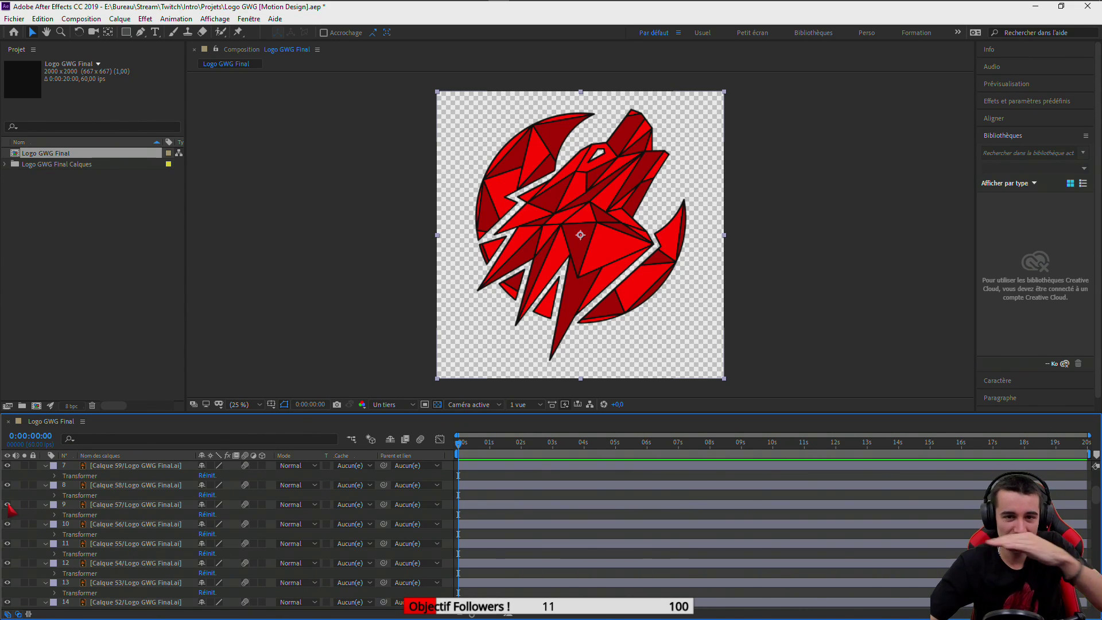
# Expand the transform properties of Calque 57, try a horizontal position of 990, and undo that change
pyautogui.click(55, 514)
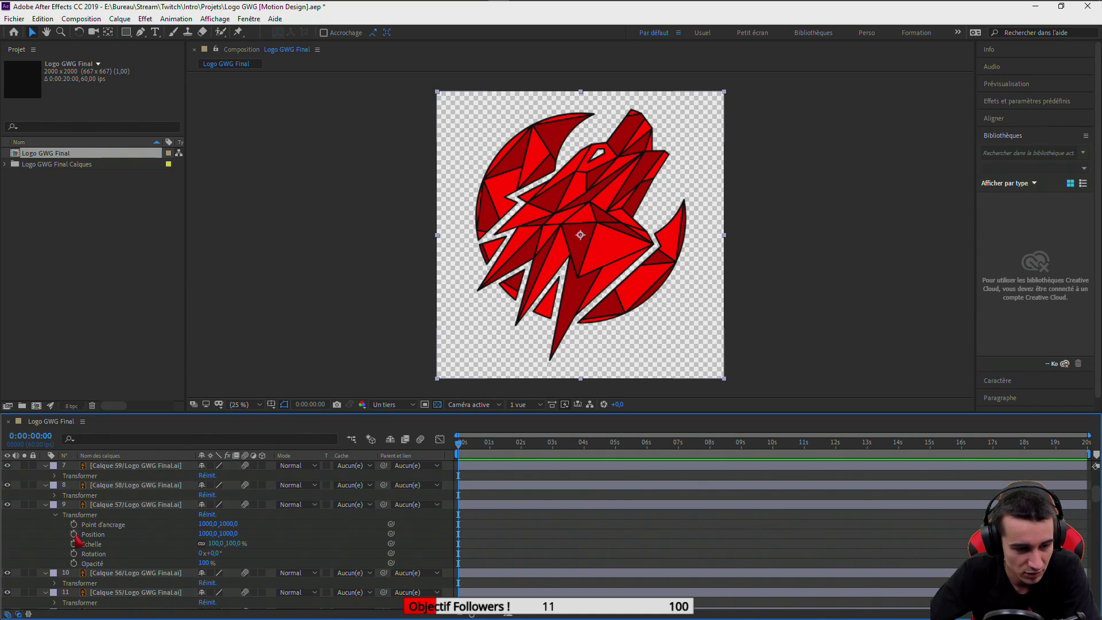
pyautogui.moveTo(203, 535)
pyautogui.mouseDown()
pyautogui.moveTo(244, 533)
pyautogui.moveTo(194, 531)
pyautogui.mouseUp()
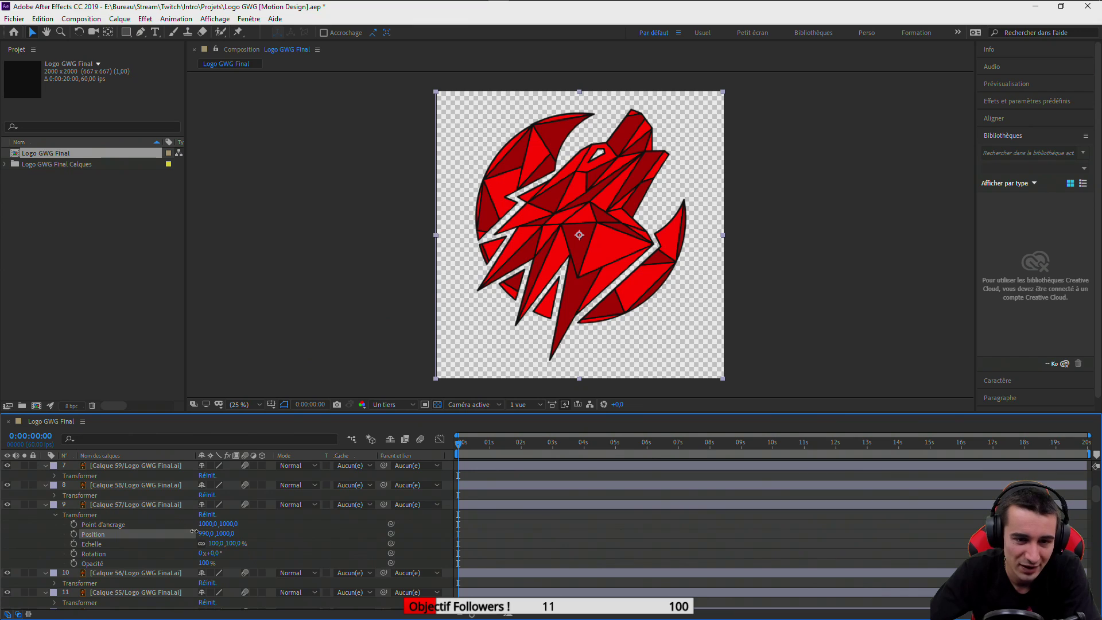
pyautogui.click(194, 531)
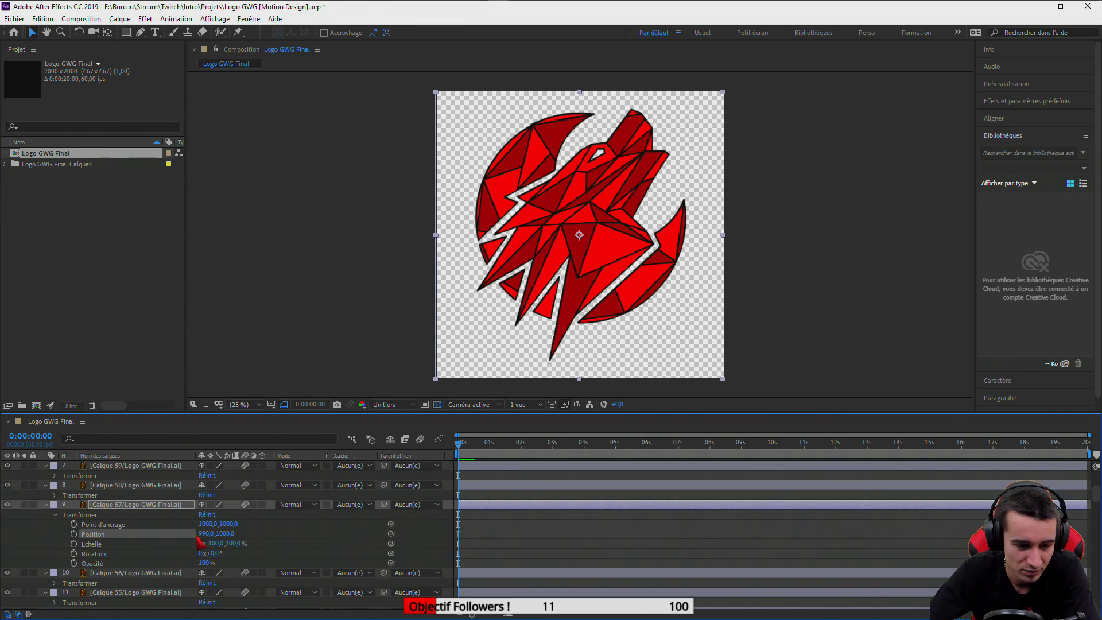
pyautogui.hotkey('ctrl', 'z')
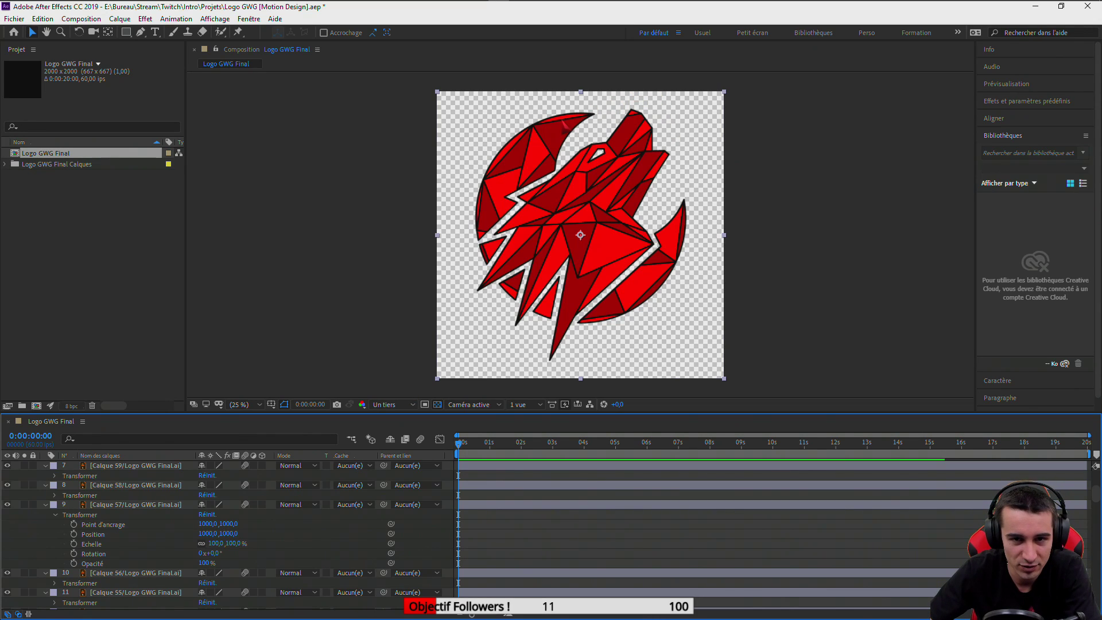
# Try moving the wolf's dark red ear piece sideways directly in the composition, and undo both moves
pyautogui.click(561, 120)
pyautogui.moveTo(562, 120); pyautogui.dragTo(590, 114)
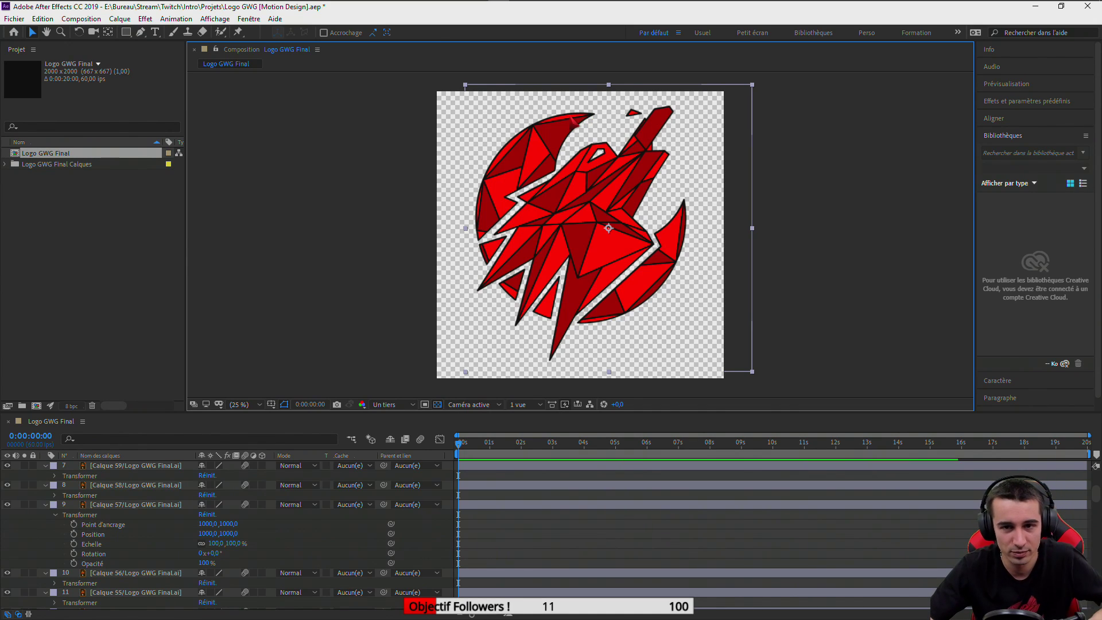
pyautogui.moveTo(570, 117); pyautogui.dragTo(531, 122)
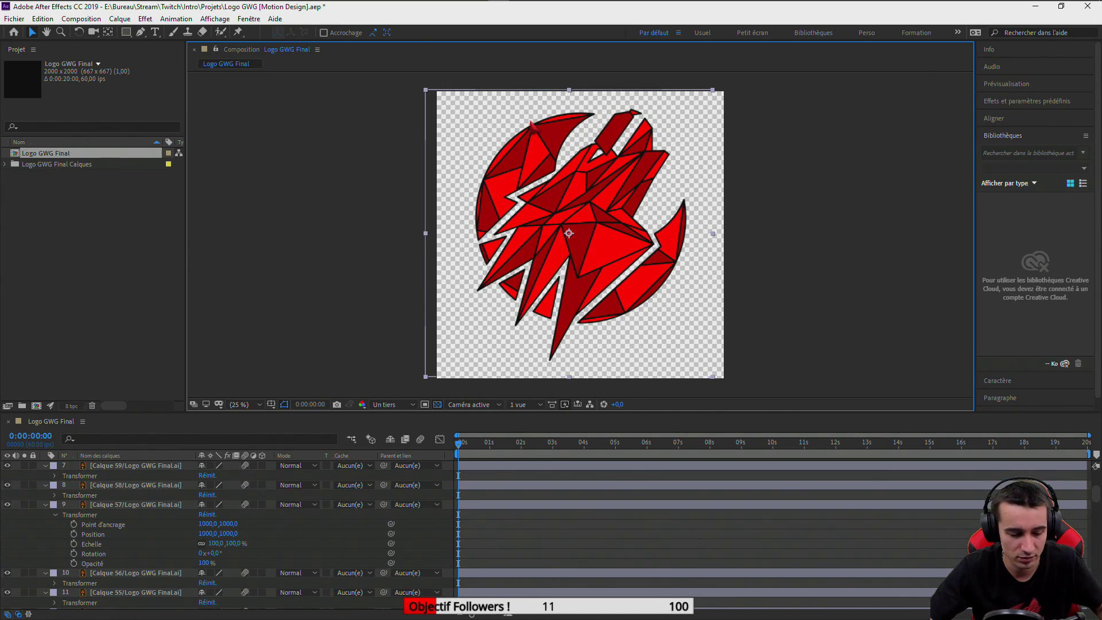
pyautogui.hotkey('ctrl', 'z')
pyautogui.hotkey('ctrl', 'z')
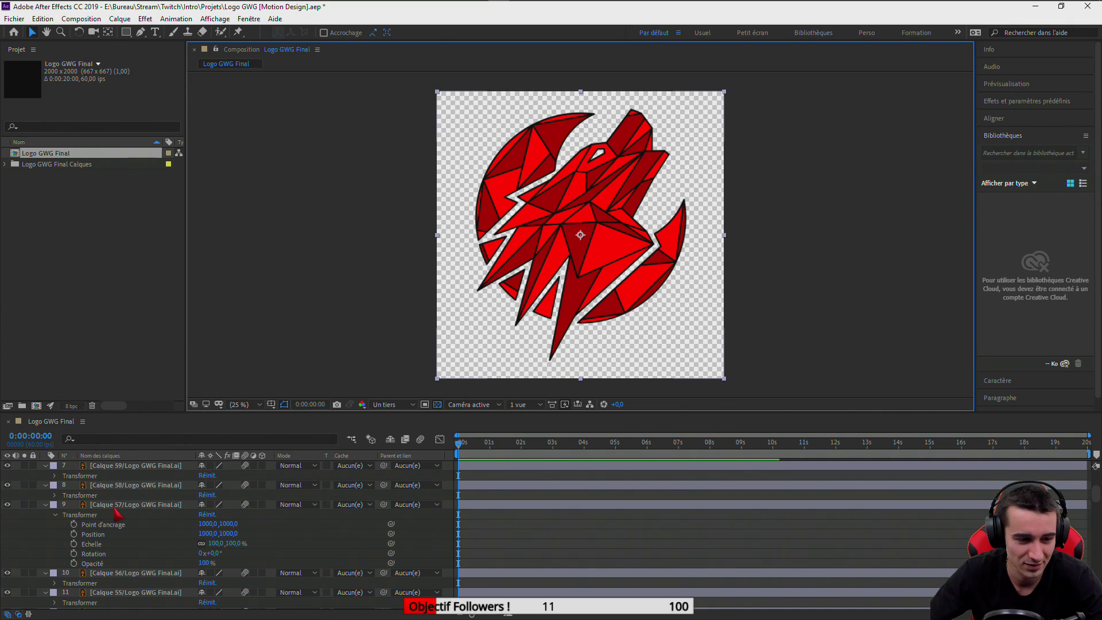
# Open Calque 57 in its own layer viewer and compare its shape with the Logo GWG Final composition
pyautogui.doubleClick(143, 505)
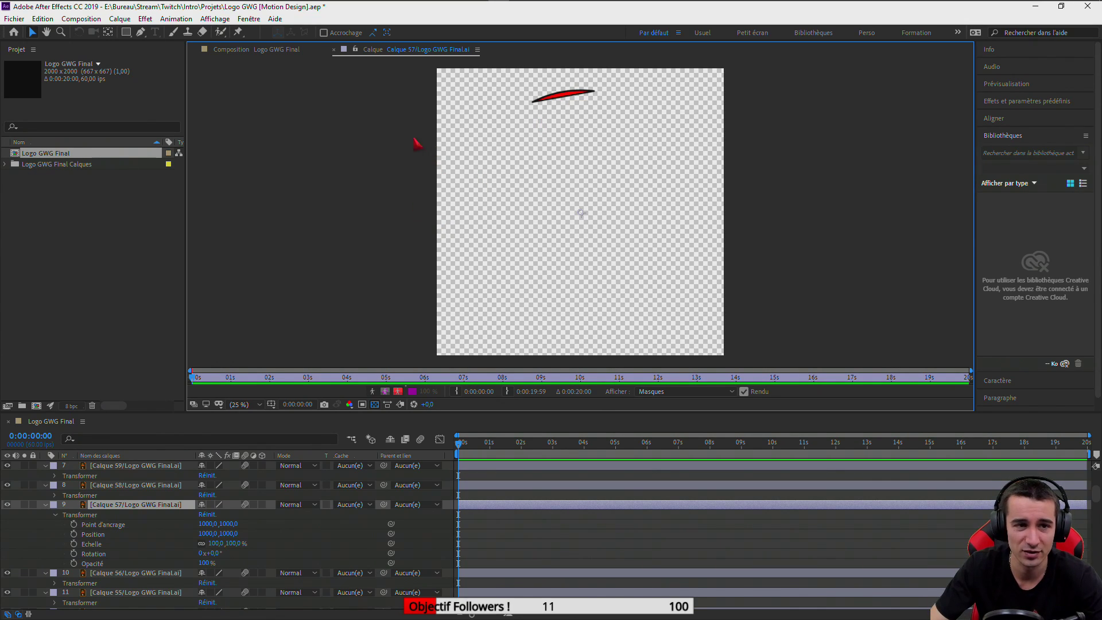
pyautogui.click(257, 51)
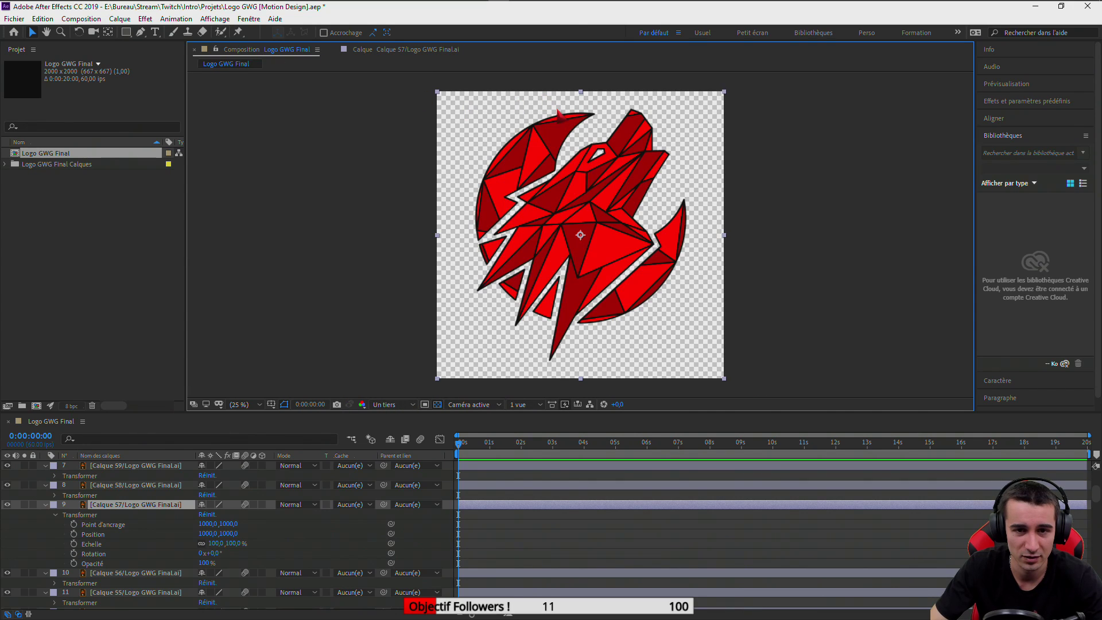
pyautogui.click(423, 51)
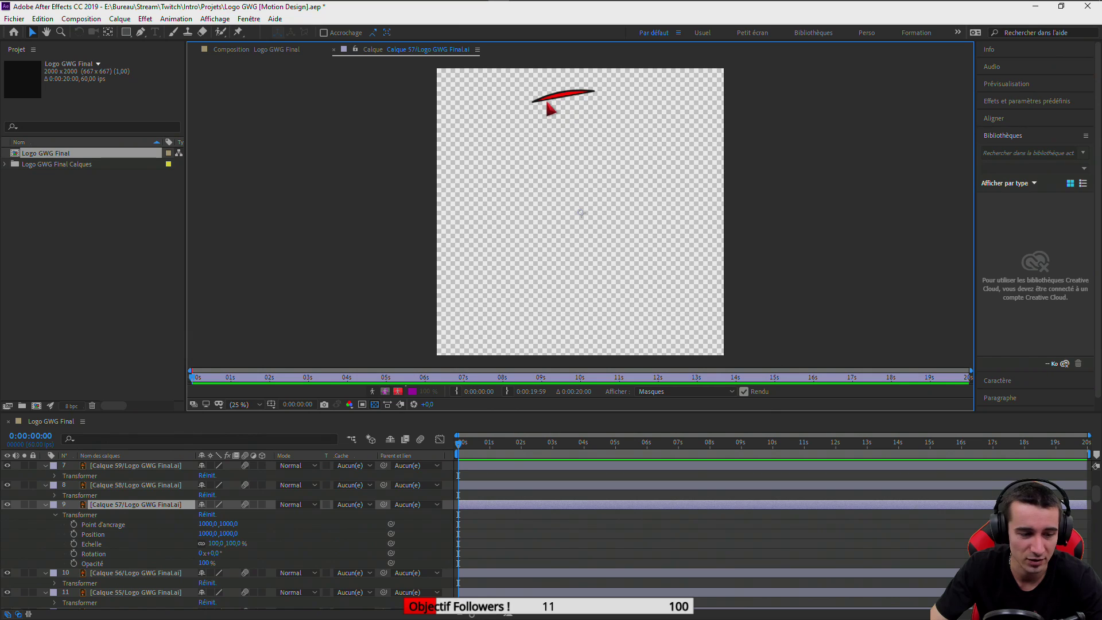
pyautogui.click(46, 32)
pyautogui.moveTo(549, 102)
pyautogui.mouseDown()
pyautogui.moveTo(570, 99)
pyautogui.moveTo(530, 97)
pyautogui.moveTo(550, 92)
pyautogui.mouseUp()
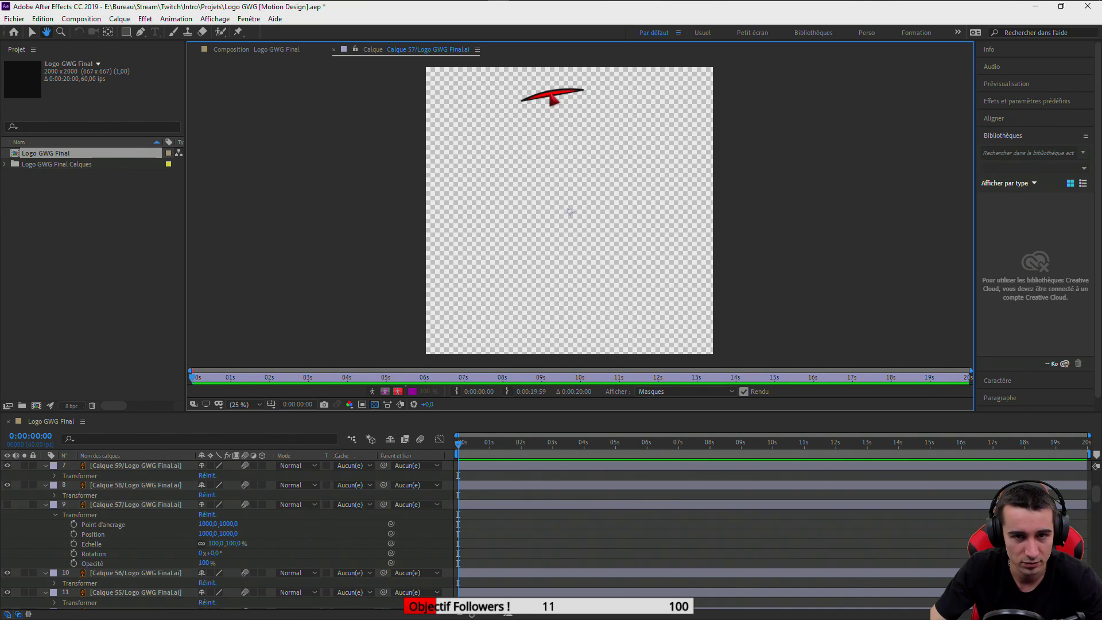
pyautogui.click(253, 59)
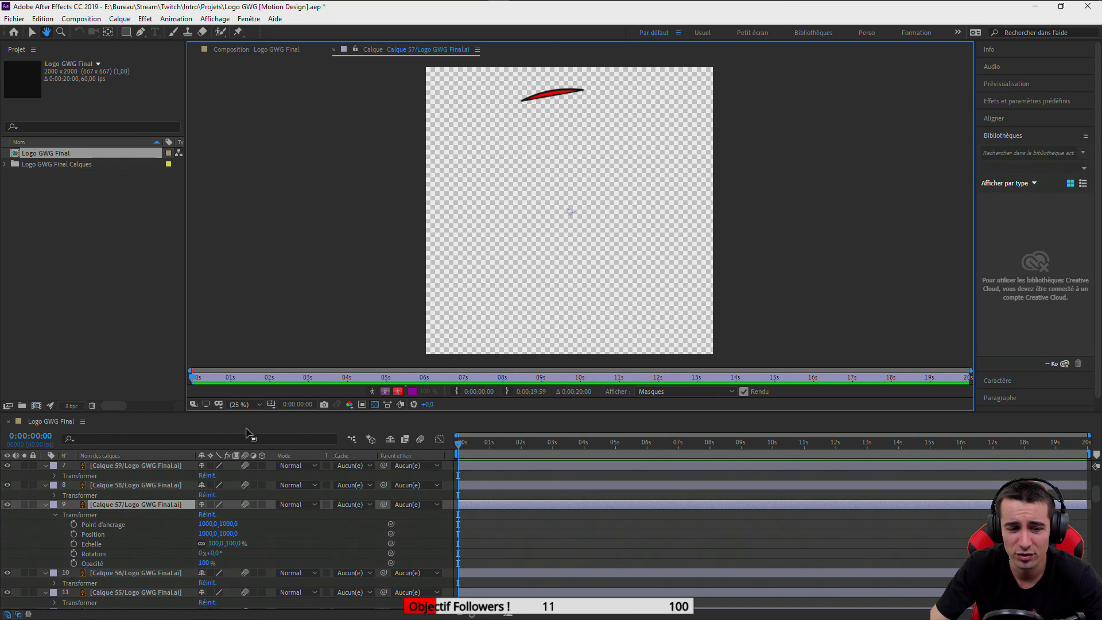
# Check the running processes in Task Manager and close it again
pyautogui.moveTo(633, 3)
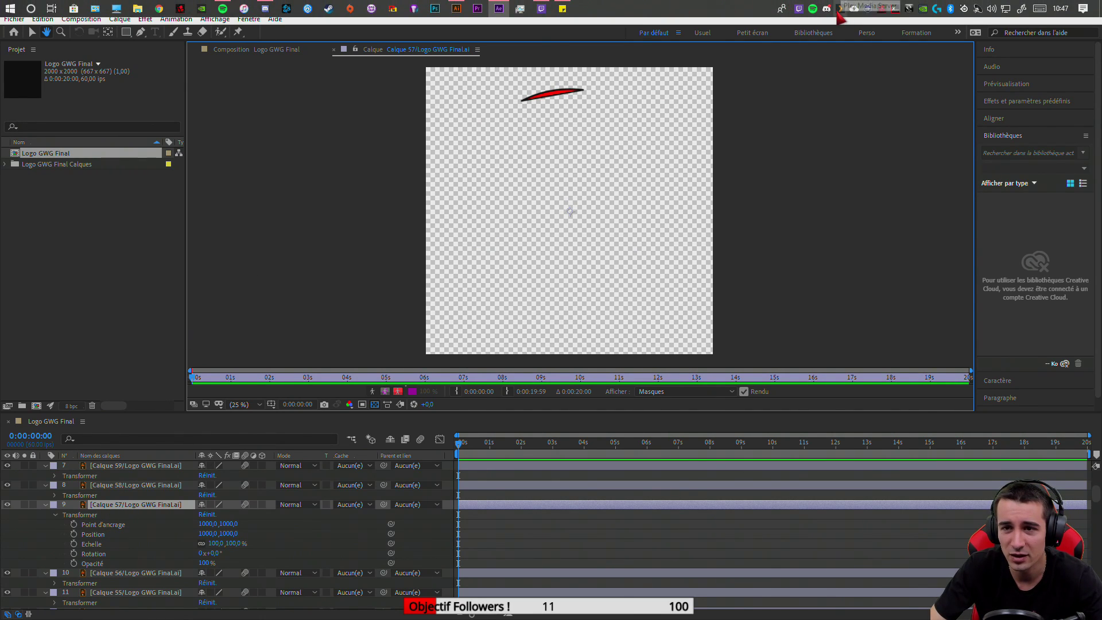
pyautogui.click(520, 9)
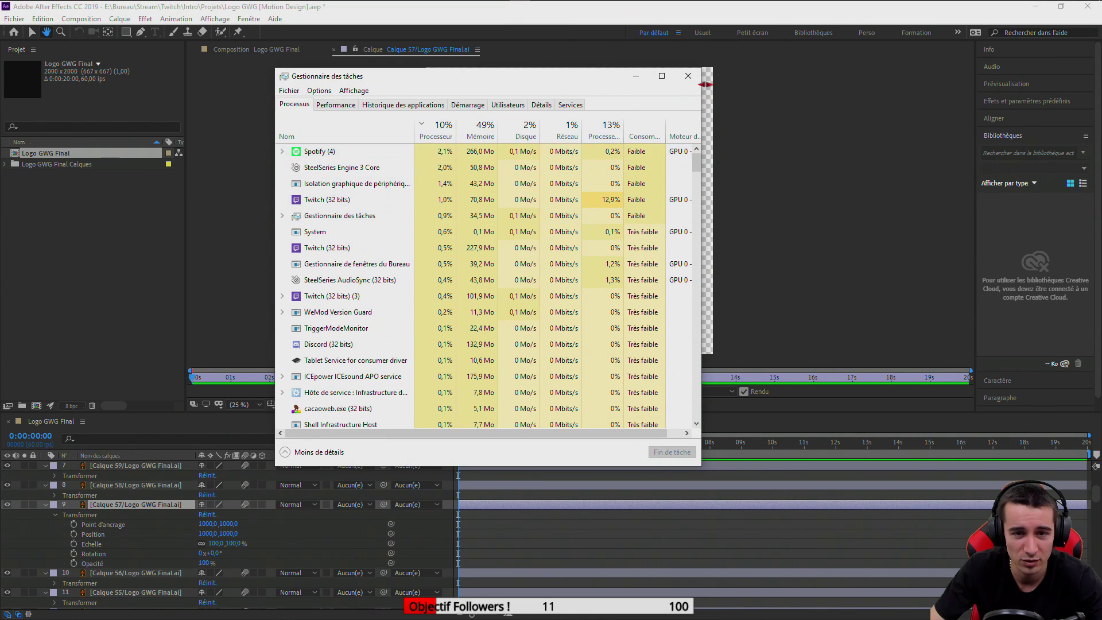
pyautogui.click(687, 75)
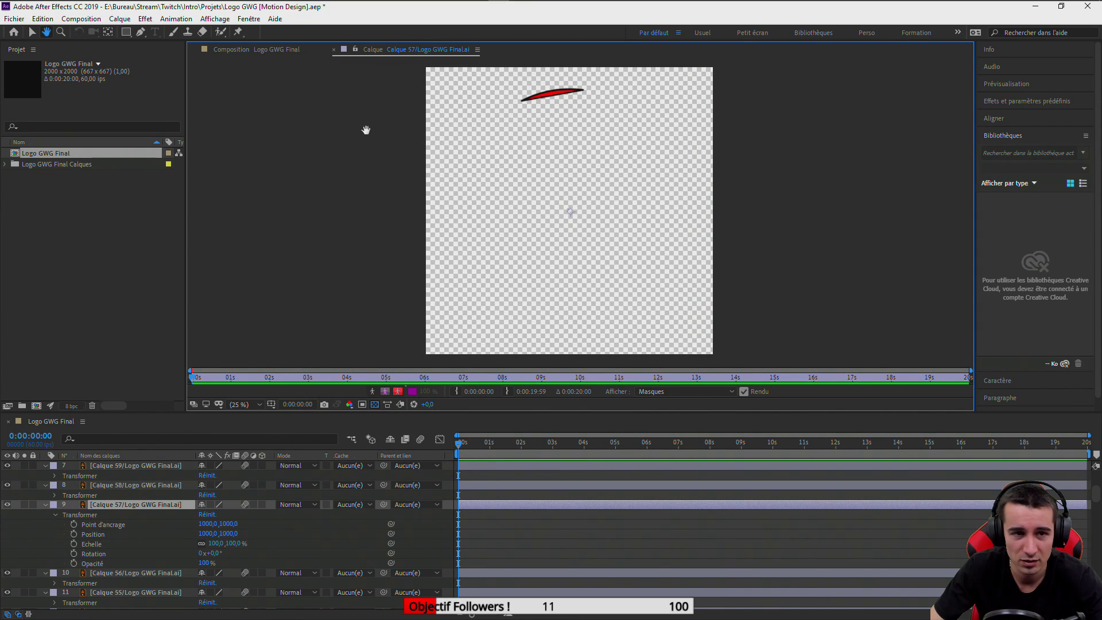
# Return to the Logo GWG Final composition, try shifting Calque 57 horizontally, and undo the change
pyautogui.click(31, 32)
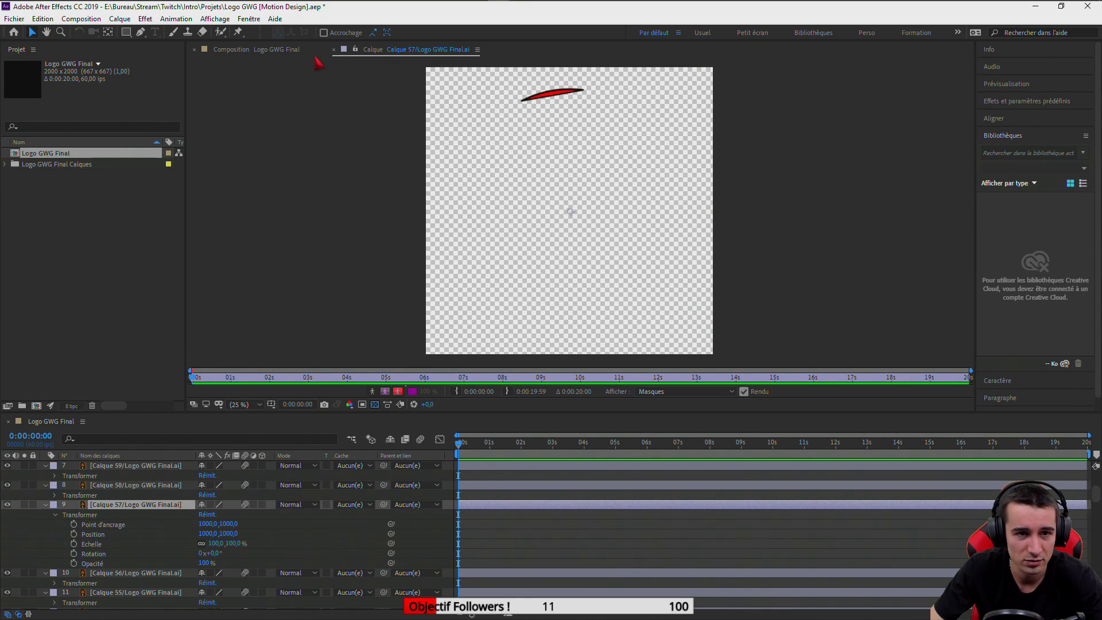
pyautogui.click(278, 49)
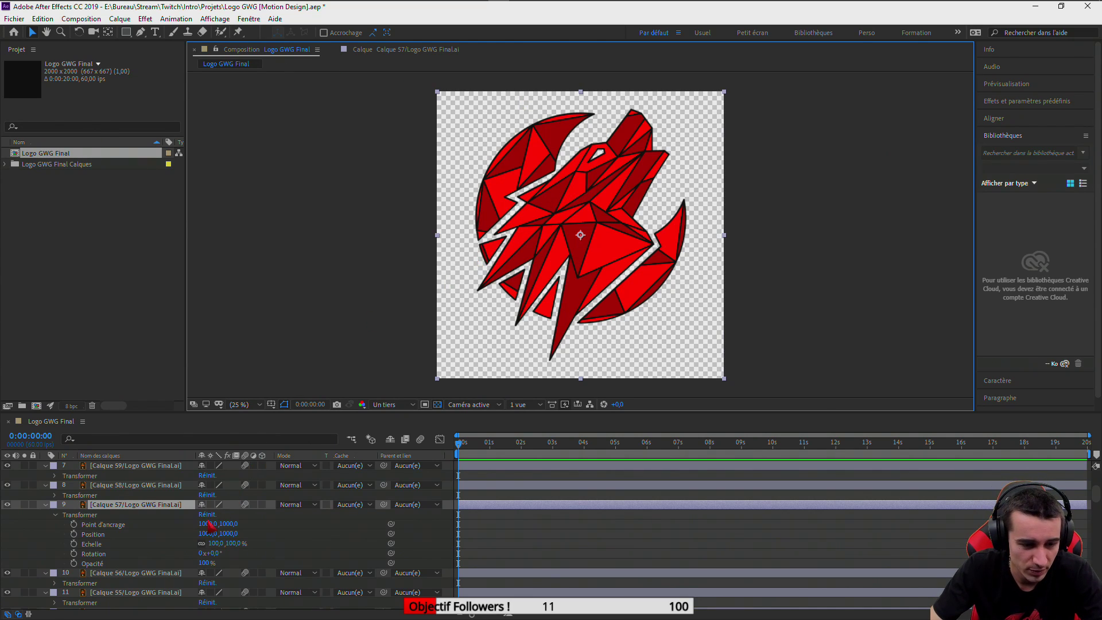
pyautogui.moveTo(202, 535)
pyautogui.mouseDown()
pyautogui.moveTo(255, 525)
pyautogui.moveTo(181, 534)
pyautogui.mouseUp()
pyautogui.hotkey('ctrl', 'z')
pyautogui.hotkey('ctrl', 'z')
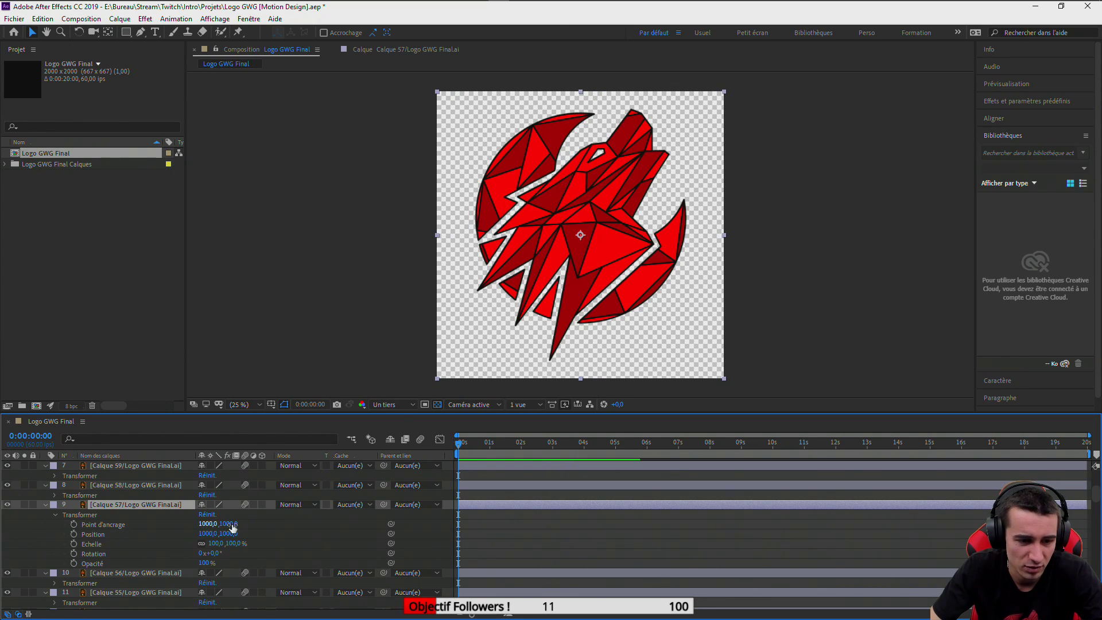
# Keyframe Calque 57's position at 2372, 869 at the start and reset its transform at 0:00:01:58
pyautogui.moveTo(206, 533)
pyautogui.mouseDown()
pyautogui.moveTo(407, 492)
pyautogui.moveTo(929, 500)
pyautogui.moveTo(205, 539)
pyautogui.mouseUp()
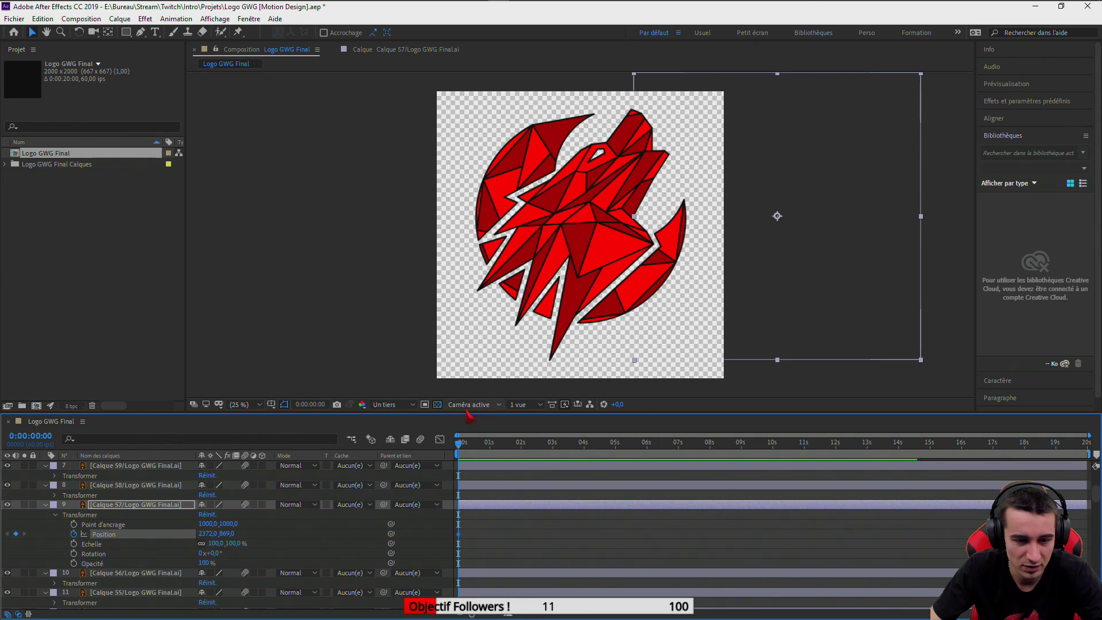
pyautogui.moveTo(462, 451); pyautogui.dragTo(523, 451)
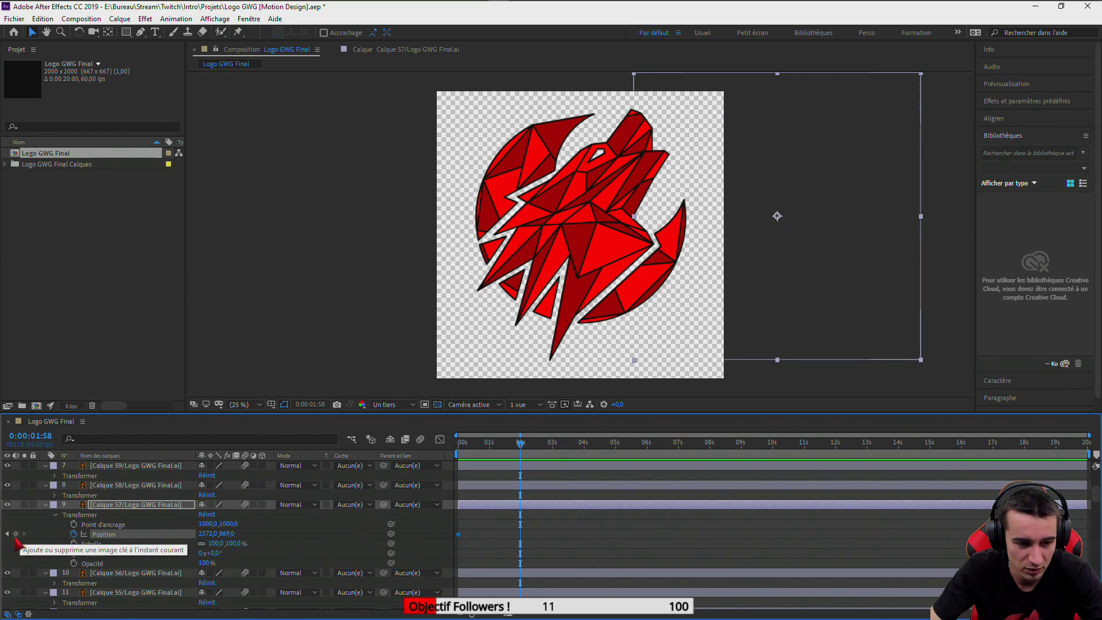
pyautogui.click(207, 515)
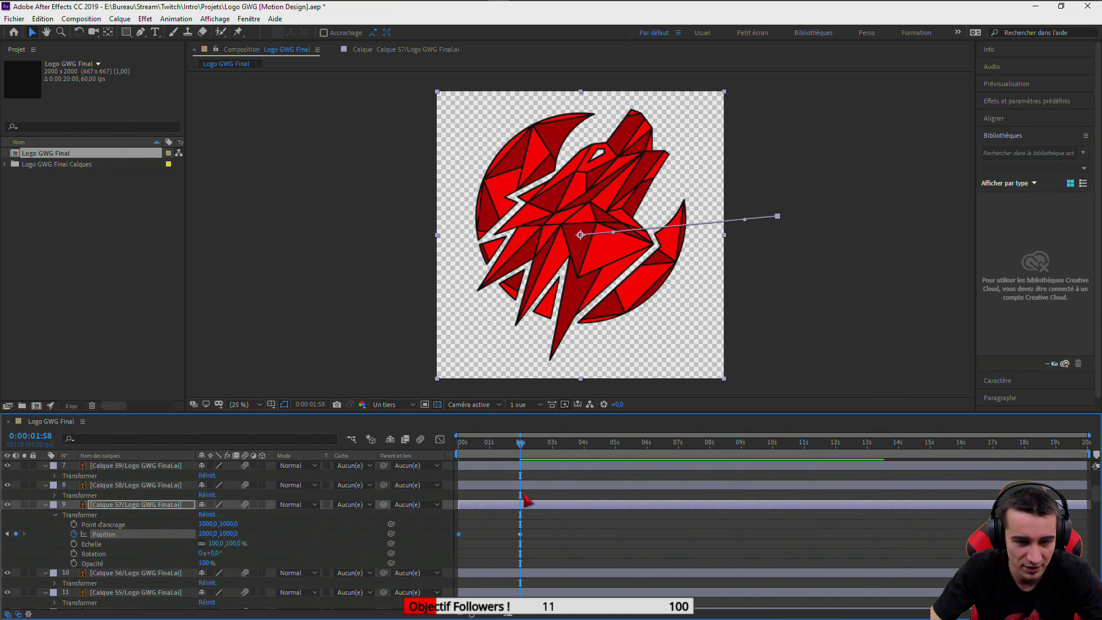
# Preview Calque 57's movement from the beginning and return the playhead to the start
pyautogui.moveTo(518, 446); pyautogui.dragTo(474, 458)
pyautogui.press('Home')
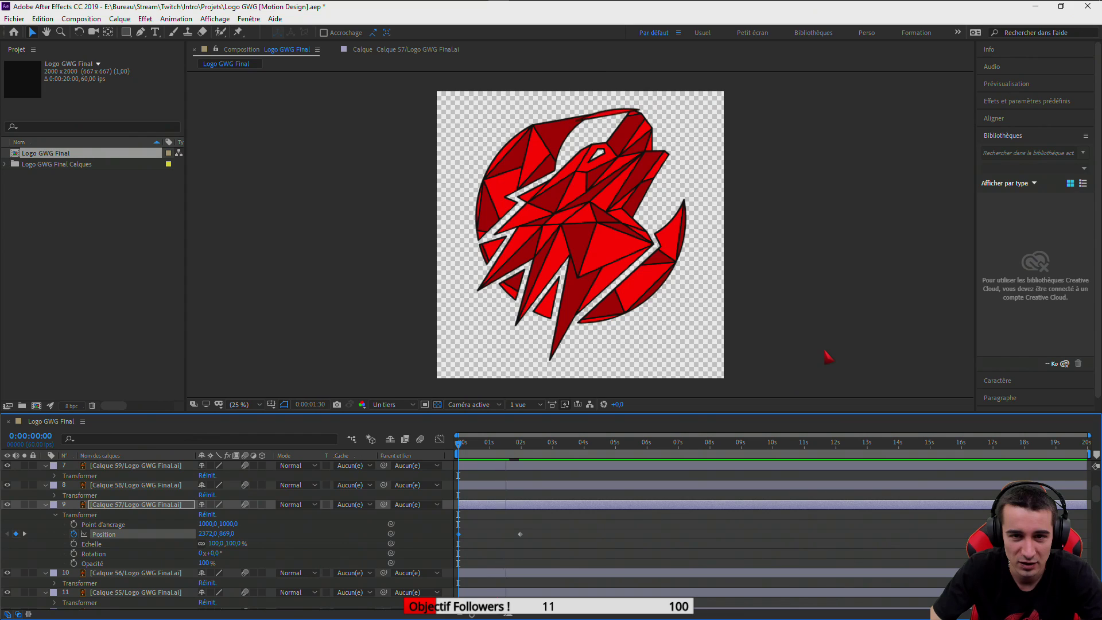
pyautogui.press('space')
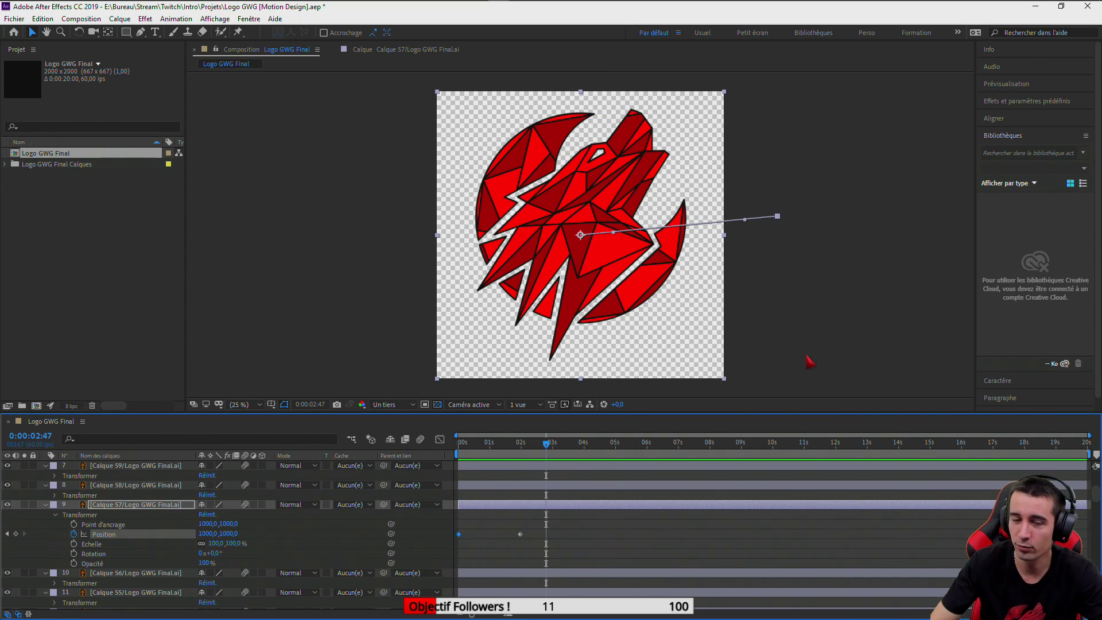
pyautogui.moveTo(549, 451); pyautogui.dragTo(398, 463)
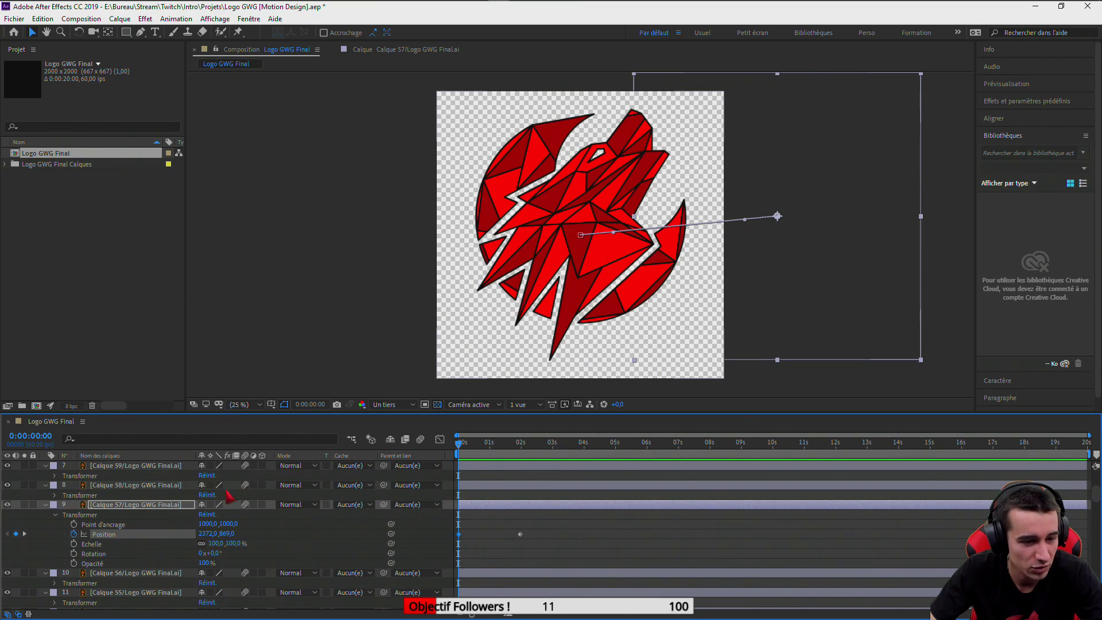
# Give Calque 40 an anchor point of 1180, 1000 and a position of 833, 470, keyframing the position at the start
pyautogui.scroll(-4, 97, 535)
pyautogui.scroll(-6, 90, 540)
pyautogui.scroll(-3, 81, 541)
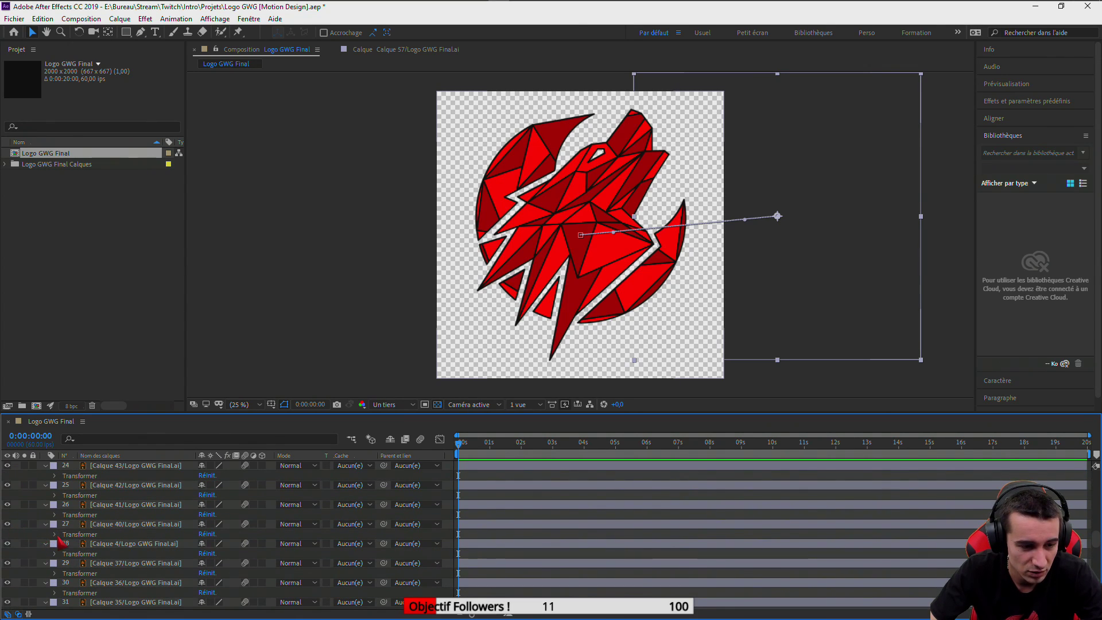
pyautogui.click(57, 536)
pyautogui.click(55, 534)
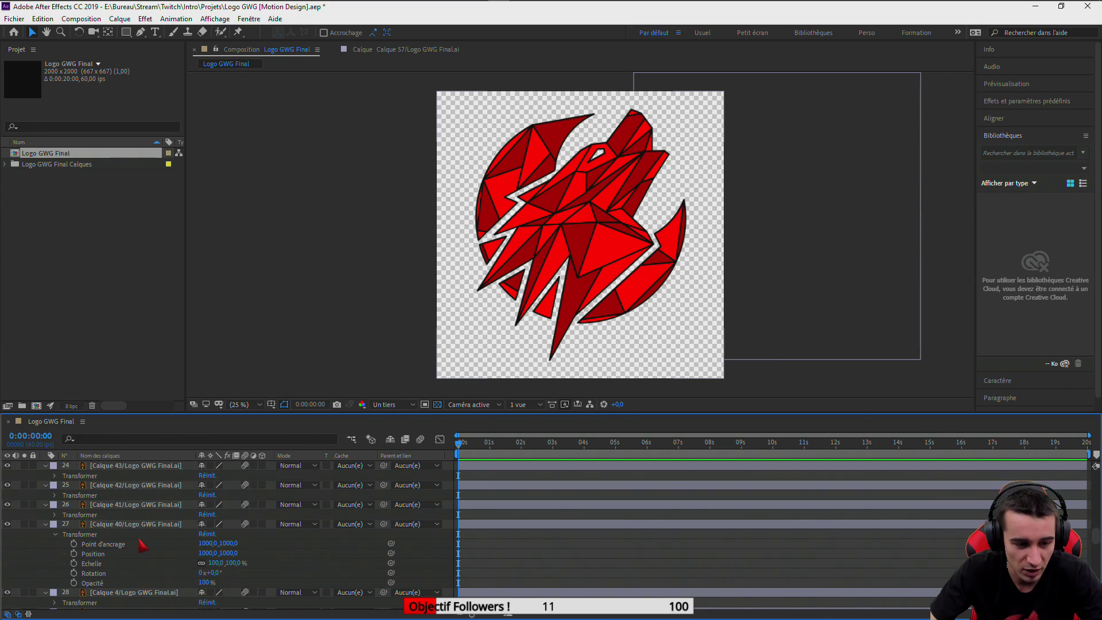
pyautogui.moveTo(208, 544); pyautogui.dragTo(311, 542)
pyautogui.moveTo(228, 554); pyautogui.dragTo(35, 556)
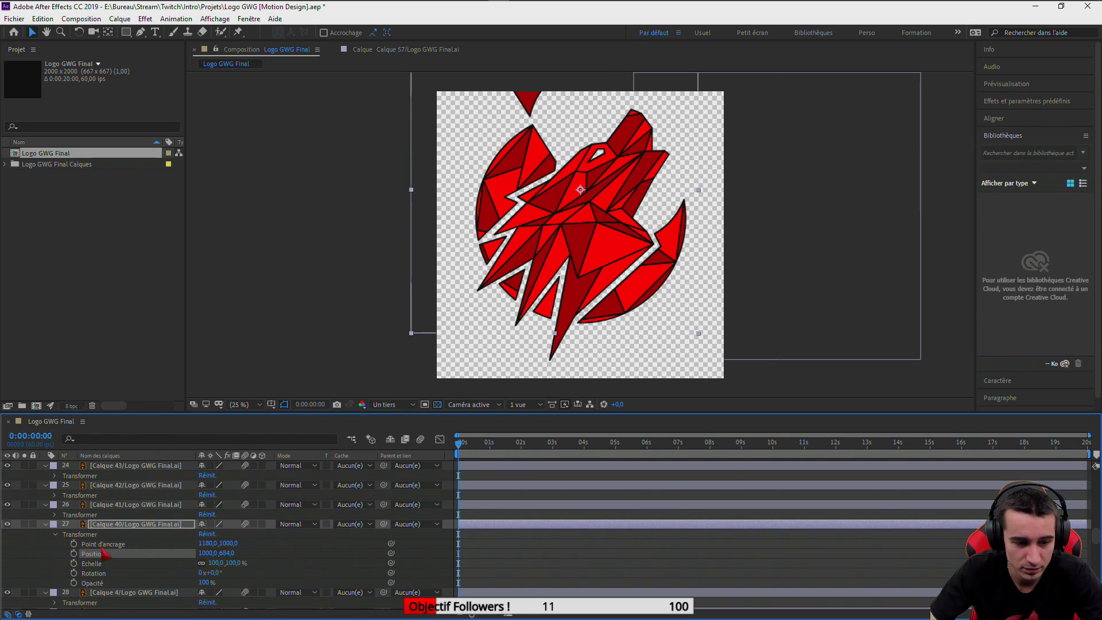
pyautogui.moveTo(201, 554); pyautogui.dragTo(145, 553)
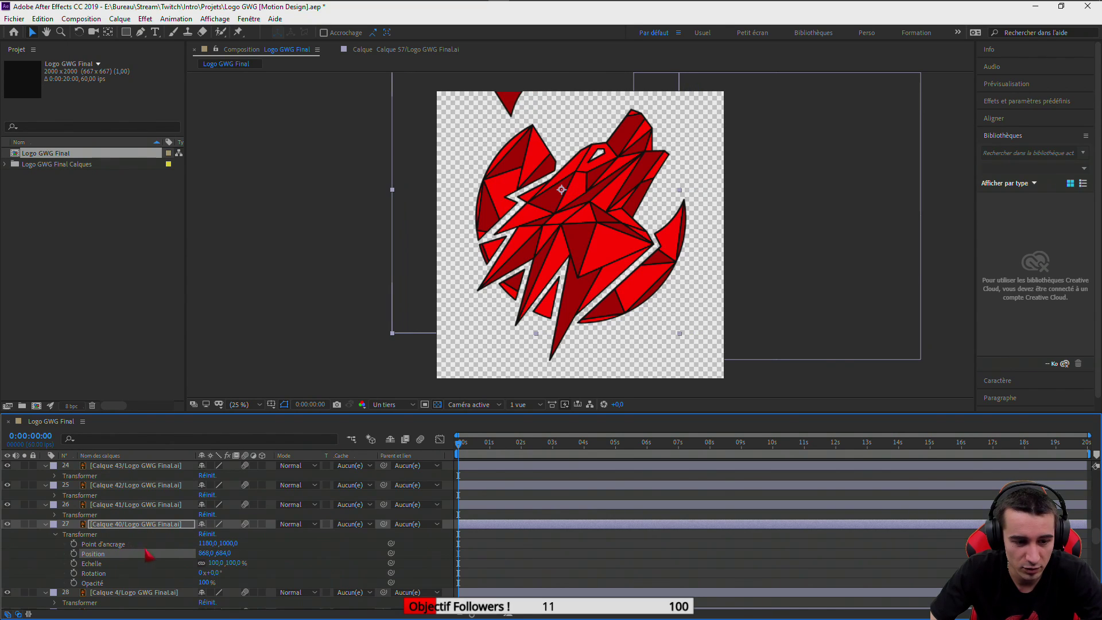
pyautogui.moveTo(225, 556); pyautogui.dragTo(105, 559)
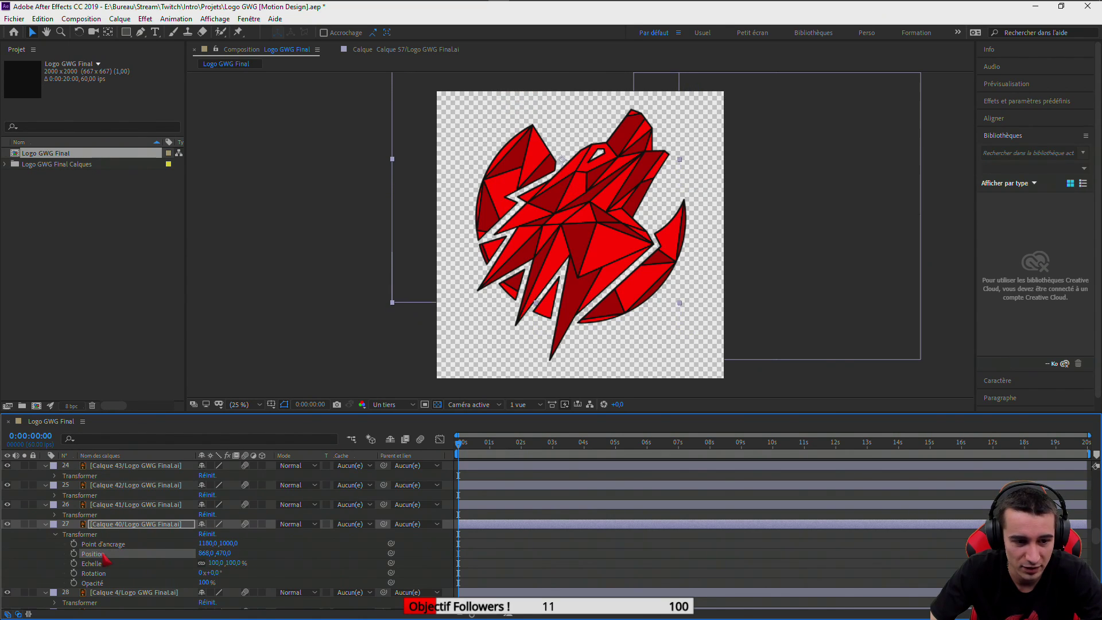
pyautogui.moveTo(200, 555); pyautogui.dragTo(187, 556)
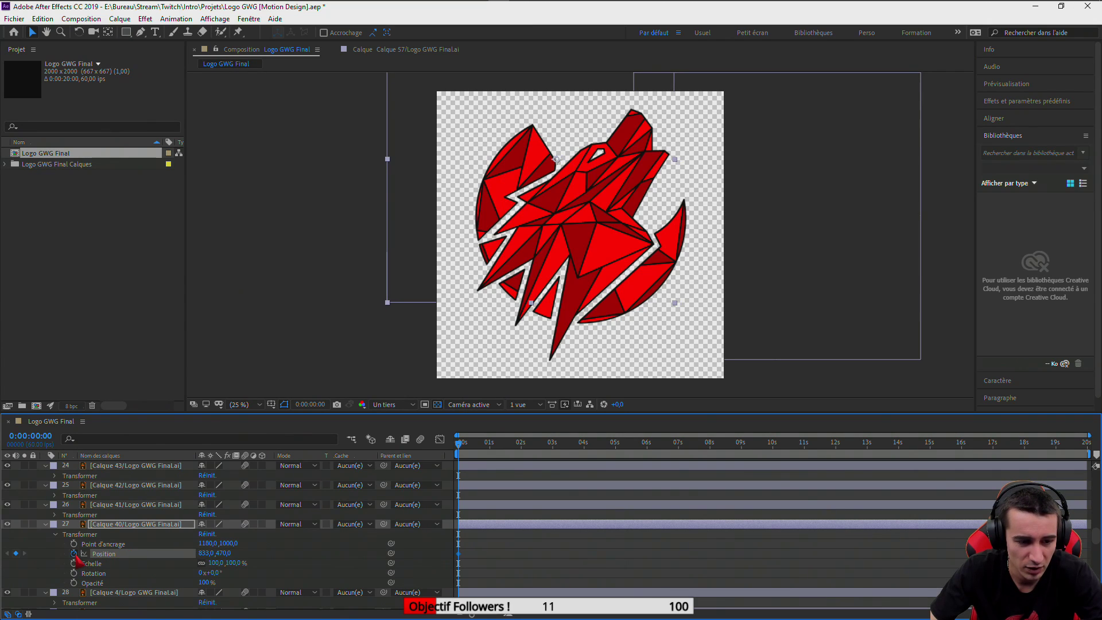
# Reset Calque 40's transform at 0:00:02:09 to add its end position keyframe, and preview the animation from the start
pyautogui.moveTo(460, 452); pyautogui.dragTo(529, 457)
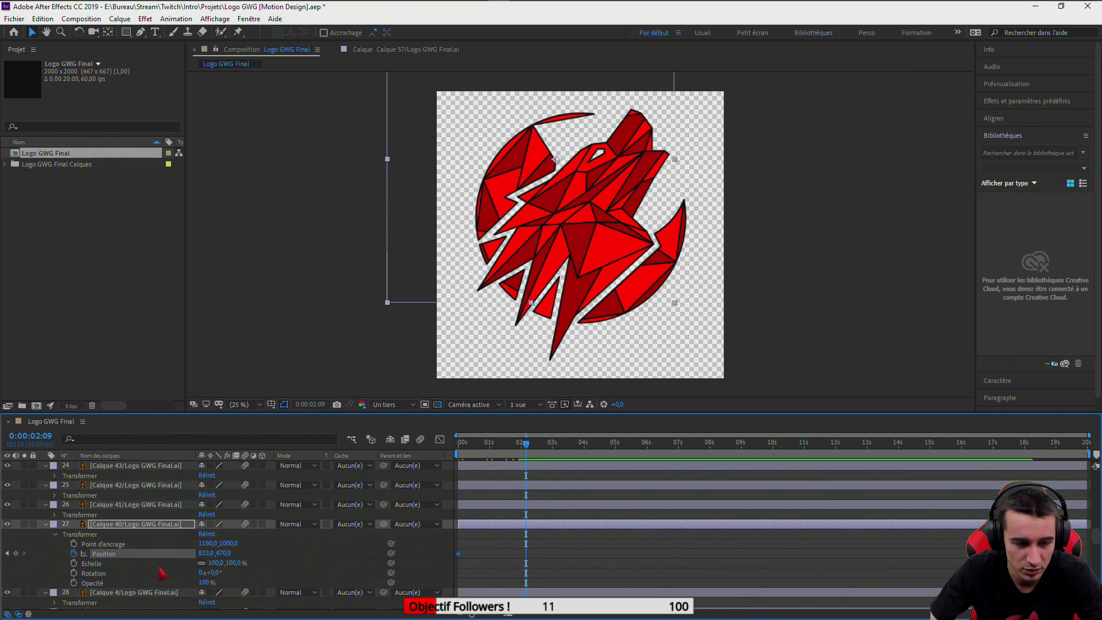
pyautogui.click(207, 534)
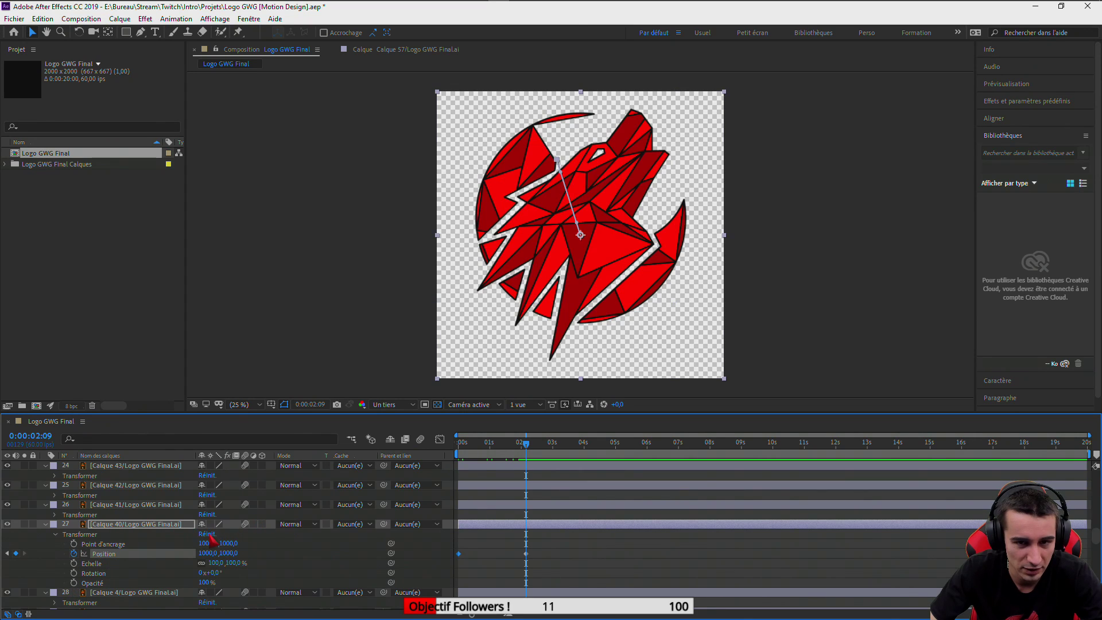
pyautogui.moveTo(523, 449); pyautogui.dragTo(459, 449)
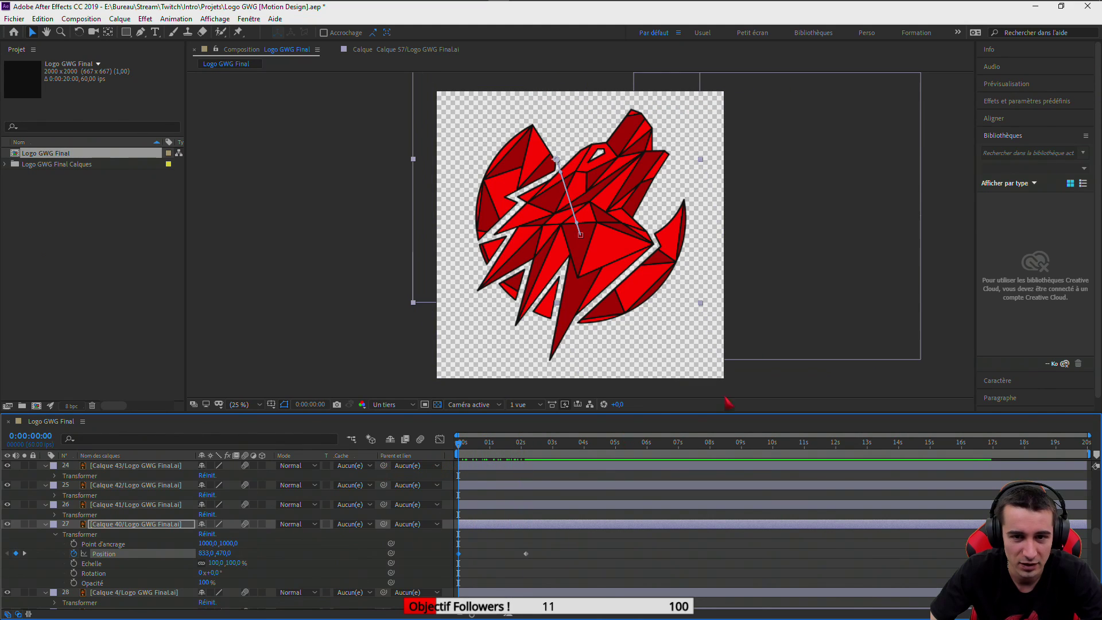
pyautogui.press('space')
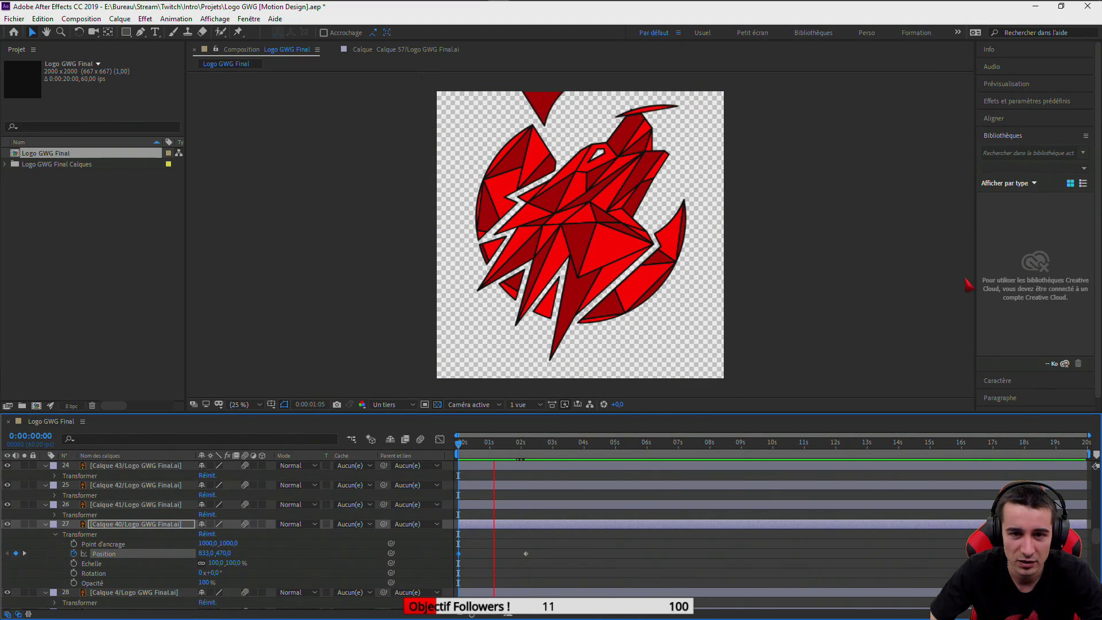
# Move Calque 40's end position keyframe to 0:00:02:02
pyautogui.click(558, 451)
pyautogui.moveTo(558, 450); pyautogui.dragTo(524, 456)
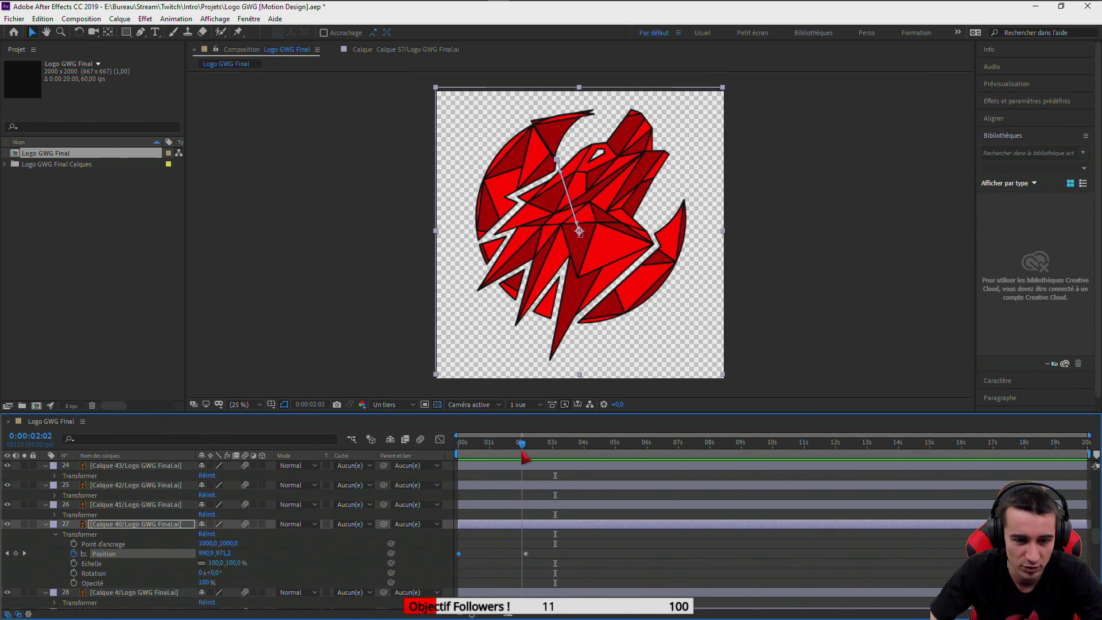
pyautogui.click(552, 549)
pyautogui.click(525, 553)
pyautogui.moveTo(525, 553); pyautogui.dragTo(462, 566)
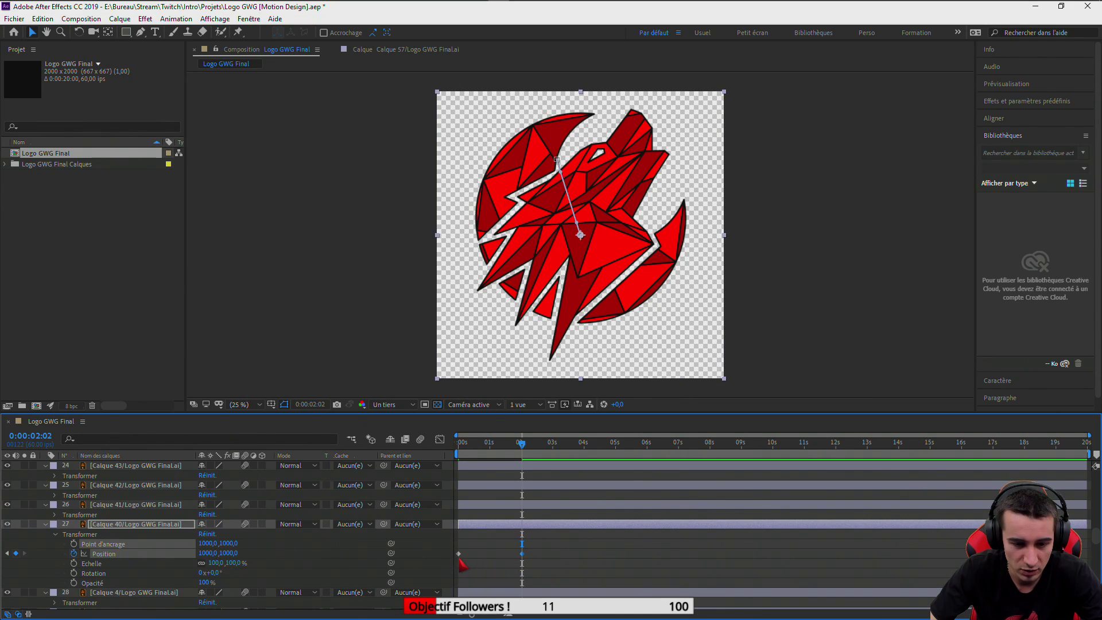
# Select both of Calque 40's position keyframes and shift them together about one second later
pyautogui.click(546, 547)
pyautogui.moveTo(546, 540); pyautogui.dragTo(469, 569)
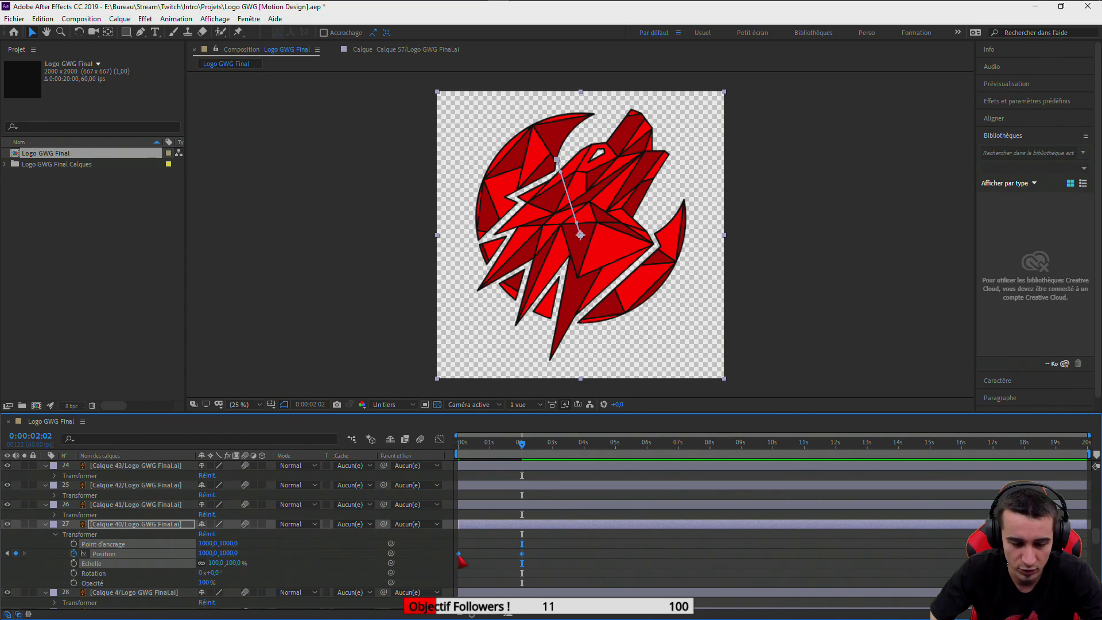
pyautogui.keyDown('ctrl'); pyautogui.click(459, 554); pyautogui.keyUp('ctrl')
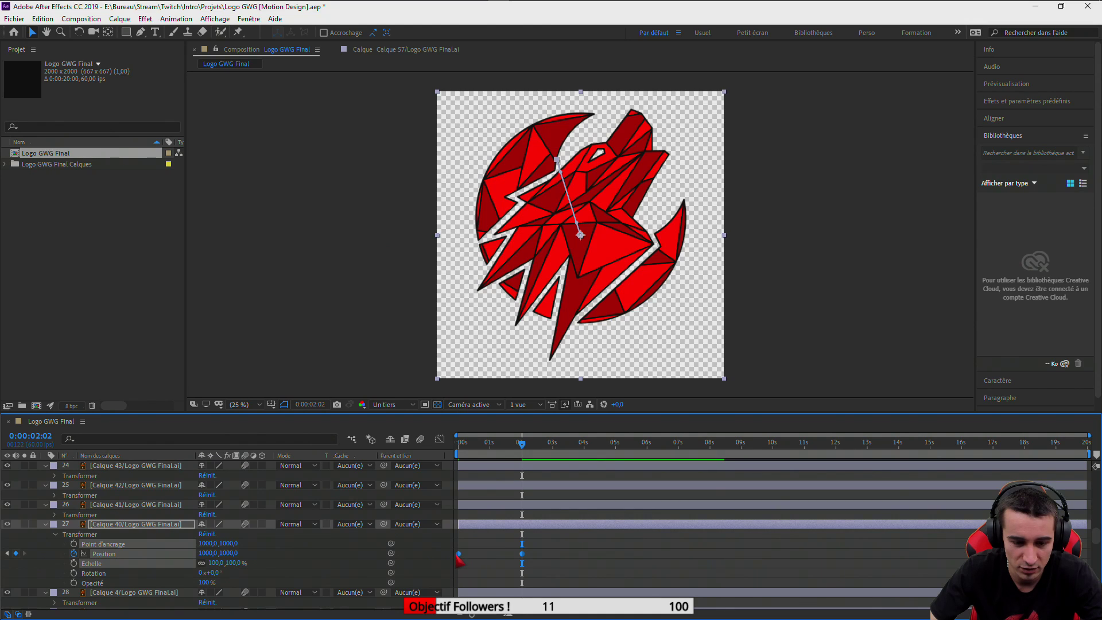
pyautogui.keyDown('ctrl'); pyautogui.click(460, 554); pyautogui.keyUp('ctrl')
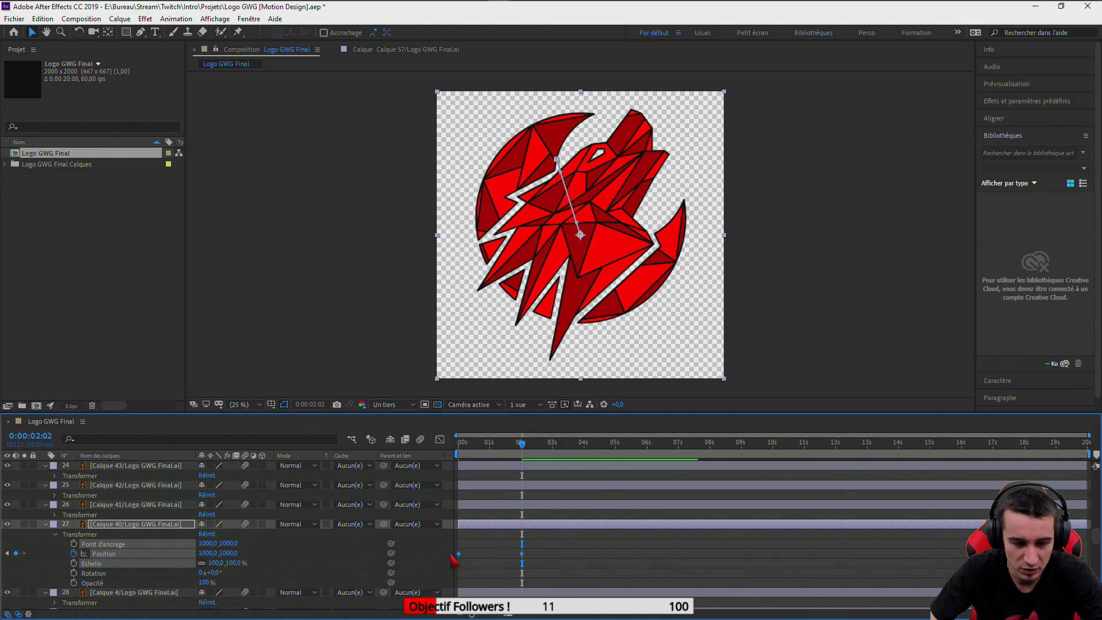
pyautogui.moveTo(459, 555); pyautogui.dragTo(491, 555)
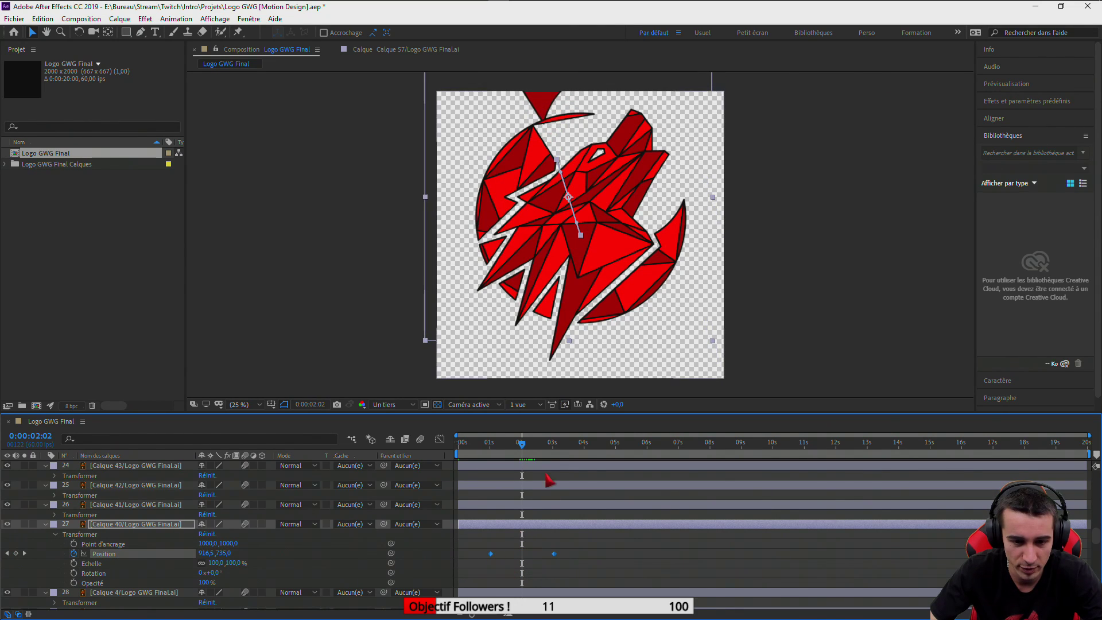
# Preview the staggered movement of Calque 57 and Calque 40, and return the playhead to the start
pyautogui.press('space')
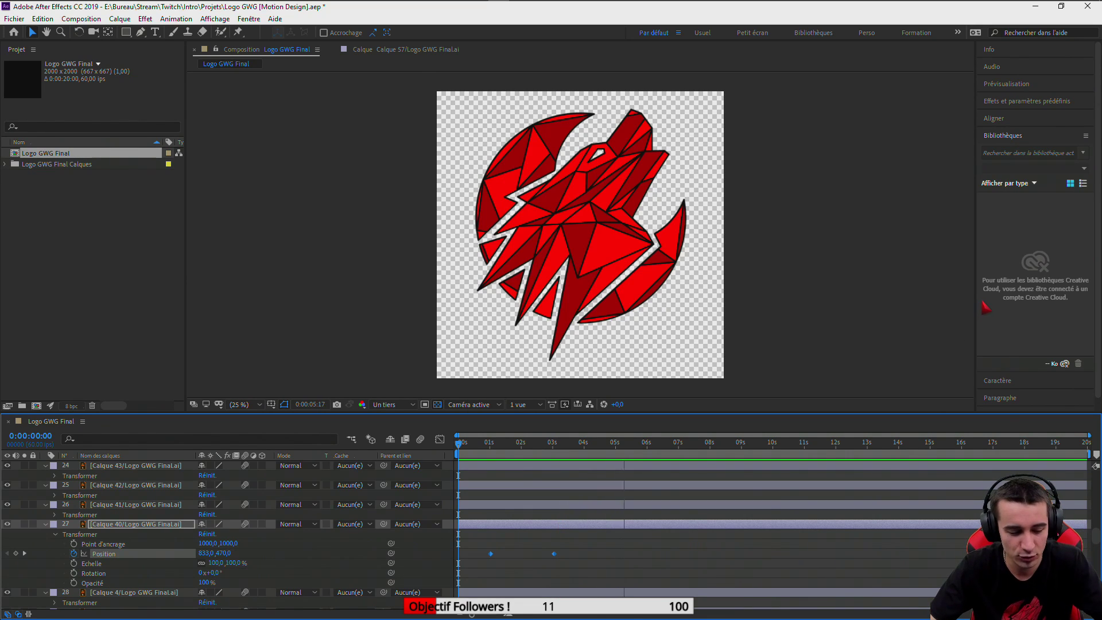
pyautogui.press('space')
pyautogui.moveTo(643, 447); pyautogui.dragTo(420, 505)
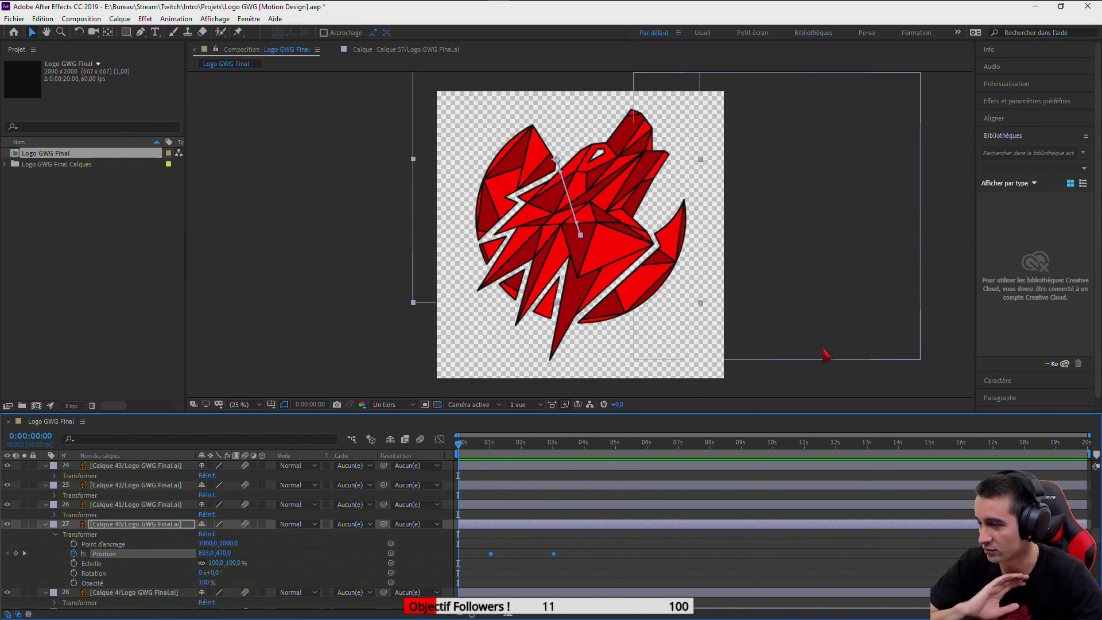
# Preview the staggered movement of Calque 57 and Calque 40, and return the playhead to the start
pyautogui.press('space')
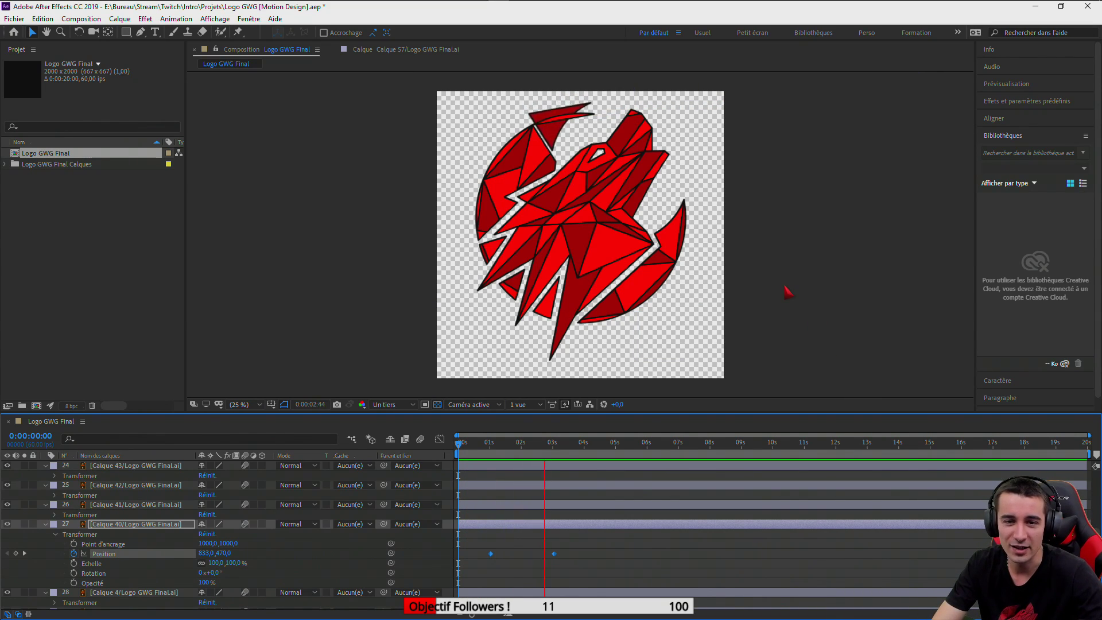
pyautogui.press('space')
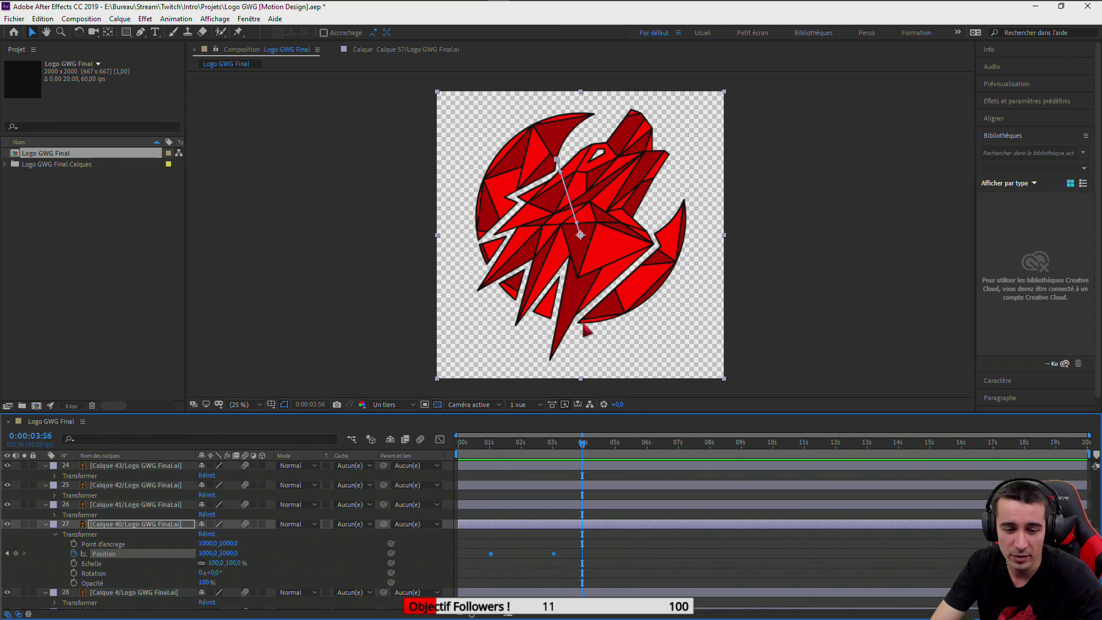
pyautogui.moveTo(583, 449); pyautogui.dragTo(538, 423)
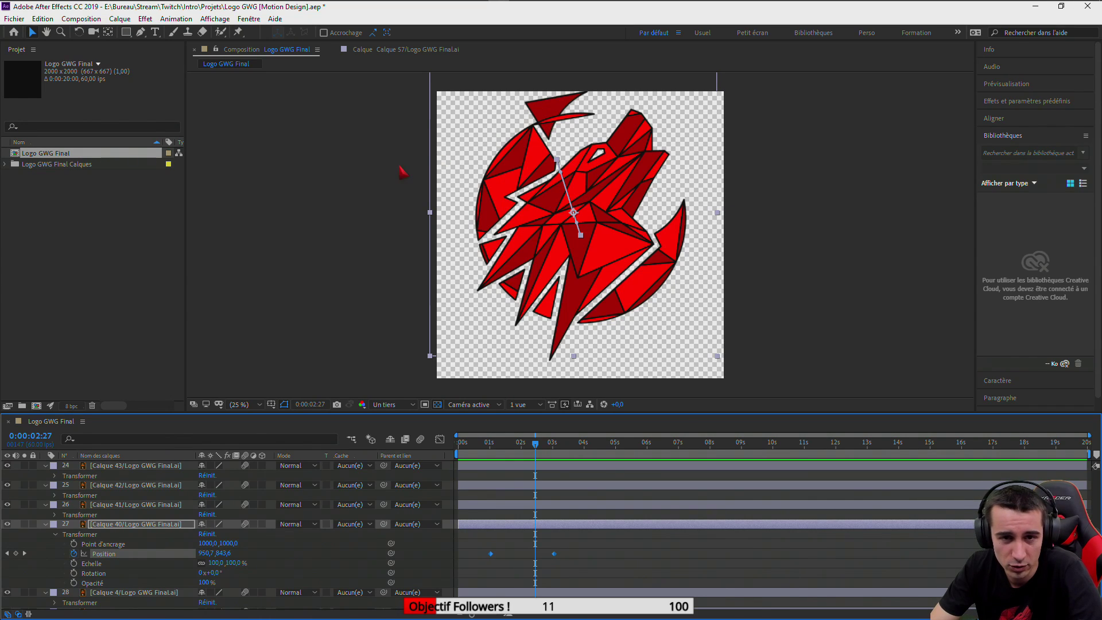
pyautogui.moveTo(536, 442); pyautogui.dragTo(425, 466)
# Change Calque 57's start position keyframe to -443, 1085 so it enters from the opposite side, and preview the animation
pyautogui.scroll(12, 518, 498)
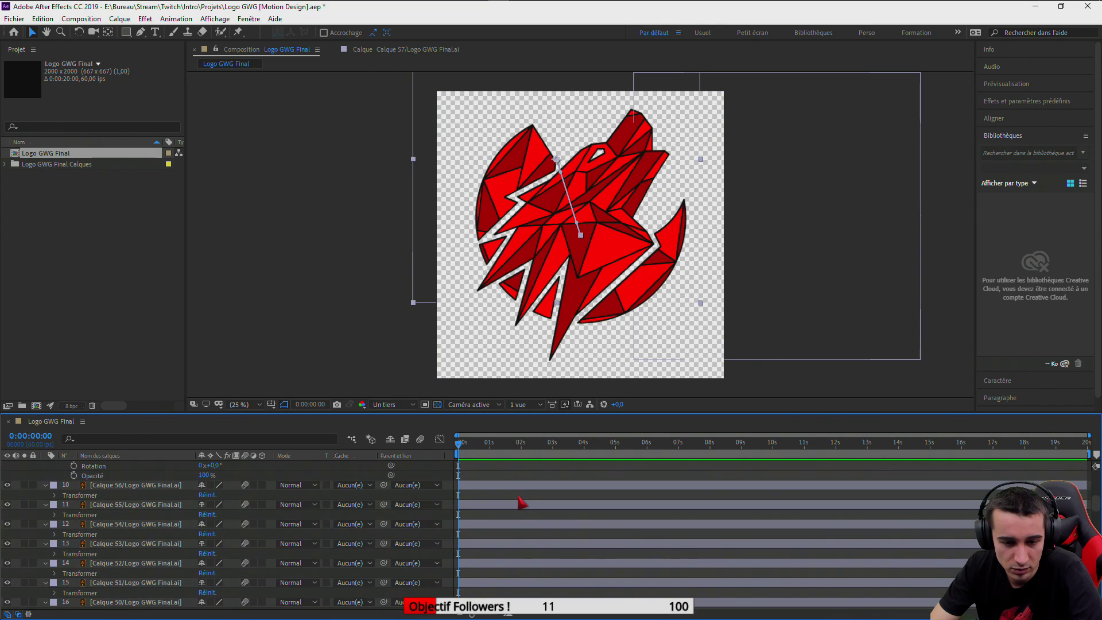
pyautogui.click(465, 507)
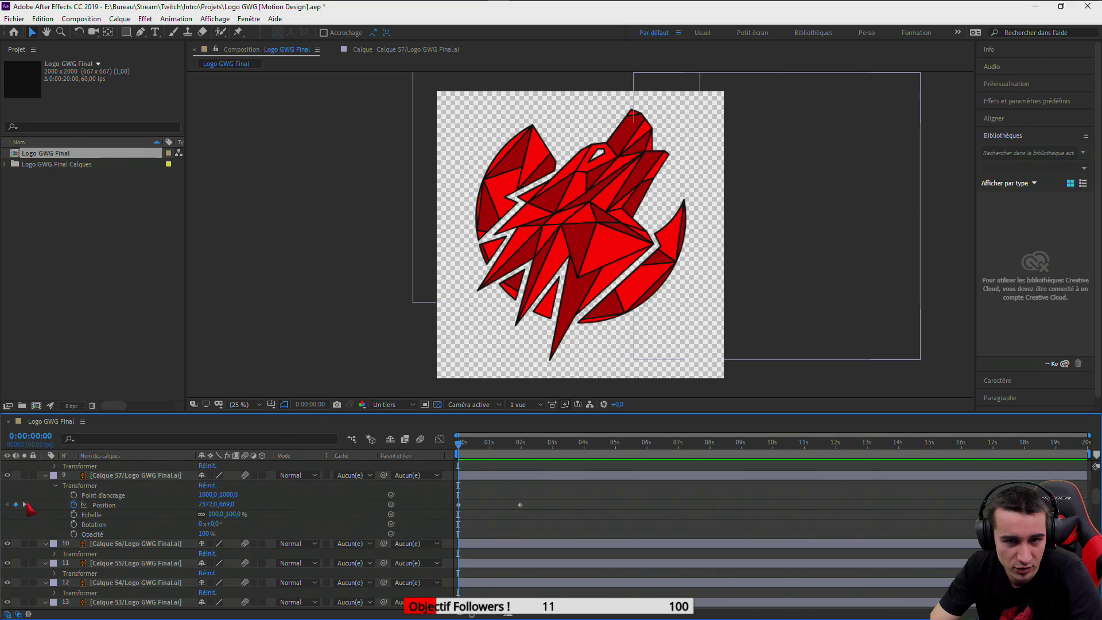
pyautogui.moveTo(232, 504); pyautogui.dragTo(304, 507)
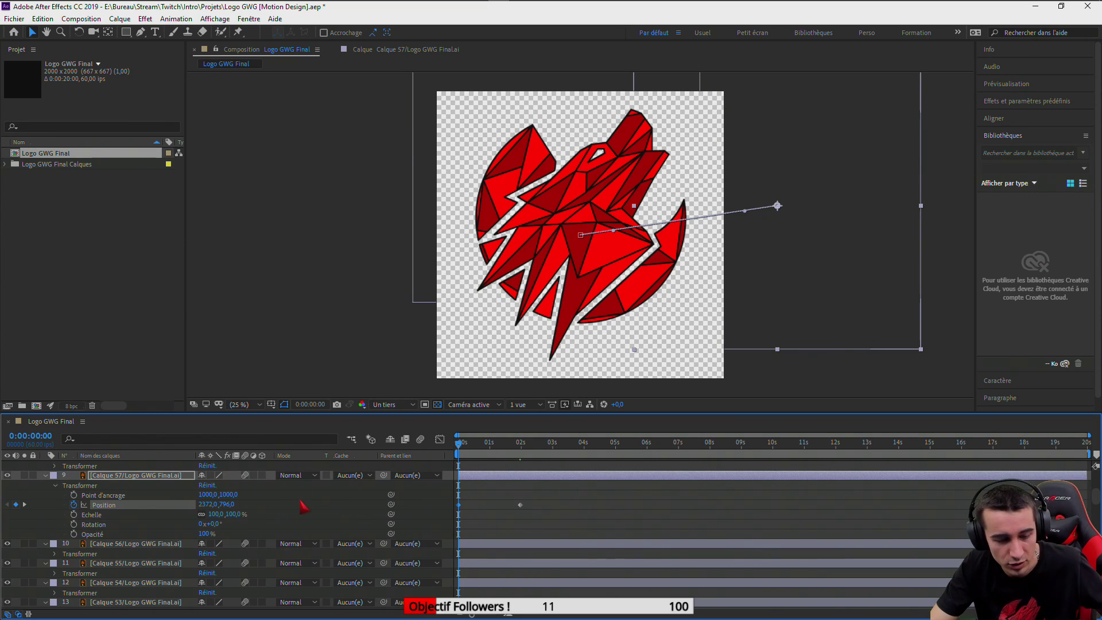
pyautogui.hotkey('ctrl', 'z')
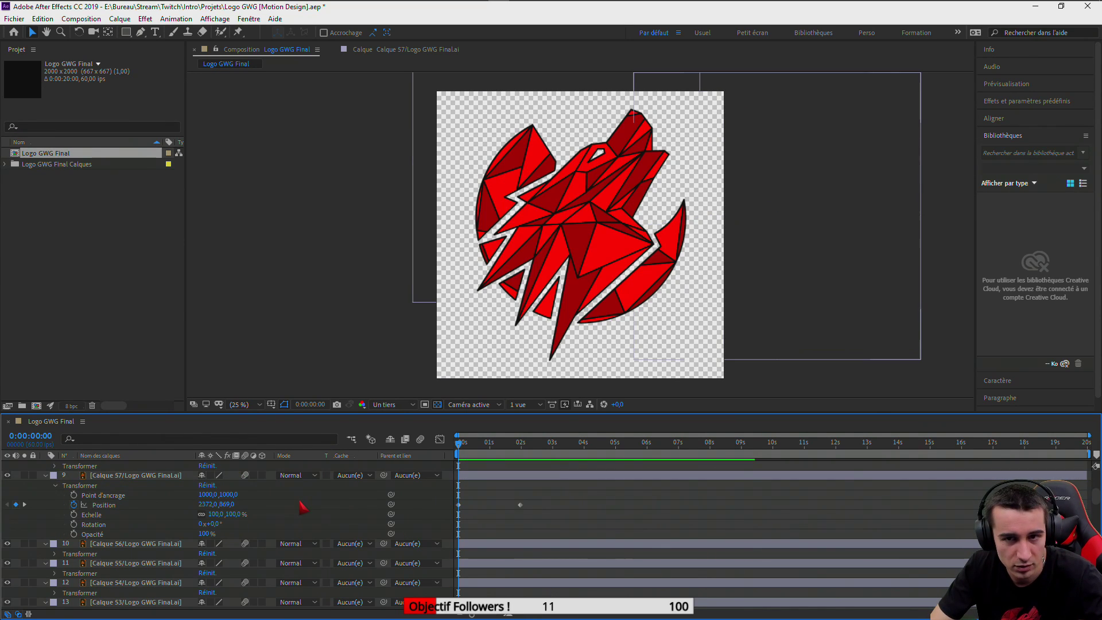
pyautogui.moveTo(208, 504); pyautogui.dragTo(55, 506)
pyautogui.moveTo(206, 504); pyautogui.dragTo(153, 505)
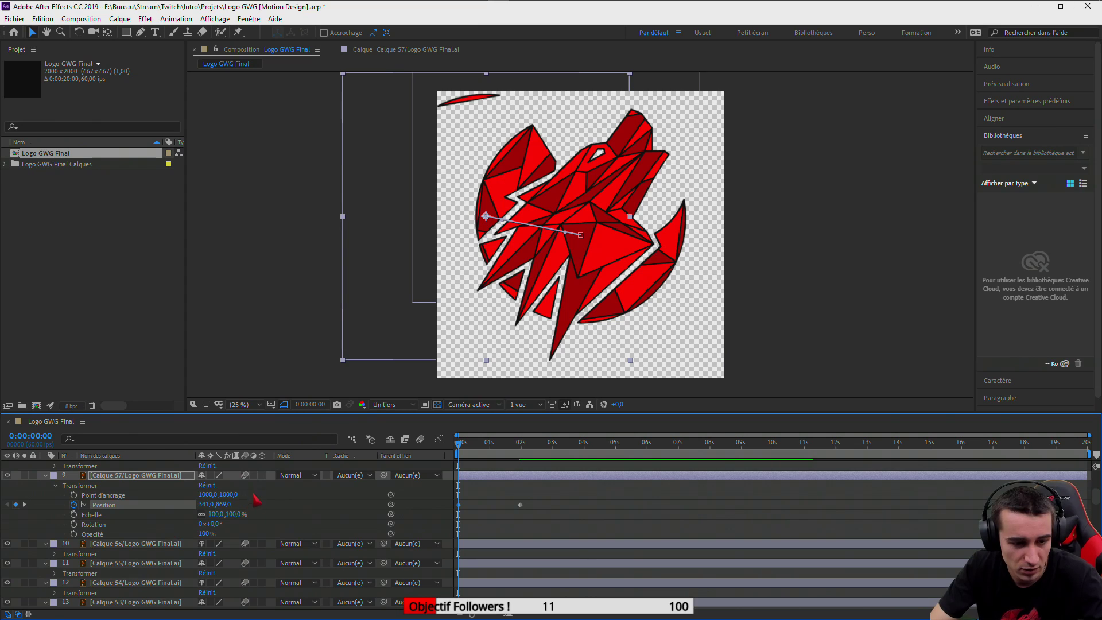
pyautogui.moveTo(231, 508); pyautogui.dragTo(350, 509)
pyautogui.moveTo(206, 505); pyautogui.dragTo(31, 514)
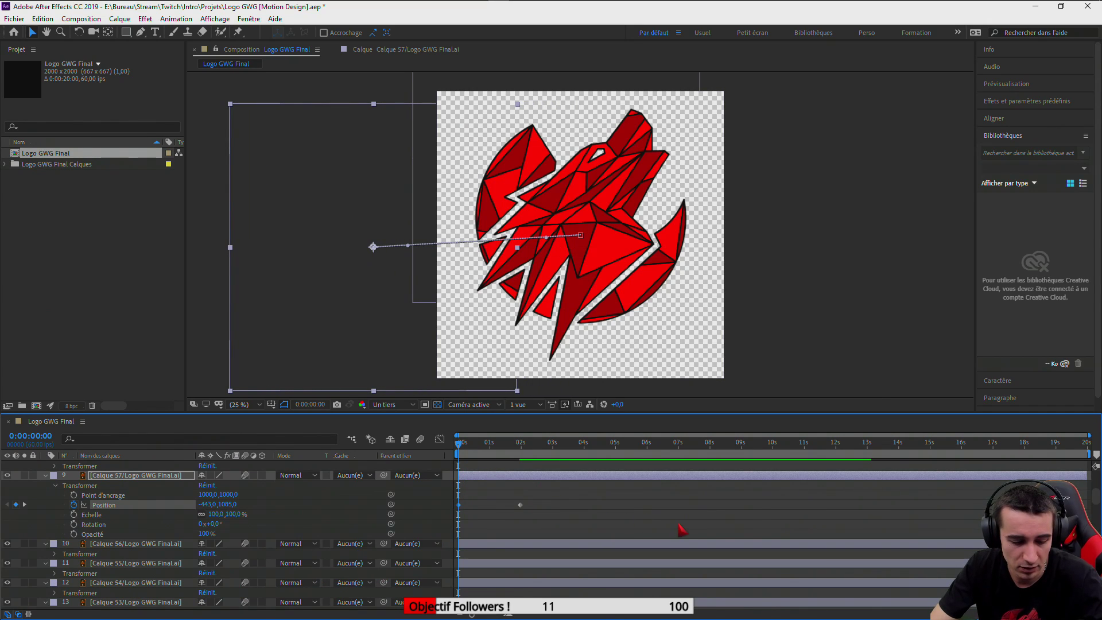
pyautogui.press('space')
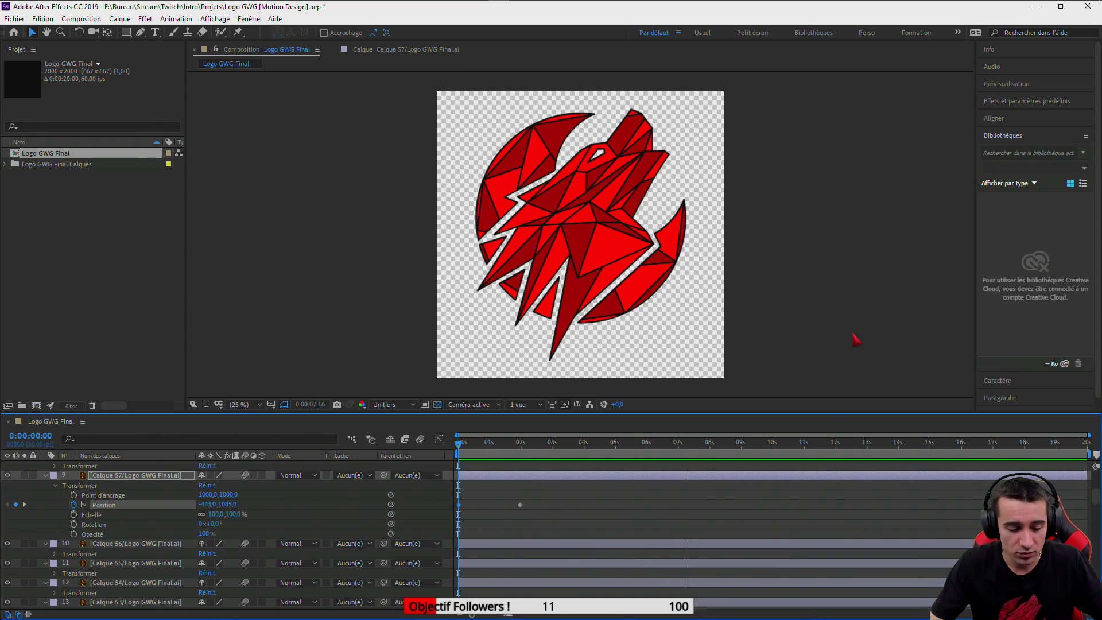
pyautogui.press('space')
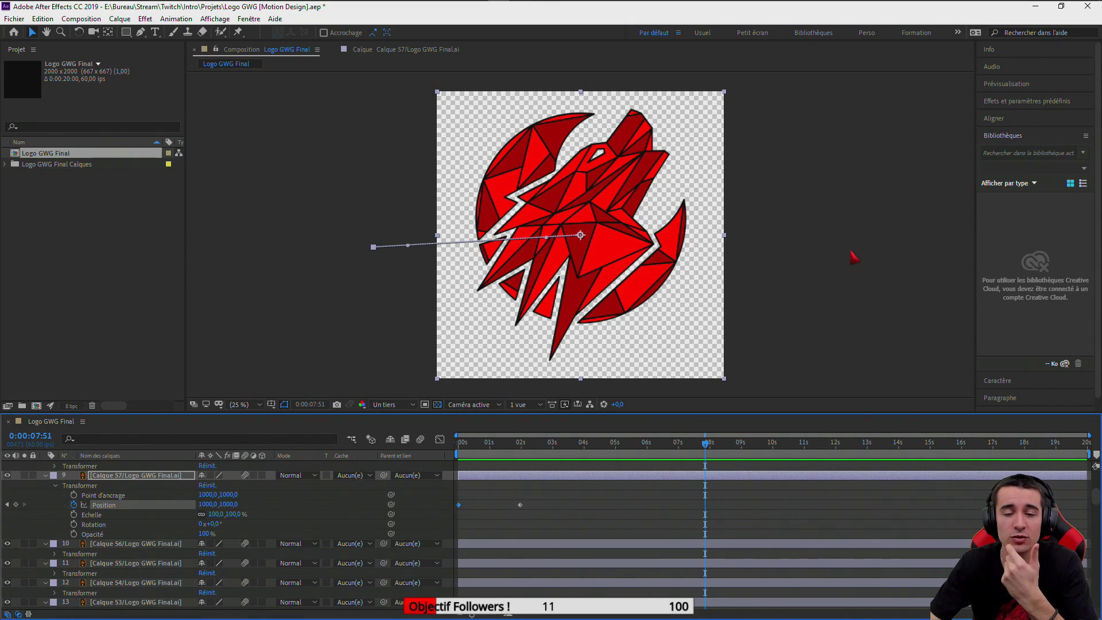
# Remove Calque 57's position keyframes at the start of the timeline, restore its original placement and collapse its transform properties
pyautogui.moveTo(709, 452); pyautogui.dragTo(458, 456)
pyautogui.click(74, 504)
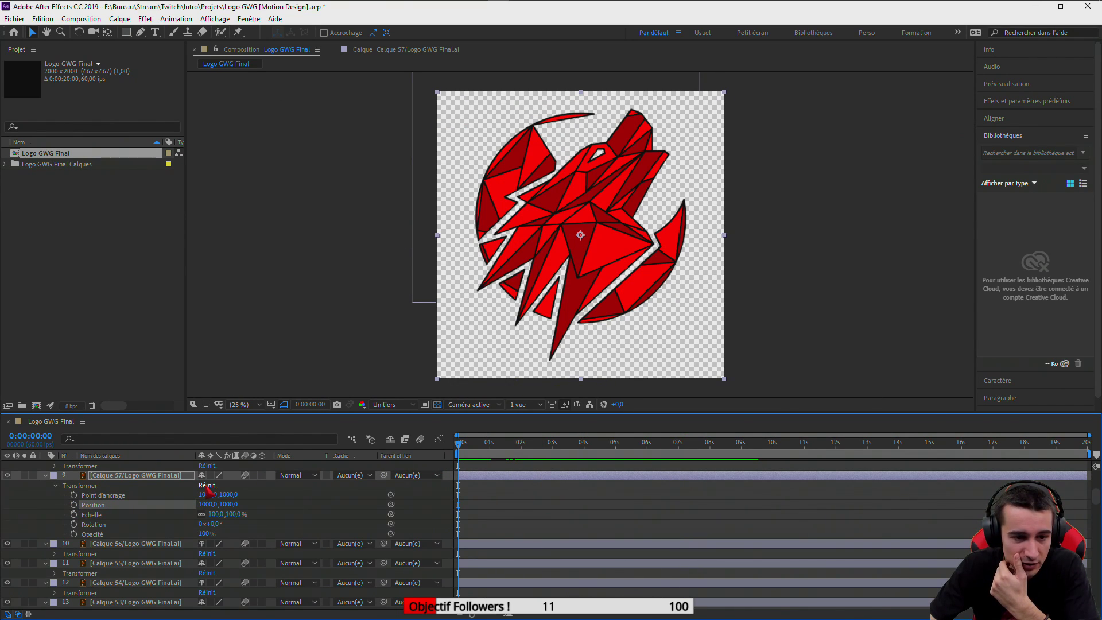
pyautogui.scroll(2, 172, 505)
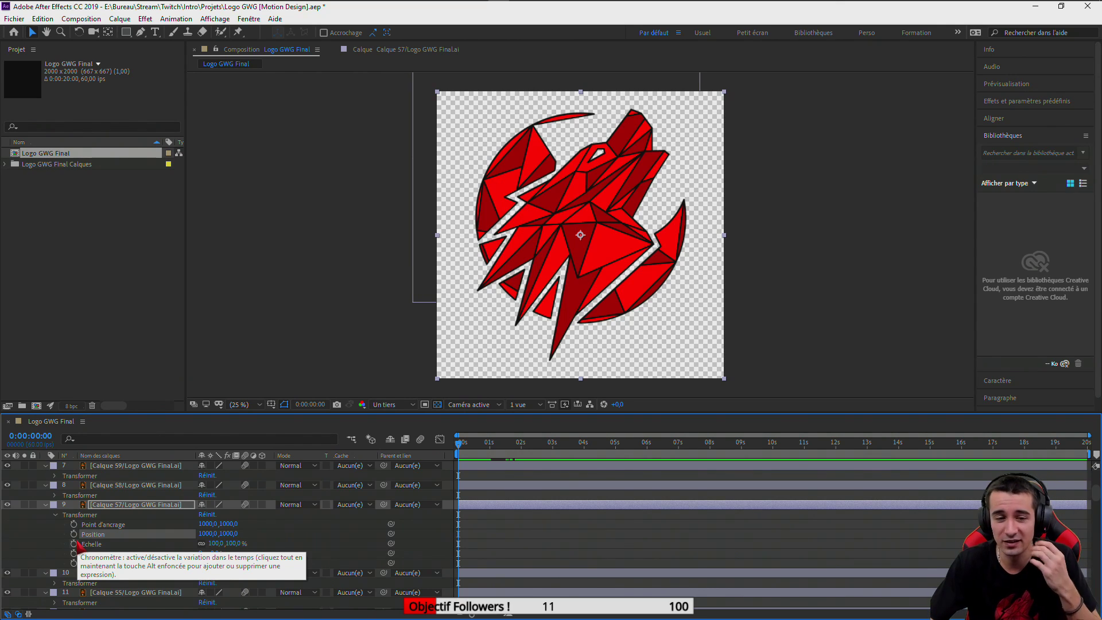
pyautogui.click(56, 516)
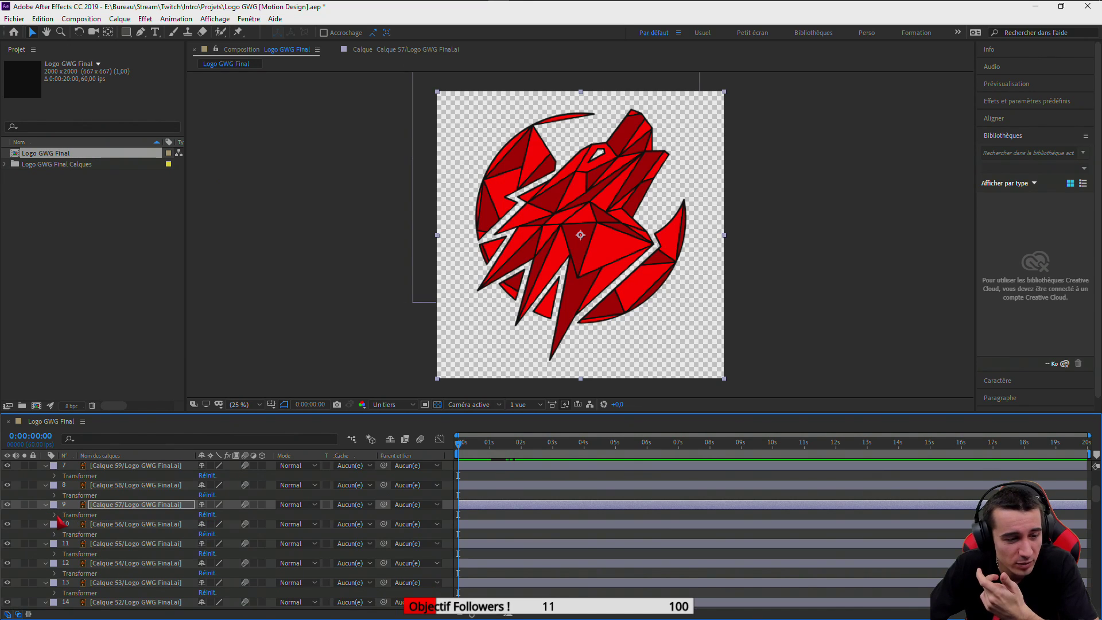
# Remove Calque 40's position keyframes, reset its transform and collapse its transform properties
pyautogui.scroll(-5, 229, 542)
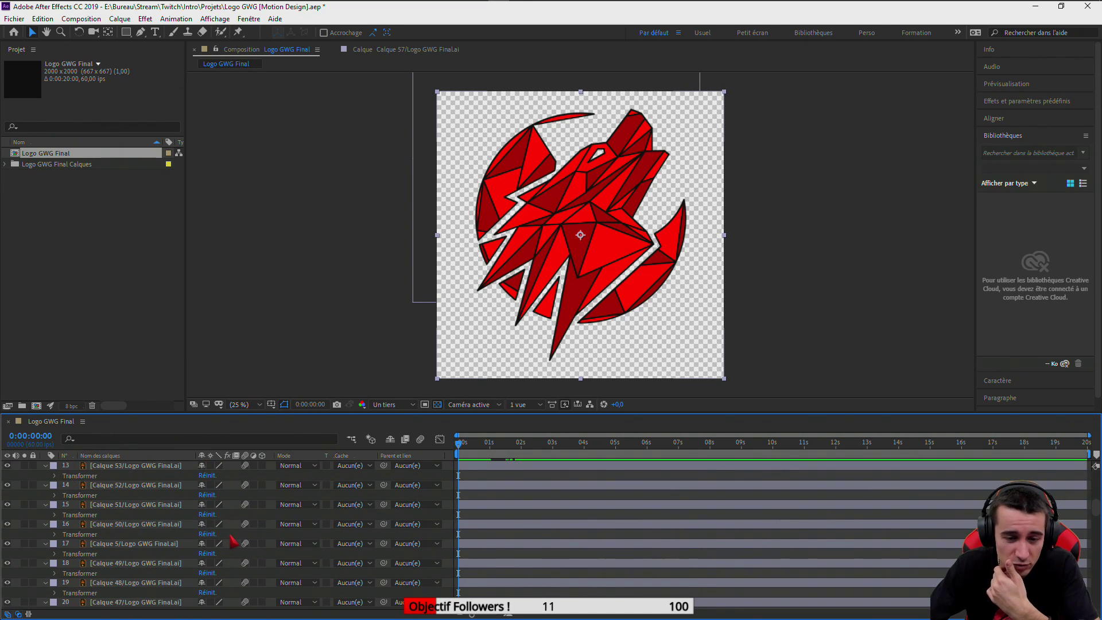
pyautogui.scroll(-1, 233, 541)
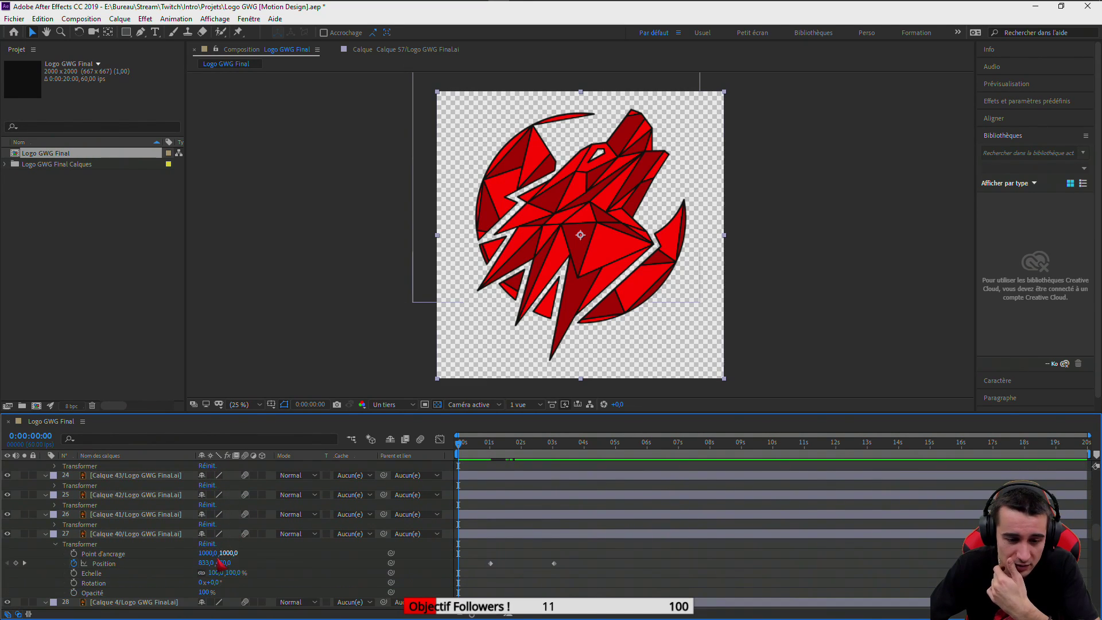
pyautogui.click(89, 564)
pyautogui.click(208, 544)
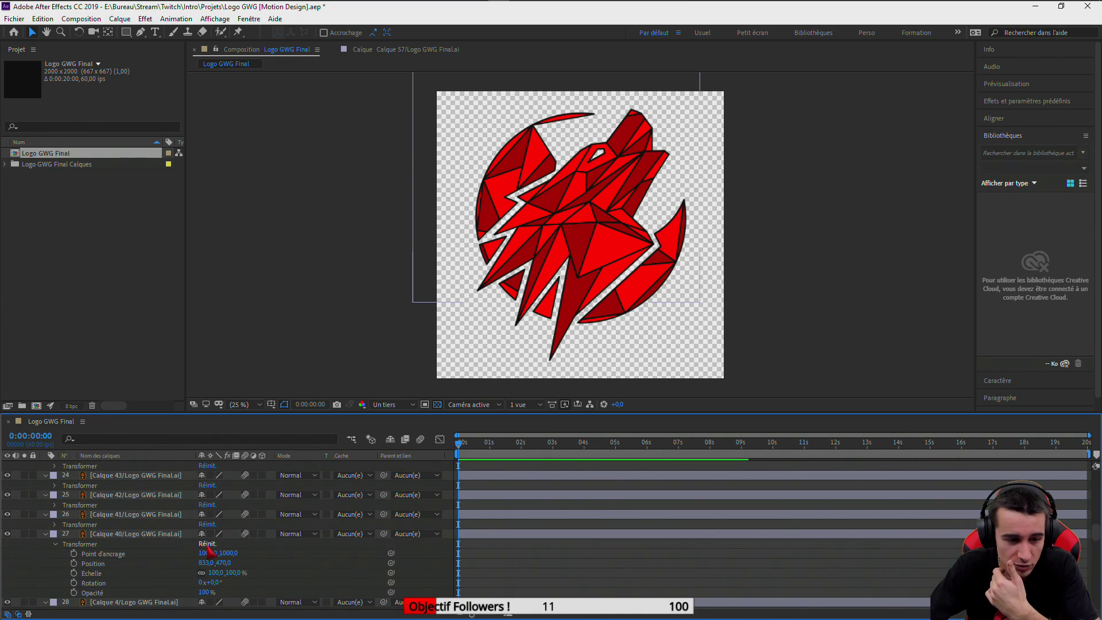
pyautogui.press('space')
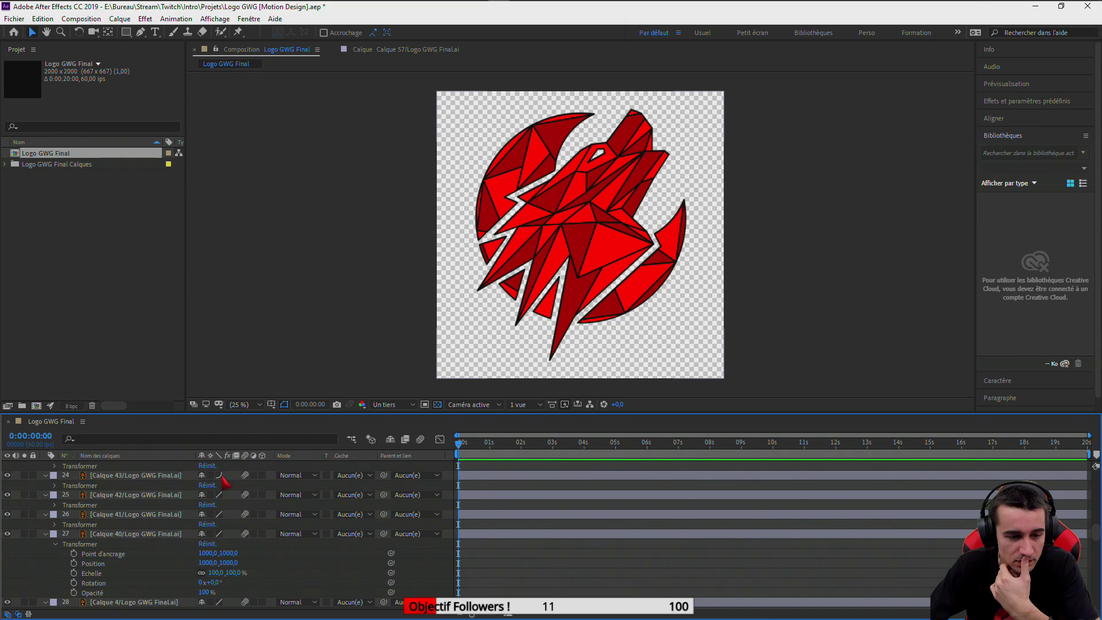
pyautogui.click(218, 476)
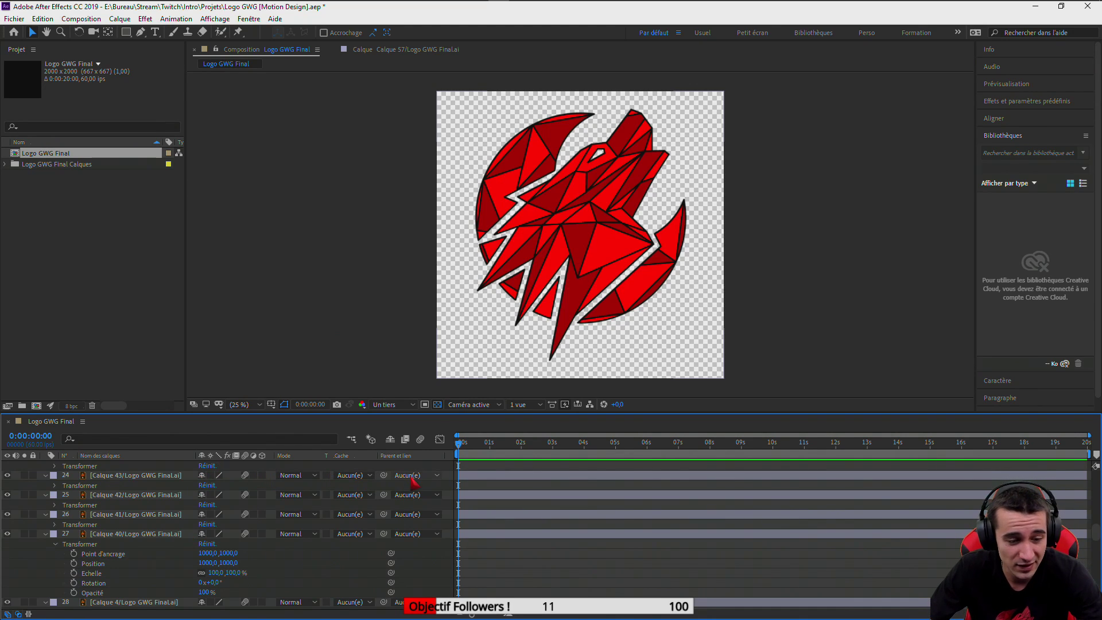
pyautogui.click(56, 543)
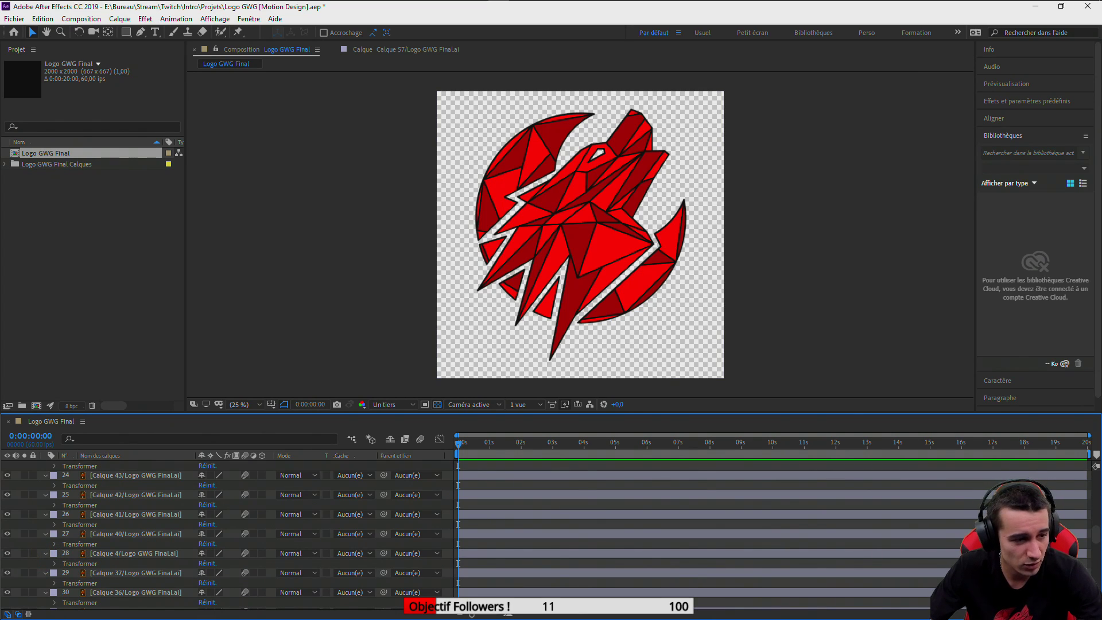
# Switch to the Pense-bête notes to check the listed layer order, and return to After Effects
pyautogui.hotkey('alt', 'Tab')
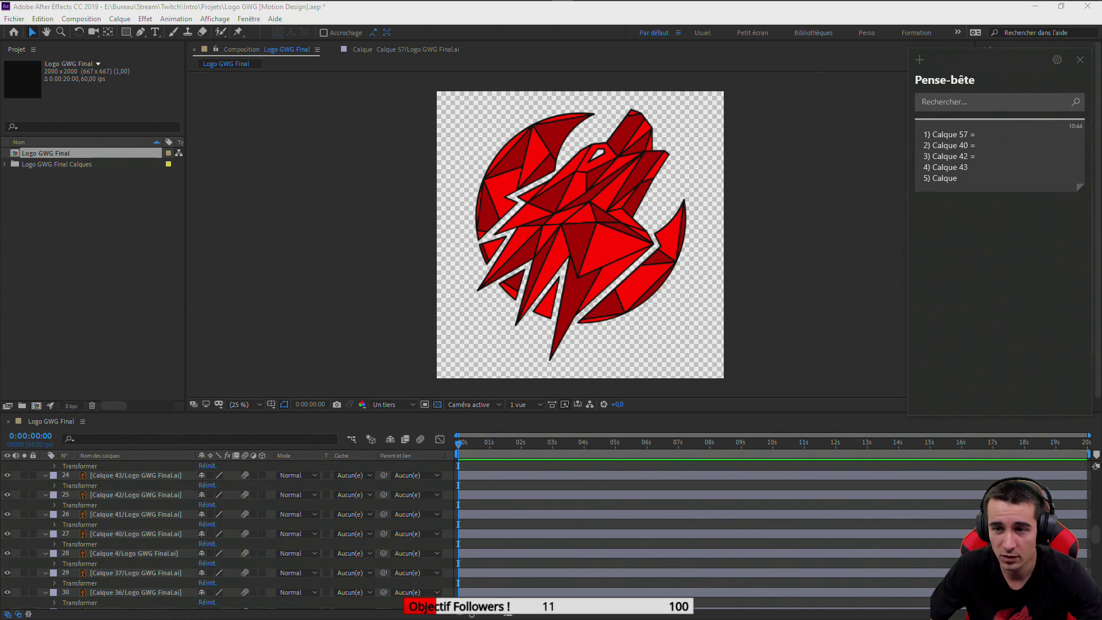
pyautogui.write('dzfd')
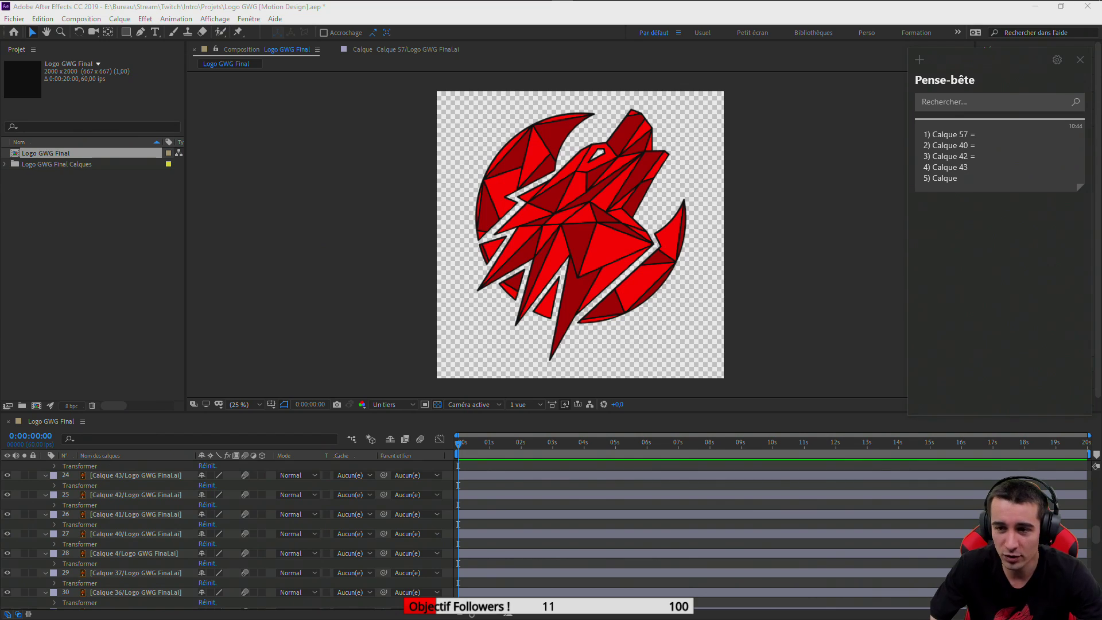
pyautogui.press('BackSpace')
pyautogui.press('BackSpace')
pyautogui.press('BackSpace')
pyautogui.press('BackSpace')
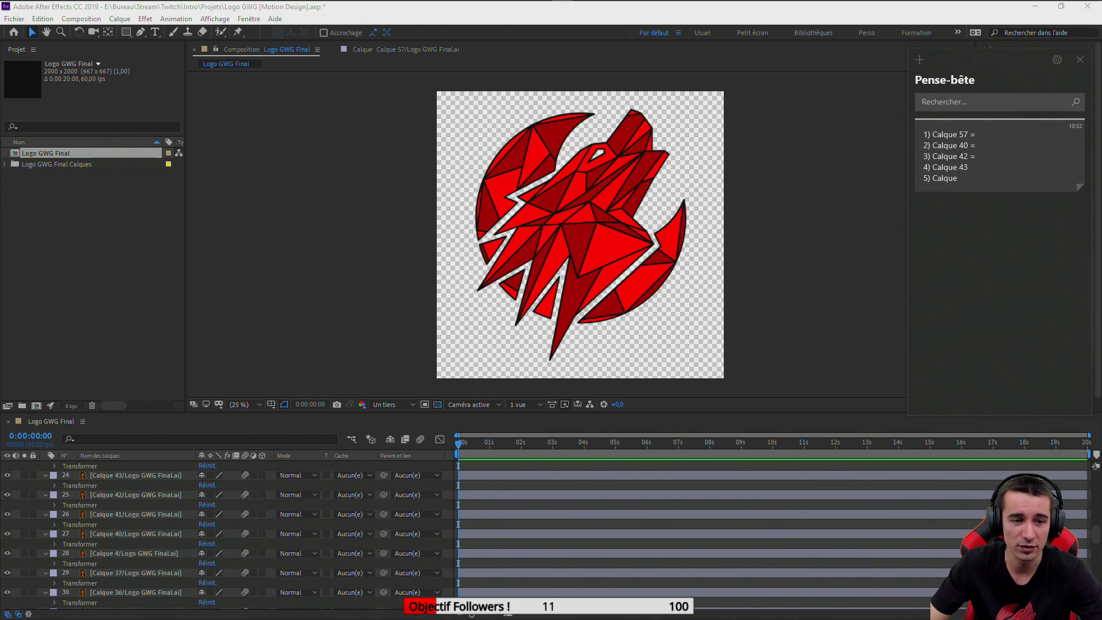
pyautogui.click(333, 240)
pyautogui.hotkey('alt', 'Tab')
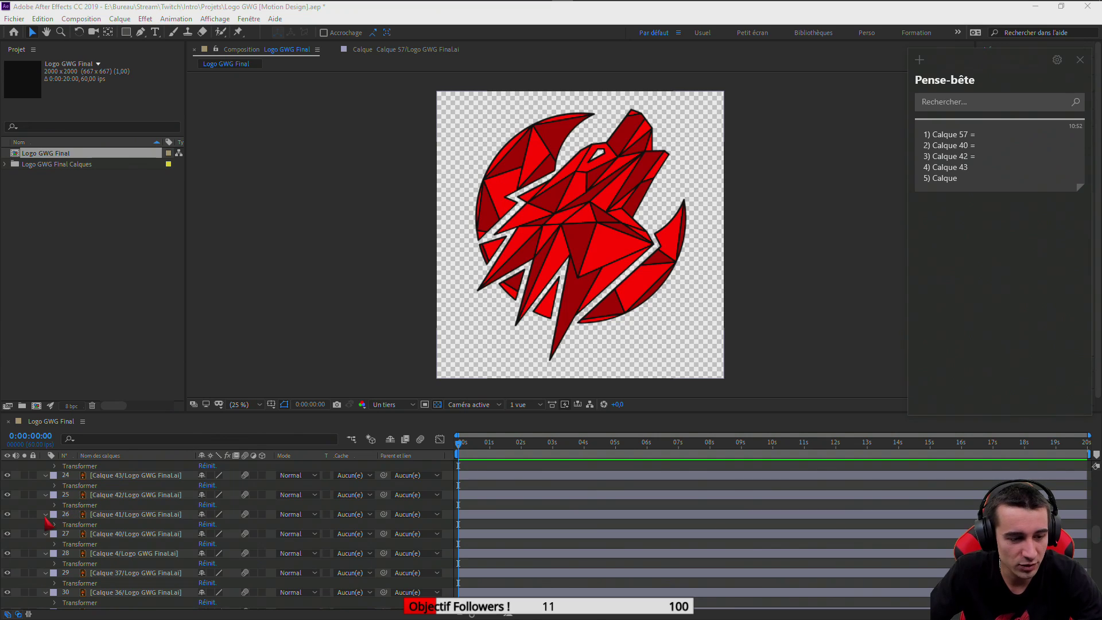
# Toggle the visibility of Calque 40, Calque 42 and Calque 41 off and on to identify their pieces in the logo
pyautogui.scroll(4, 49, 518)
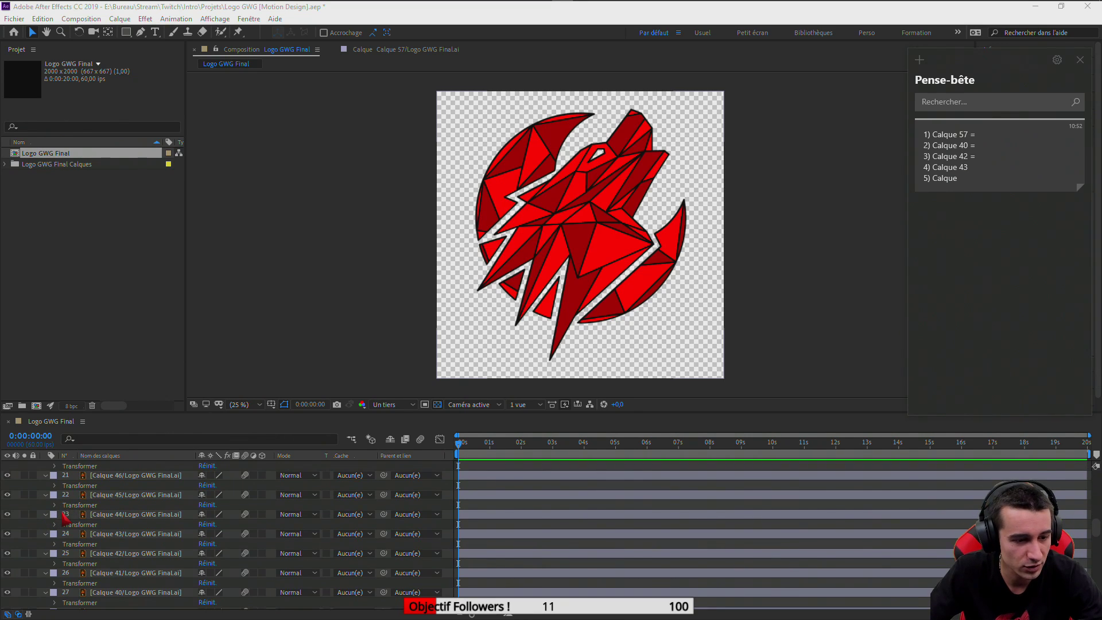
pyautogui.scroll(6, 53, 515)
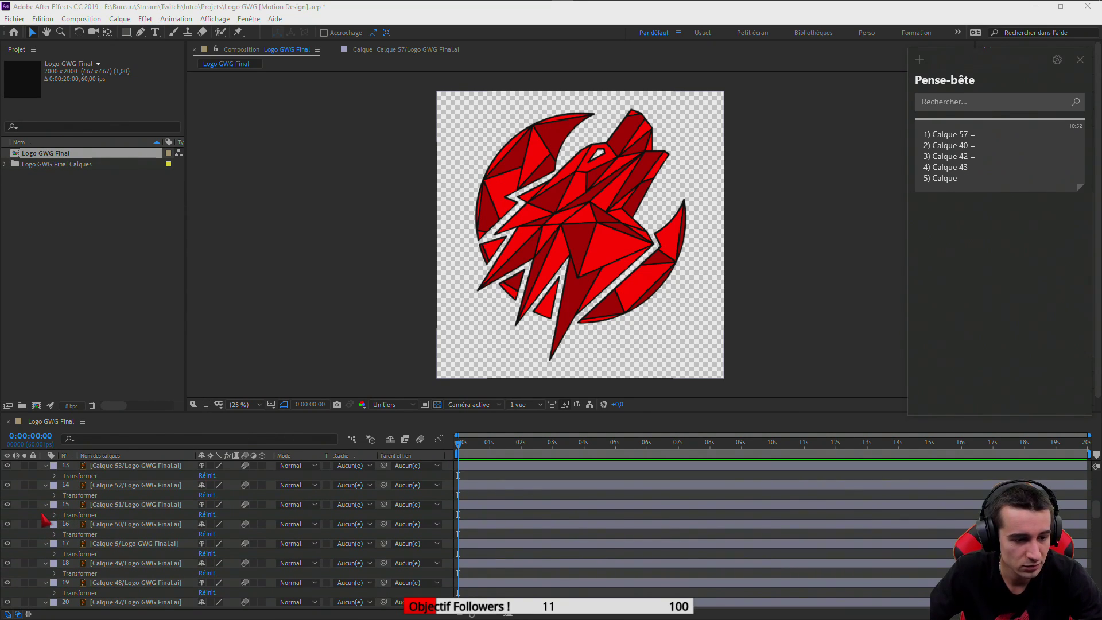
pyautogui.scroll(-3, 43, 516)
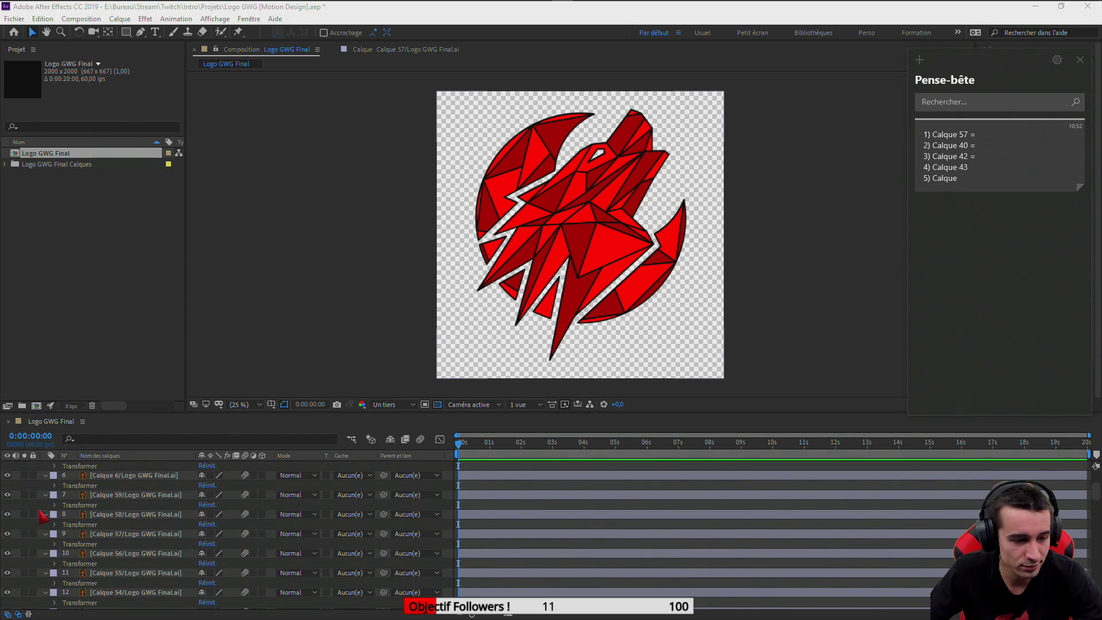
pyautogui.scroll(-10, 43, 516)
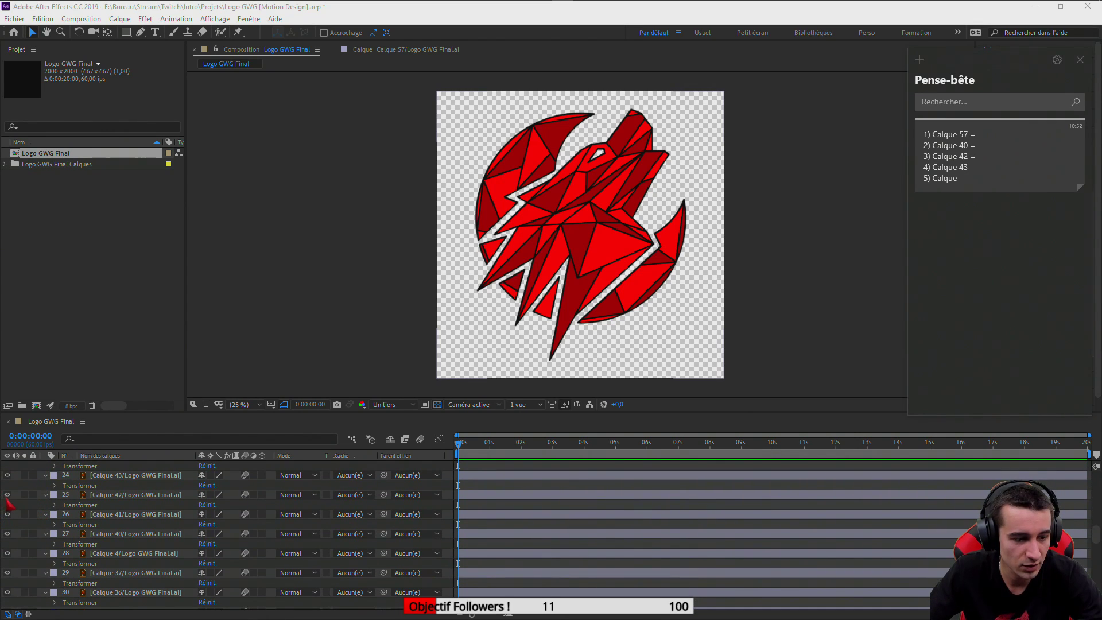
pyautogui.click(8, 533)
pyautogui.click(7, 533)
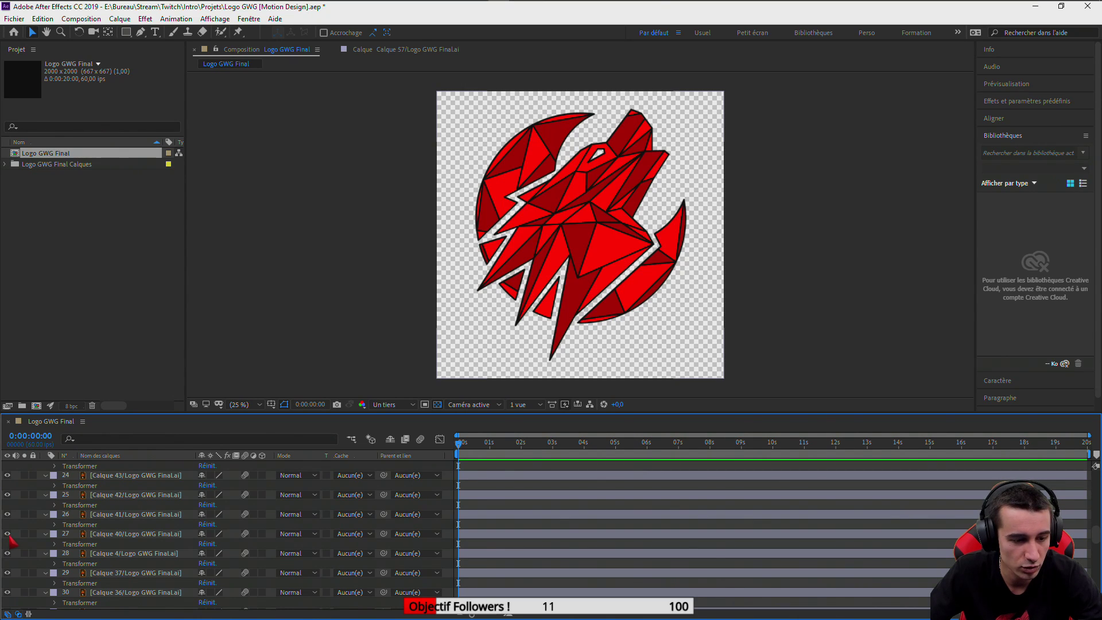
pyautogui.click(7, 495)
pyautogui.click(7, 495)
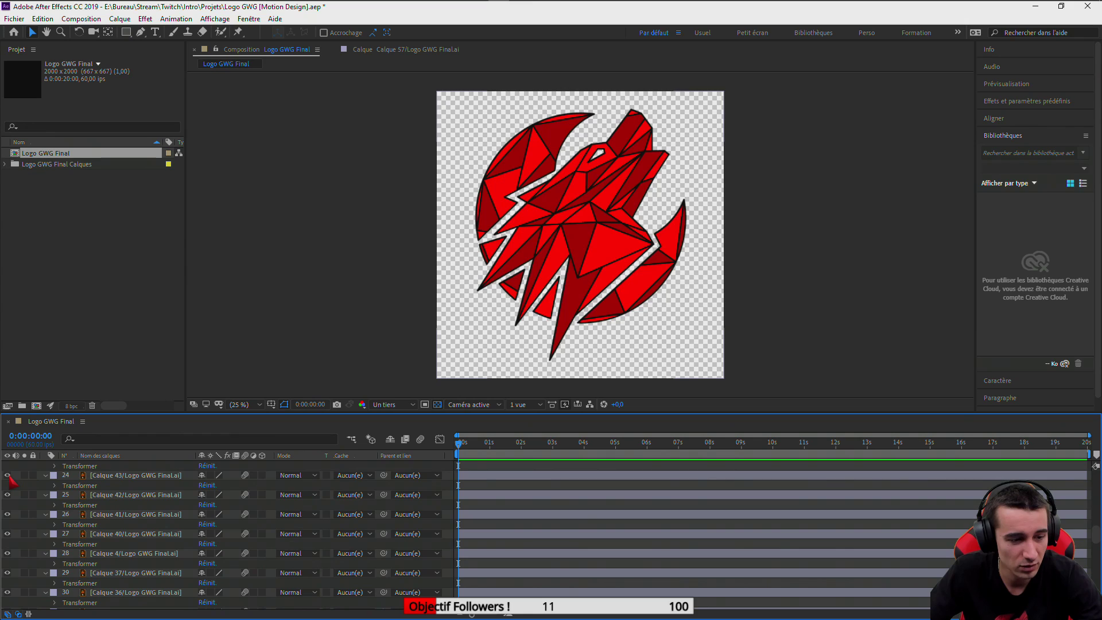
pyautogui.click(6, 515)
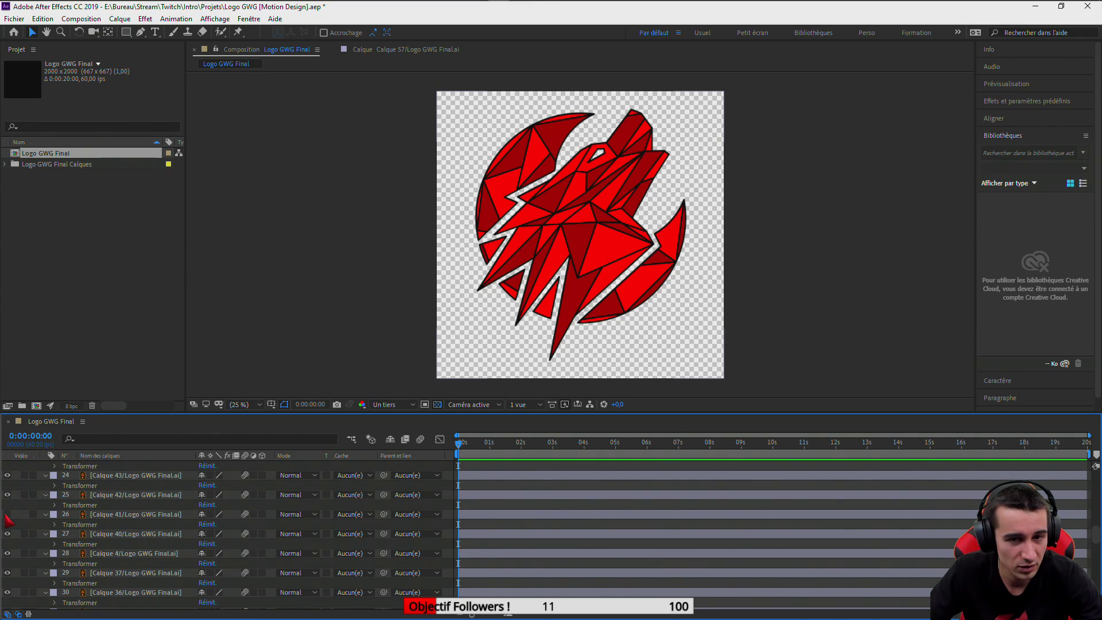
pyautogui.click(7, 514)
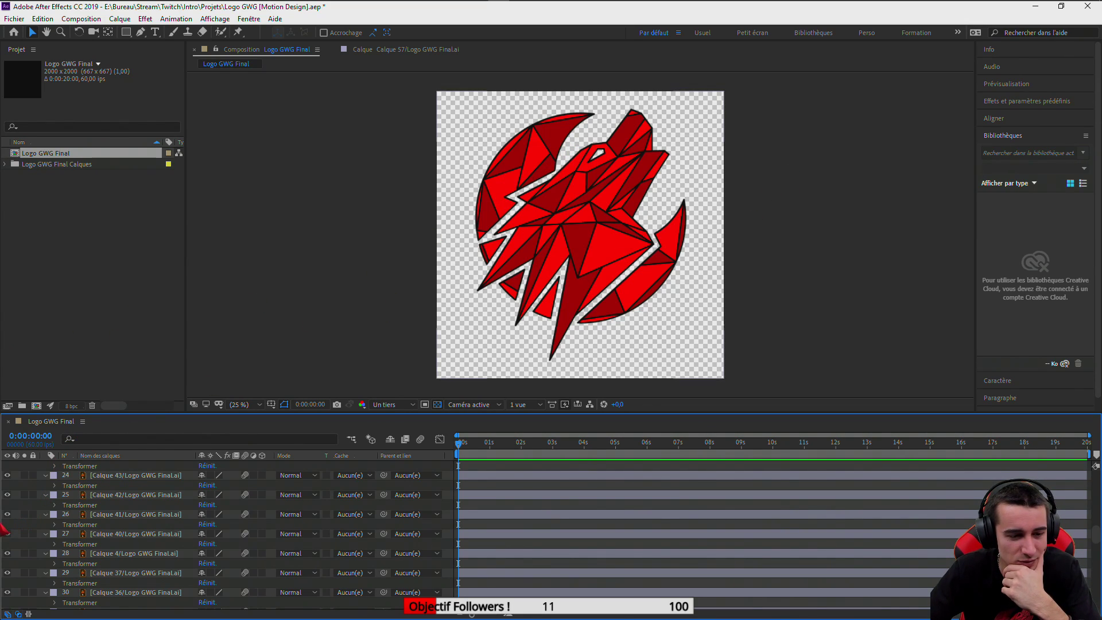
pyautogui.click(7, 494)
pyautogui.click(8, 495)
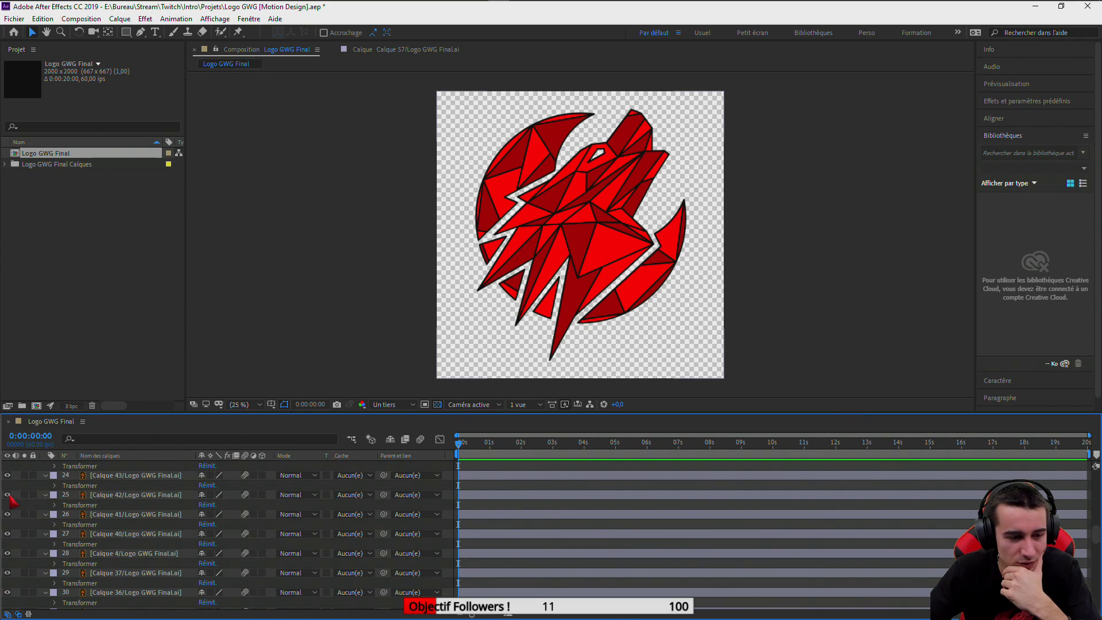
# Expand Calque 42's transform properties and move the layer to position 889, 1519
pyautogui.click(55, 504)
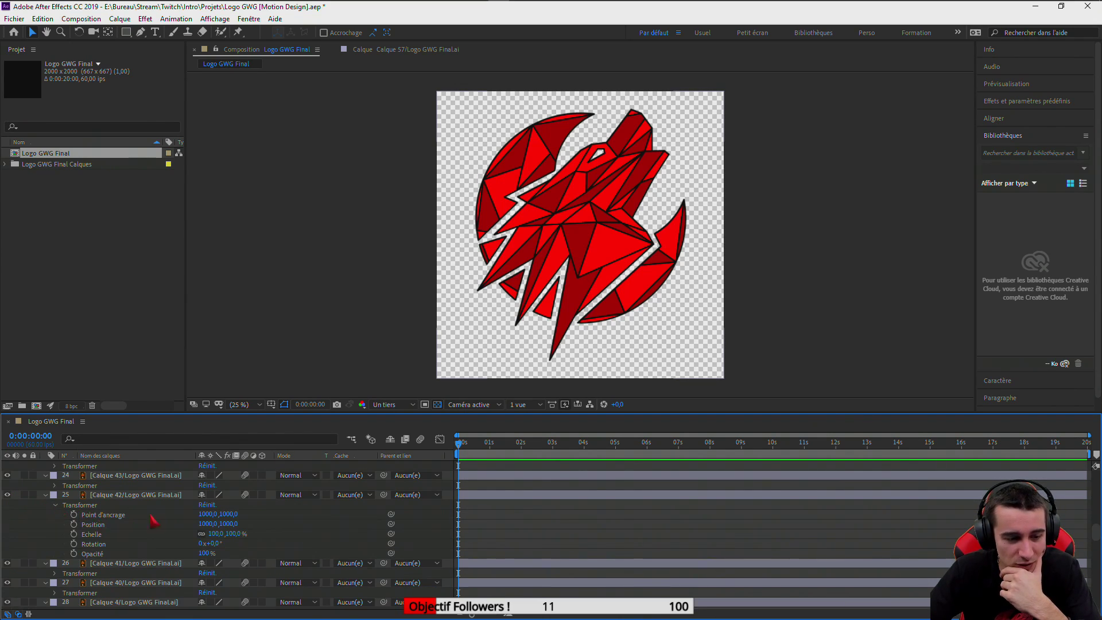
pyautogui.moveTo(206, 524); pyautogui.dragTo(682, 373)
pyautogui.hotkey('ctrl', 'z')
pyautogui.moveTo(213, 524); pyautogui.dragTo(150, 524)
pyautogui.press('space')
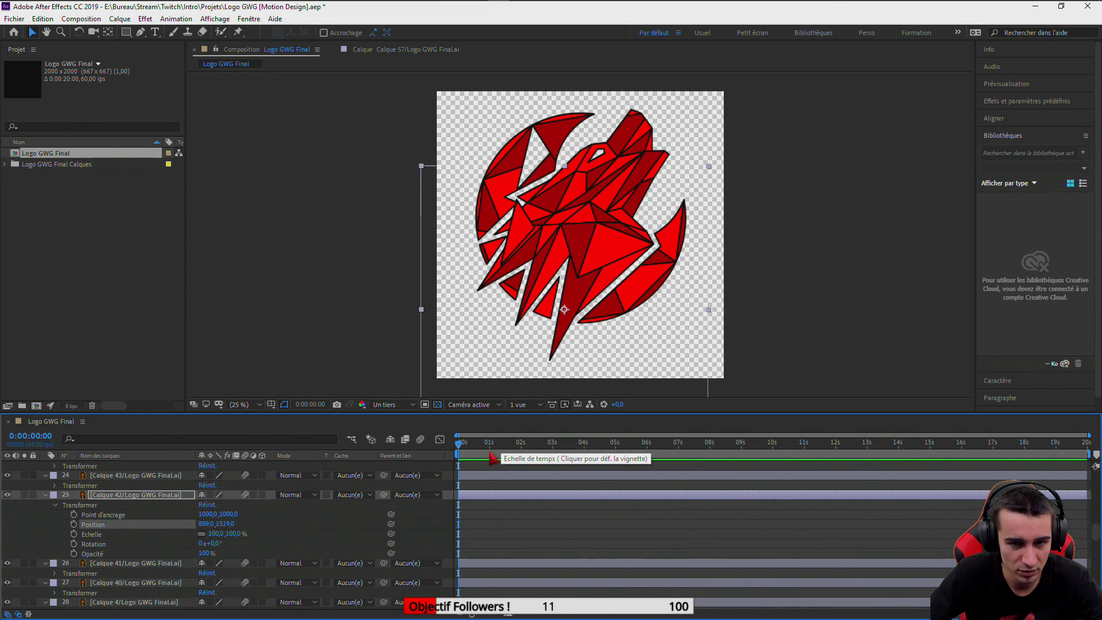
# Keyframe Calque 42's position at 0 seconds, then reset its transform at 0:00:01:00 so it ends at 1000, 1000
pyautogui.click(73, 524)
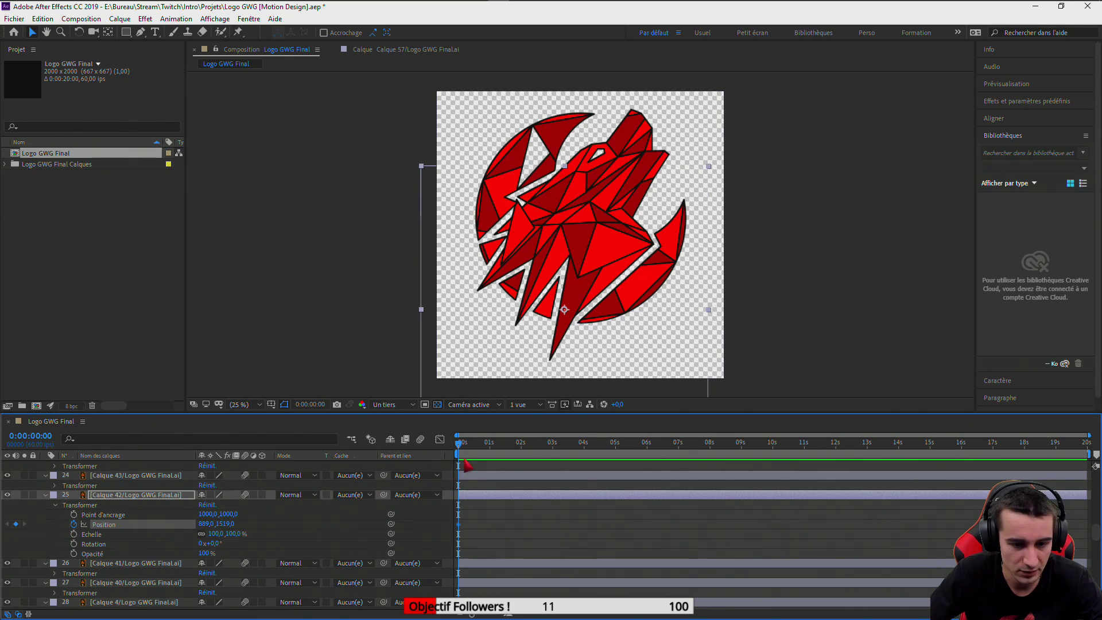
pyautogui.moveTo(462, 450); pyautogui.dragTo(522, 461)
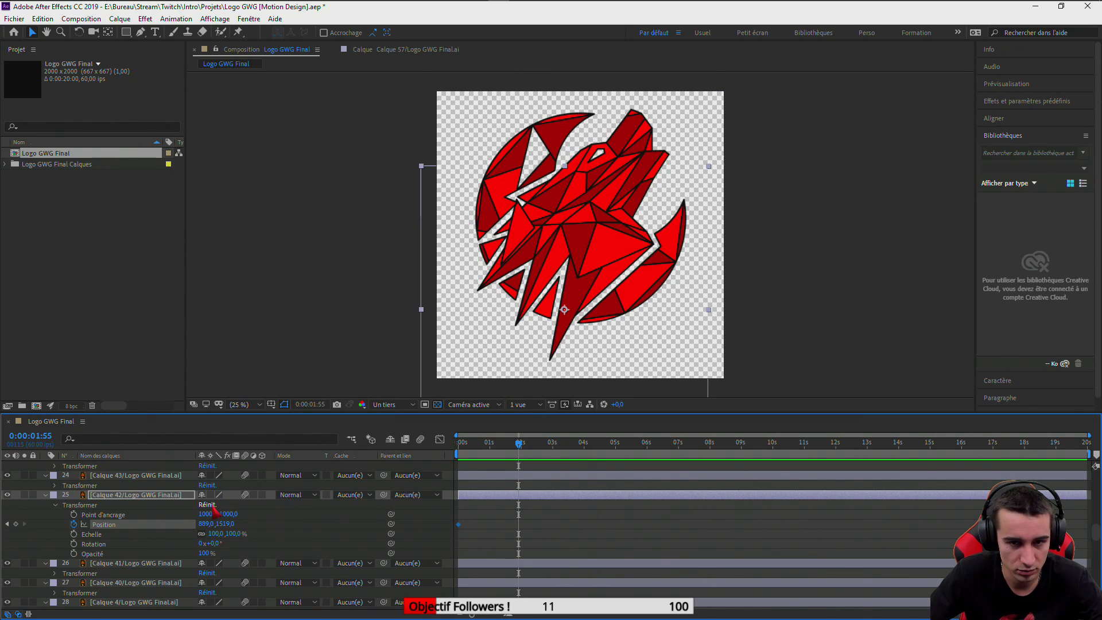
pyautogui.moveTo(518, 453); pyautogui.dragTo(492, 481)
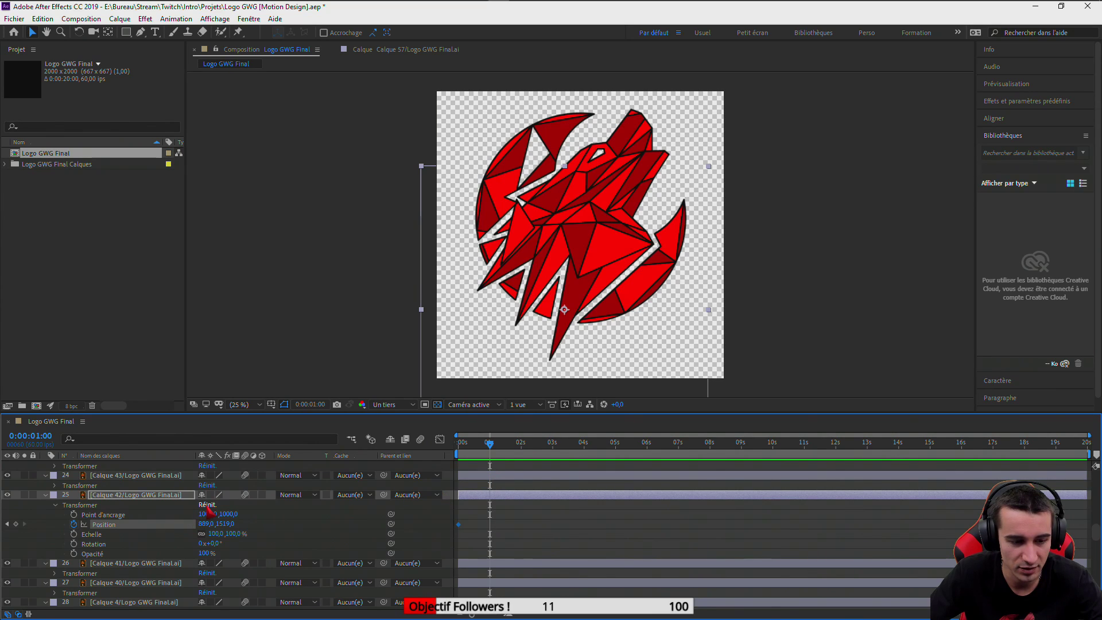
pyautogui.click(208, 506)
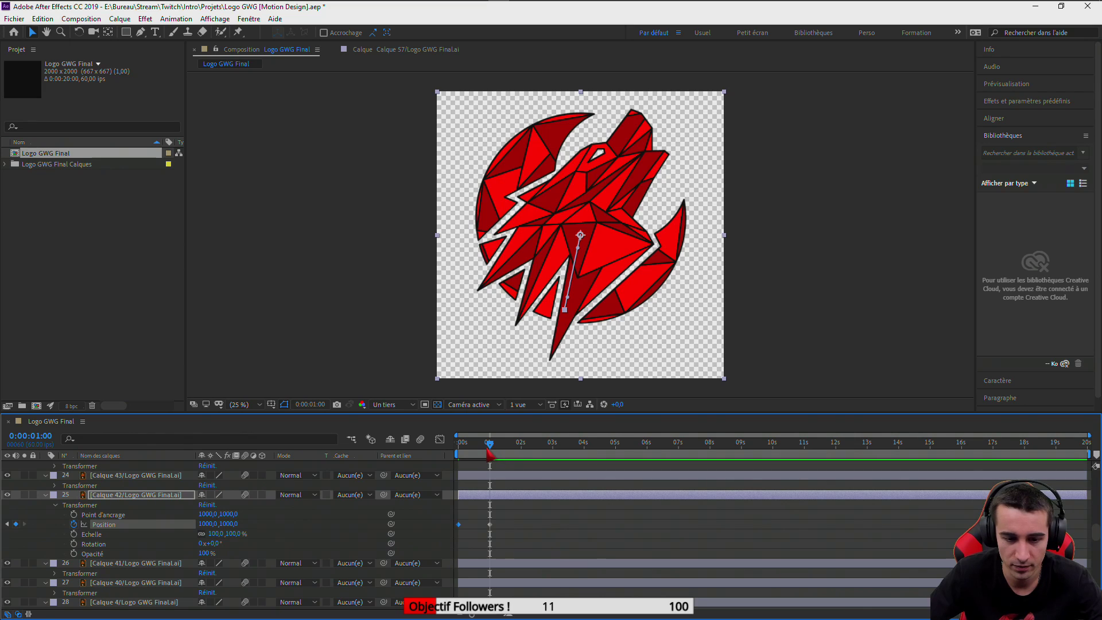
# Return to 0:00:00:00 and add a 0% opacity keyframe to Calque 42
pyautogui.moveTo(490, 450); pyautogui.dragTo(458, 442)
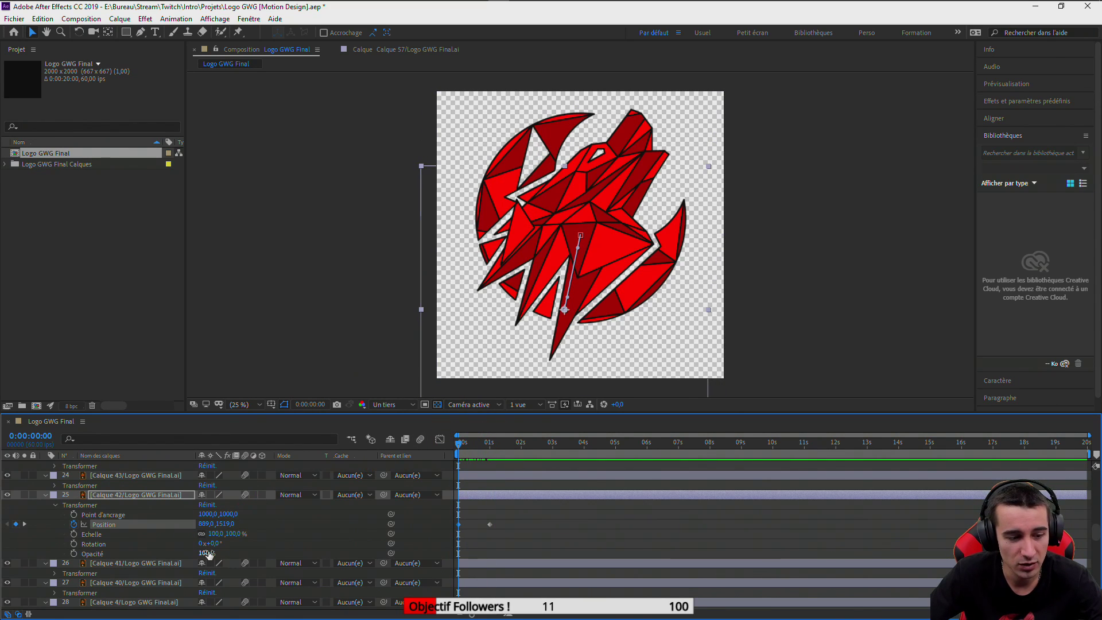
pyautogui.moveTo(207, 552); pyautogui.dragTo(138, 552)
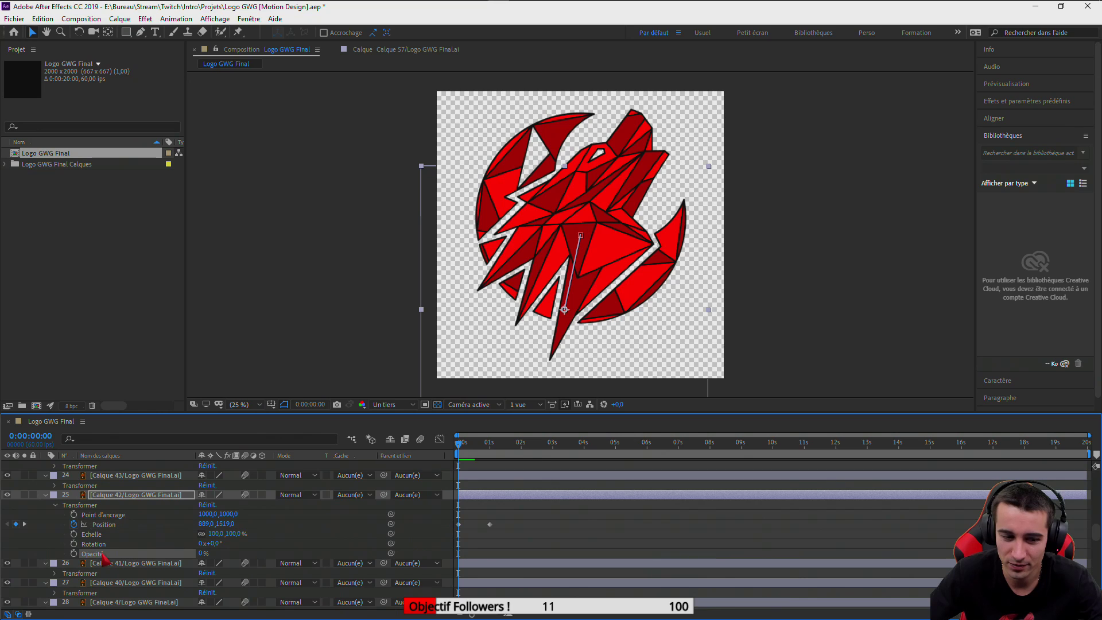
pyautogui.click(74, 553)
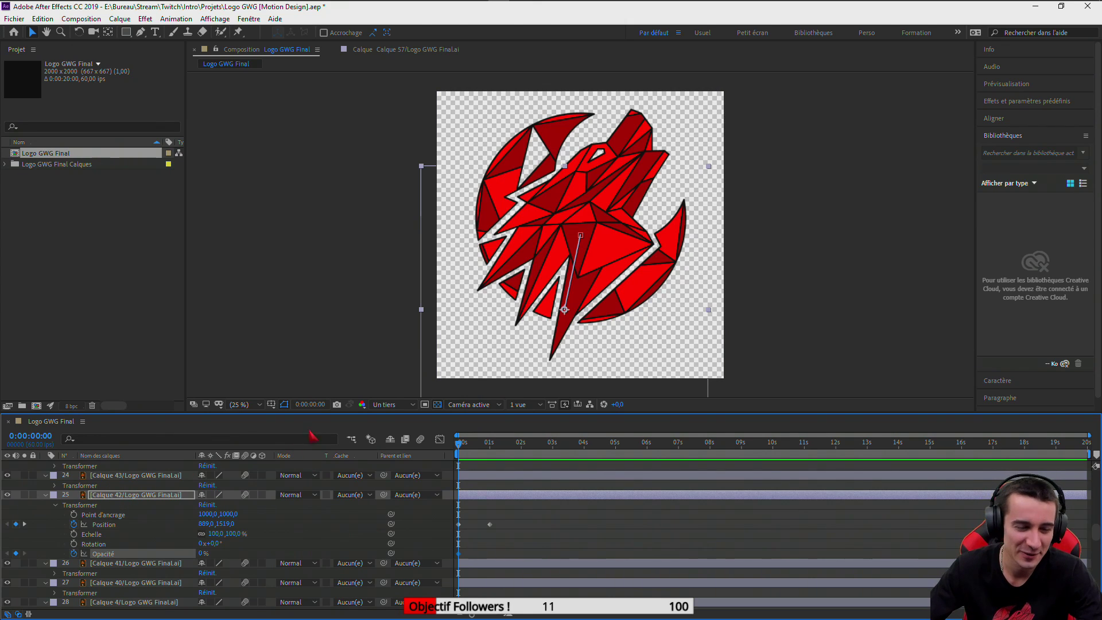
# Add an intermediate opacity keyframe to Calque 42 at 0:00:00:33, trying 50% and settling on 75%
pyautogui.moveTo(459, 446); pyautogui.dragTo(477, 453)
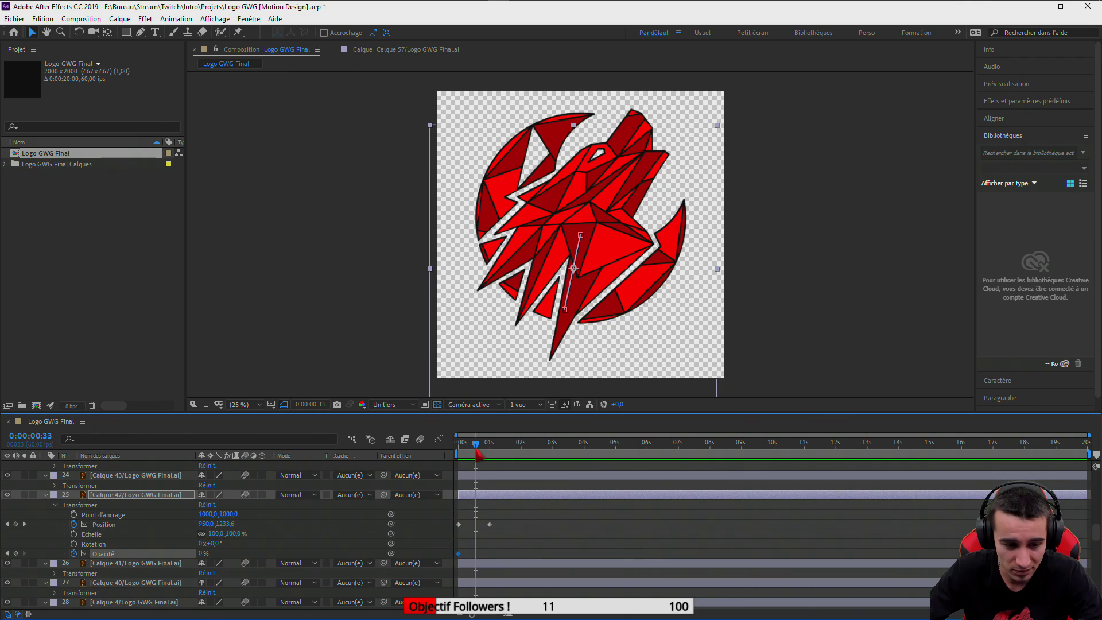
pyautogui.click(202, 553)
pyautogui.write('50')
pyautogui.press('Return')
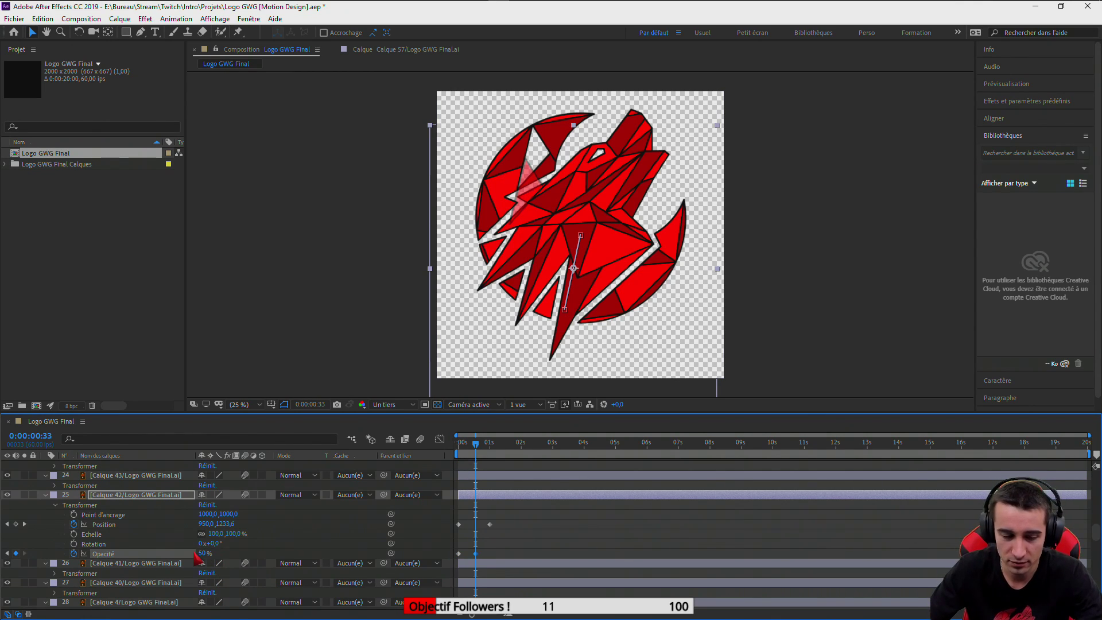
pyautogui.click(203, 553)
pyautogui.write('7')
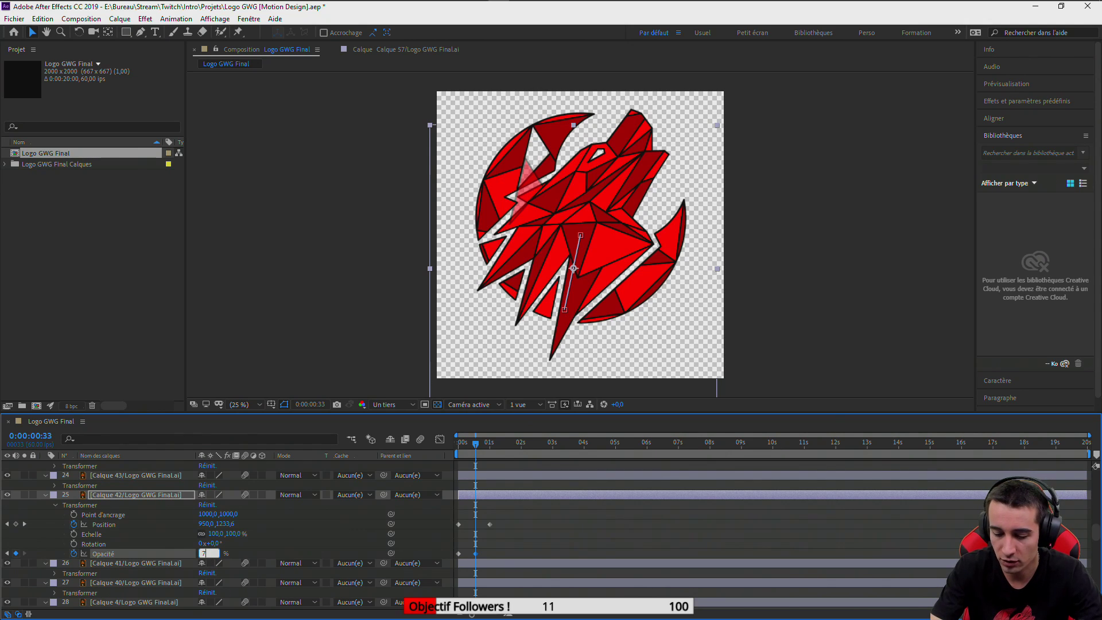
pyautogui.write('5')
pyautogui.press('Return')
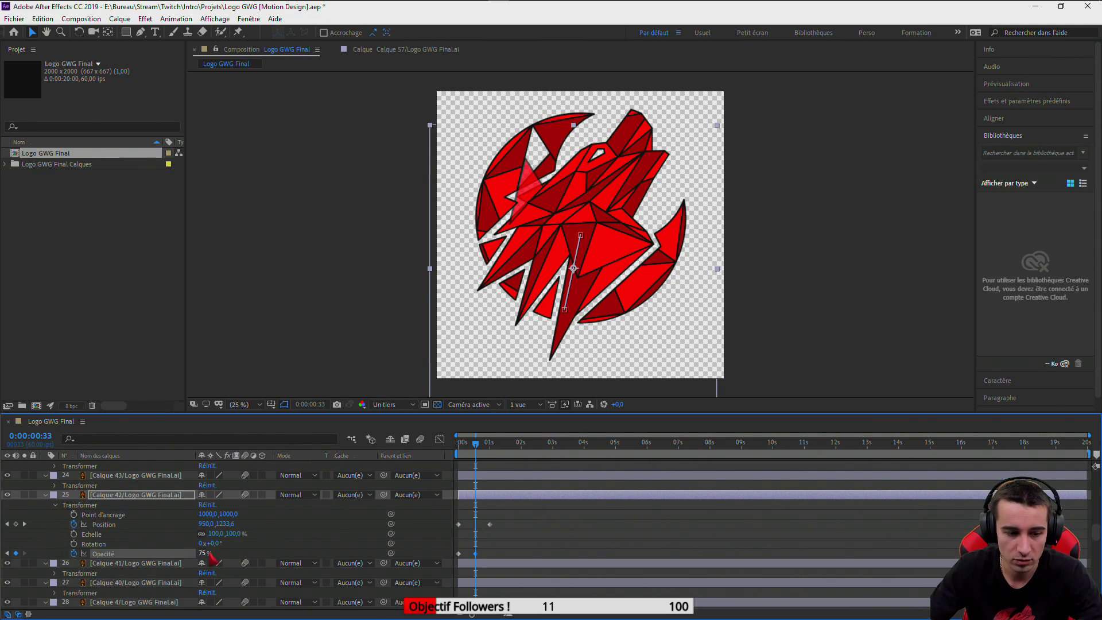
# Add a 100% opacity keyframe to Calque 42 at 0:00:01:00, aligned with its final position keyframe
pyautogui.click(25, 524)
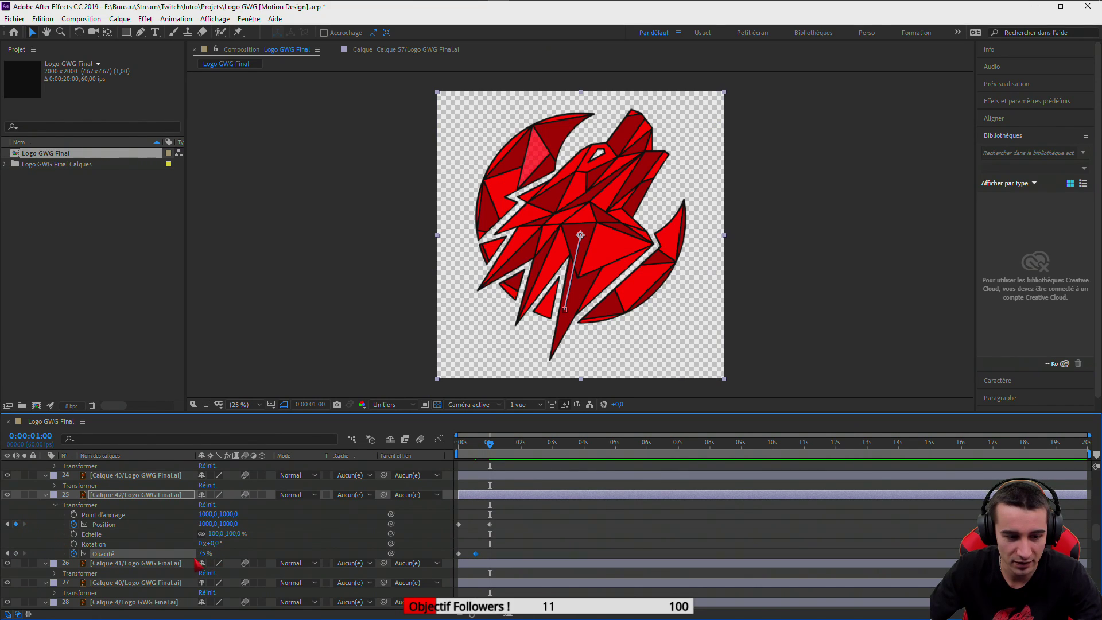
pyautogui.click(201, 553)
pyautogui.write('10')
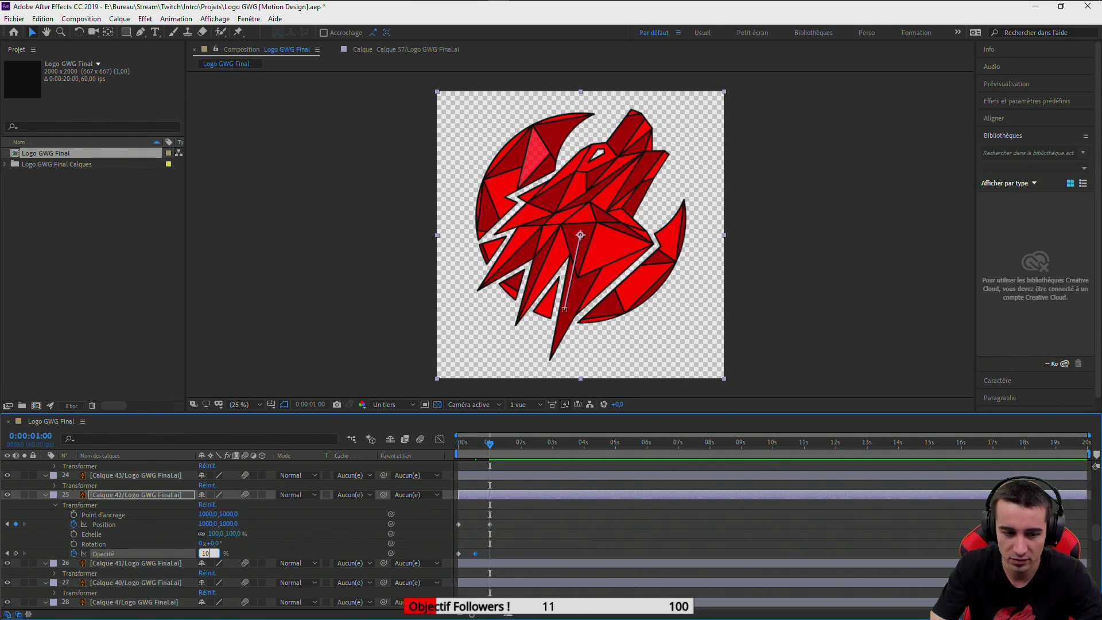
pyautogui.write('0')
pyautogui.press('Return')
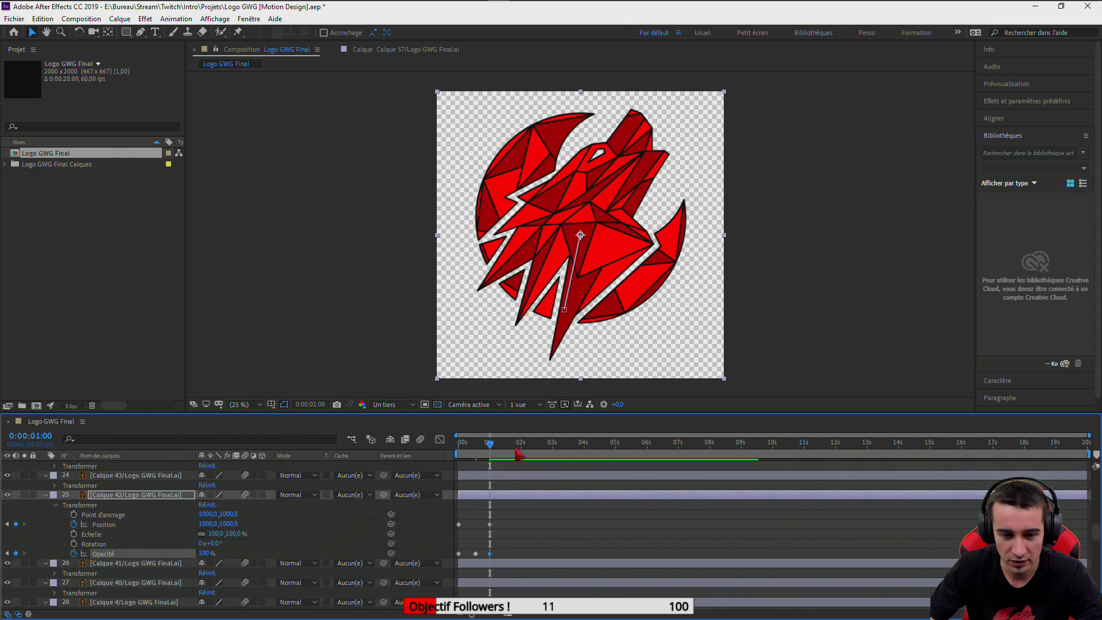
# Play Calque 42's entrance animation from the start to check its movement and fade-in
pyautogui.moveTo(491, 446); pyautogui.dragTo(431, 464)
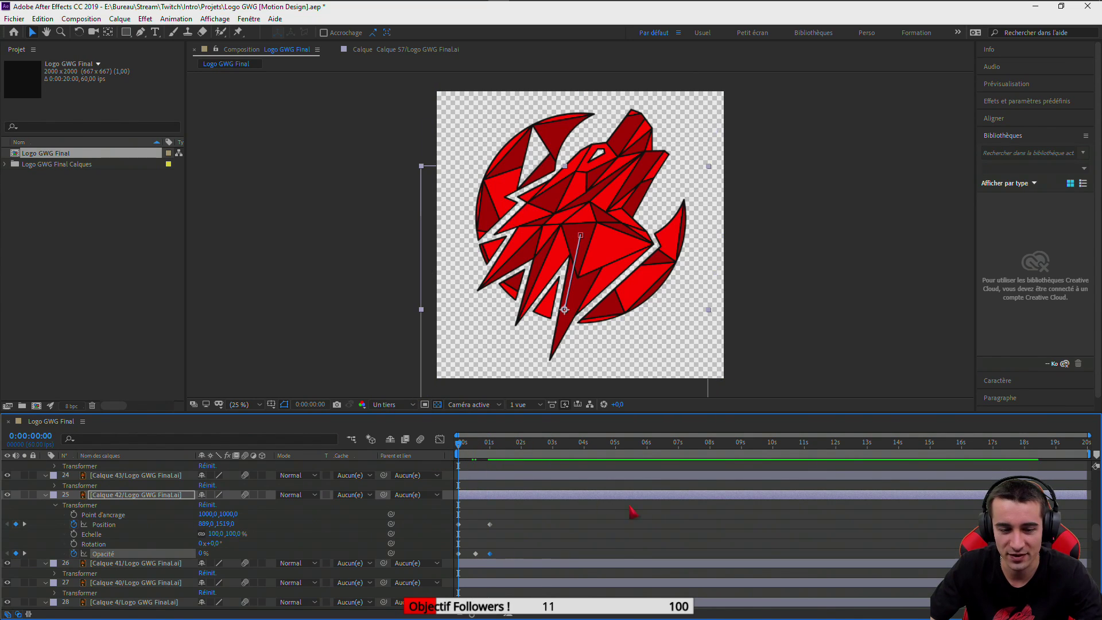
pyautogui.press('space')
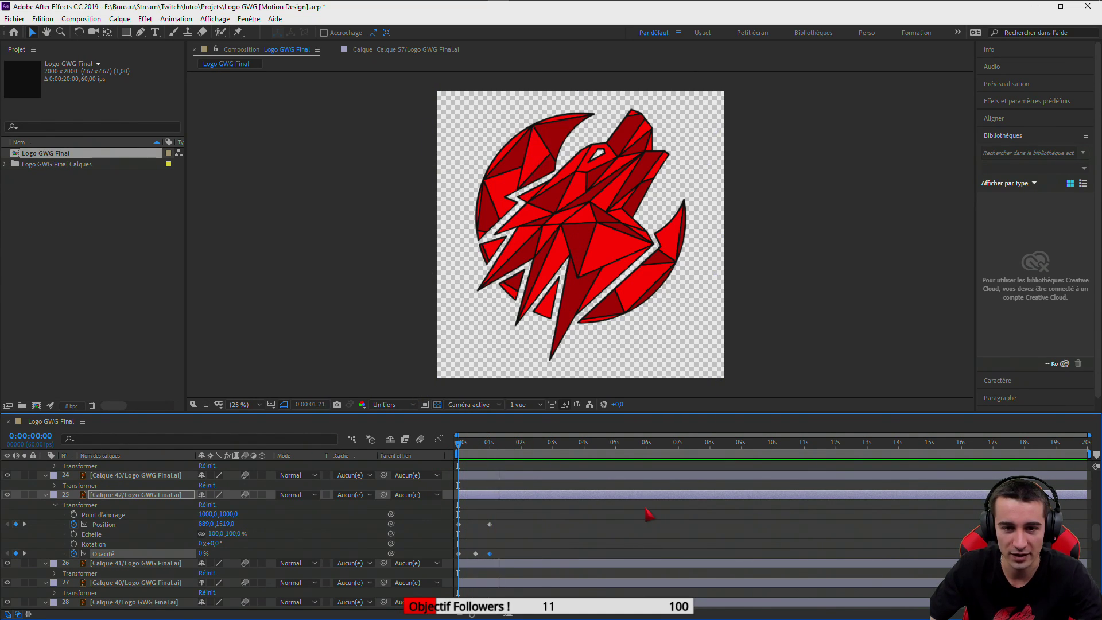
pyautogui.press('space')
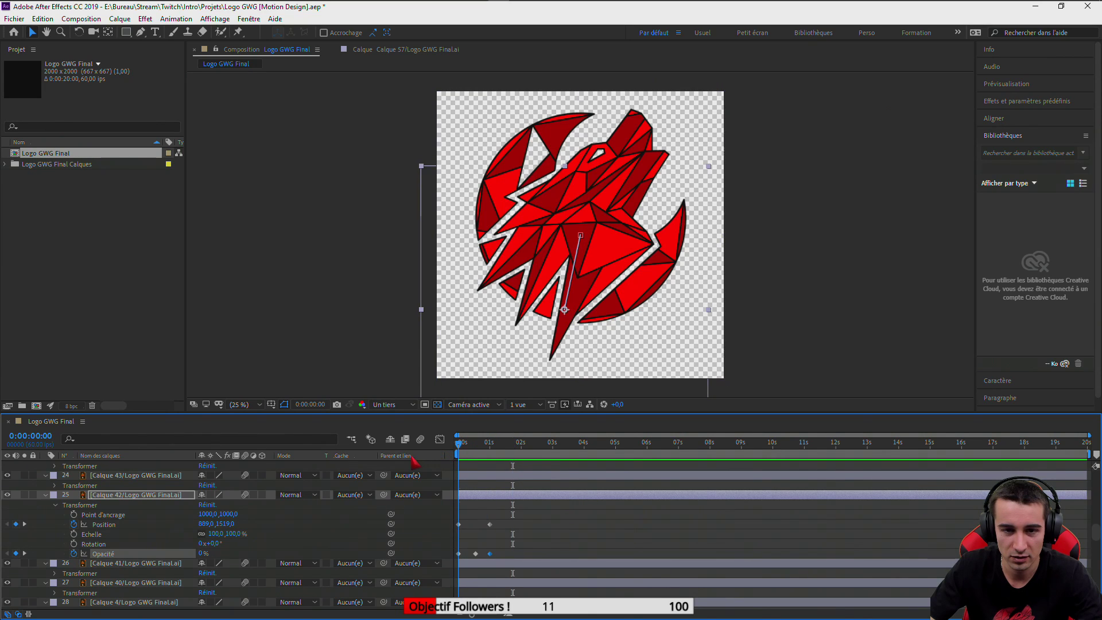
pyautogui.press('space')
pyautogui.press('space')
pyautogui.moveTo(506, 461); pyautogui.dragTo(447, 442)
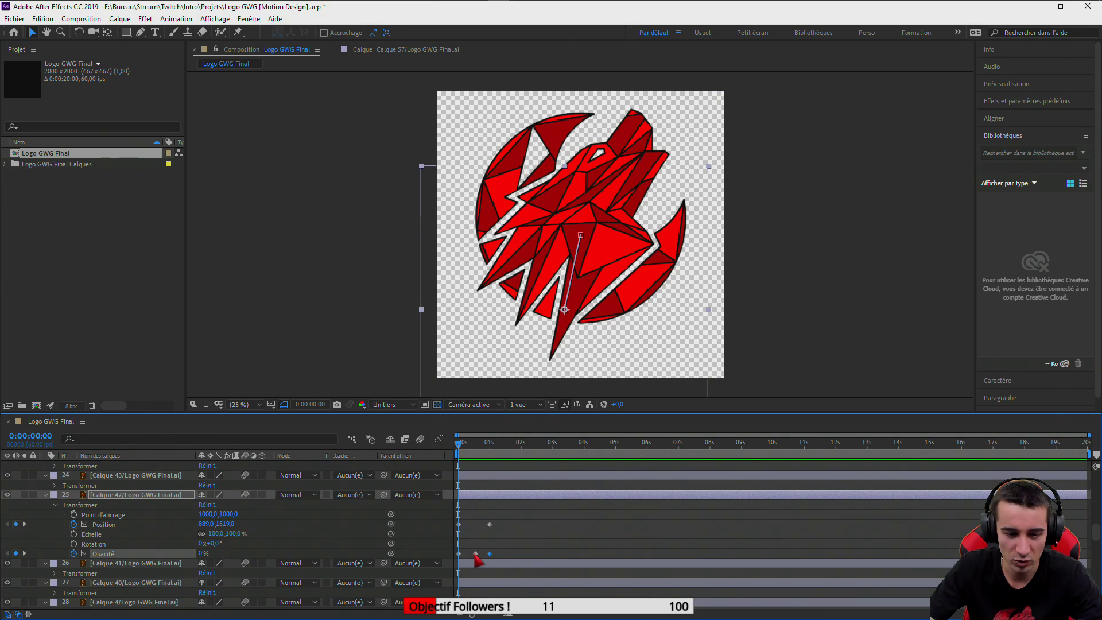
# Check the value of Calque 42's middle opacity keyframe and delete that keyframe
pyautogui.press('End')
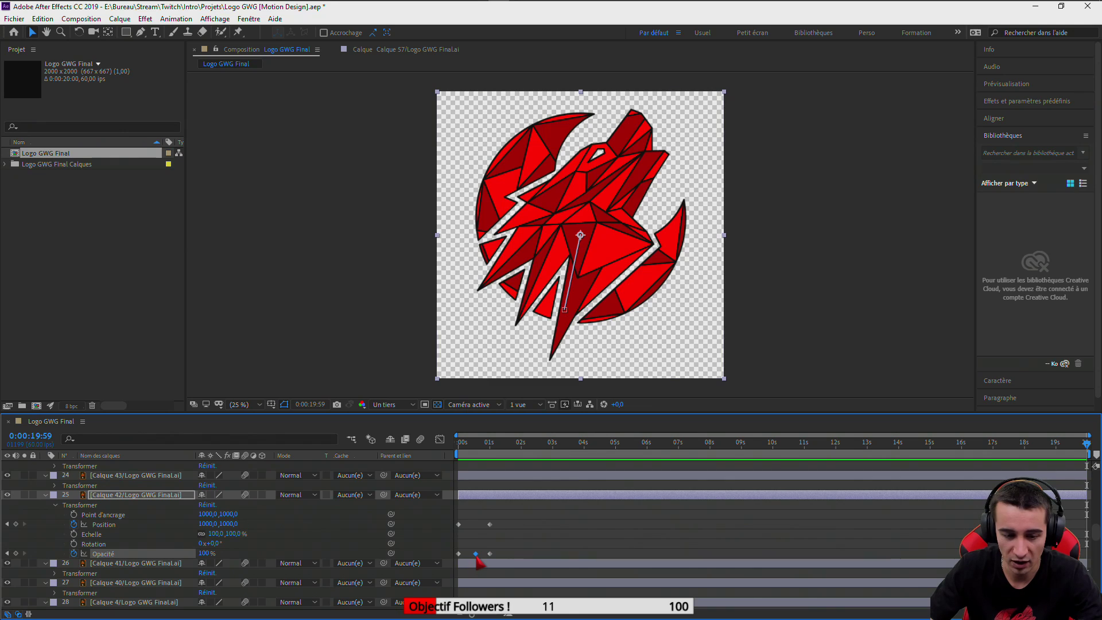
pyautogui.doubleClick(476, 554)
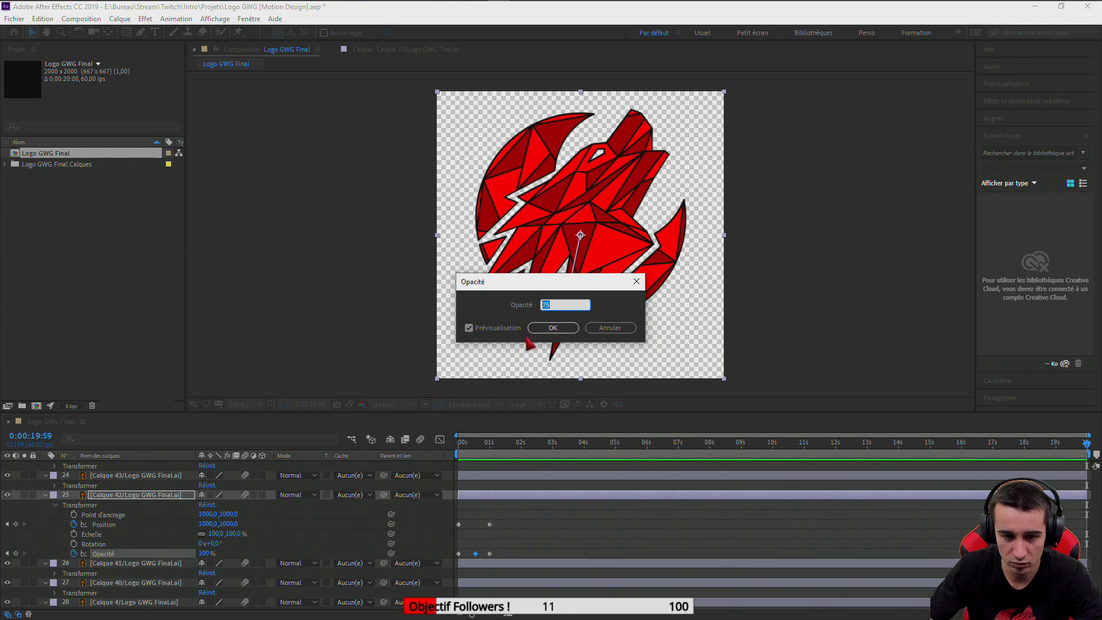
pyautogui.click(553, 327)
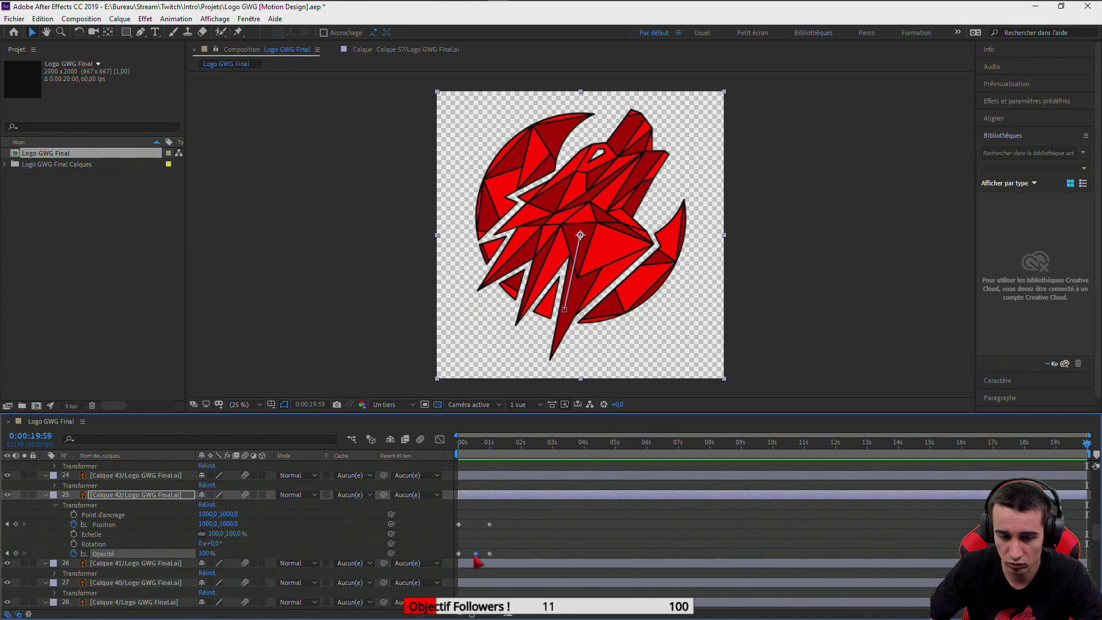
pyautogui.press('Delete')
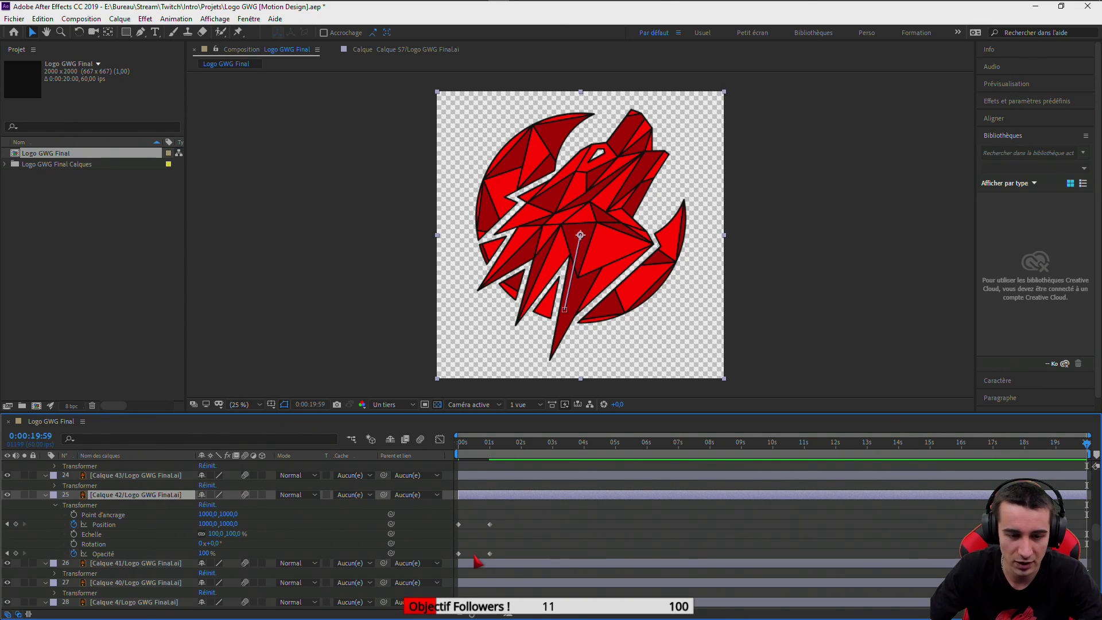
# Replay and scrub through Calque 42's animation to review the fade with only its start and end opacity keyframes, and return to 0:00:00:00
pyautogui.click(461, 443)
pyautogui.press('space')
pyautogui.press('space')
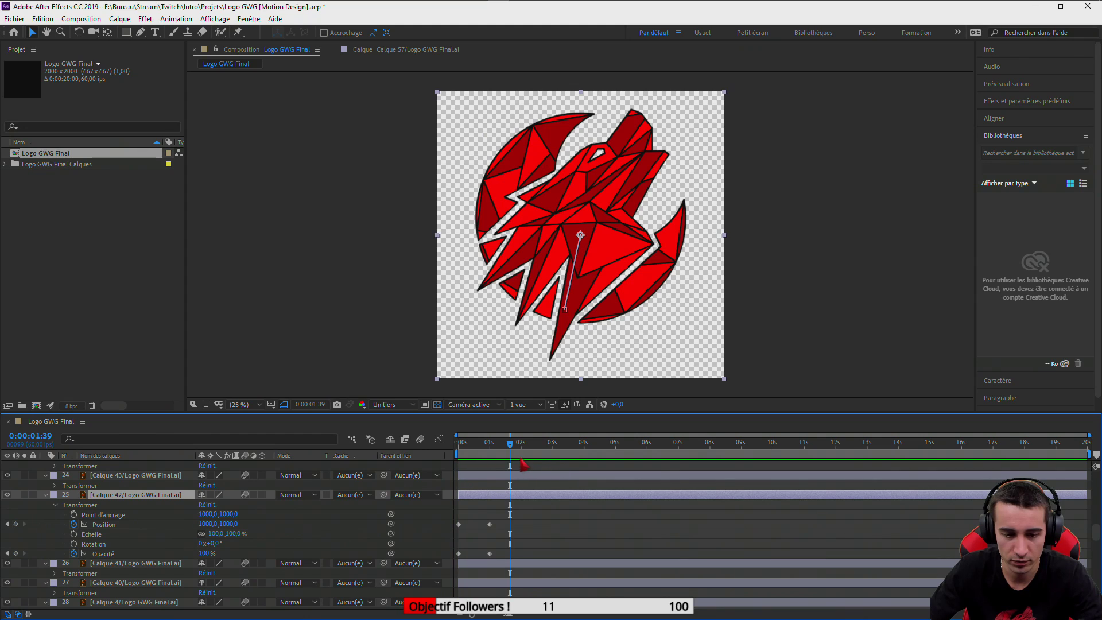
pyautogui.moveTo(511, 454); pyautogui.dragTo(436, 454)
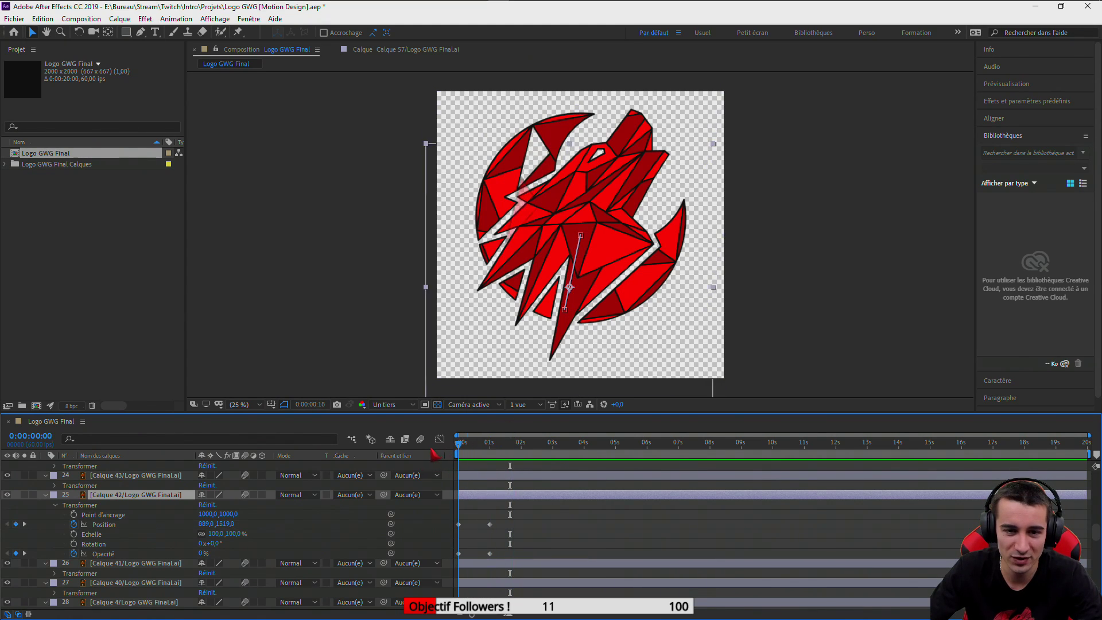
pyautogui.click(869, 287)
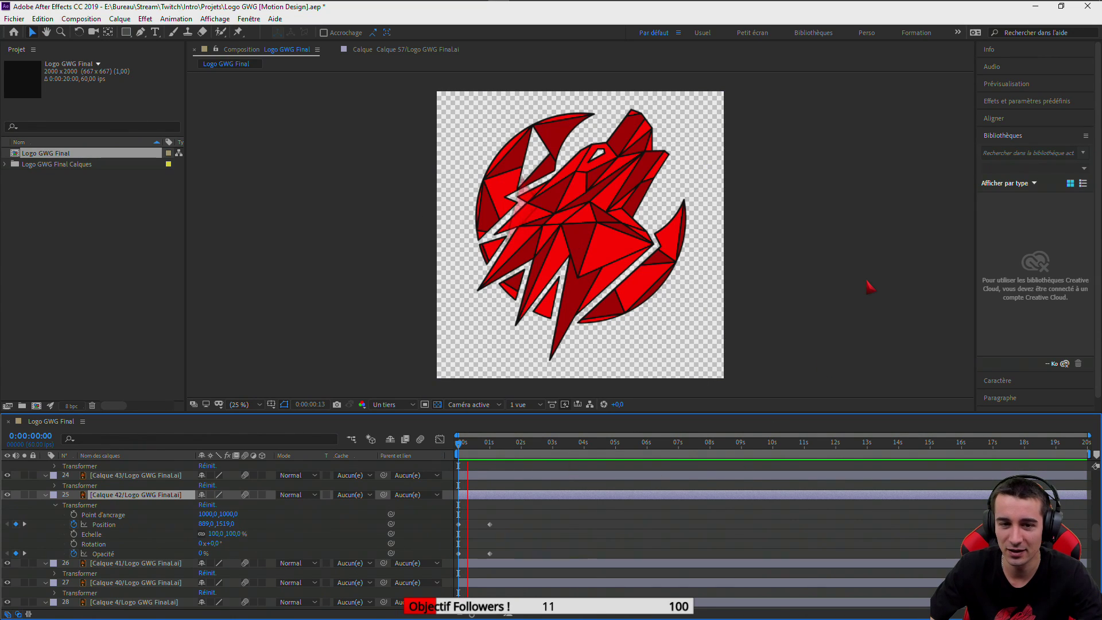
pyautogui.click(506, 453)
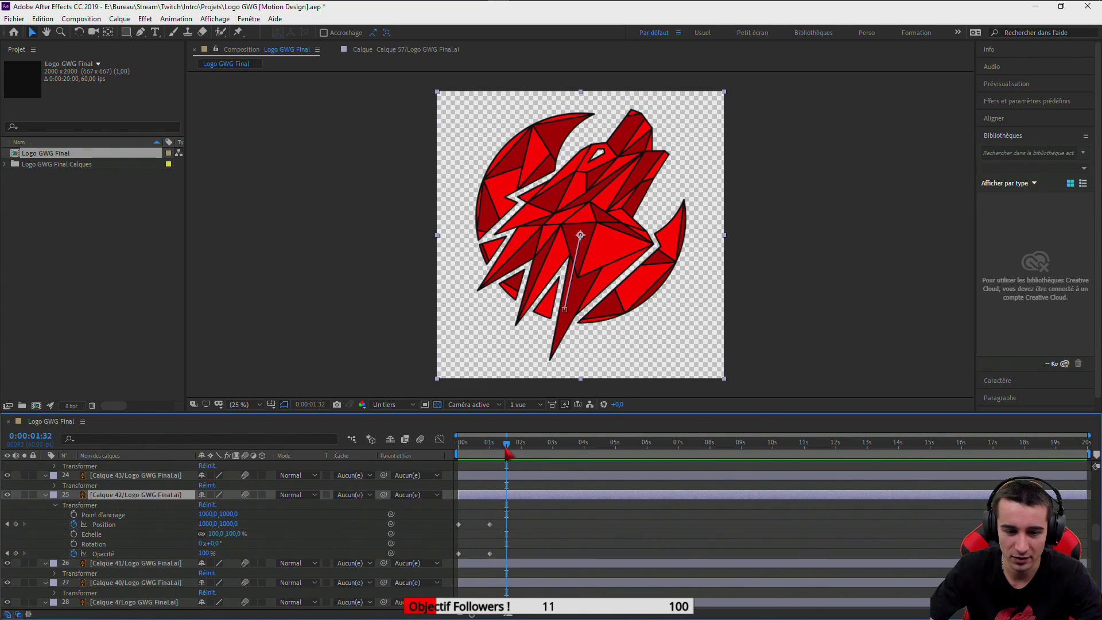
pyautogui.moveTo(506, 454); pyautogui.dragTo(476, 450)
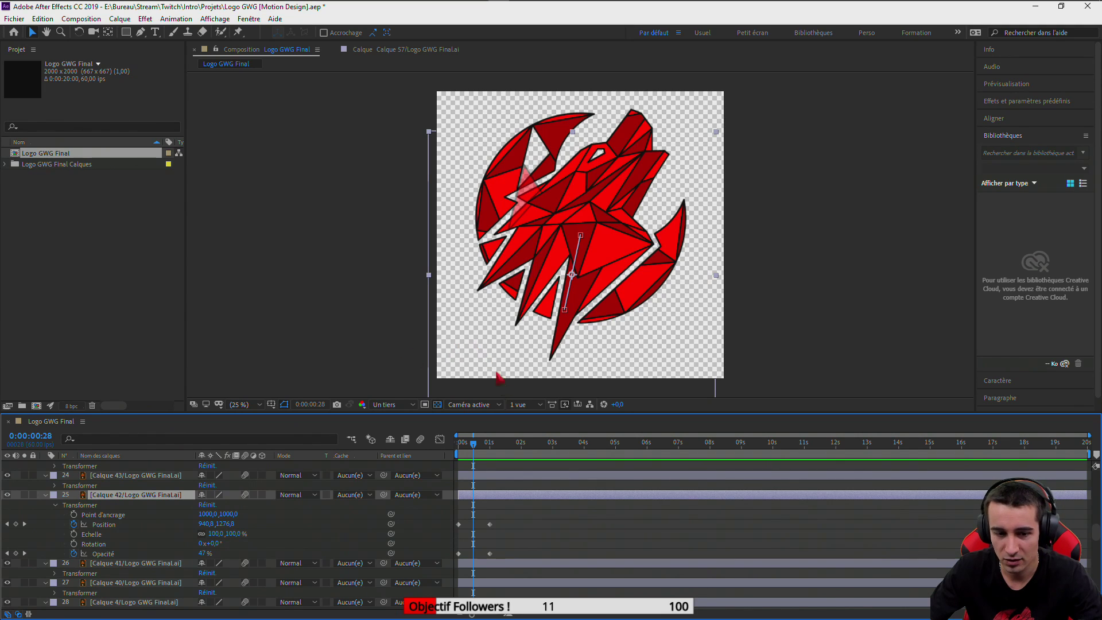
pyautogui.moveTo(474, 445); pyautogui.dragTo(459, 446)
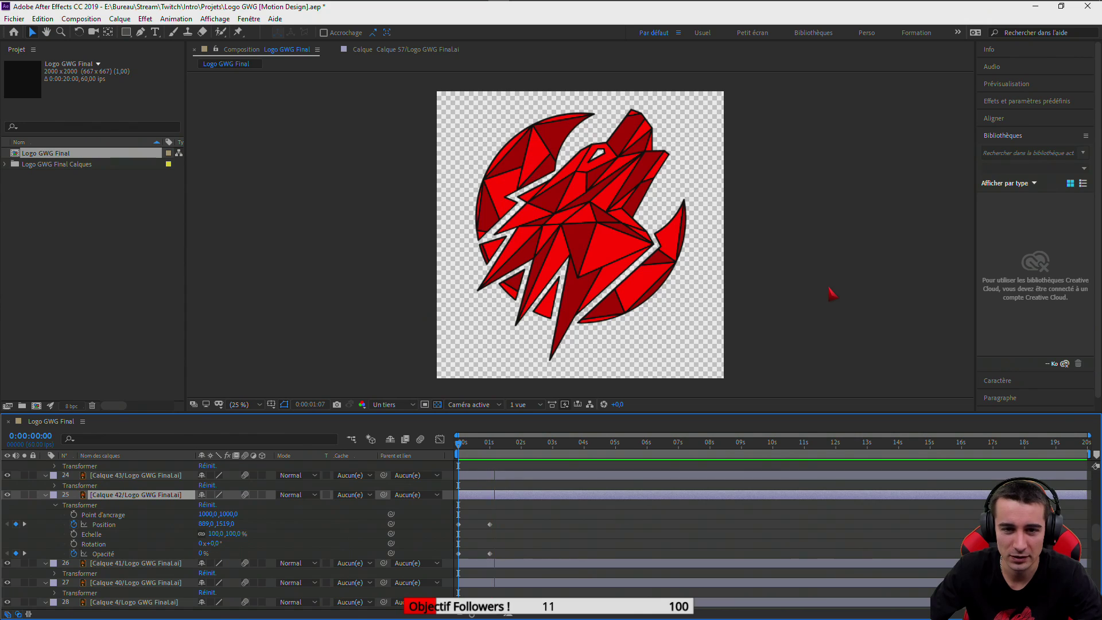
pyautogui.click(509, 446)
pyautogui.moveTo(508, 450)
pyautogui.mouseDown()
pyautogui.moveTo(454, 452)
pyautogui.moveTo(497, 450)
pyautogui.mouseUp()
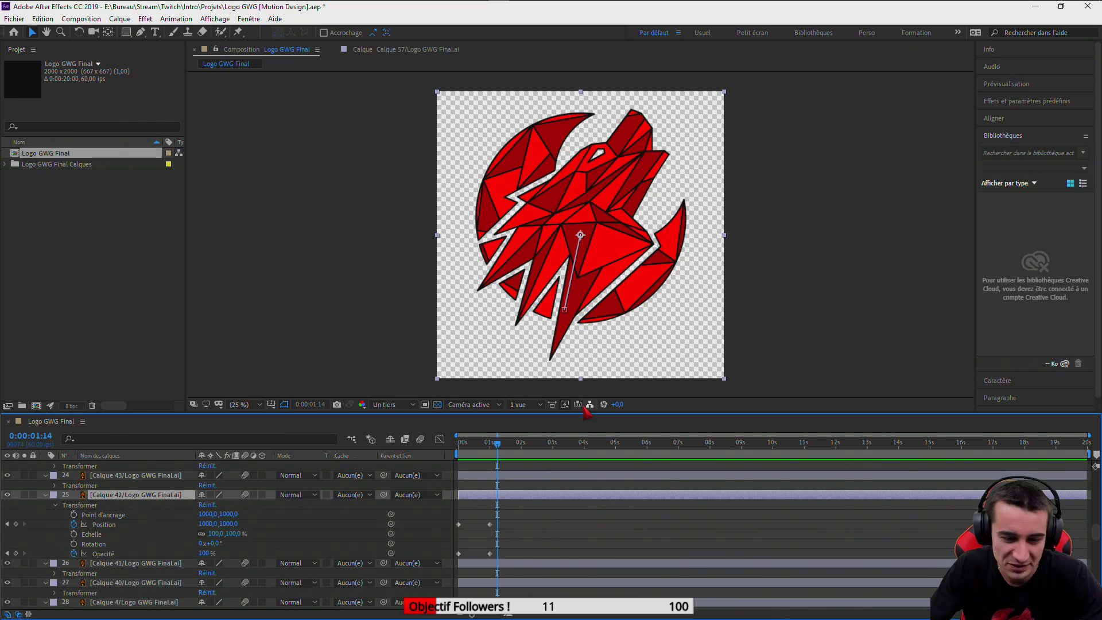
pyautogui.moveTo(512, 444); pyautogui.dragTo(401, 462)
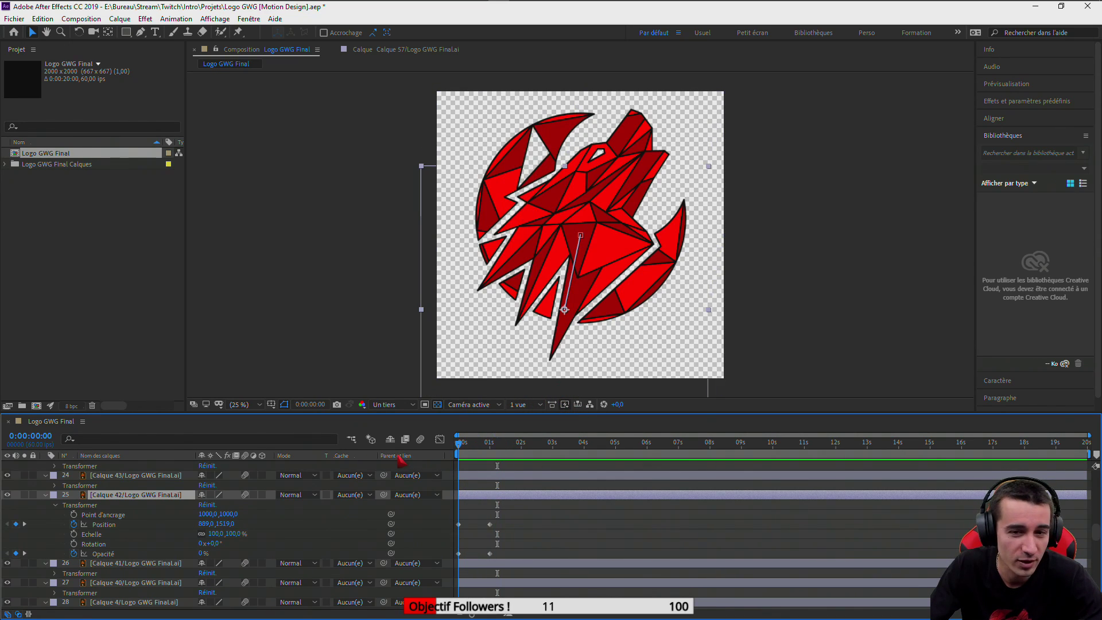
pyautogui.moveTo(763, 7)
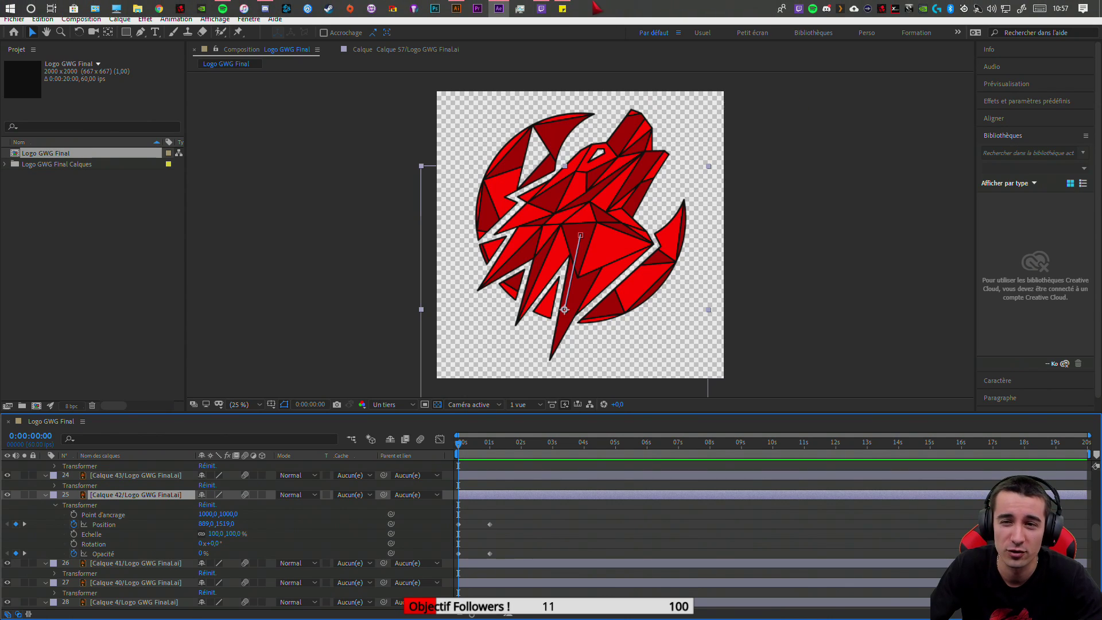
pyautogui.moveTo(462, 447); pyautogui.dragTo(439, 468)
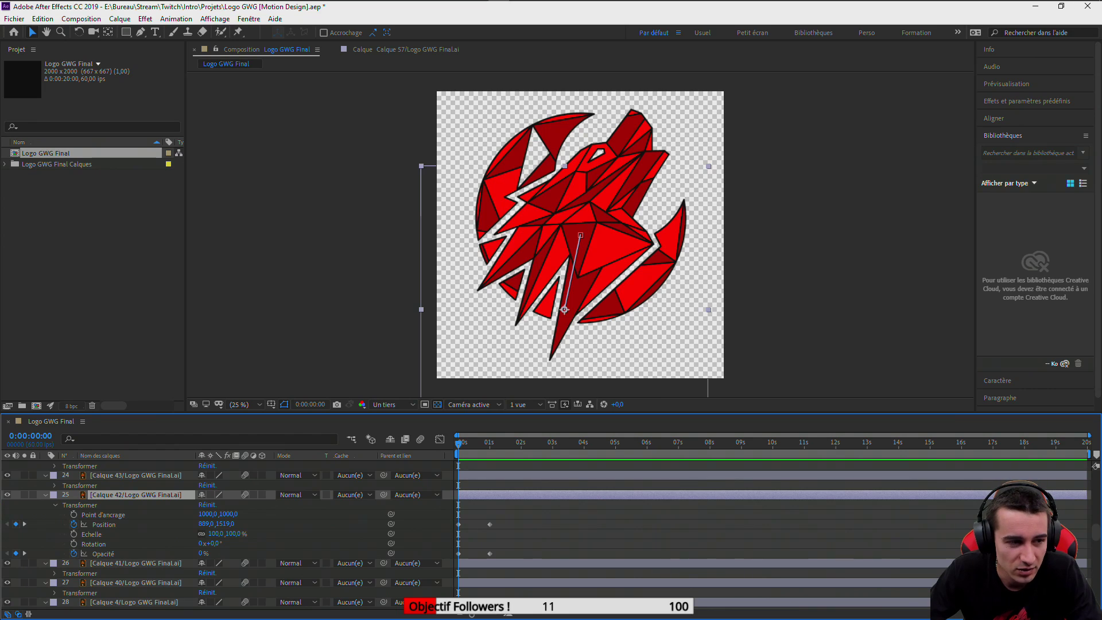
# Collapse Calque 42's transform properties, consult the Pense-bête layer list, and toggle the layer's visibility off and on to identify its piece
pyautogui.click(55, 505)
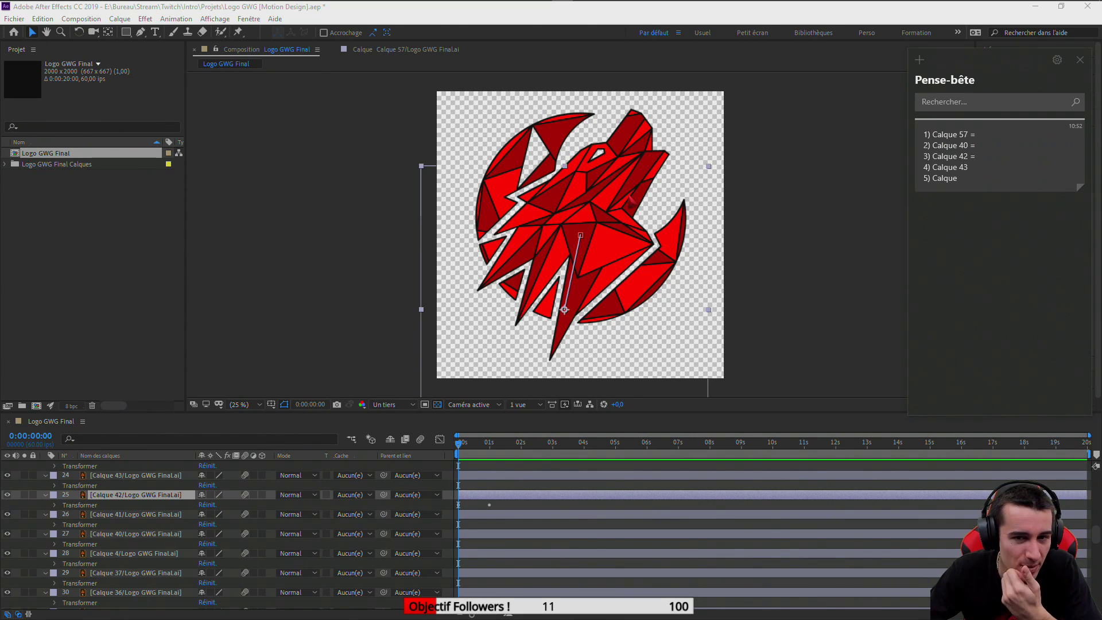
pyautogui.click(550, 170)
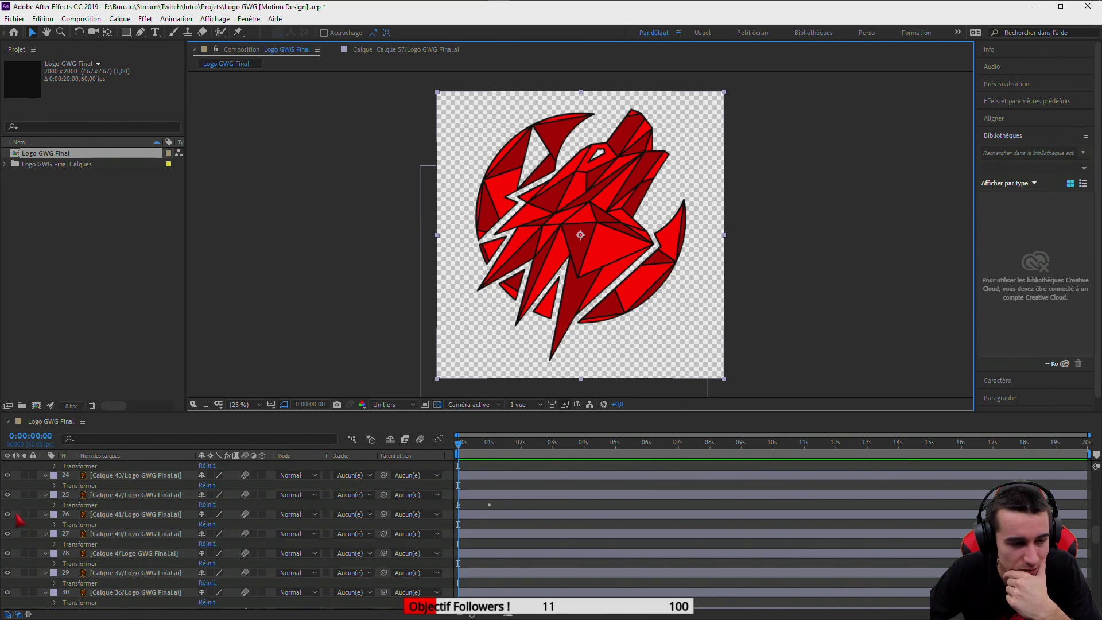
pyautogui.click(9, 494)
pyautogui.click(8, 495)
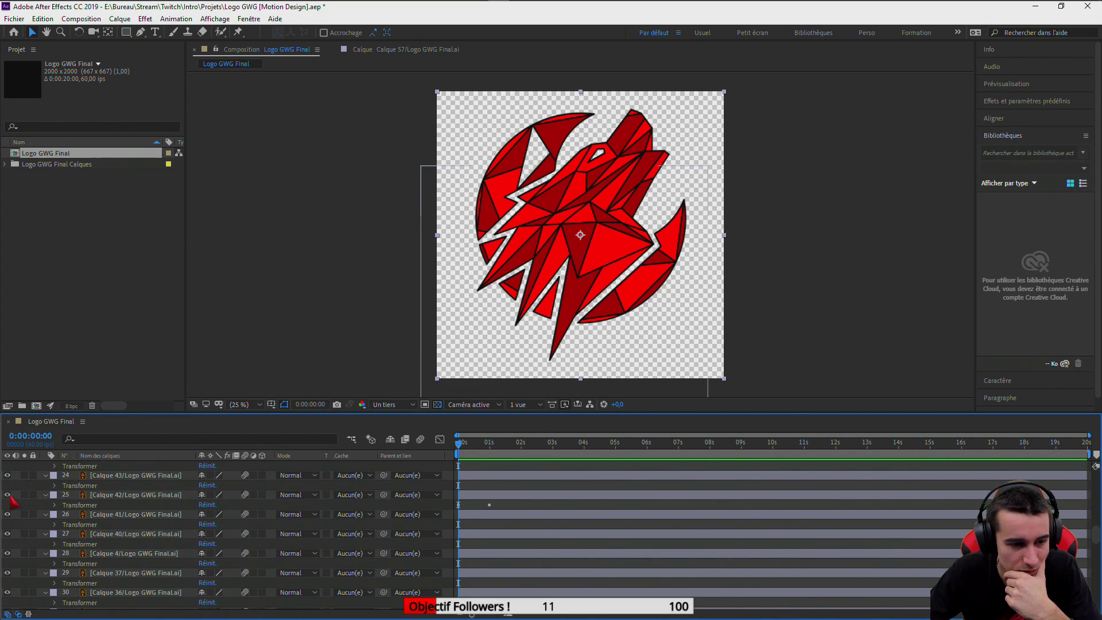
# Reset Calque 42's transform properties and play the animation from the start to check the piece
pyautogui.click(46, 496)
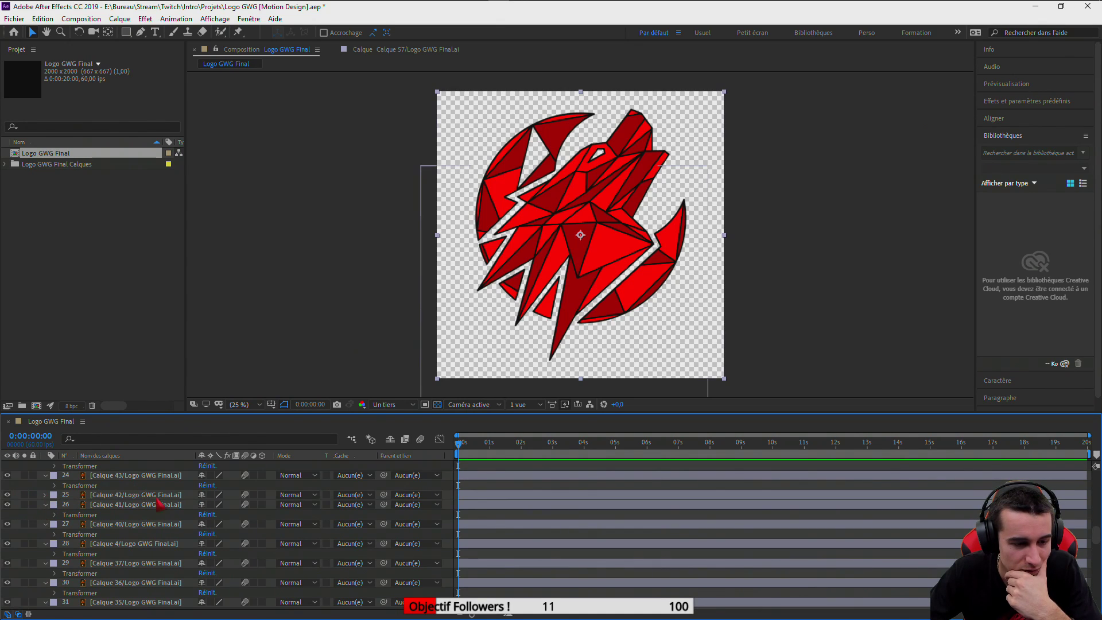
pyautogui.click(46, 495)
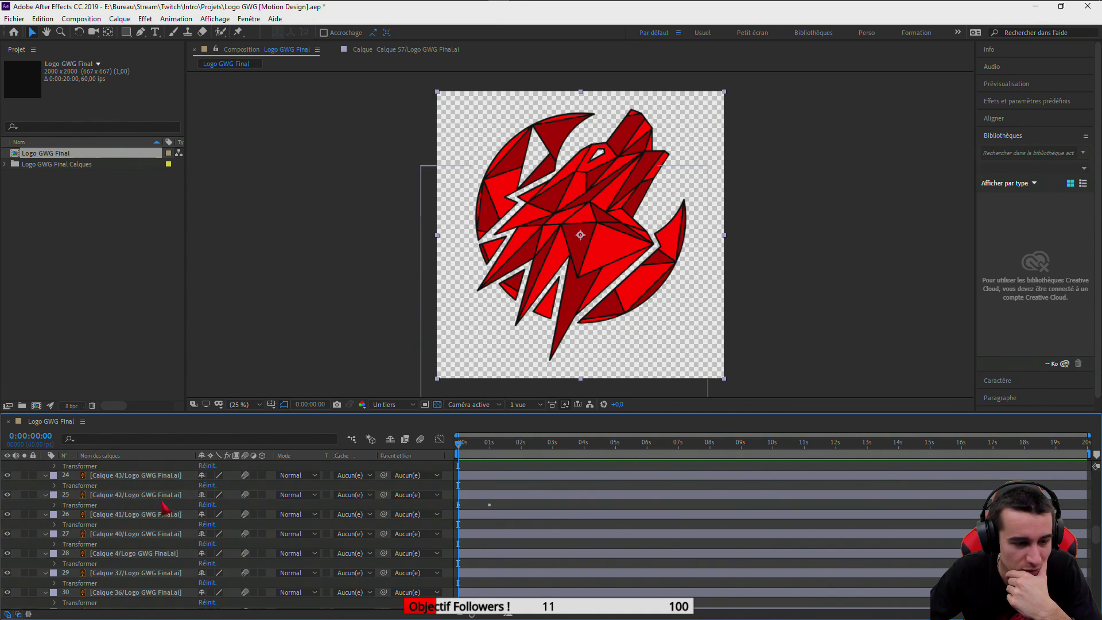
pyautogui.click(208, 504)
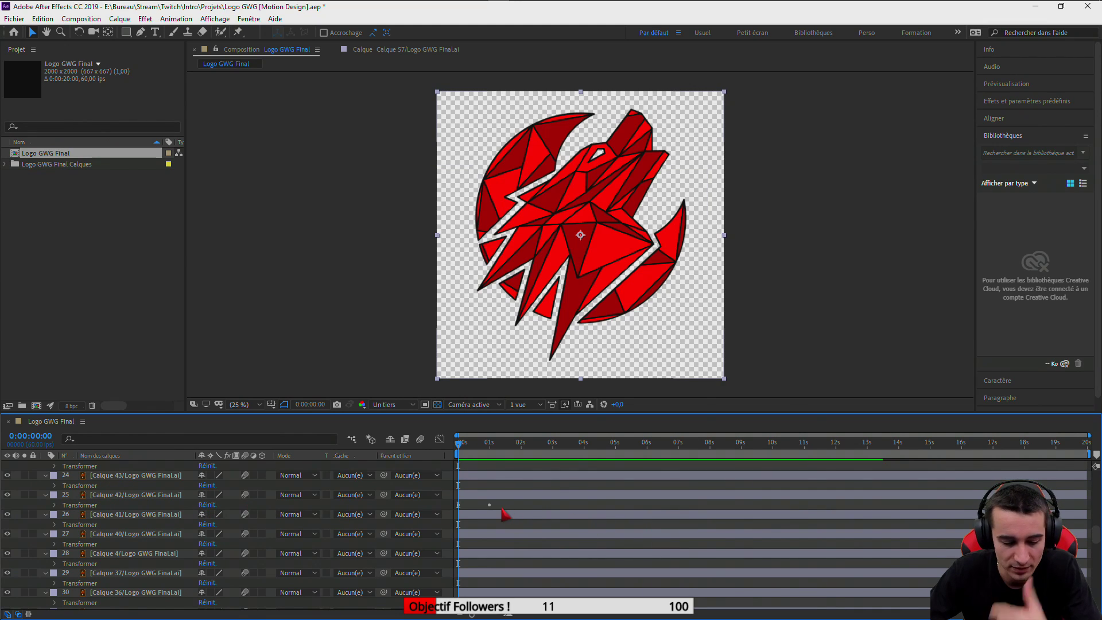
pyautogui.press('space')
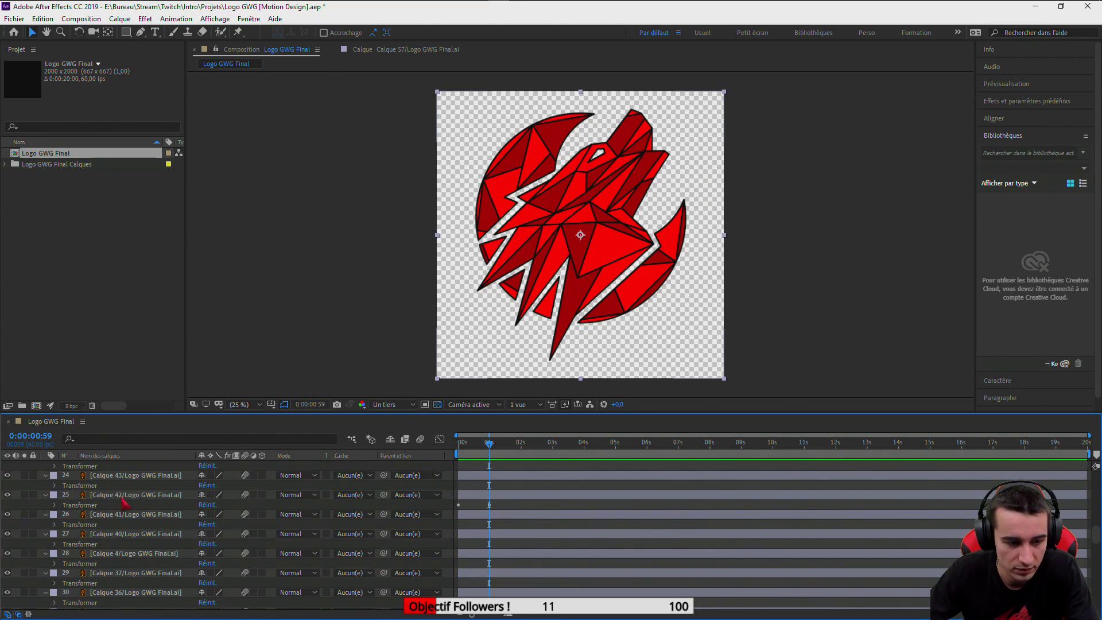
# Remove Calque 42's position and opacity animation keyframes and return the playhead to 0:00:00:00
pyautogui.click(56, 505)
pyautogui.click(86, 524)
pyautogui.click(74, 552)
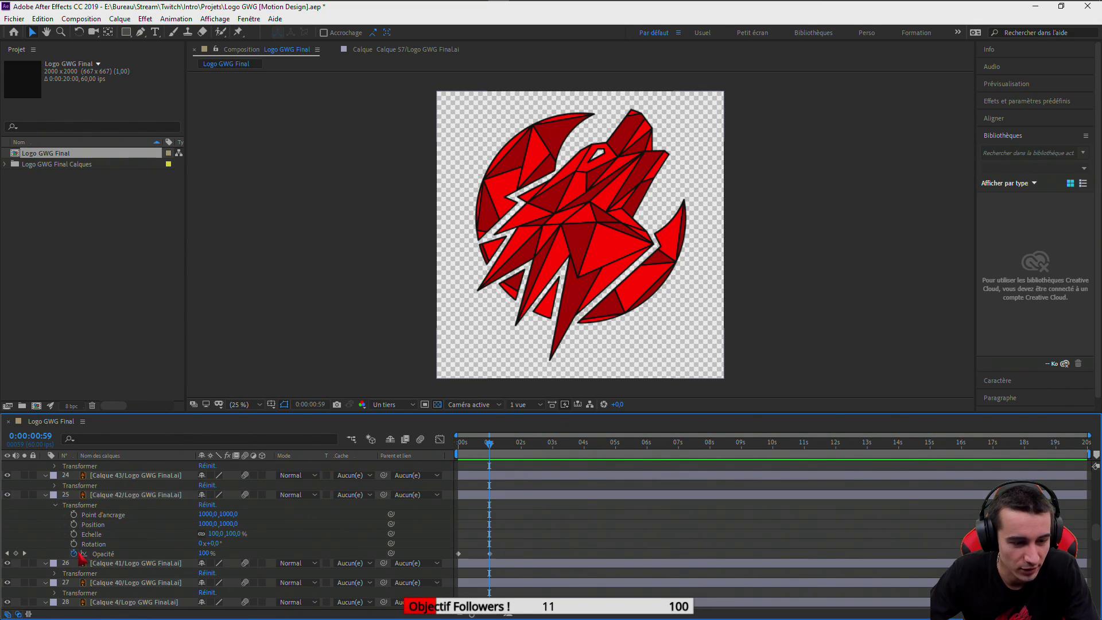
pyautogui.click(92, 553)
pyautogui.moveTo(492, 451); pyautogui.dragTo(353, 459)
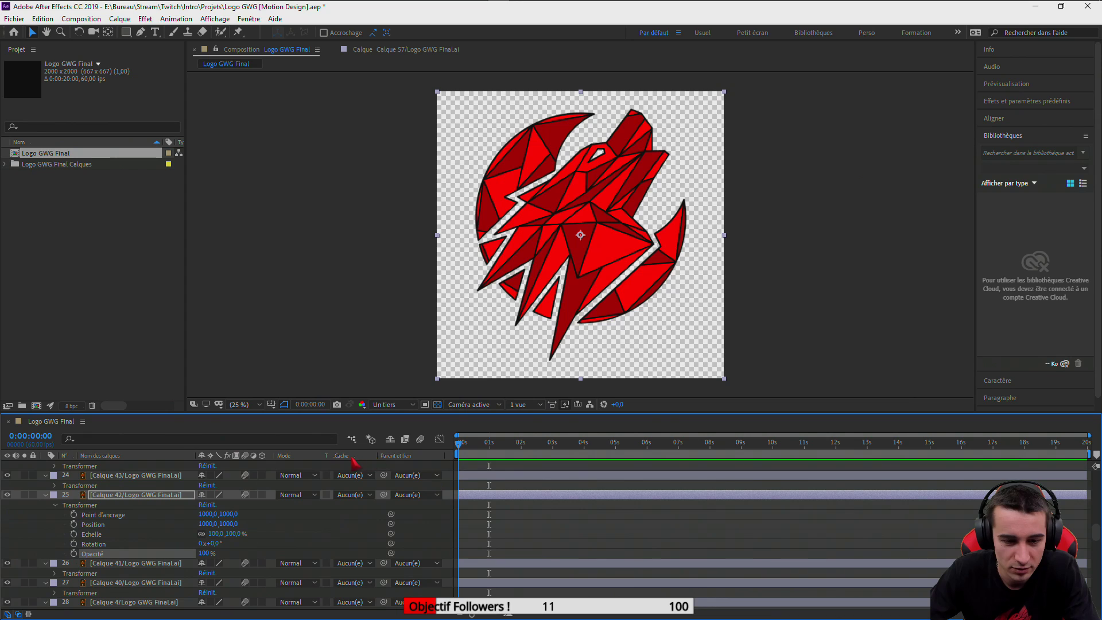
pyautogui.moveTo(824, 7)
pyautogui.click(1082, 8)
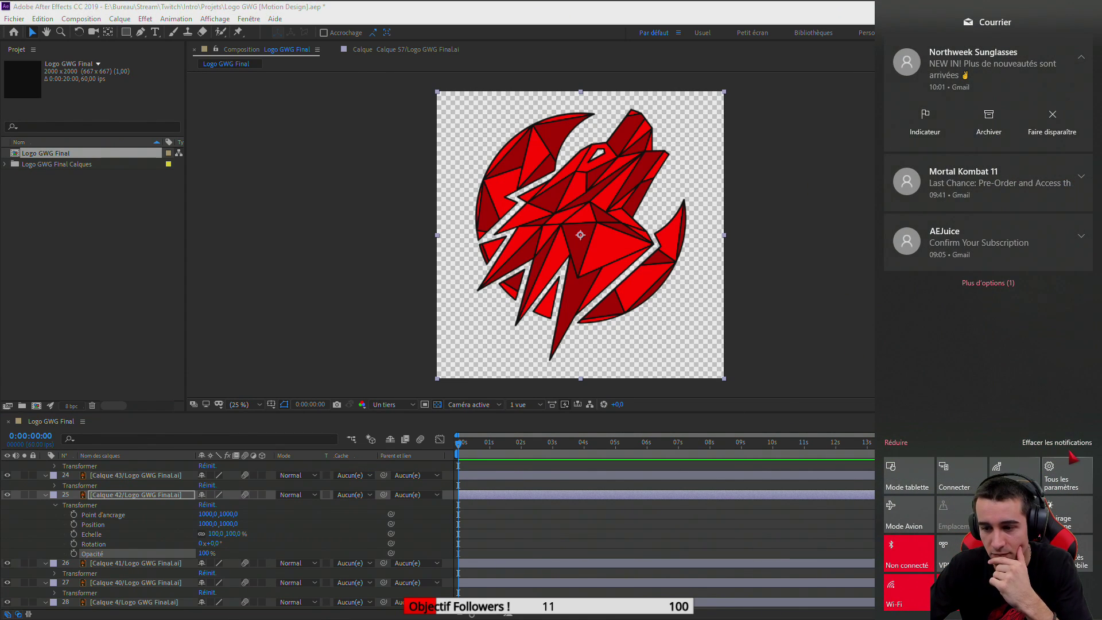
pyautogui.click(841, 291)
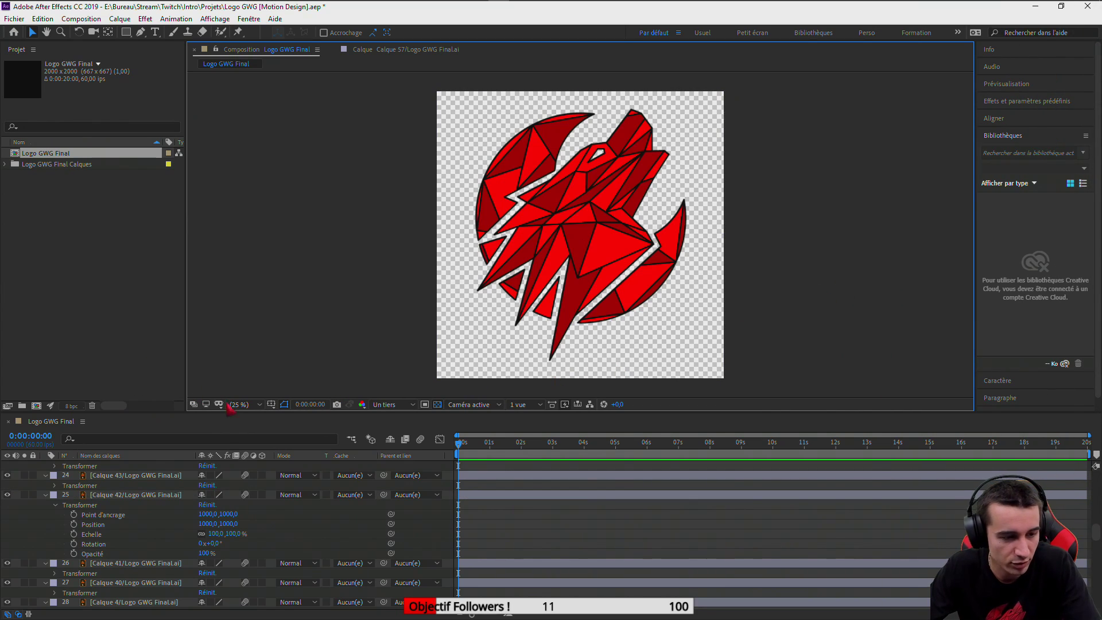
# Collapse Calque 42's transform properties and toggle the visibility of Calque 42 and Calque 41 to identify their pieces
pyautogui.click(55, 506)
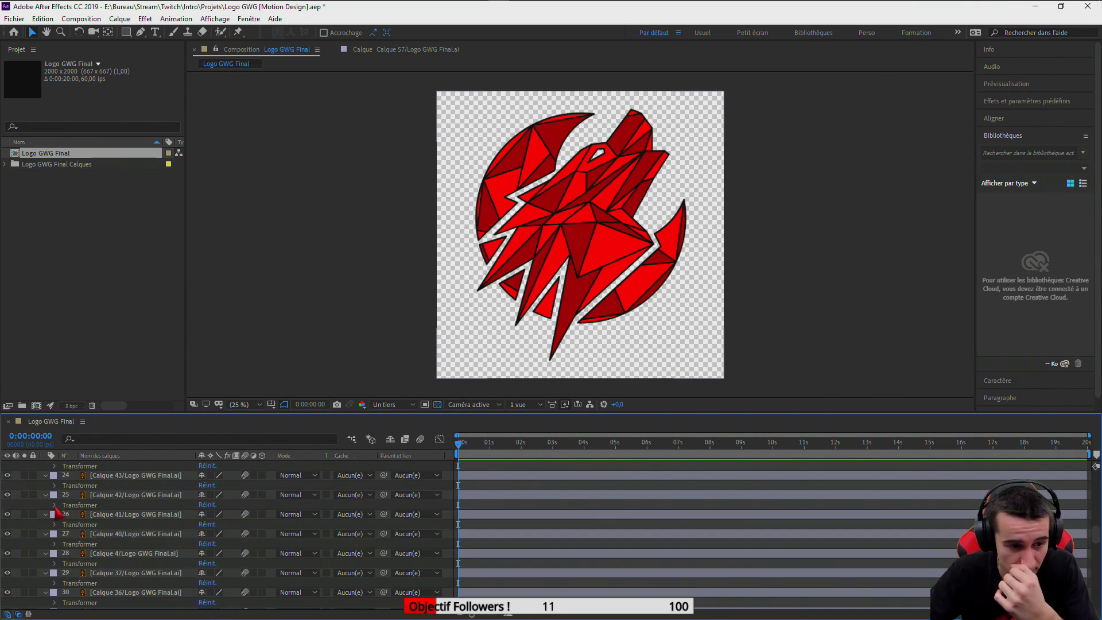
pyautogui.click(7, 495)
pyautogui.click(7, 495)
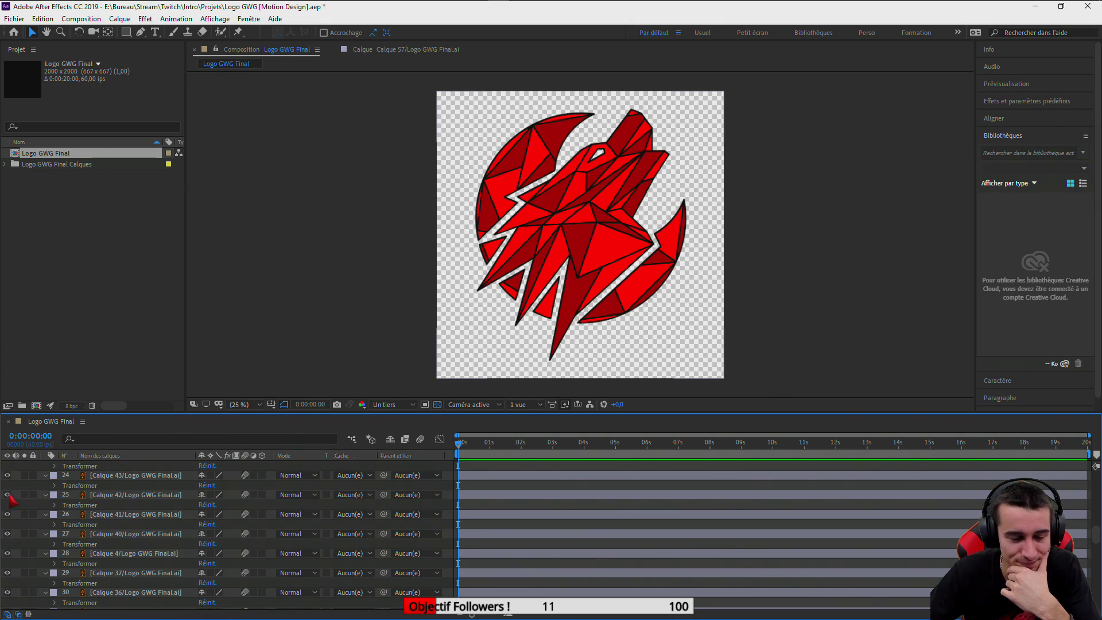
pyautogui.click(7, 514)
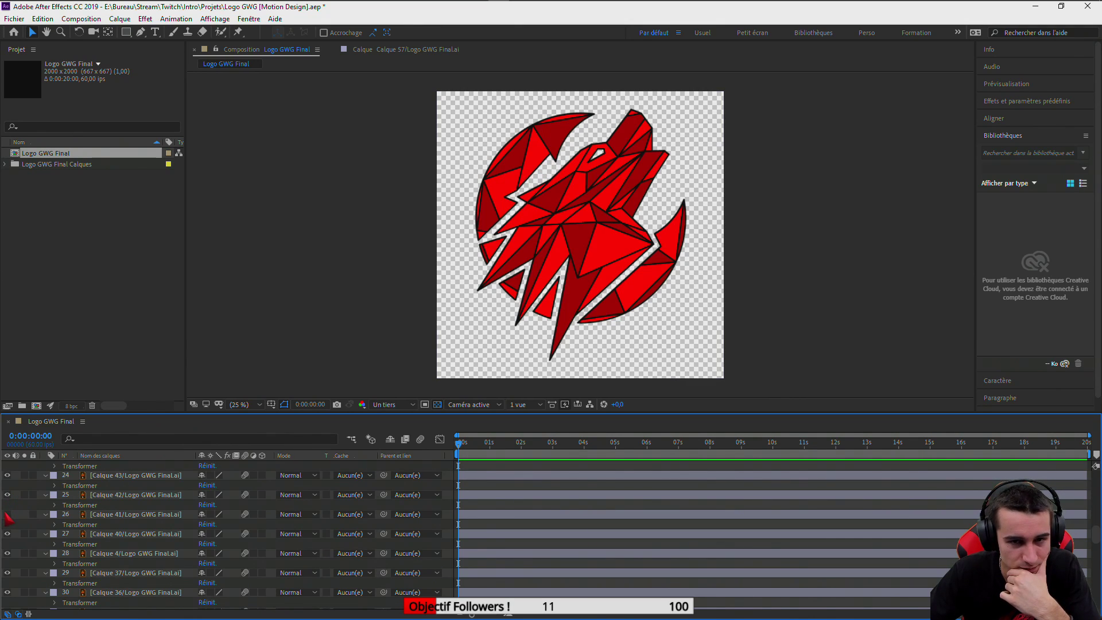
pyautogui.click(7, 514)
# Record Calque 41 as item 4 in the Pense-bête layer list, return to After Effects and save the project
pyautogui.hotkey('alt', 'Tab')
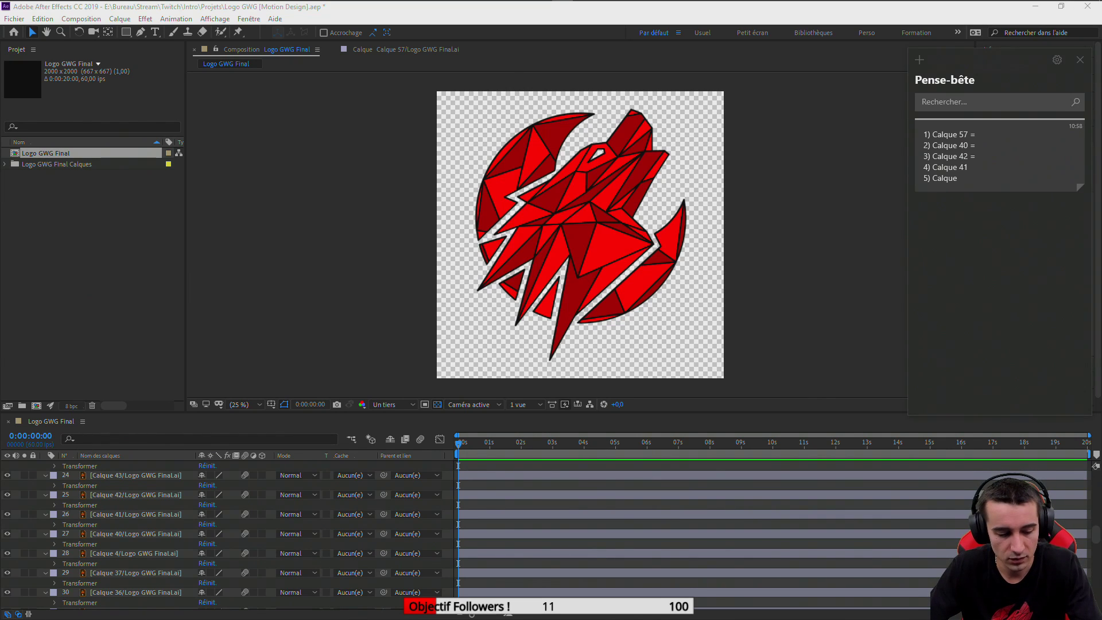
pyautogui.click(260, 346)
pyautogui.hotkey('ctrl', 's')
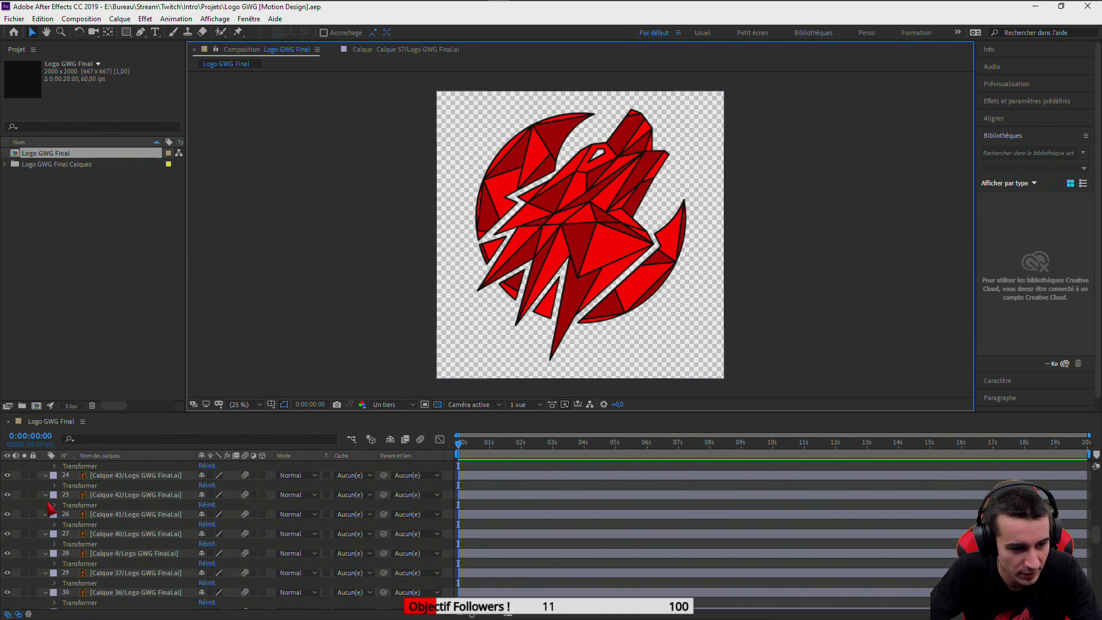
# Toggle Calque 43's visibility repeatedly to identify its piece, and record Calque 43 as item 5 in the Pense-bête list
pyautogui.click(8, 475)
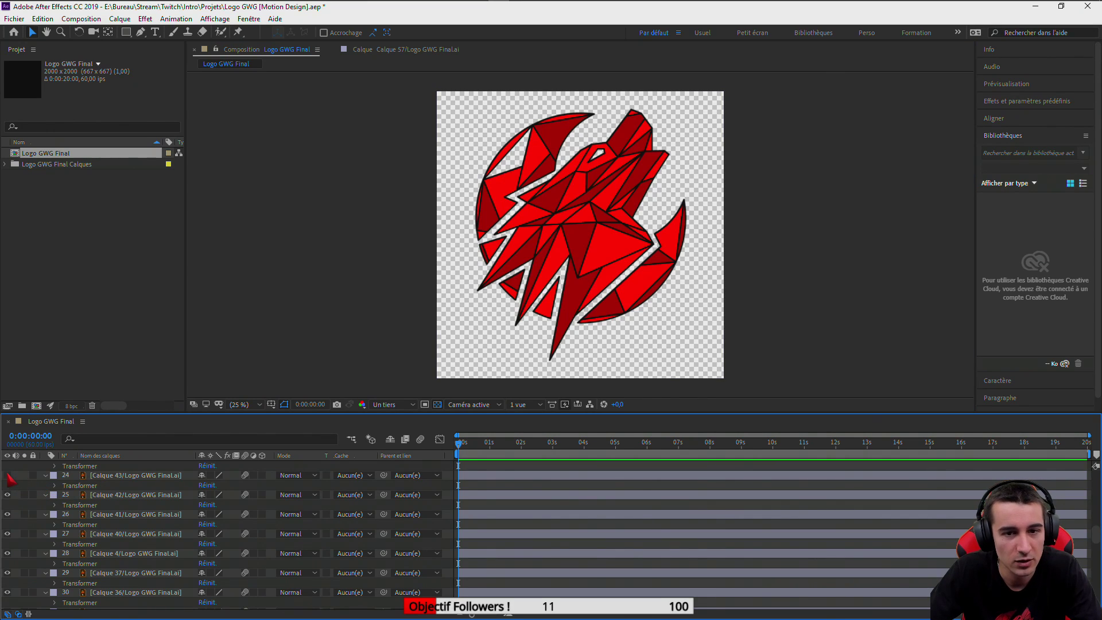
pyautogui.click(7, 475)
pyautogui.click(7, 475)
pyautogui.click(8, 475)
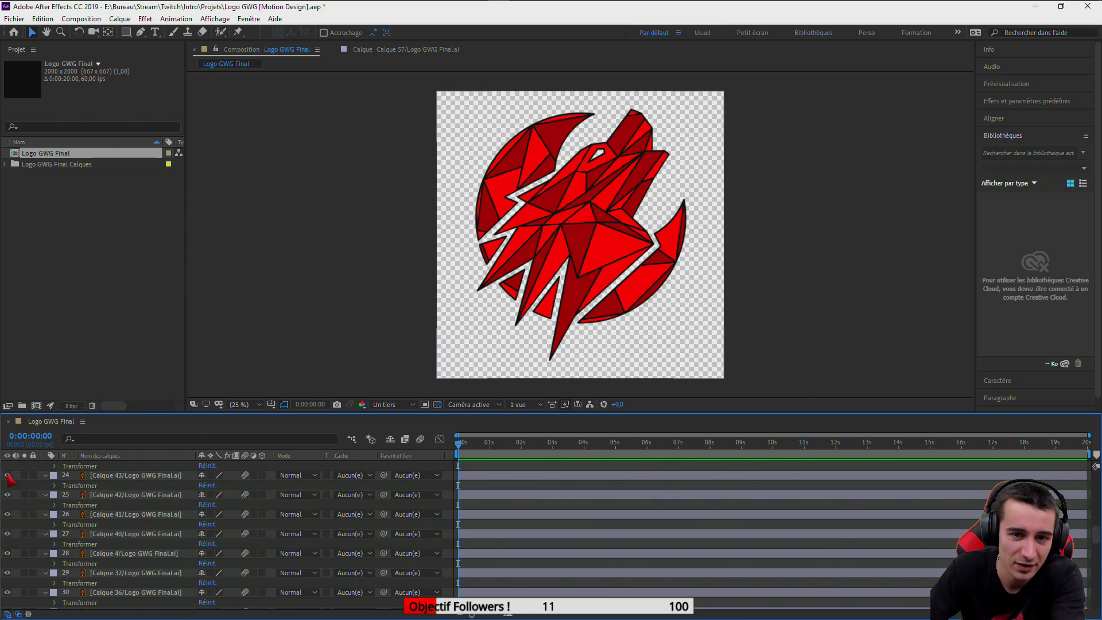
pyautogui.click(7, 475)
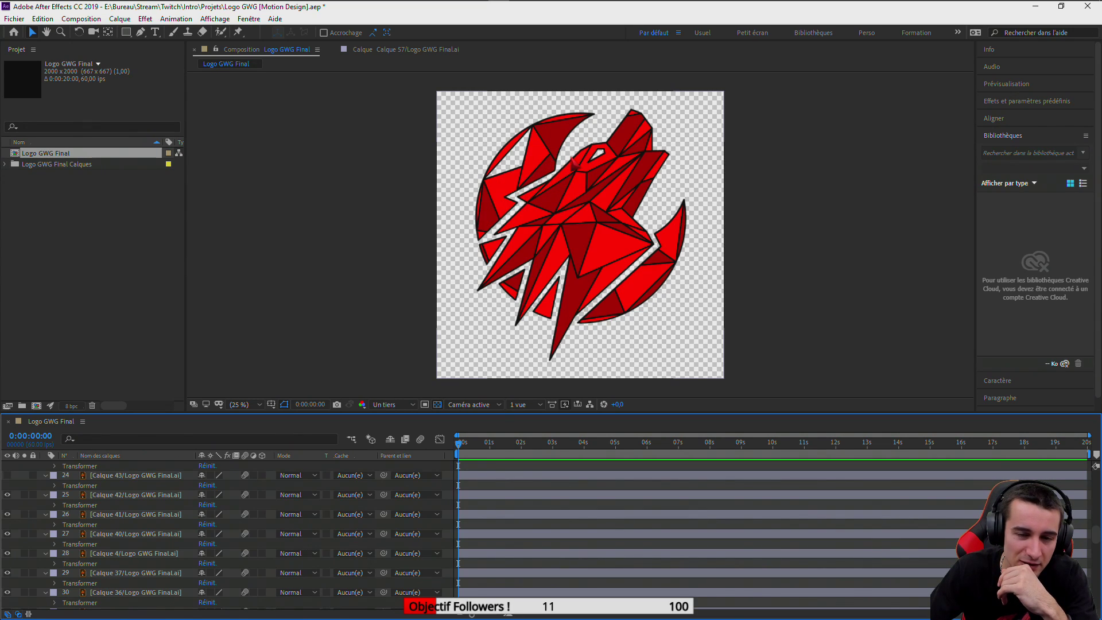
pyautogui.click(8, 475)
pyautogui.click(7, 475)
pyautogui.click(8, 475)
pyautogui.click(8, 475)
pyautogui.click(8, 475)
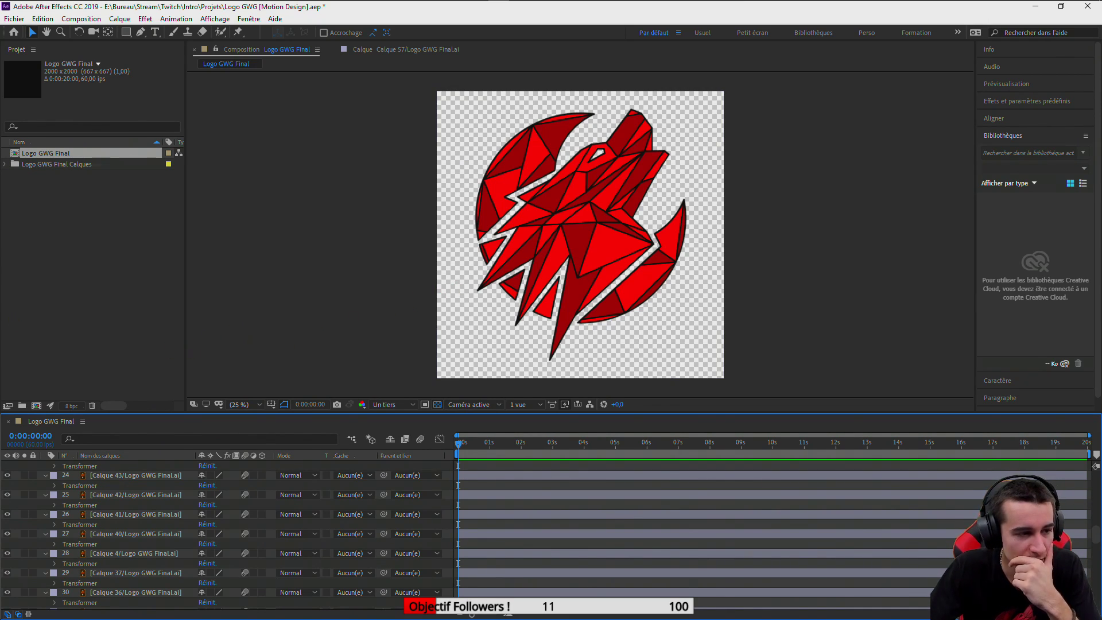
pyautogui.hotkey('alt', 'Tab')
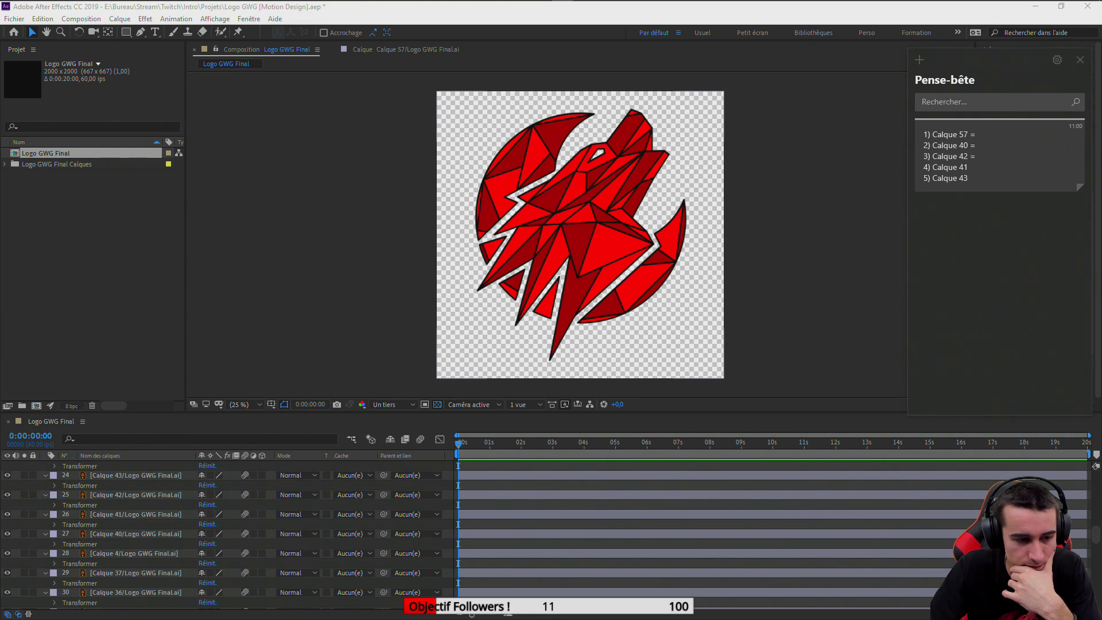
# Check layers above Calque 43, then select the crescent's thin outer-edge piece in Illustrator to identify its layer, and return to After Effects
pyautogui.scroll(3, 7, 502)
pyautogui.click(10, 518)
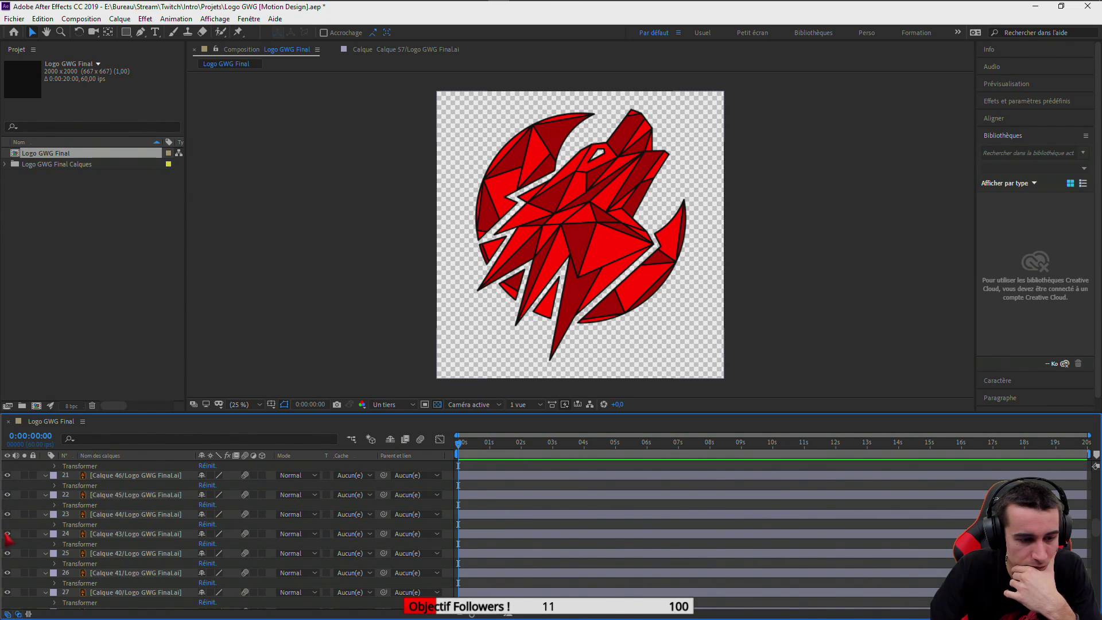
pyautogui.click(8, 495)
pyautogui.click(8, 495)
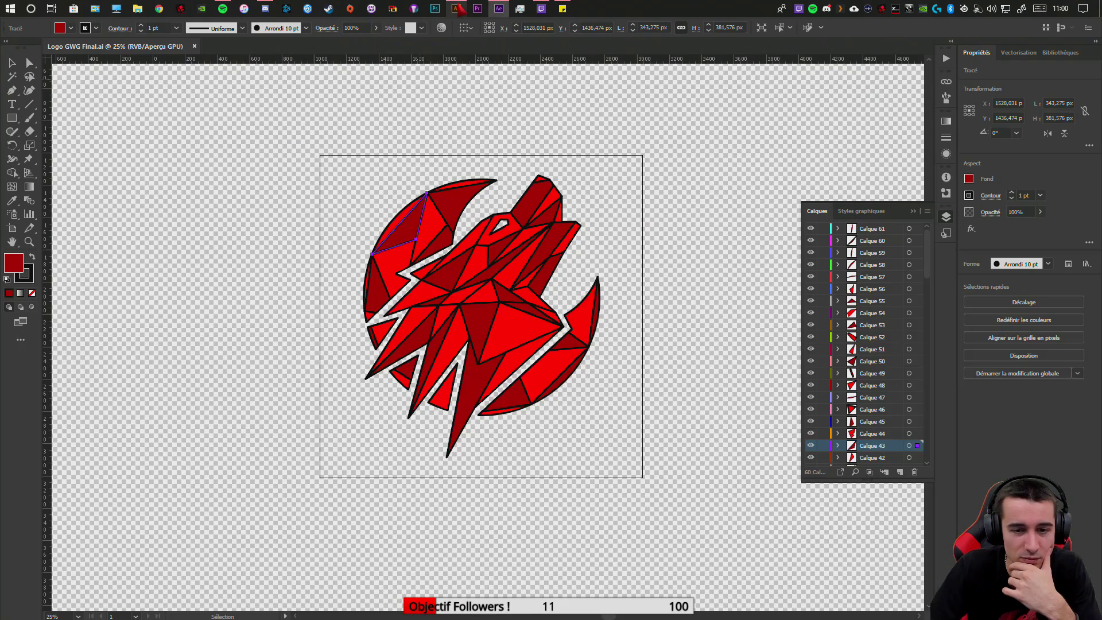
pyautogui.click(456, 8)
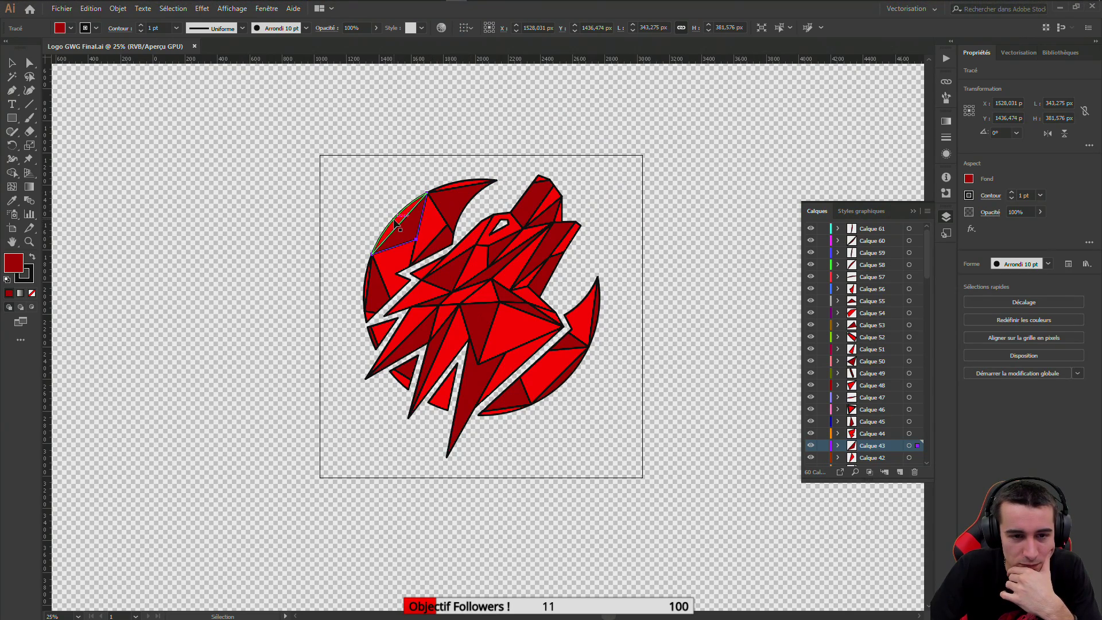
pyautogui.click(400, 225)
pyautogui.moveTo(202, 1)
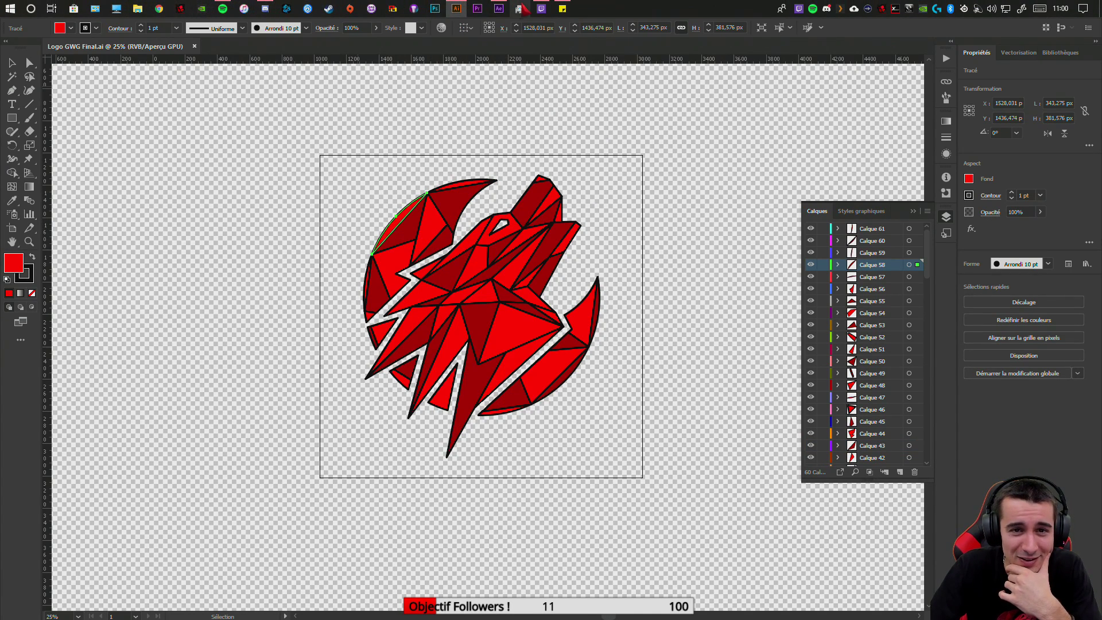
pyautogui.click(506, 9)
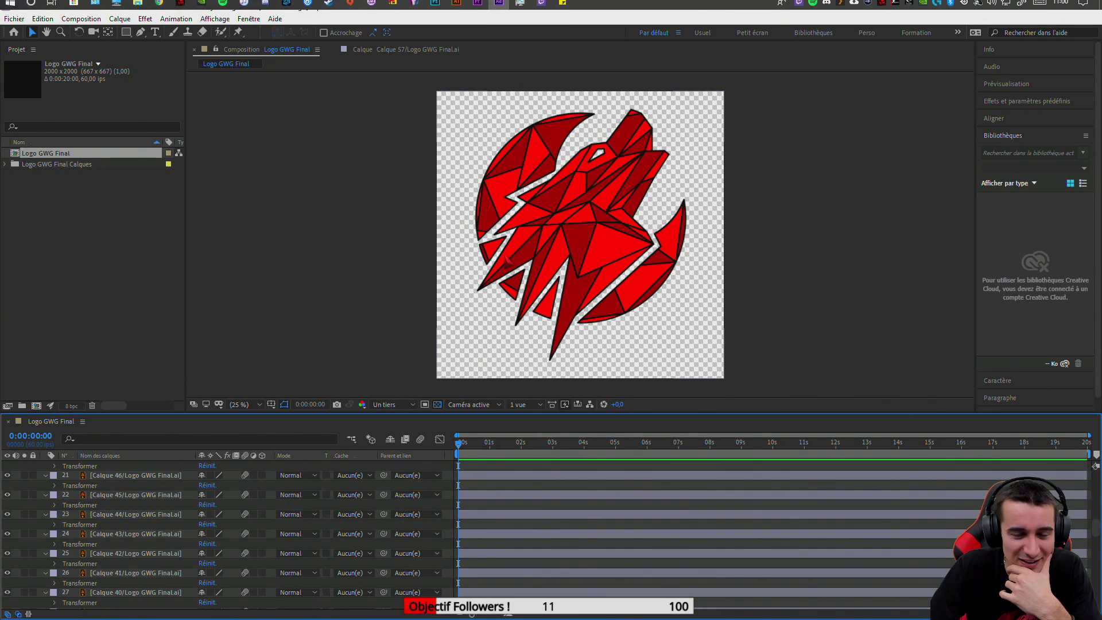
# Find Calque 58 in the timeline, toggle its visibility to check its piece, and consult the Pense-bête layer list
pyautogui.scroll(-5, 187, 525)
pyautogui.scroll(-5, 185, 524)
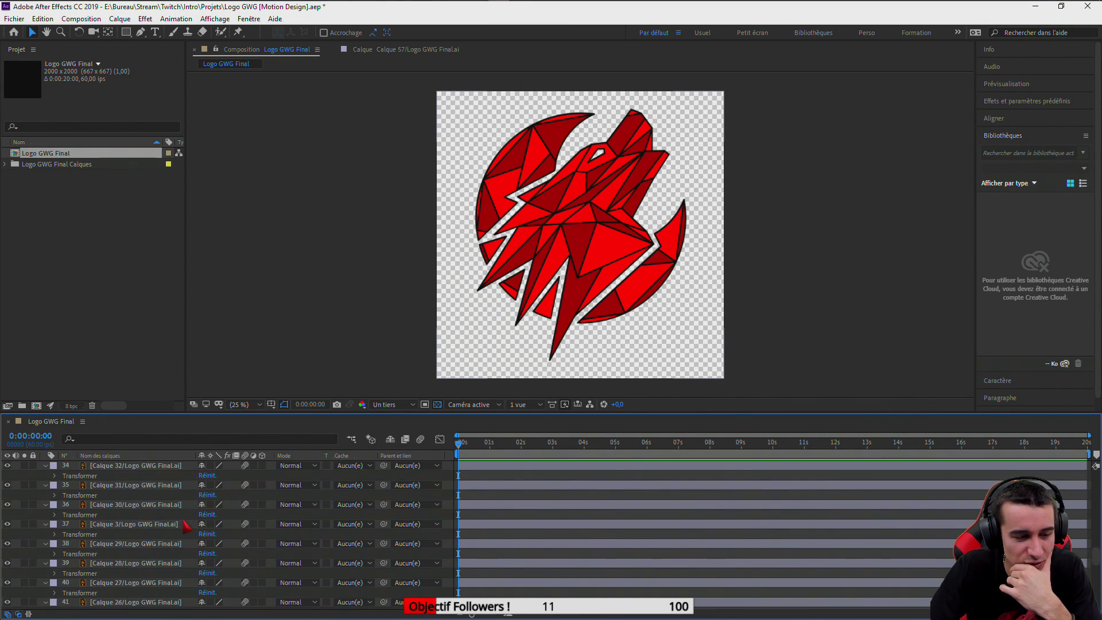
pyautogui.scroll(15, 186, 525)
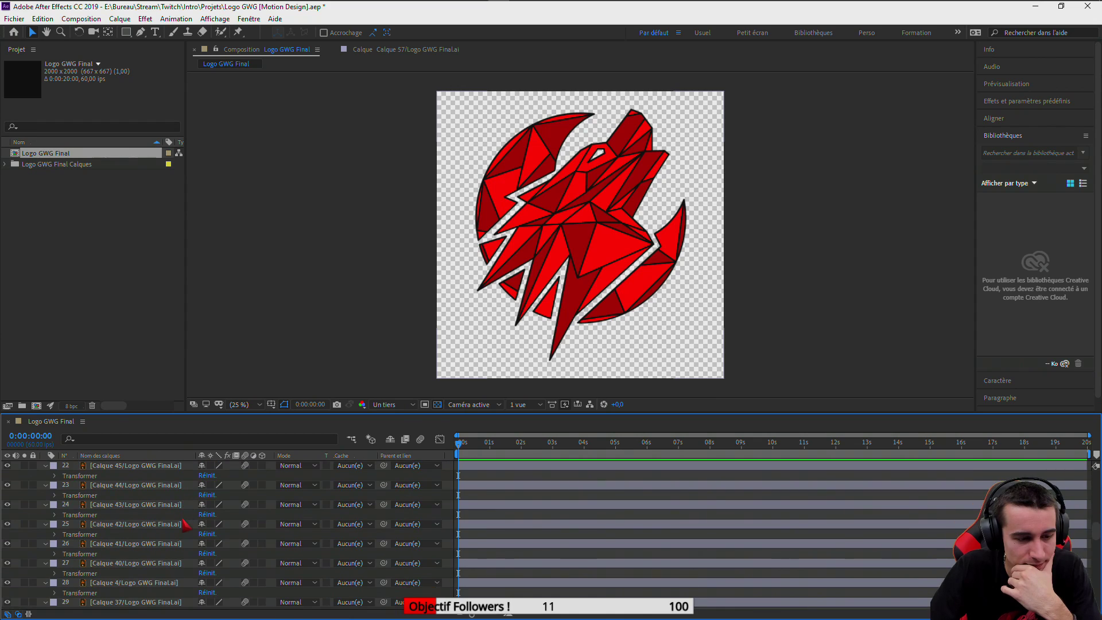
pyautogui.scroll(2, 186, 525)
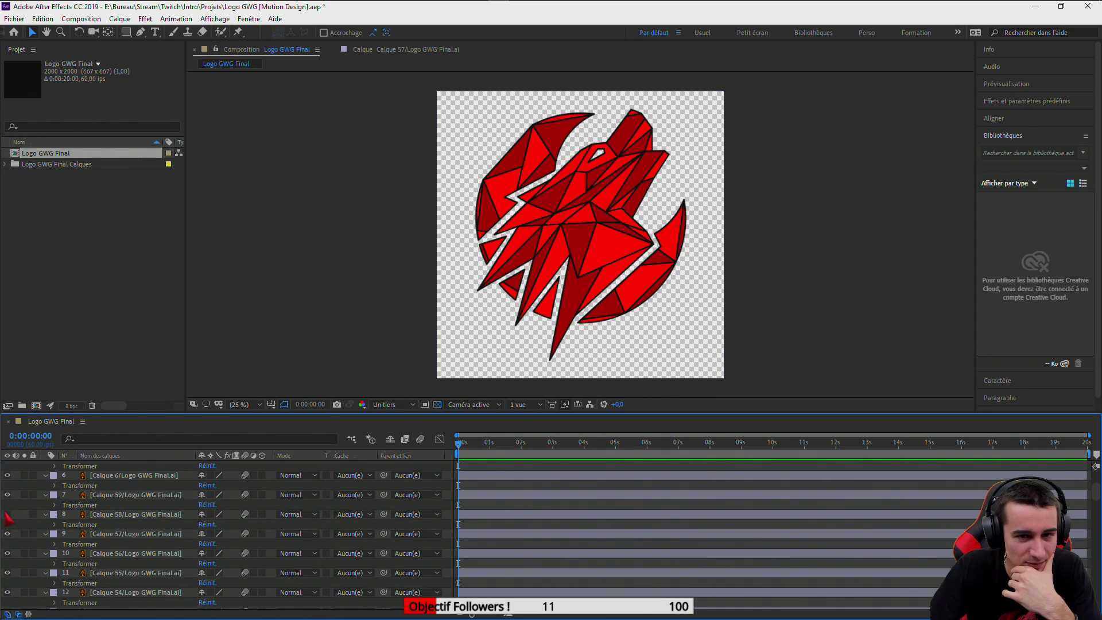
pyautogui.hotkey('alt', 'Tab')
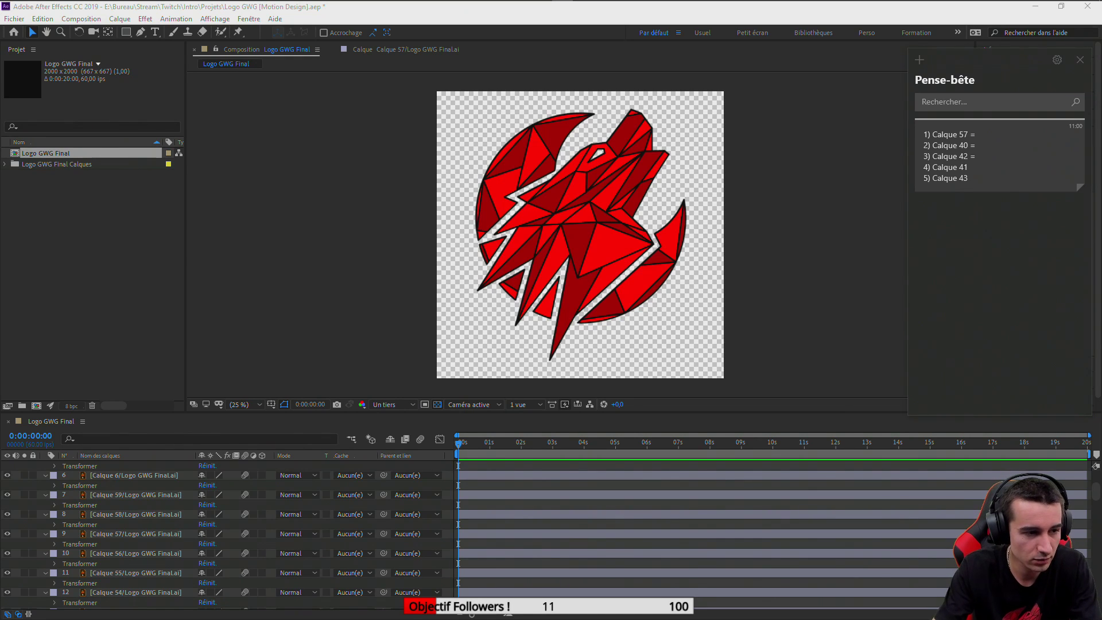
pyautogui.click(485, 201)
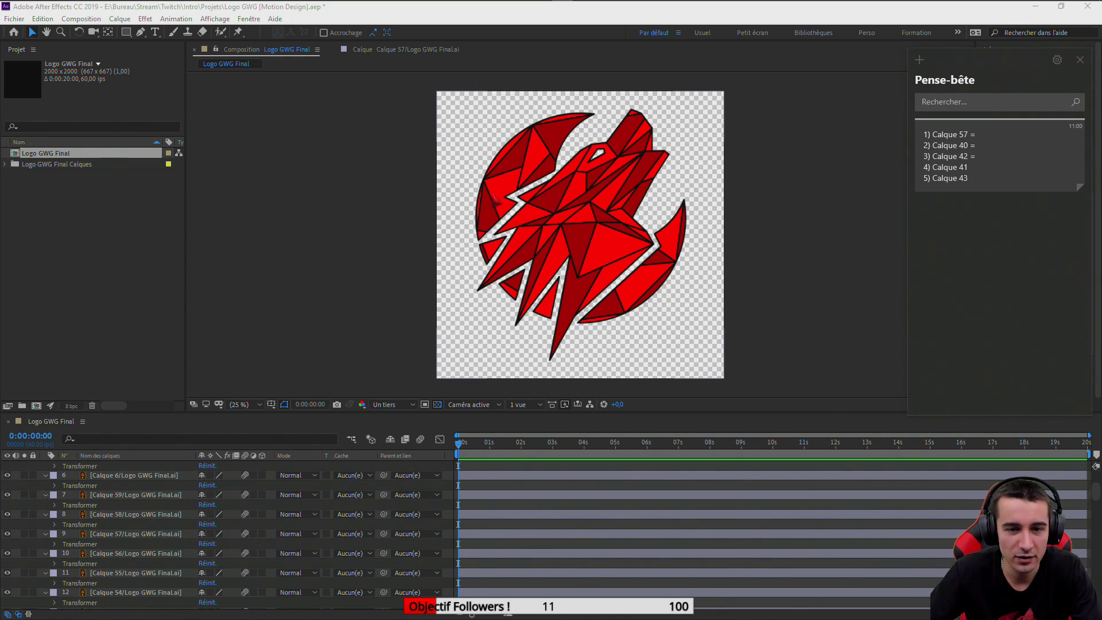
# Switch to Illustrator, select the crescent's bright red piece below the dark one to identify its layer, and return to After Effects
pyautogui.moveTo(427, 7)
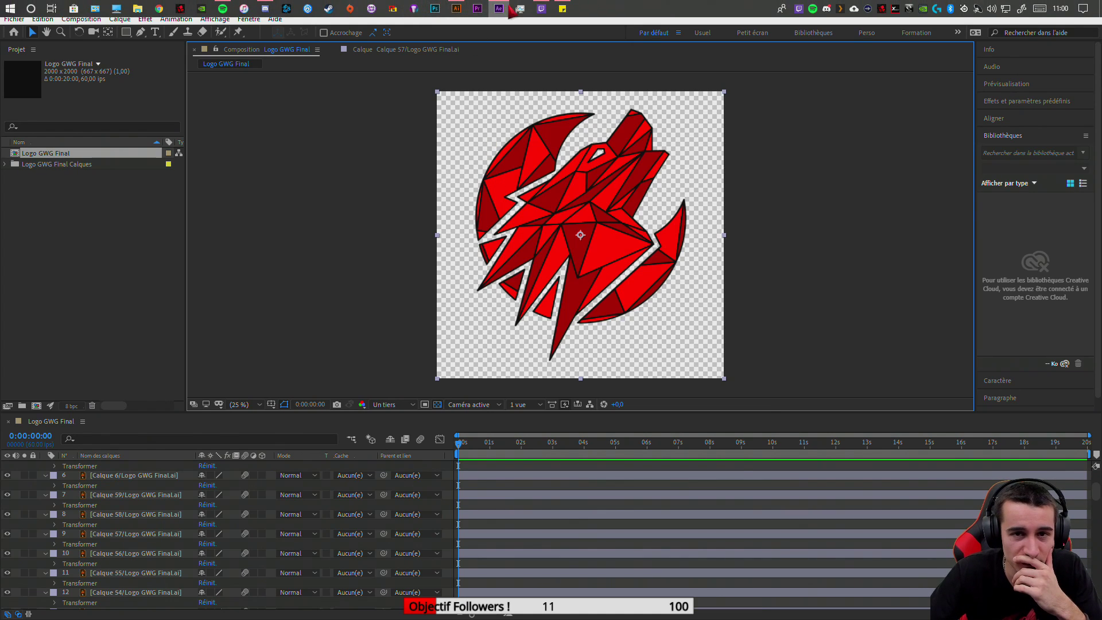
pyautogui.click(462, 9)
pyautogui.click(401, 254)
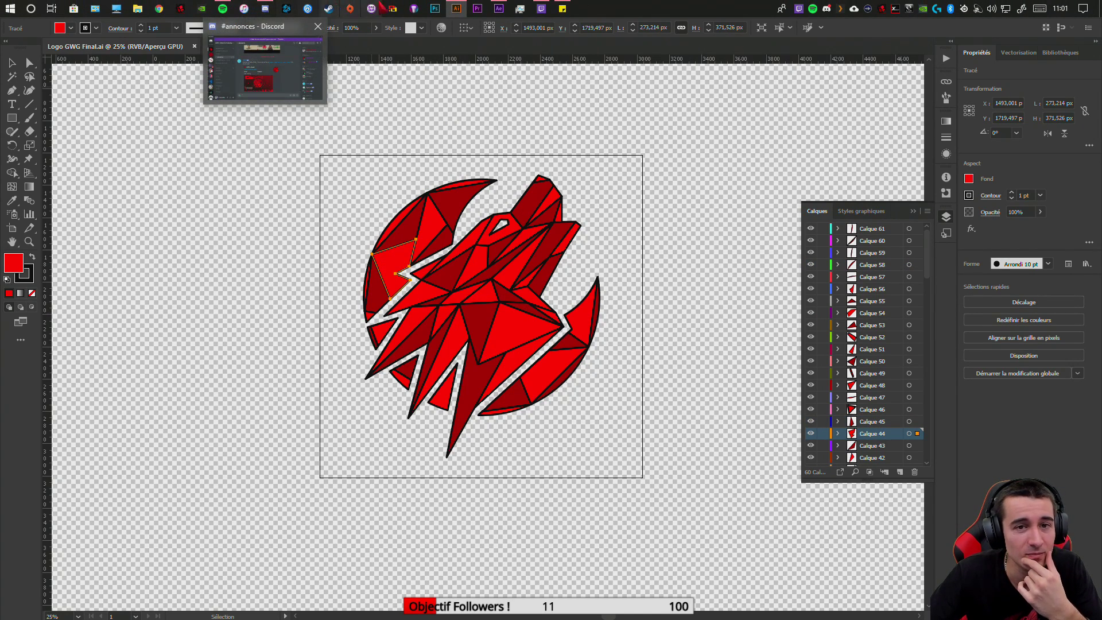
pyautogui.click(497, 9)
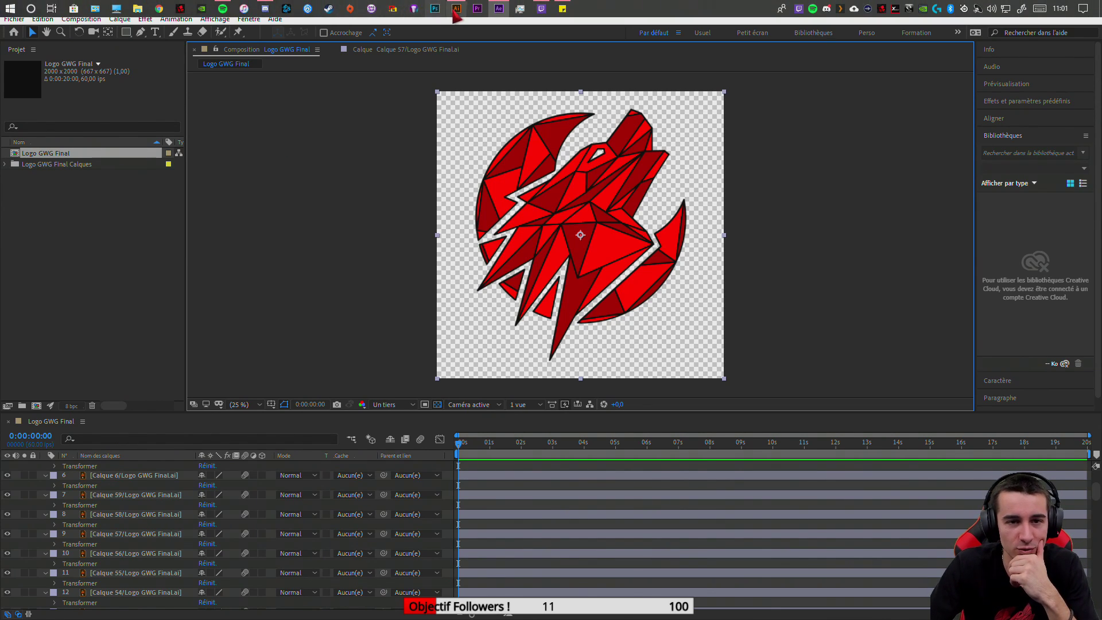
pyautogui.click(456, 10)
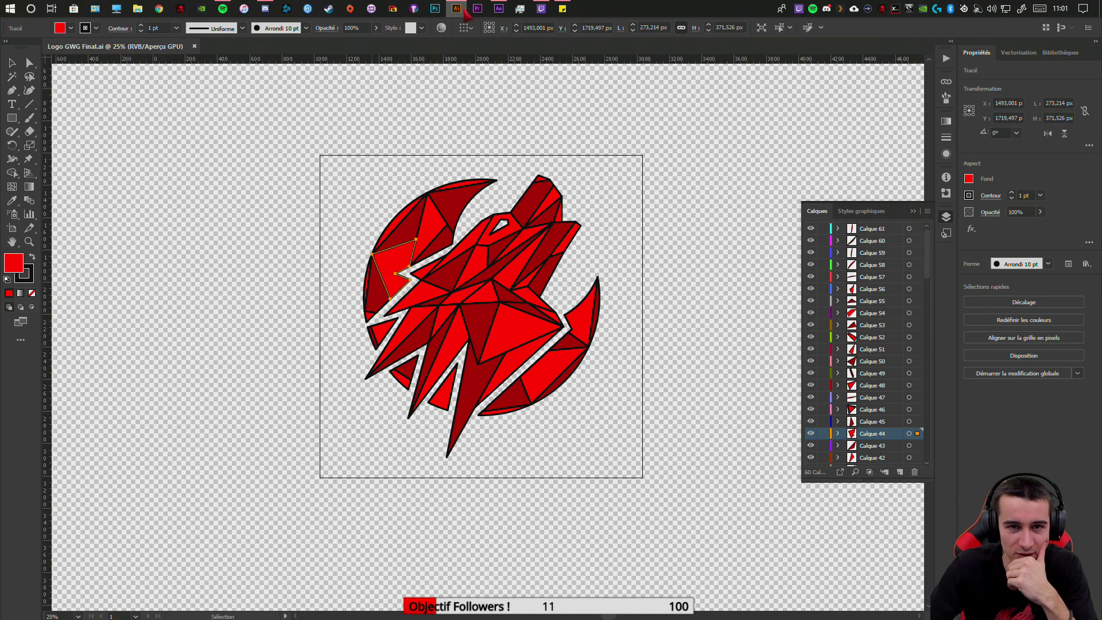
pyautogui.click(499, 9)
# Find Calque 44 in the timeline, check its piece through its visibility, and bring up the Pense-bête layer list
pyautogui.scroll(-5, 80, 539)
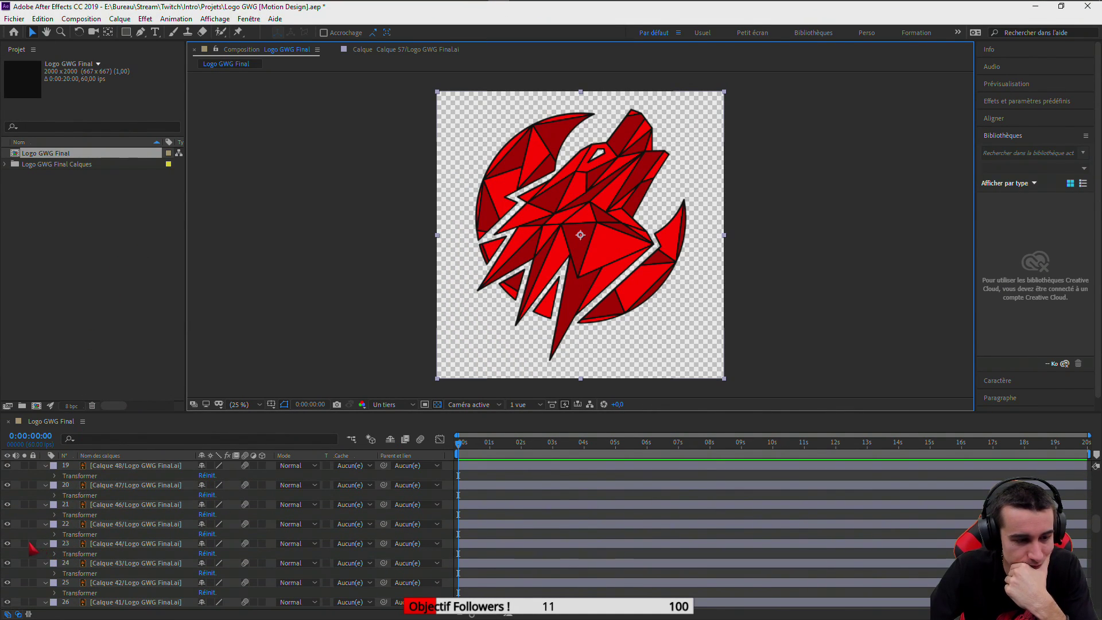
pyautogui.click(3, 546)
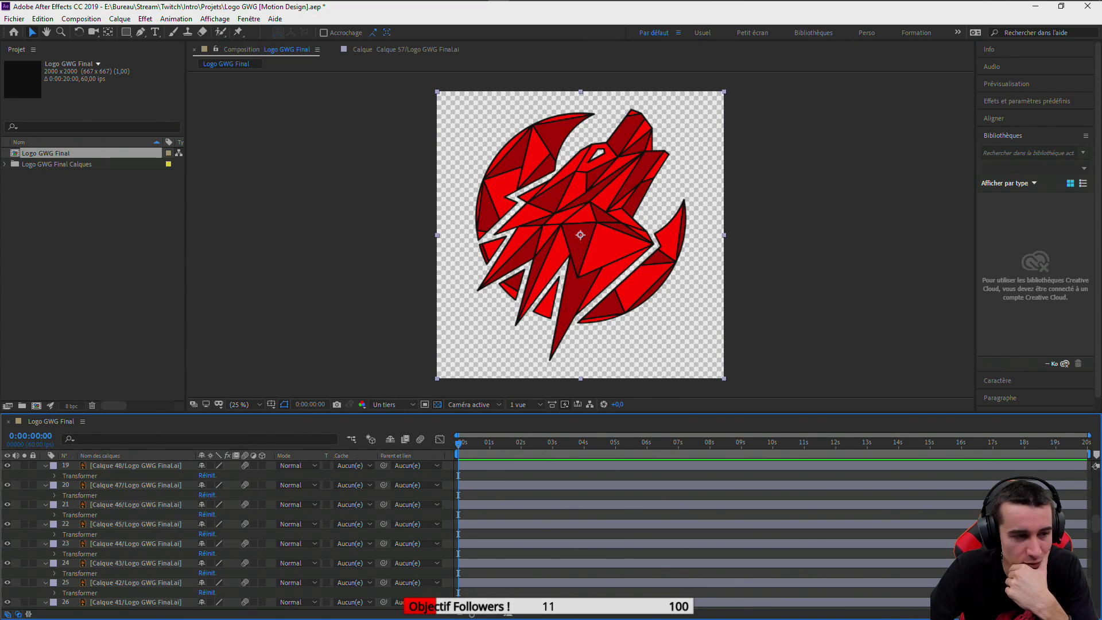
pyautogui.hotkey('alt', 'Tab')
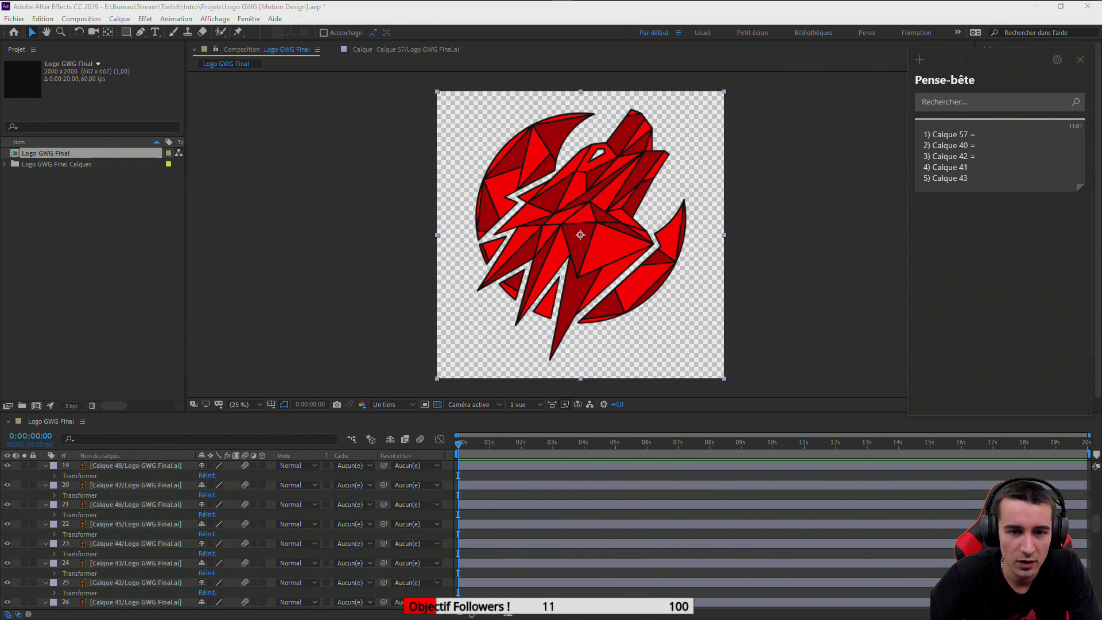
# Switch to Illustrator and select the dark piece on the crescent's left edge to identify its layer
pyautogui.click(490, 208)
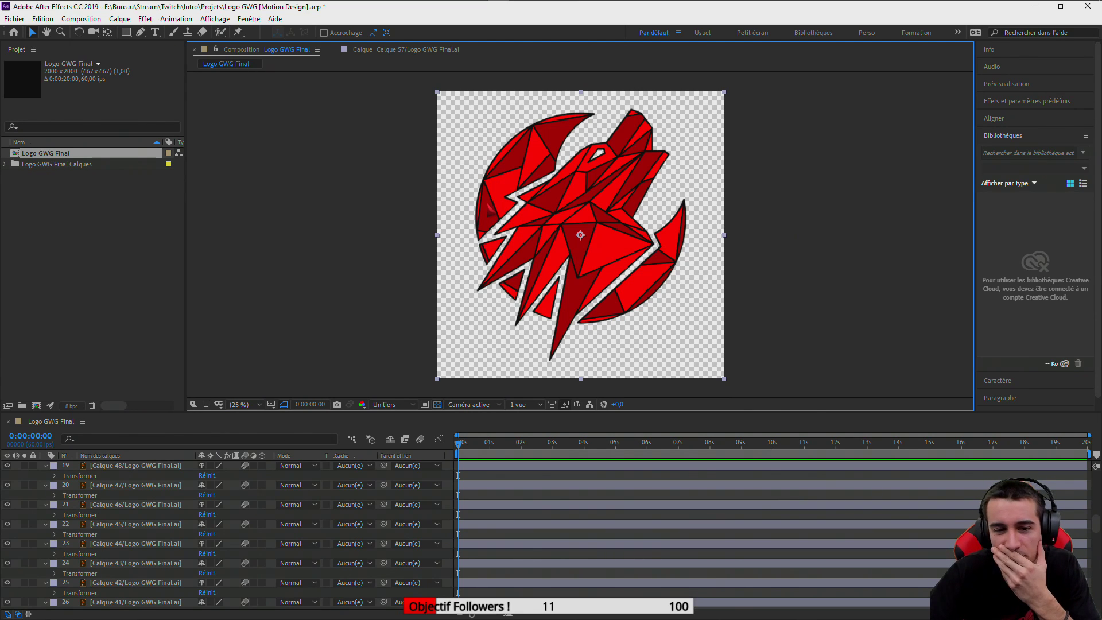
pyautogui.moveTo(402, 7)
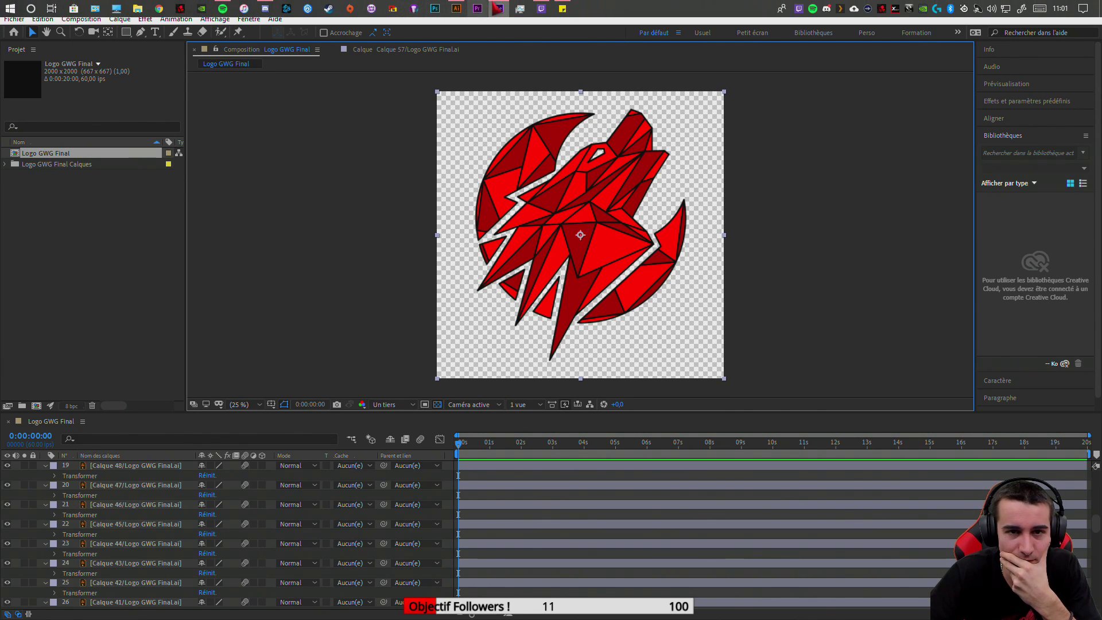
pyautogui.click(465, 10)
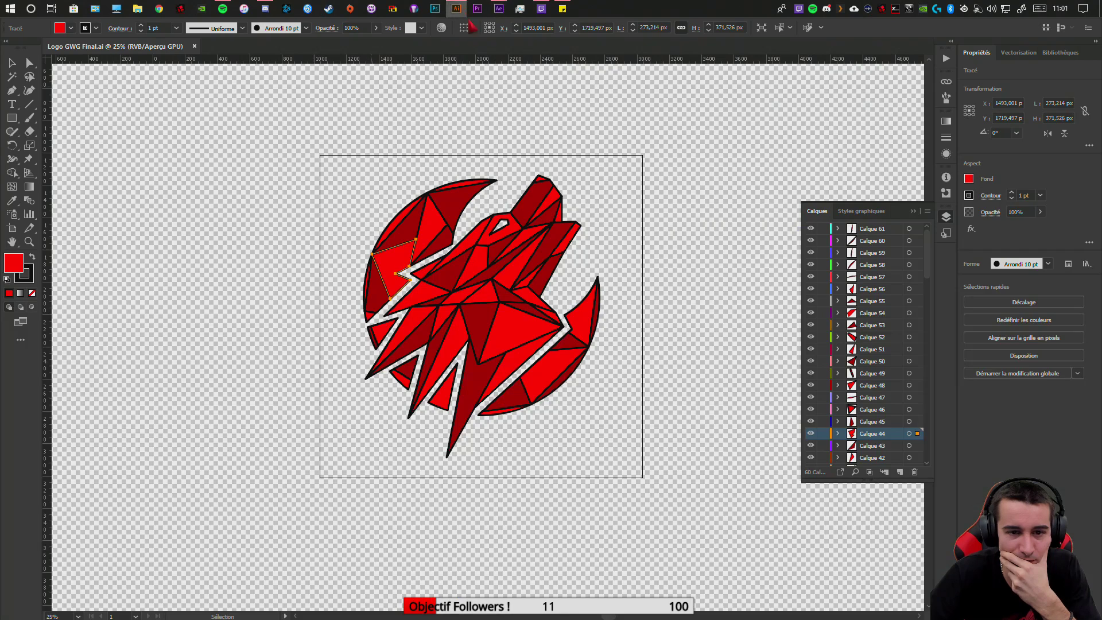
pyautogui.click(370, 298)
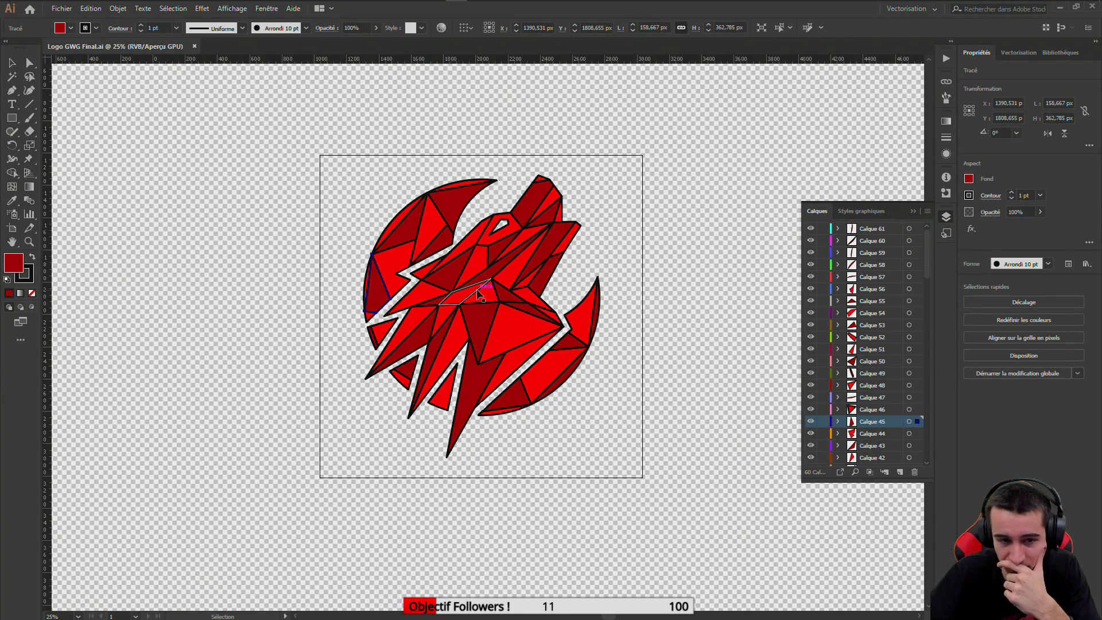
pyautogui.click(389, 269)
pyautogui.click(374, 290)
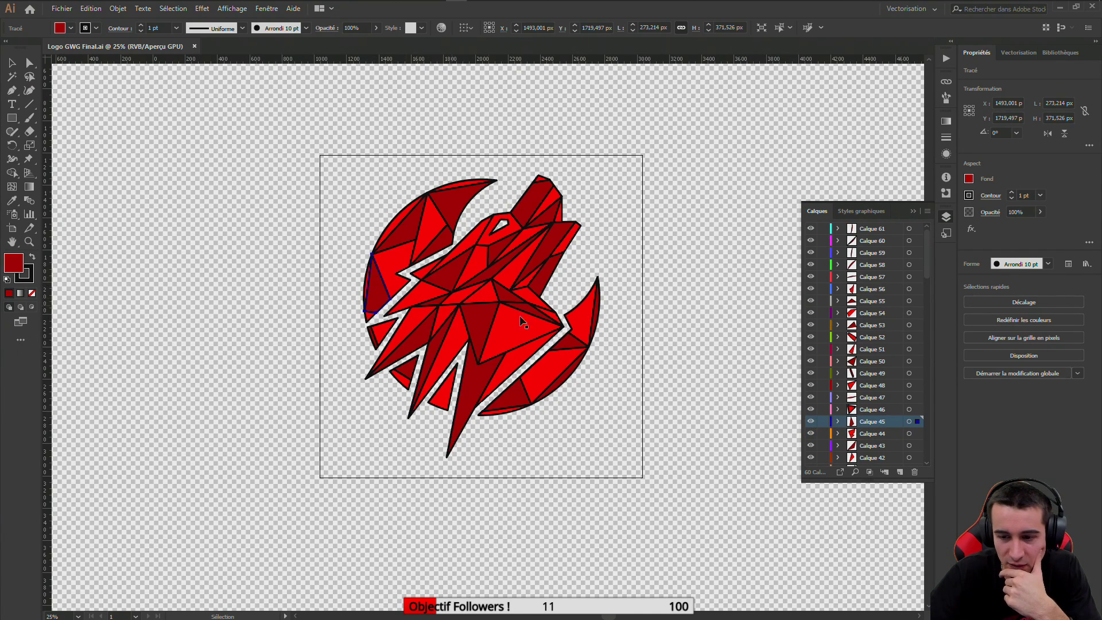
# Make Calque 46 the active layer, keep its name, and toggle its visibility to identify its piece
pyautogui.click(865, 410)
pyautogui.doubleClick(865, 409)
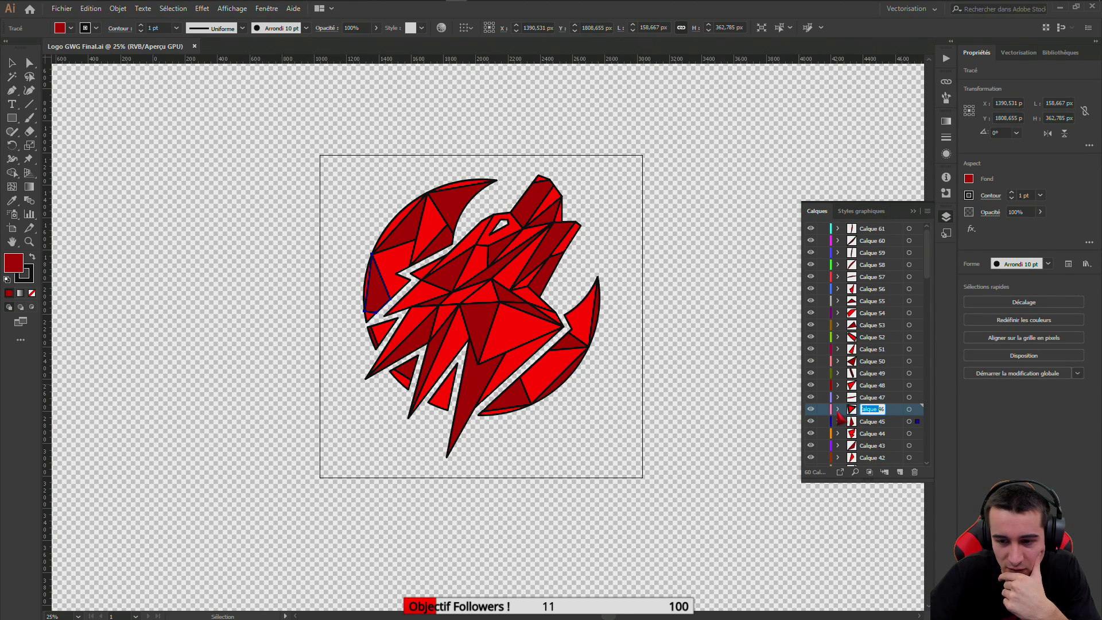
pyautogui.click(857, 413)
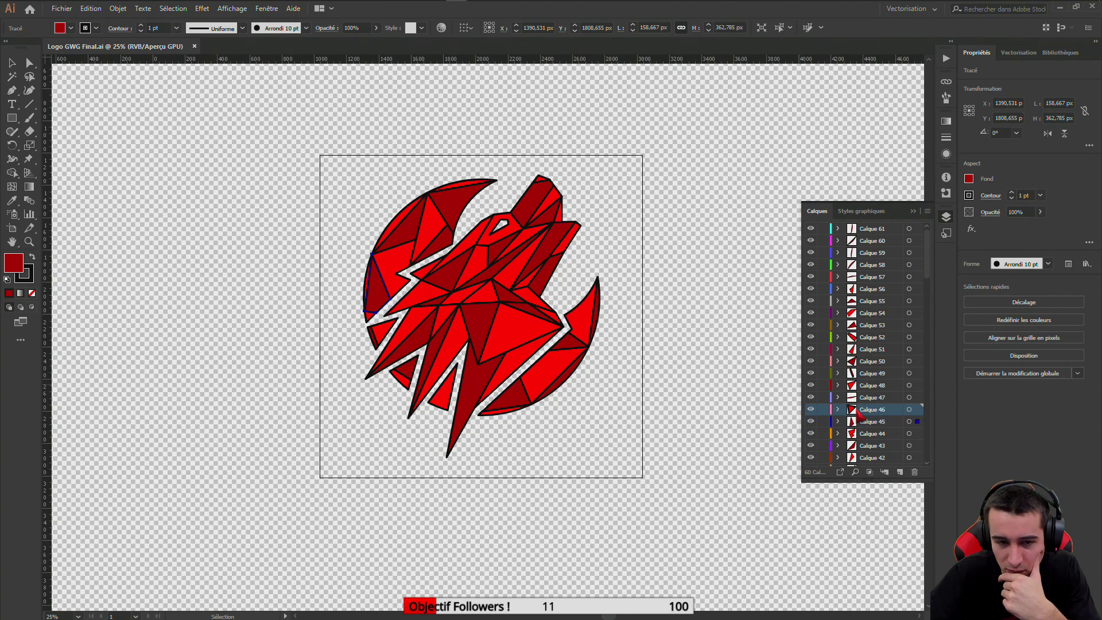
pyautogui.doubleClick(859, 414)
pyautogui.click(616, 367)
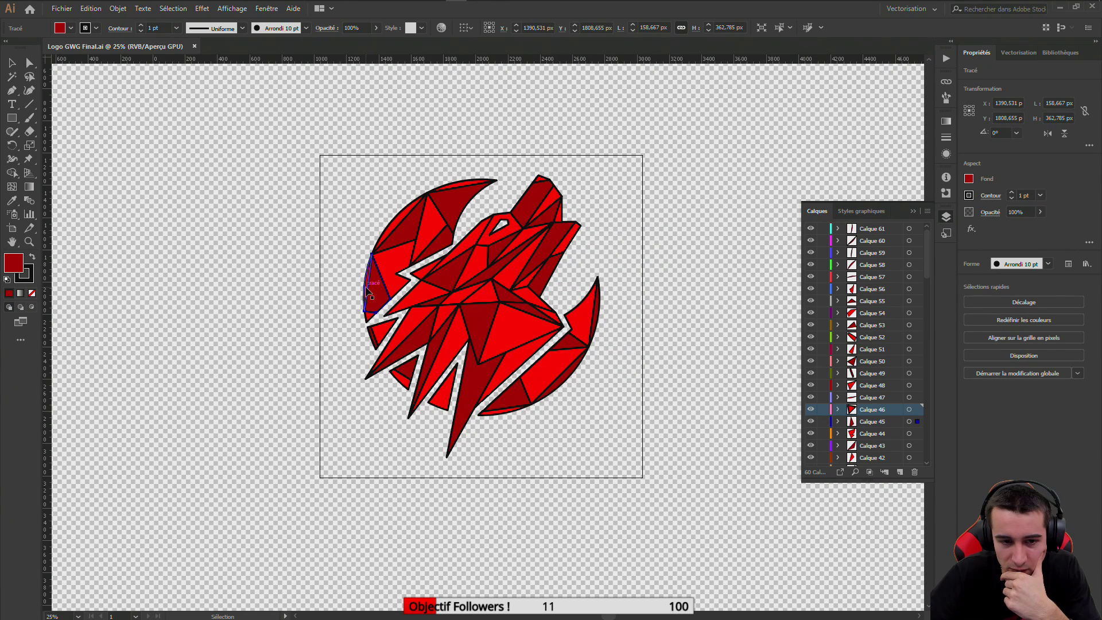
pyautogui.click(810, 412)
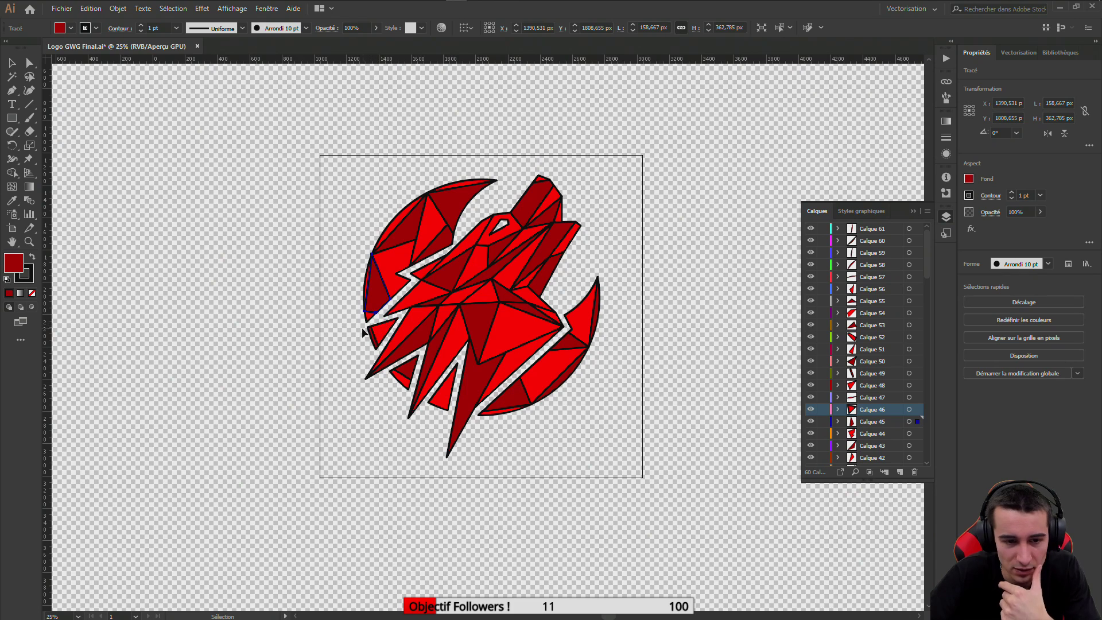
# Examine the small pieces at the crescent's lower left edge and toggle Calque 46's visibility to find which one it is
pyautogui.scroll(8, 355, 323)
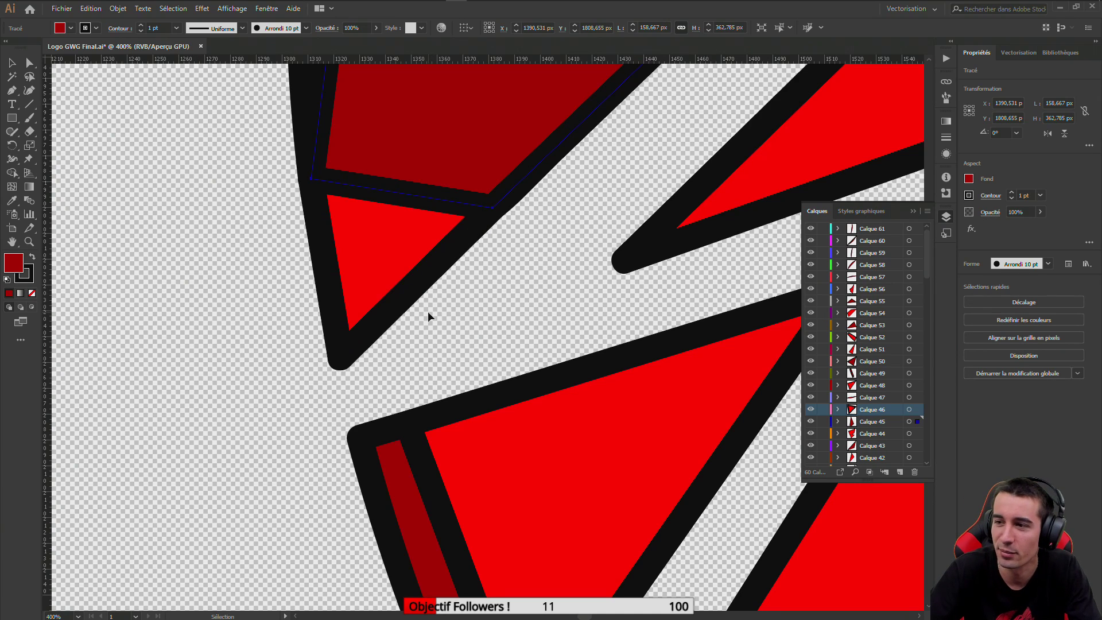
pyautogui.scroll(-2, 426, 315)
pyautogui.scroll(-5, 469, 254)
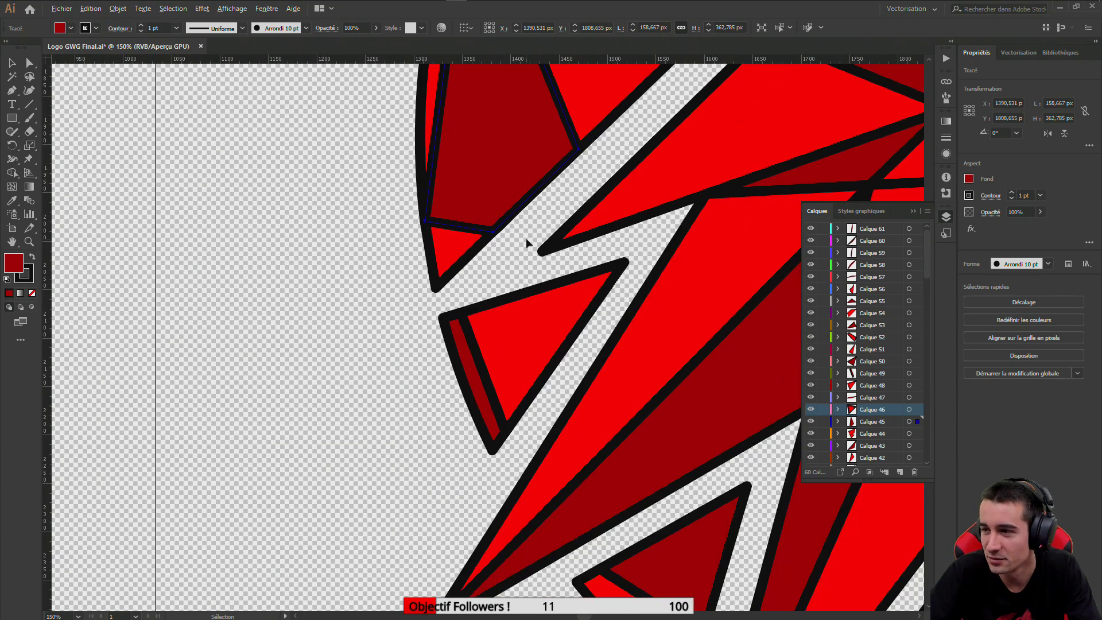
pyautogui.scroll(-7, 614, 267)
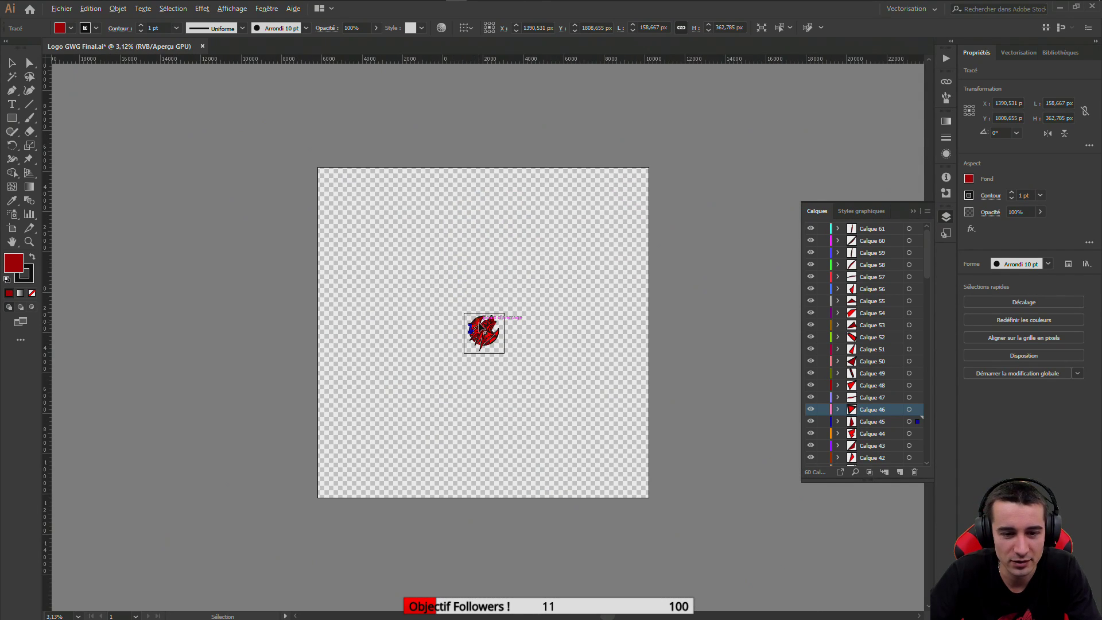
pyautogui.scroll(9, 450, 284)
pyautogui.scroll(3, 447, 281)
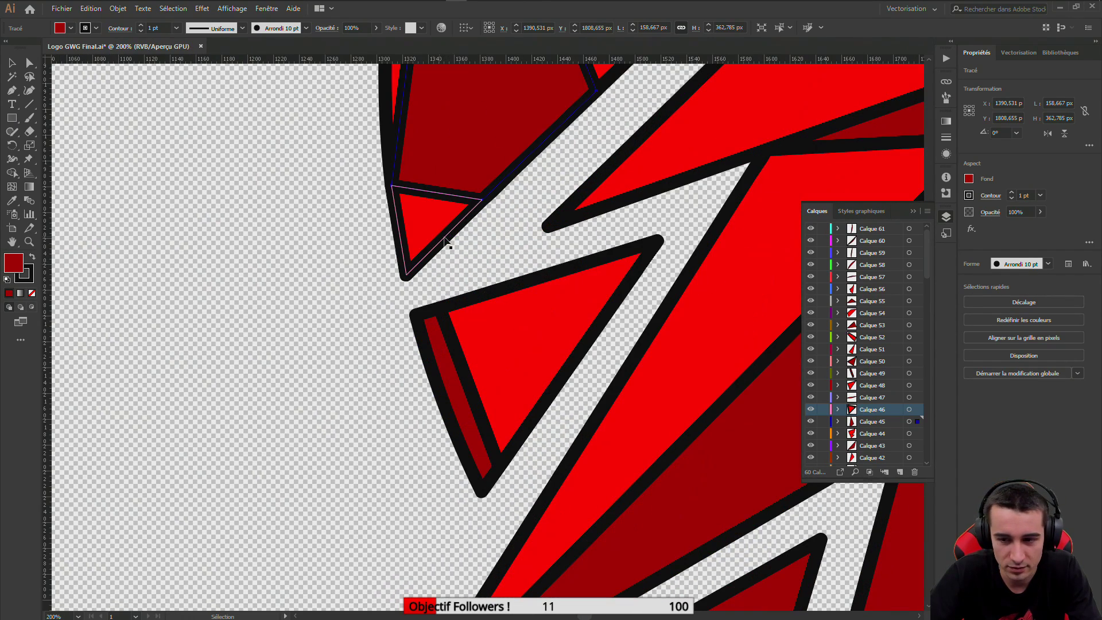
pyautogui.click(809, 410)
pyautogui.click(809, 410)
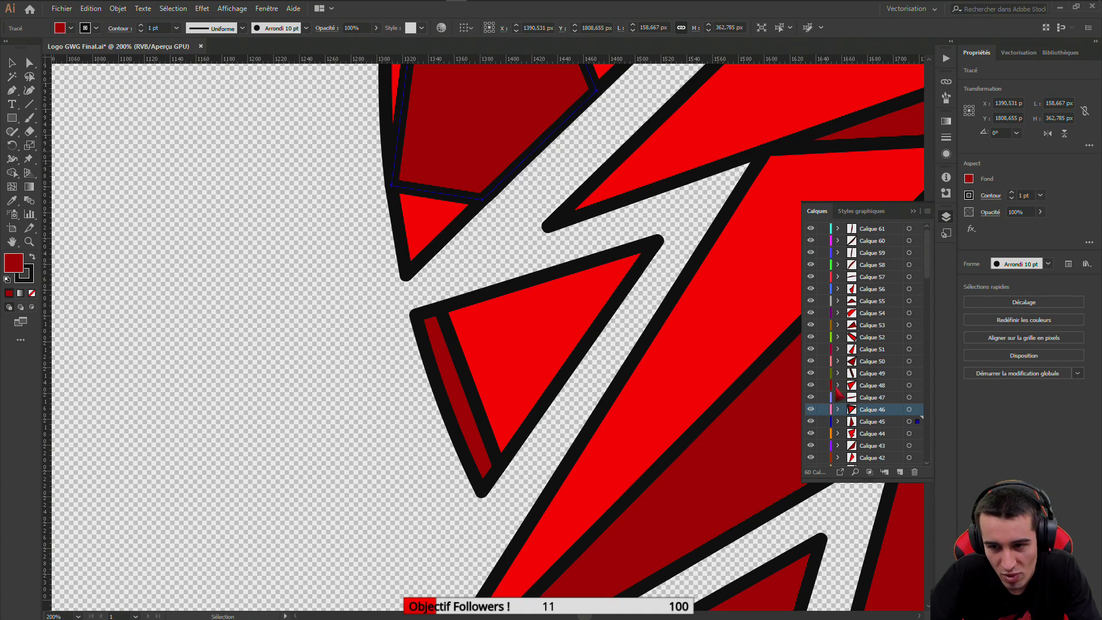
# Collapse all expanded layers from Calque 37 down to Calque 3 in the layer list, hiding their sublayers
pyautogui.scroll(-5, 858, 380)
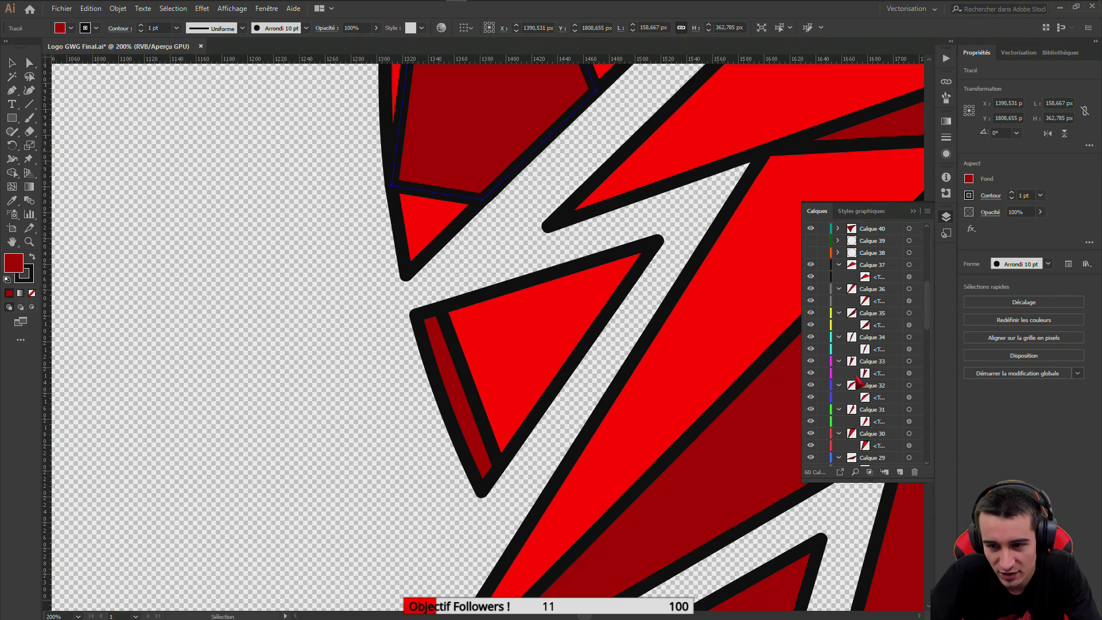
pyautogui.click(838, 264)
pyautogui.click(839, 277)
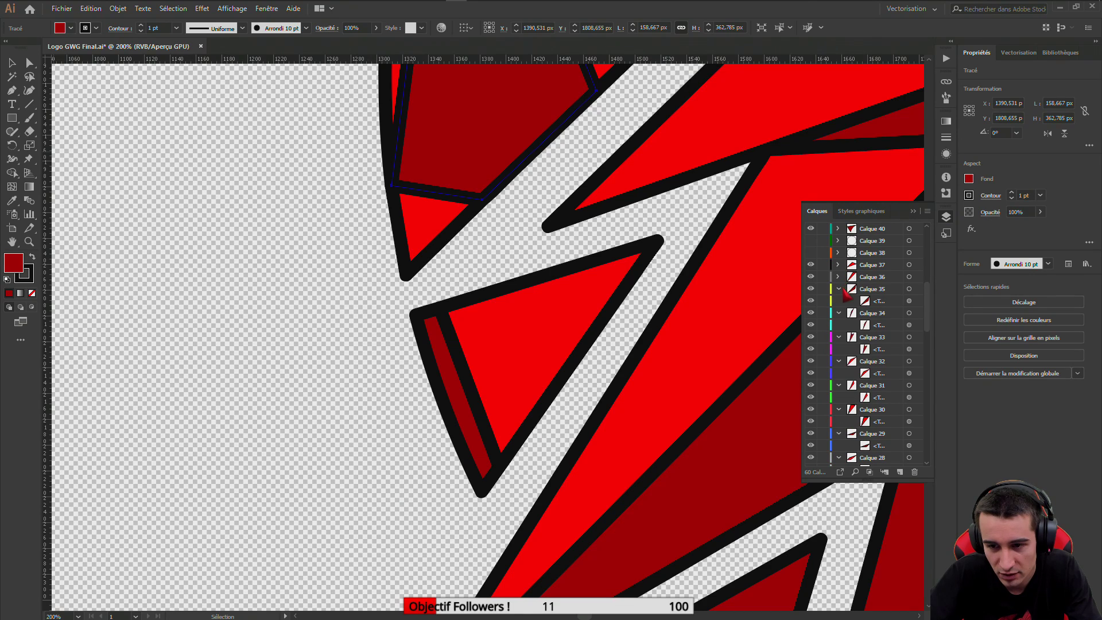
pyautogui.click(839, 289)
pyautogui.click(838, 301)
pyautogui.click(839, 313)
pyautogui.click(838, 325)
pyautogui.click(839, 337)
pyautogui.click(838, 349)
pyautogui.click(838, 361)
pyautogui.click(839, 373)
pyautogui.click(838, 385)
pyautogui.click(838, 397)
pyautogui.click(839, 409)
pyautogui.click(839, 421)
pyautogui.click(838, 433)
pyautogui.scroll(-2, 839, 434)
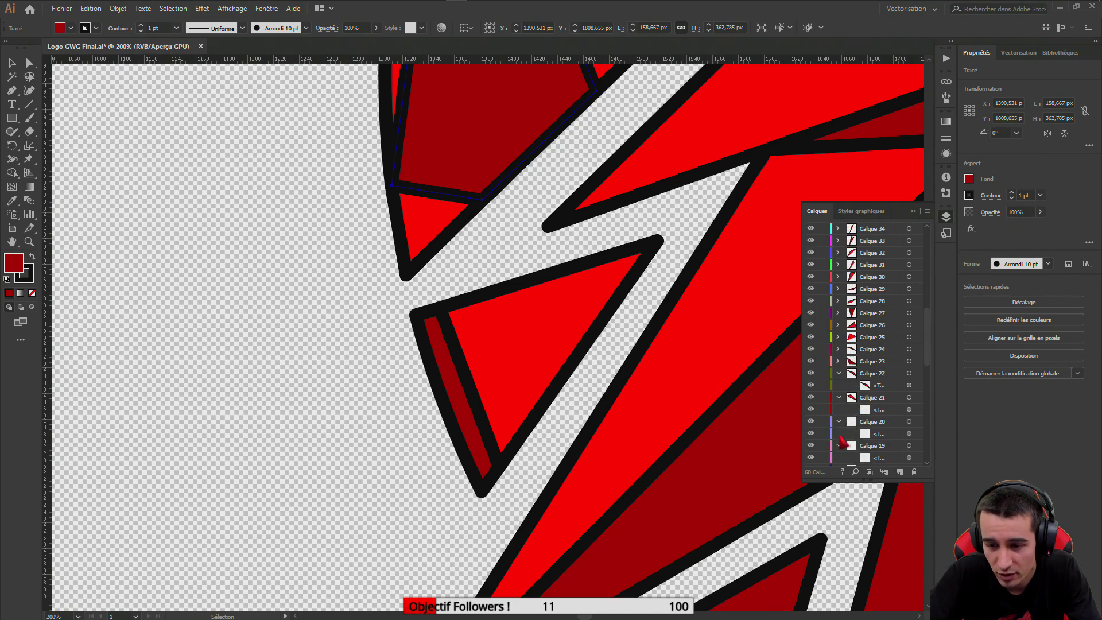
pyautogui.click(838, 385)
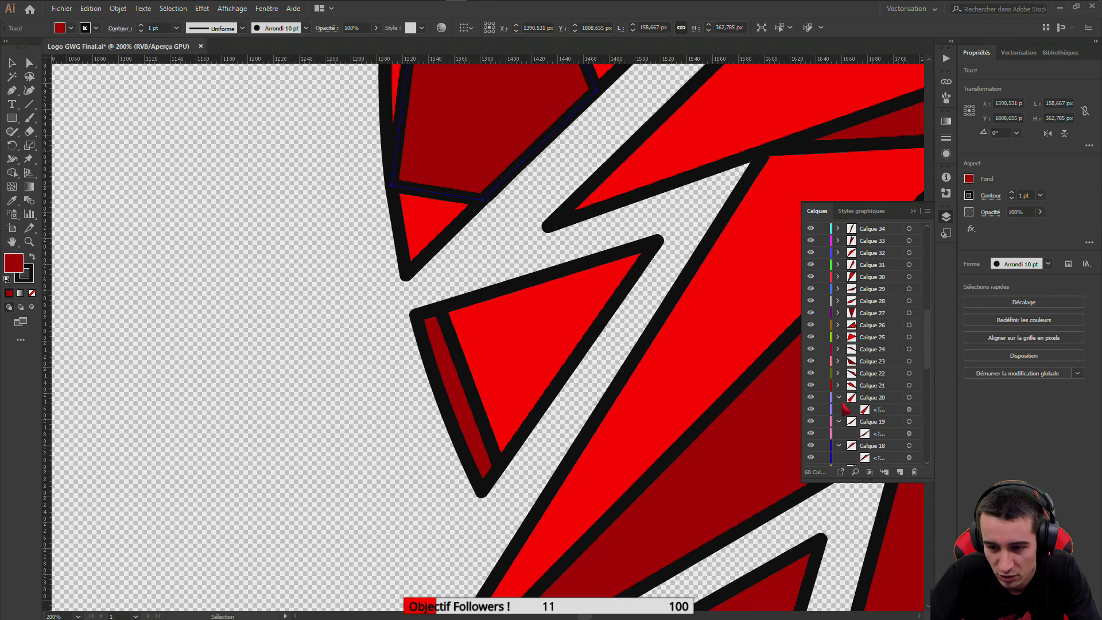
pyautogui.click(838, 446)
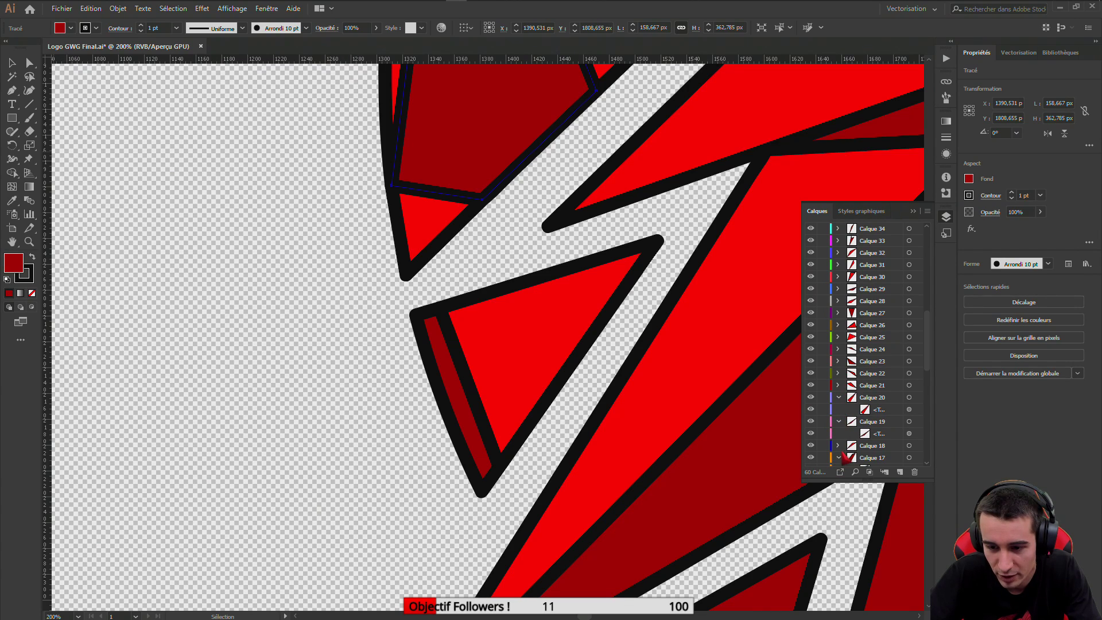
pyautogui.click(838, 421)
pyautogui.click(838, 397)
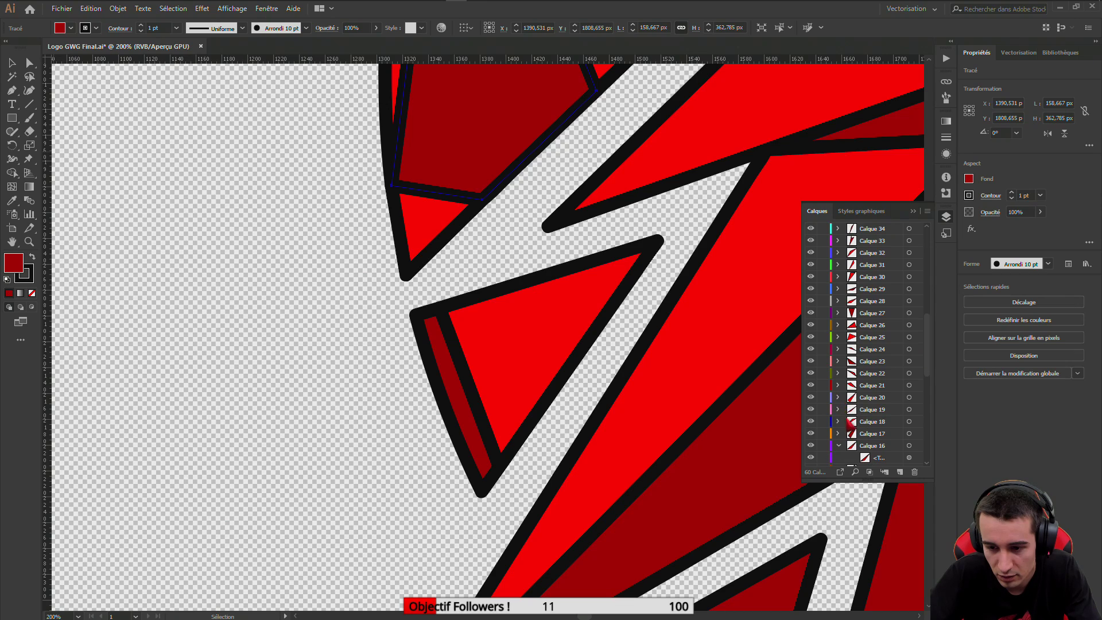
pyautogui.scroll(-6, 839, 454)
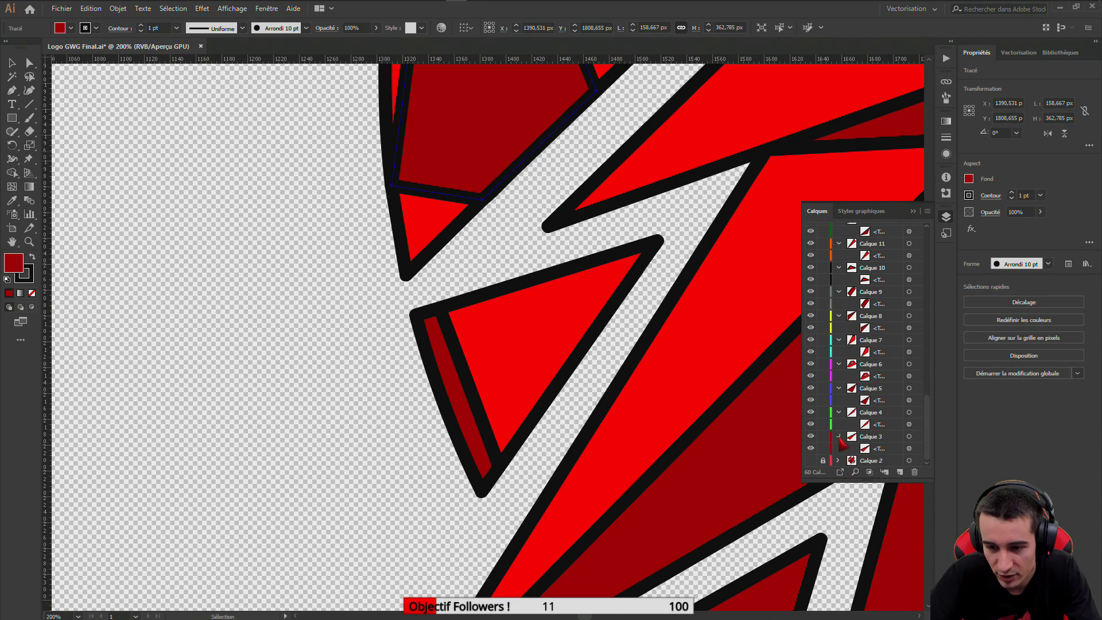
pyautogui.click(838, 435)
pyautogui.click(838, 424)
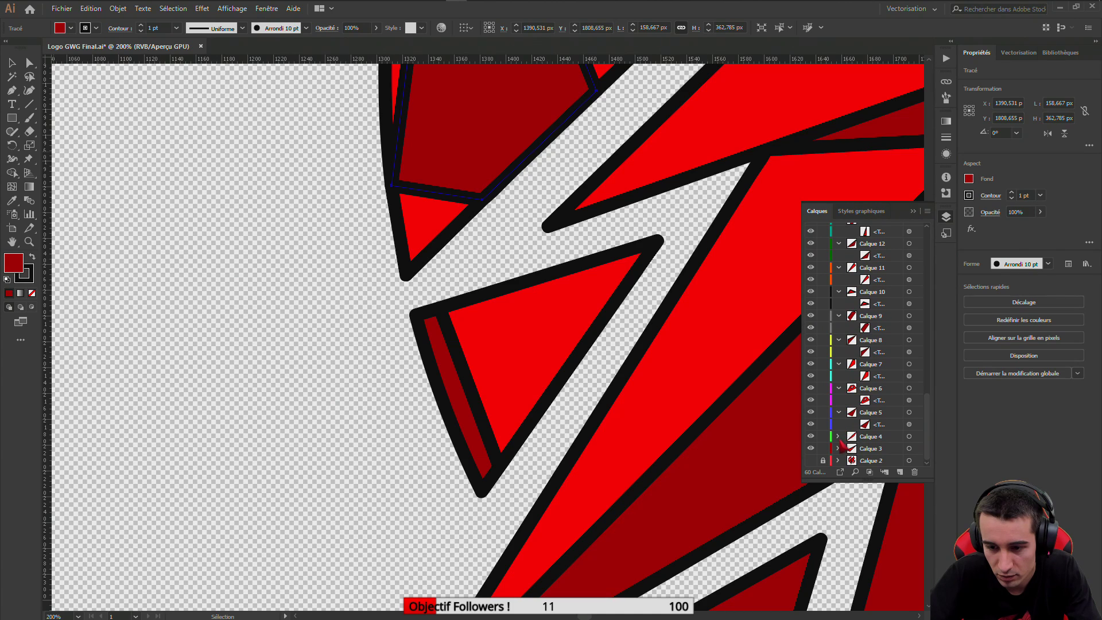
pyautogui.click(838, 413)
pyautogui.click(838, 400)
pyautogui.click(838, 388)
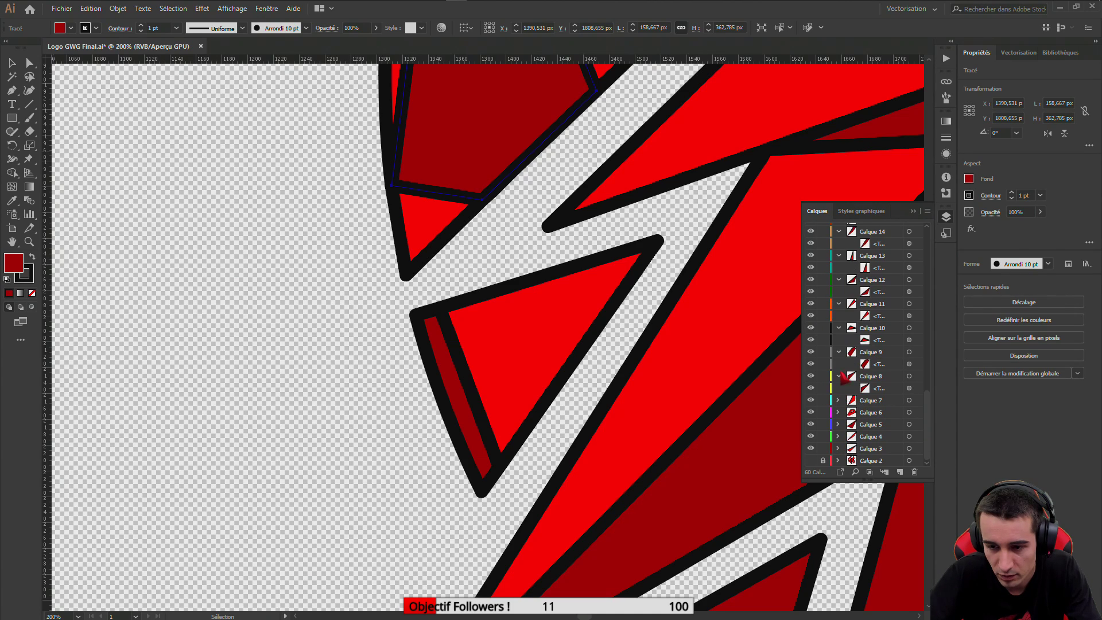
pyautogui.click(839, 376)
pyautogui.click(838, 364)
pyautogui.click(838, 352)
pyautogui.click(838, 340)
pyautogui.click(839, 327)
pyautogui.click(838, 317)
pyautogui.click(838, 304)
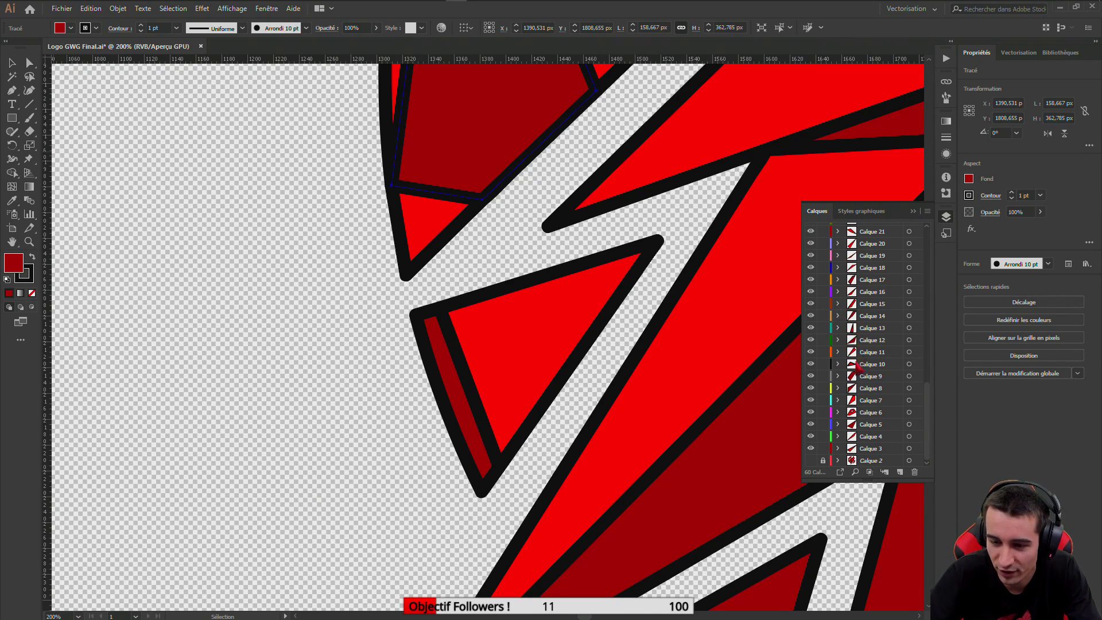
# Make Calque 45 the active layer and save Logo GWG Final.ai
pyautogui.scroll(10, 861, 392)
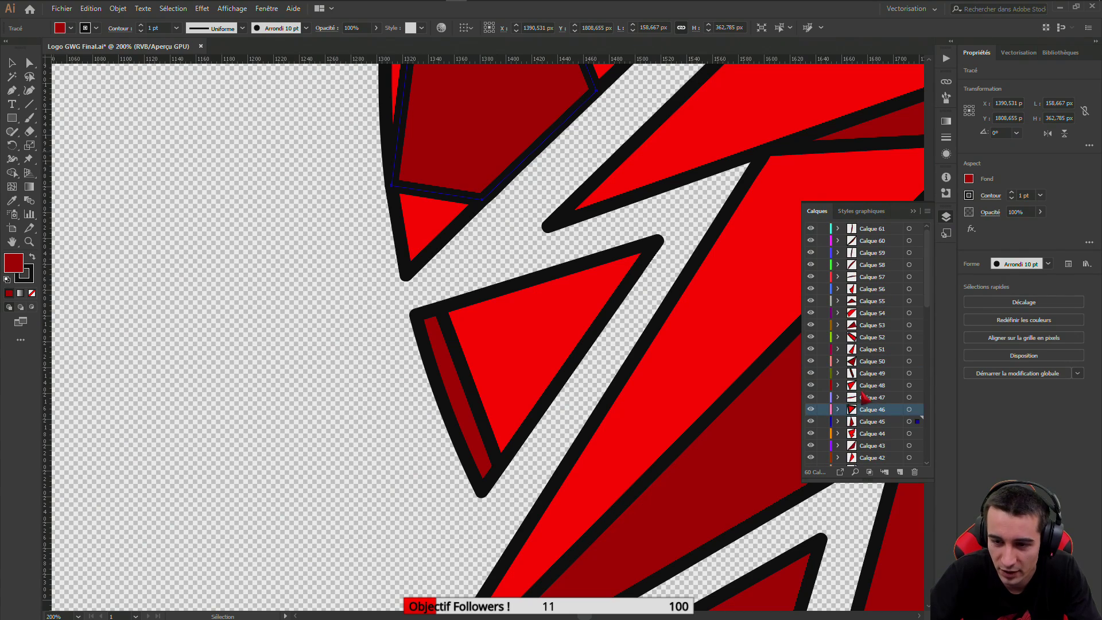
pyautogui.click(861, 424)
pyautogui.scroll(-5, 453, 333)
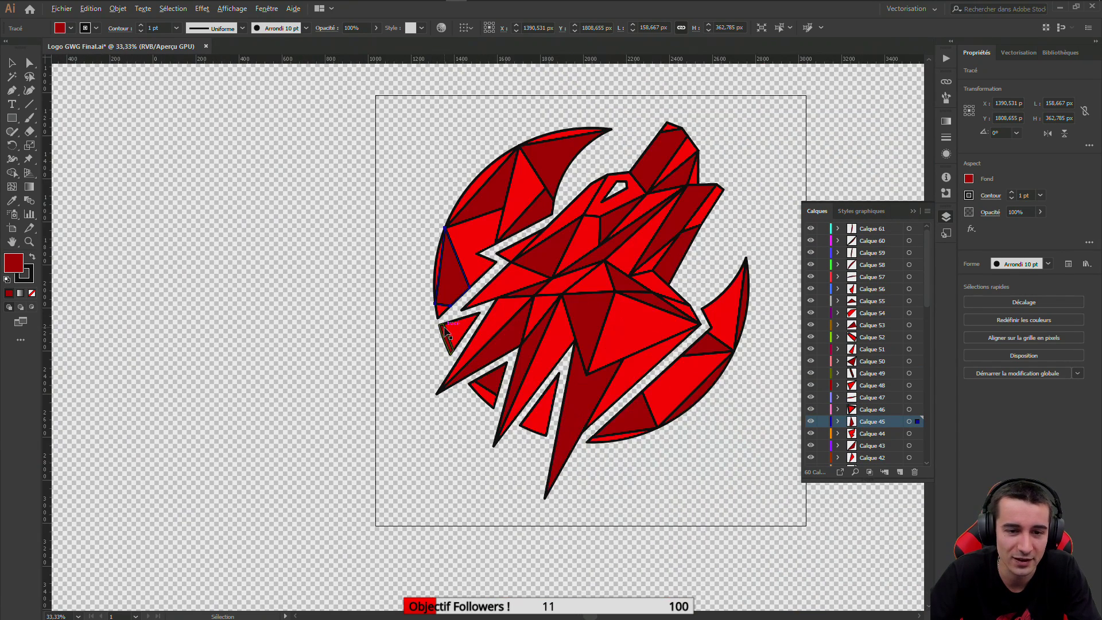
pyautogui.scroll(3, 494, 246)
pyautogui.press('a')
pyautogui.press('v')
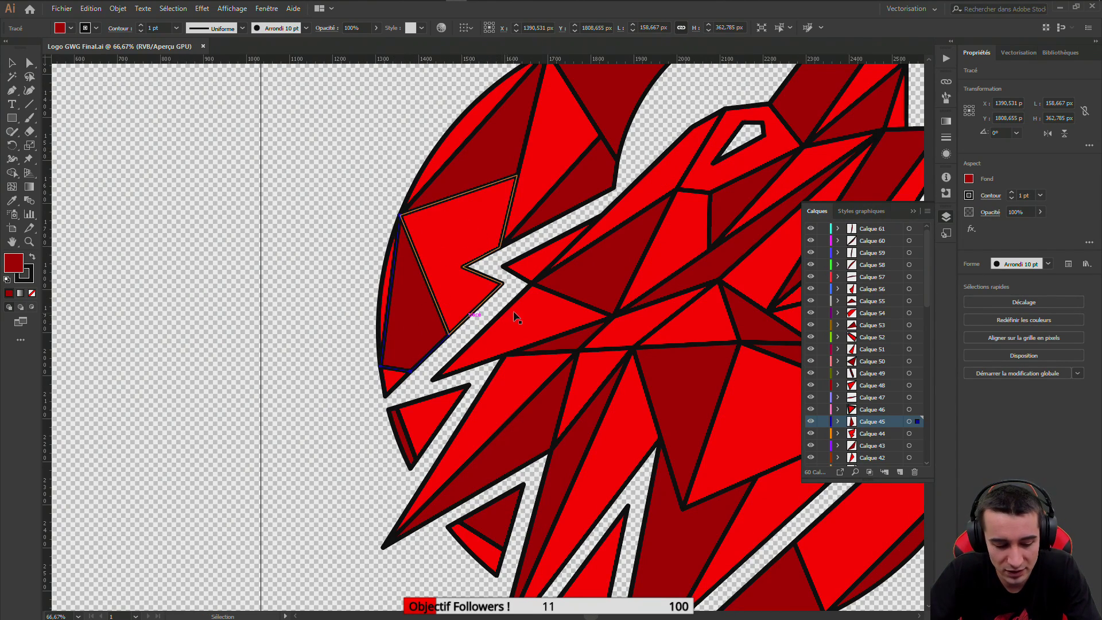
pyautogui.scroll(-2, 499, 316)
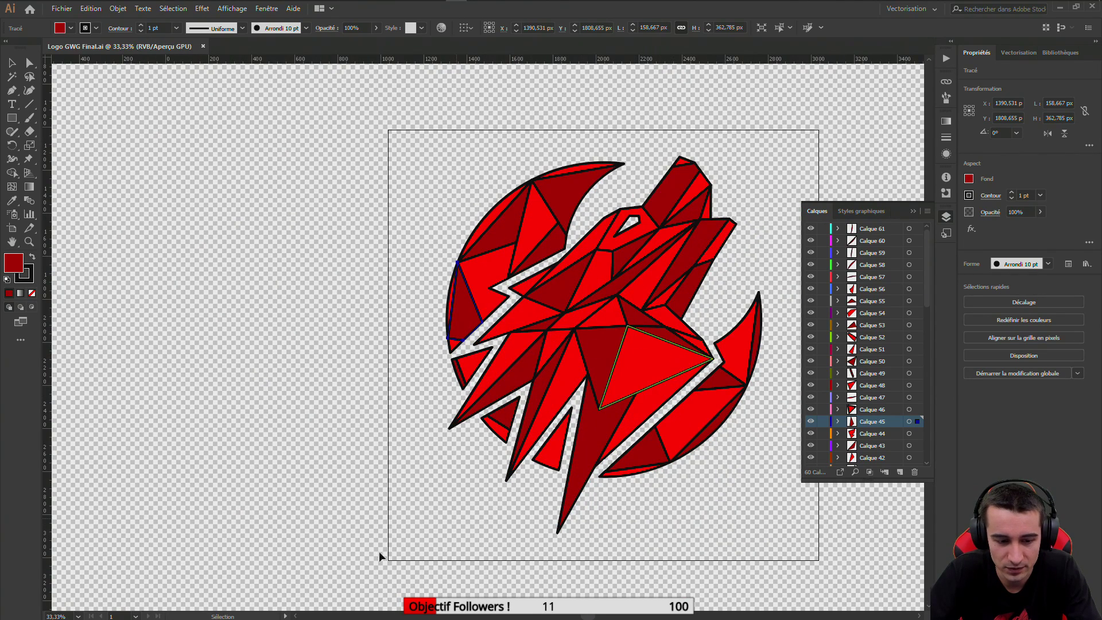
pyautogui.hscroll(5, 488, 333)
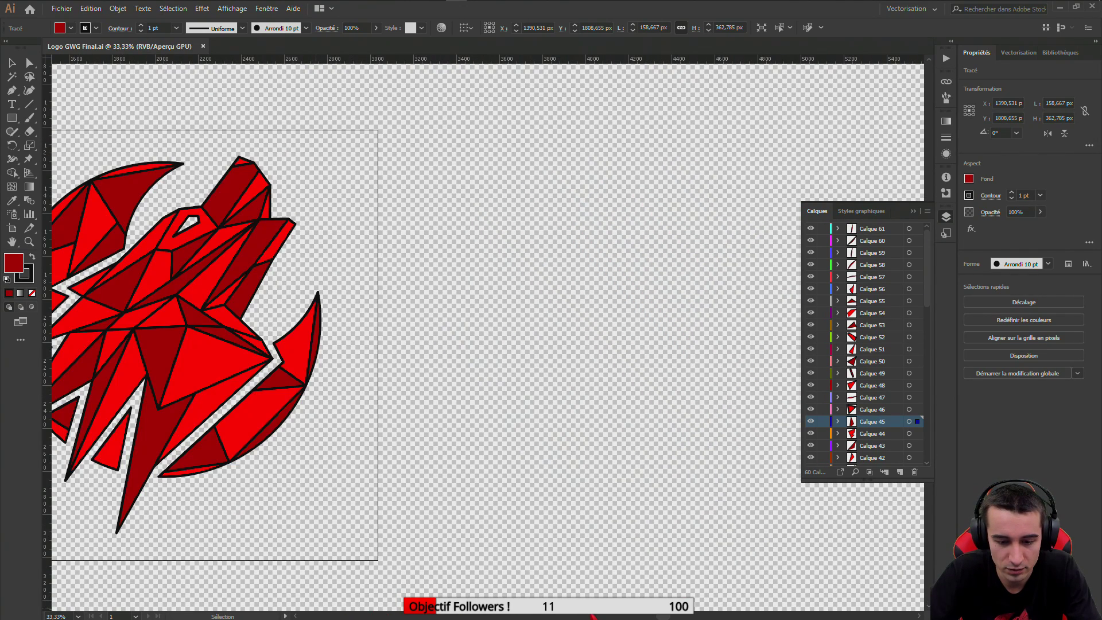
pyautogui.hscroll(-5, 488, 333)
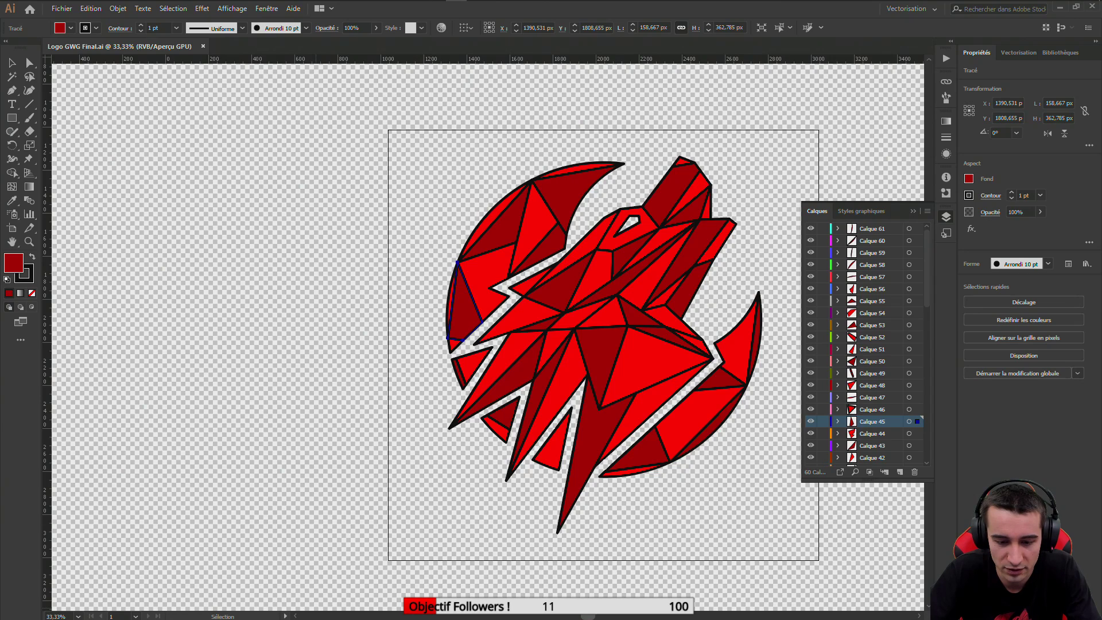
pyautogui.hscroll(1, 488, 333)
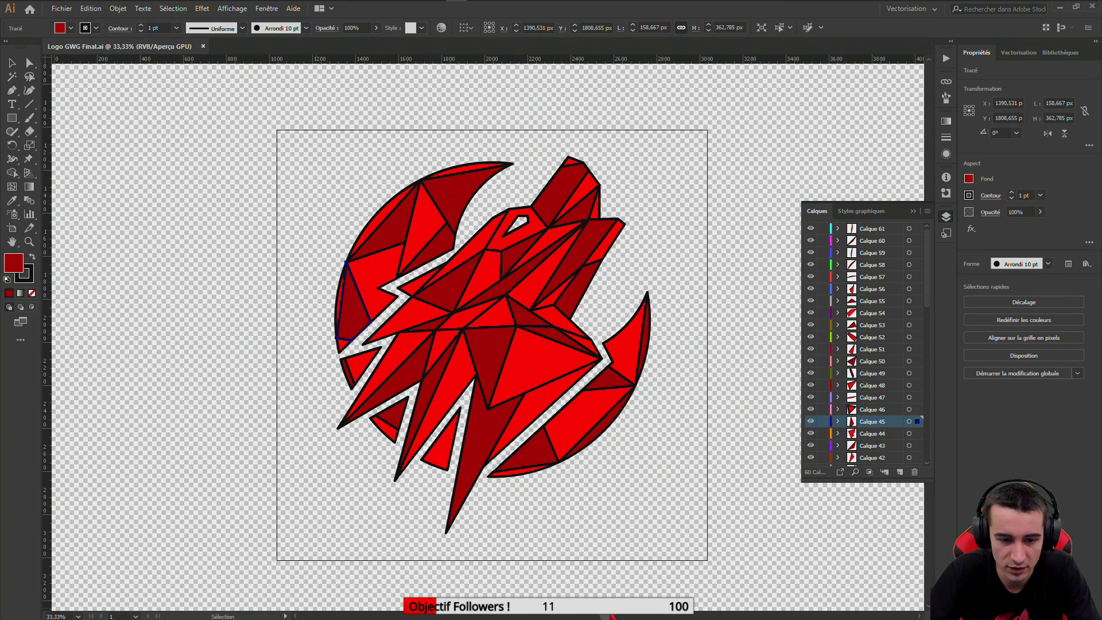
pyautogui.moveTo(261, 2)
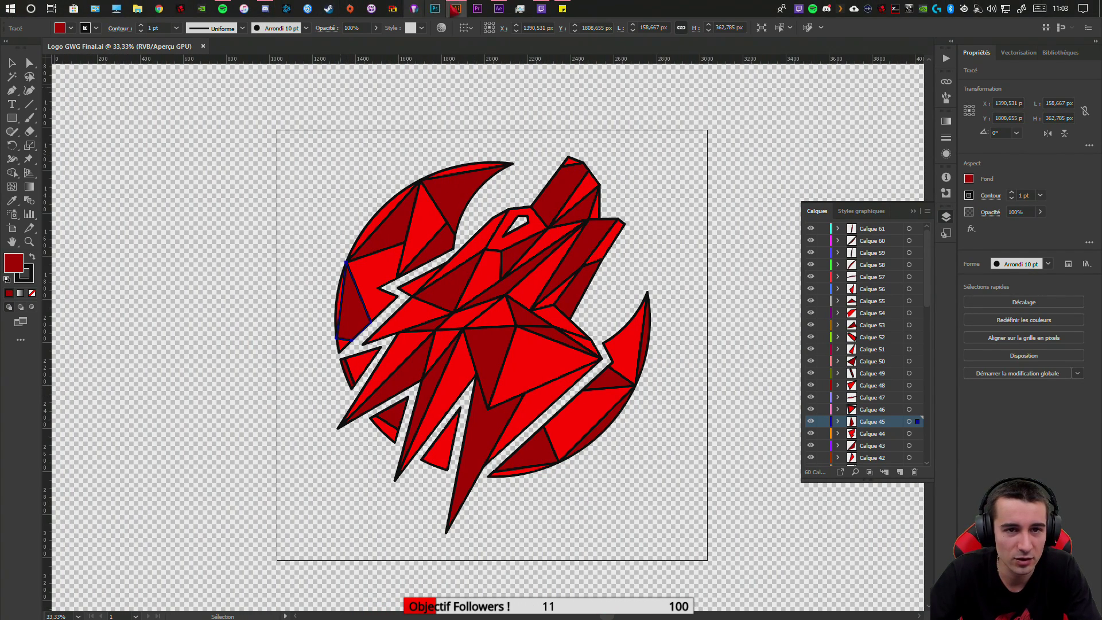
# Switch to After Effects, try to open the dark piece on the crescent's left edge as a layer, and close the layer view
pyautogui.click(498, 9)
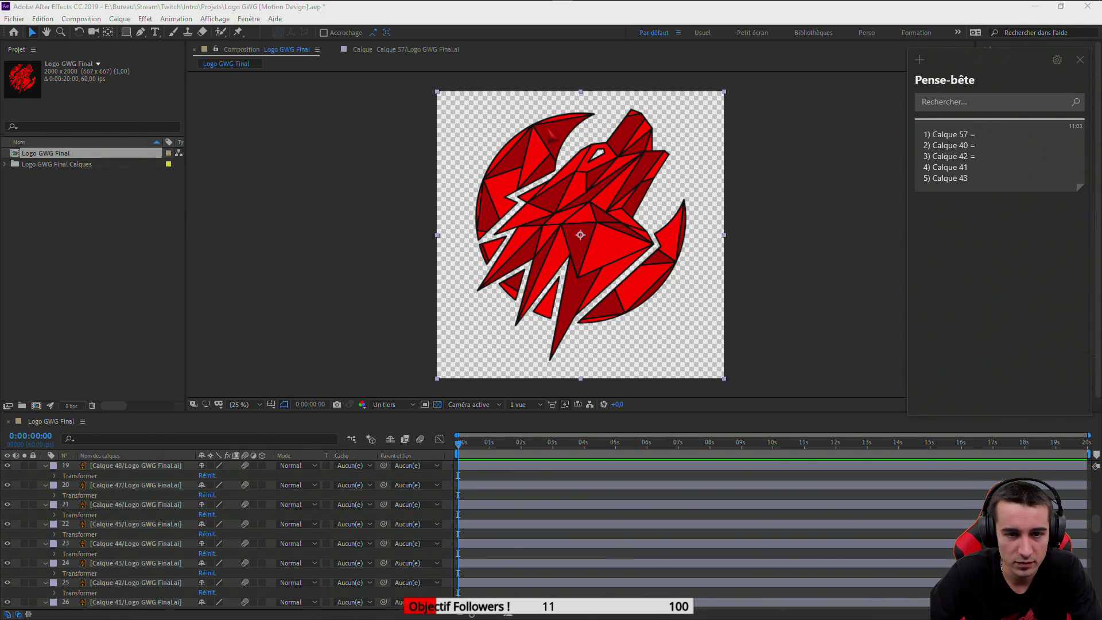
pyautogui.click(483, 202)
pyautogui.doubleClick(483, 210)
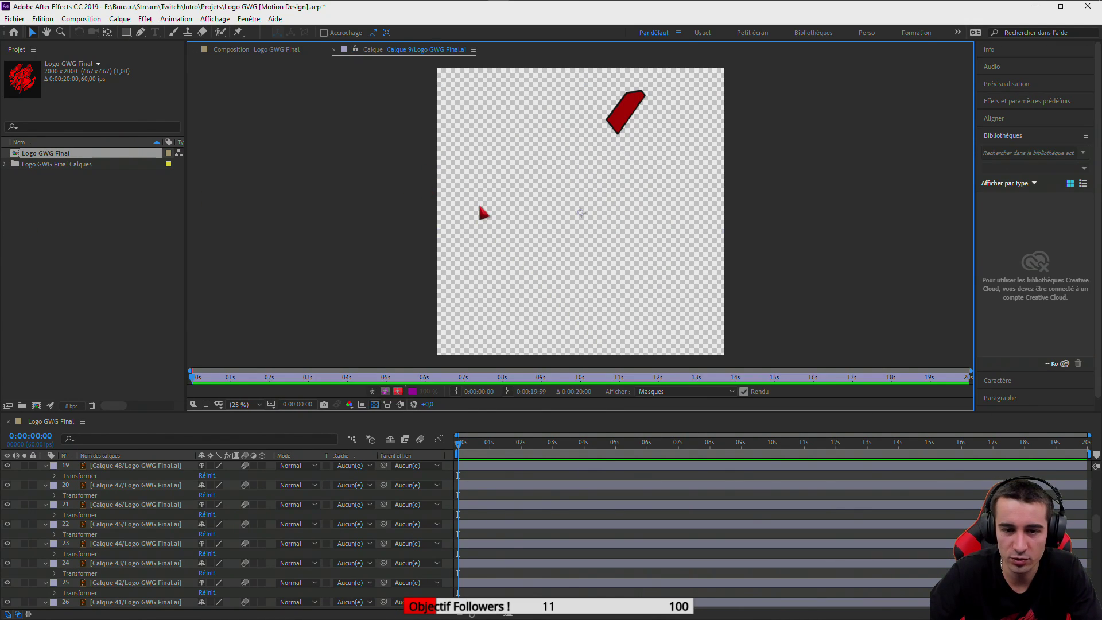
pyautogui.click(332, 50)
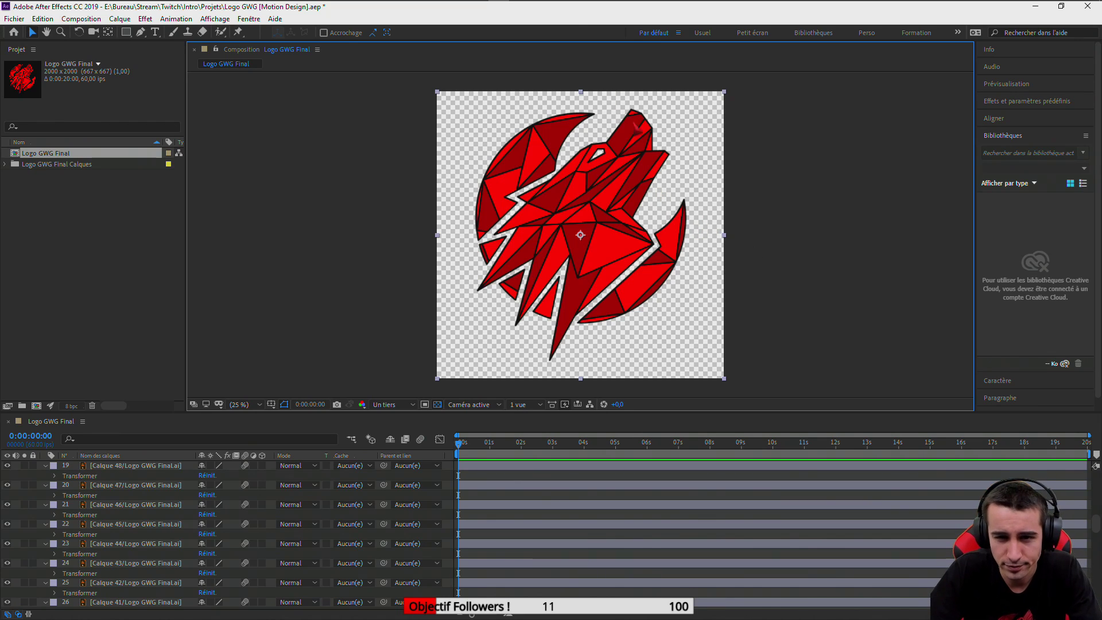
# Select the thin piece on the crescent's left edge in Illustrator and toggle Calque 59's visibility in After Effects to match it
pyautogui.moveTo(316, 7)
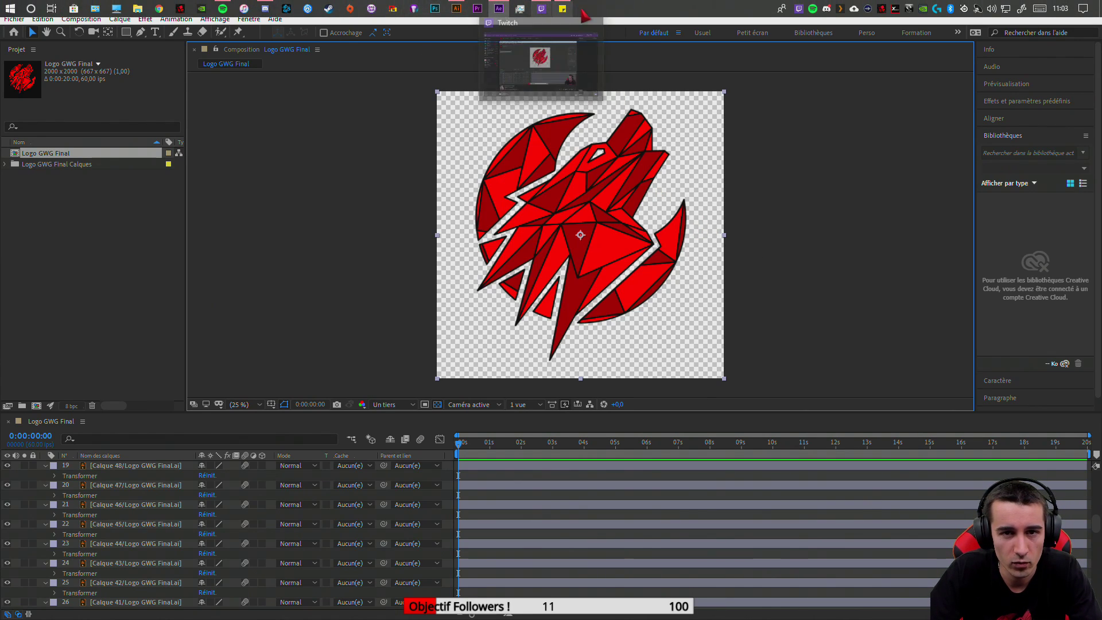
pyautogui.click(456, 8)
pyautogui.click(337, 307)
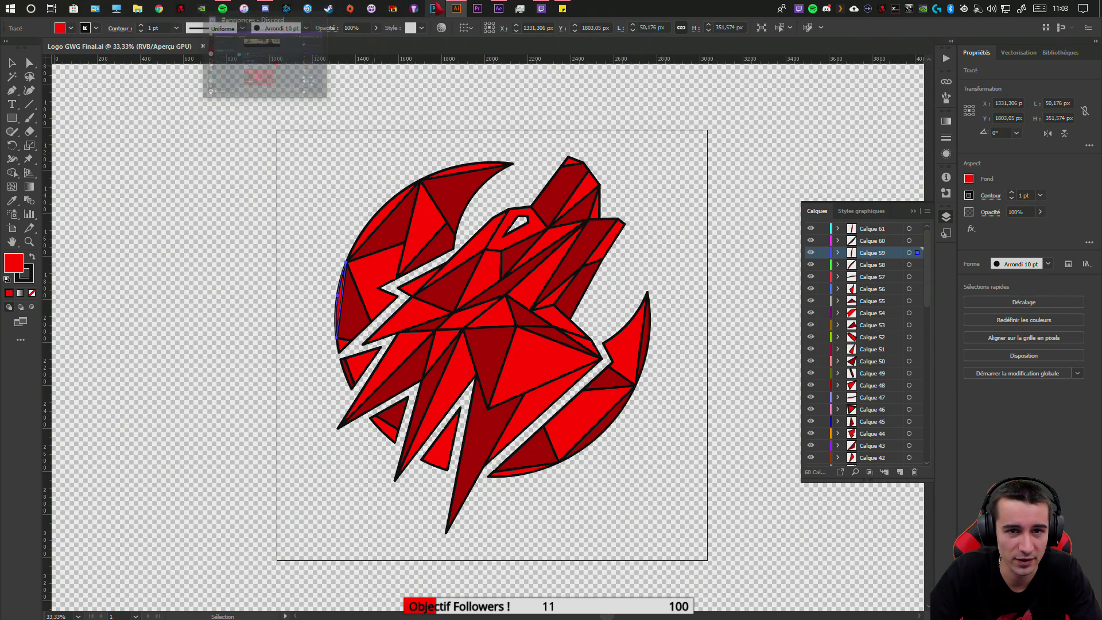
pyautogui.click(498, 9)
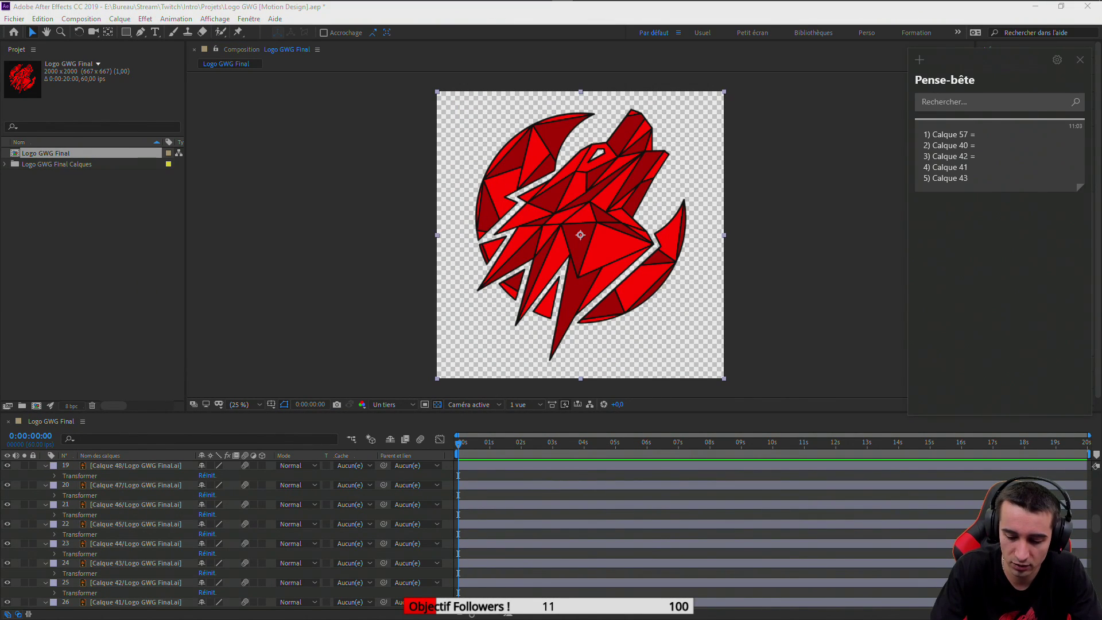
pyautogui.scroll(3, 138, 545)
pyautogui.scroll(3, 57, 516)
pyautogui.scroll(2, 20, 483)
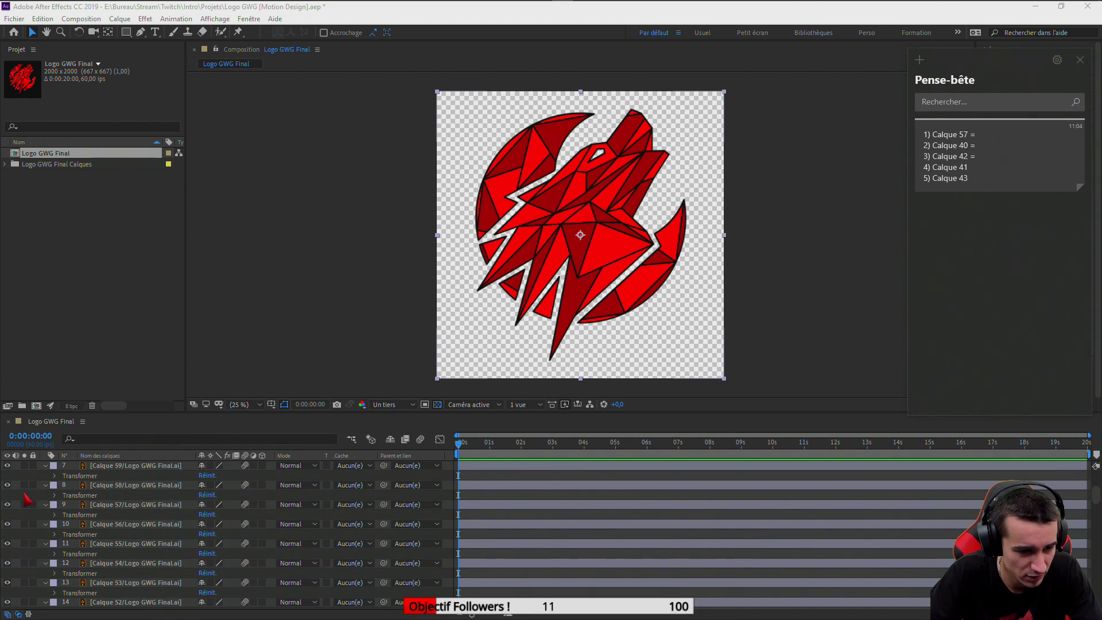
pyautogui.click(9, 472)
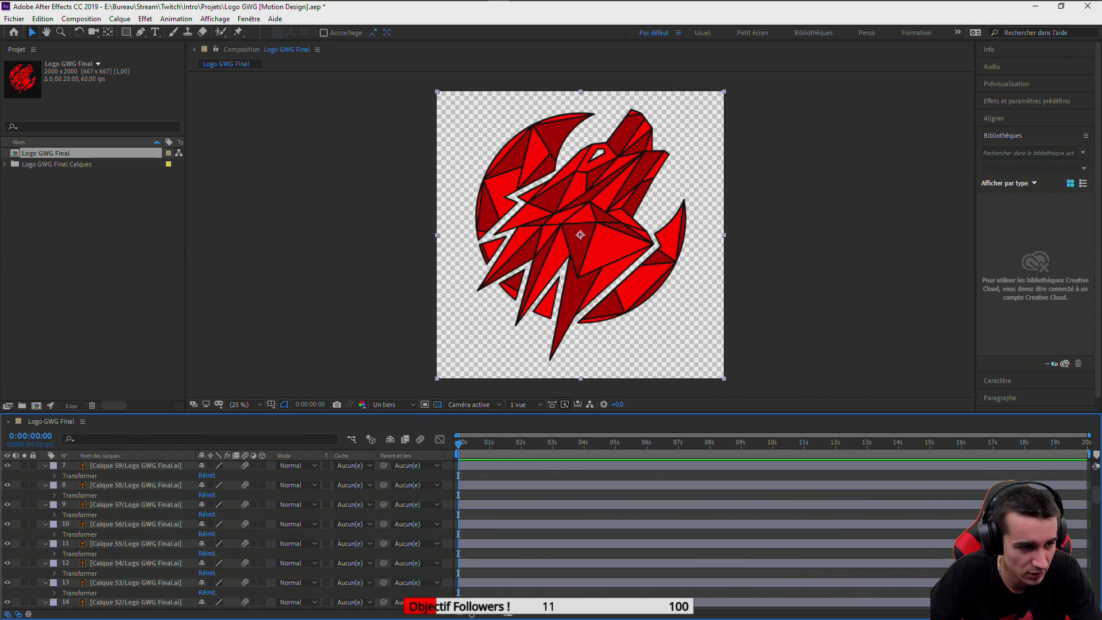
# Return to the Pense-bête note and prefix its entry numbers with a zero, making them 01) to 05)
pyautogui.hotkey('alt', 'Tab')
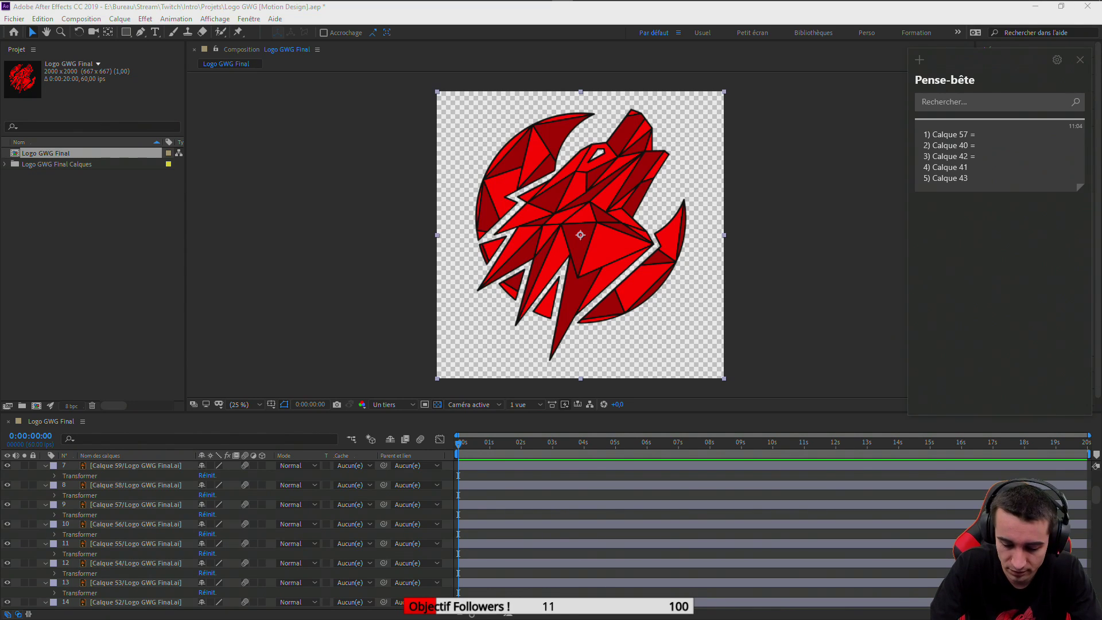
pyautogui.write('0 = 0')
pyautogui.press('Down')
pyautogui.press('Left')
pyautogui.write('0')
pyautogui.press('Down')
pyautogui.press('Left')
pyautogui.write('0')
pyautogui.press('Down')
pyautogui.press('Left')
pyautogui.write('0')
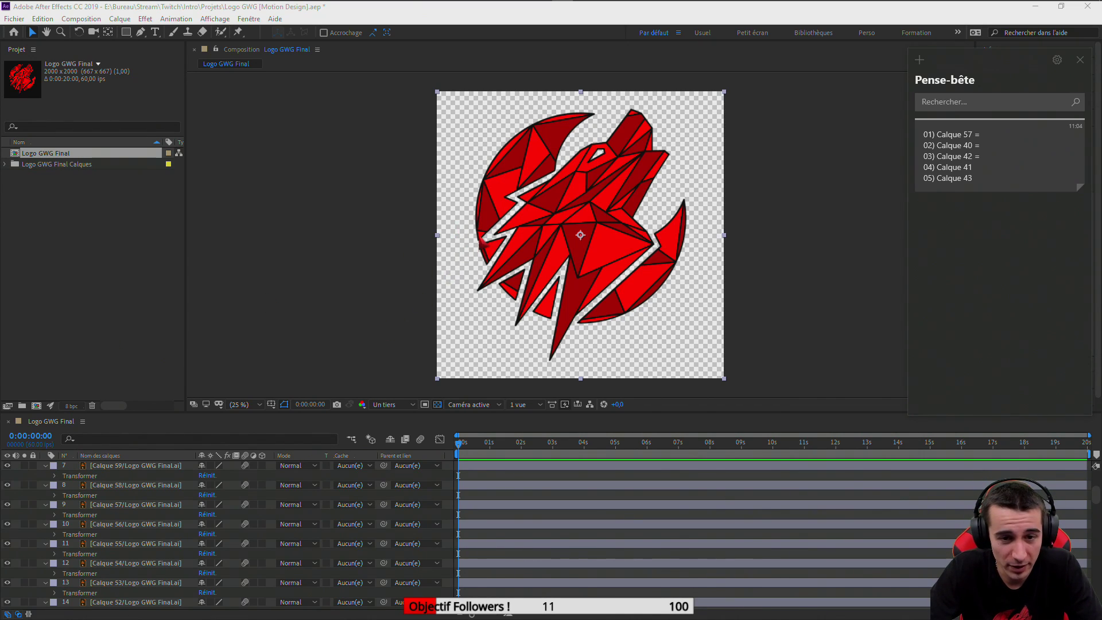
# Switch to Illustrator, toggle Calque 46's visibility, and select the small piece at the lower tip of the crescent's left part
pyautogui.moveTo(382, 16)
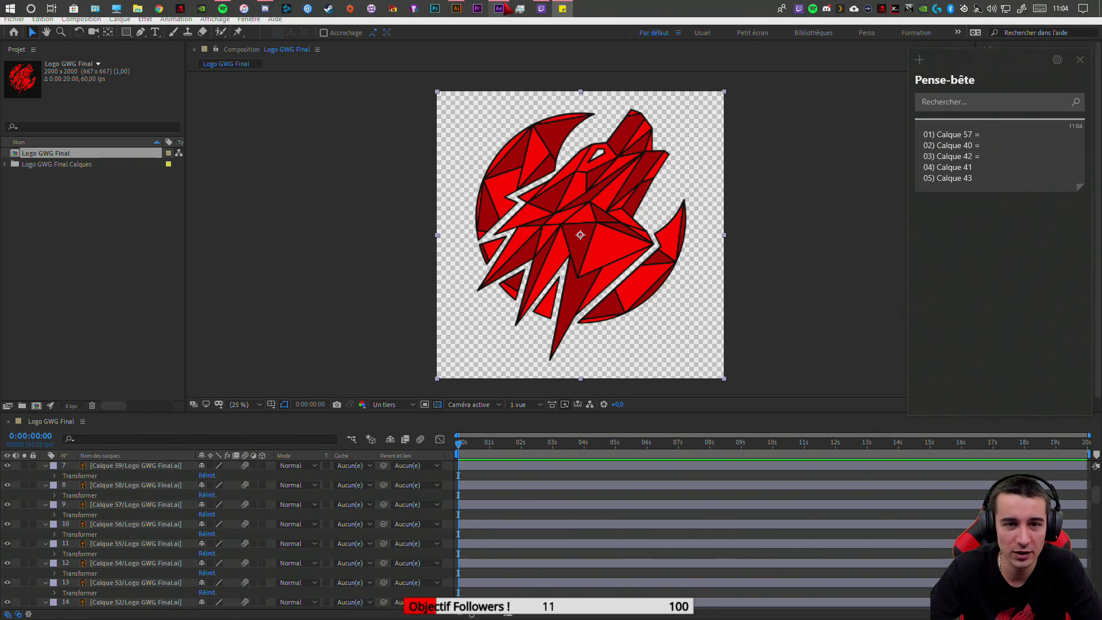
pyautogui.click(456, 8)
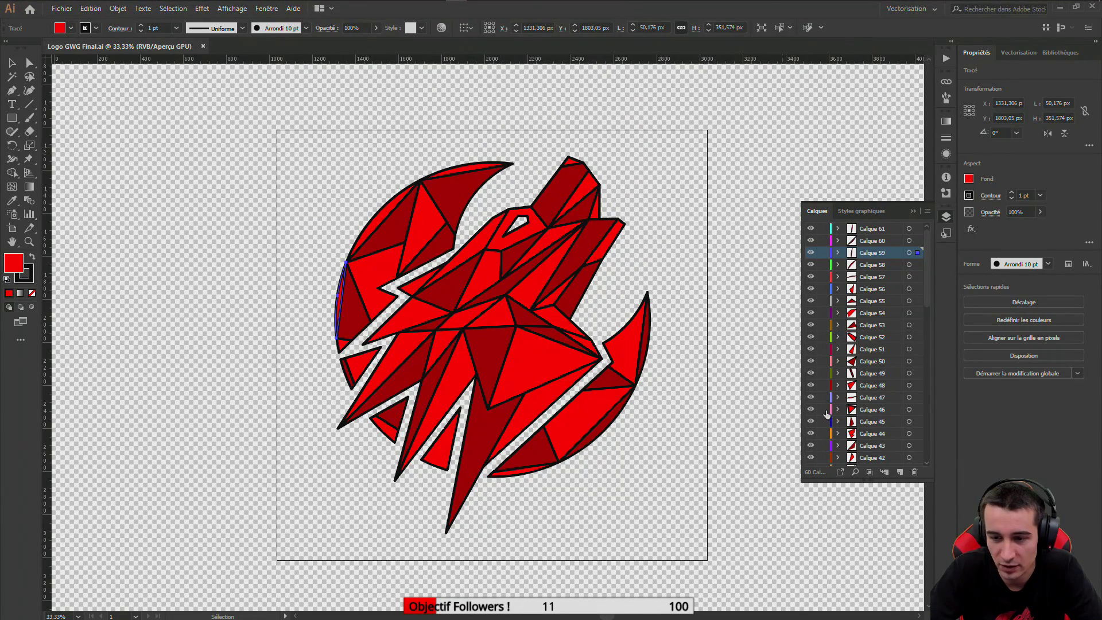
pyautogui.click(884, 410)
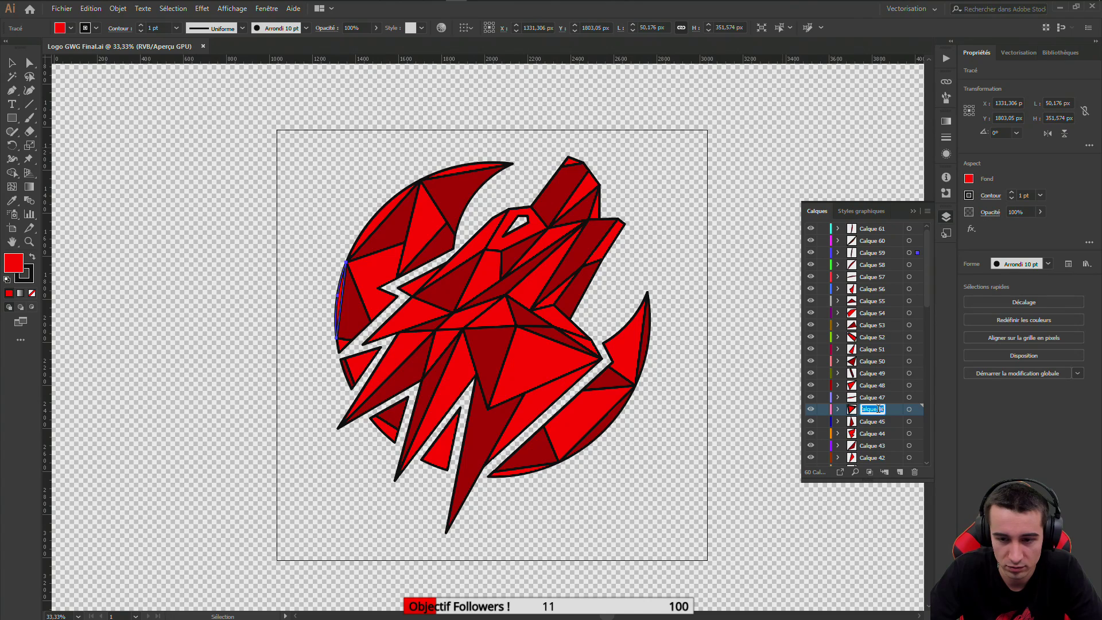
pyautogui.click(810, 409)
pyautogui.click(810, 410)
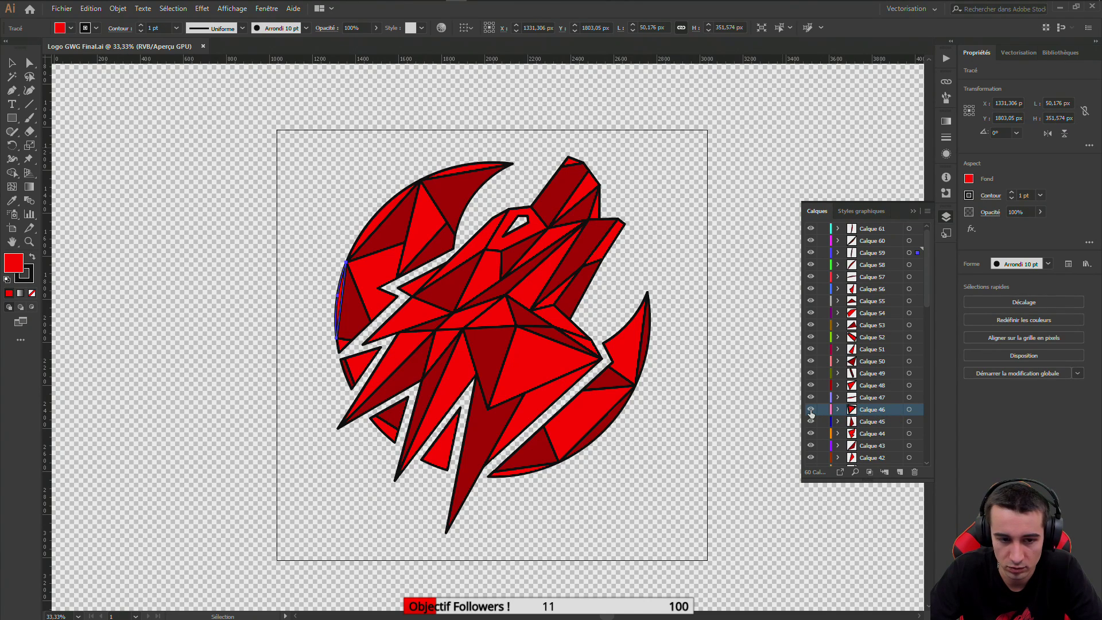
pyautogui.click(343, 345)
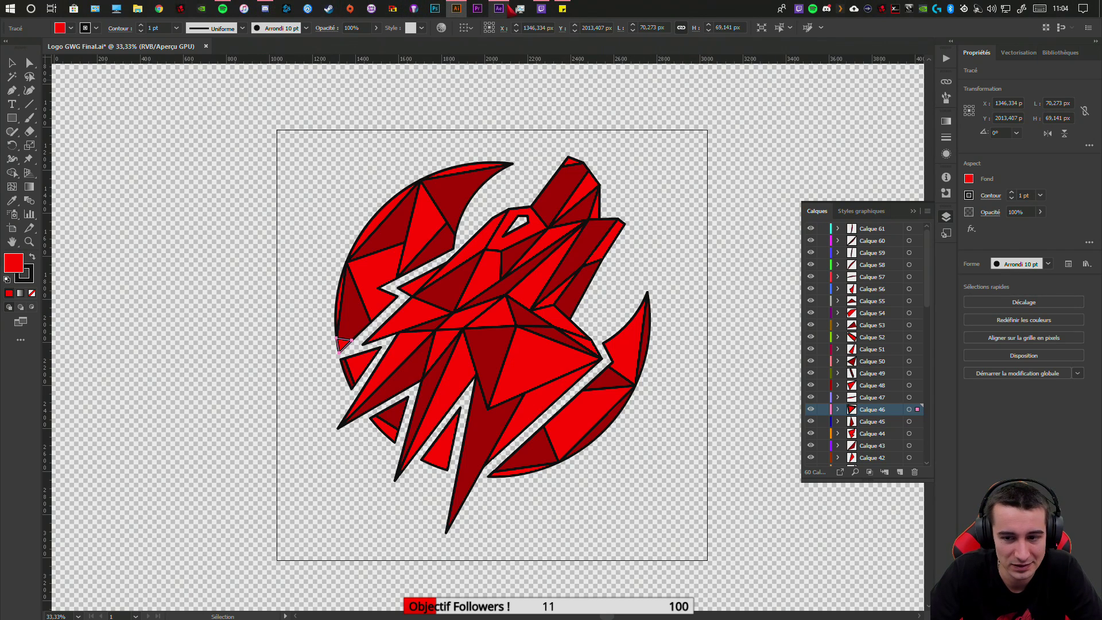
# Switch to After Effects, toggle Calque 46's visibility in the timeline to check its piece, and return to the Pense-bête note
pyautogui.moveTo(509, 12)
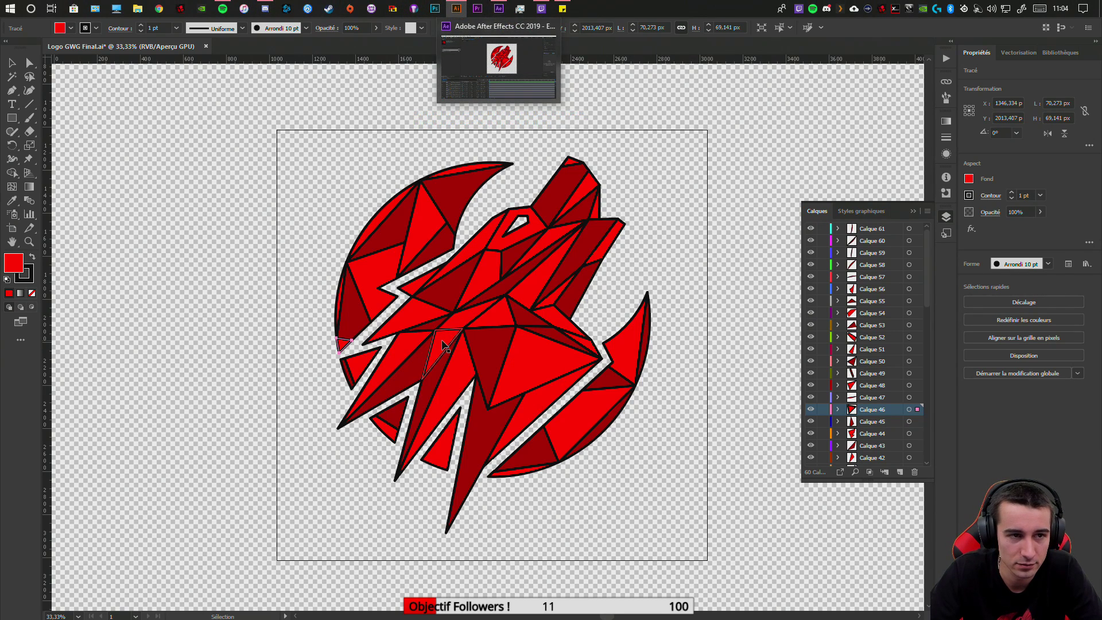
pyautogui.click(498, 9)
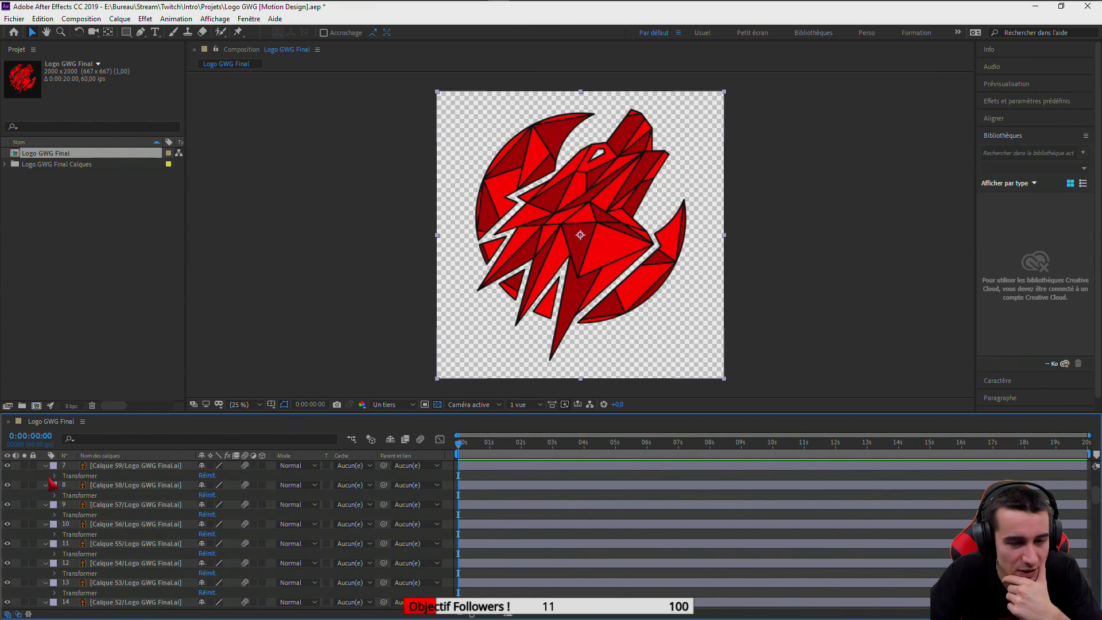
pyautogui.hotkey('alt', 'Tab')
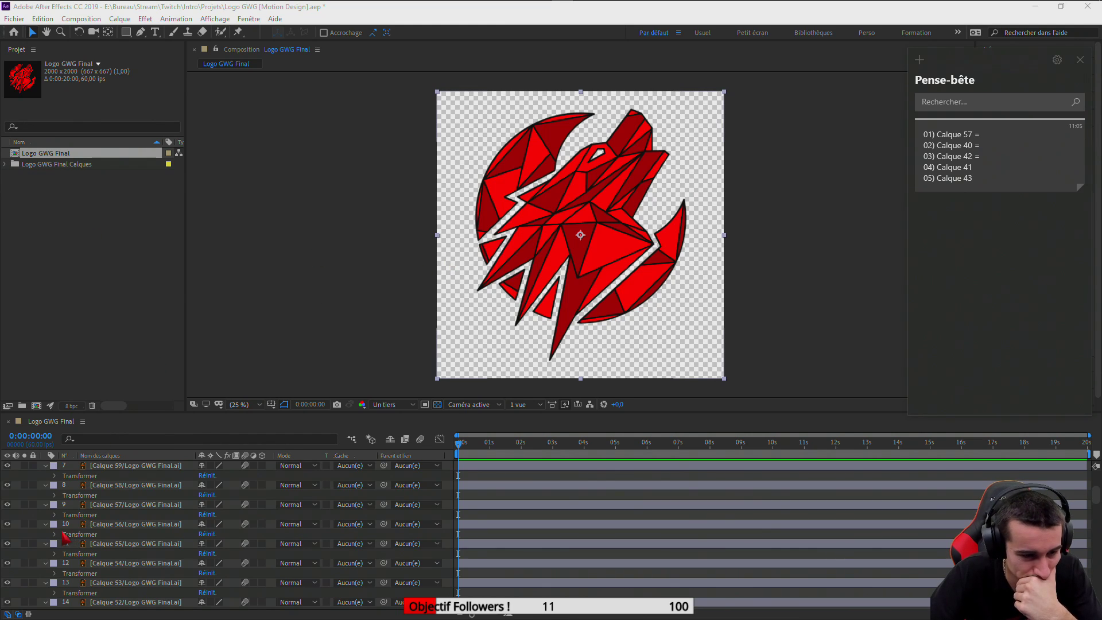
pyautogui.scroll(-3, 69, 538)
pyautogui.scroll(-2, 77, 539)
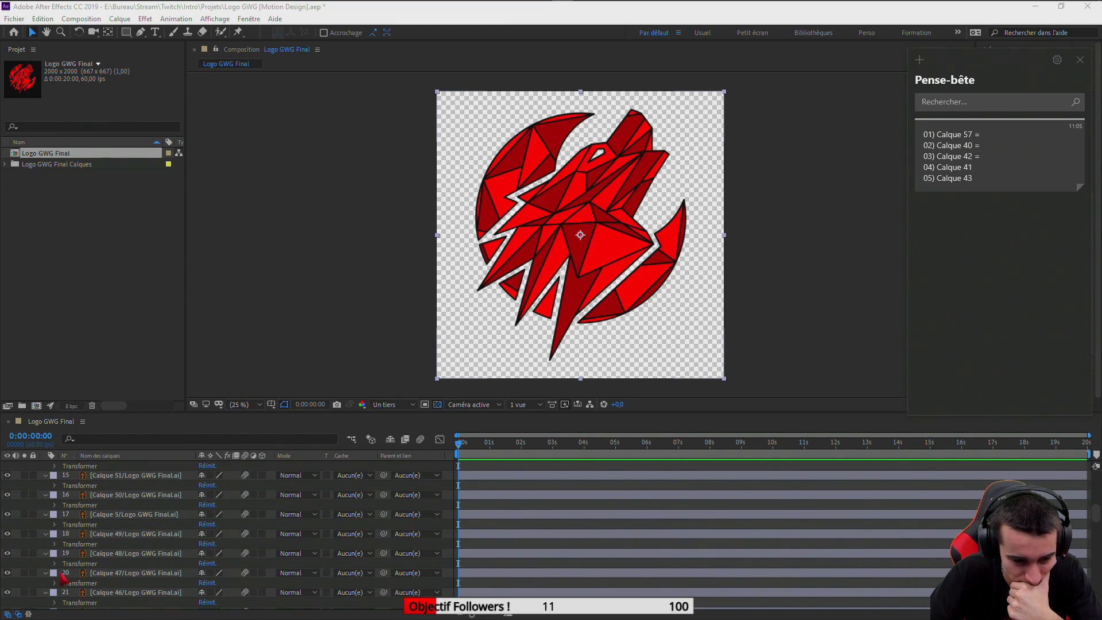
pyautogui.click(12, 598)
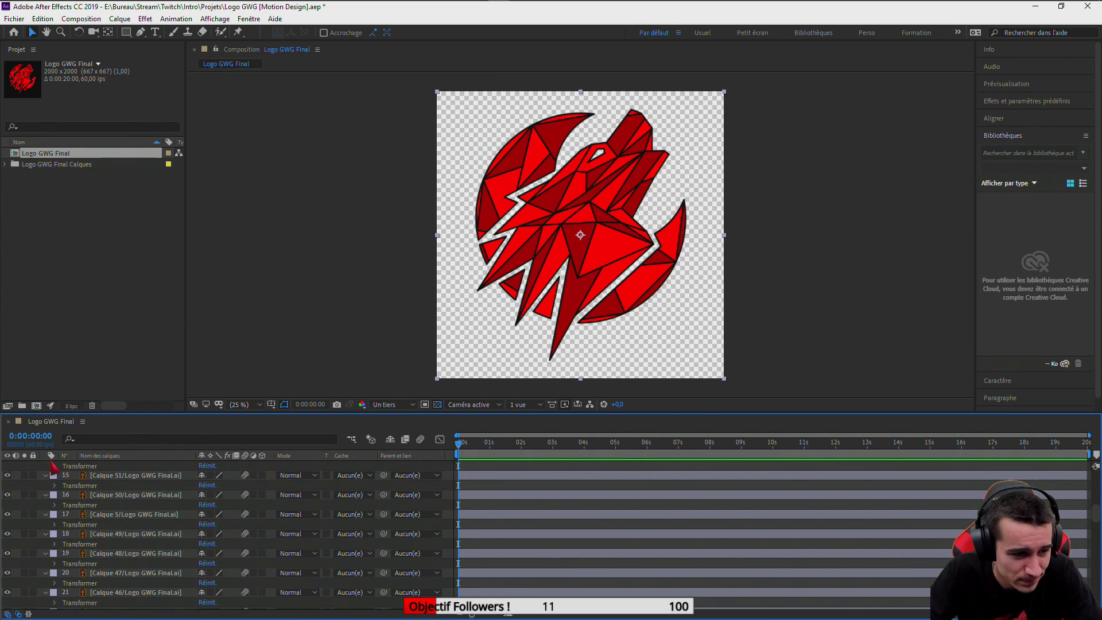
pyautogui.hotkey('alt', 'Tab')
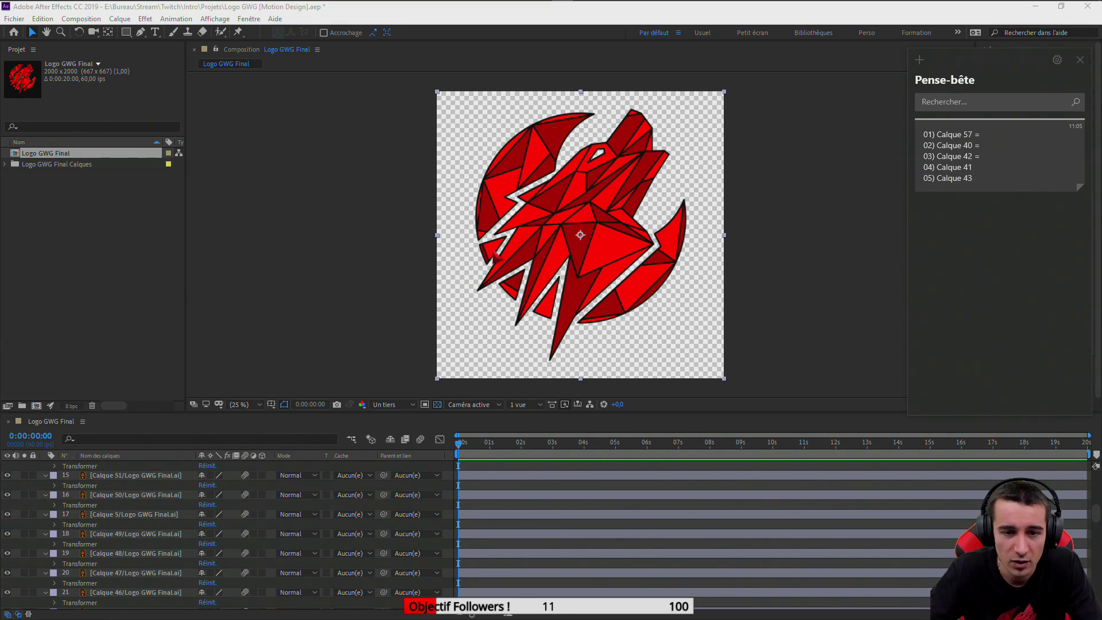
# Select the red piece below the crescent's left gap in Illustrator, and toggle Calque 48's visibility in After Effects to match it
pyautogui.click(496, 255)
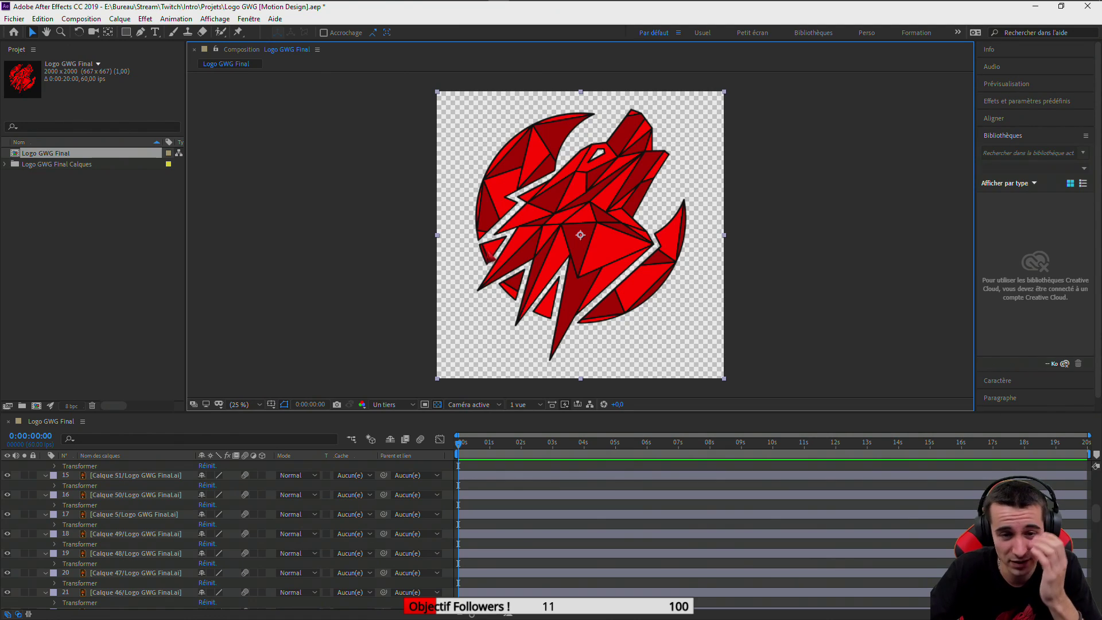
pyautogui.moveTo(456, 9)
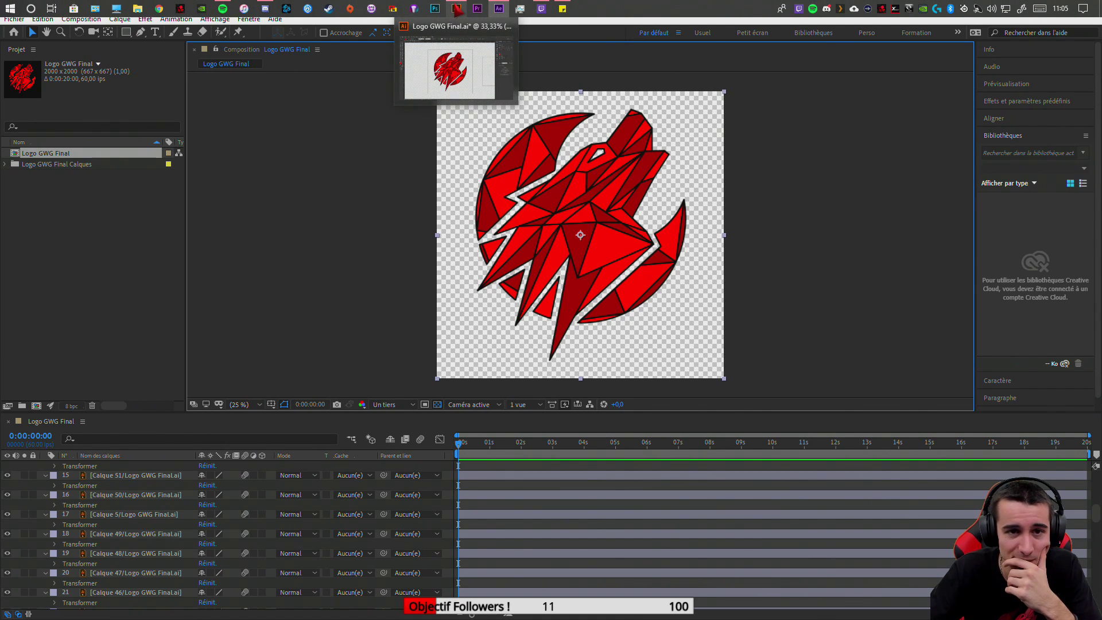
pyautogui.click(454, 44)
pyautogui.click(370, 365)
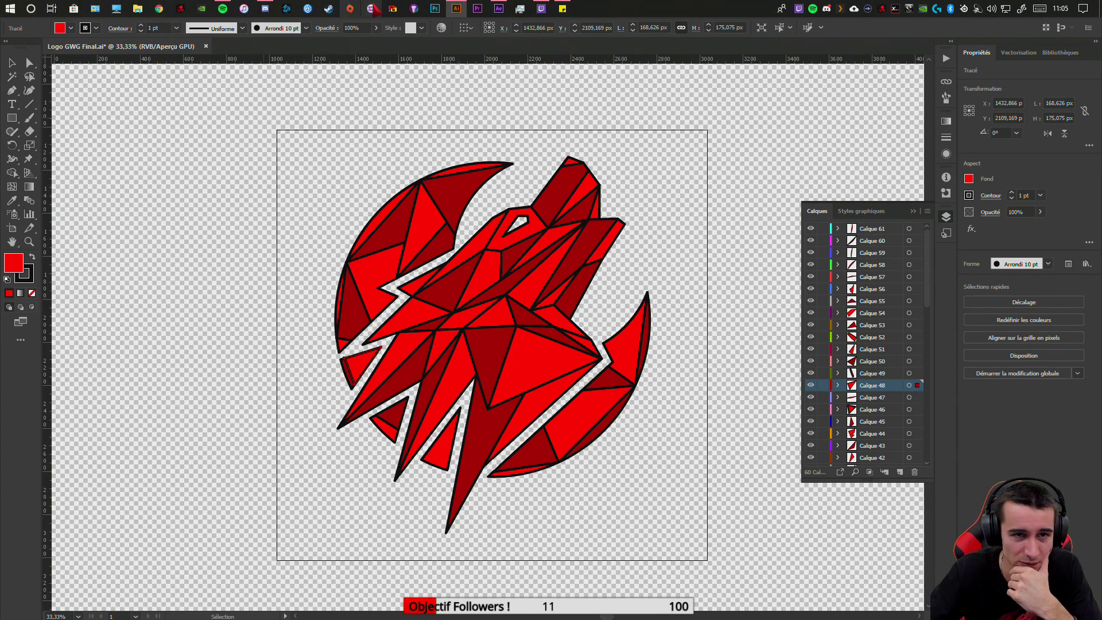
pyautogui.click(499, 9)
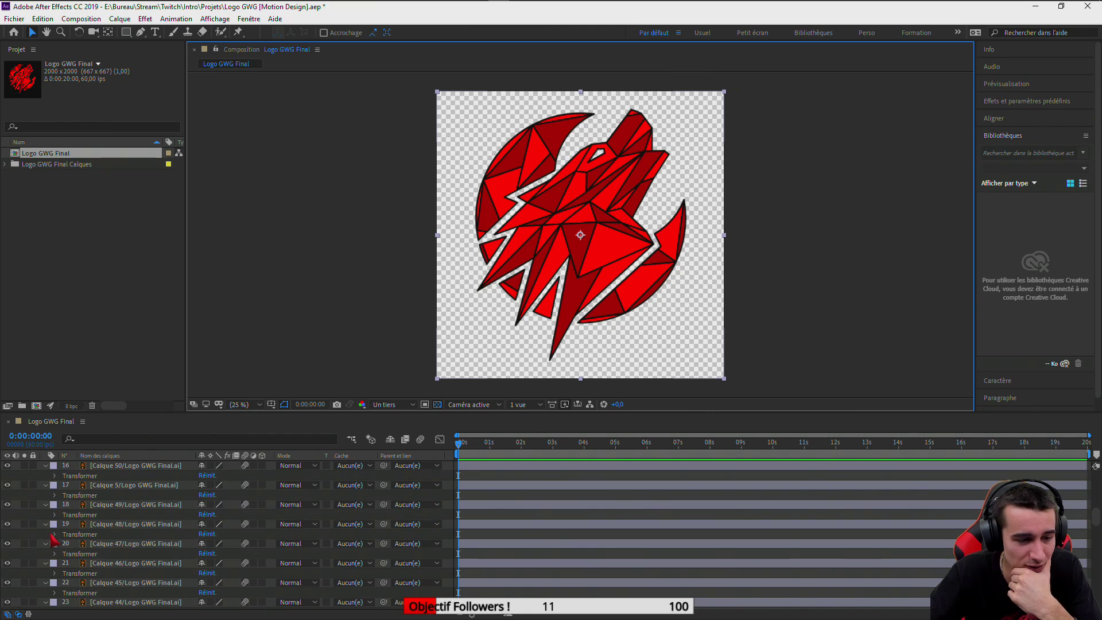
pyautogui.click(9, 525)
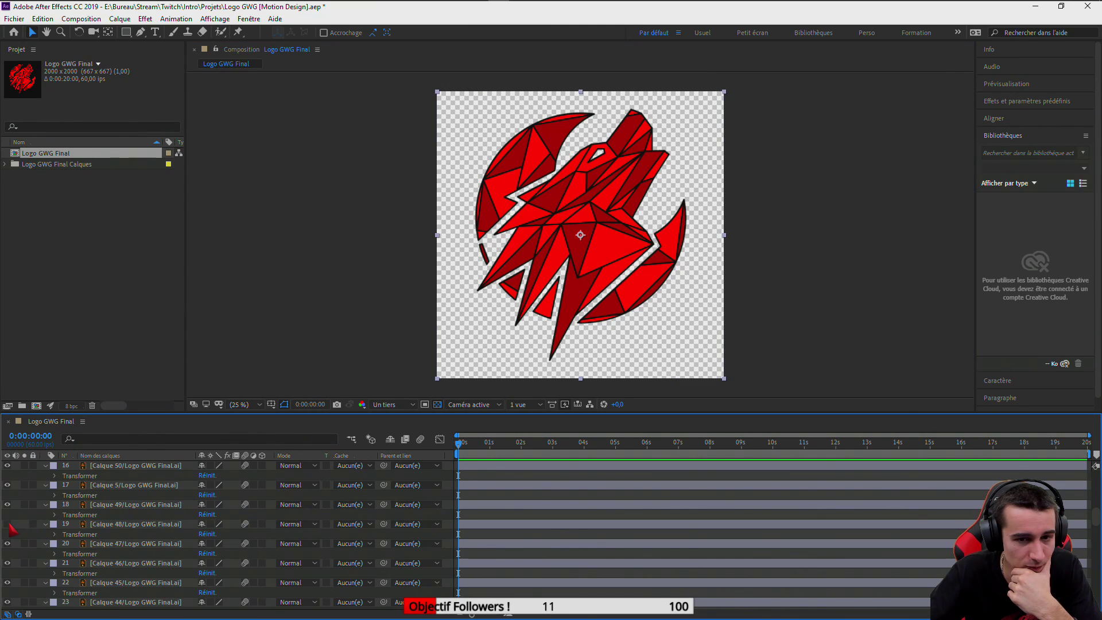
pyautogui.hotkey('alt', 'Tab')
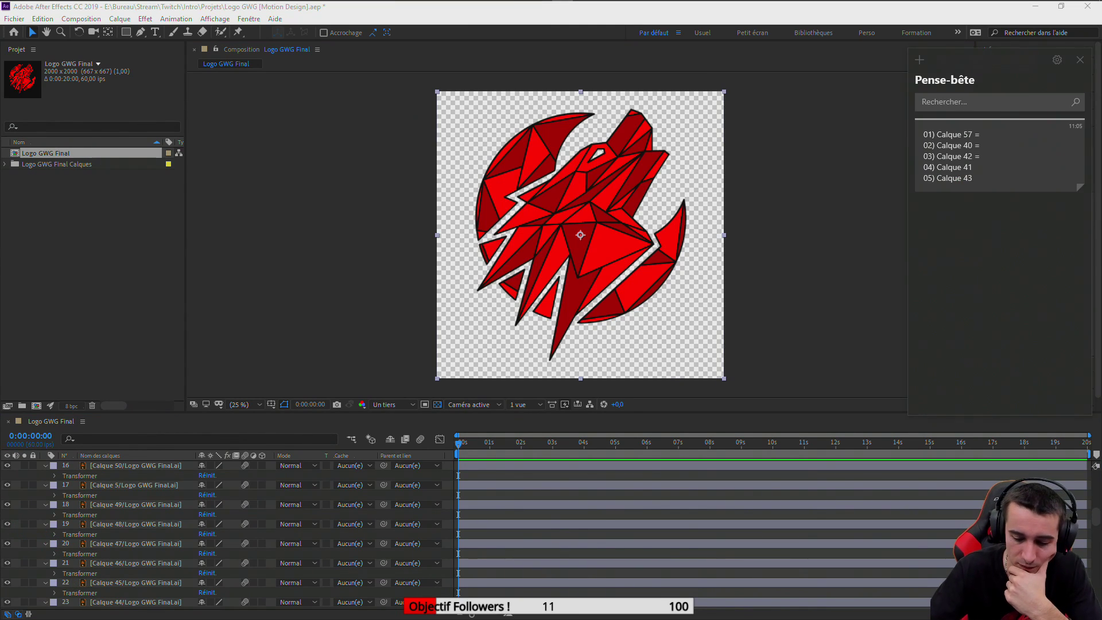
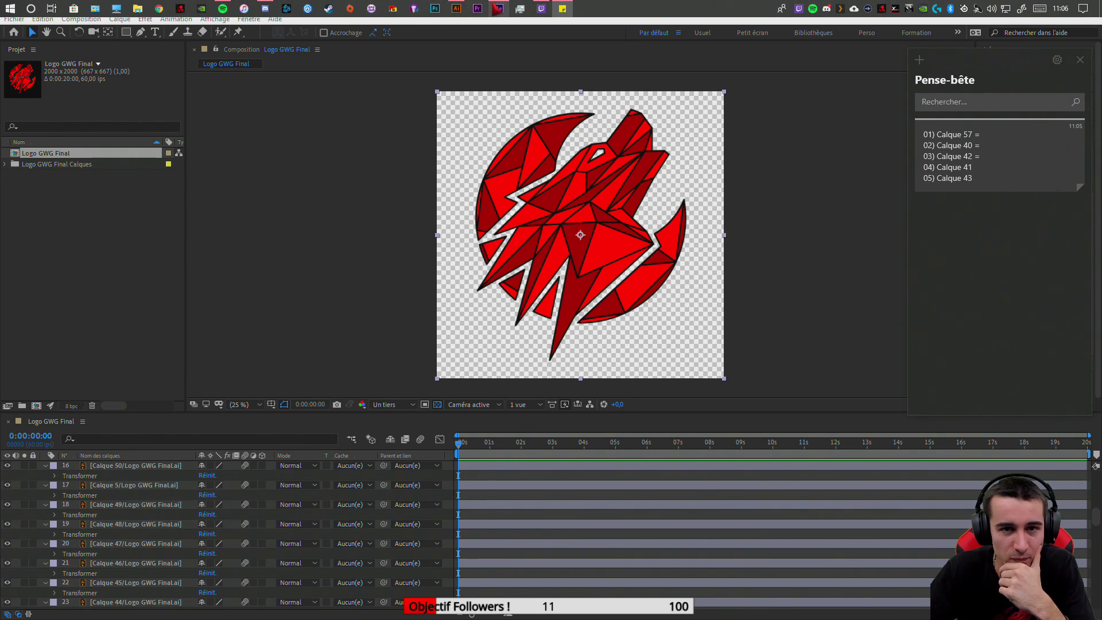
# Switch to Illustrator and try to launch a second Illustrator window
pyautogui.moveTo(497, 8)
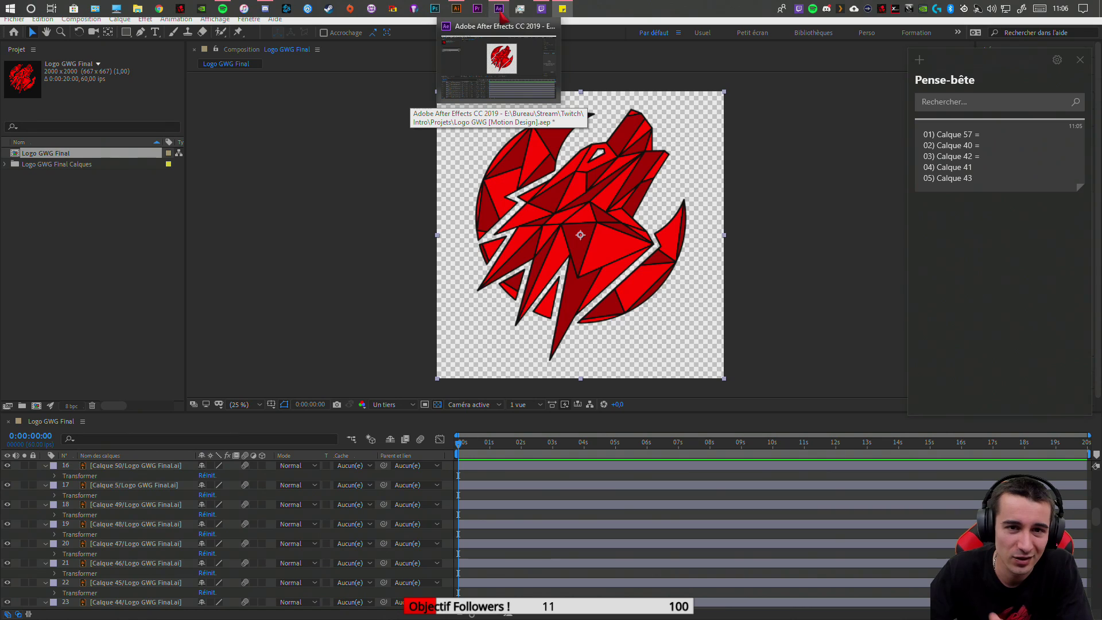
pyautogui.click(456, 8)
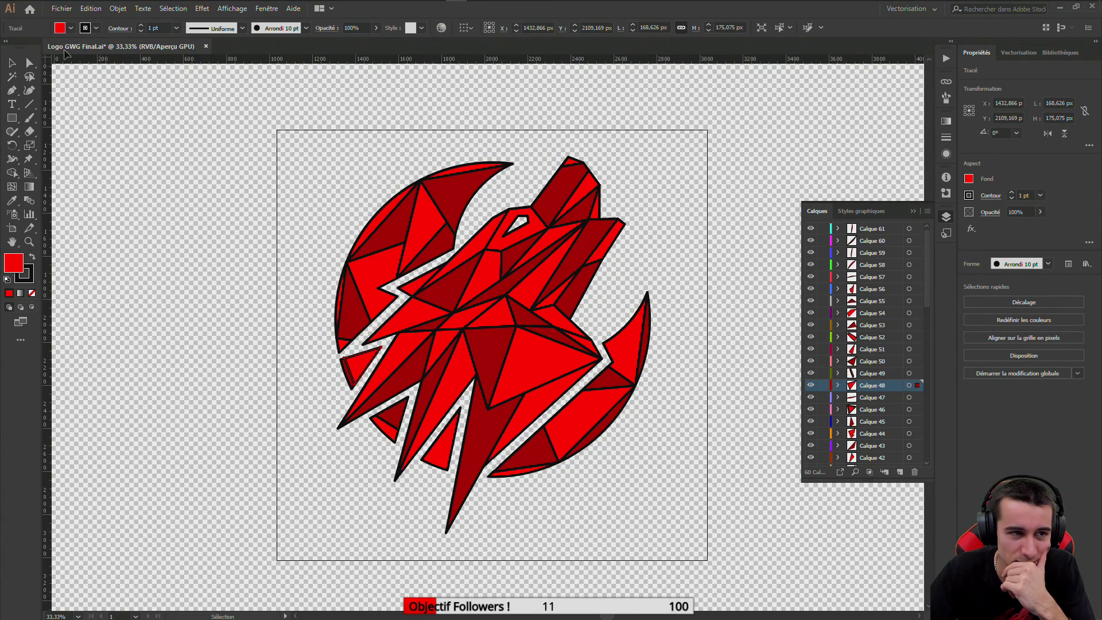
pyautogui.rightClick(456, 8)
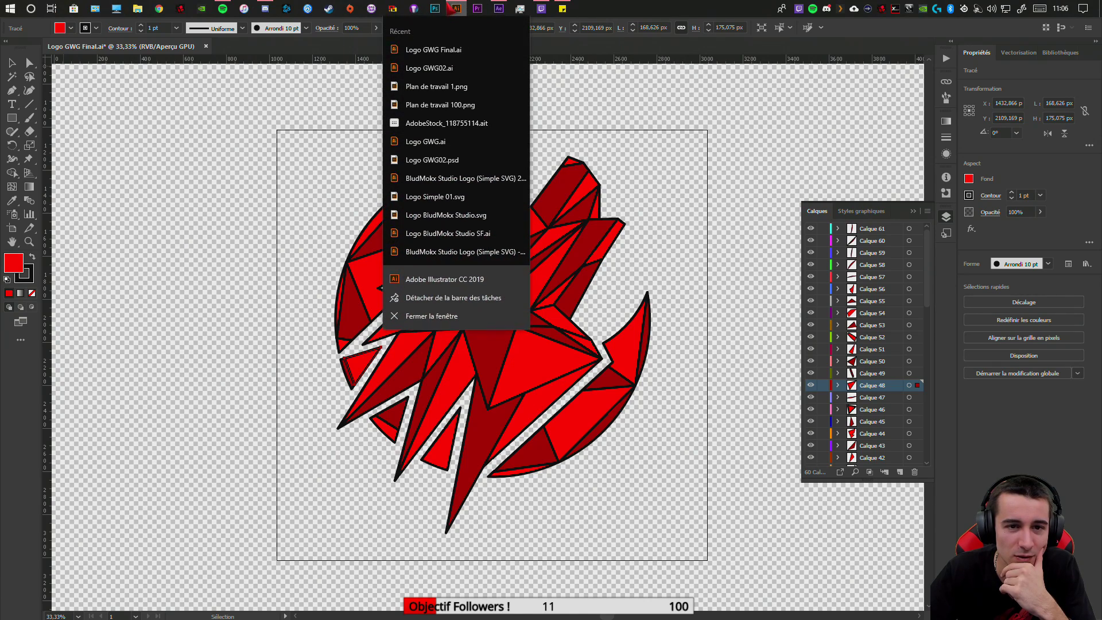
pyautogui.click(406, 280)
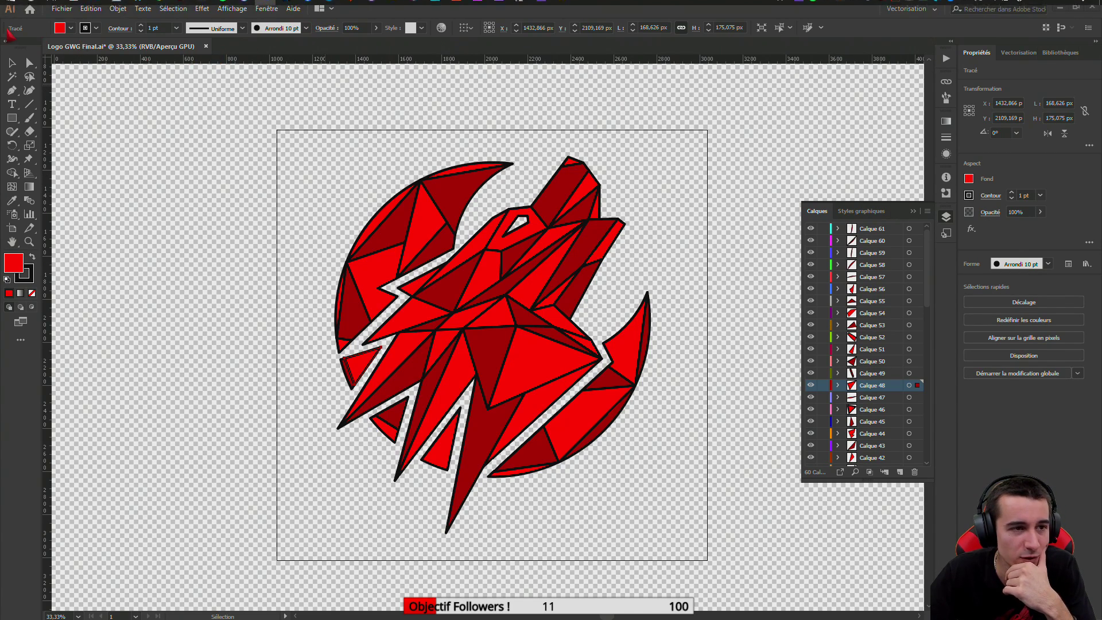
# Start opening an existing document and browse from the YouTube Projets folder to the BludMokx Studio folder on the Bureau
pyautogui.click(61, 8)
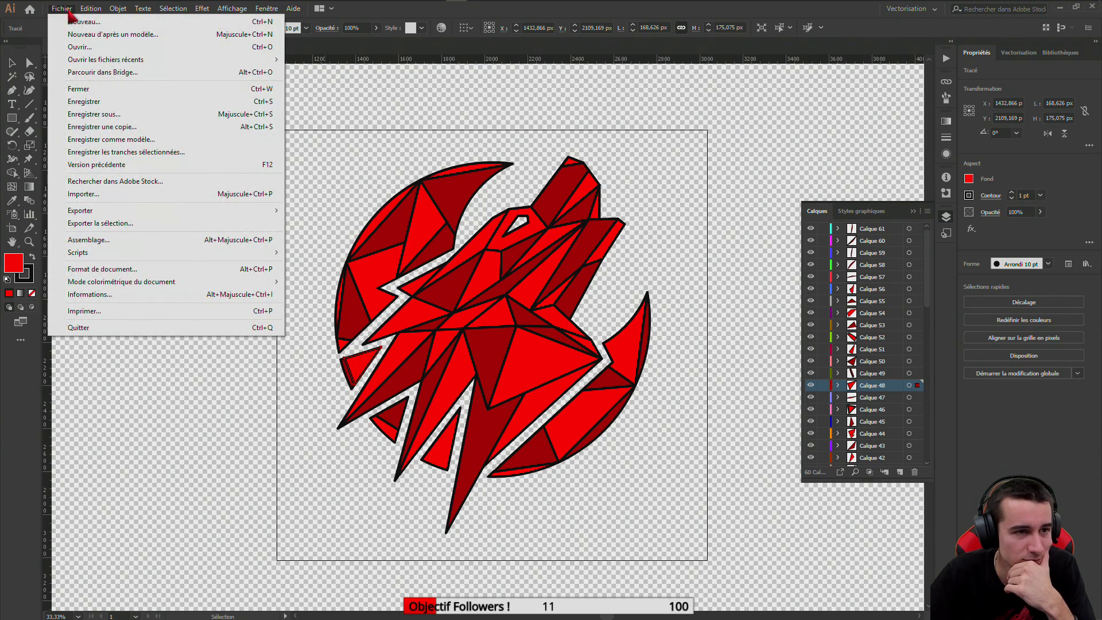
pyautogui.click(93, 46)
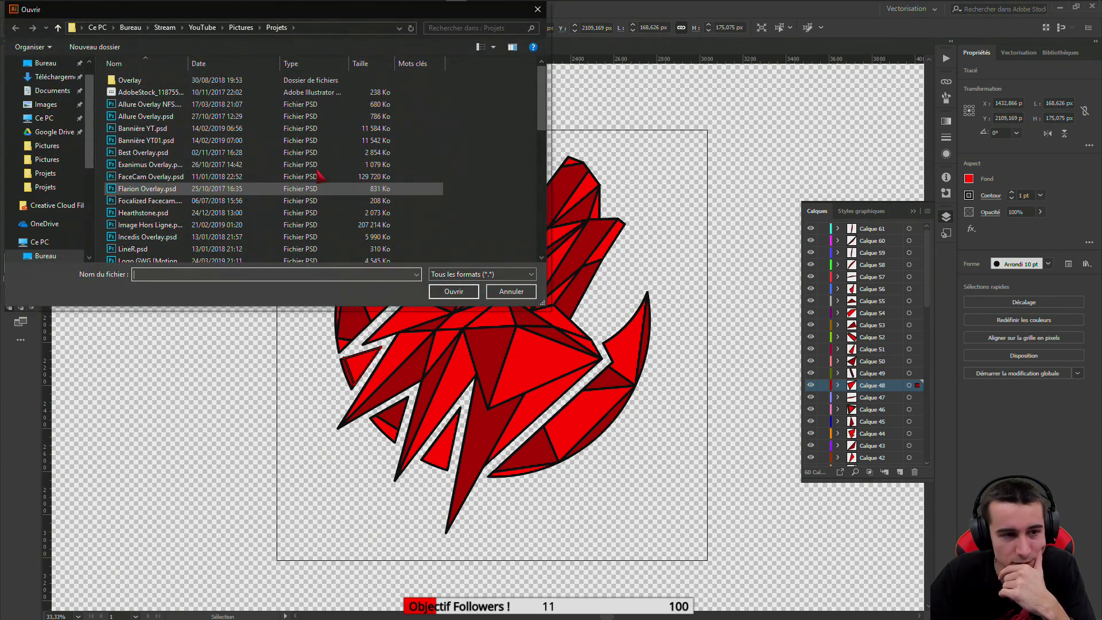
pyautogui.click(58, 28)
pyautogui.click(58, 28)
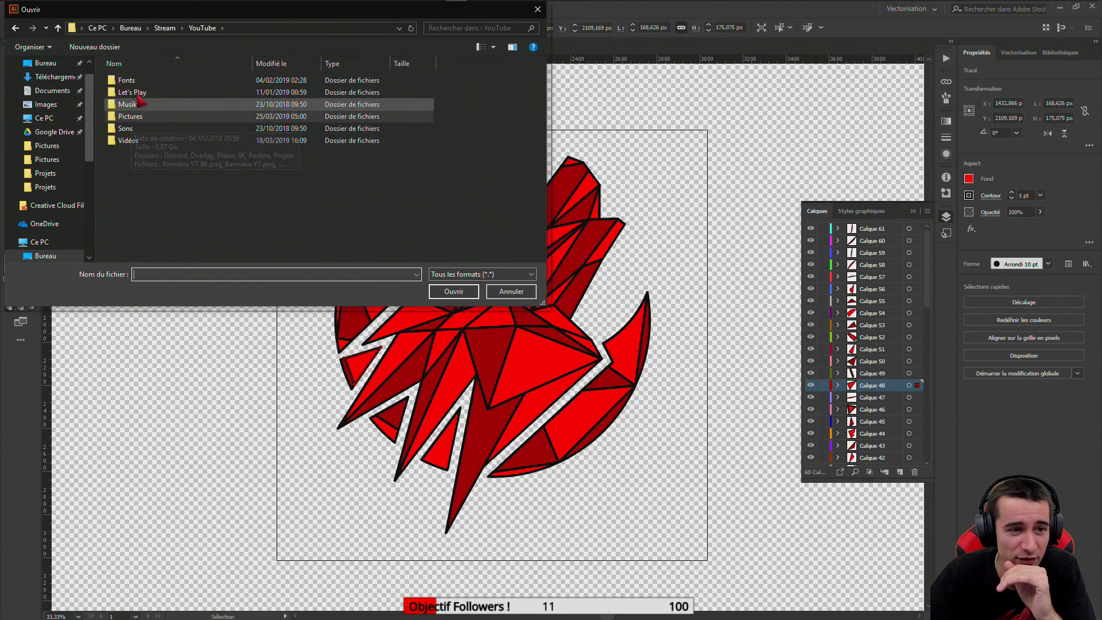
pyautogui.click(58, 27)
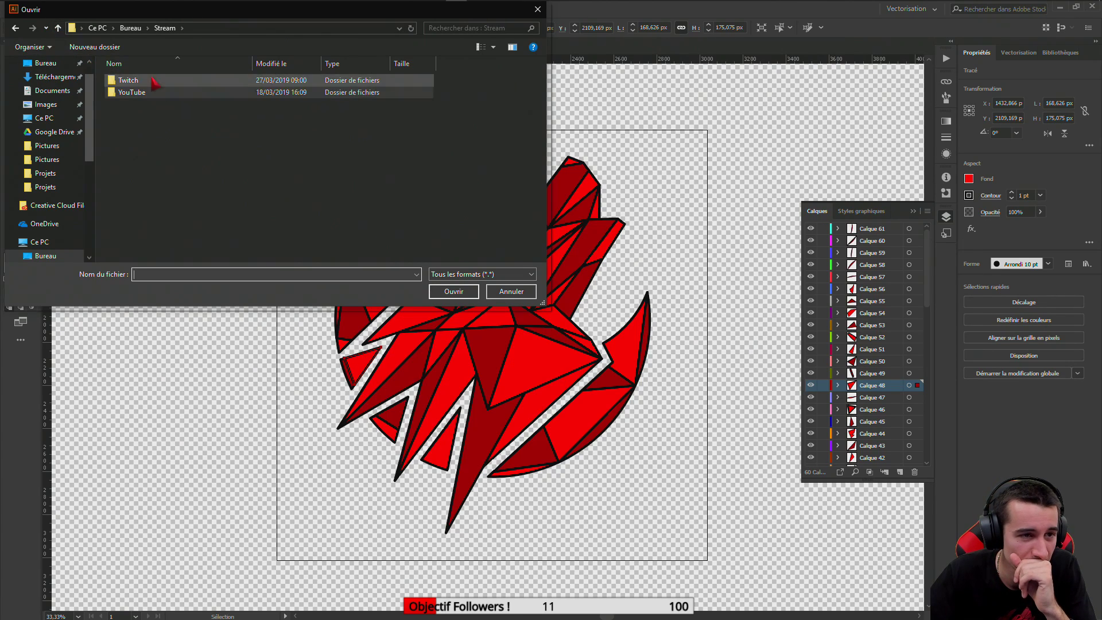
pyautogui.click(58, 27)
pyautogui.doubleClick(165, 93)
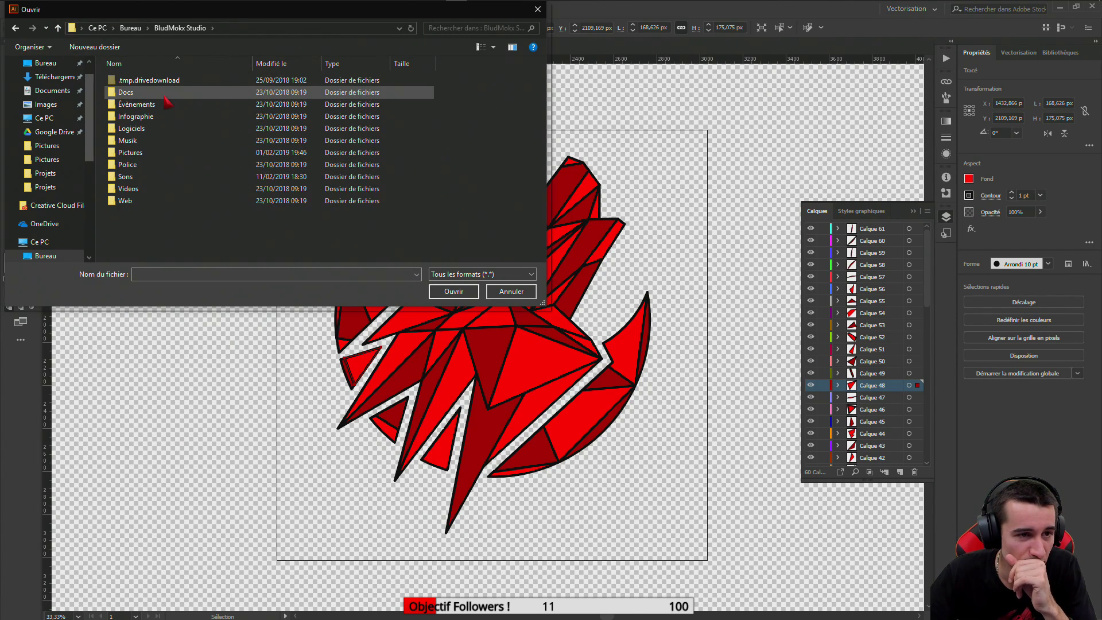
# Open "BludMokx Studio Logo (Simple SVG) - Drawing 2.ai" from Pictures > Logos > BludMokx Studio > Fichiers AI & SVG and look through its layers
pyautogui.doubleClick(159, 152)
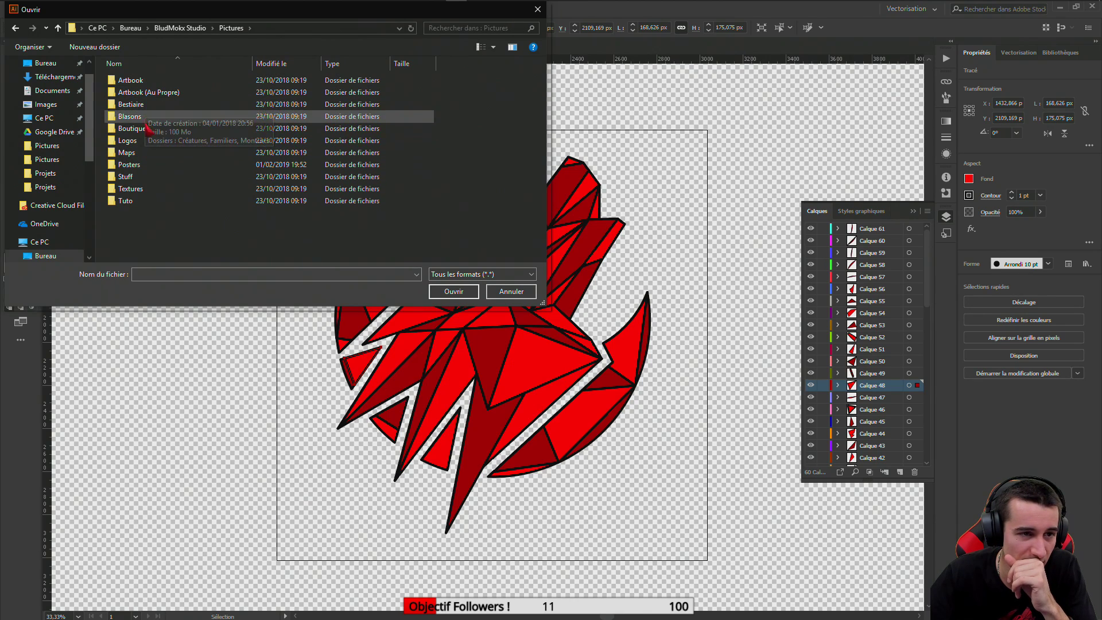
pyautogui.doubleClick(149, 145)
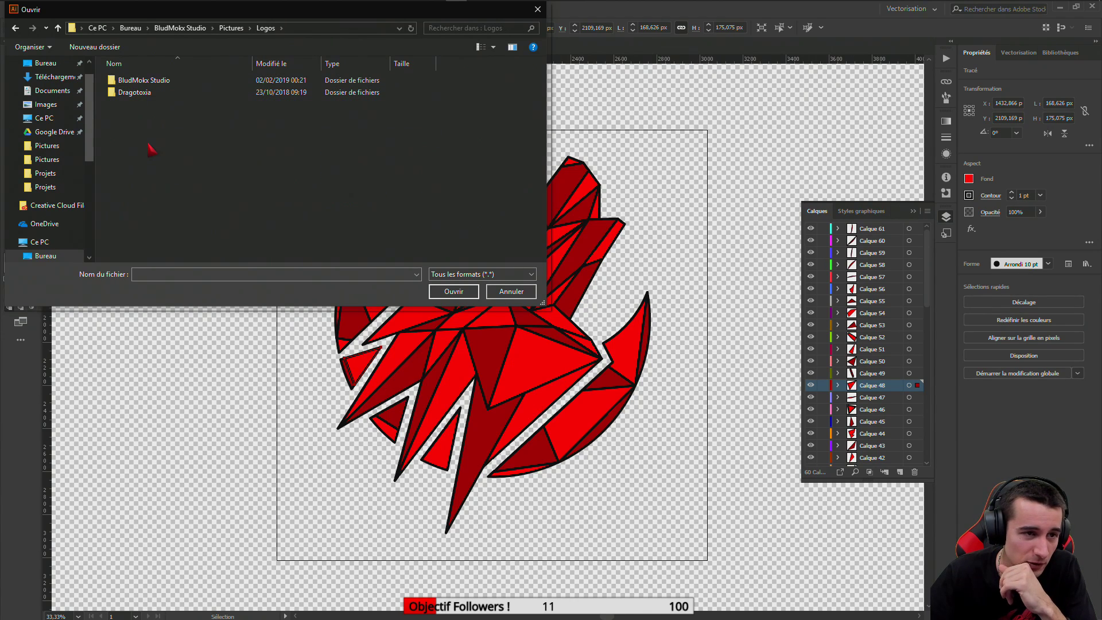
pyautogui.doubleClick(146, 81)
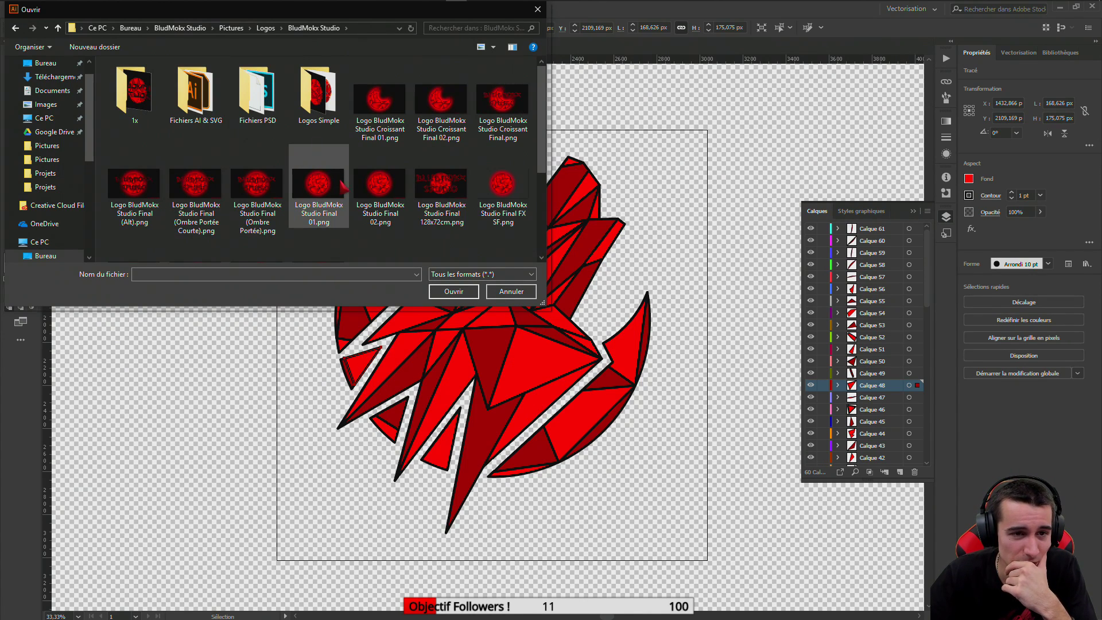
pyautogui.doubleClick(186, 91)
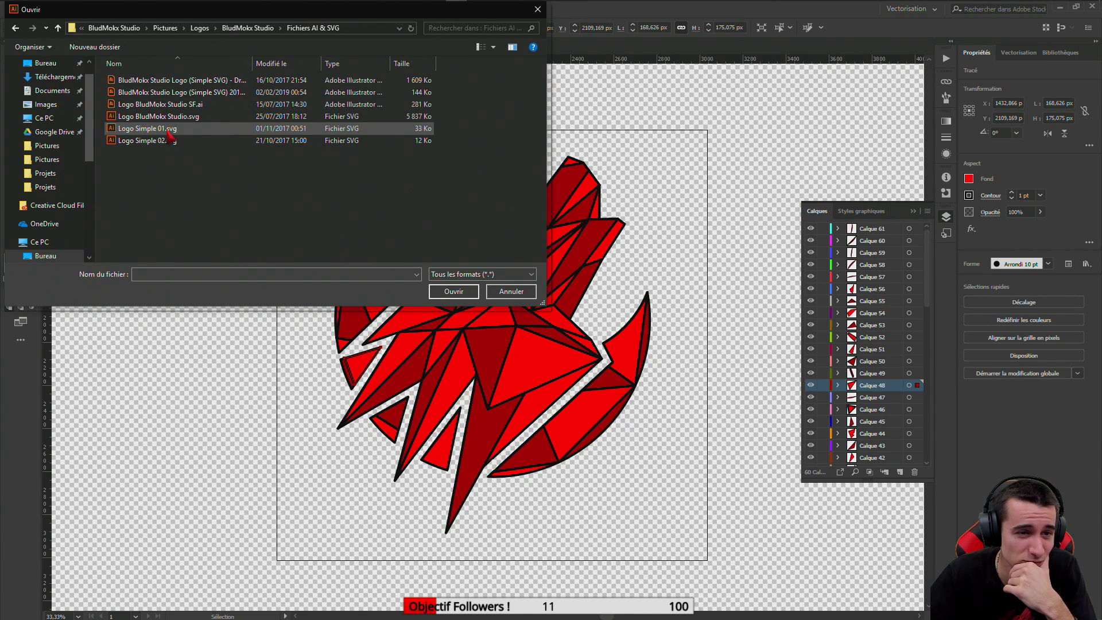
pyautogui.doubleClick(175, 85)
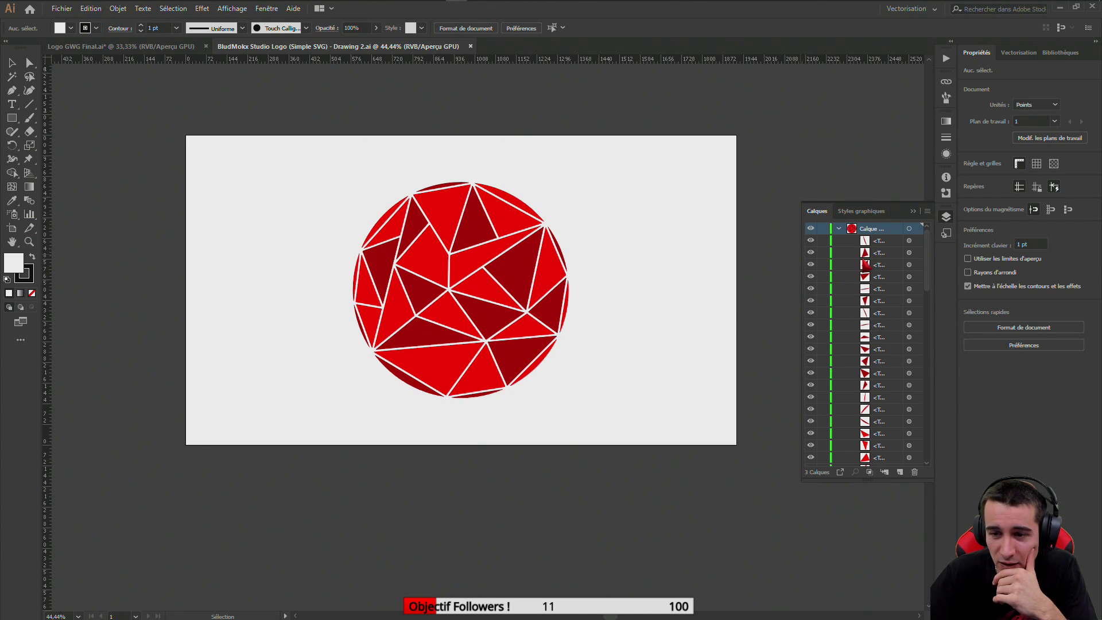
pyautogui.scroll(-10, 891, 281)
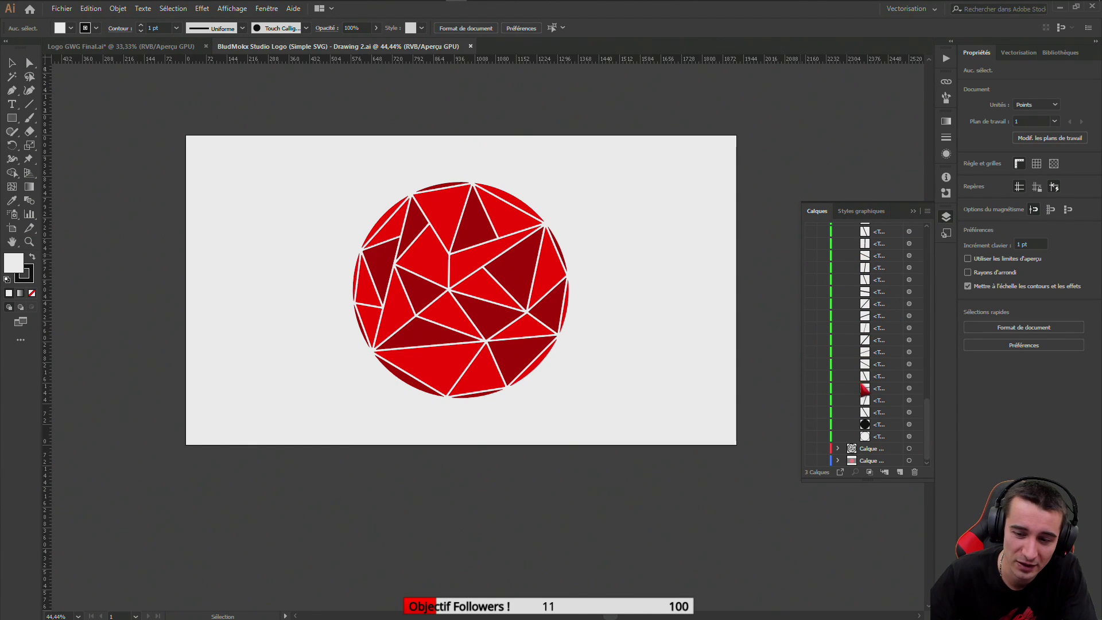
pyautogui.scroll(10, 866, 344)
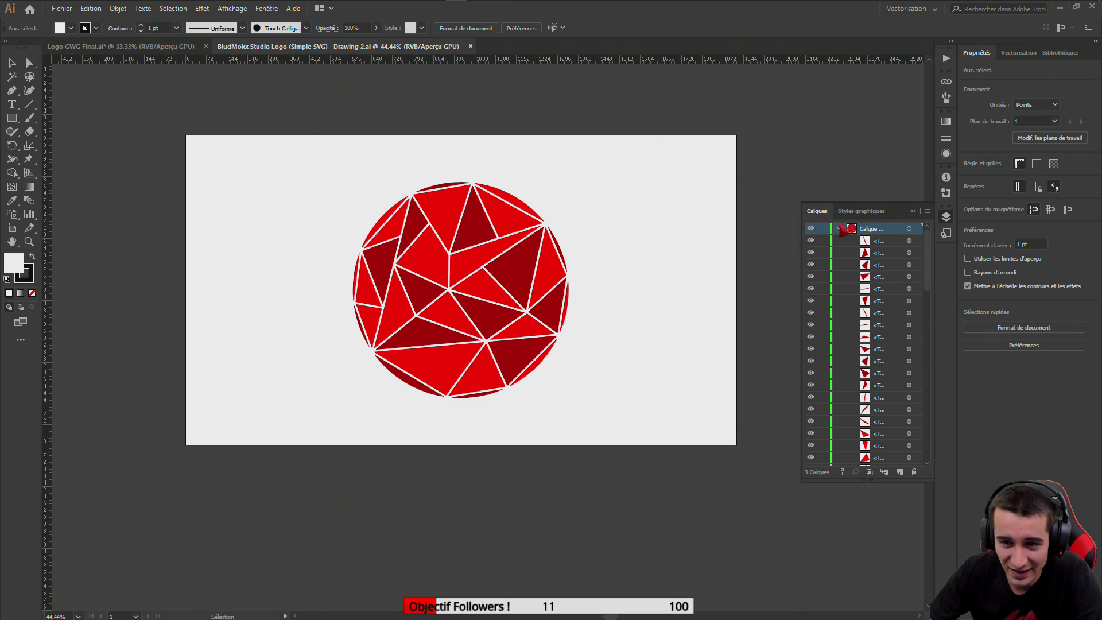
# Examine the contents of the red facet layer and the black outline layer in the BludMokx Studio logo drawing, showing the outlines
pyautogui.click(838, 228)
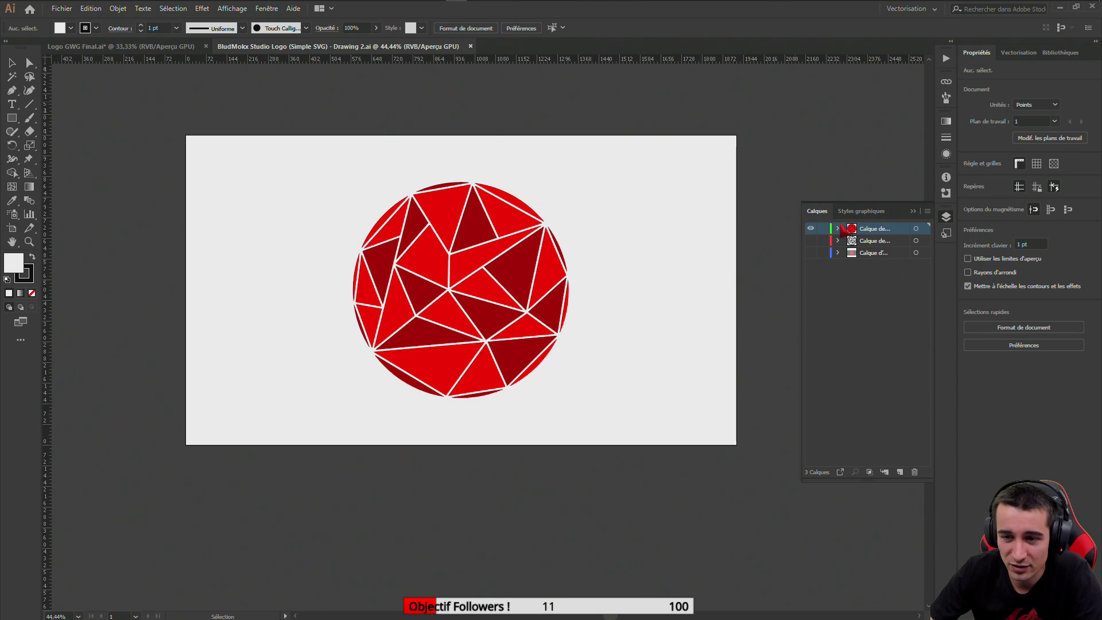
pyautogui.click(838, 228)
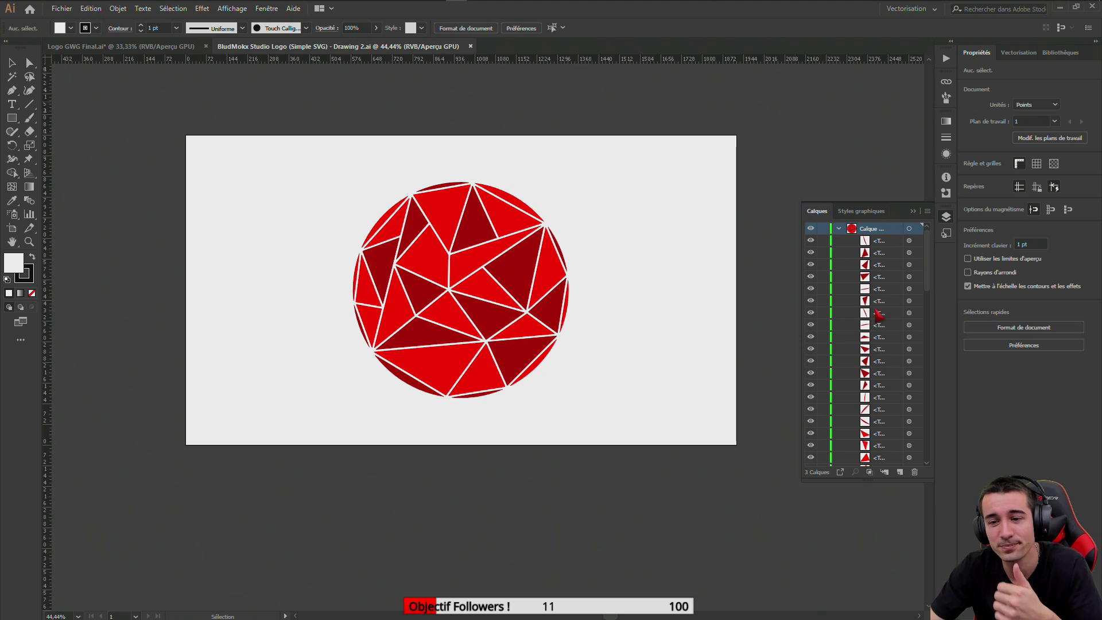
pyautogui.click(838, 229)
pyautogui.click(838, 229)
pyautogui.click(838, 229)
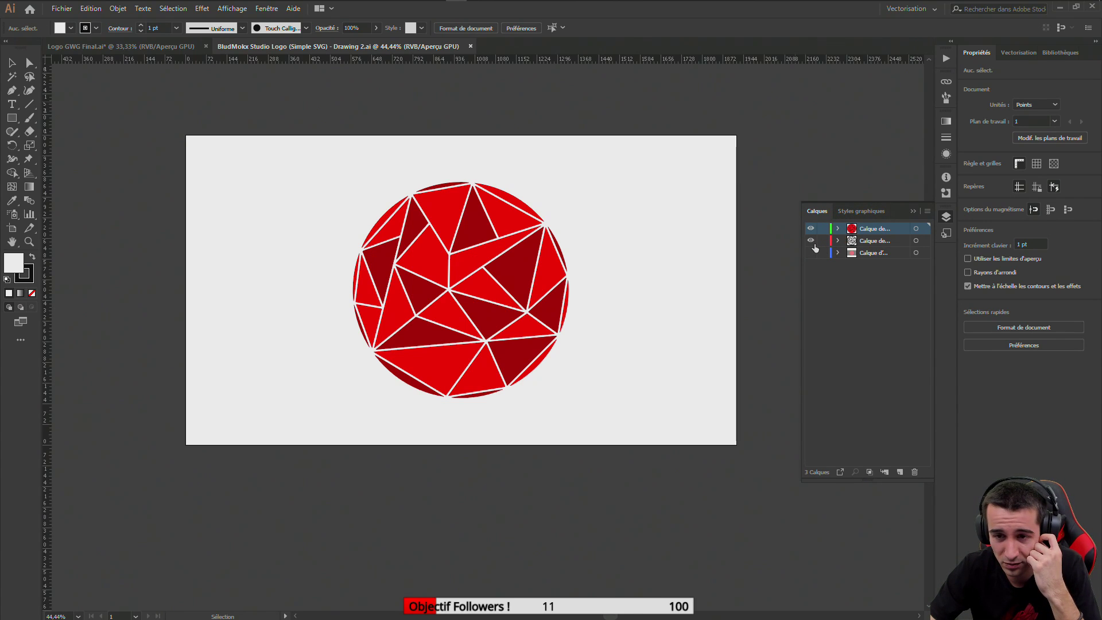
pyautogui.click(814, 251)
pyautogui.click(839, 241)
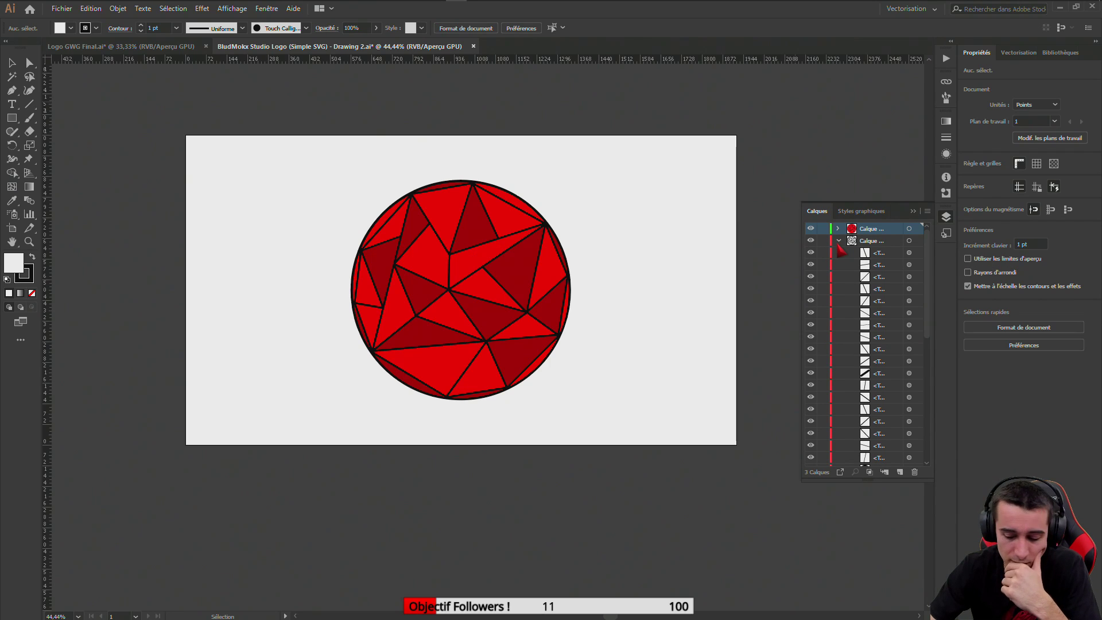
pyautogui.press('XF86AudioNext')
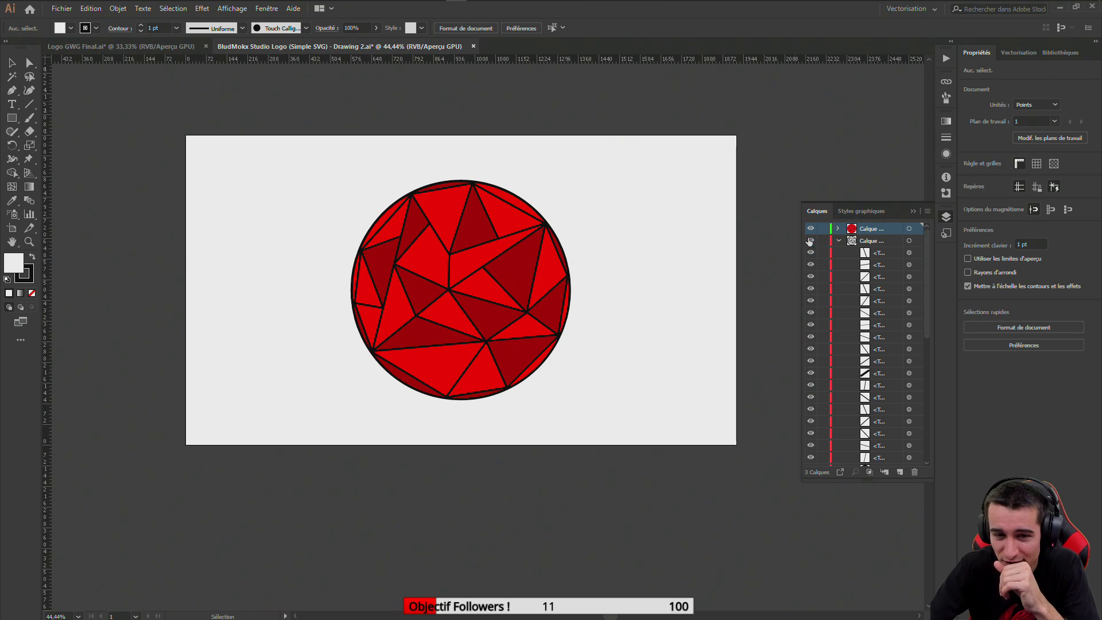
pyautogui.click(839, 242)
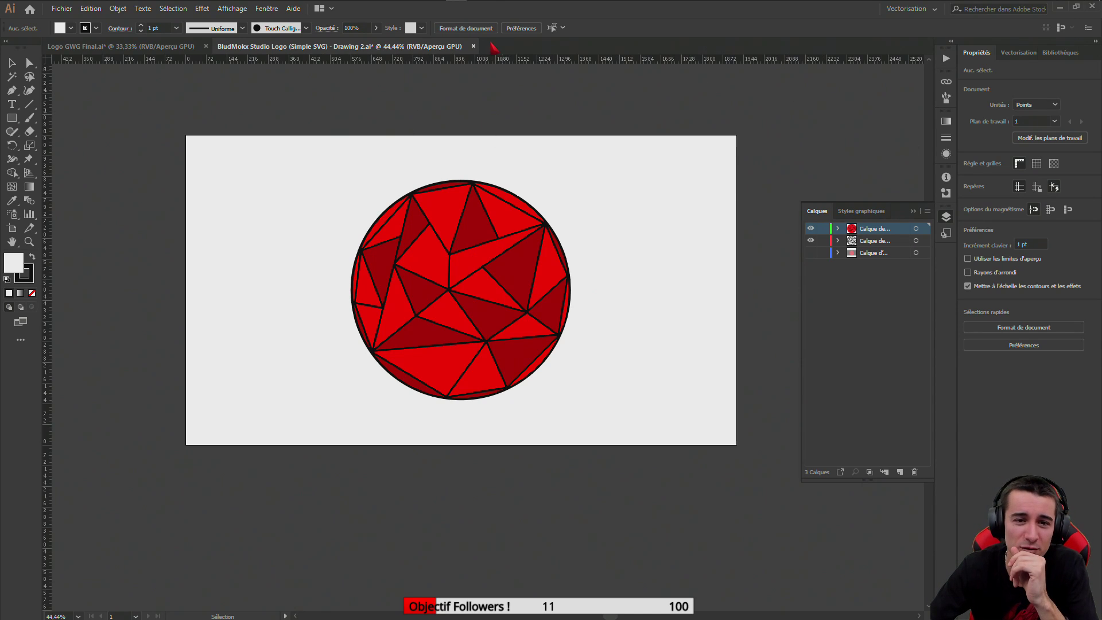
# Close the BludMokx Studio Logo drawing without saving the changes
pyautogui.click(473, 46)
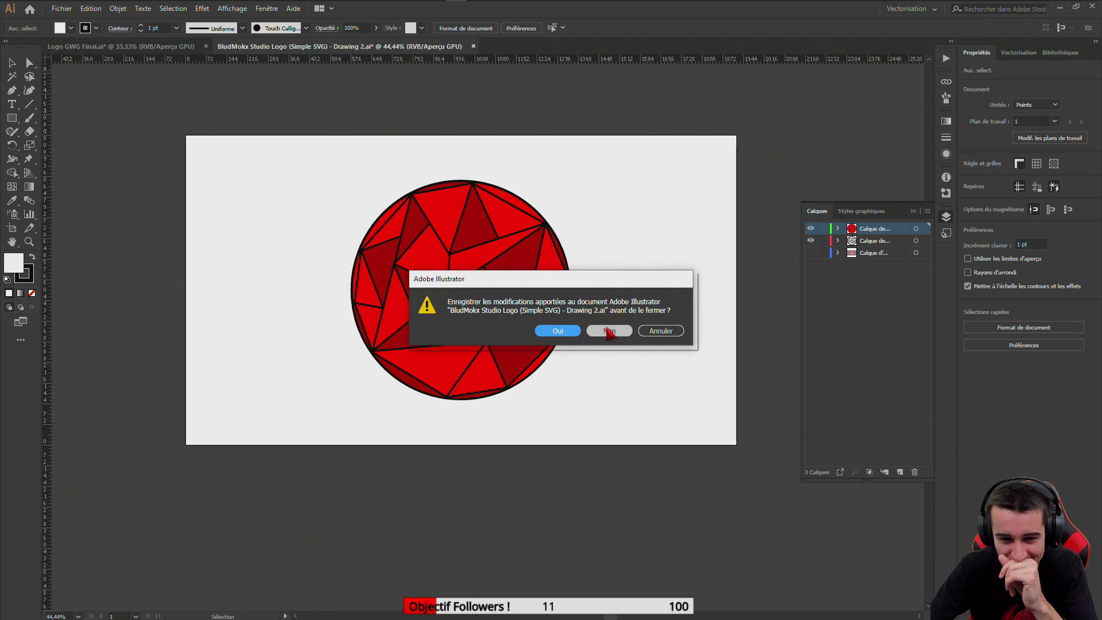
pyautogui.click(609, 332)
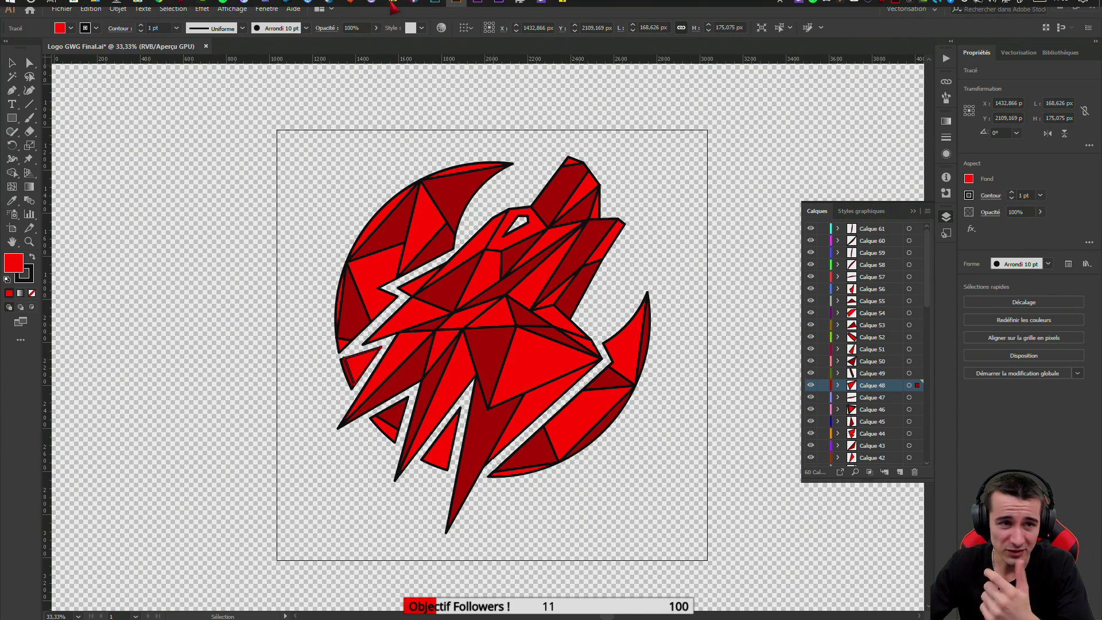
# Identify the layer of the small dark red facet on the moon's lower-left edge, check the sticky notes list, and switch to After Effects
pyautogui.moveTo(232, 7)
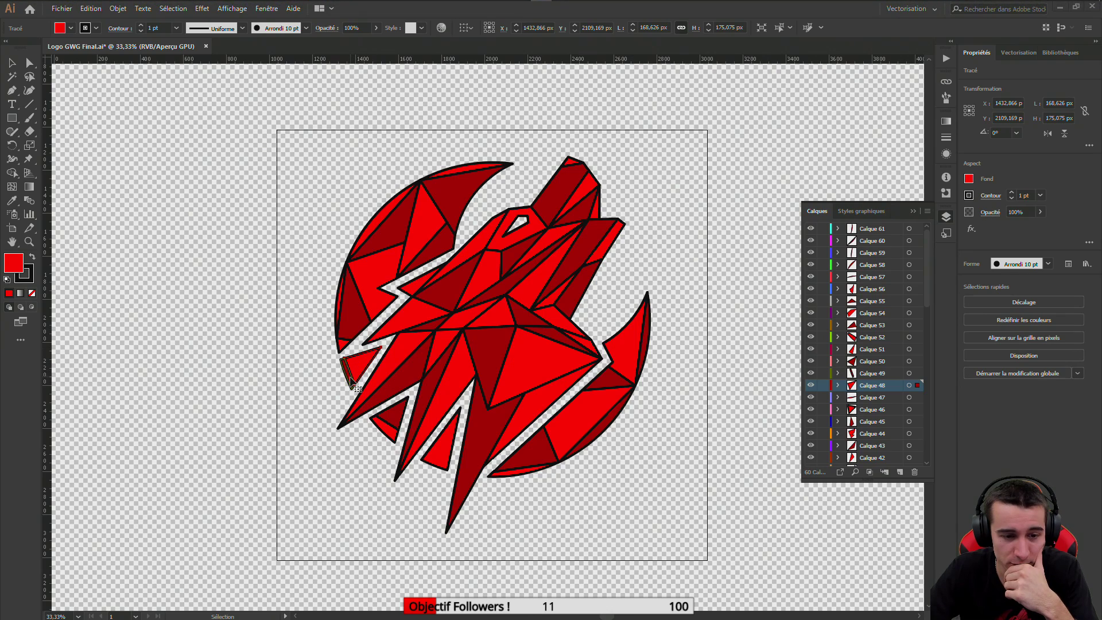
pyautogui.click(350, 378)
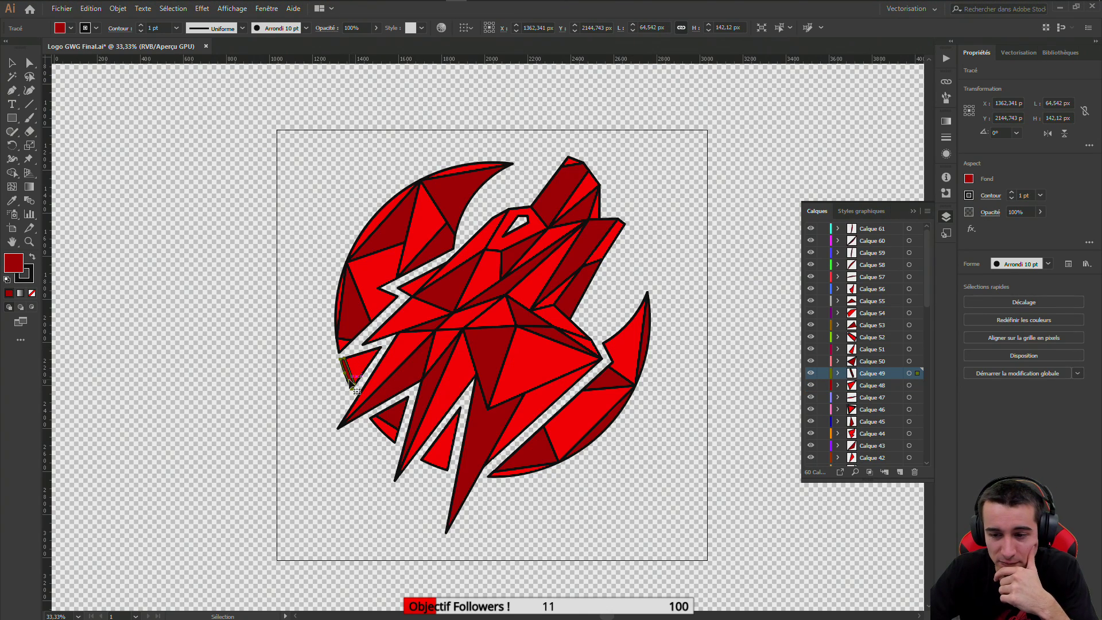
pyautogui.moveTo(367, 3)
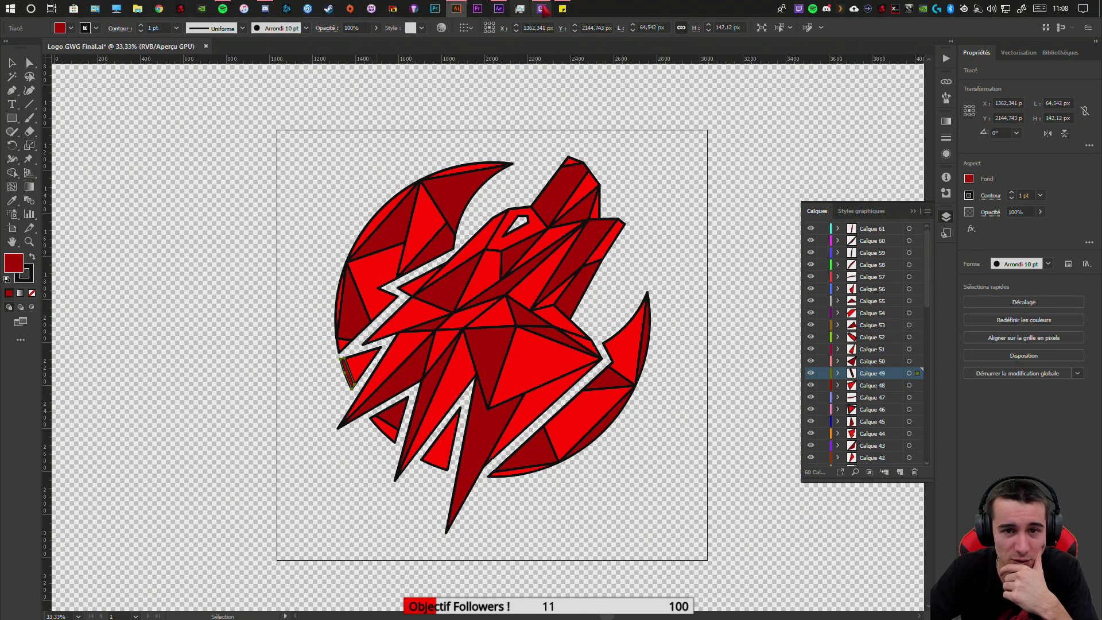
pyautogui.click(562, 9)
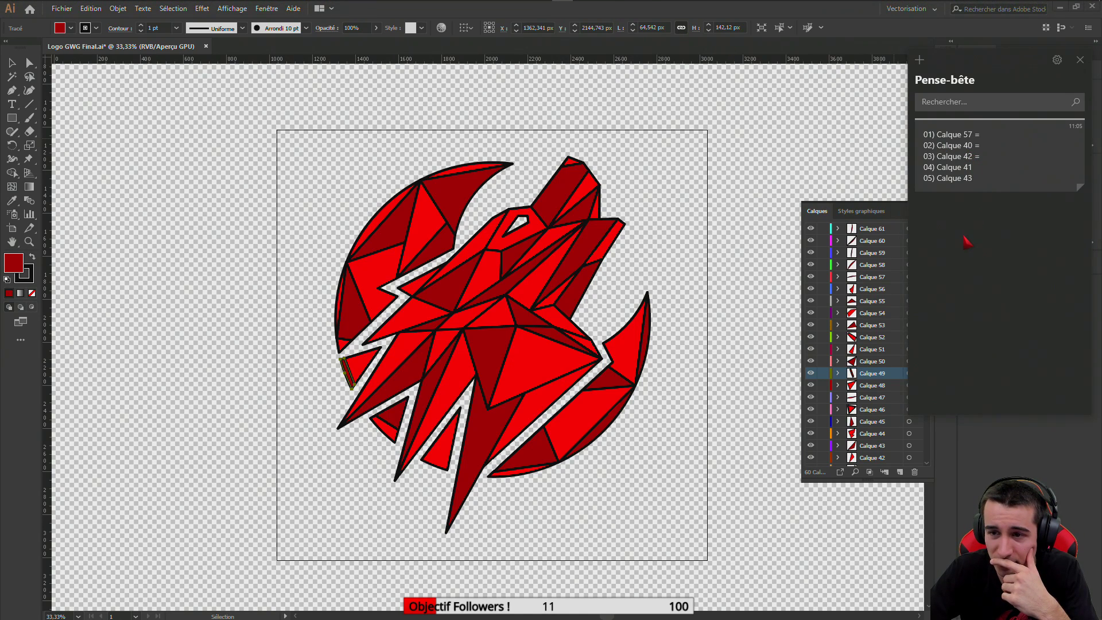
pyautogui.moveTo(518, 2)
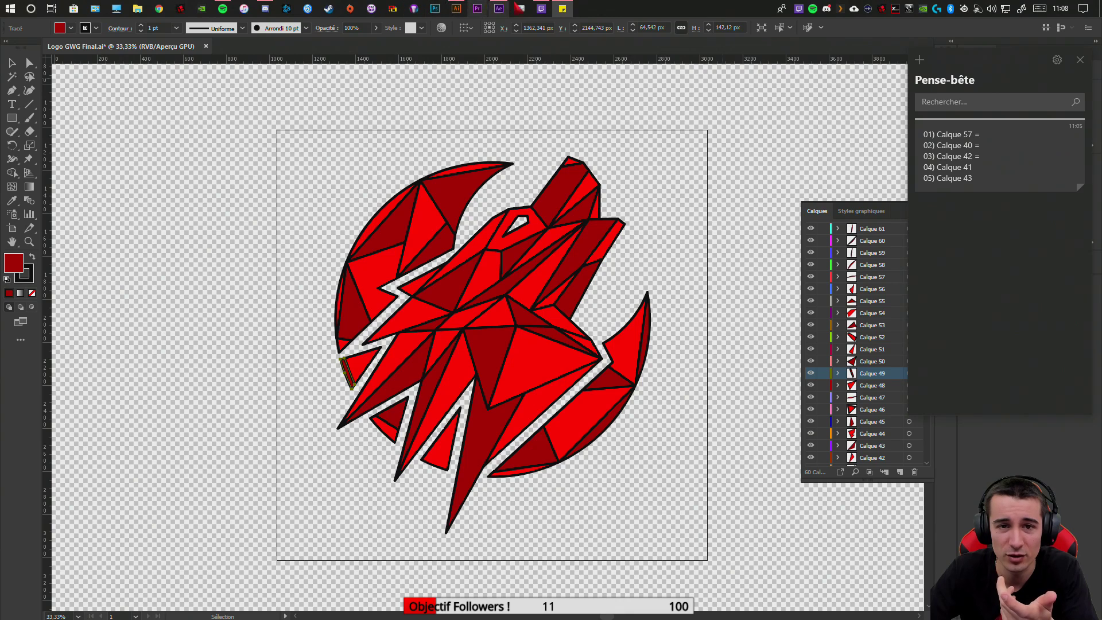
pyautogui.click(498, 8)
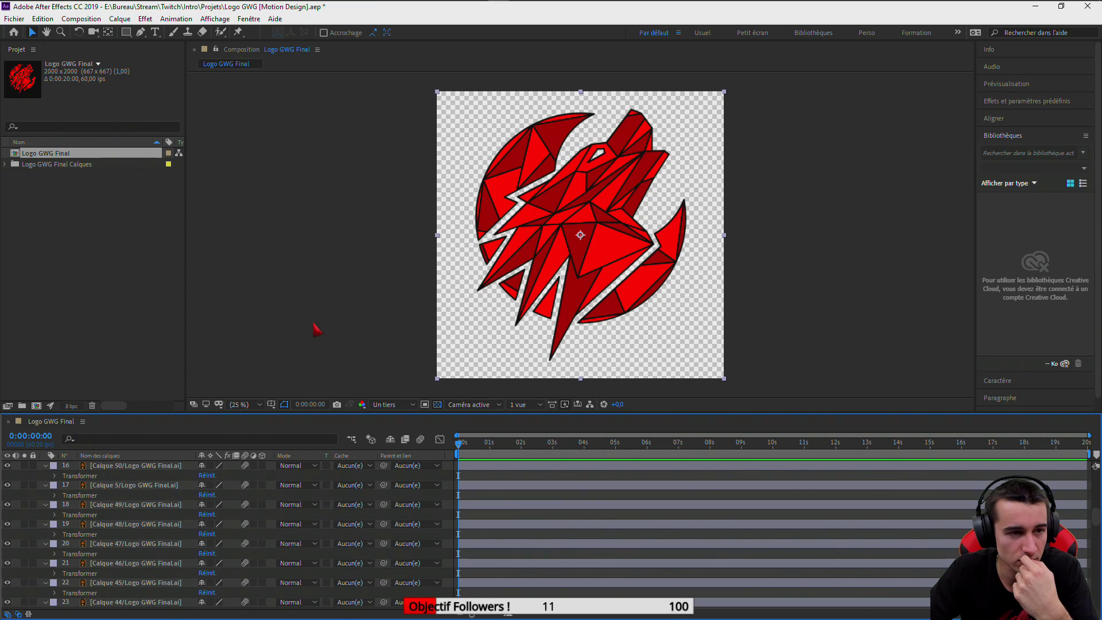
# Bring up the sticky note with the layer order, place it beside the composition preview, and close the notes list
pyautogui.click(562, 9)
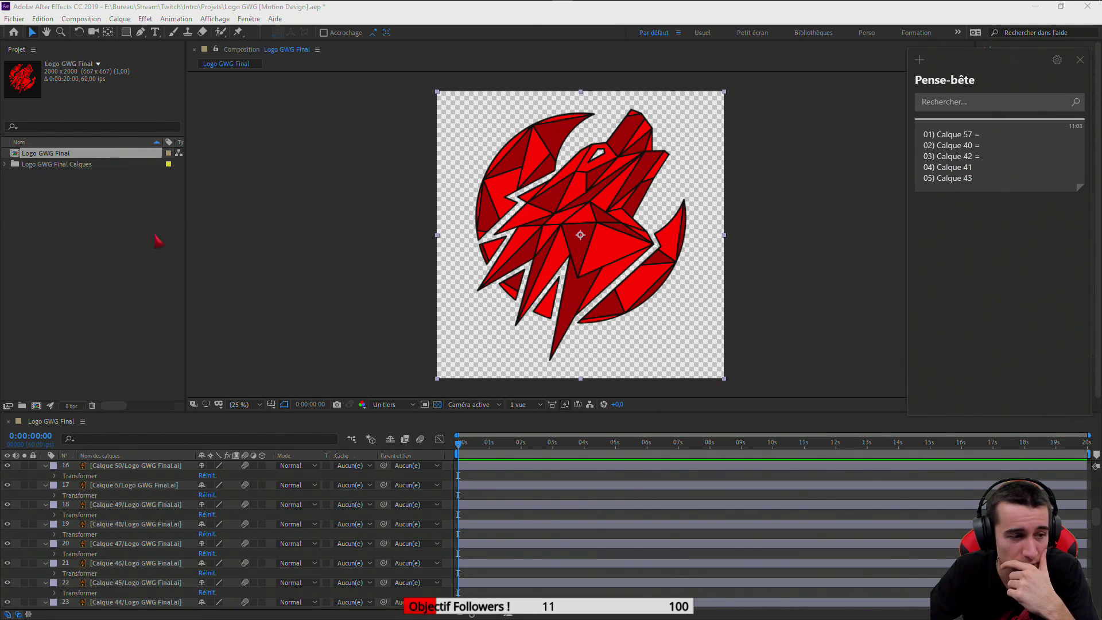
pyautogui.moveTo(7, 223)
pyautogui.moveTo(5, 202); pyautogui.dragTo(990, 212)
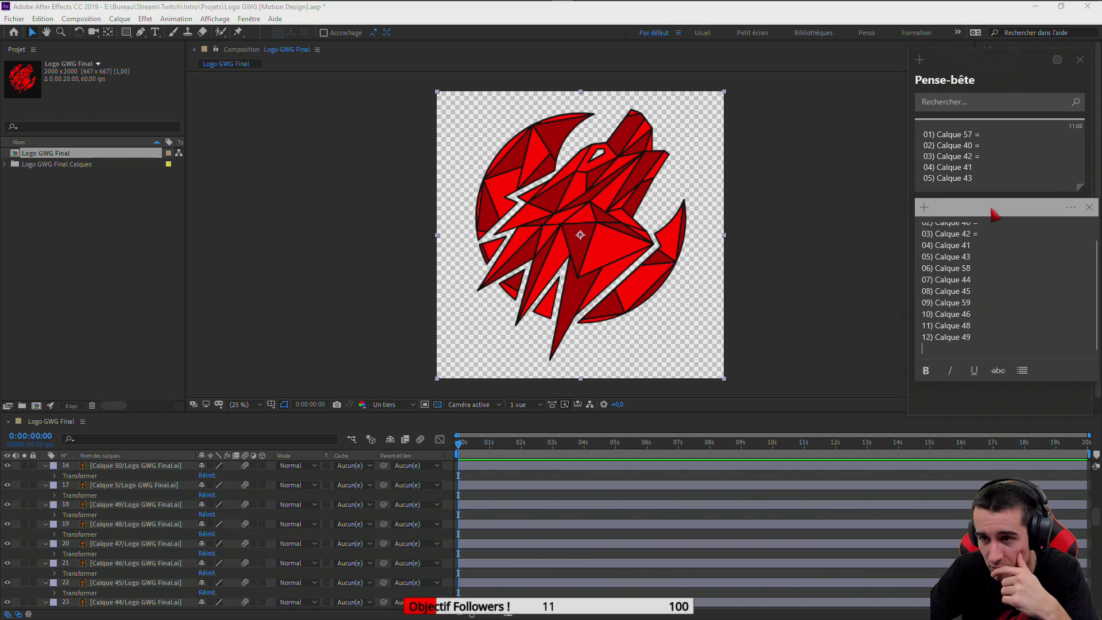
pyautogui.click(1082, 61)
pyautogui.moveTo(1001, 202); pyautogui.dragTo(1001, 186)
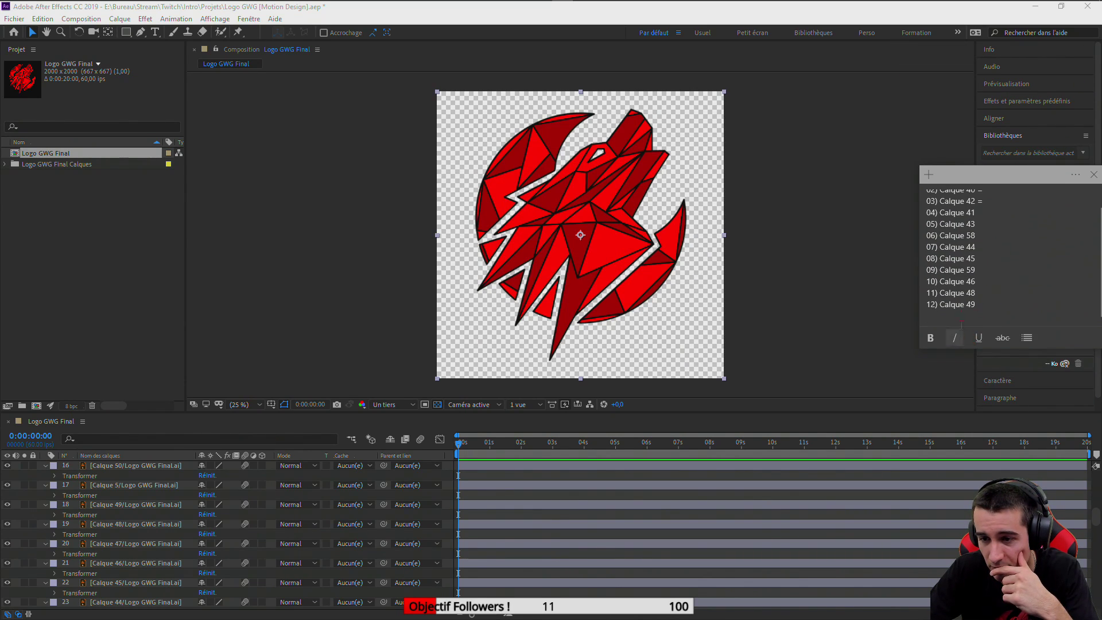
# Begin a new line "13) Calque" below the Calque 49 entry in the layer order note
pyautogui.scroll(2, 979, 302)
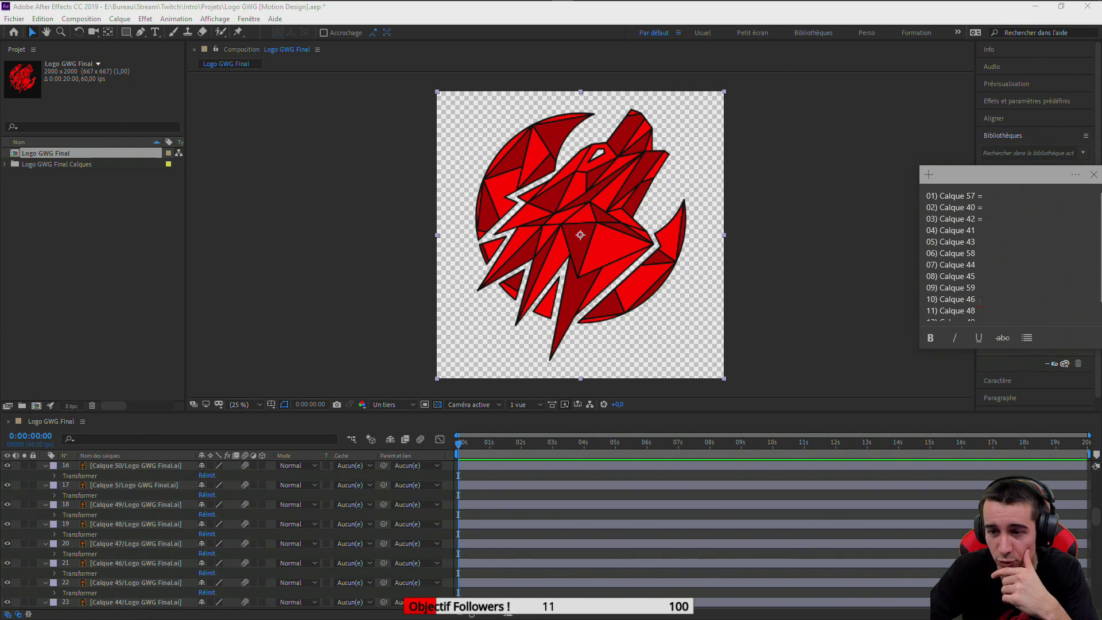
pyautogui.scroll(-1, 979, 304)
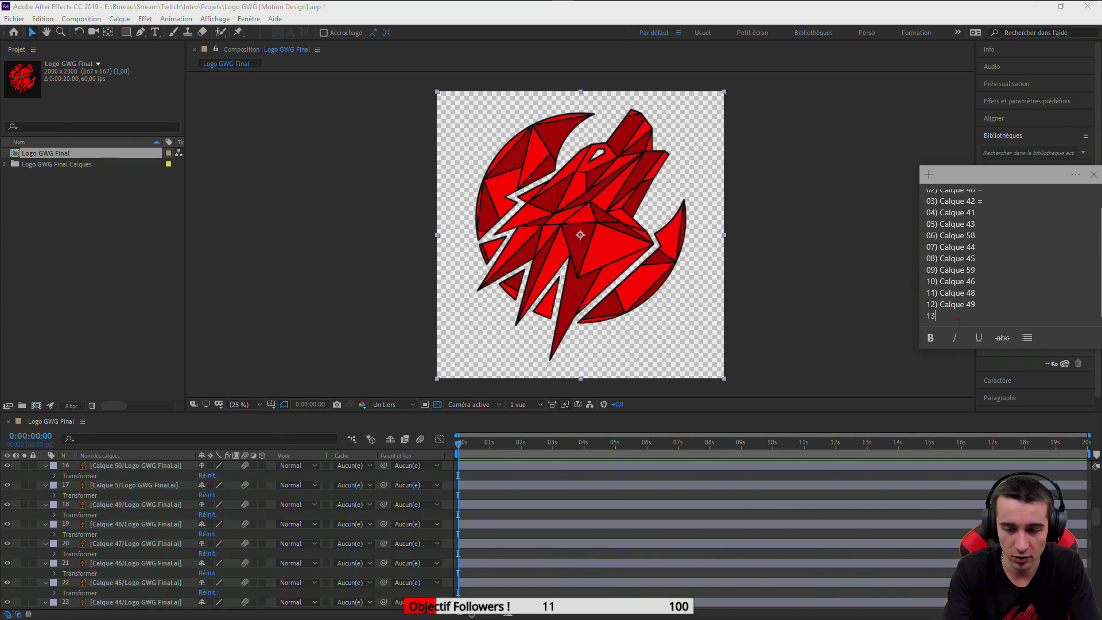
pyautogui.write('Calque')
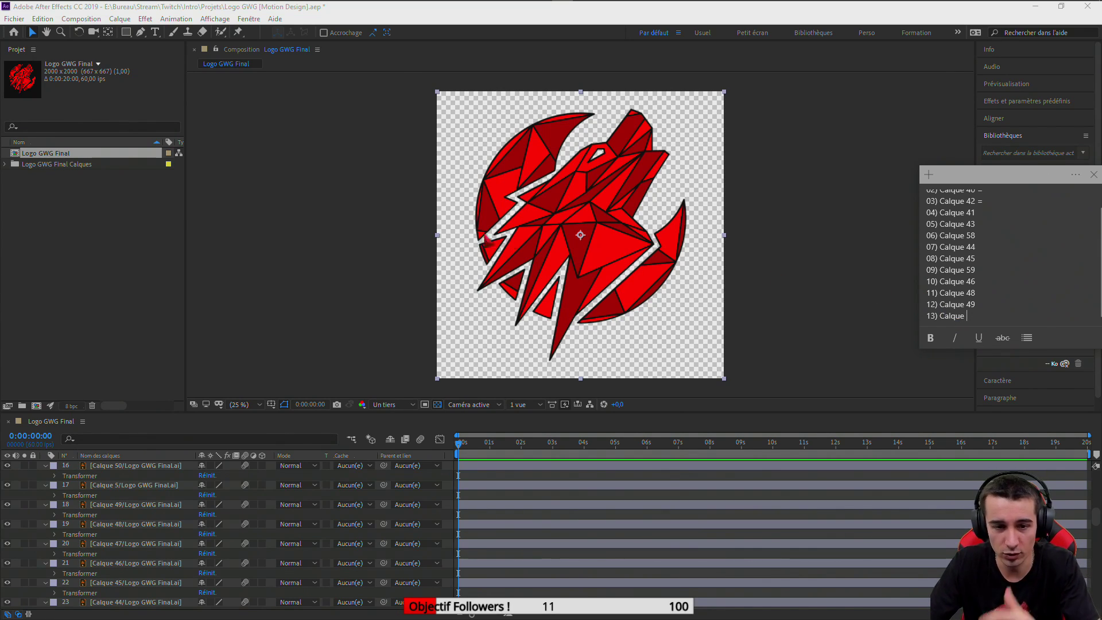
# Check the layers against the note in the Logo GWG Final composition and save the motion design project
pyautogui.click(8, 505)
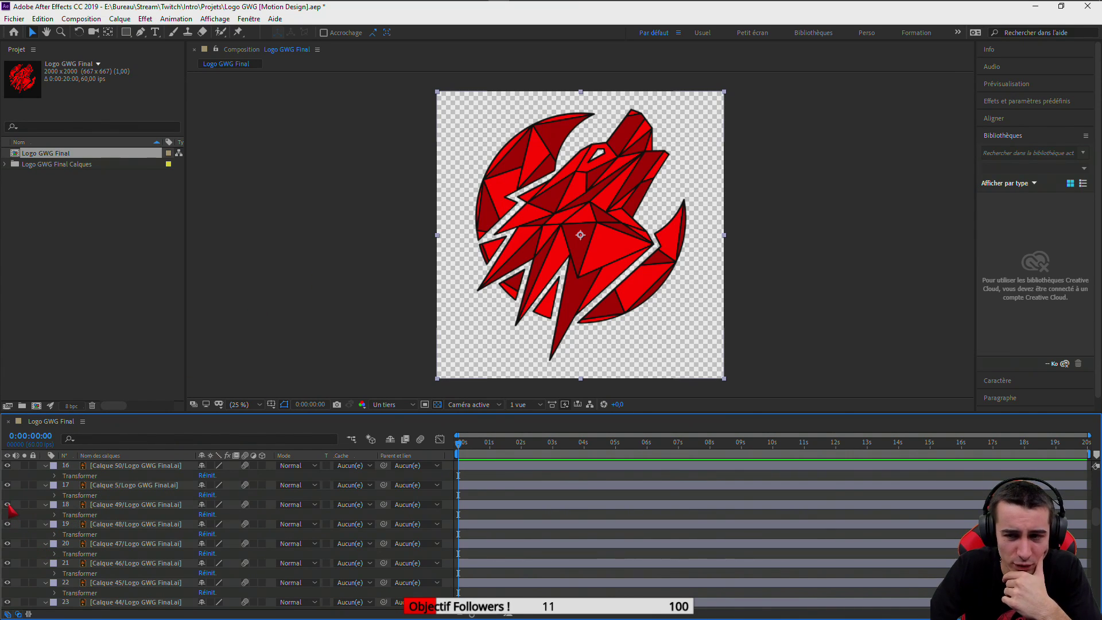
pyautogui.click(562, 9)
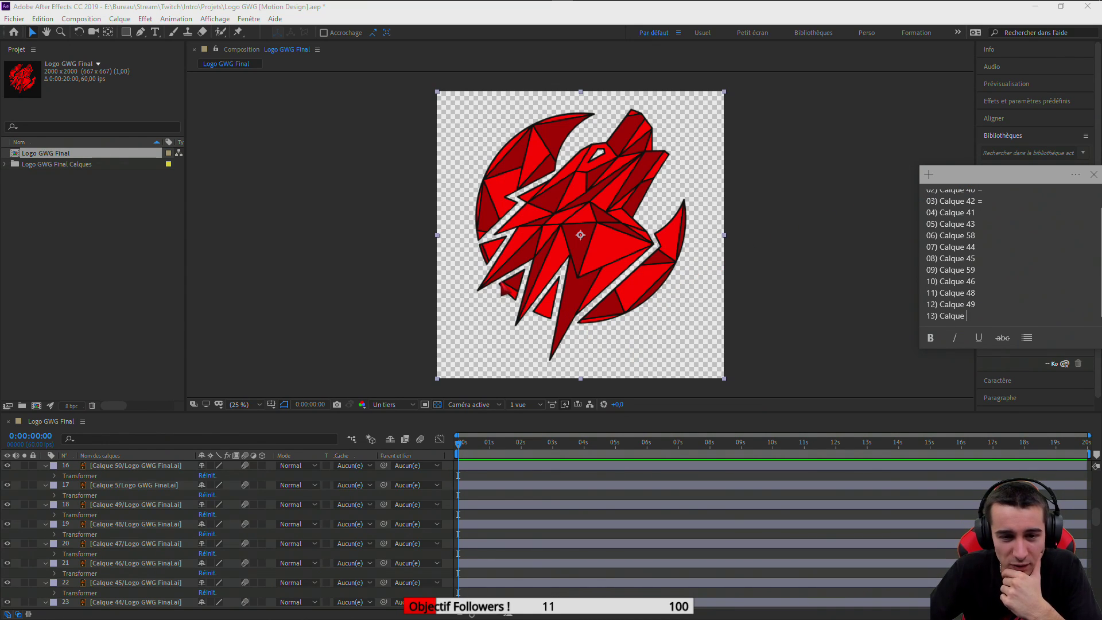
pyautogui.click(508, 257)
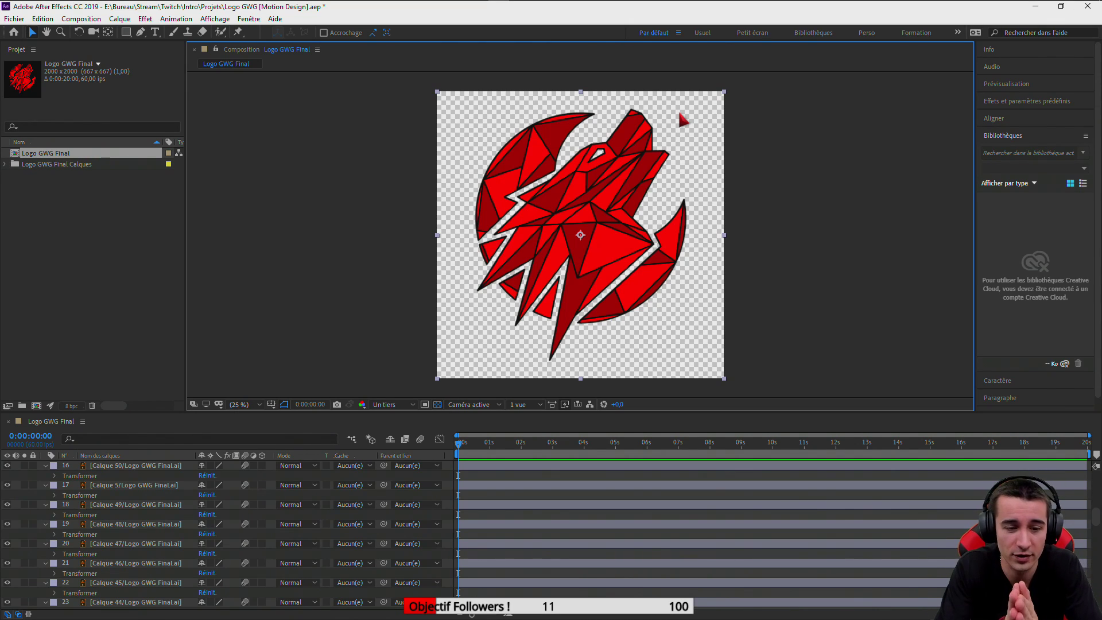
pyautogui.hotkey('ctrl', 's')
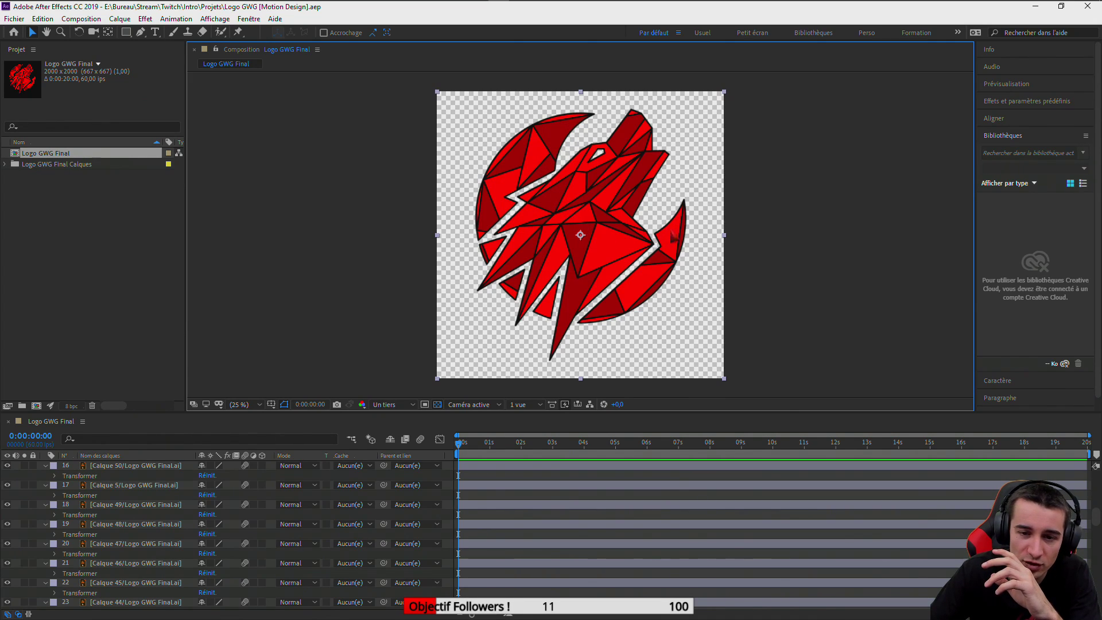
# Switch to Illustrator, view Logo BludMokx Studio Croissant Final 02.png from the parent logo folder, and close it again
pyautogui.moveTo(524, 8)
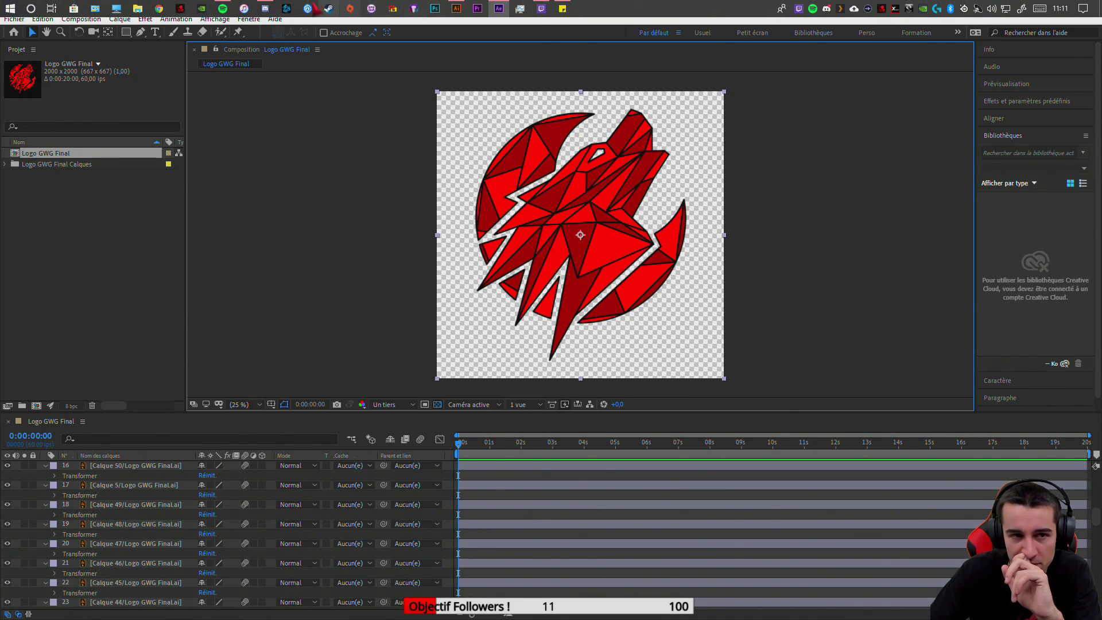
pyautogui.click(456, 8)
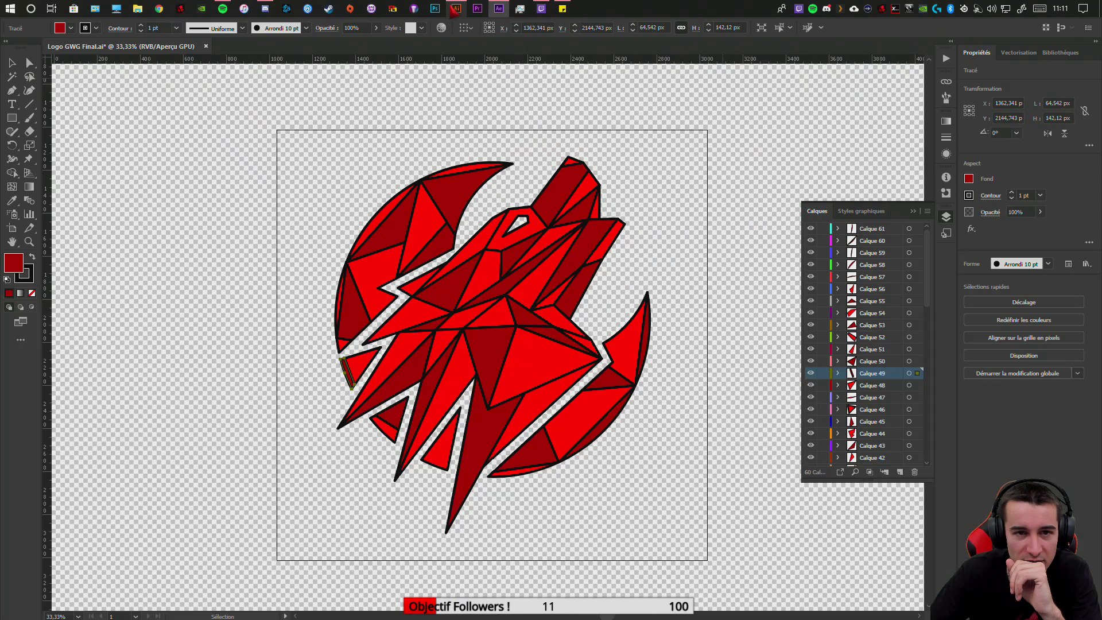
pyautogui.click(62, 8)
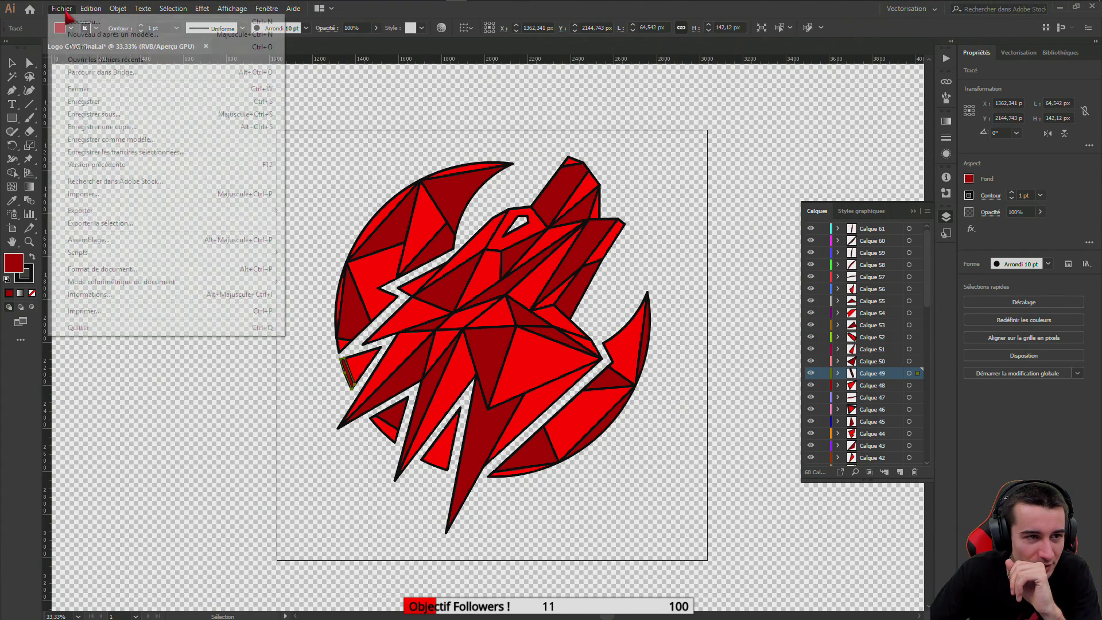
pyautogui.click(82, 48)
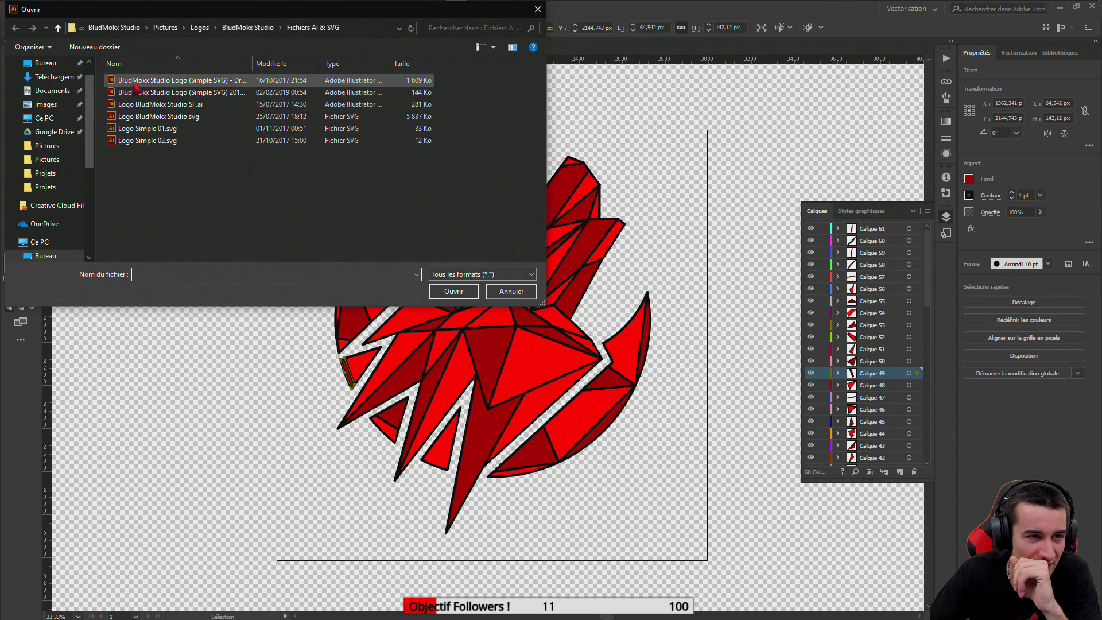
pyautogui.click(58, 27)
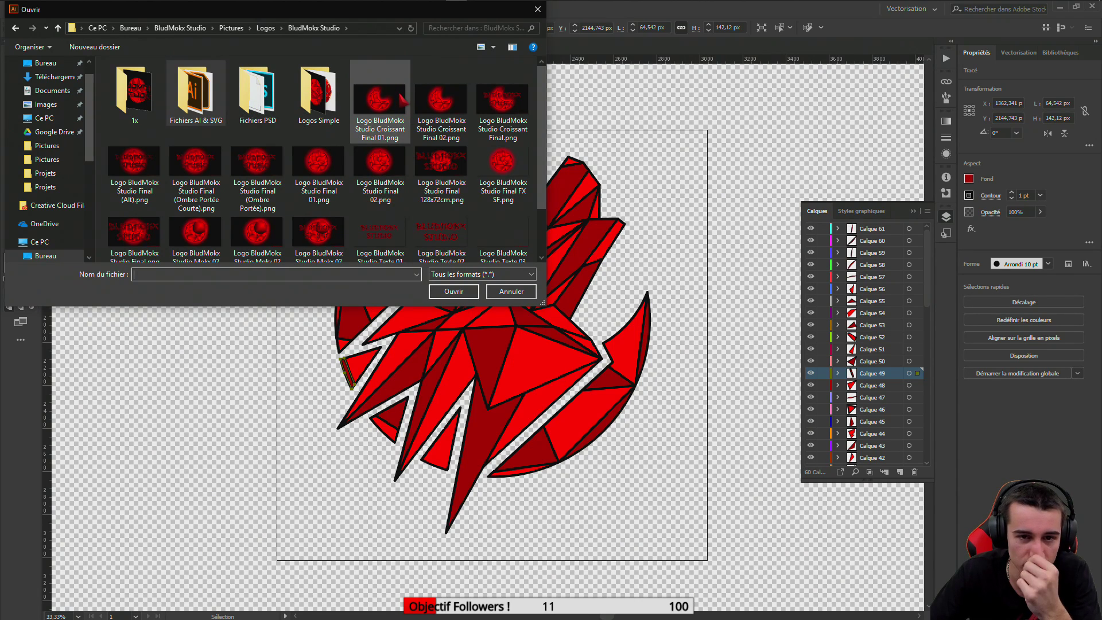
pyautogui.scroll(-1, 405, 109)
pyautogui.scroll(1, 415, 146)
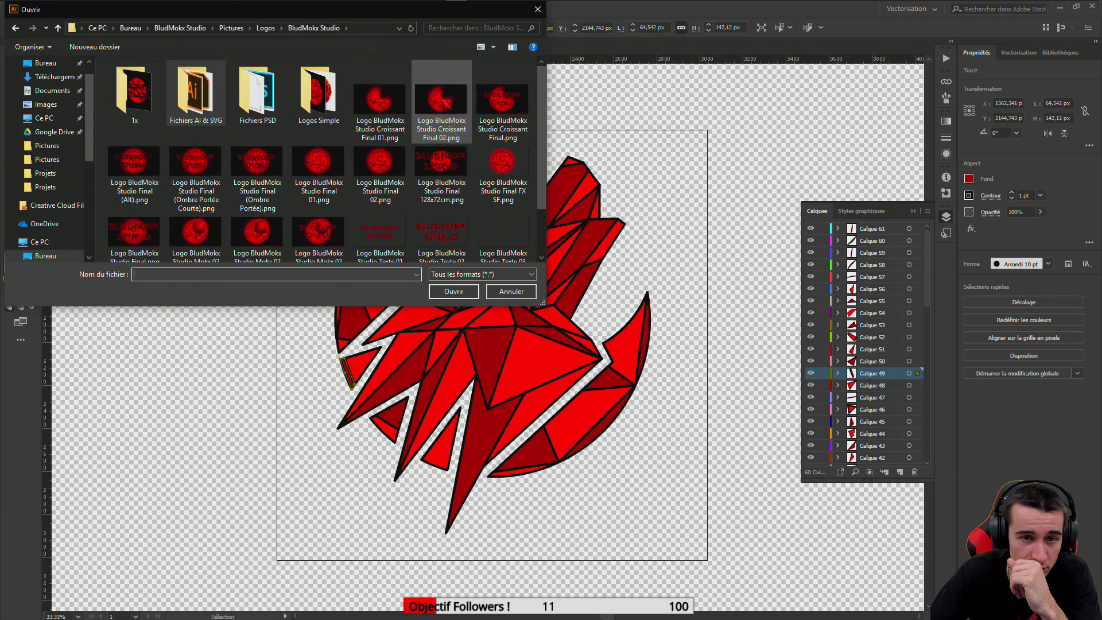
pyautogui.doubleClick(442, 103)
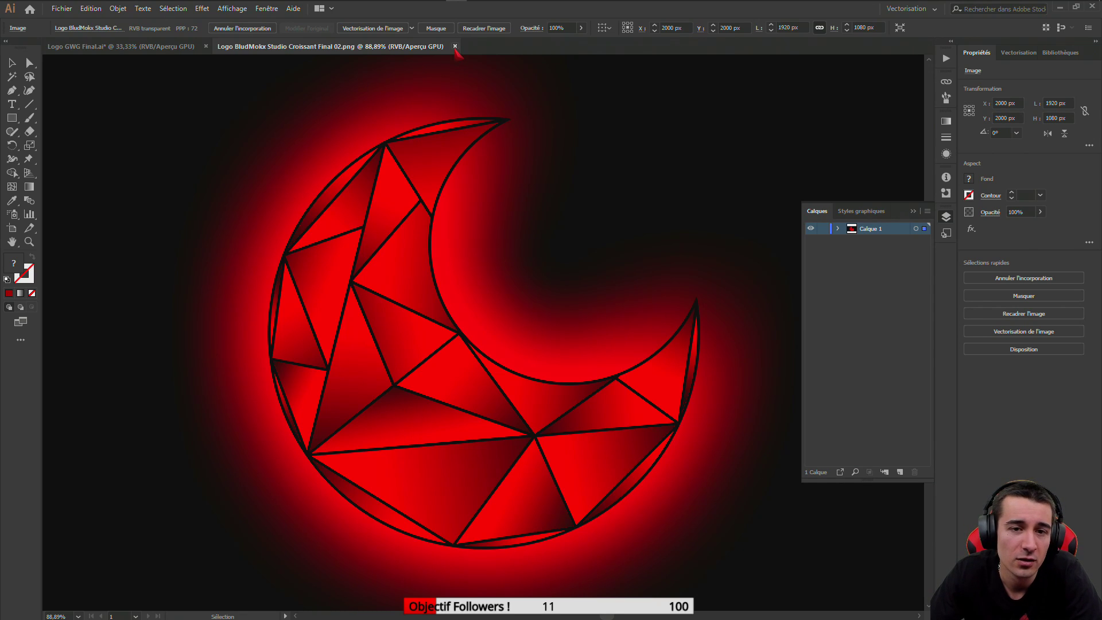
pyautogui.click(455, 46)
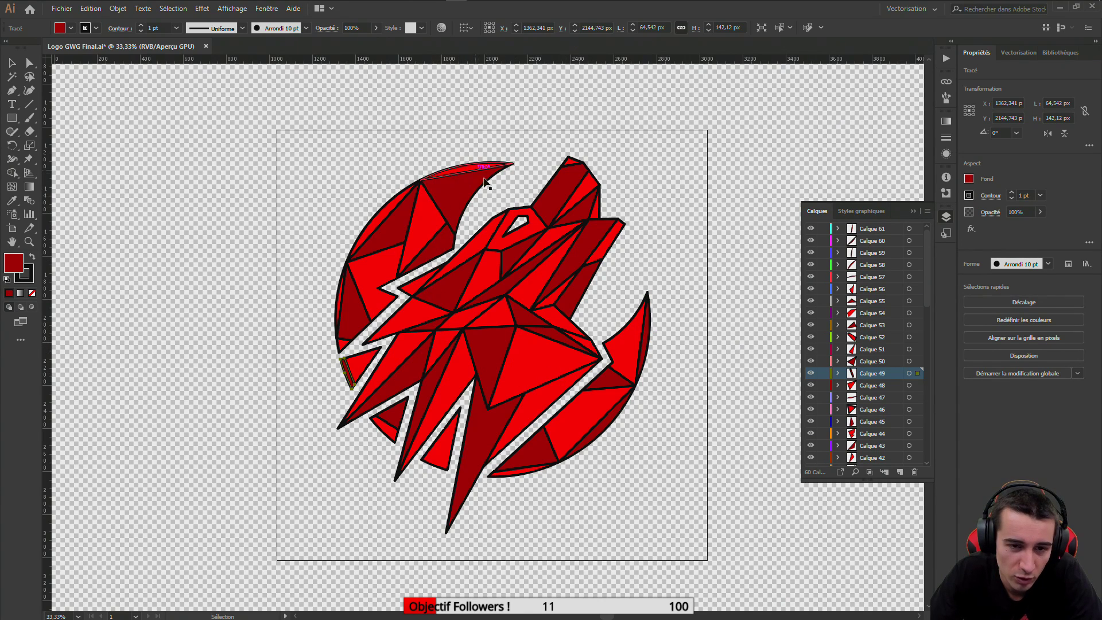
# Launch Adobe Premiere Pro CC 2019
pyautogui.moveTo(464, 7)
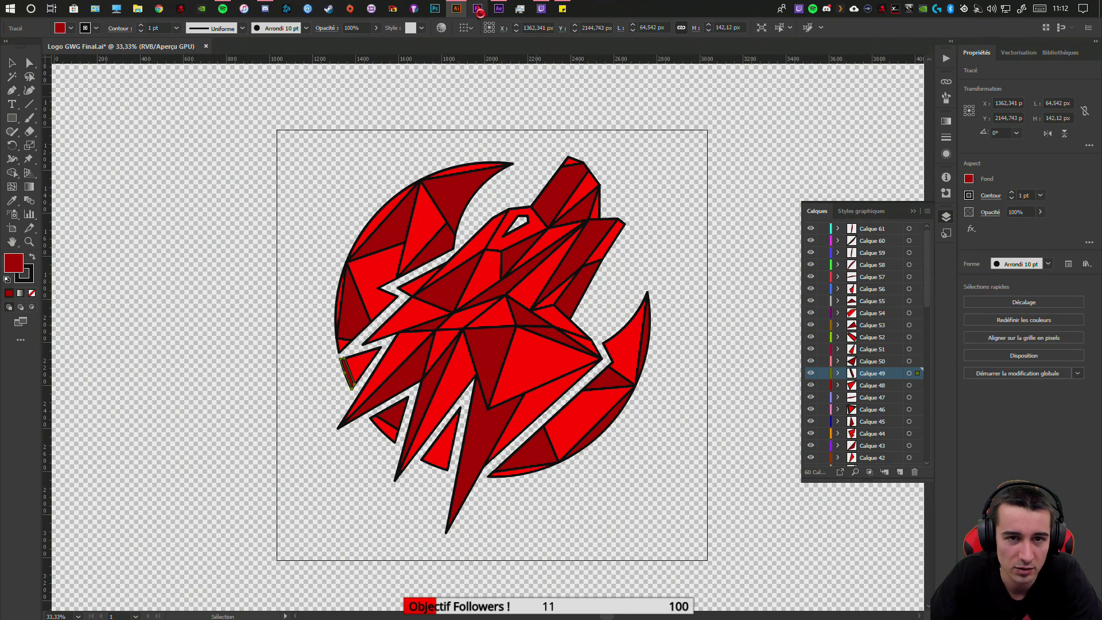
pyautogui.click(478, 9)
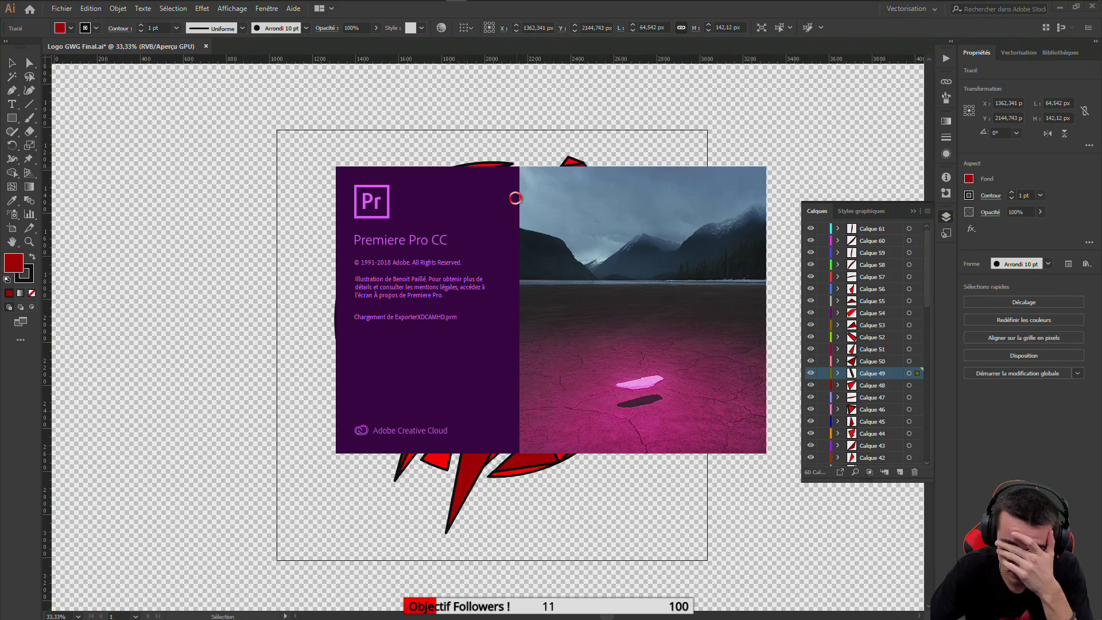
pyautogui.moveTo(477, 9)
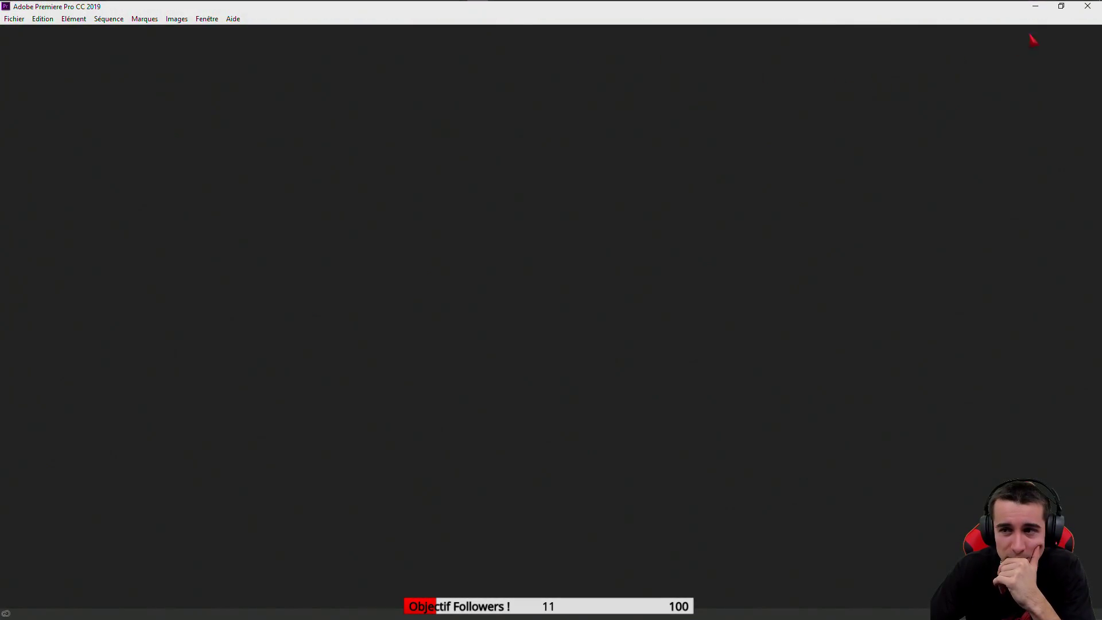
# Close Premiere Pro and view the whole wolf logo in Illustrator at 33.33% with nothing selected
pyautogui.click(1087, 6)
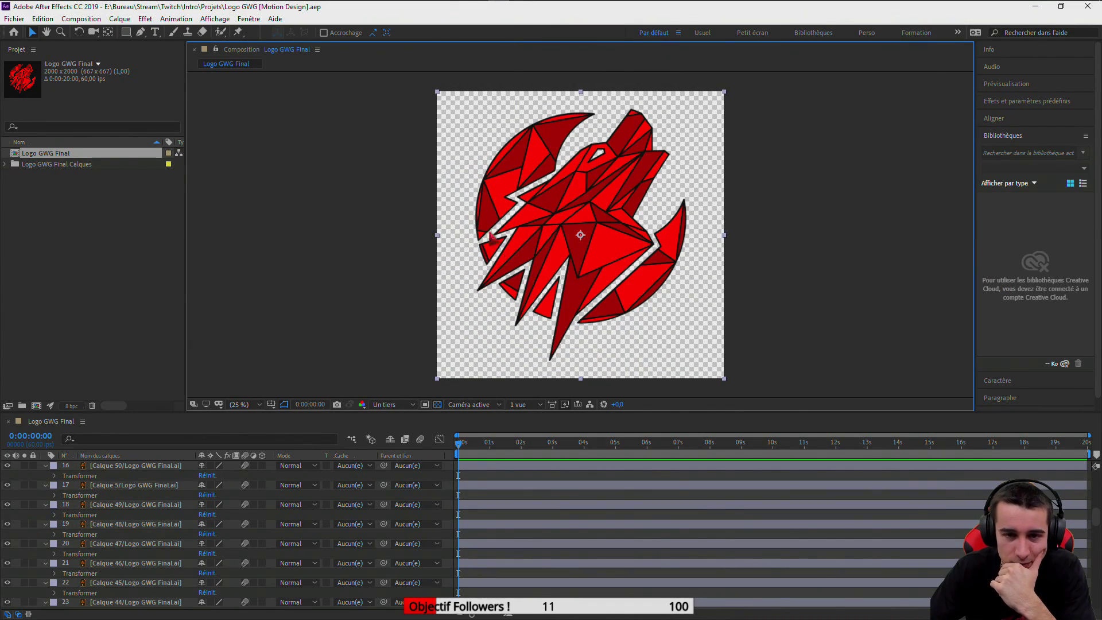
pyautogui.hotkey('alt', 'Tab')
pyautogui.click(515, 420)
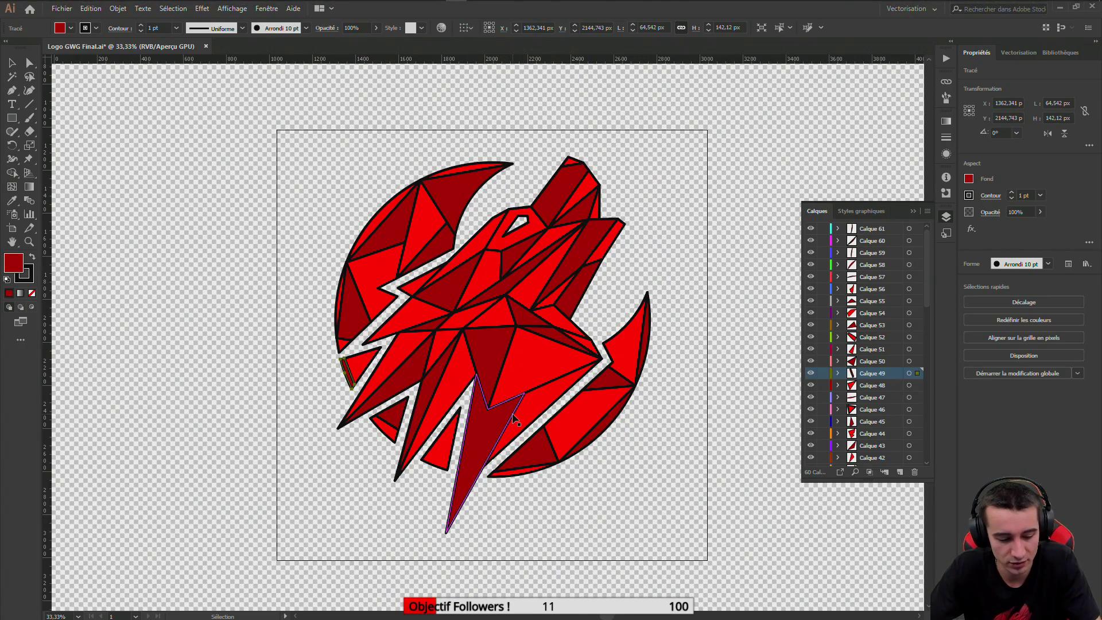
pyautogui.hotkey('ctrl', '+')
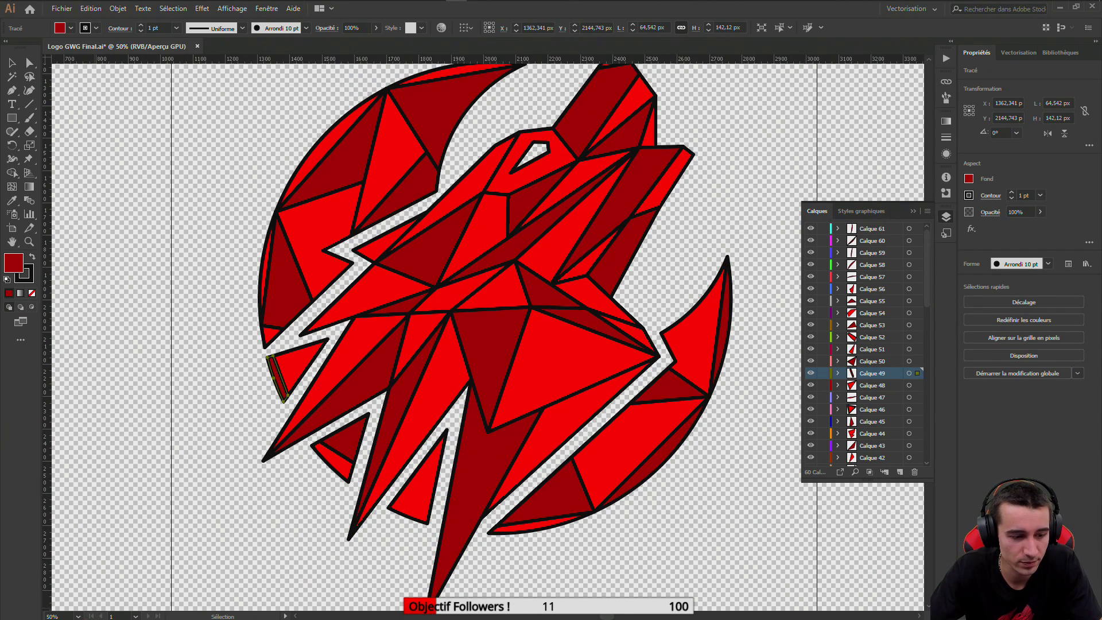
pyautogui.click(78, 616)
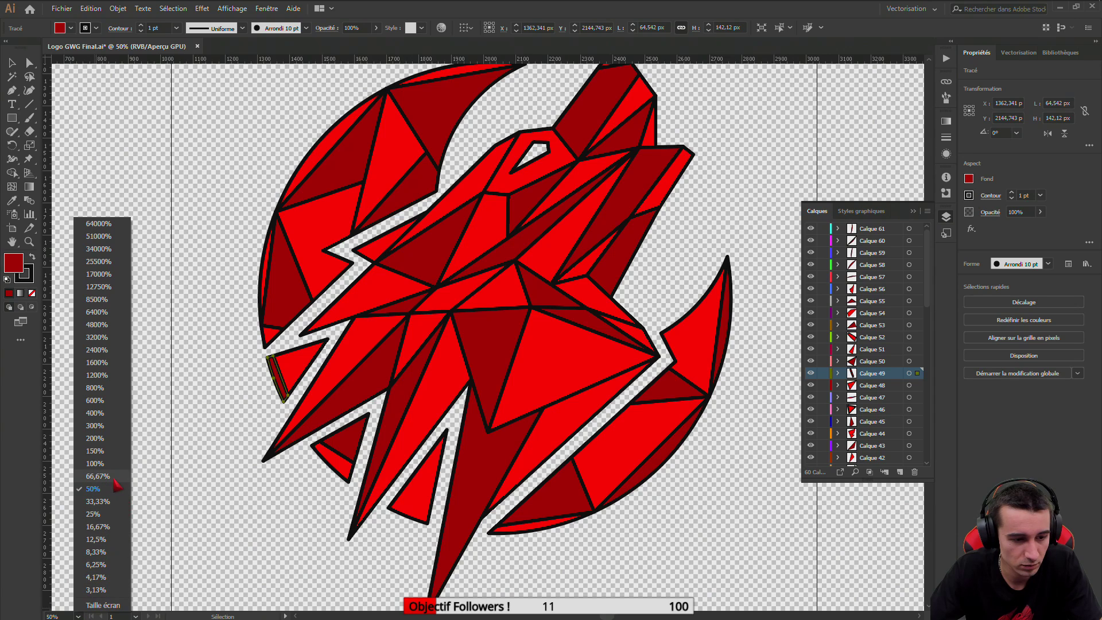
pyautogui.click(122, 501)
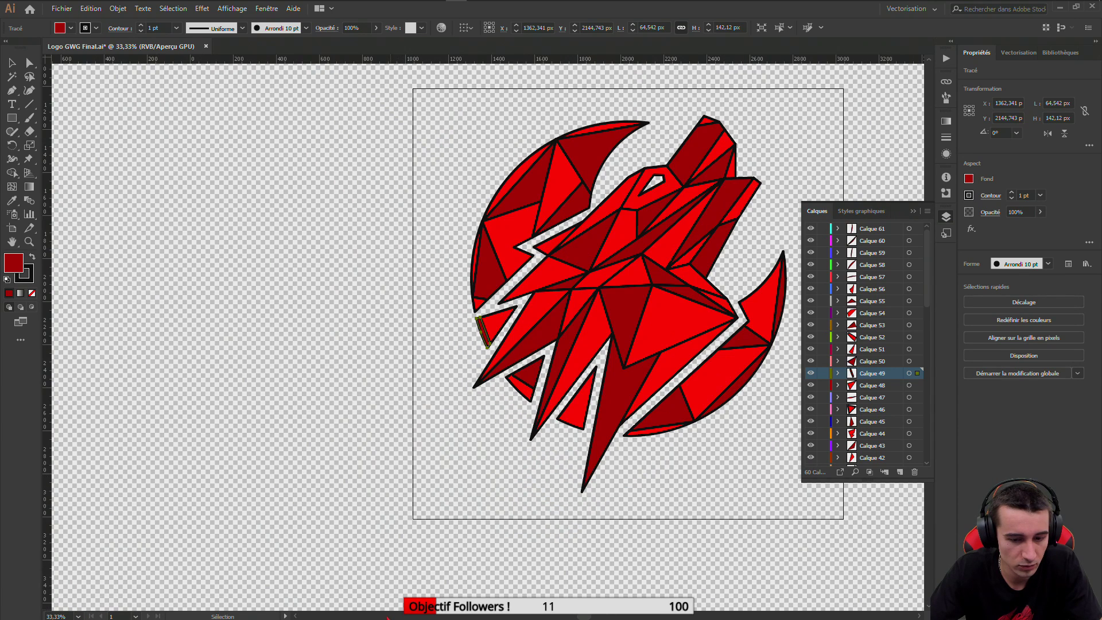
pyautogui.moveTo(583, 616); pyautogui.dragTo(608, 616)
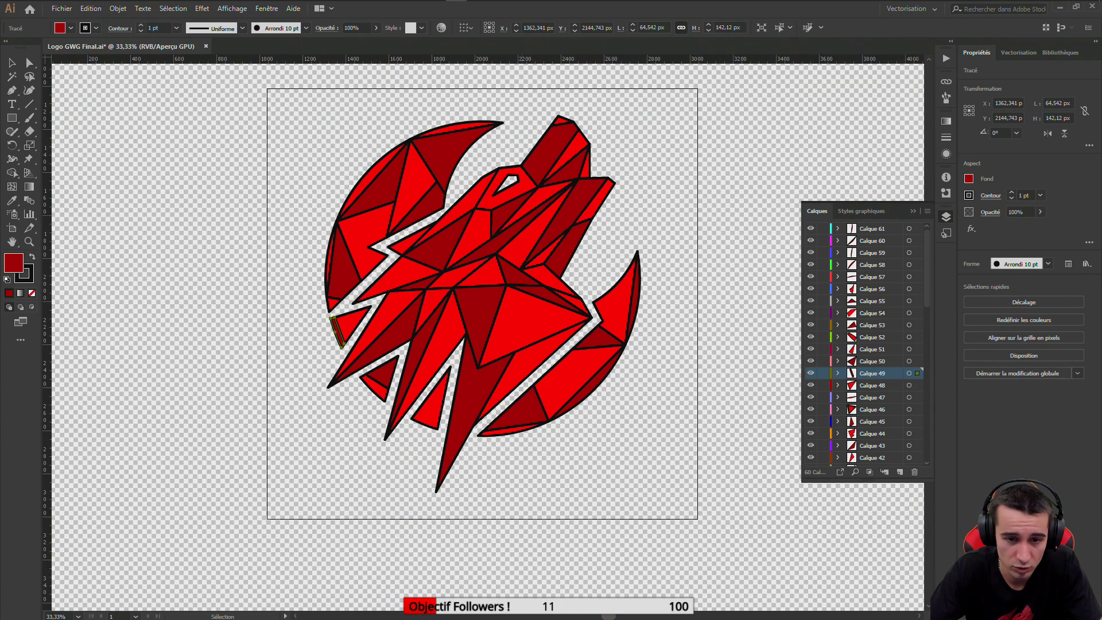
pyautogui.scroll(1, 521, 590)
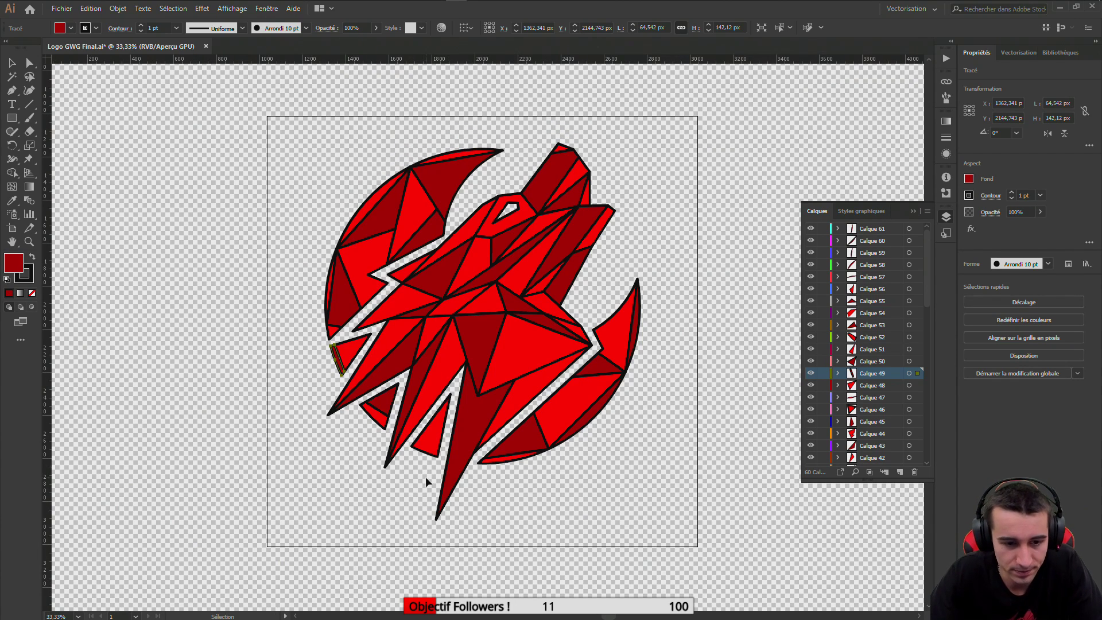
pyautogui.click(374, 482)
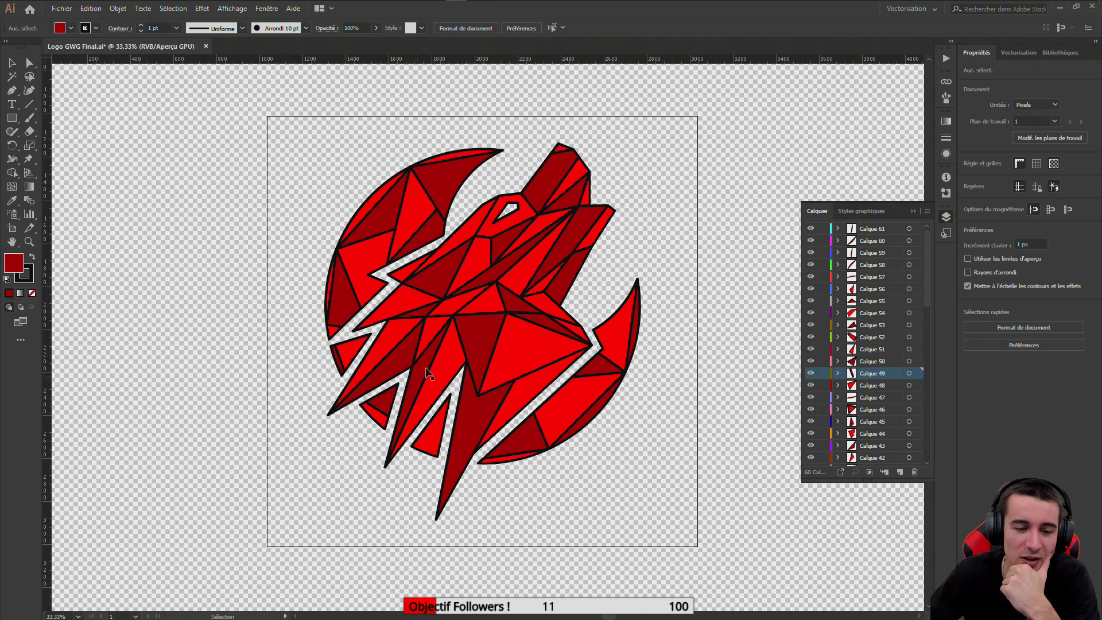
# Consult the layer order note and switch to the After Effects motion design project
pyautogui.moveTo(434, 8)
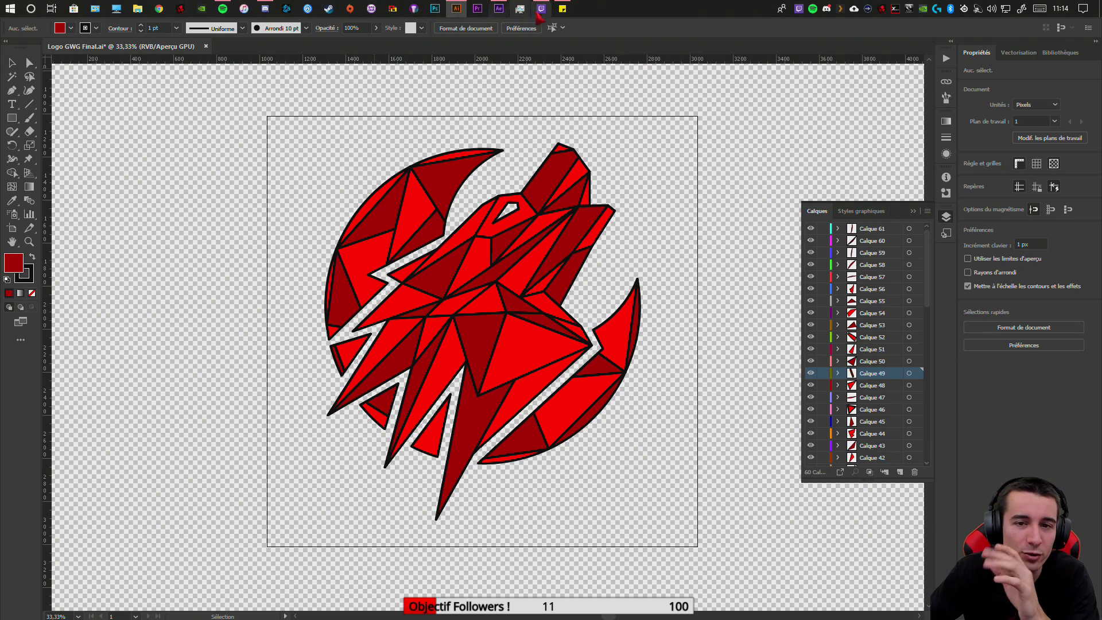
pyautogui.click(562, 9)
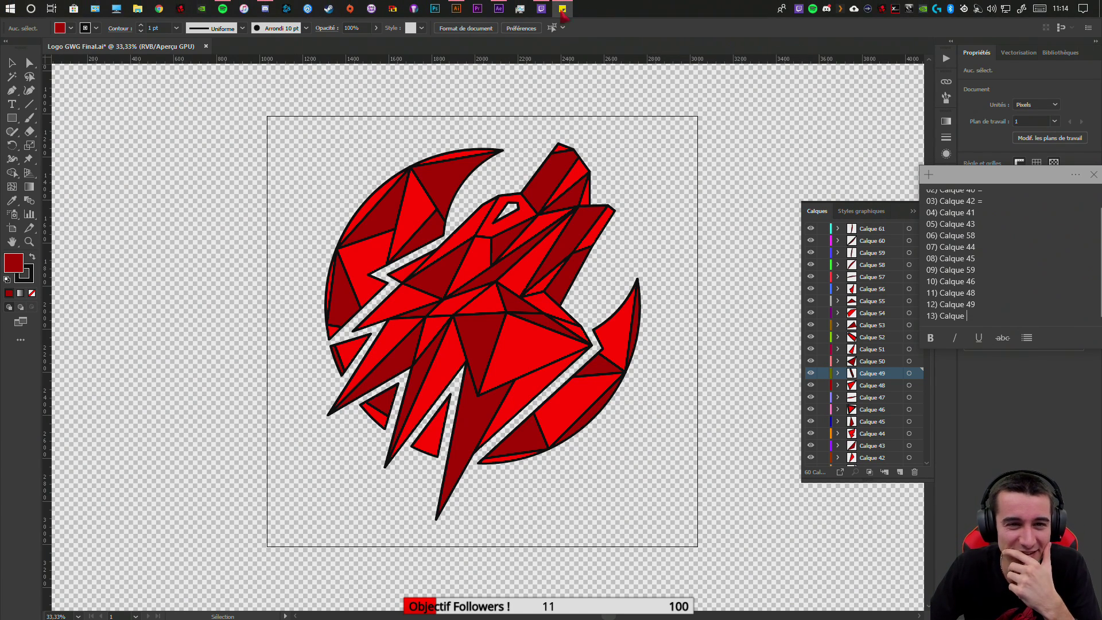
pyautogui.moveTo(462, 13)
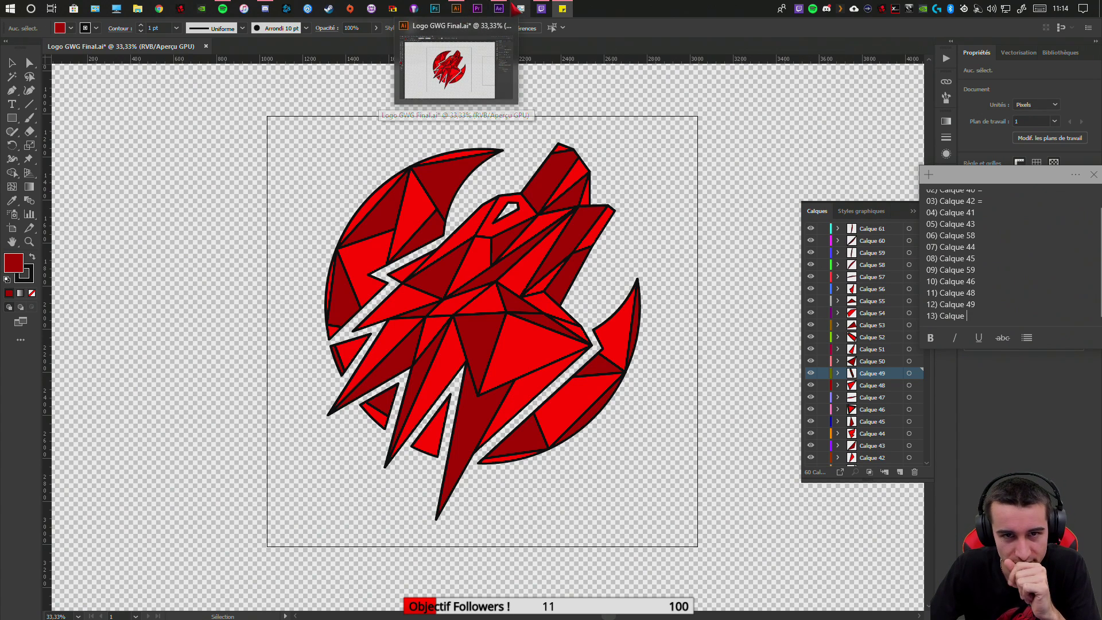
pyautogui.click(499, 9)
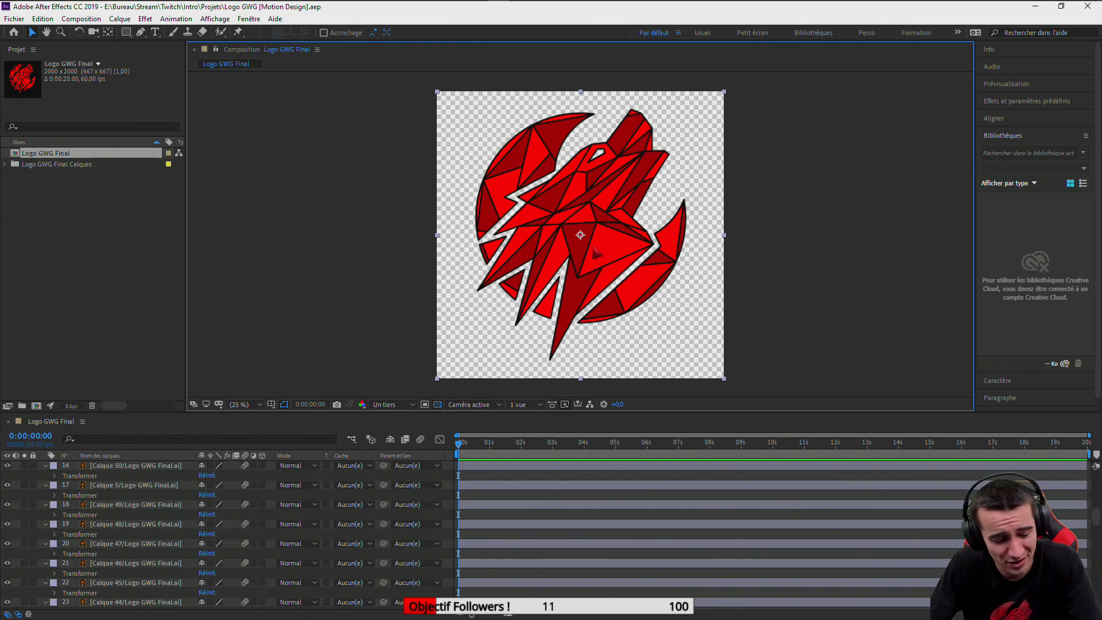
# Examine the facets of the wolf logo up close in the Logo GWG Final composition and recentre it
pyautogui.scroll(4, 551, 272)
pyautogui.scroll(-4, 551, 272)
pyautogui.scroll(2, 553, 269)
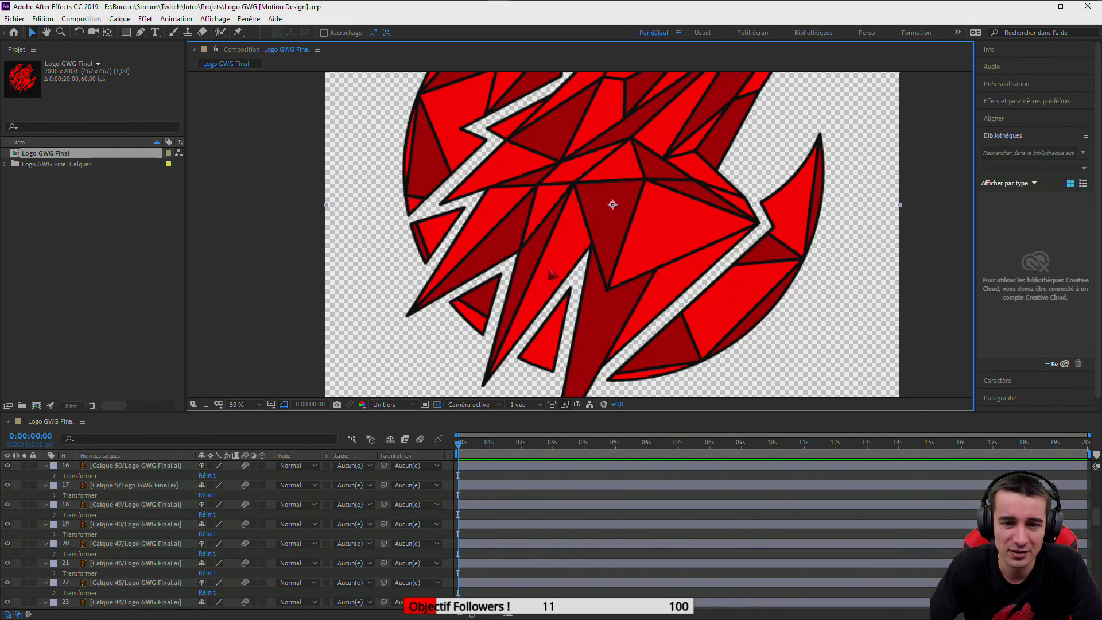
pyautogui.scroll(6, 559, 263)
pyautogui.scroll(-8, 561, 262)
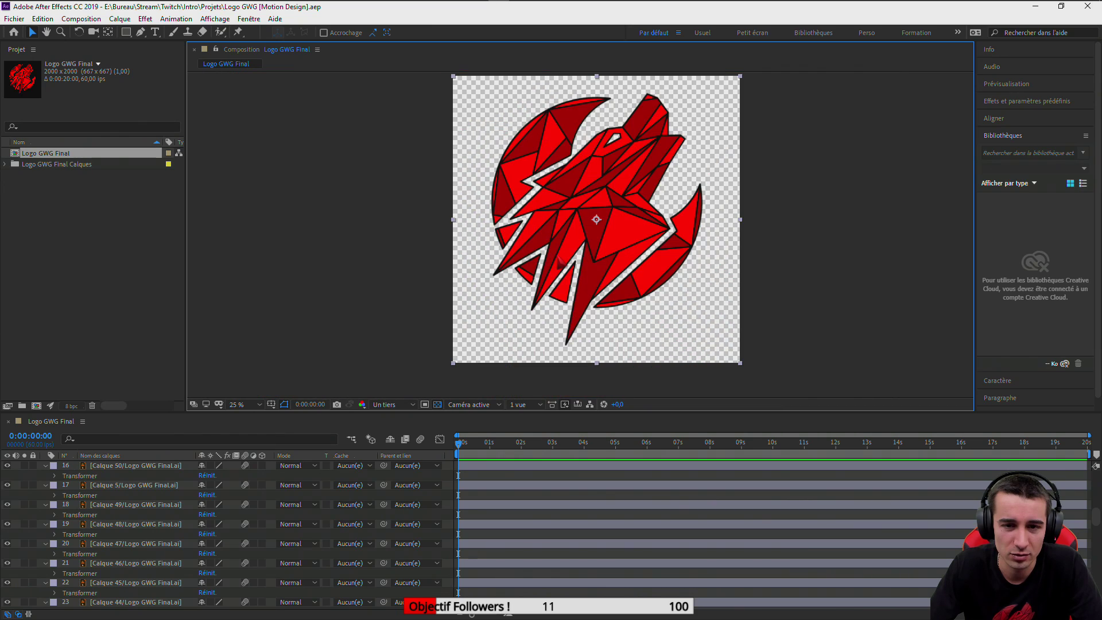
pyautogui.scroll(2, 625, 163)
pyautogui.scroll(-2, 616, 144)
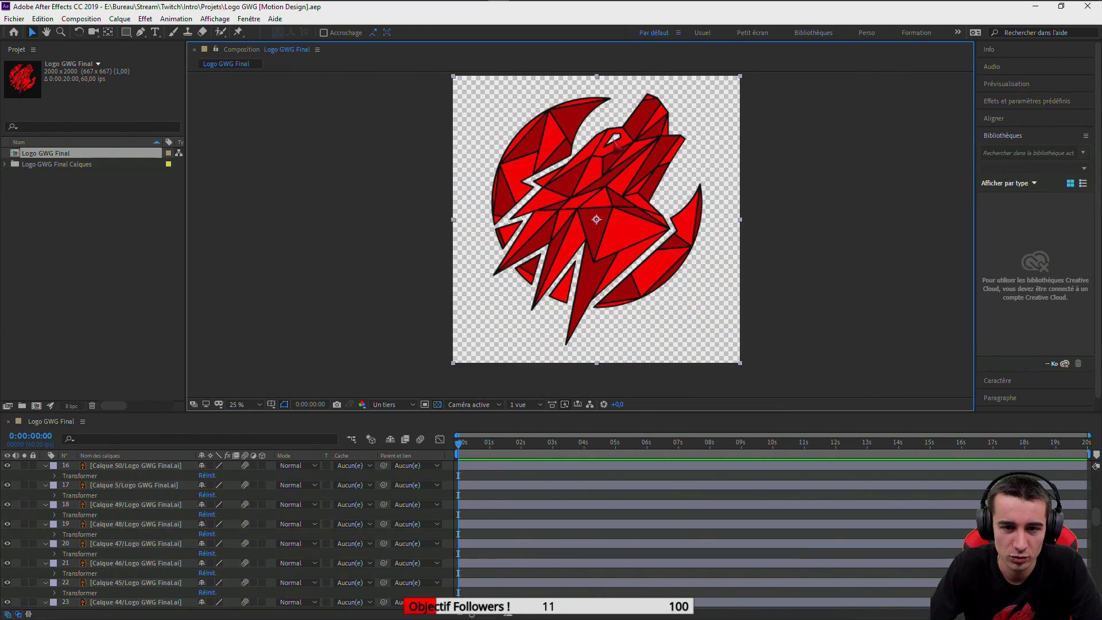
pyautogui.scroll(-1, 614, 149)
pyautogui.scroll(2, 608, 178)
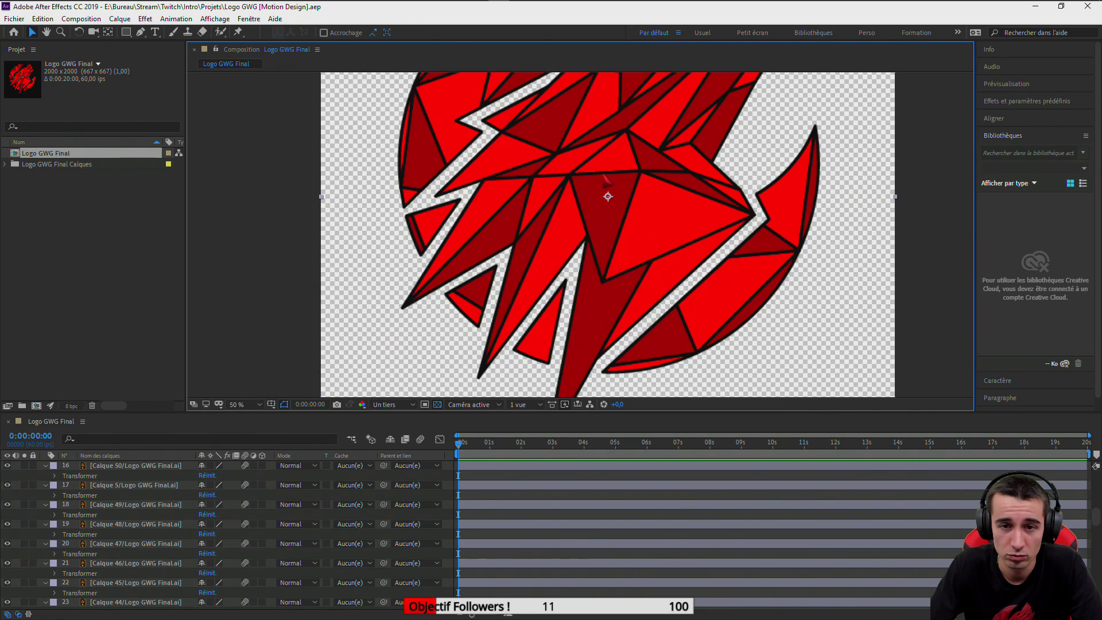
pyautogui.scroll(-1, 568, 224)
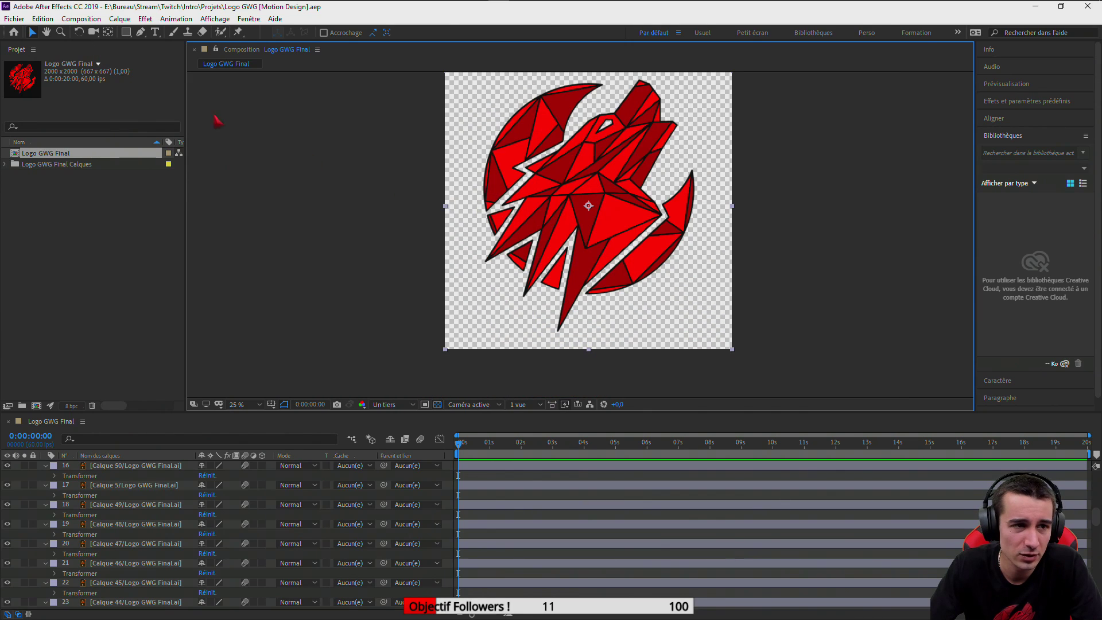
pyautogui.click(48, 33)
pyautogui.moveTo(550, 173); pyautogui.dragTo(540, 200)
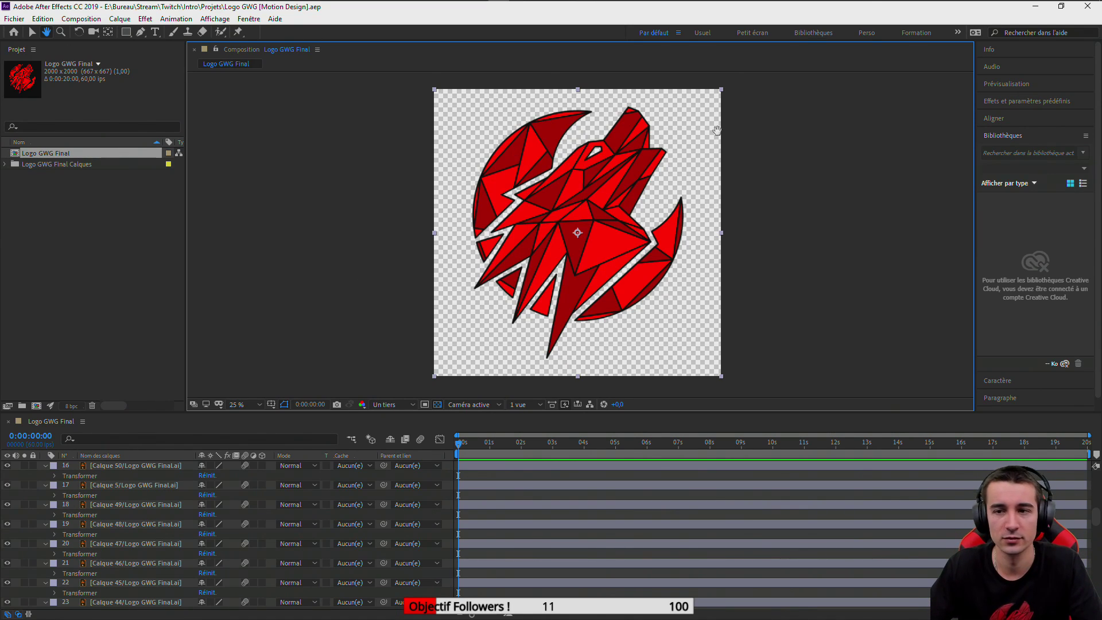
# Bring up the layer order note and compare its entries with the composition's layer list
pyautogui.moveTo(862, 7)
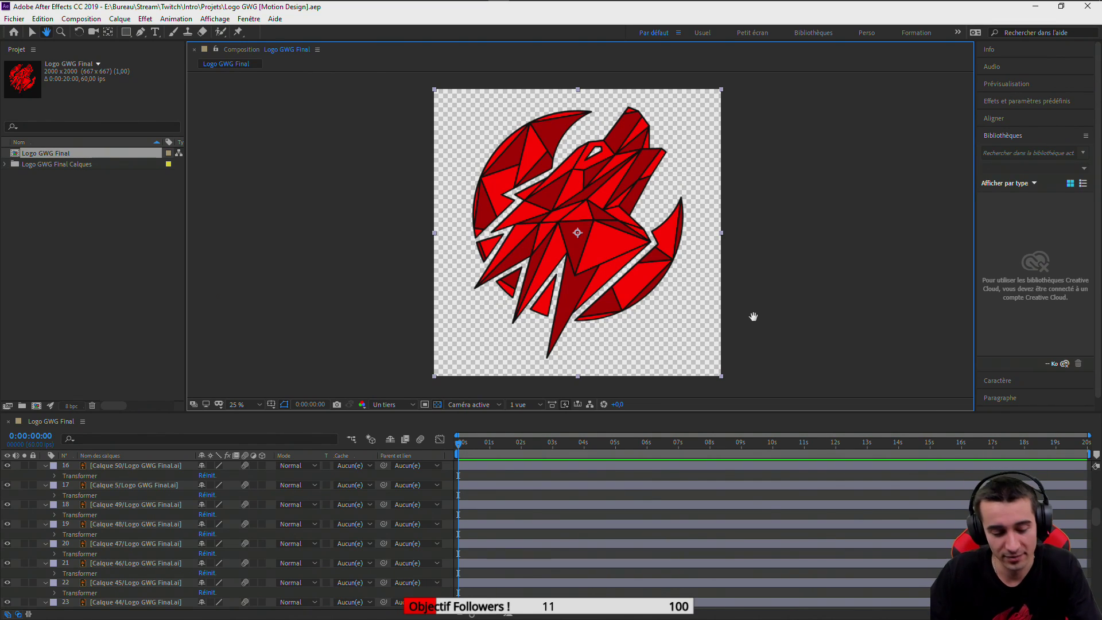
pyautogui.moveTo(796, 7)
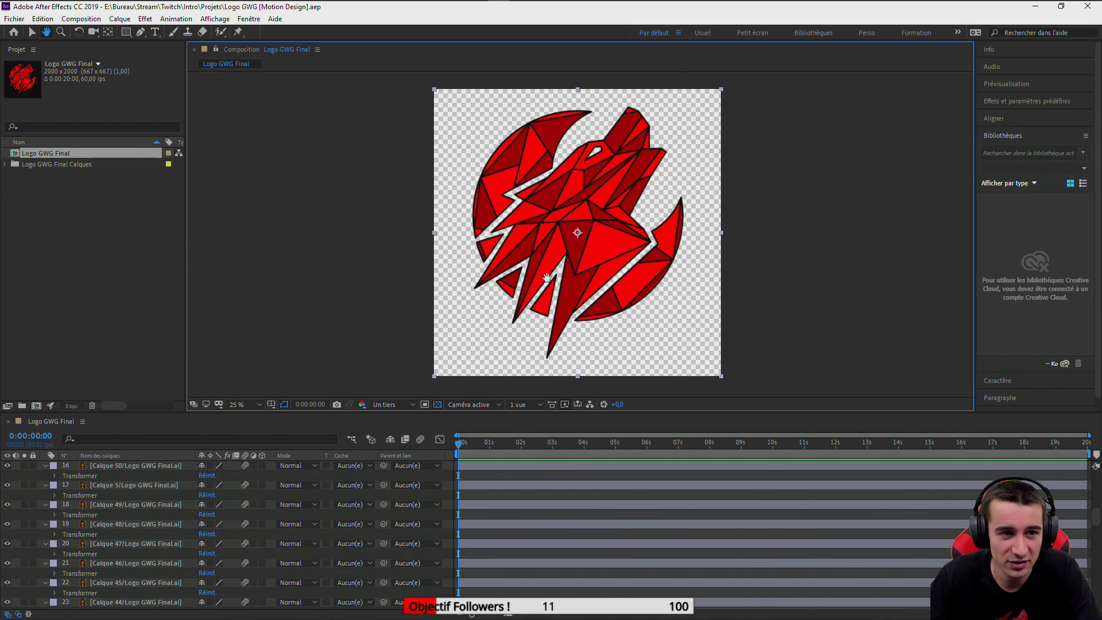
pyautogui.moveTo(402, 3)
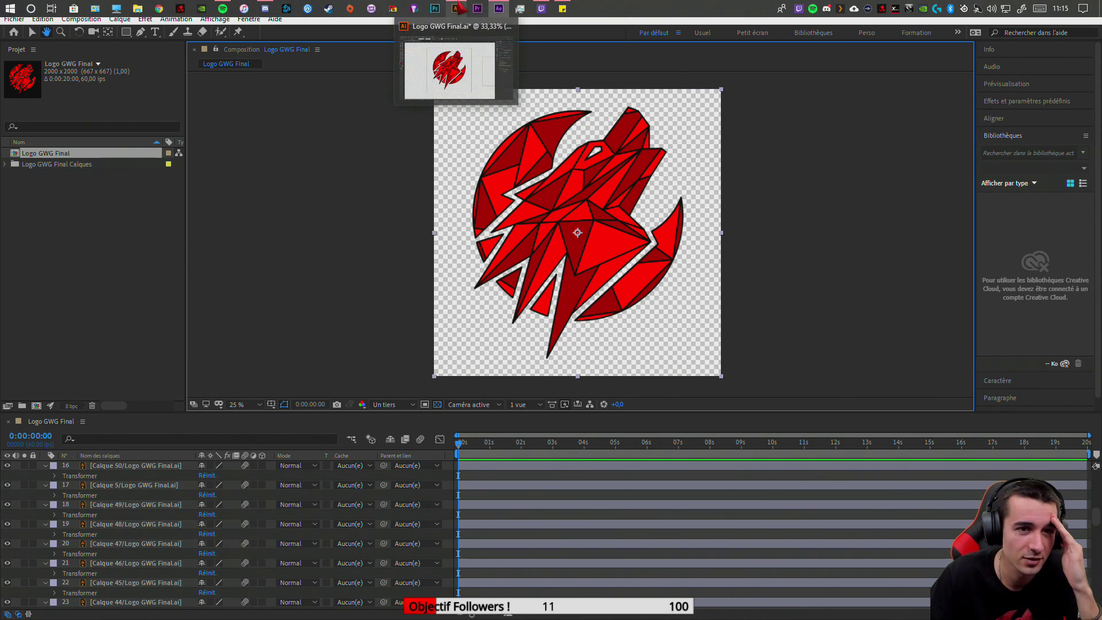
pyautogui.click(562, 8)
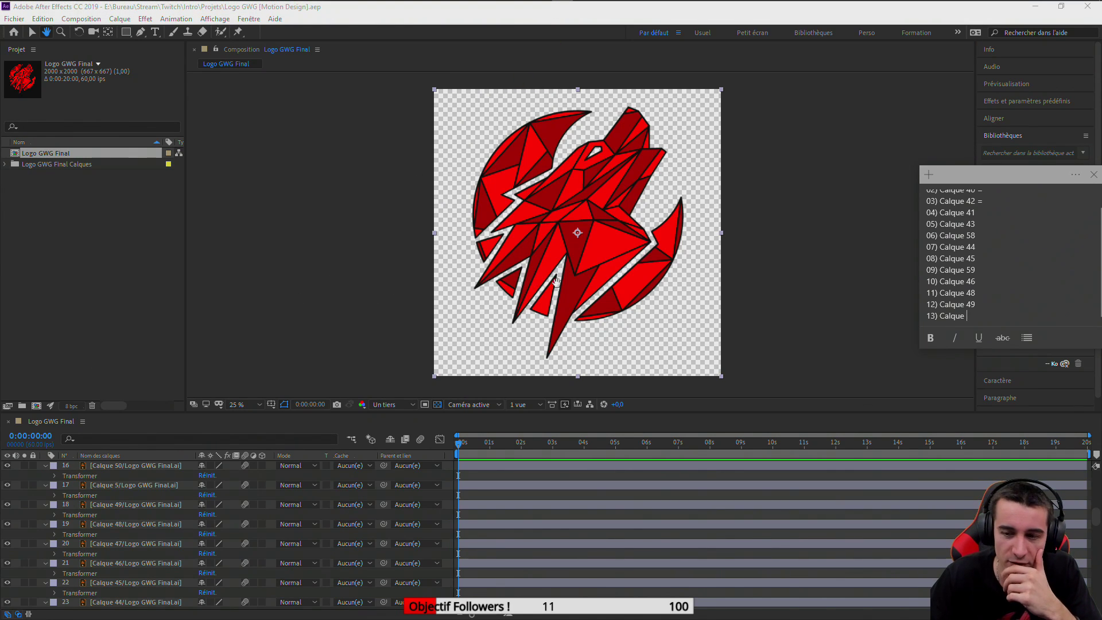
pyautogui.scroll(2, 23, 504)
pyautogui.scroll(3, 23, 503)
pyautogui.scroll(-5, 23, 503)
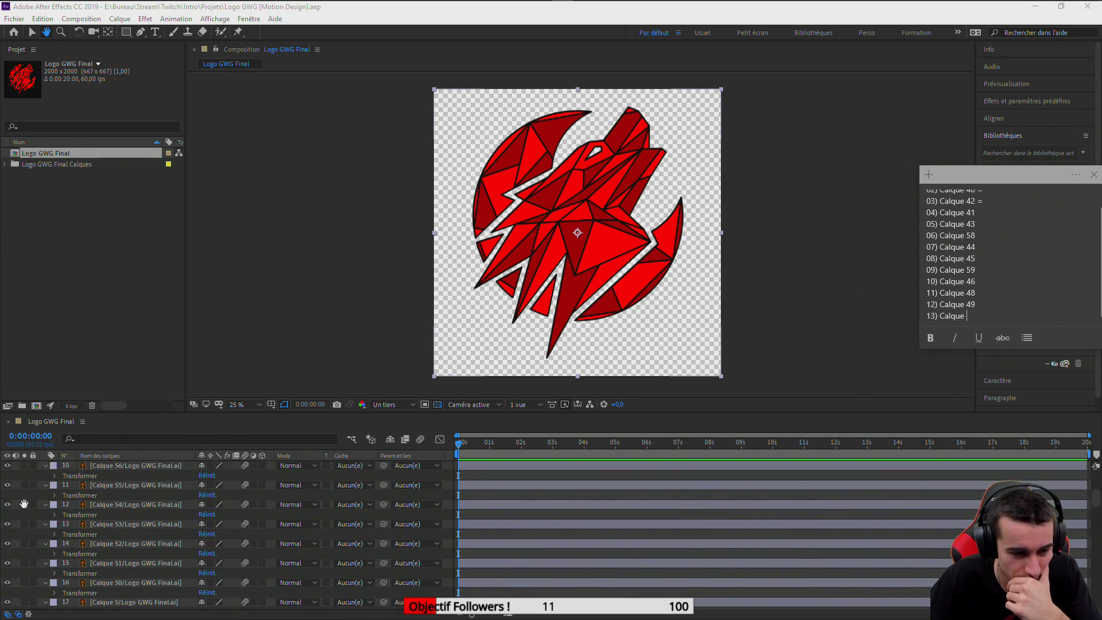
pyautogui.click(6, 507)
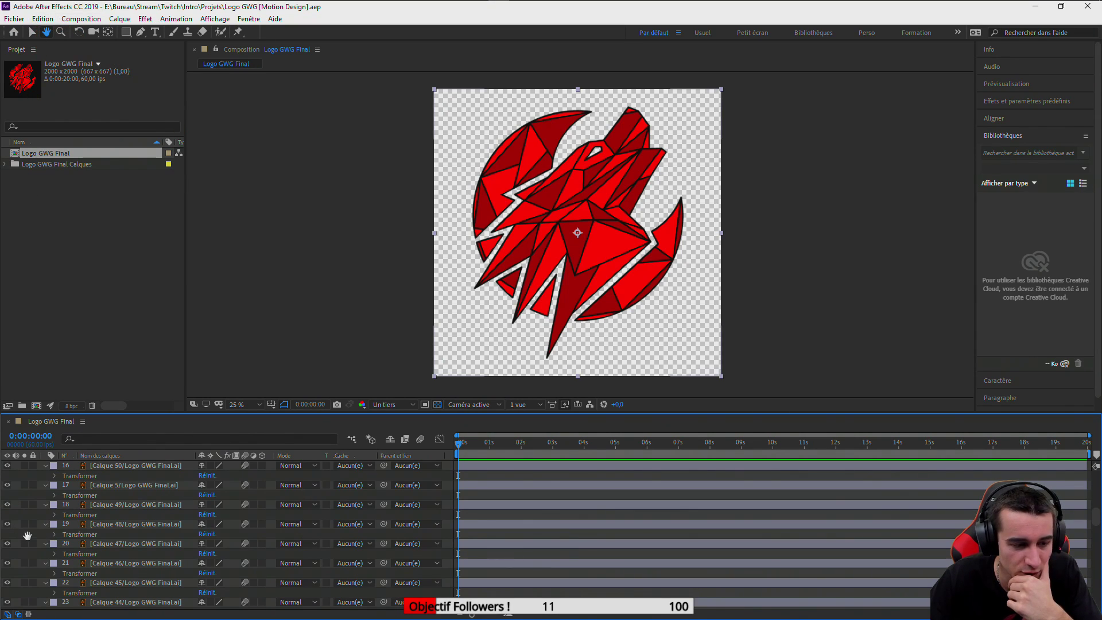
# With the Selection tool active, toggle the visibility of Calque 49 and Calque 48 off and on to identify their facets
pyautogui.click(33, 32)
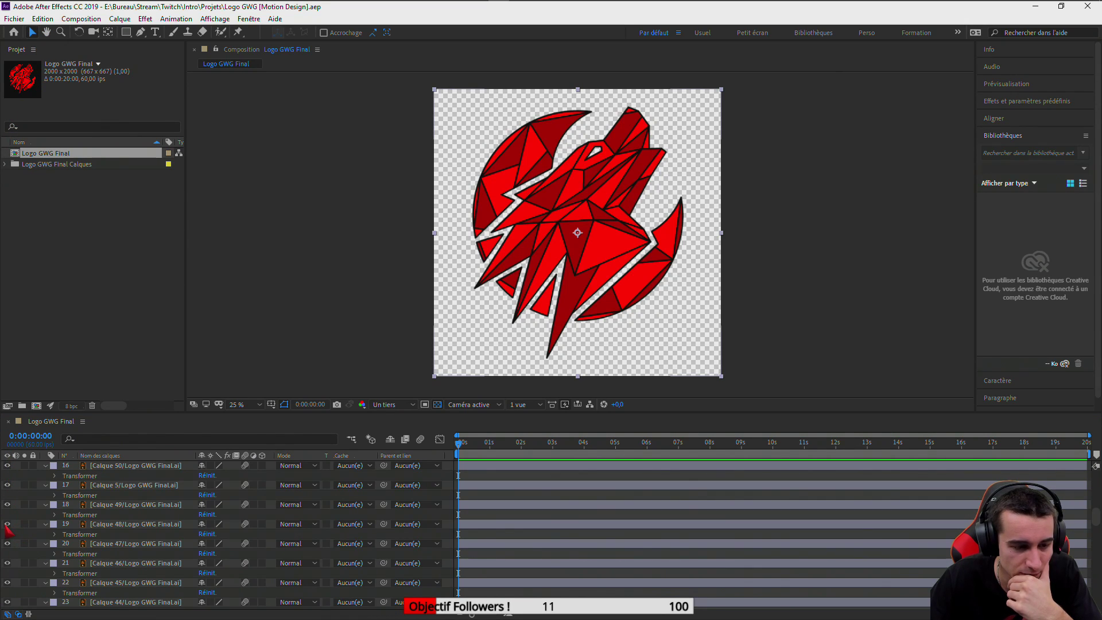
pyautogui.click(7, 504)
pyautogui.click(8, 504)
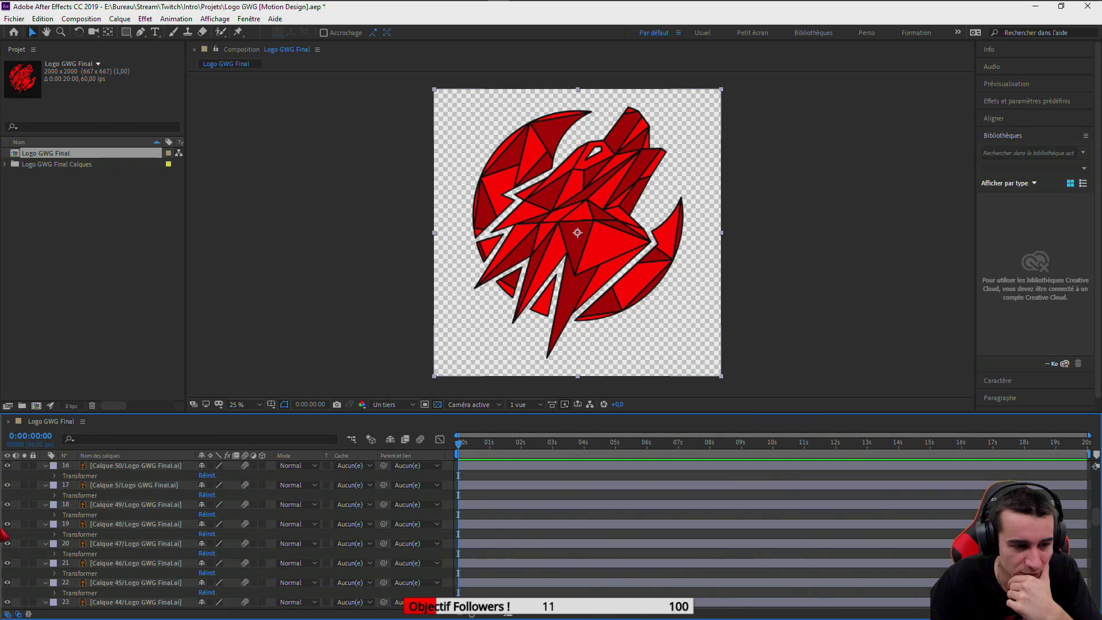
pyautogui.click(8, 524)
pyautogui.click(7, 524)
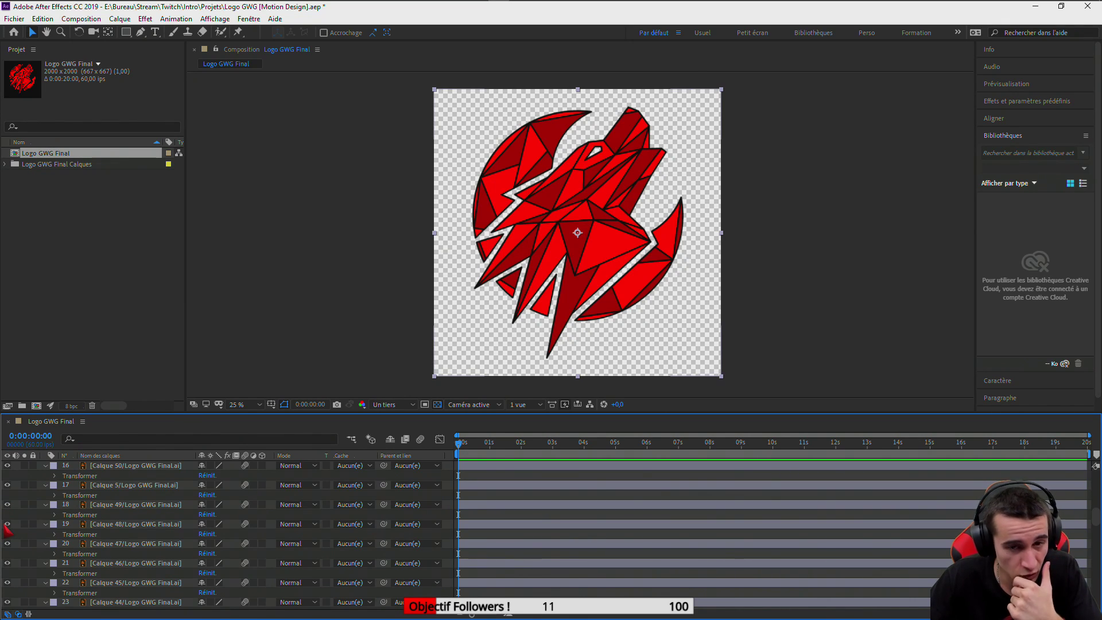
# Bring up the layer order note again and move it off this screen, clear of After Effects
pyautogui.moveTo(725, 7)
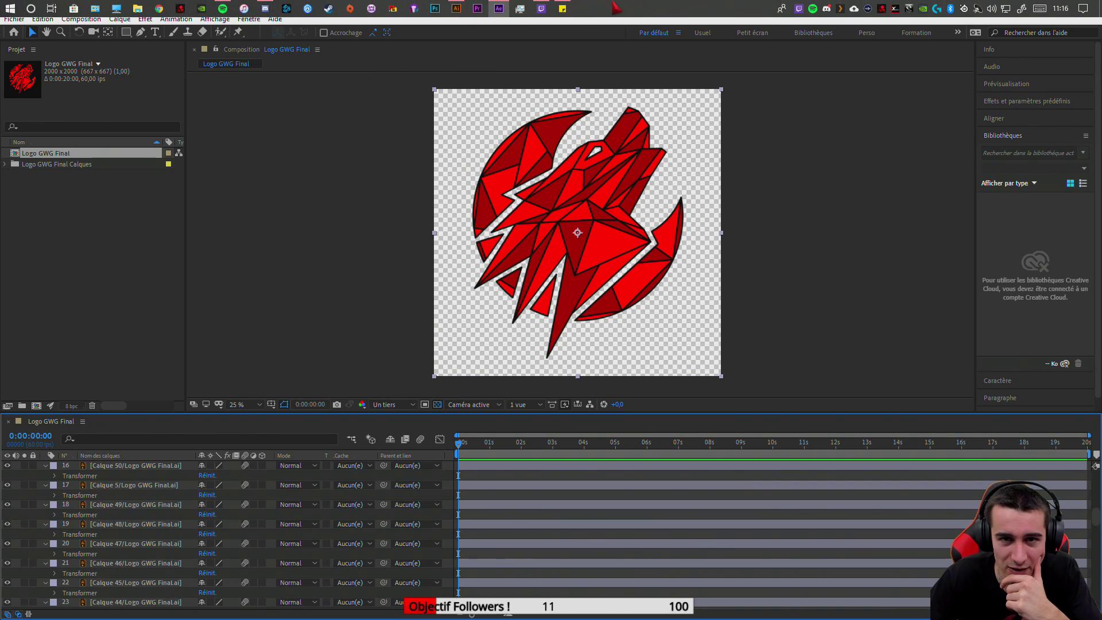
pyautogui.click(561, 16)
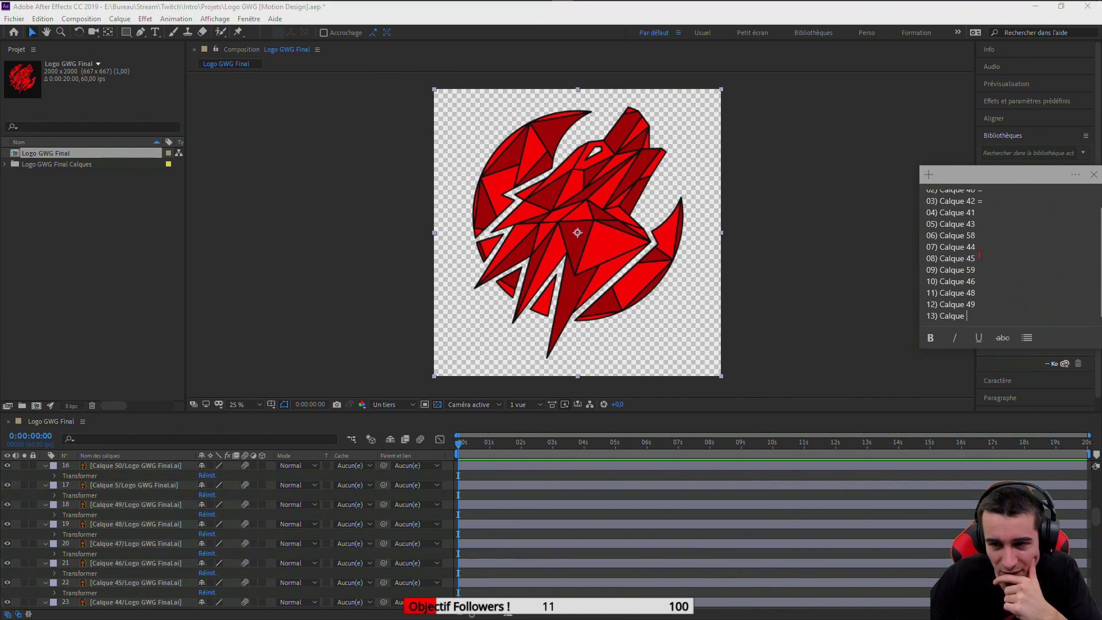
pyautogui.moveTo(997, 182); pyautogui.dragTo(0, 187)
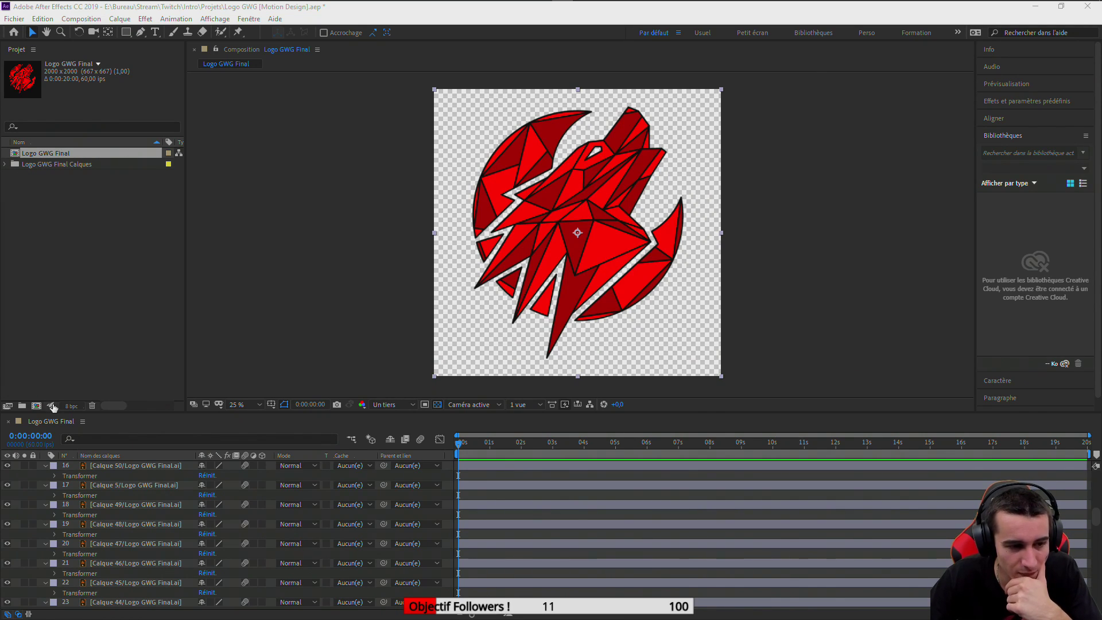
# Toggle the visibility of Calque 45 off and on to identify its facet in the logo
pyautogui.click(18, 494)
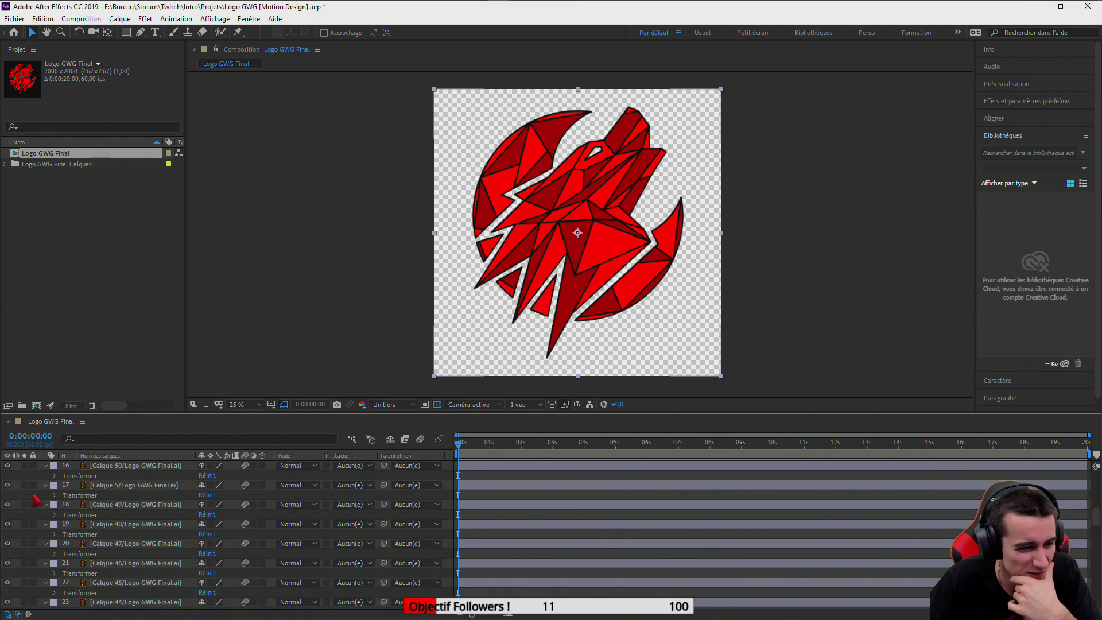
pyautogui.scroll(-3, 55, 488)
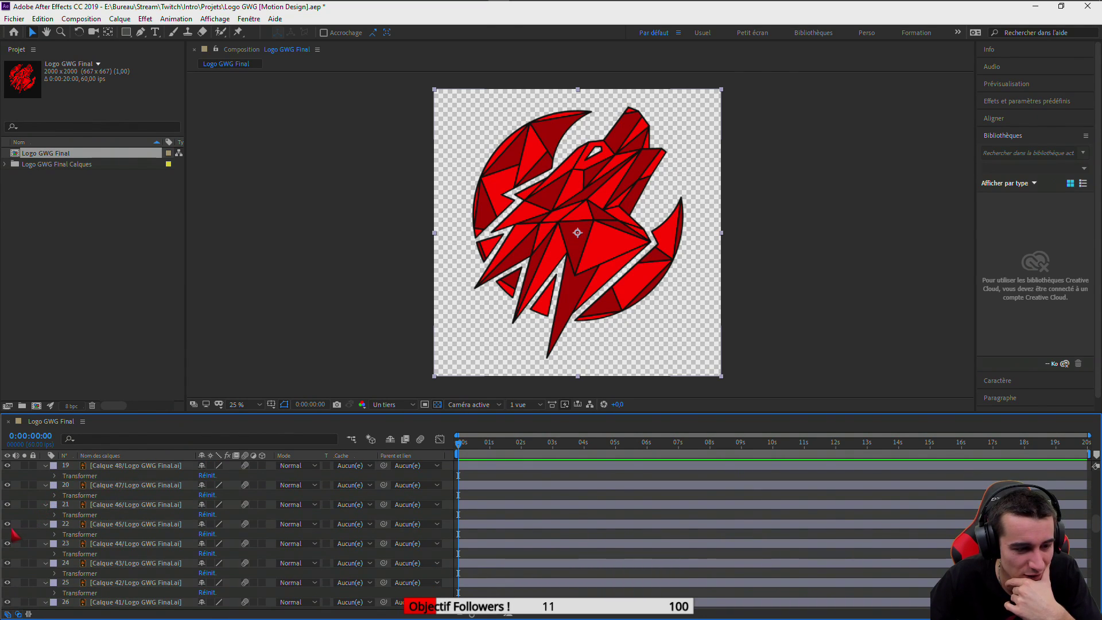
pyautogui.click(7, 524)
pyautogui.click(7, 525)
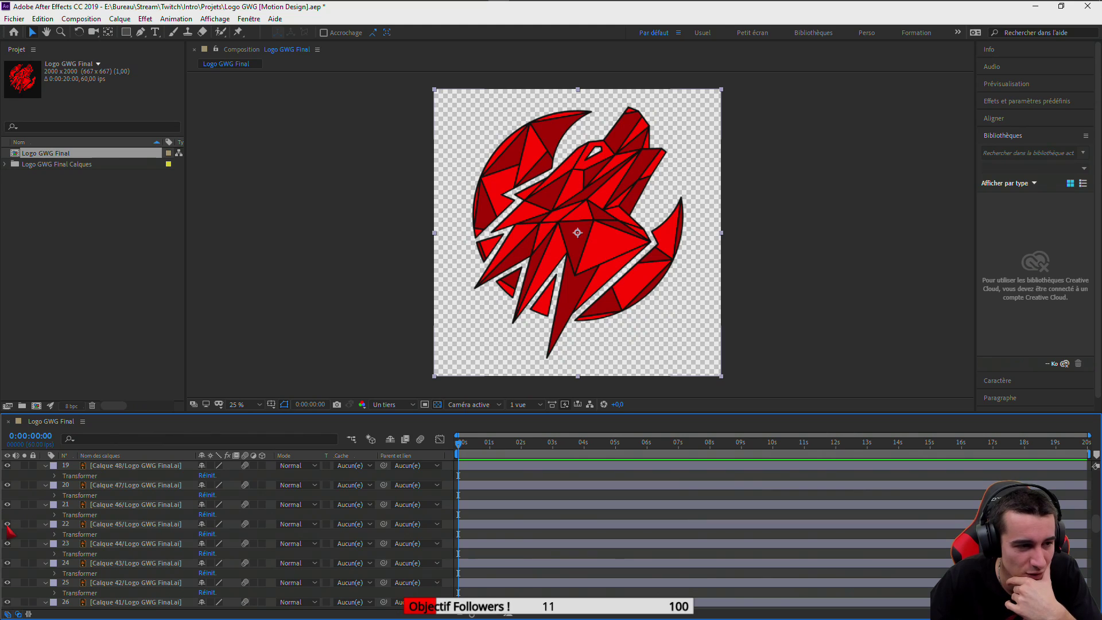
# Toggle the visibility of Calque 57 and Calque 58 off and on to identify their facets in the logo
pyautogui.scroll(6, 7, 528)
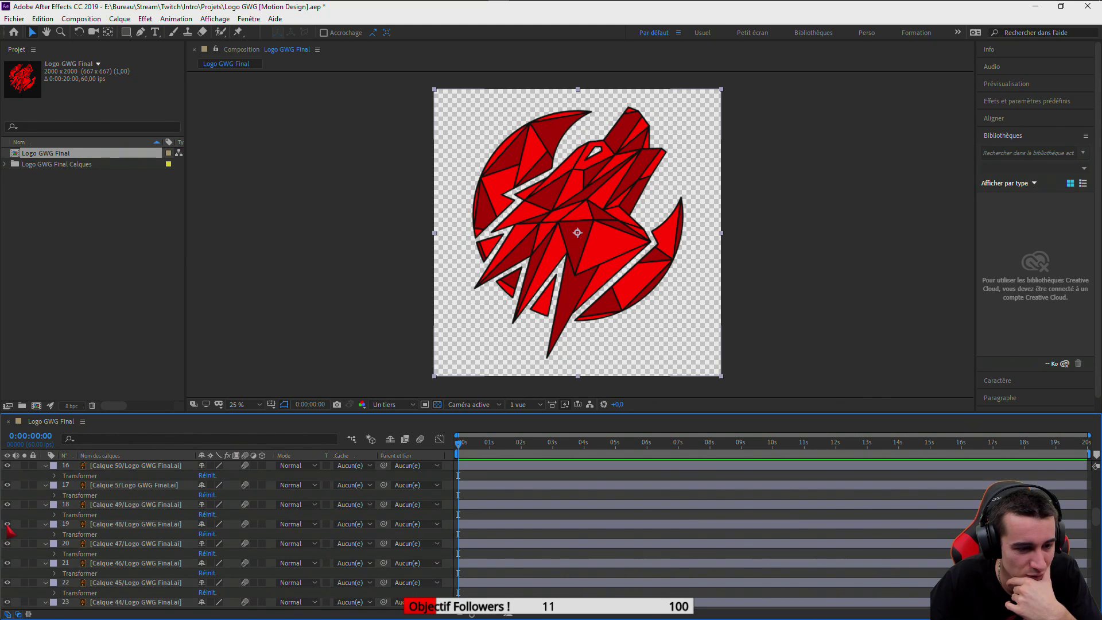
pyautogui.scroll(4, 7, 476)
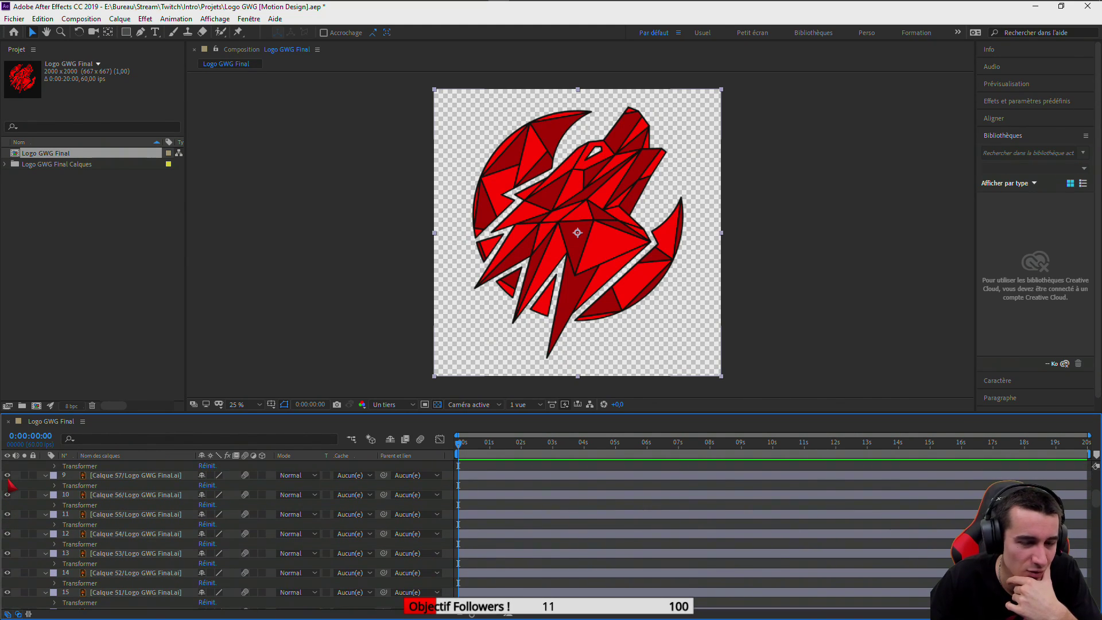
pyautogui.click(7, 475)
pyautogui.click(7, 475)
pyautogui.scroll(2, 8, 483)
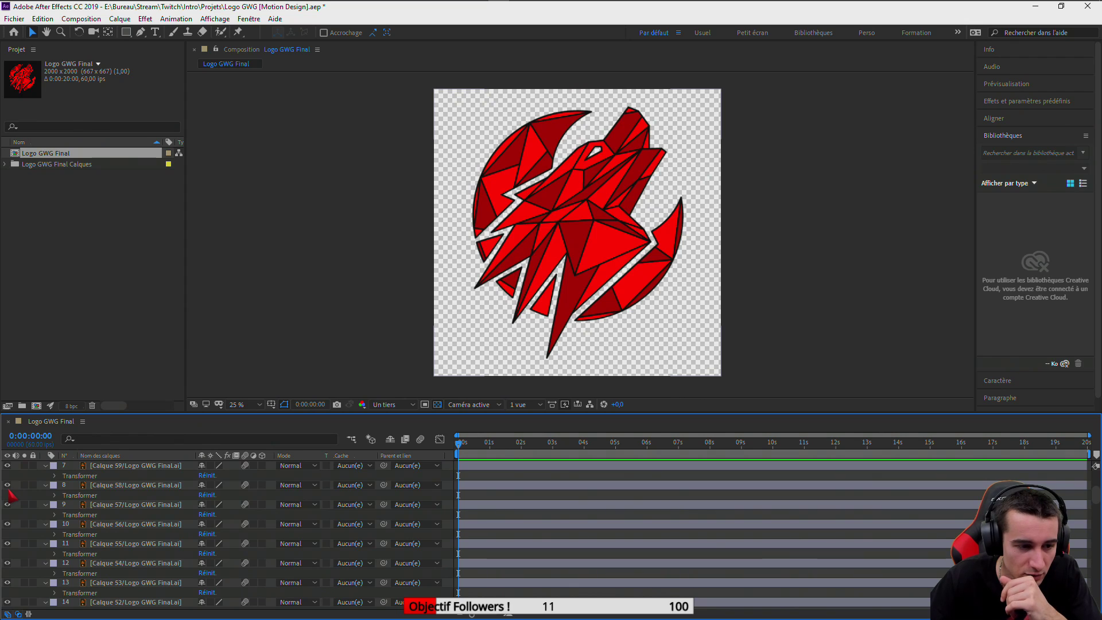
pyautogui.click(7, 485)
pyautogui.click(7, 486)
pyautogui.click(8, 485)
pyautogui.click(7, 485)
pyautogui.click(7, 486)
pyautogui.click(8, 485)
pyautogui.click(8, 485)
pyautogui.click(7, 486)
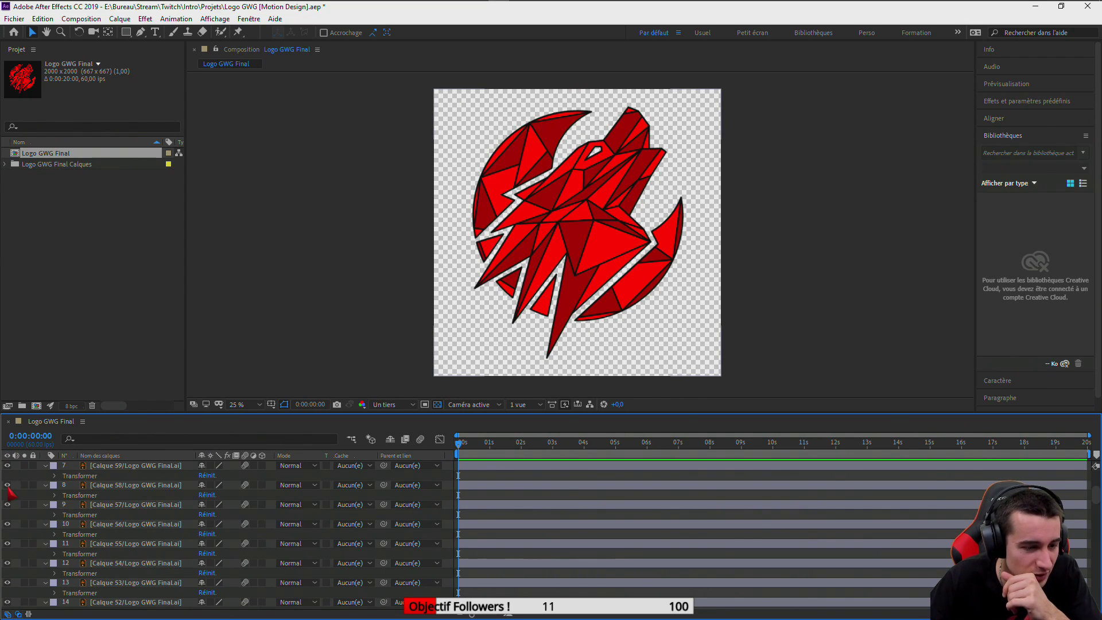
# Toggle the visibility of Calque 44 and Calque 43 off and on to identify their facets in the logo
pyautogui.scroll(-4, 9, 489)
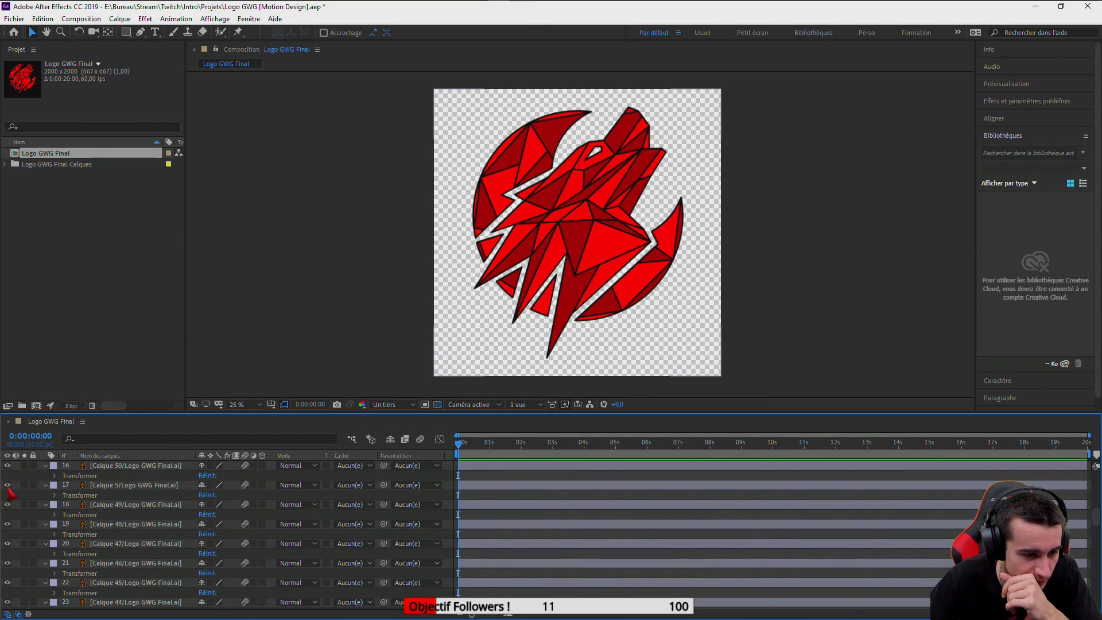
pyautogui.click(7, 543)
pyautogui.click(7, 543)
pyautogui.click(7, 544)
pyautogui.click(7, 544)
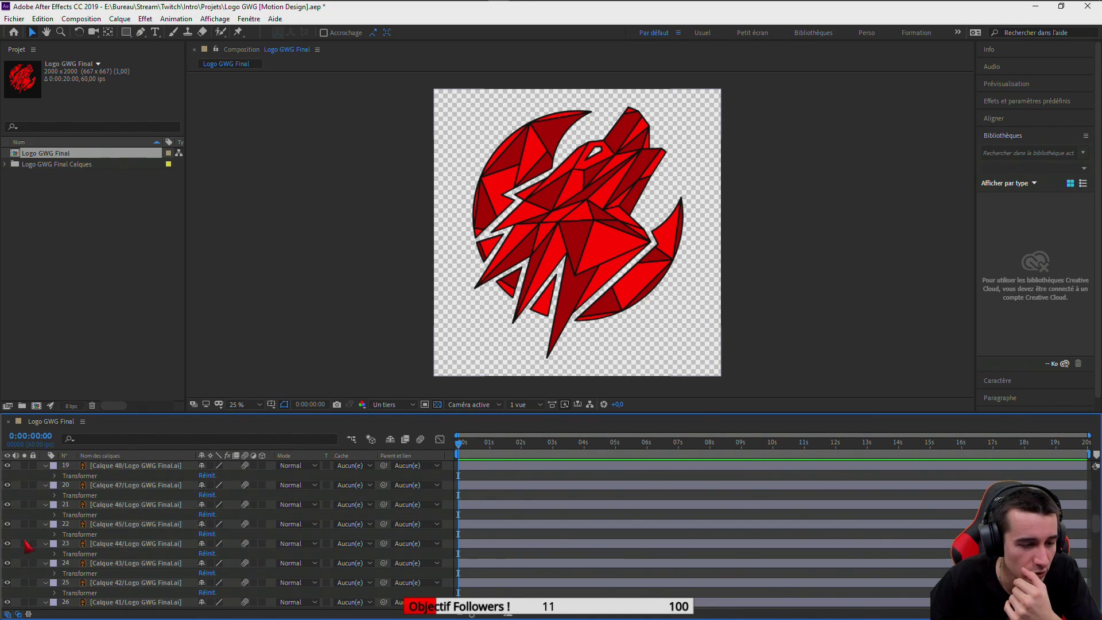
pyautogui.click(7, 563)
pyautogui.click(8, 563)
pyautogui.click(8, 563)
pyautogui.click(7, 564)
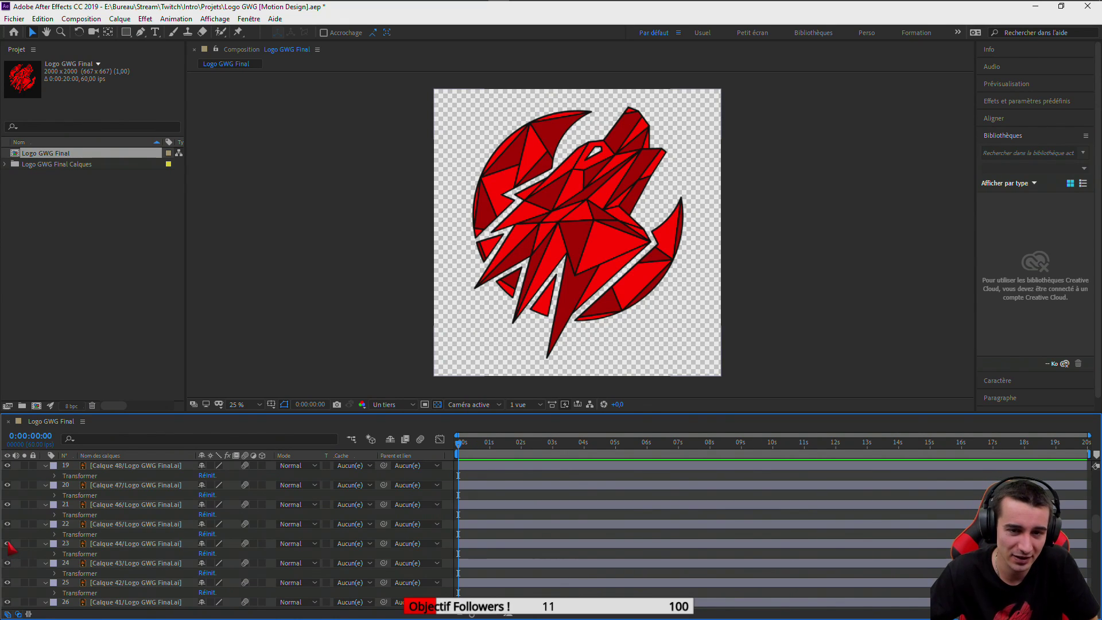
pyautogui.click(8, 543)
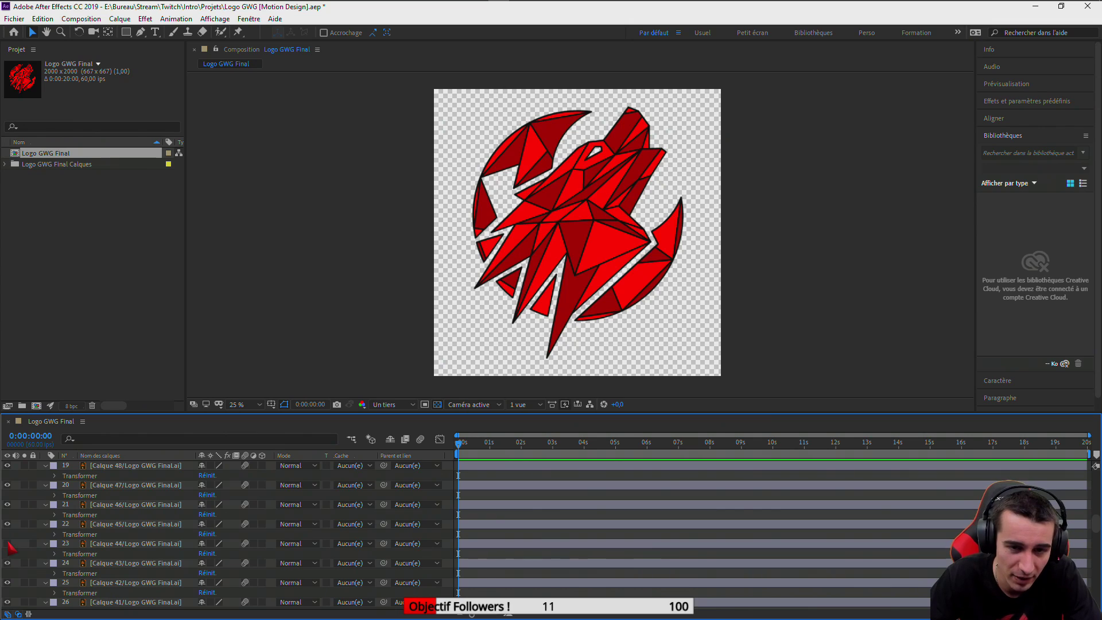
pyautogui.click(8, 544)
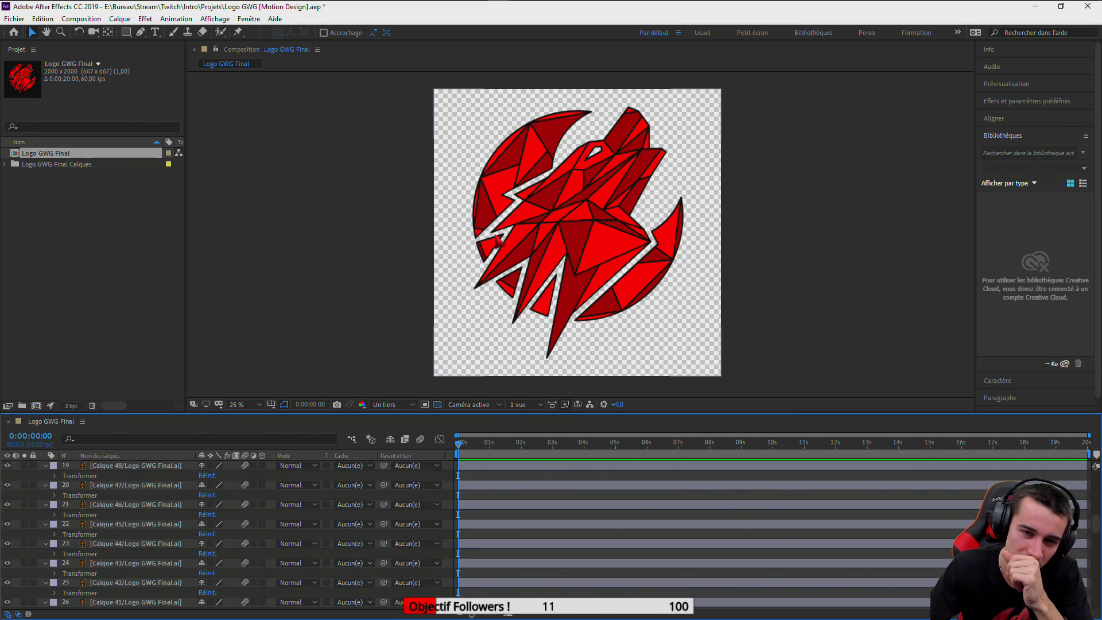
# Select the layer at the wolf's muzzle in the composition view and locate it at the start of the layer list
pyautogui.click(634, 118)
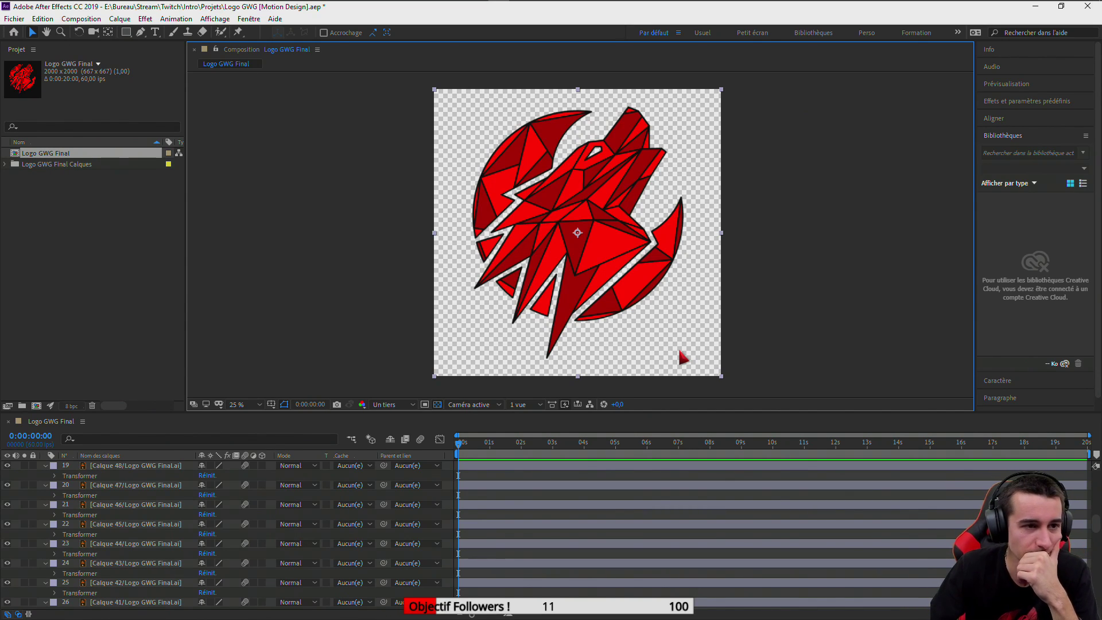
pyautogui.scroll(5, 585, 568)
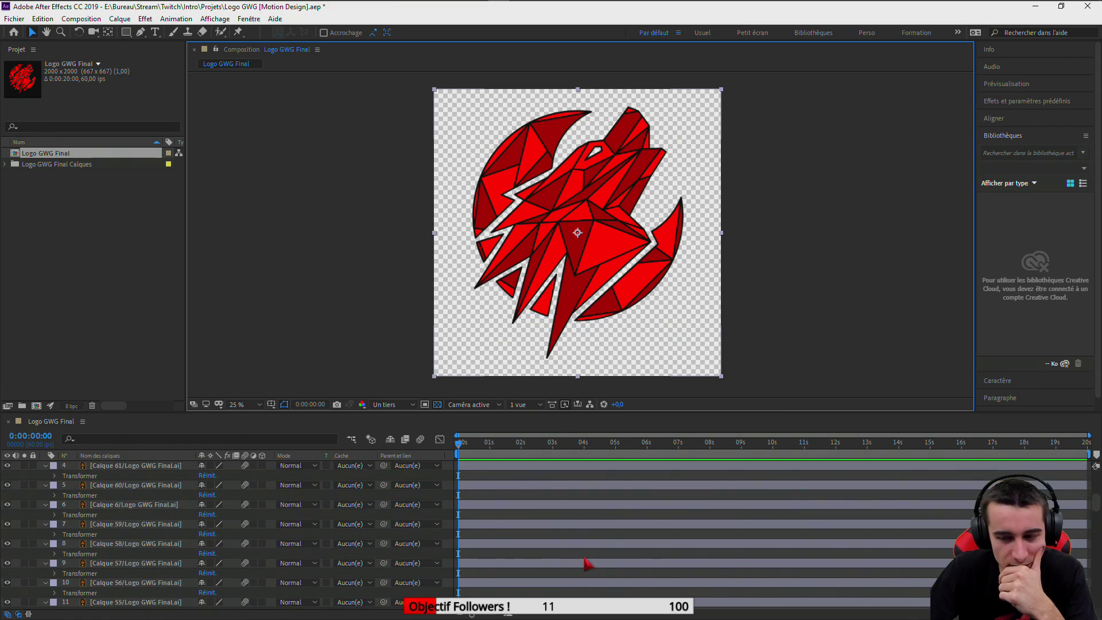
pyautogui.scroll(5, 586, 563)
# Switch to Illustrator to look at the source logo and its layer list, and return to After Effects
pyautogui.moveTo(461, 8)
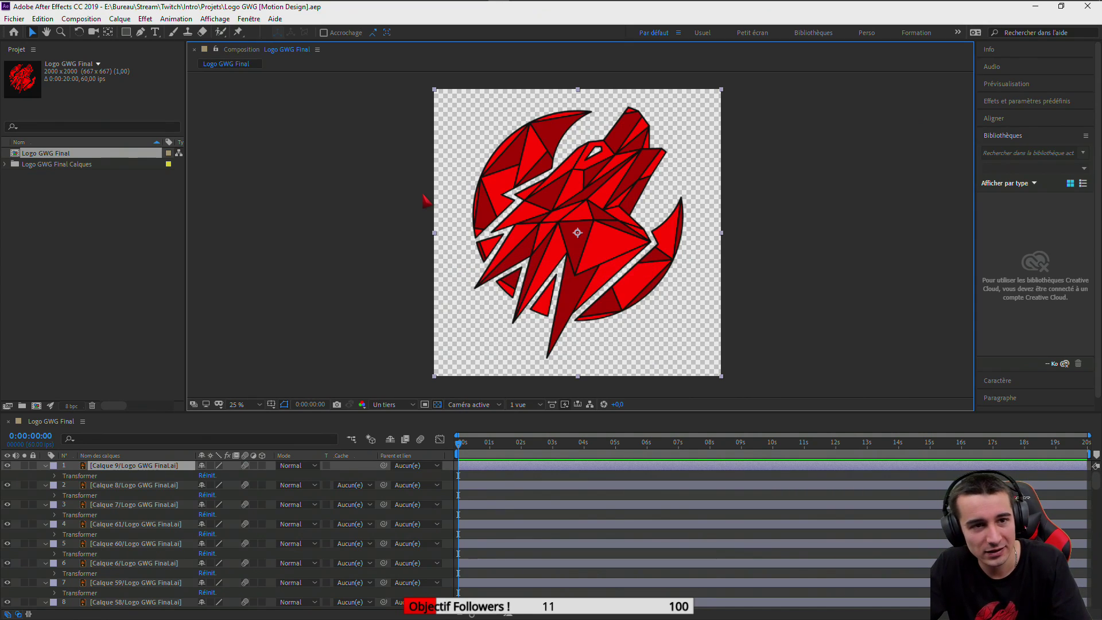
pyautogui.click(463, 7)
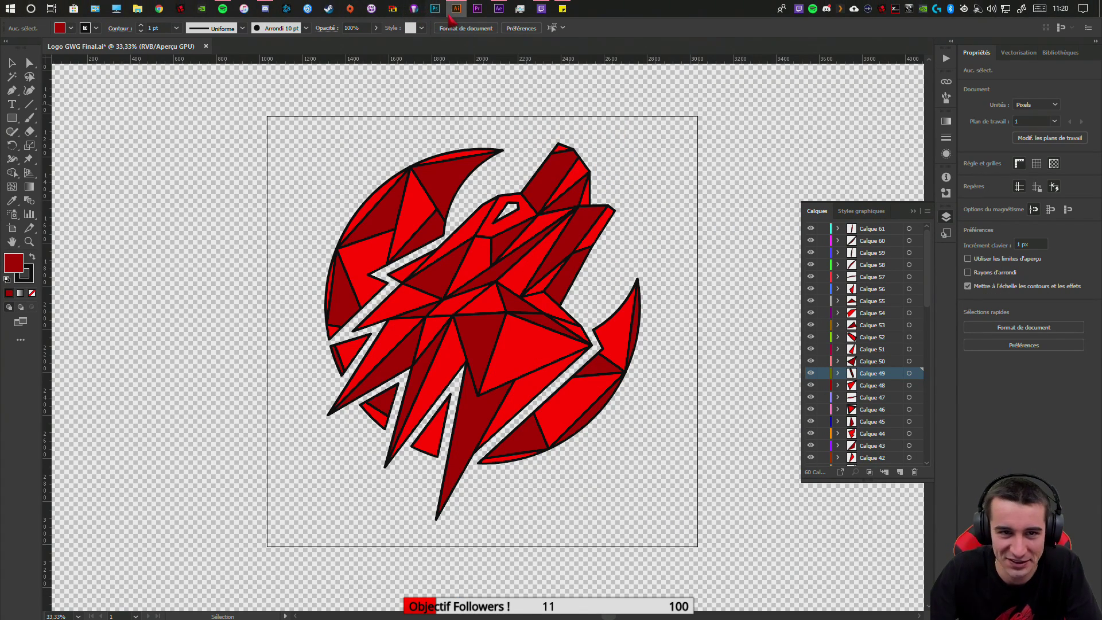
pyautogui.click(498, 8)
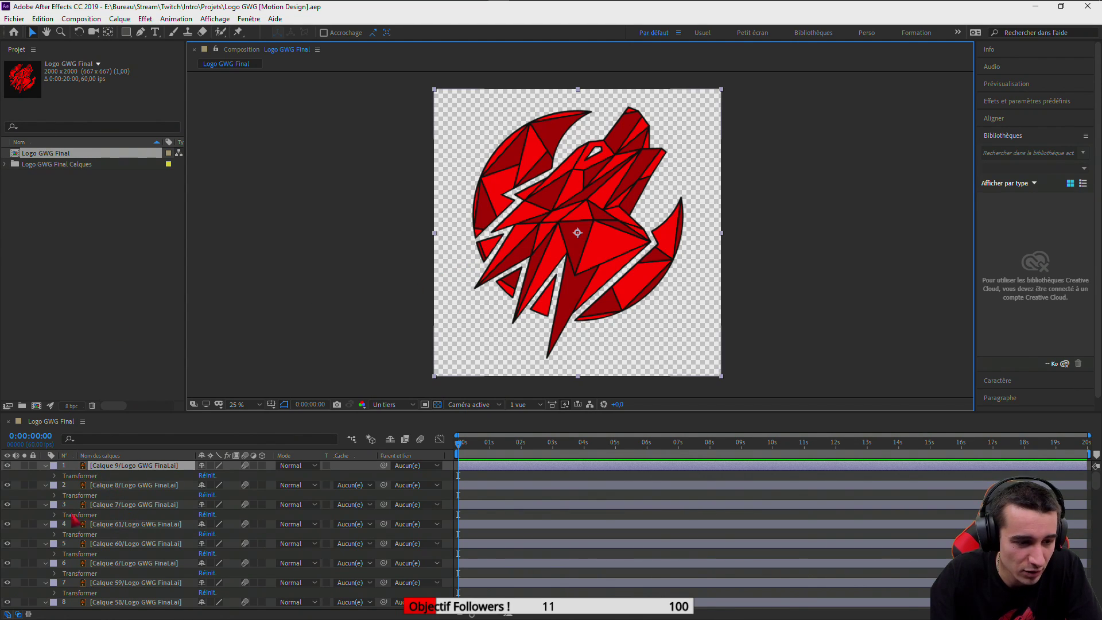
# Go through the layer list down to its end and check the visibility of Calque 10 to identify its facet
pyautogui.scroll(-5, 39, 516)
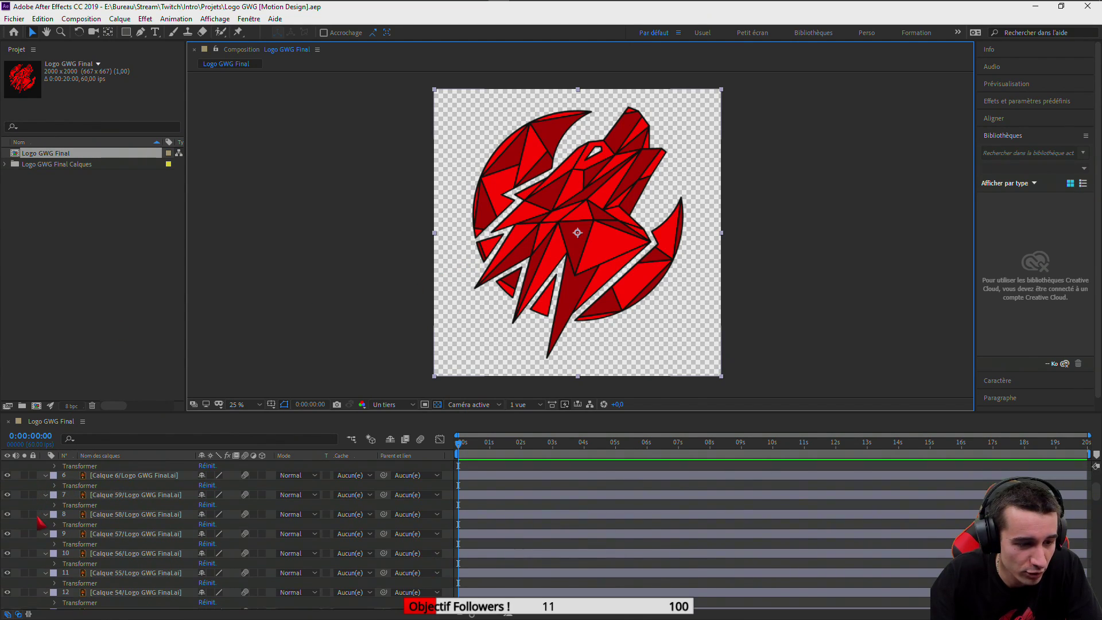
pyautogui.scroll(-10, 38, 520)
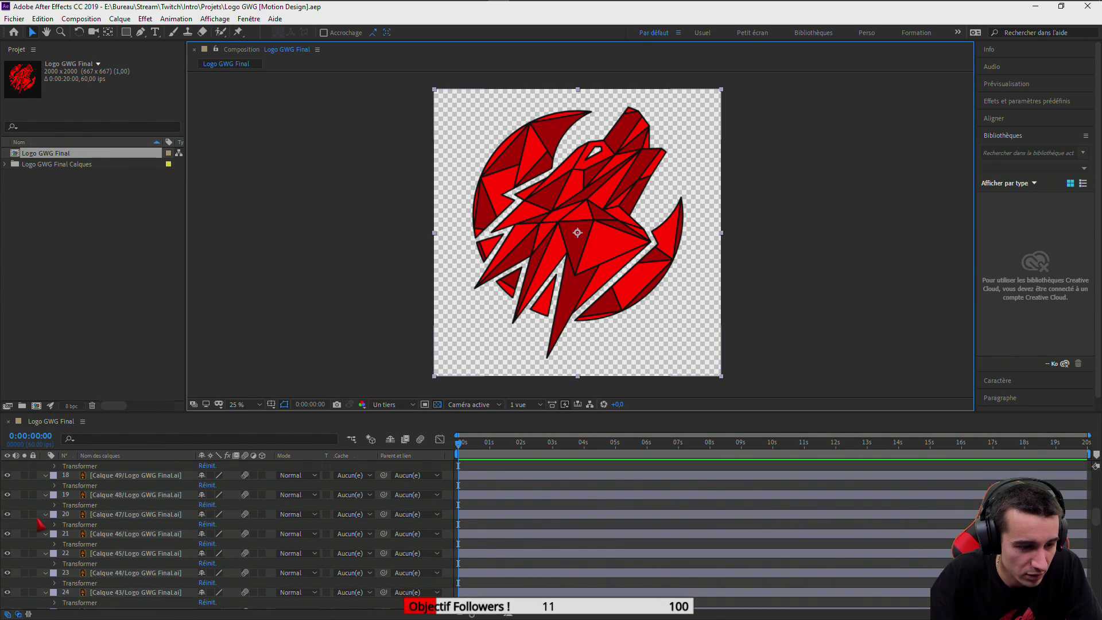
pyautogui.click(8, 484)
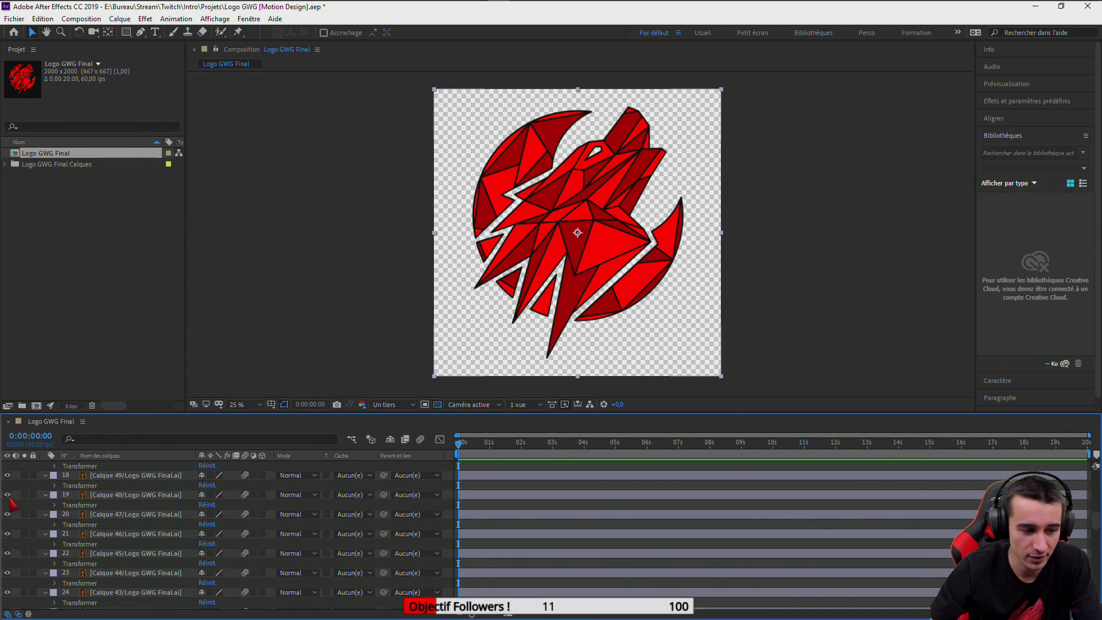
pyautogui.scroll(-10, 115, 513)
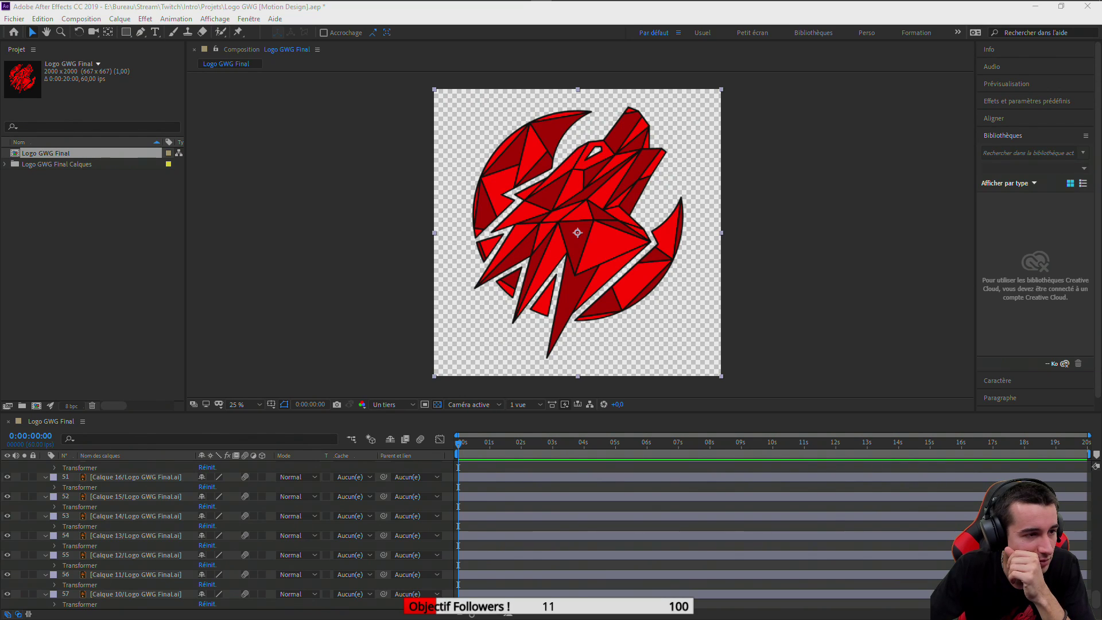
pyautogui.click(312, 261)
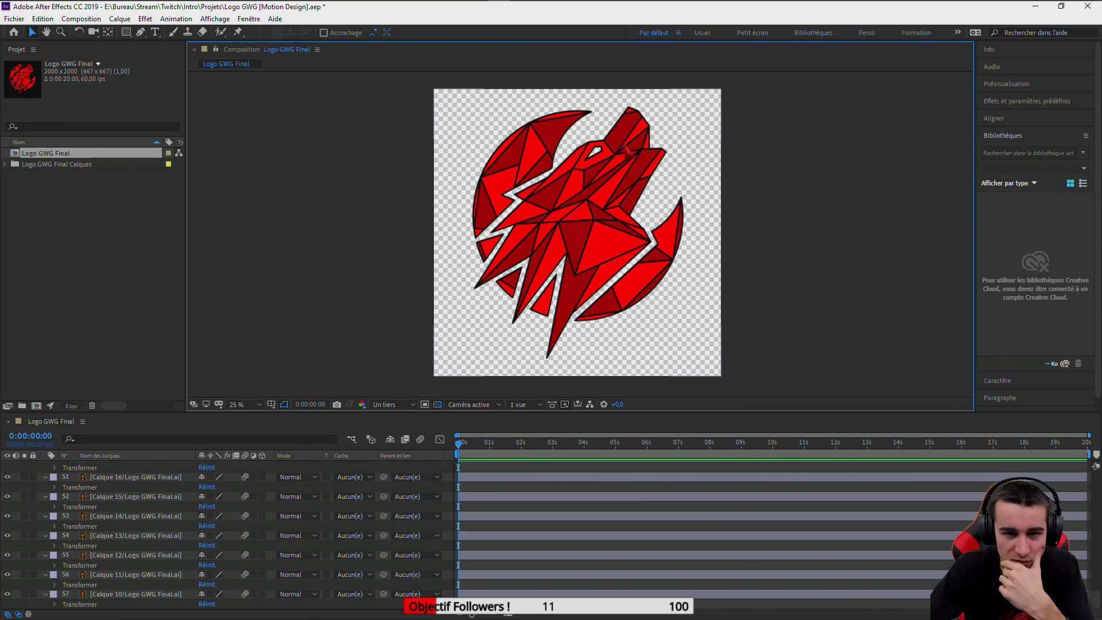
pyautogui.click(8, 596)
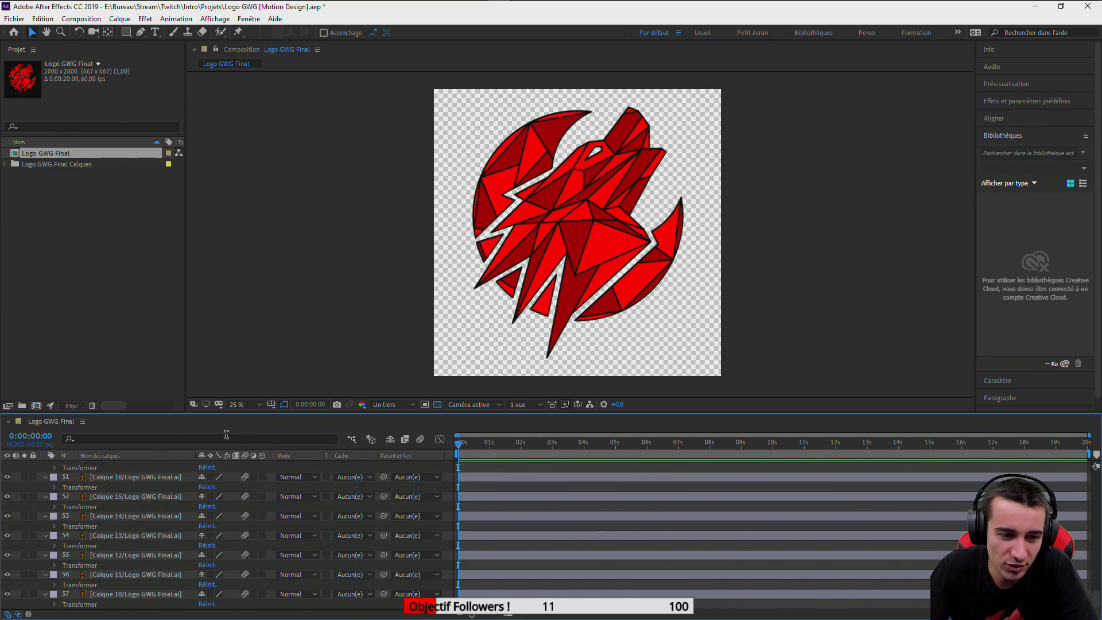
# Toggle the visibility of Calque 9 off and on repeatedly to identify its facet in the logo
pyautogui.scroll(8, 181, 505)
pyautogui.scroll(14, 181, 505)
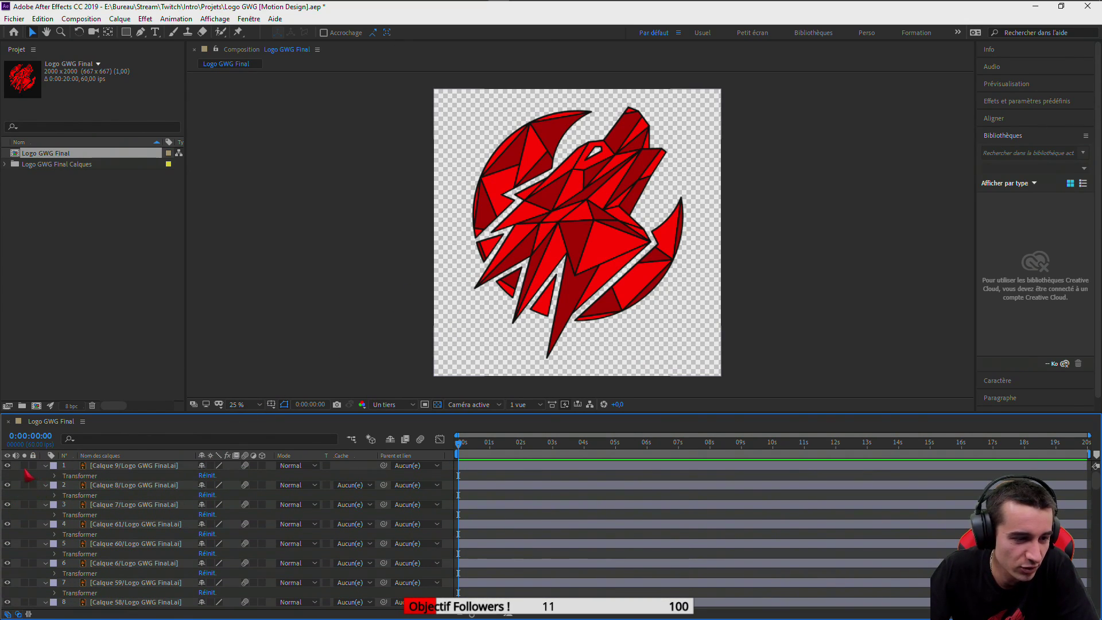
pyautogui.click(8, 465)
pyautogui.click(8, 465)
pyautogui.click(7, 466)
pyautogui.click(7, 466)
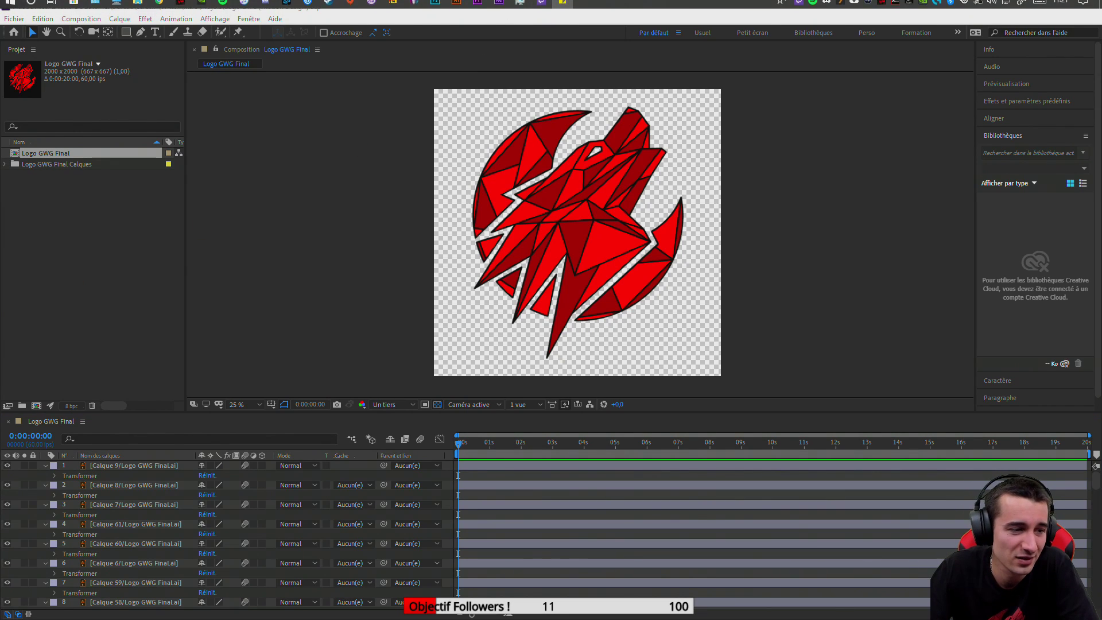
# Place the layer order note beside the logo and fill in entry 14 as Calque 09, with a two-digit number
pyautogui.moveTo(533, 205); pyautogui.dragTo(959, 167)
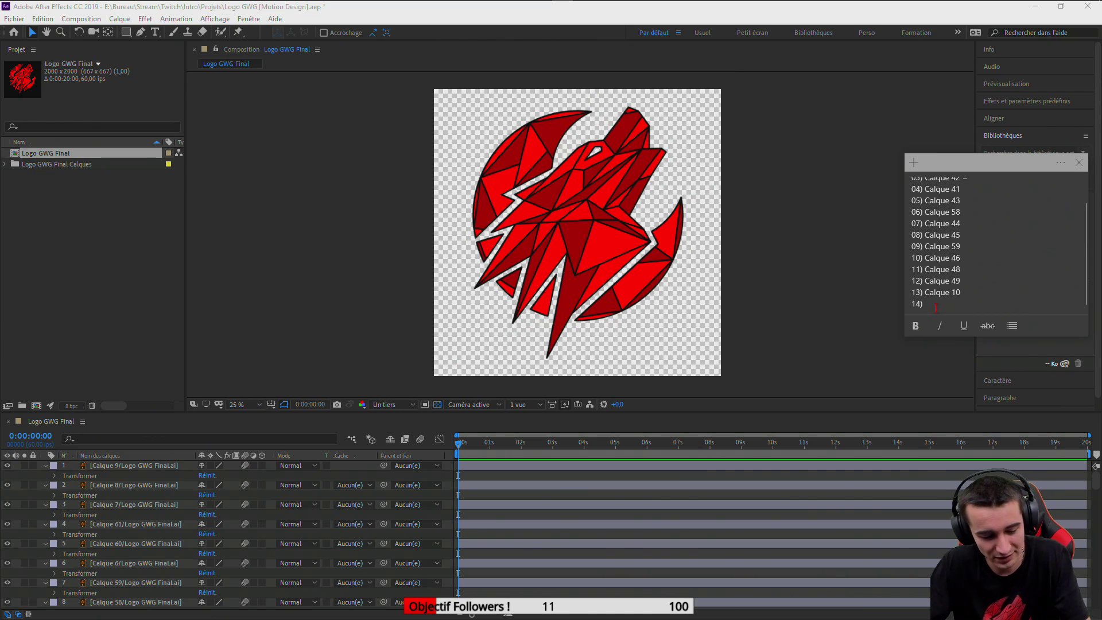
pyautogui.write('Calque 9')
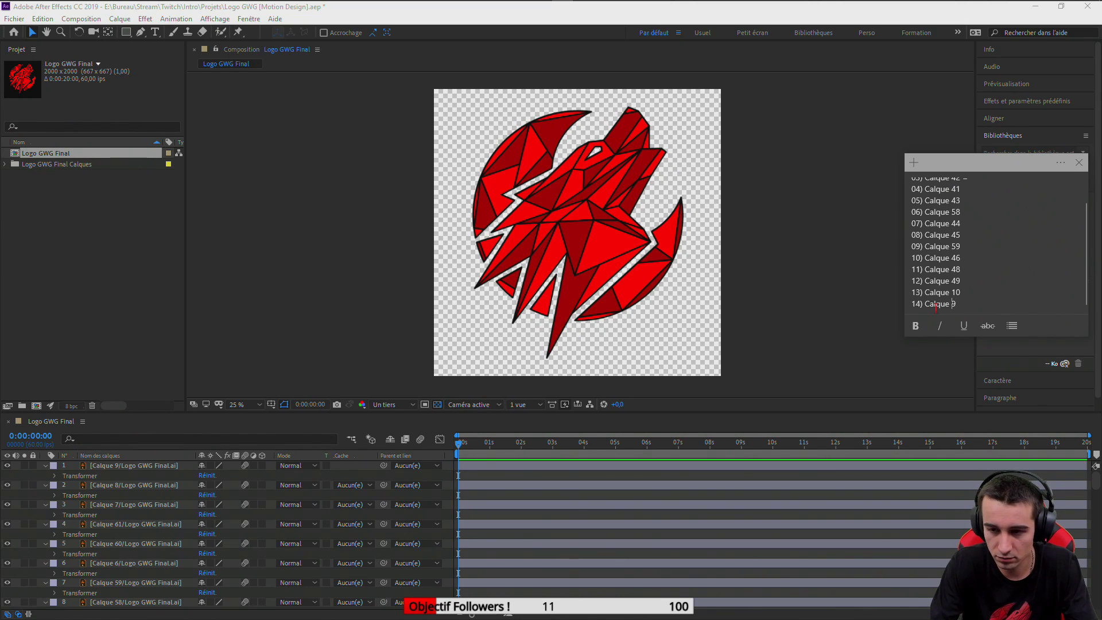
pyautogui.press('Up')
pyautogui.press('Up')
pyautogui.press('Up')
pyautogui.press('Up')
pyautogui.press('Up')
pyautogui.press('Up')
pyautogui.press('Up')
pyautogui.press('Up')
pyautogui.press('Up')
pyautogui.press('Up')
pyautogui.press('Up')
pyautogui.press('Up')
pyautogui.press('Up')
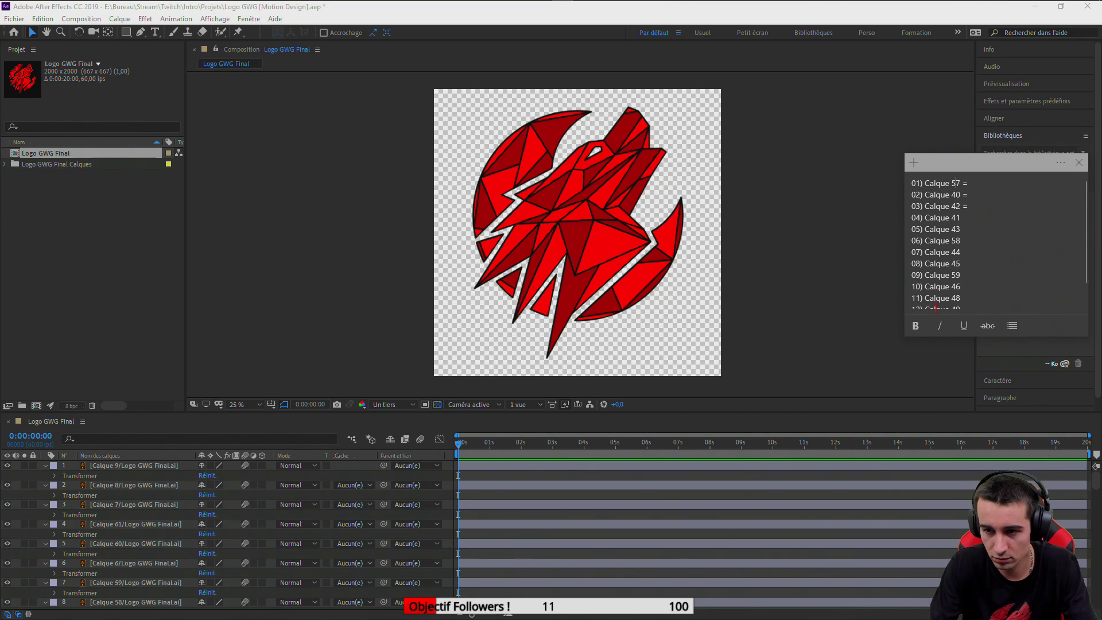
pyautogui.press('Down')
pyautogui.press('Down')
pyautogui.press('Down')
pyautogui.press('Down')
pyautogui.press('Down')
pyautogui.press('Down')
pyautogui.press('Down')
pyautogui.press('Down')
pyautogui.press('Down')
pyautogui.press('Down')
pyautogui.press('Down')
pyautogui.press('Down')
pyautogui.write('0')
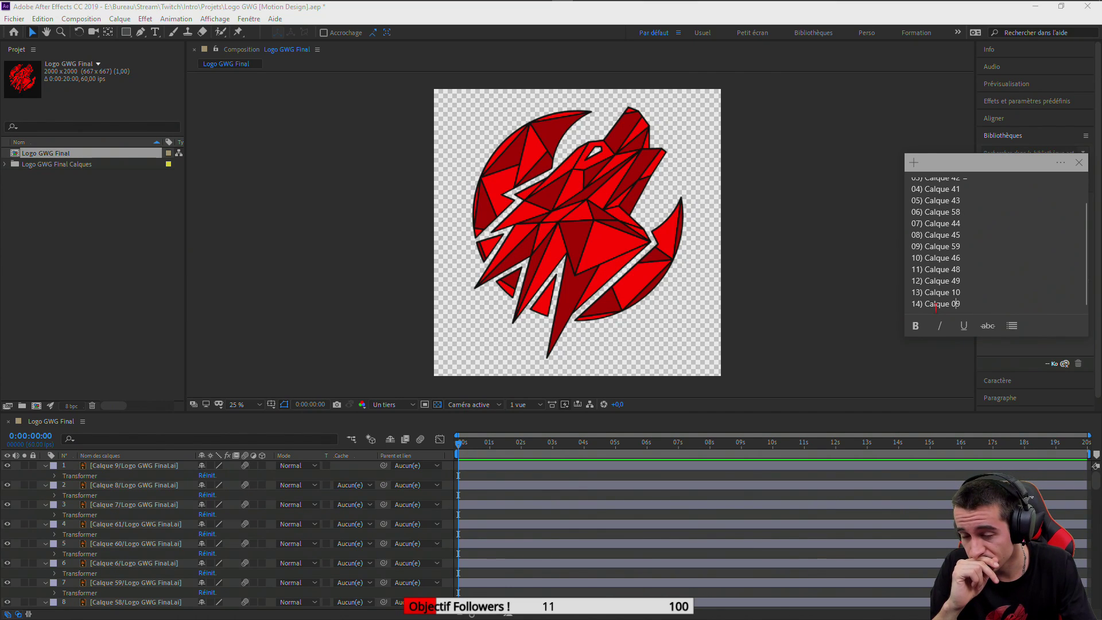
# Start entry 15 in the layer order note with the word Calque, leaving its number blank
pyautogui.press('Return')
pyautogui.write('15)')
pyautogui.write('Calque')
pyautogui.write('Calque')
pyautogui.press('BackSpace')
pyautogui.press('BackSpace')
pyautogui.press('BackSpace')
pyautogui.press('BackSpace')
pyautogui.press('BackSpace')
pyautogui.press('BackSpace')
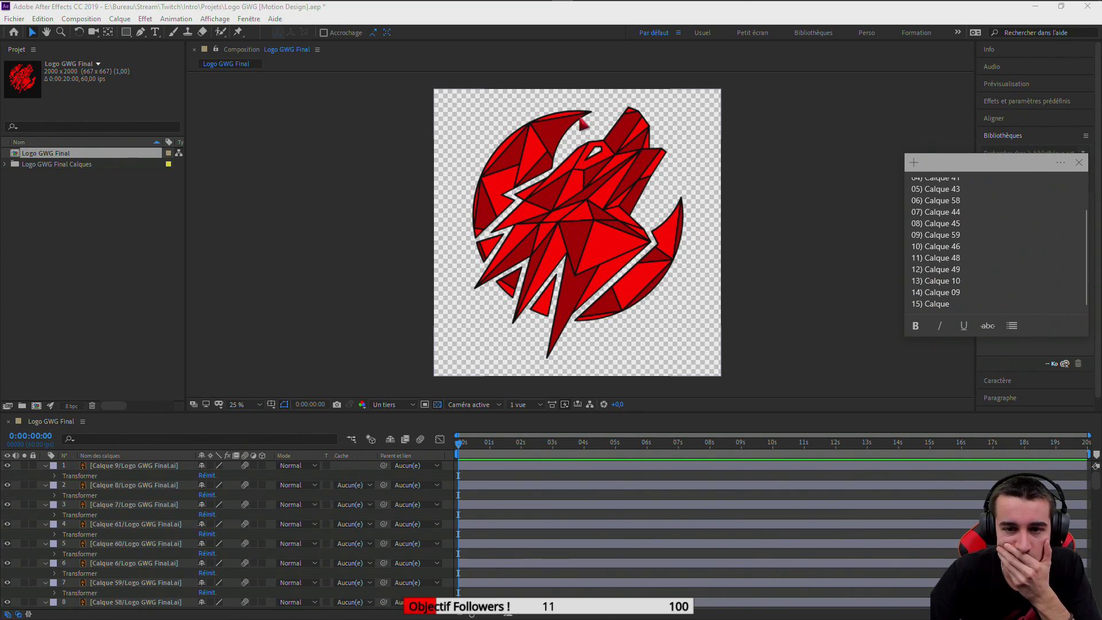
# Toggle the visibility of Calque 11 off and on to identify its facet on the wolf's muzzle
pyautogui.click(638, 137)
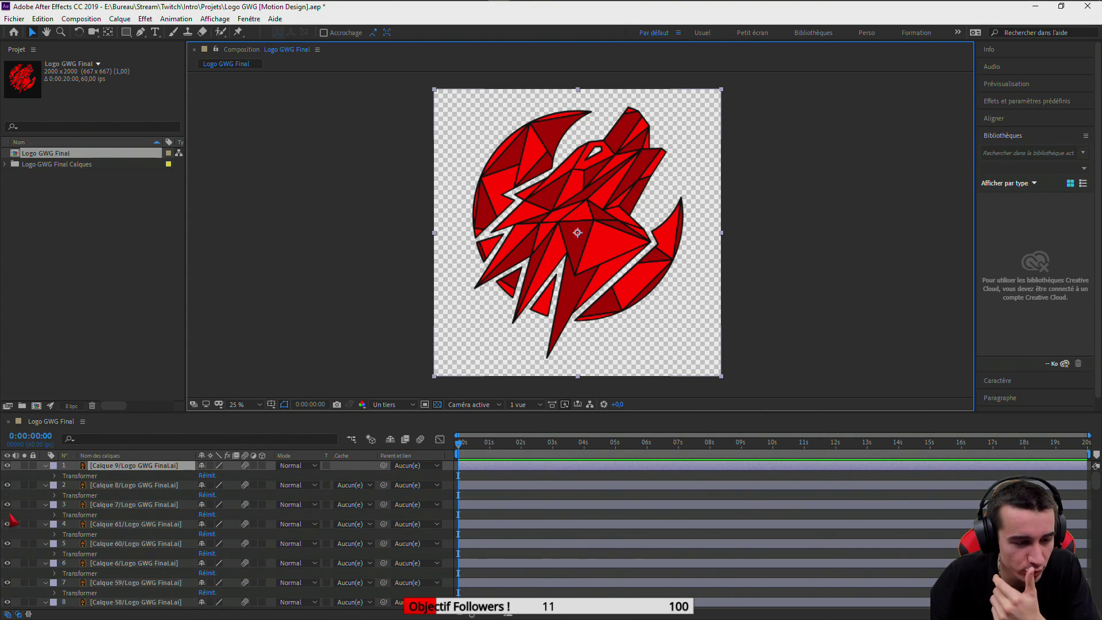
pyautogui.scroll(-15, 25, 514)
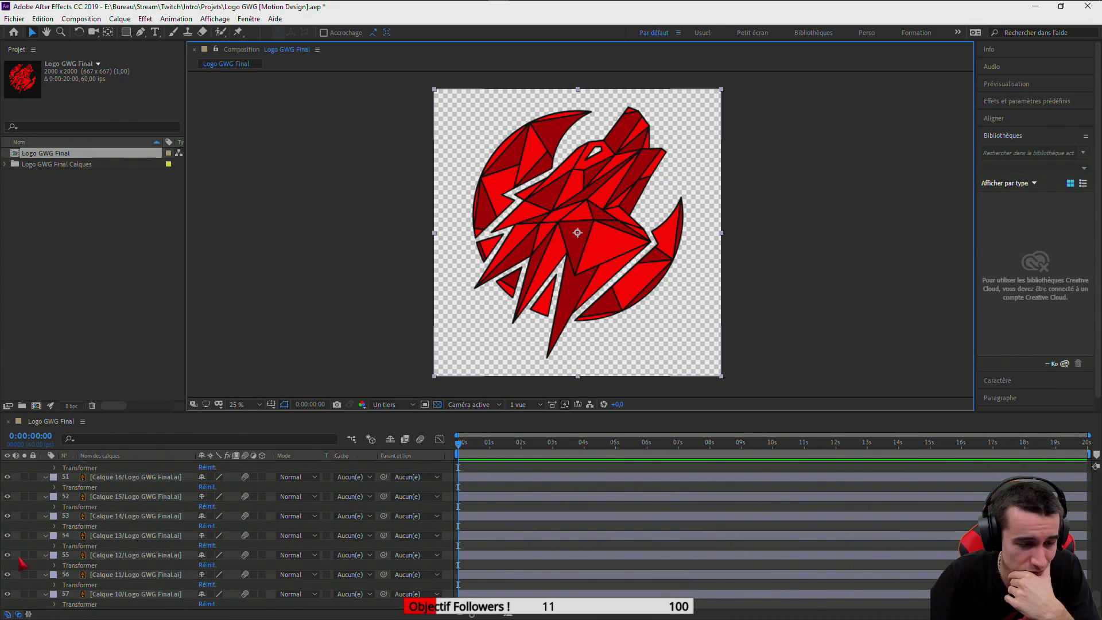
pyautogui.click(7, 575)
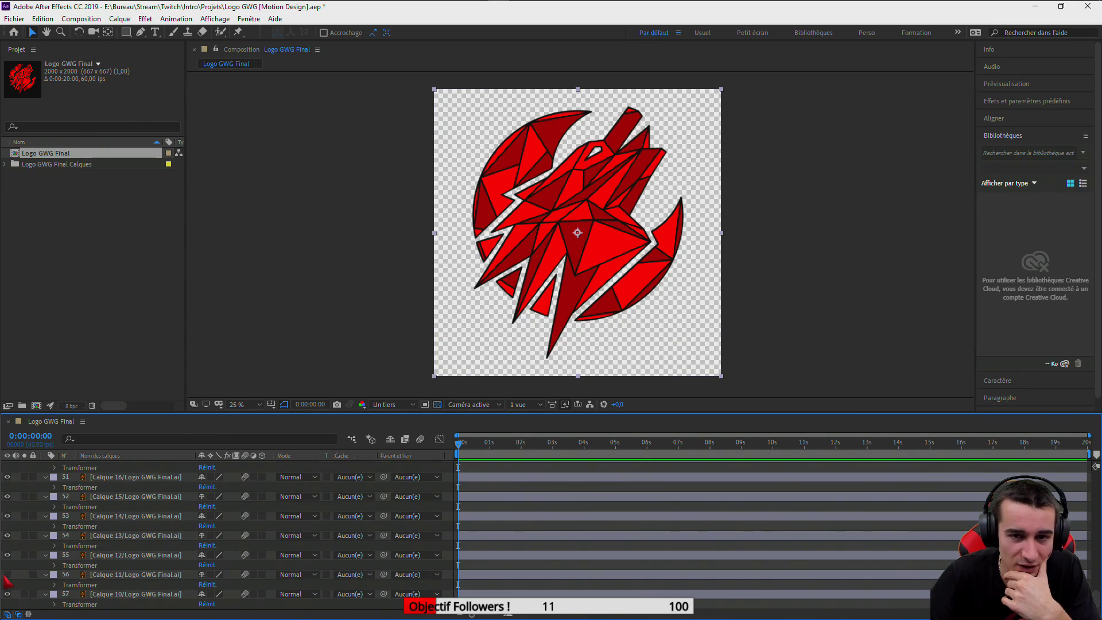
pyautogui.click(7, 575)
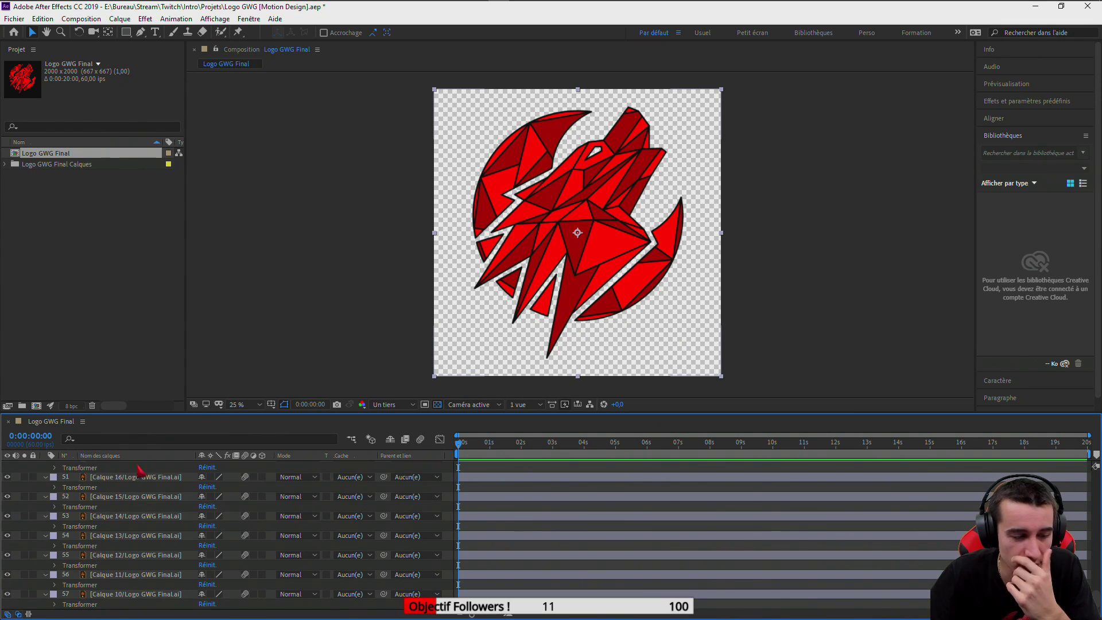
pyautogui.moveTo(393, 8)
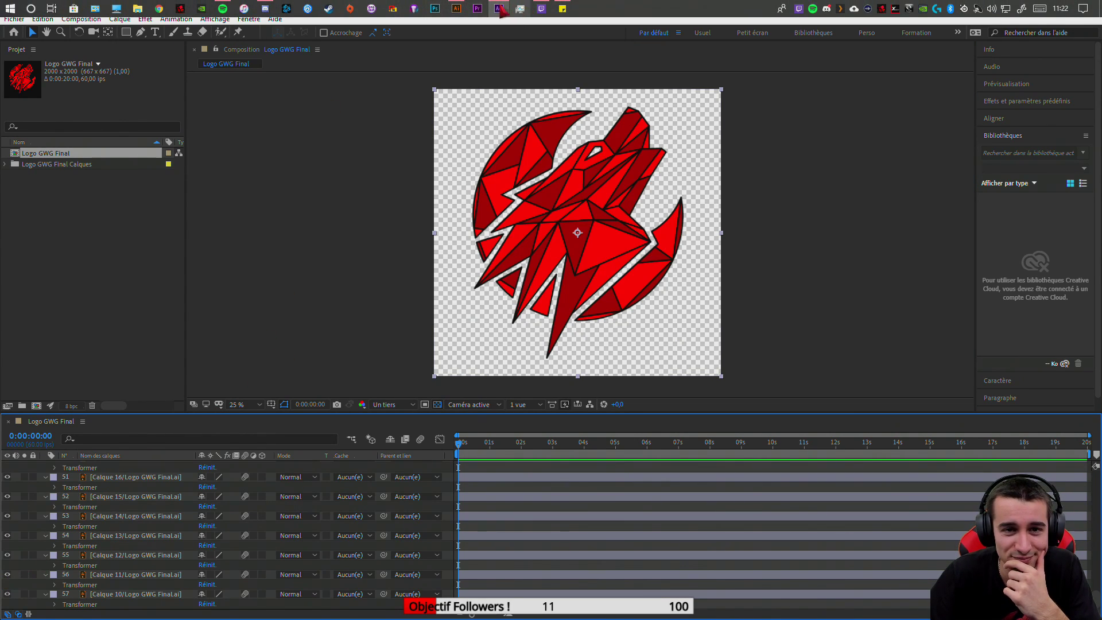
# Complete entry 15 in the layer order note as Calque 11 and start entry 16 with the word Calque, leaving its number blank
pyautogui.click(563, 8)
pyautogui.write('11')
pyautogui.press('Return')
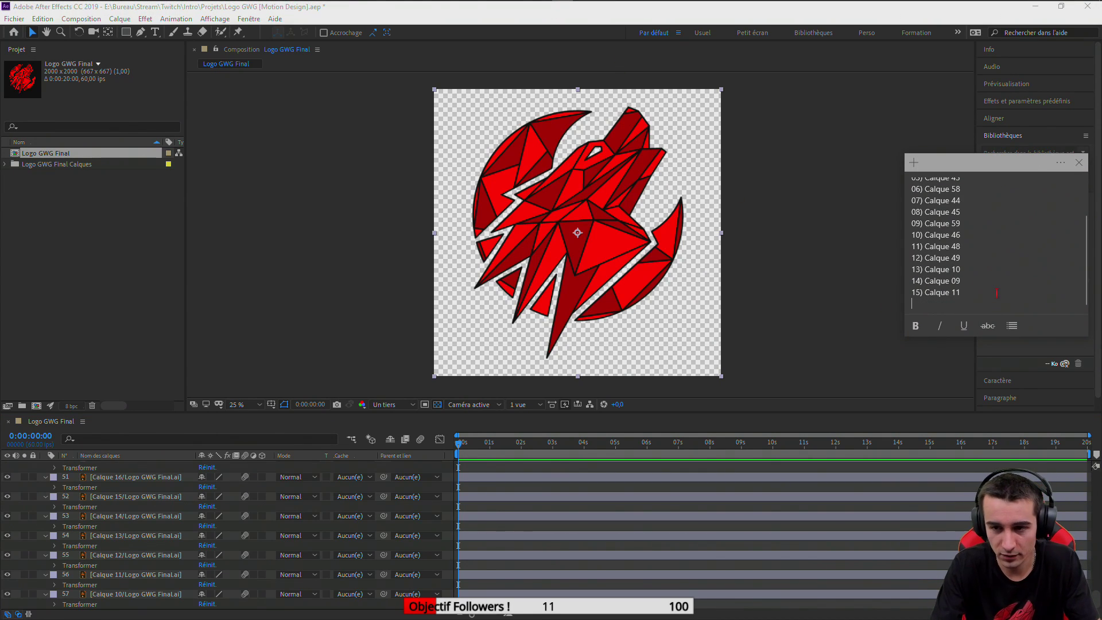
pyautogui.write('16')
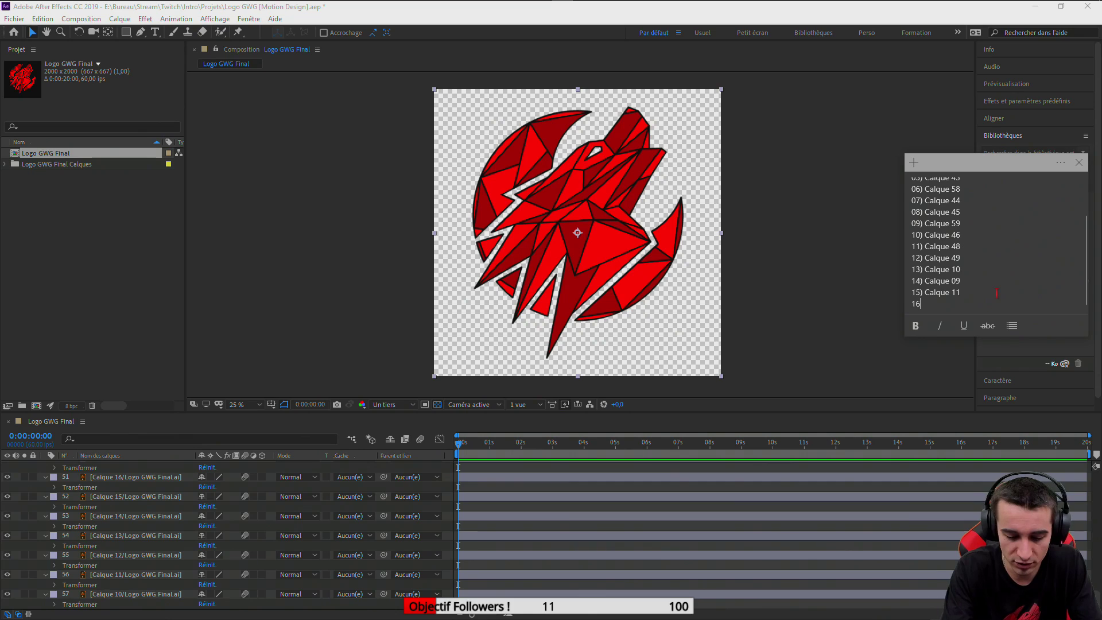
pyautogui.write(') Calque')
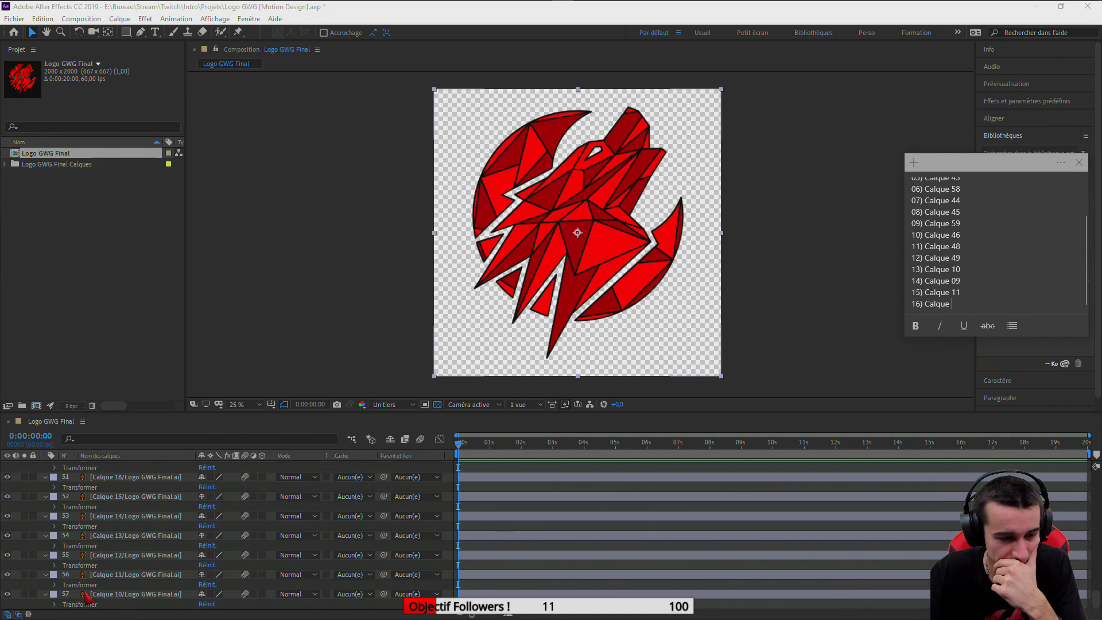
# Toggle the visibility of Calque 11 off and on several times to recheck which facet of the logo it controls
pyautogui.click(13, 581)
pyautogui.click(8, 575)
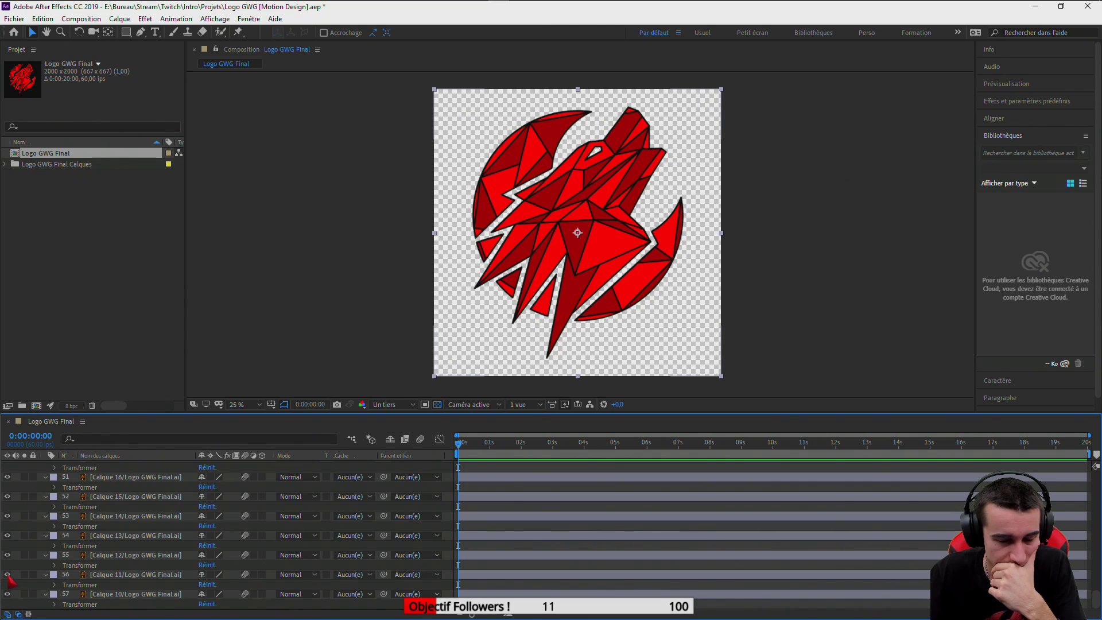
pyautogui.click(8, 575)
pyautogui.click(8, 575)
pyautogui.click(8, 575)
pyautogui.click(8, 575)
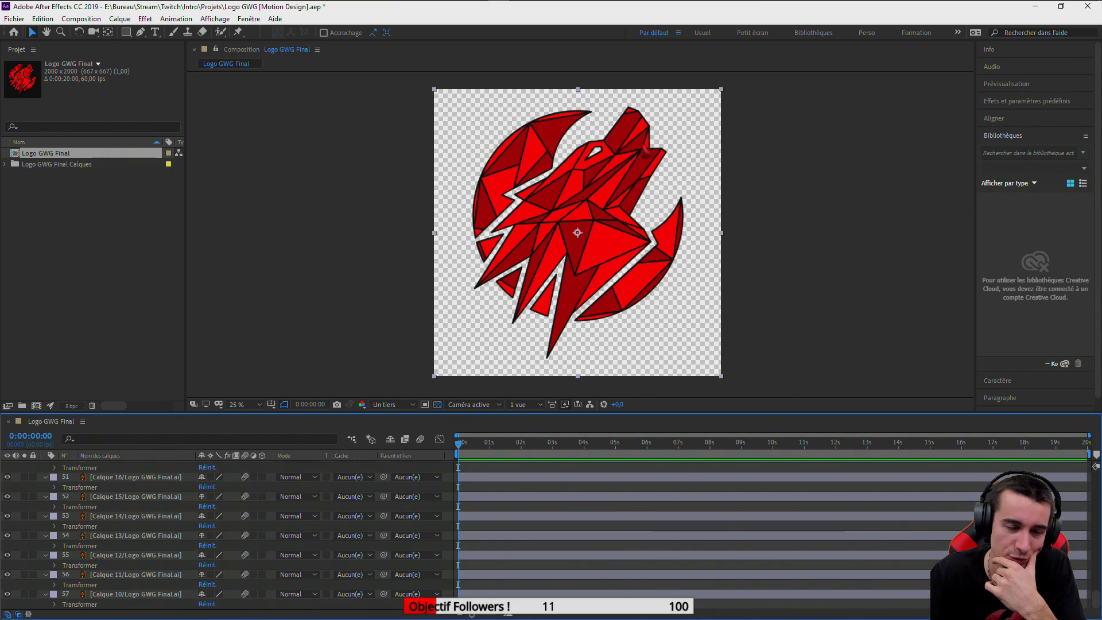
# Switch to Illustrator, select the dark facet at the base of the upper muzzle, and complete entry 16 in the note as Calque 12
pyautogui.click(490, 7)
pyautogui.click(574, 204)
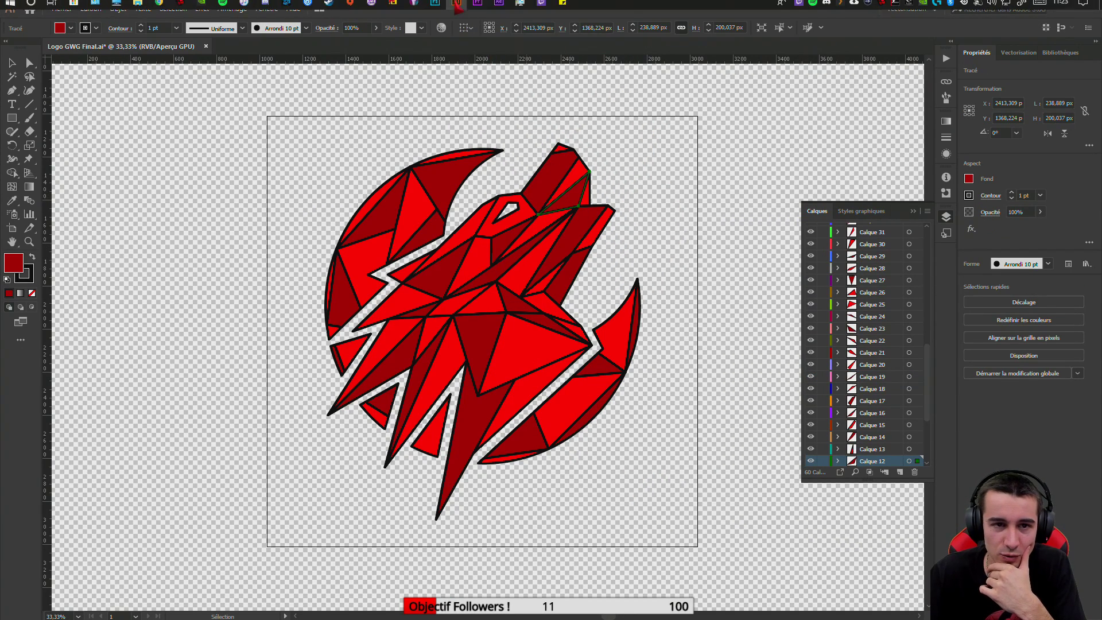
pyautogui.moveTo(507, 16)
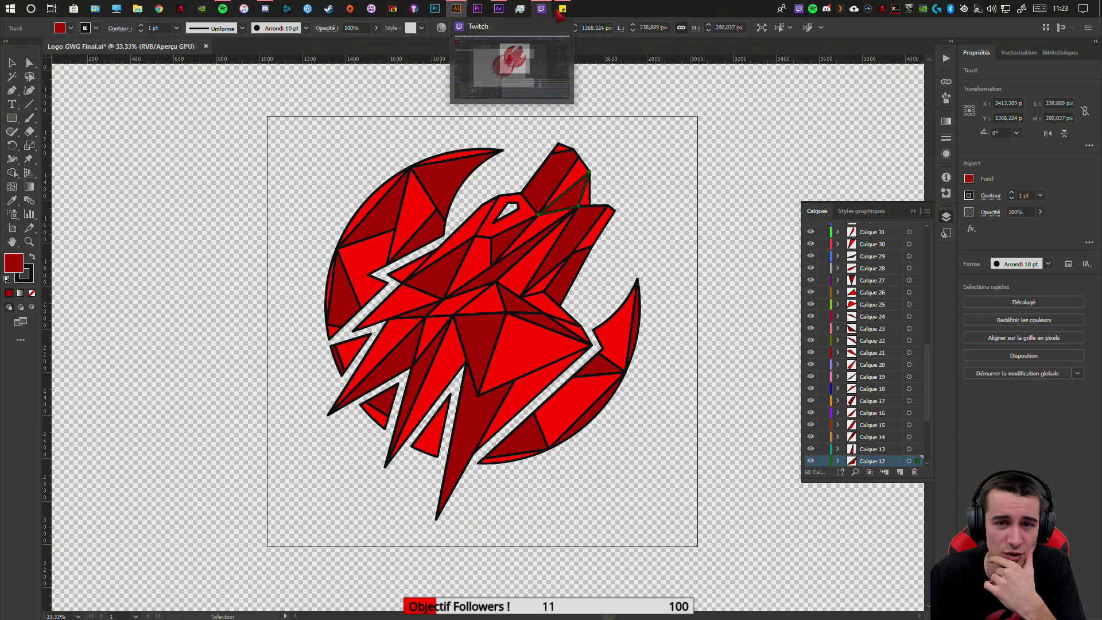
pyautogui.click(562, 8)
pyautogui.write('12')
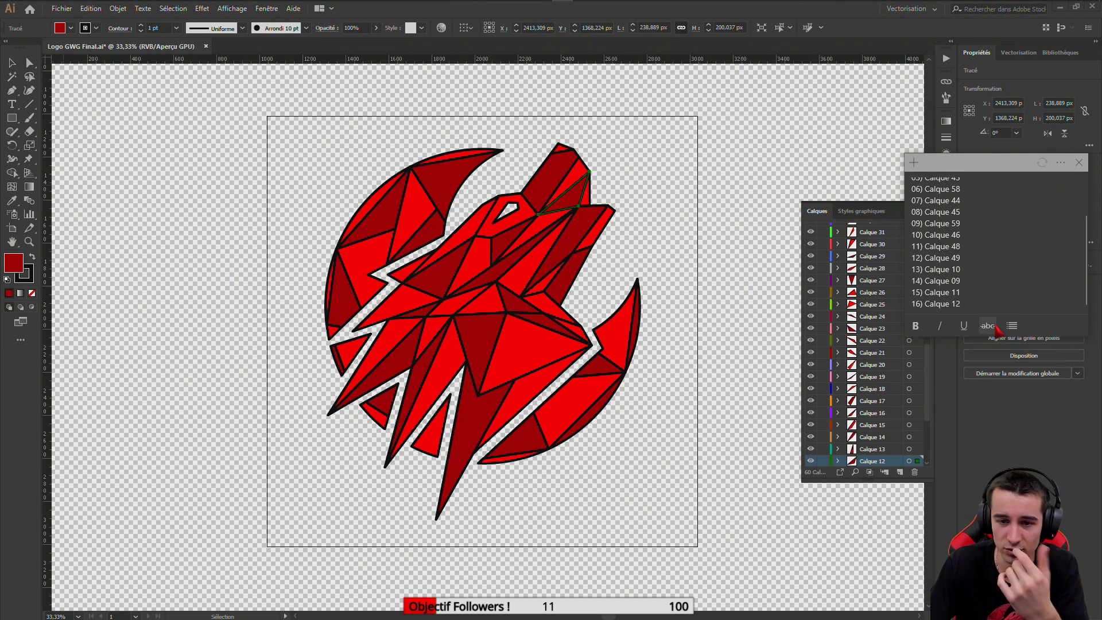
# Start entry 17 in the layer order note with the word Calque, leaving its number blank
pyautogui.press('Return')
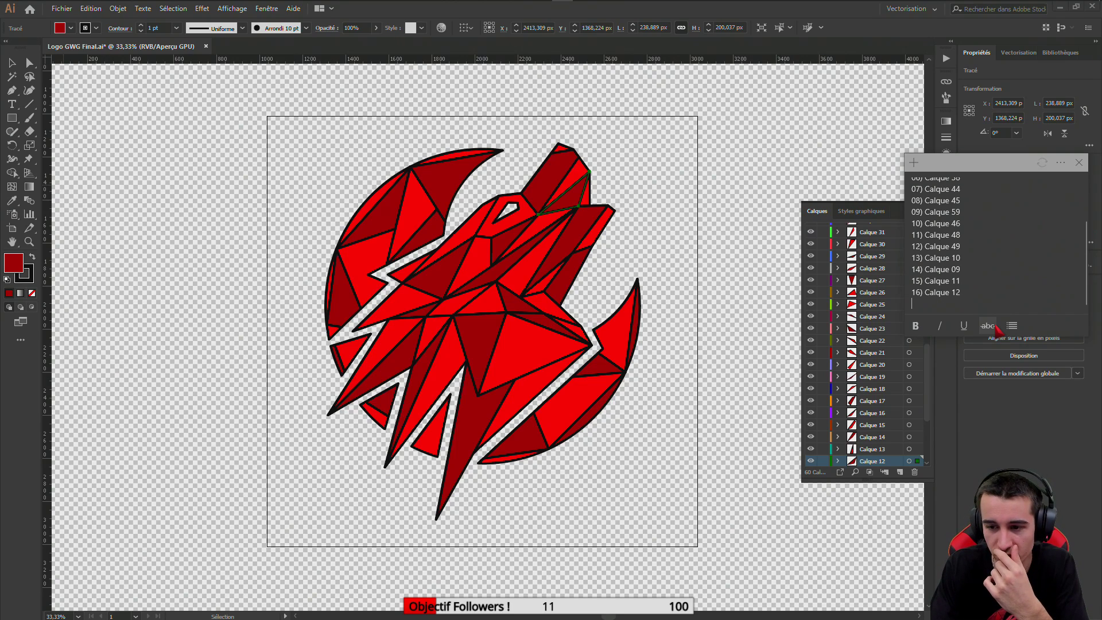
pyautogui.write('17')
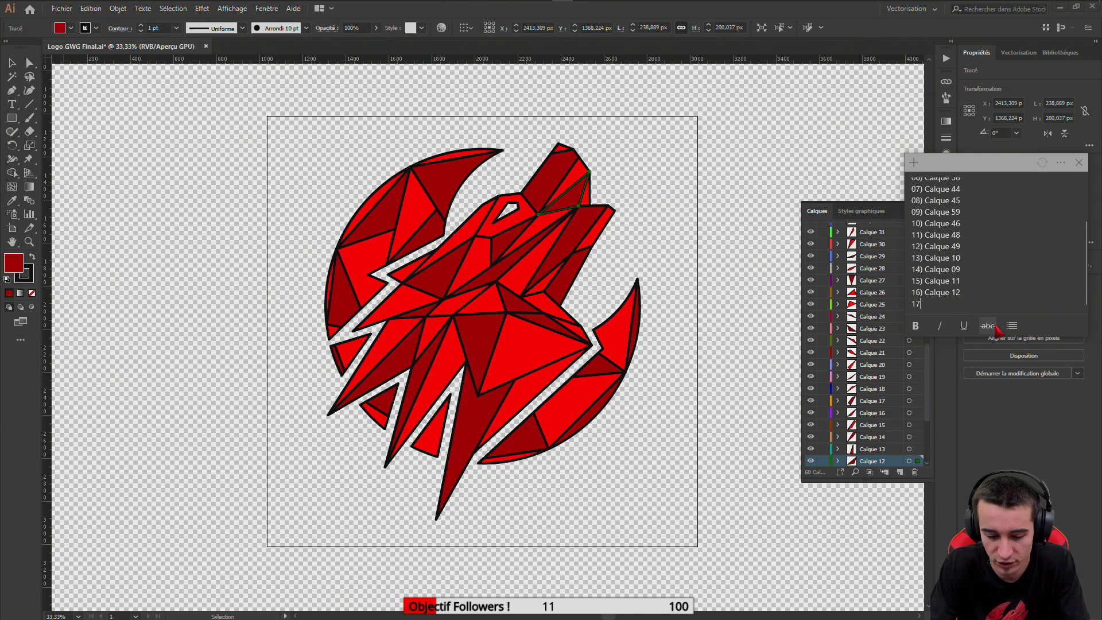
pyautogui.write(') Calque')
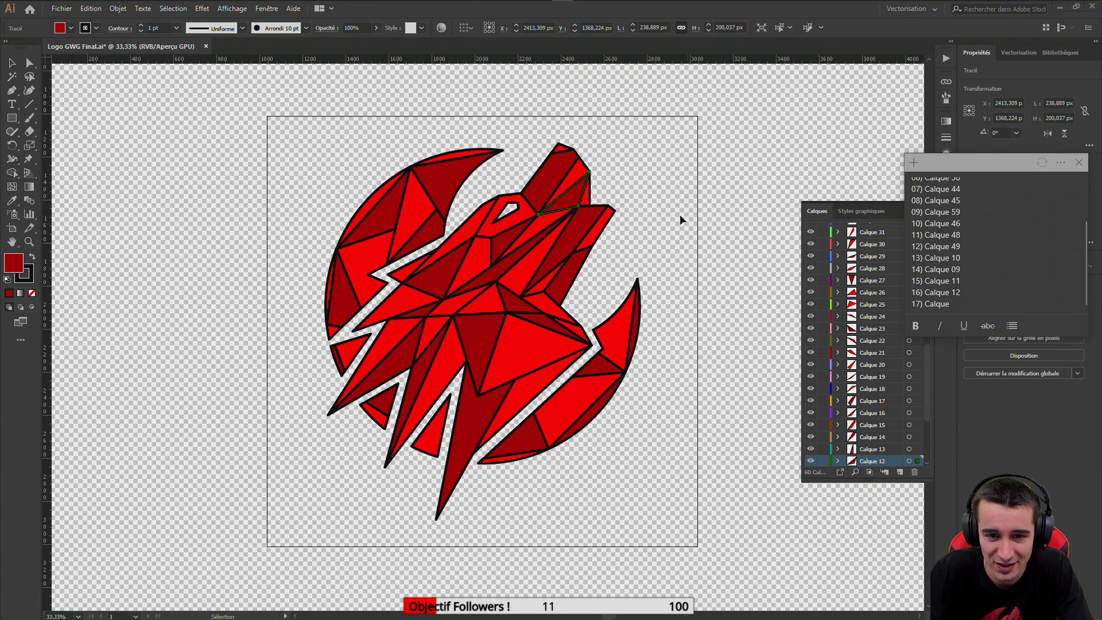
# Select the narrow red facet at the muzzle's edge, the dark lower jaw facet and the red cheek facet to check their layers
pyautogui.click(586, 207)
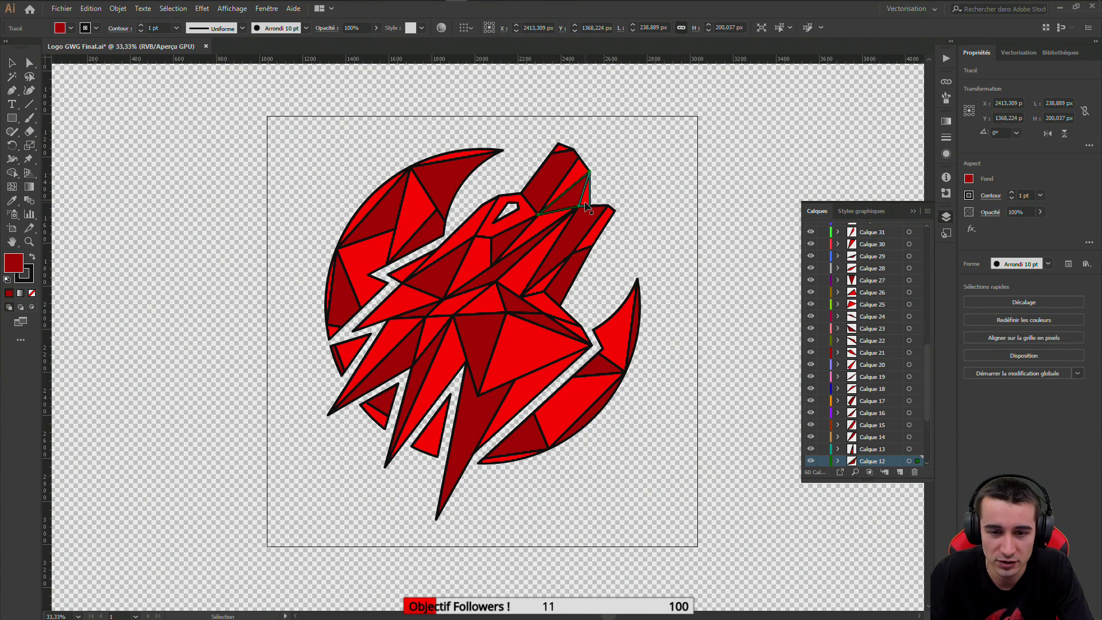
pyautogui.click(585, 204)
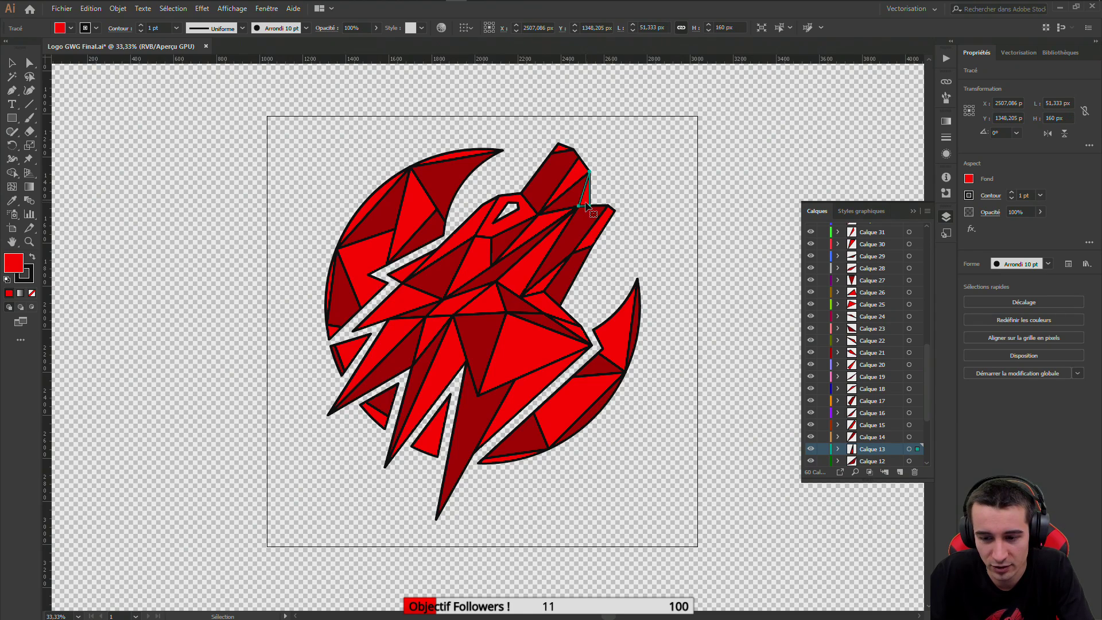
pyautogui.moveTo(563, 10)
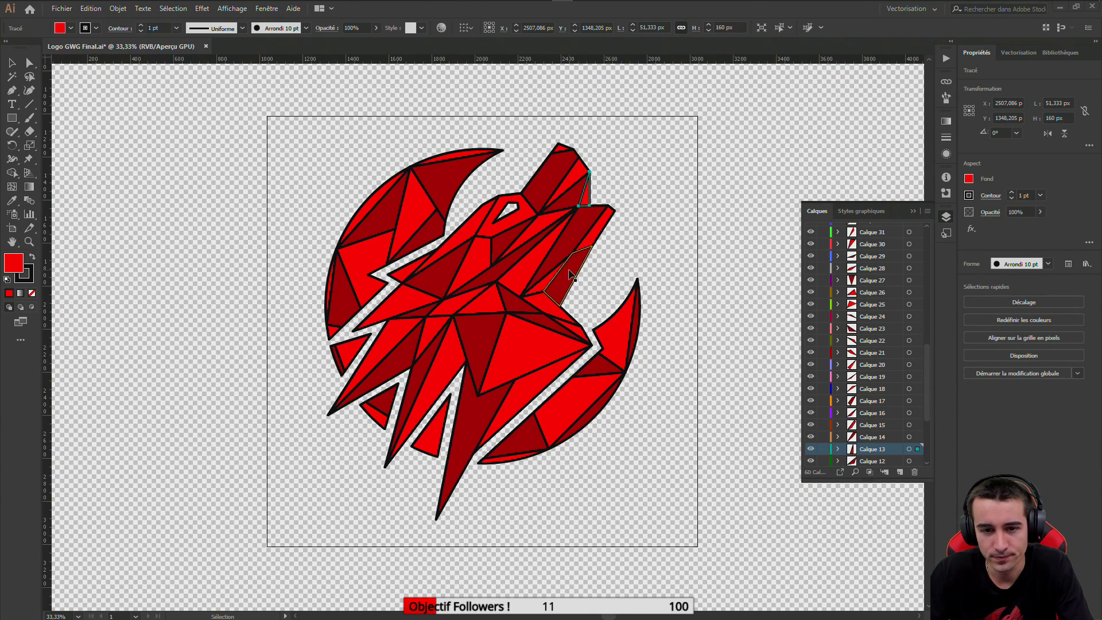
pyautogui.click(582, 234)
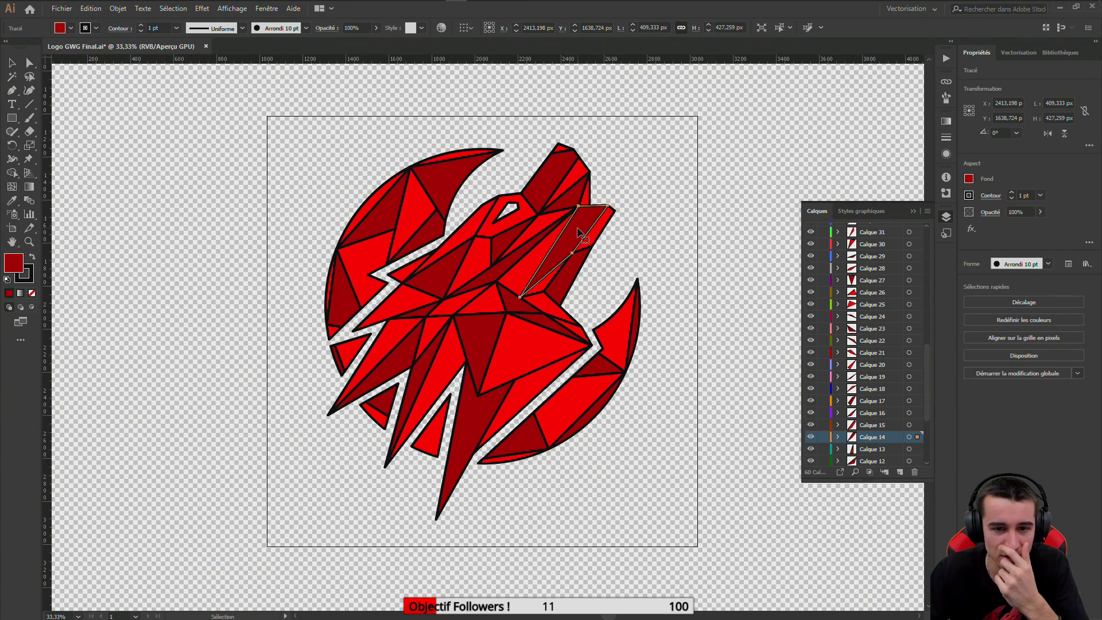
pyautogui.click(536, 213)
pyautogui.click(548, 218)
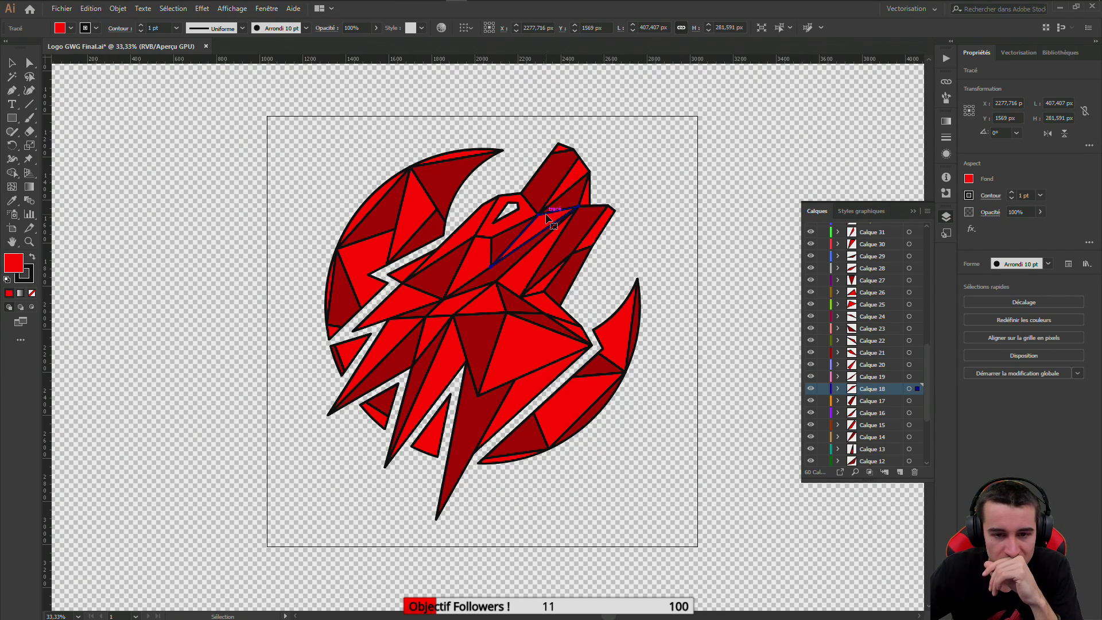
pyautogui.click(587, 221)
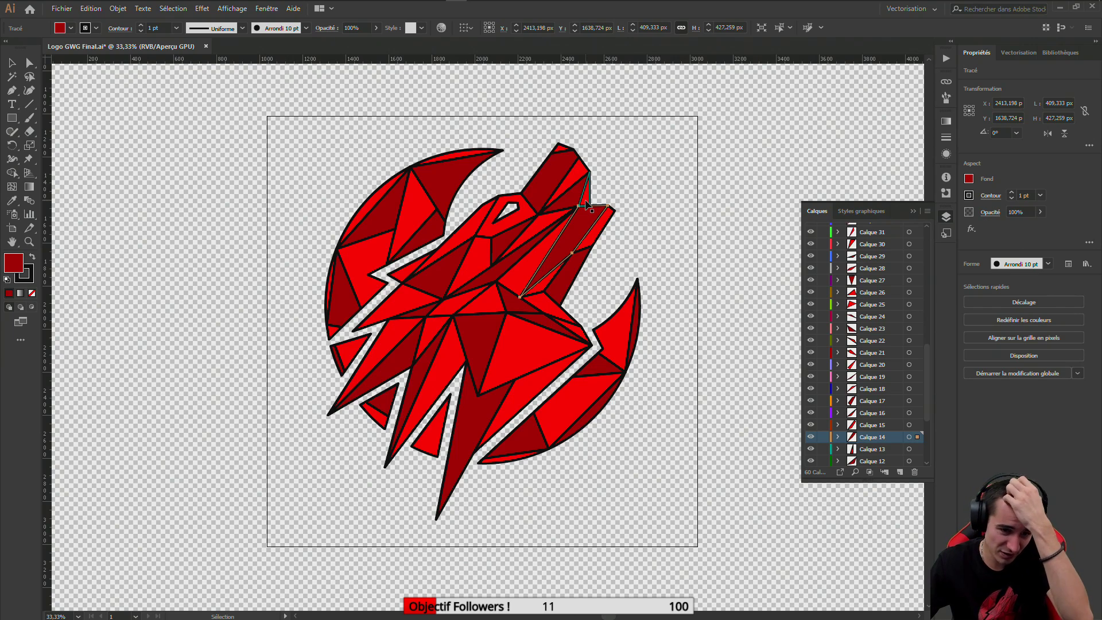
# Select the small dark and red crescent fragments between the fur spikes, comparing their layers with the cheek facet's layer
pyautogui.click(386, 402)
pyautogui.click(553, 266)
pyautogui.moveTo(400, 6)
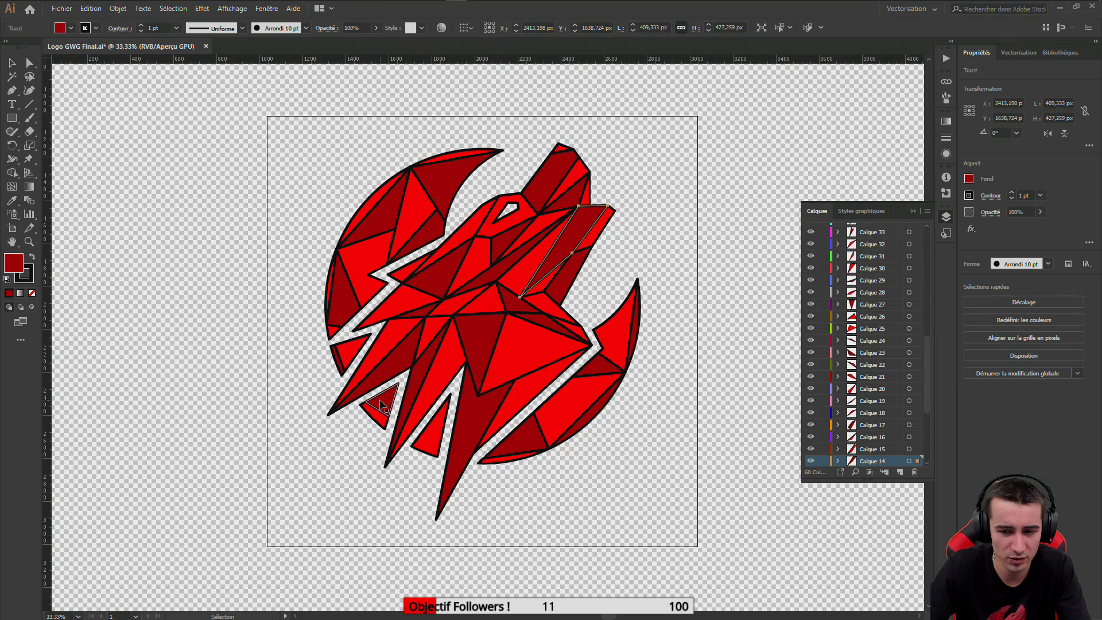
pyautogui.click(550, 224)
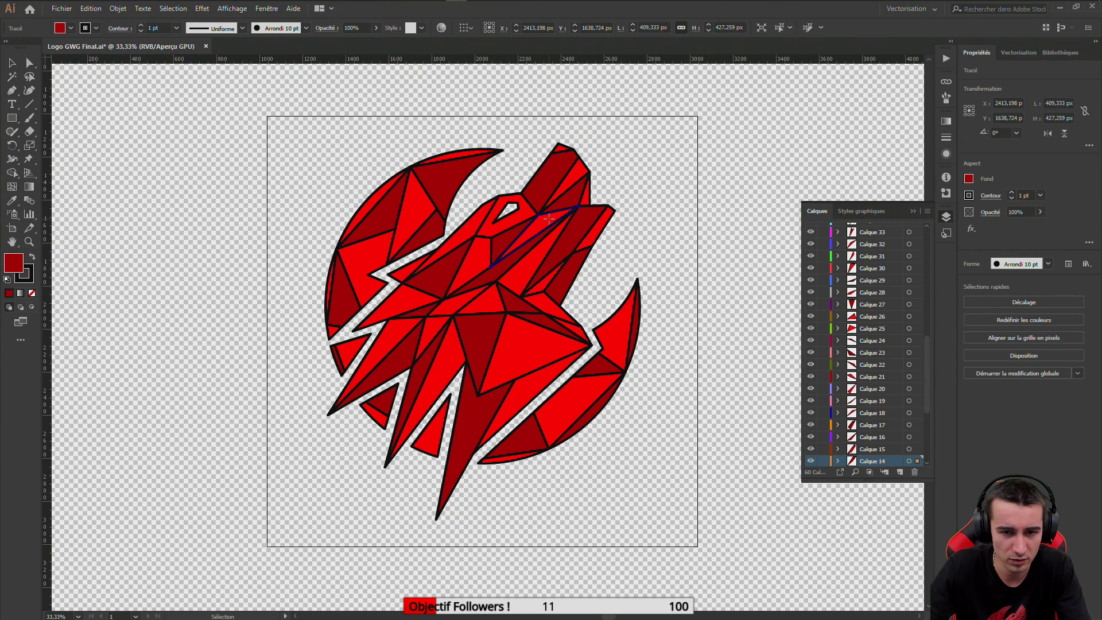
pyautogui.click(381, 409)
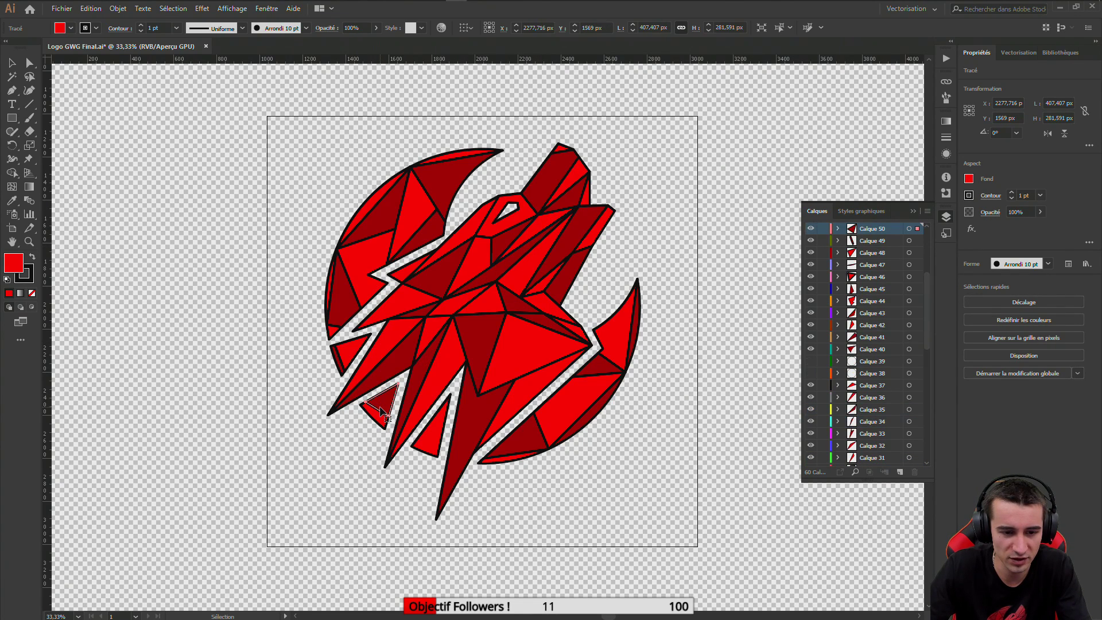
pyautogui.click(361, 402)
pyautogui.click(389, 416)
pyautogui.click(385, 428)
pyautogui.click(360, 402)
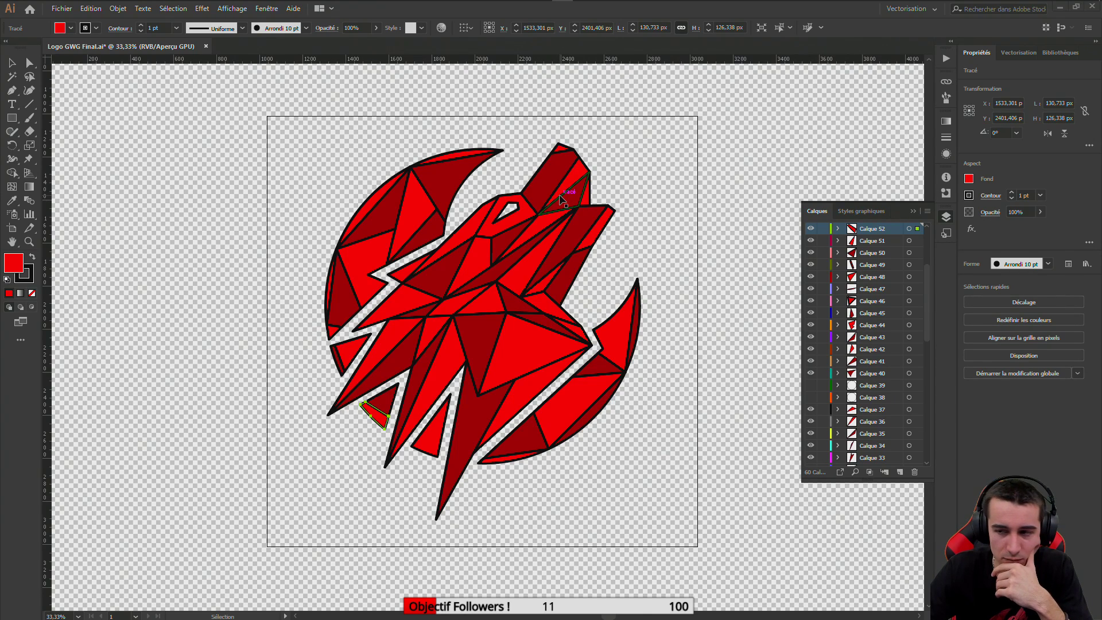
pyautogui.press('XF86AudioNext')
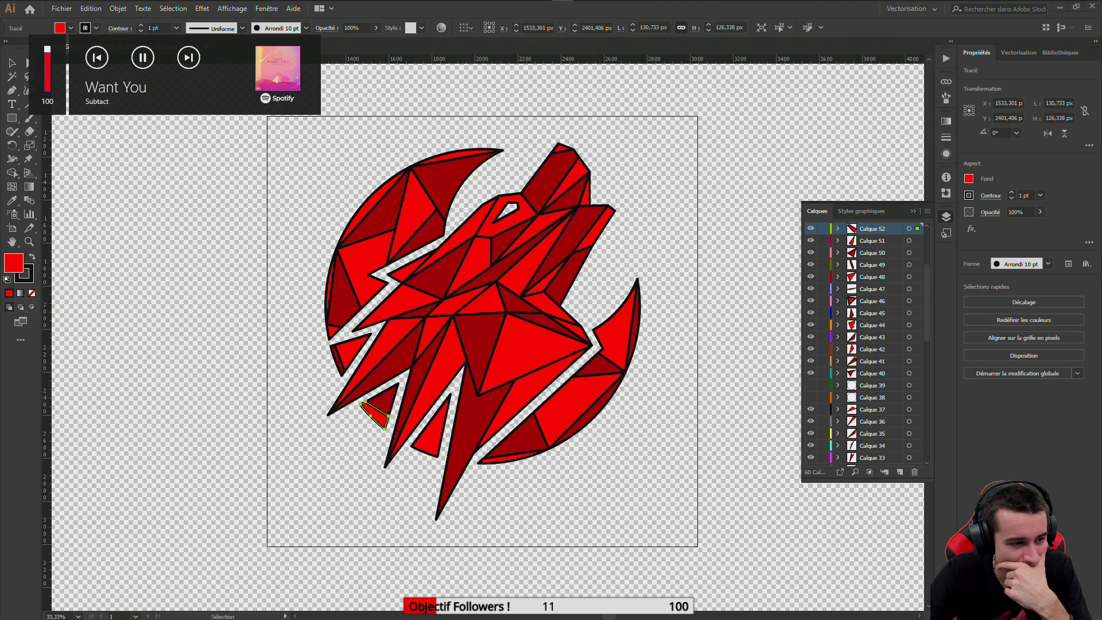
# Reselect the muzzle, lower jaw, cheek and small crescent fragment facets one after another to review the planned layer sequence
pyautogui.click(576, 206)
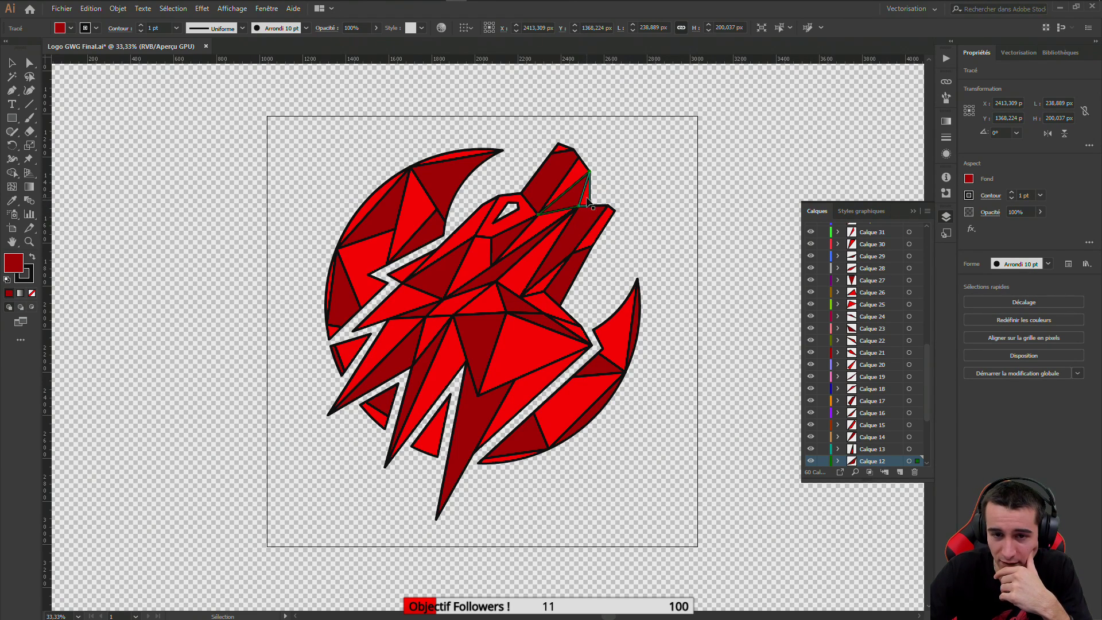
pyautogui.click(589, 202)
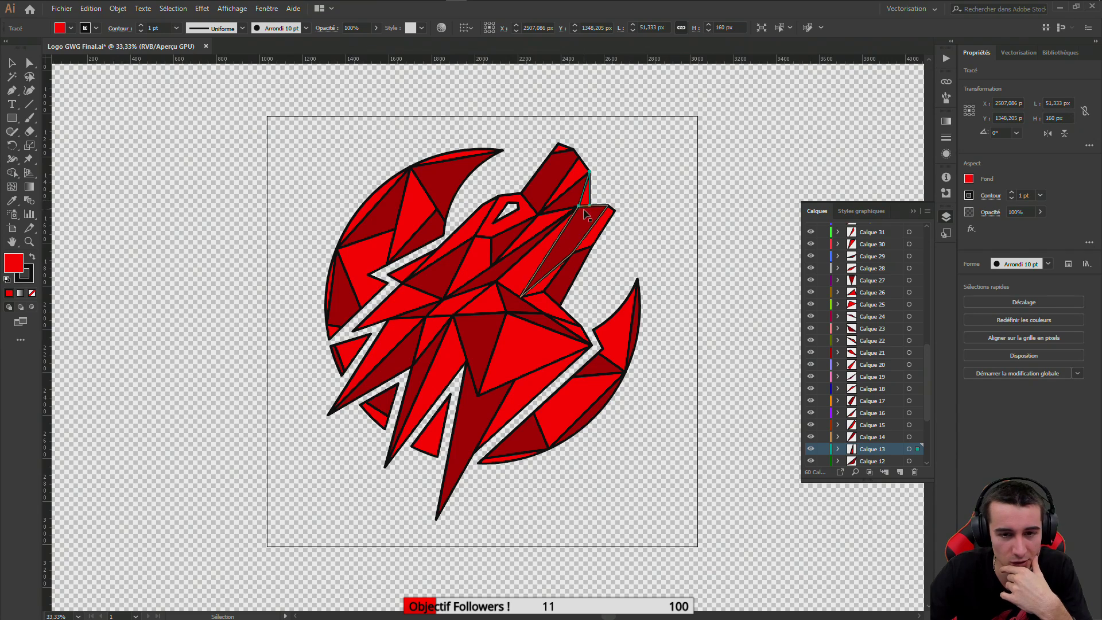
pyautogui.click(585, 228)
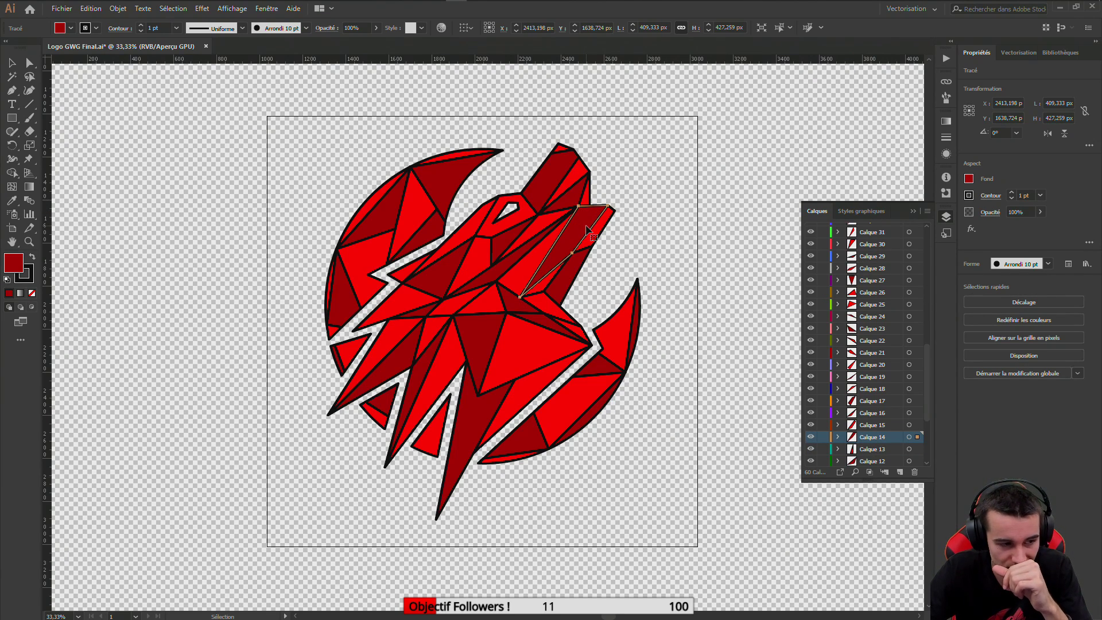
pyautogui.click(390, 407)
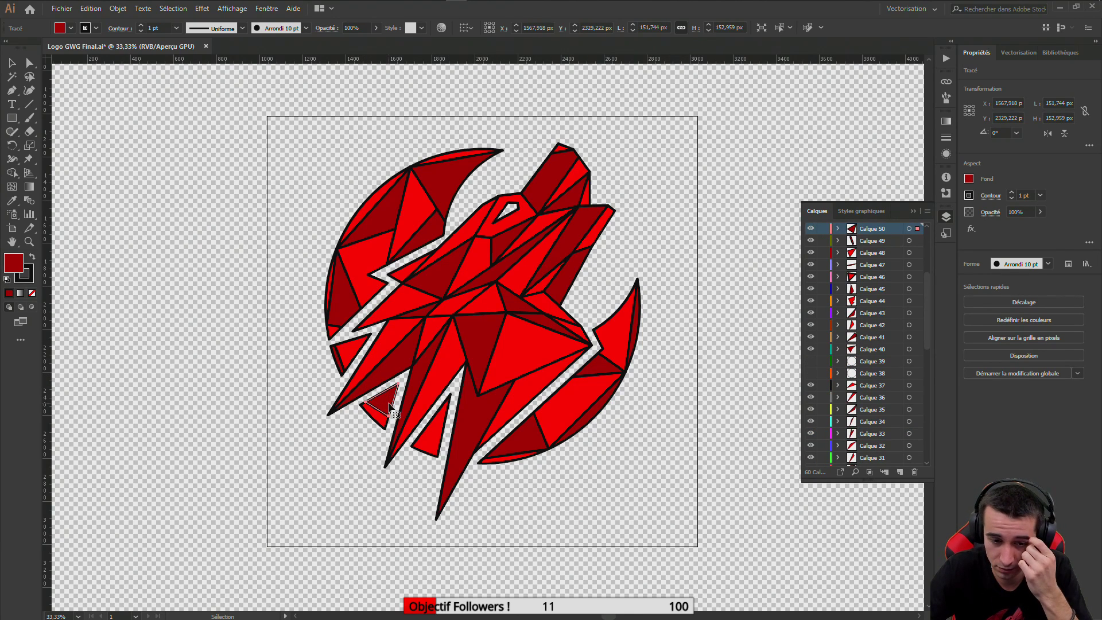
pyautogui.click(537, 230)
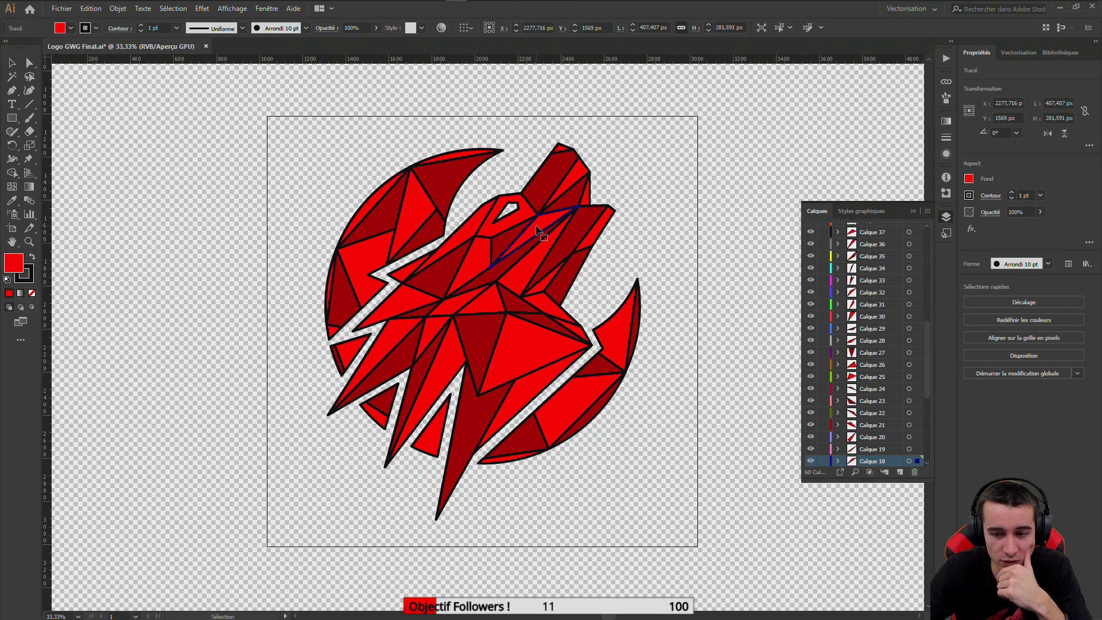
pyautogui.click(379, 419)
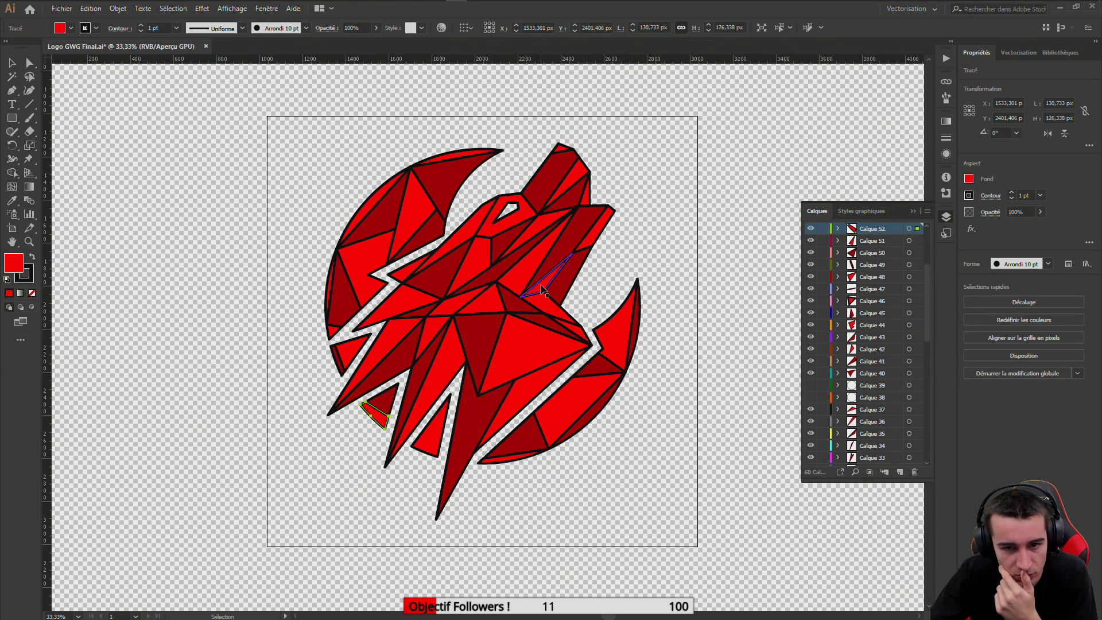
pyautogui.click(593, 236)
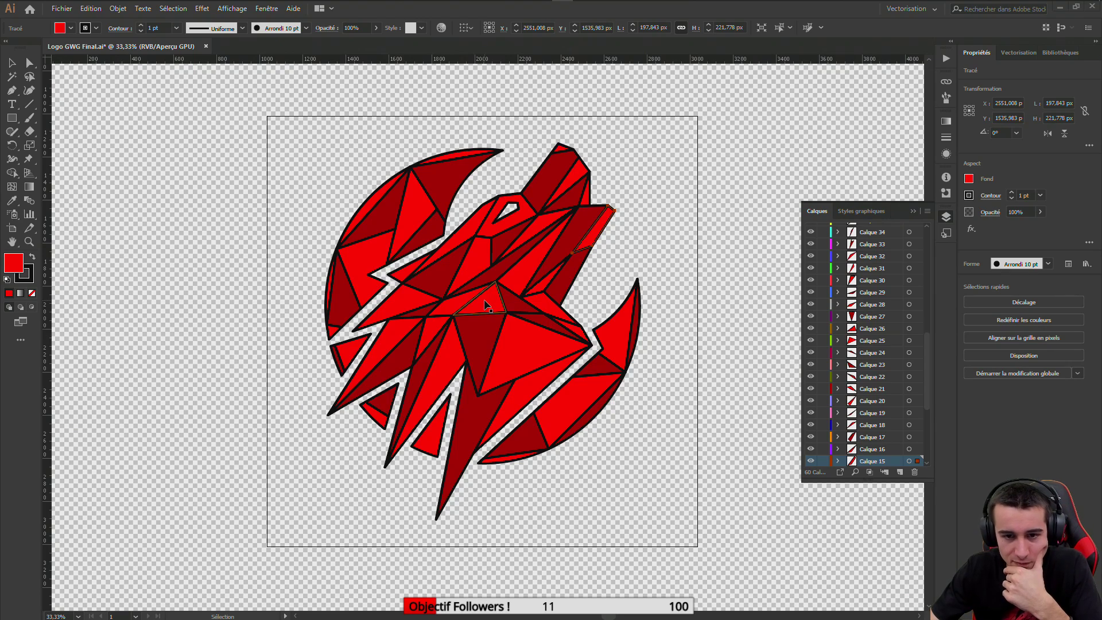
# Select the dark facet below the eye, the larger red crescent fragment and the long cheek facets to examine their layers
pyautogui.click(499, 243)
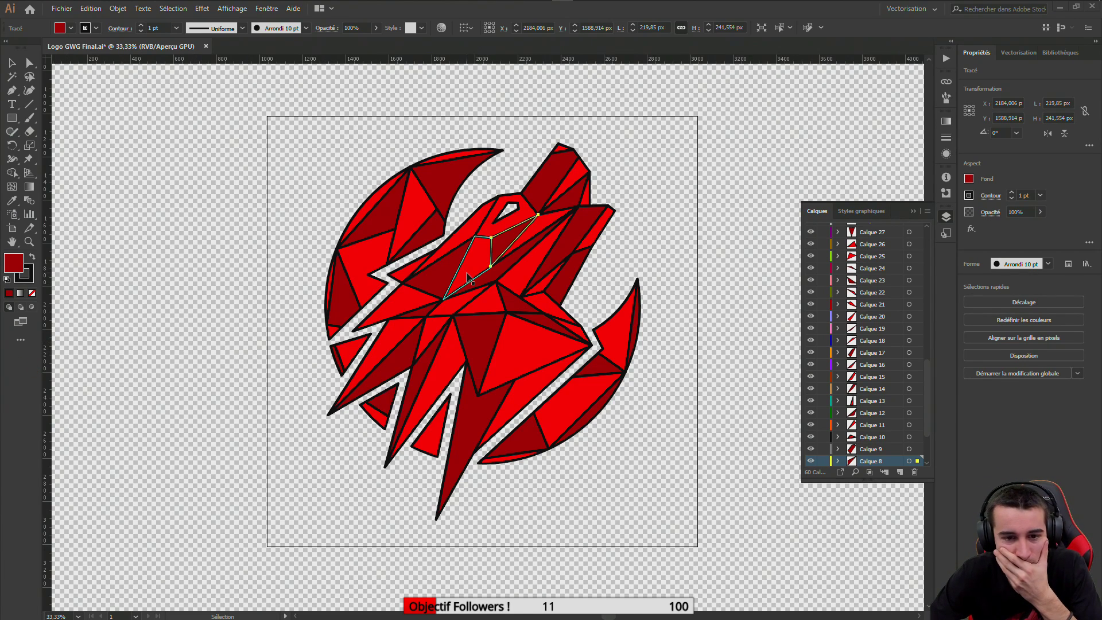
pyautogui.click(498, 197)
pyautogui.click(404, 282)
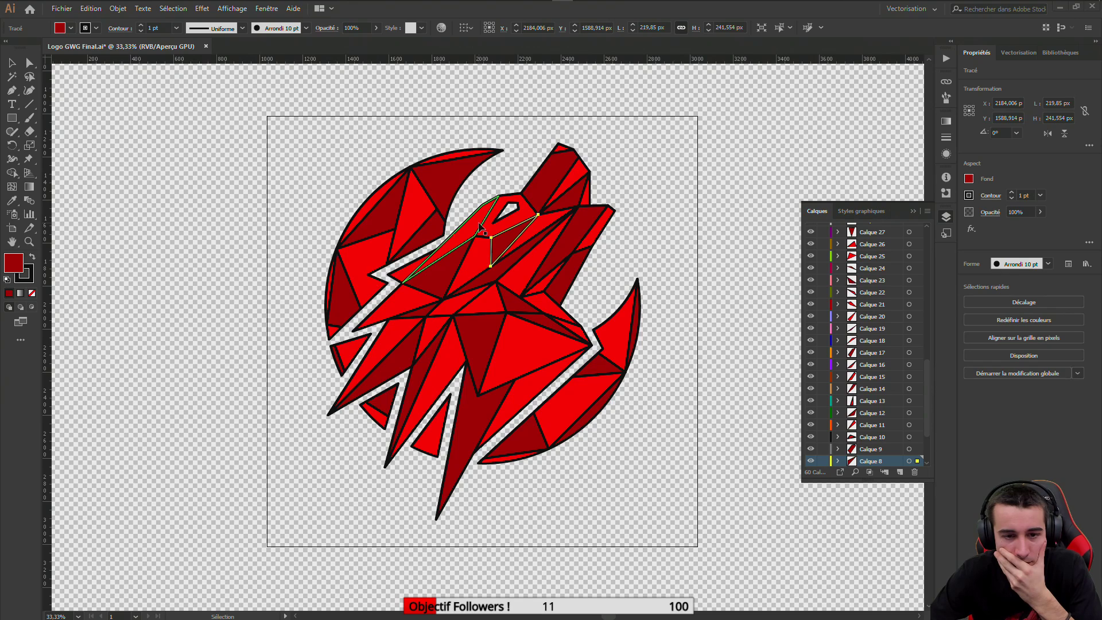
pyautogui.hotkey('ctrl', 'z')
pyautogui.hotkey('ctrl', 'z')
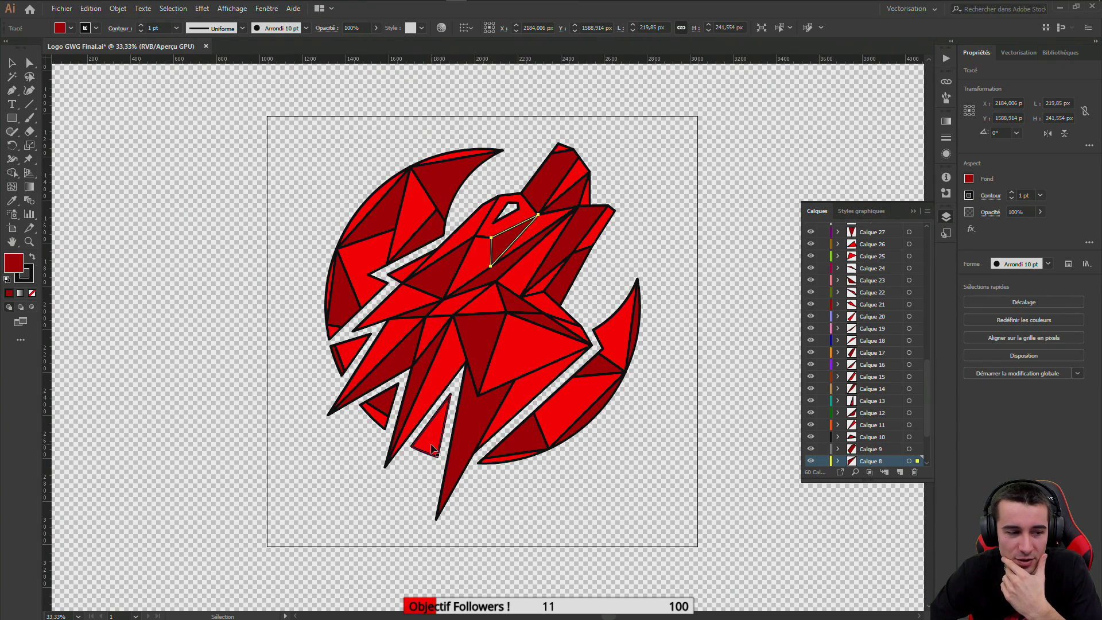
pyautogui.click(431, 446)
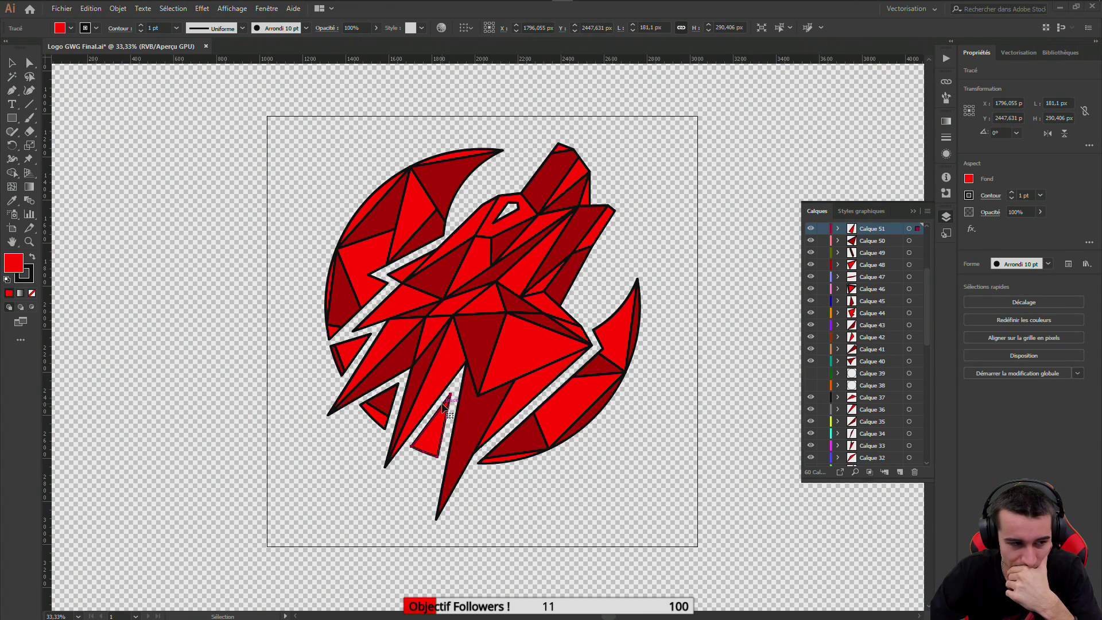
pyautogui.click(501, 265)
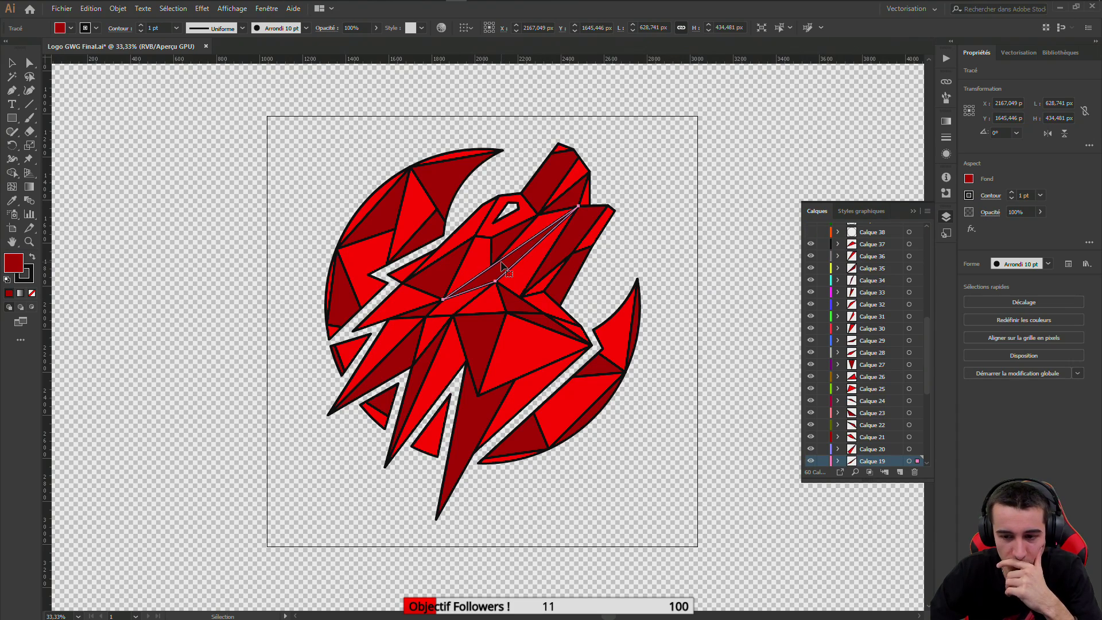
pyautogui.click(543, 241)
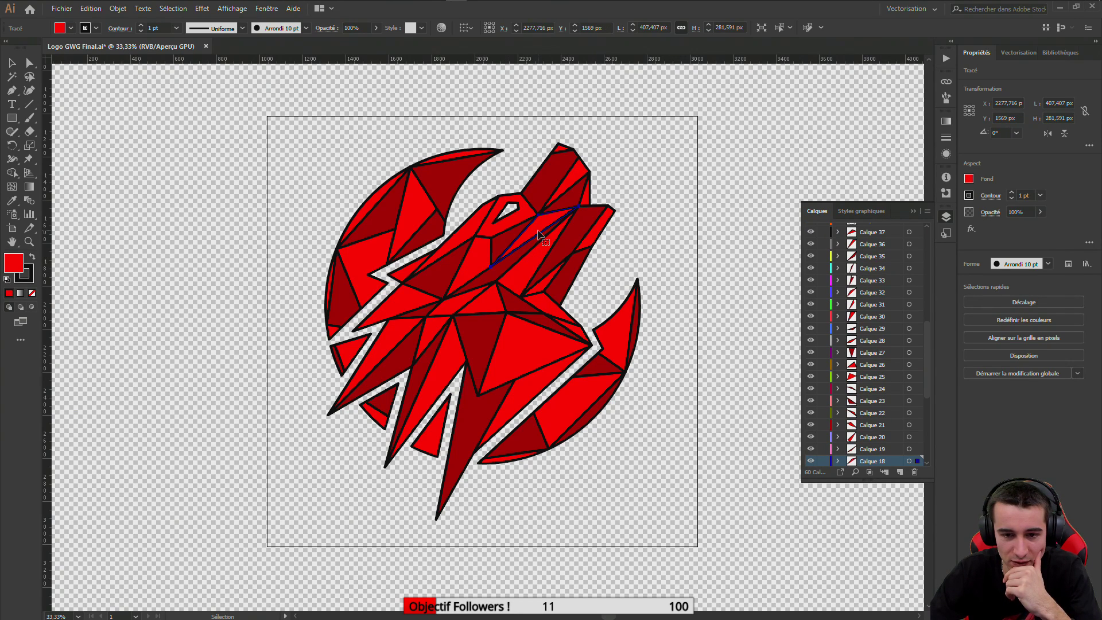
# Select the lower jaw facet, the dark facet below the eye and the long red facet behind the eye to check their layers
pyautogui.click(568, 251)
pyautogui.click(513, 235)
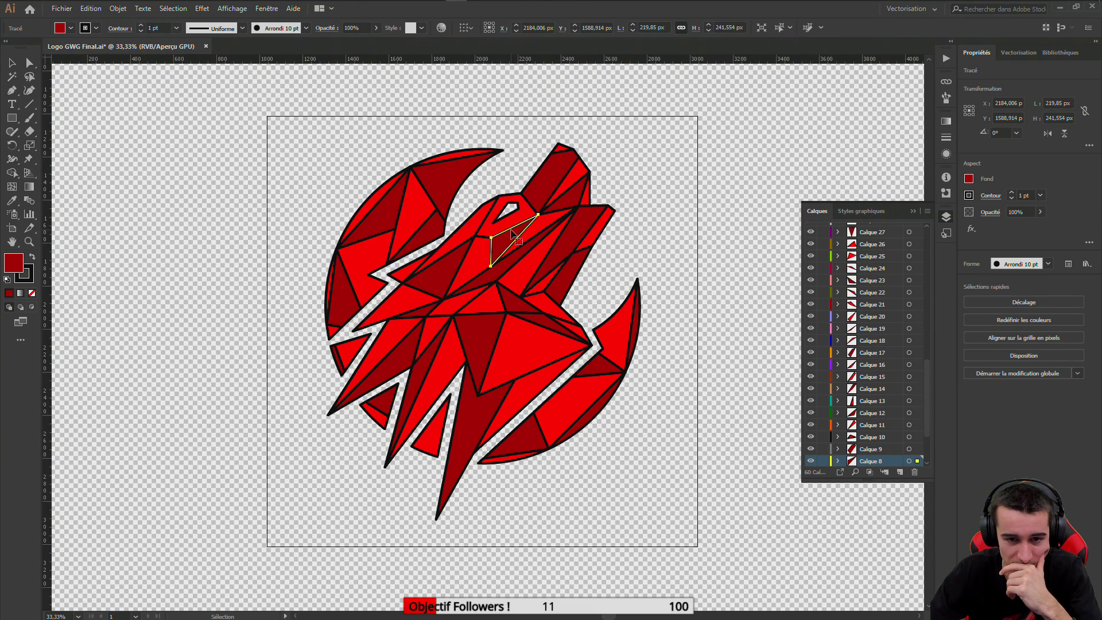
pyautogui.click(472, 235)
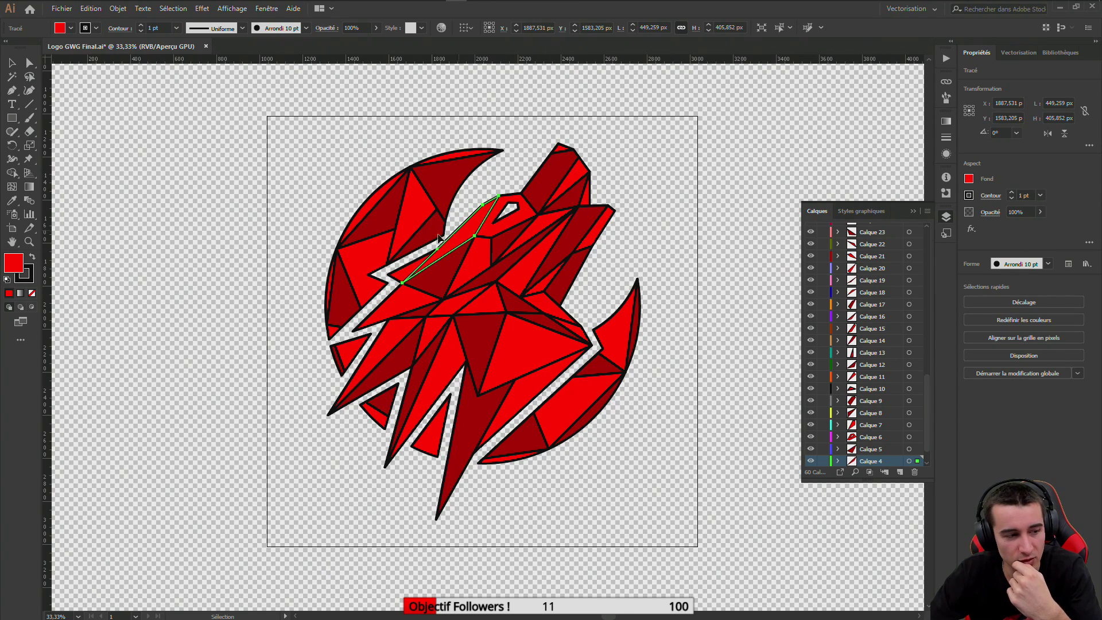
pyautogui.click(472, 235)
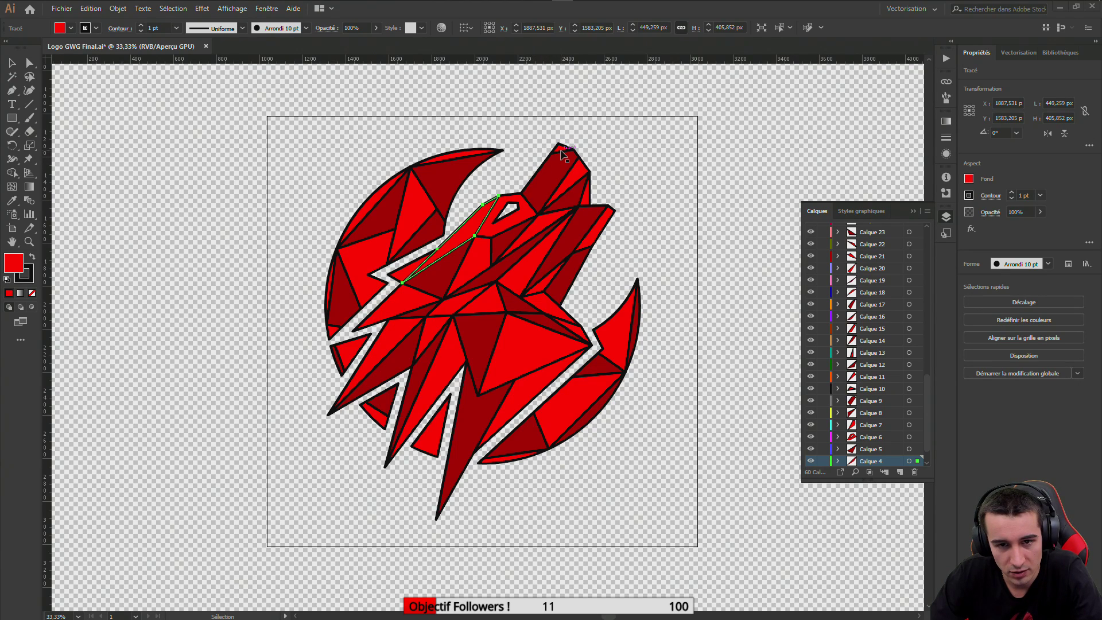
# Select the upper crescent's facets together, starting with the dark tip and the thin red rim piece
pyautogui.click(454, 162)
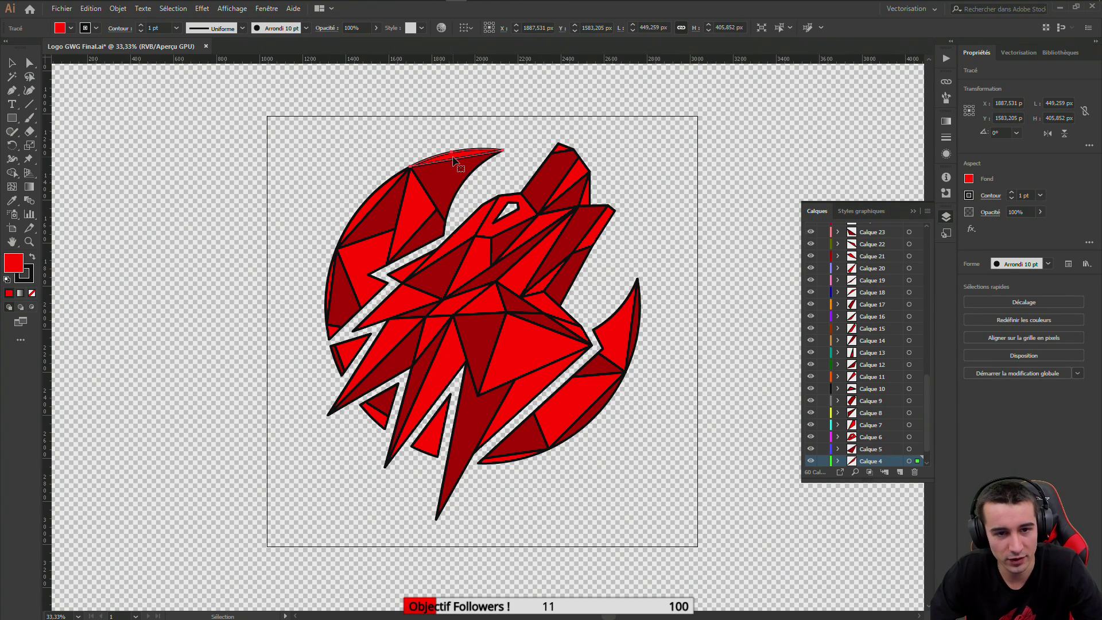
pyautogui.click(453, 162)
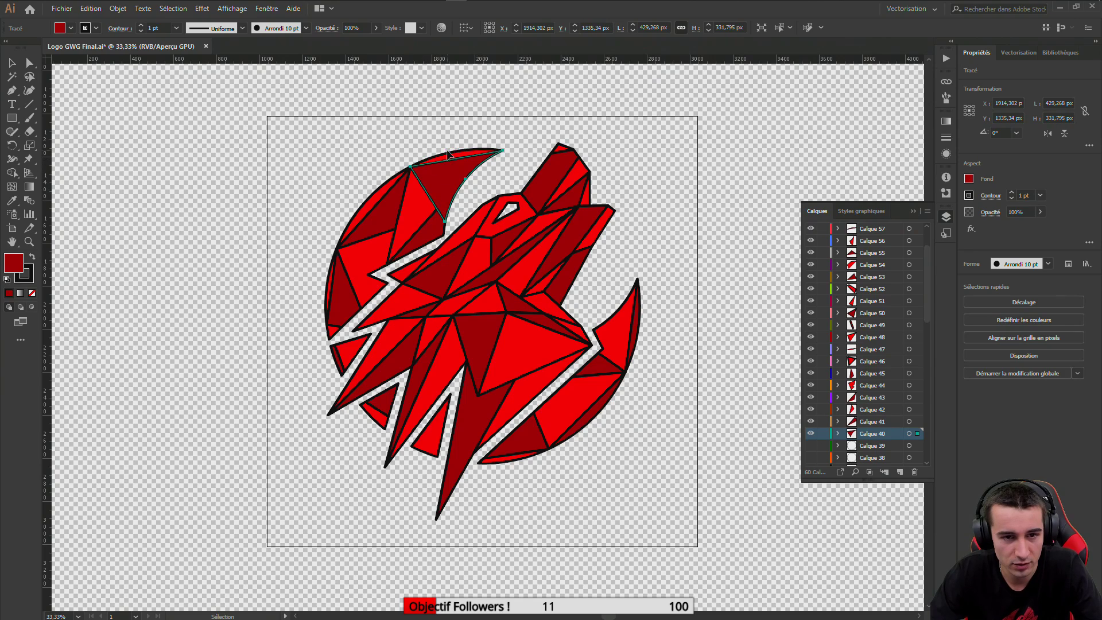
pyautogui.keyDown('shift'); pyautogui.click(411, 204); pyautogui.keyUp('shift')
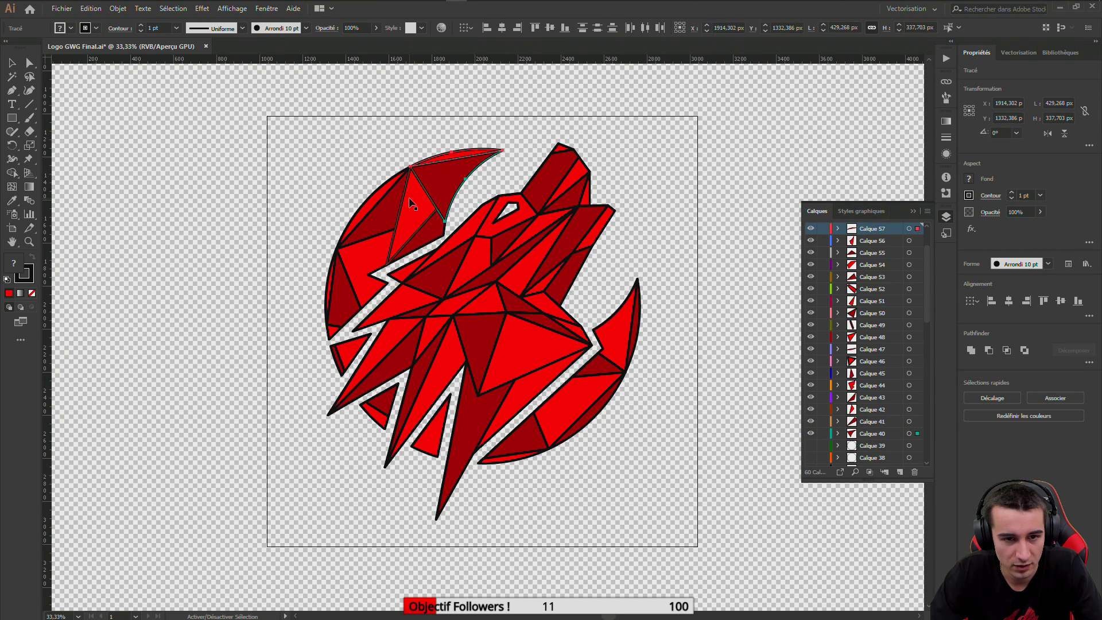
pyautogui.keyDown('shift'); pyautogui.click(422, 215); pyautogui.keyUp('shift')
pyautogui.keyDown('shift'); pyautogui.click(433, 232); pyautogui.keyUp('shift')
pyautogui.keyDown('shift'); pyautogui.click(373, 195); pyautogui.keyUp('shift')
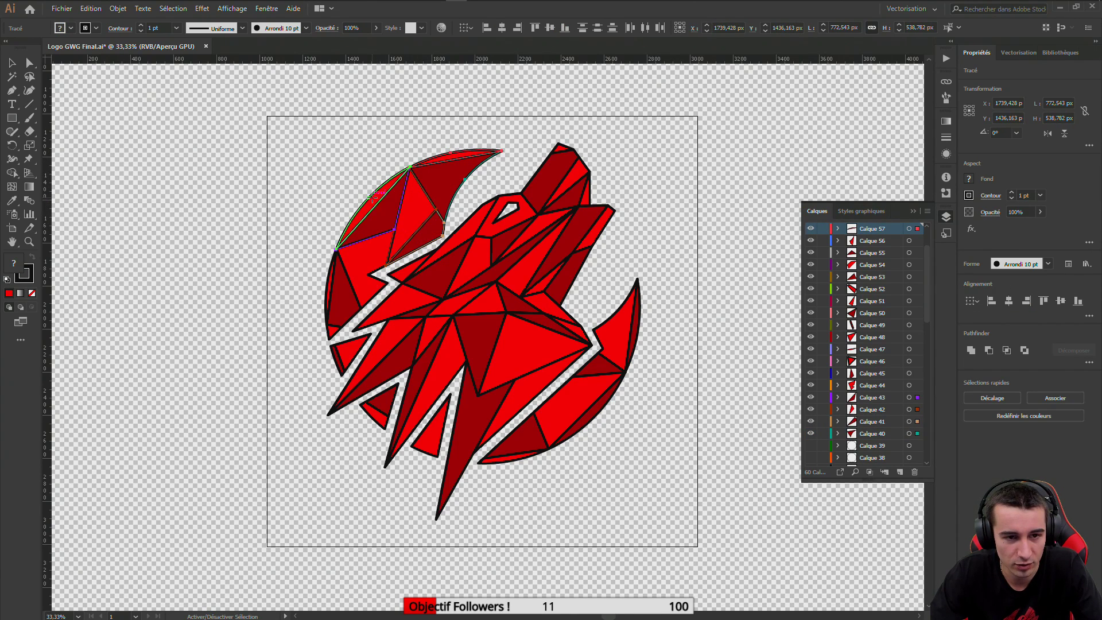
# Add the crescent's remaining left-side facets and the small fragments between the fur spikes to the selection
pyautogui.keyDown('shift'); pyautogui.click(369, 270); pyautogui.keyUp('shift')
pyautogui.keyDown('shift'); pyautogui.click(341, 287); pyautogui.keyUp('shift')
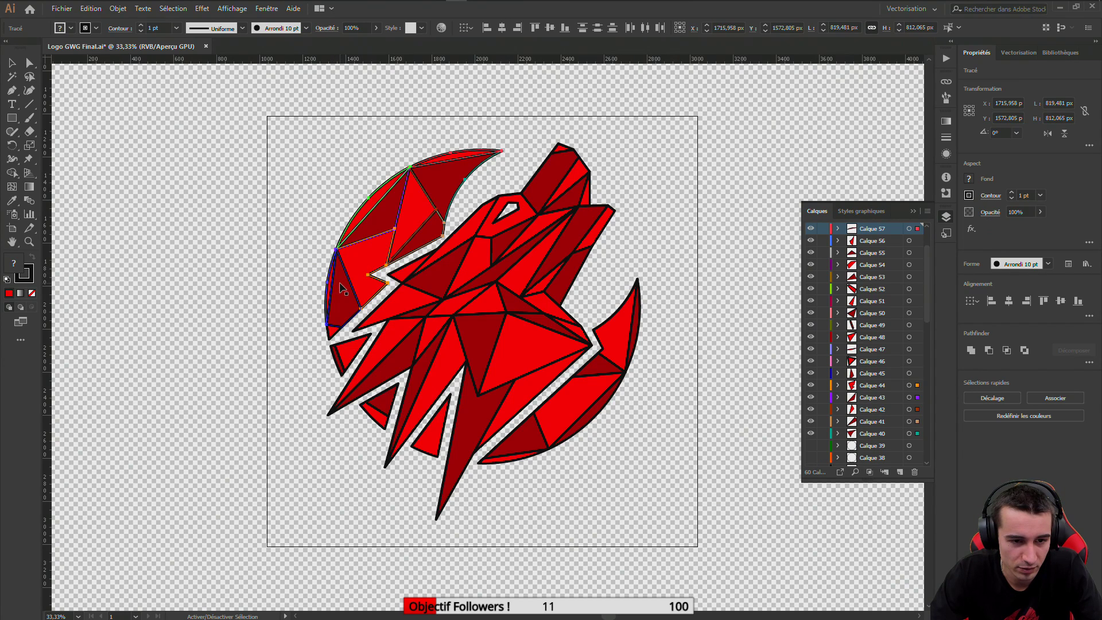
pyautogui.keyDown('shift'); pyautogui.click(334, 332); pyautogui.keyUp('shift')
pyautogui.keyDown('shift'); pyautogui.click(348, 352); pyautogui.keyUp('shift')
pyautogui.keyDown('shift'); pyautogui.click(337, 359); pyautogui.keyUp('shift')
pyautogui.keyDown('shift'); pyautogui.click(381, 401); pyautogui.keyUp('shift')
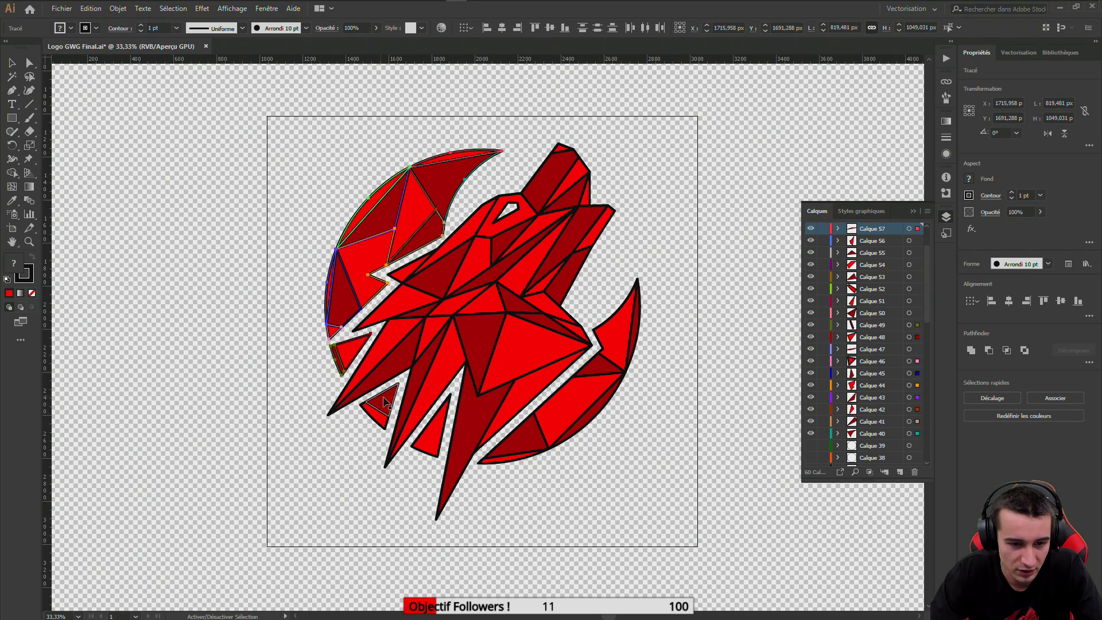
pyautogui.keyDown('shift'); pyautogui.click(418, 427); pyautogui.keyUp('shift')
pyautogui.keyDown('shift'); pyautogui.click(436, 443); pyautogui.keyUp('shift')
# Extend the selection with the muzzle, lower jaw, below-eye and brow facets to preview the animation order
pyautogui.keyDown('shift'); pyautogui.click(561, 152); pyautogui.keyUp('shift')
pyautogui.keyDown('shift'); pyautogui.click(579, 187); pyautogui.keyUp('shift')
pyautogui.keyDown('shift'); pyautogui.click(589, 211); pyautogui.keyUp('shift')
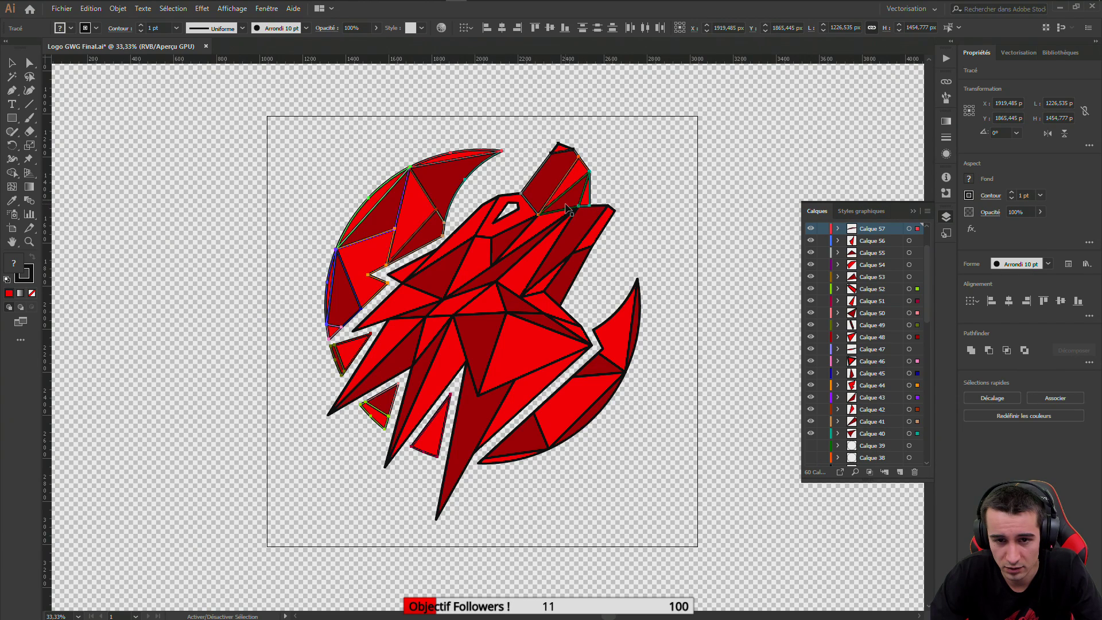
pyautogui.moveTo(580, 220); pyautogui.dragTo(609, 230)
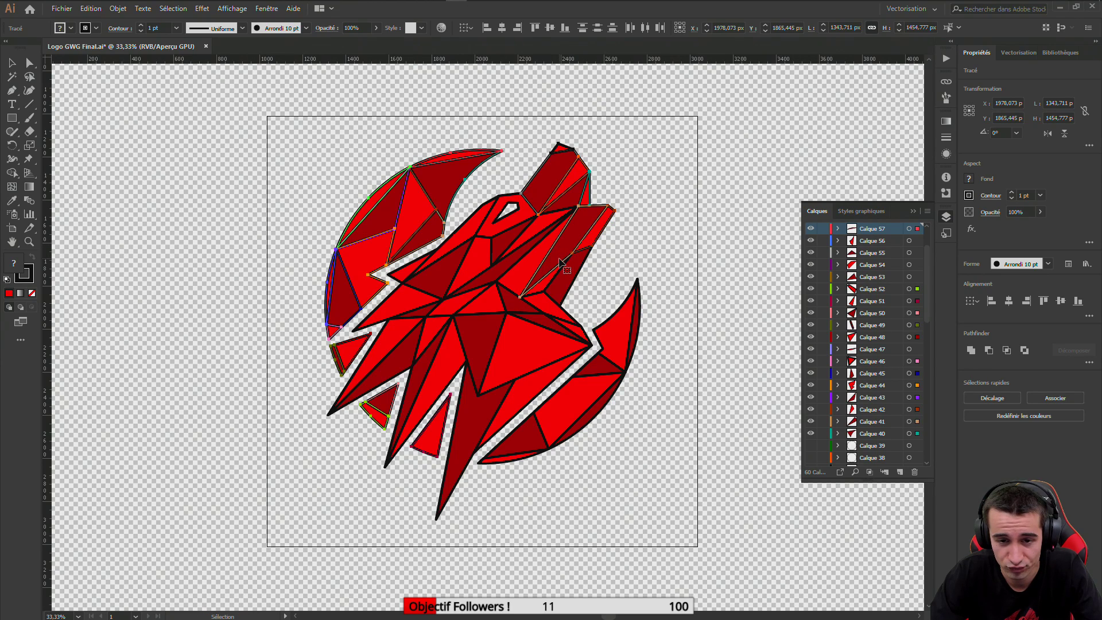
pyautogui.hotkey('ctrl', 'z')
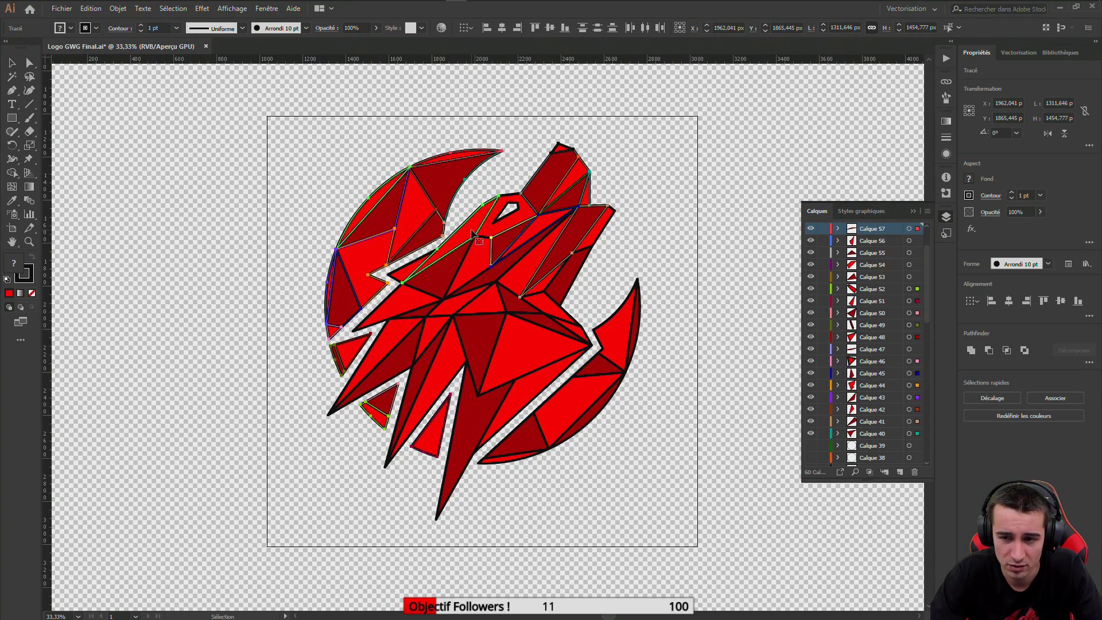
# Hide and show layer Calque 57, and add its thin red crescent rim facet back to the selection
pyautogui.click(810, 228)
pyautogui.click(810, 228)
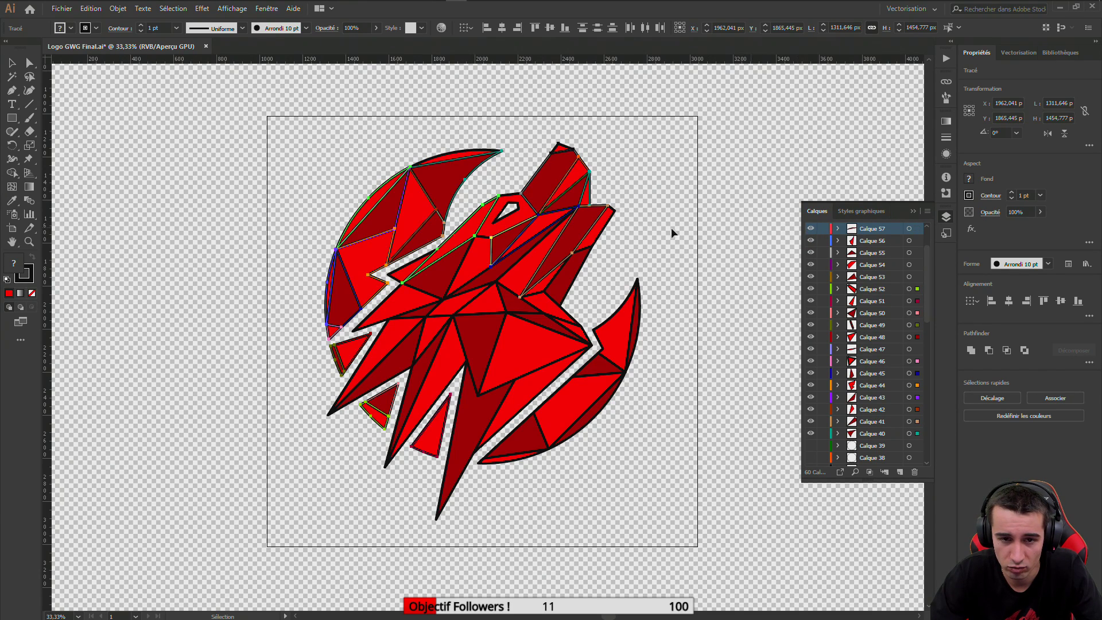
pyautogui.click(466, 161)
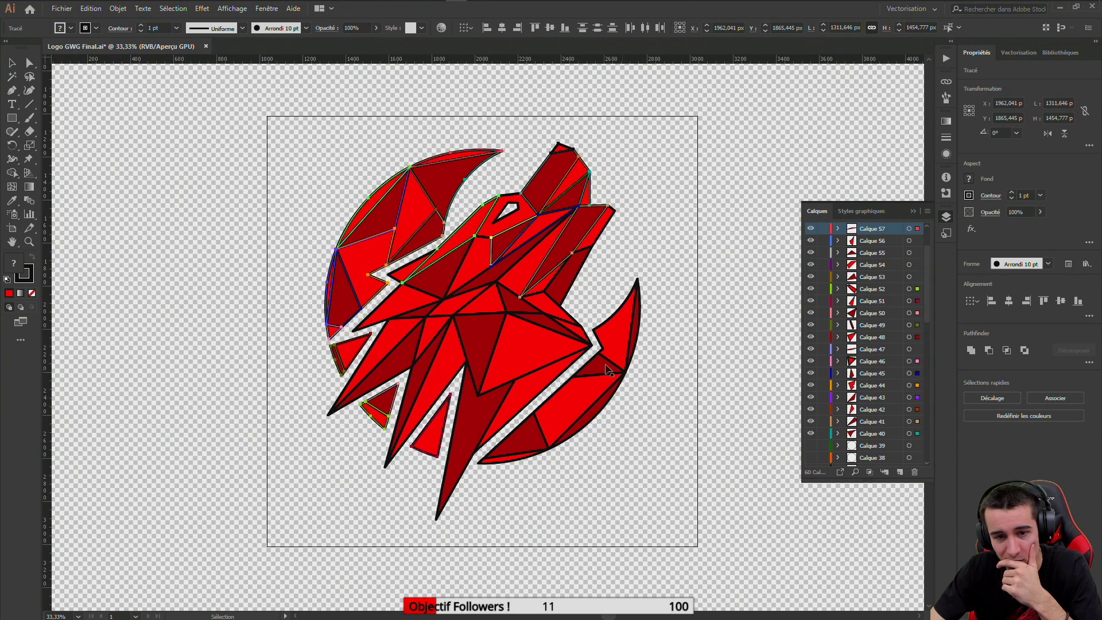
# Select the long dark cheek facet, the lower crescent's dark triangle, the long brow facet and the lower red rim to compare their layers
pyautogui.click(497, 280)
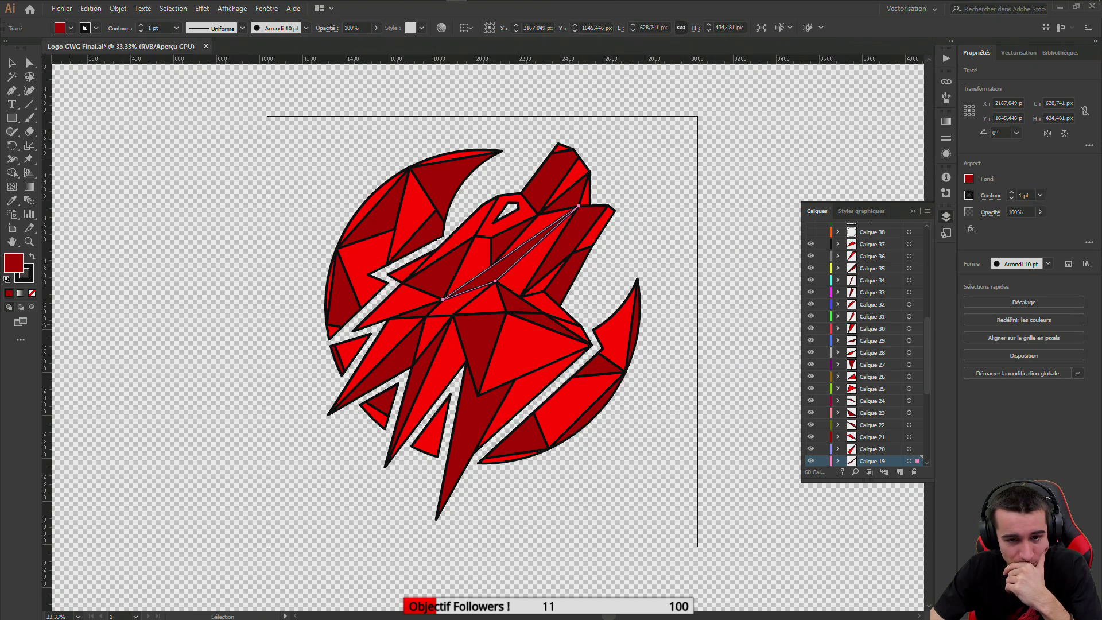
pyautogui.click(523, 438)
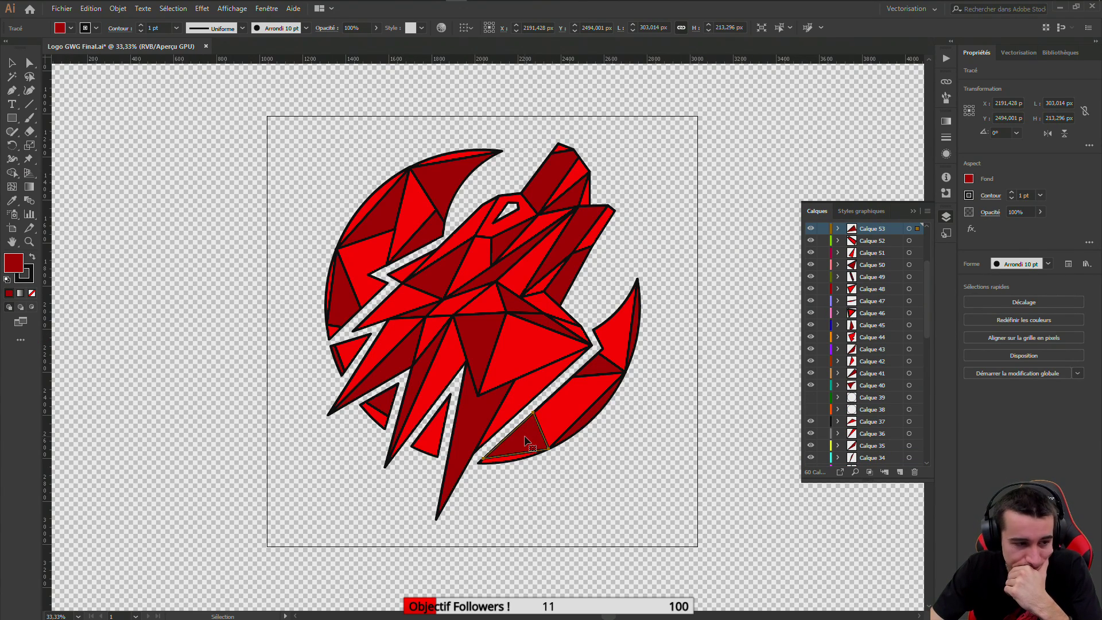
pyautogui.click(462, 244)
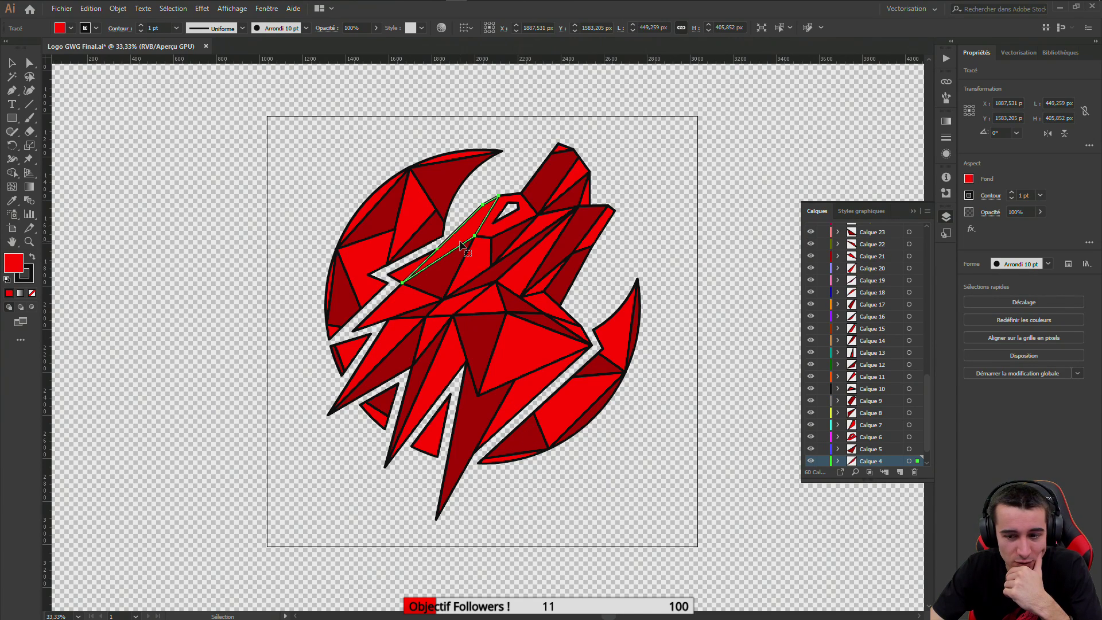
pyautogui.click(532, 448)
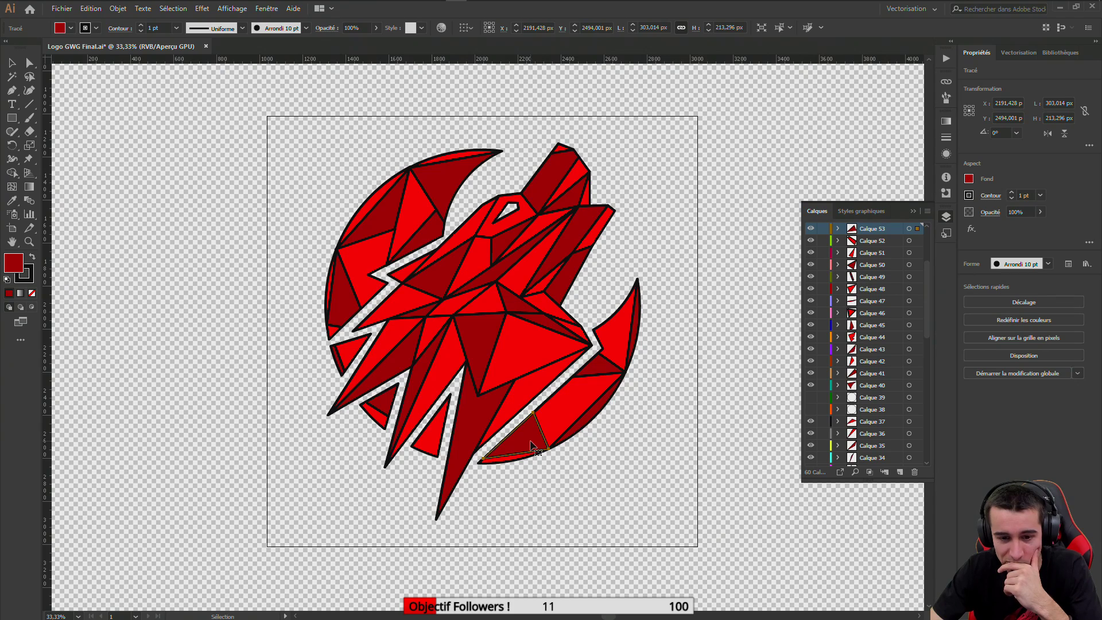
pyautogui.click(504, 462)
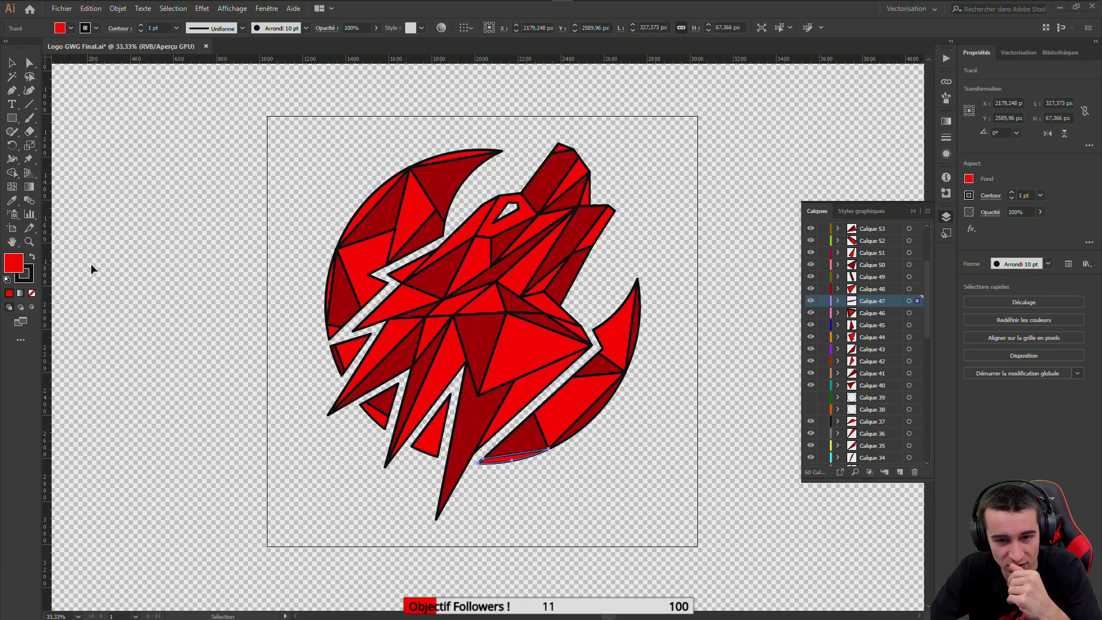
# Select the brow, dark cheek, rear fur and lower crescent facets one after another to review where each sits in the layers
pyautogui.click(469, 231)
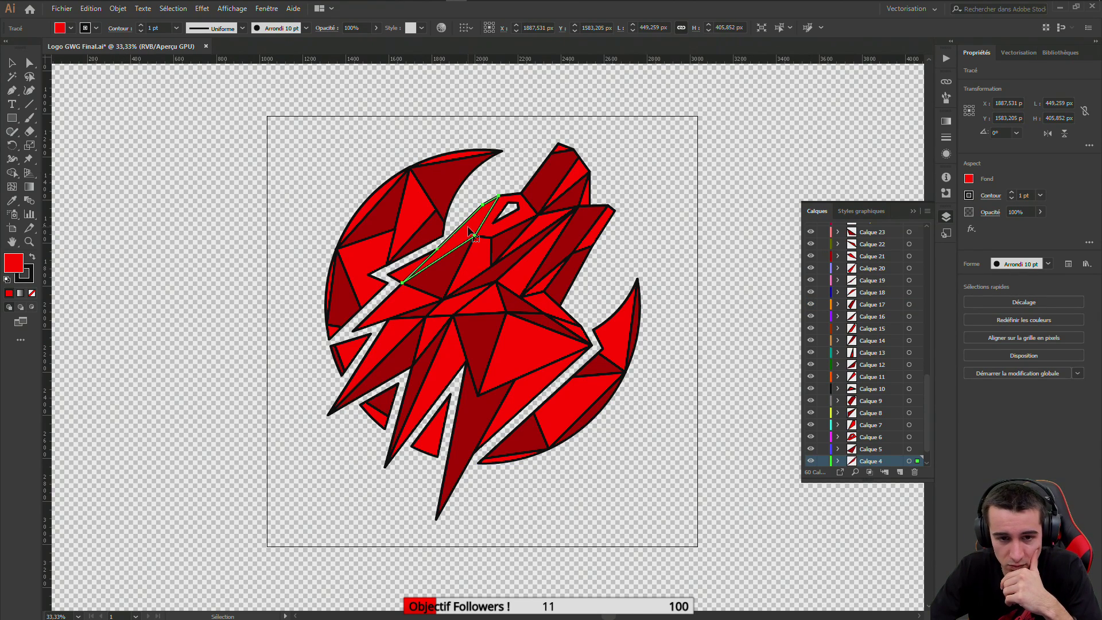
pyautogui.click(491, 280)
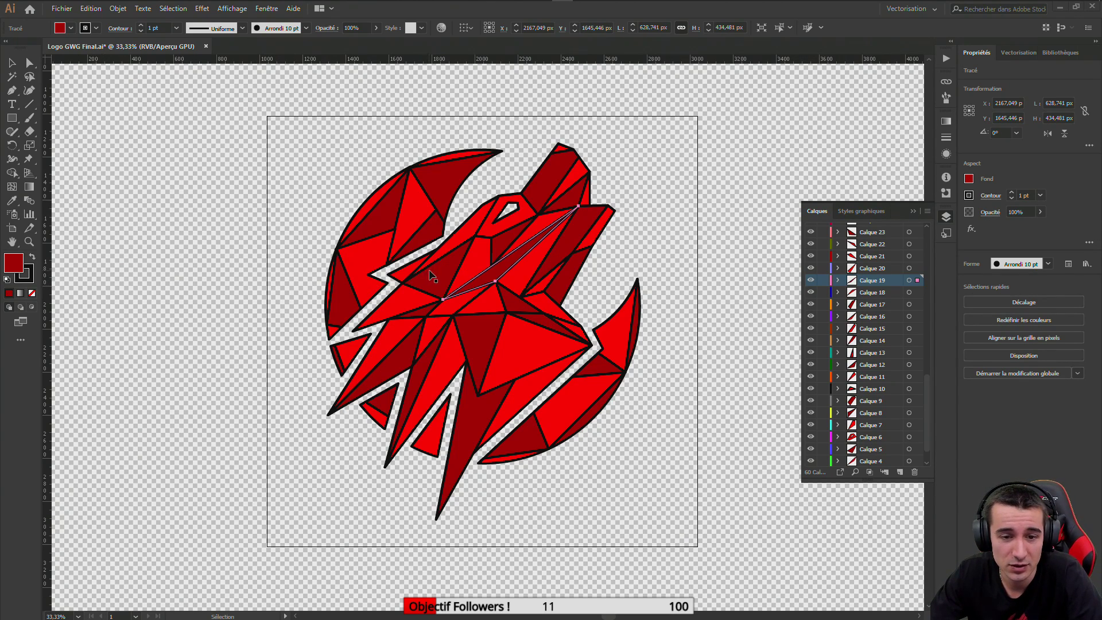
pyautogui.click(518, 441)
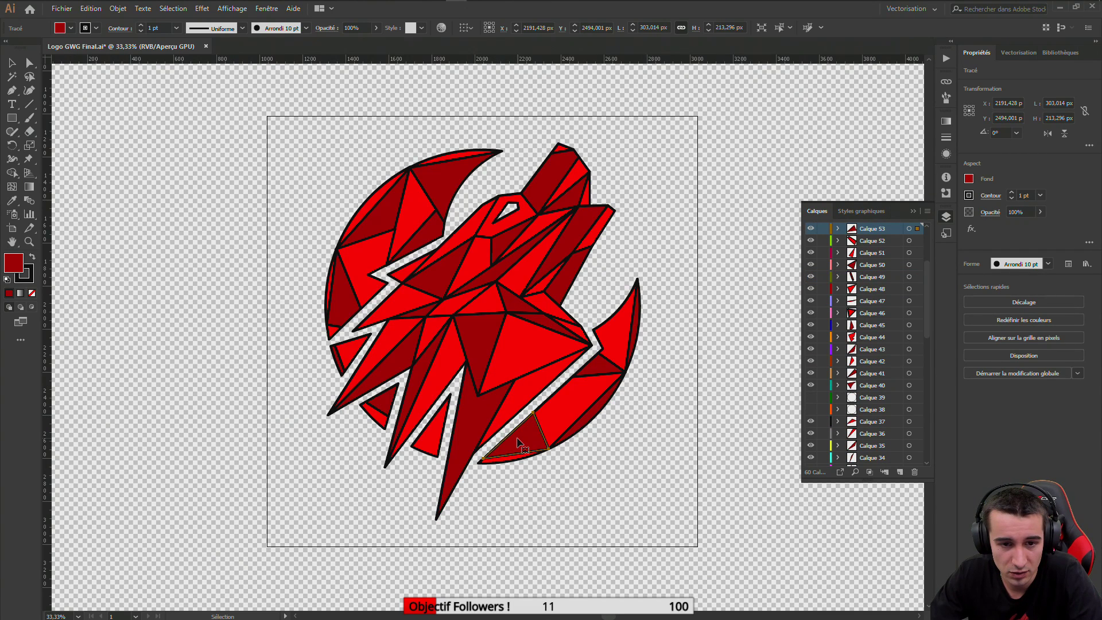
pyautogui.click(400, 279)
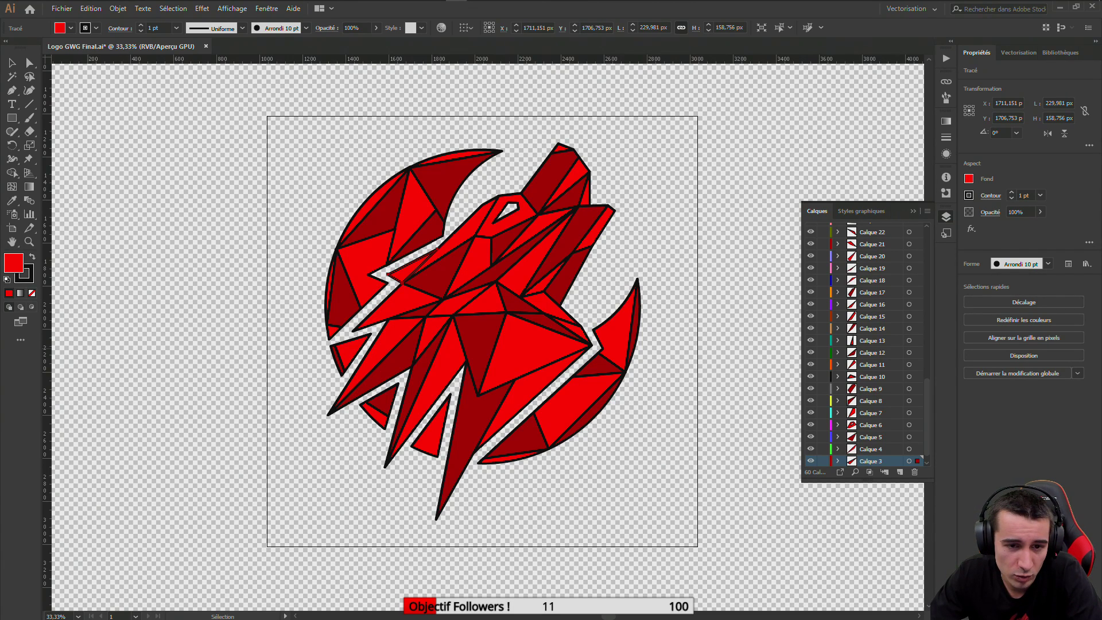
pyautogui.click(422, 279)
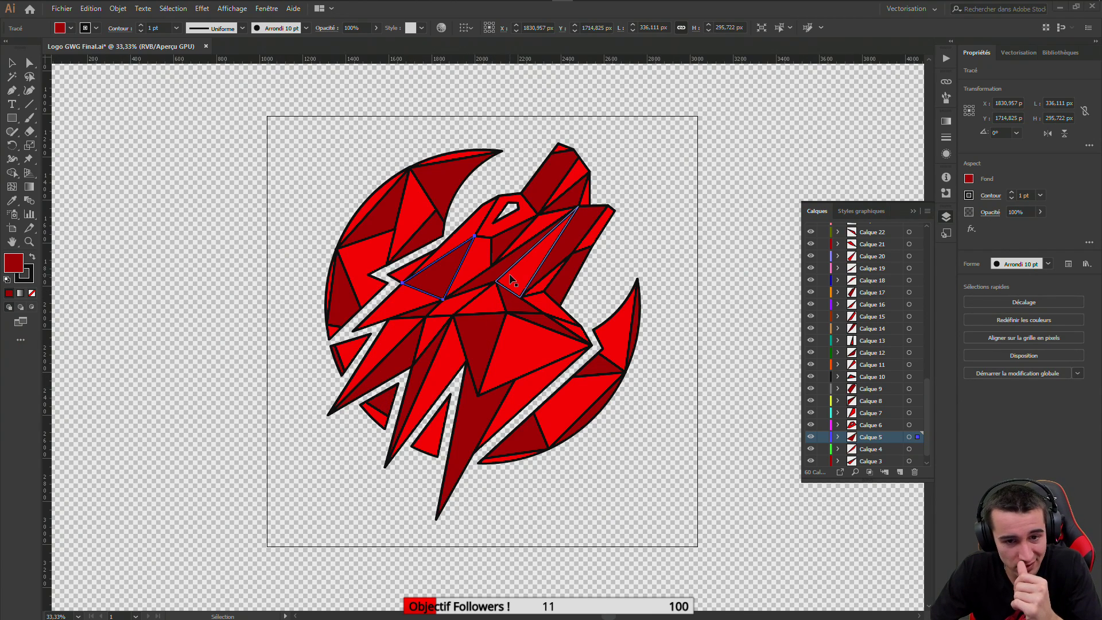
pyautogui.click(528, 451)
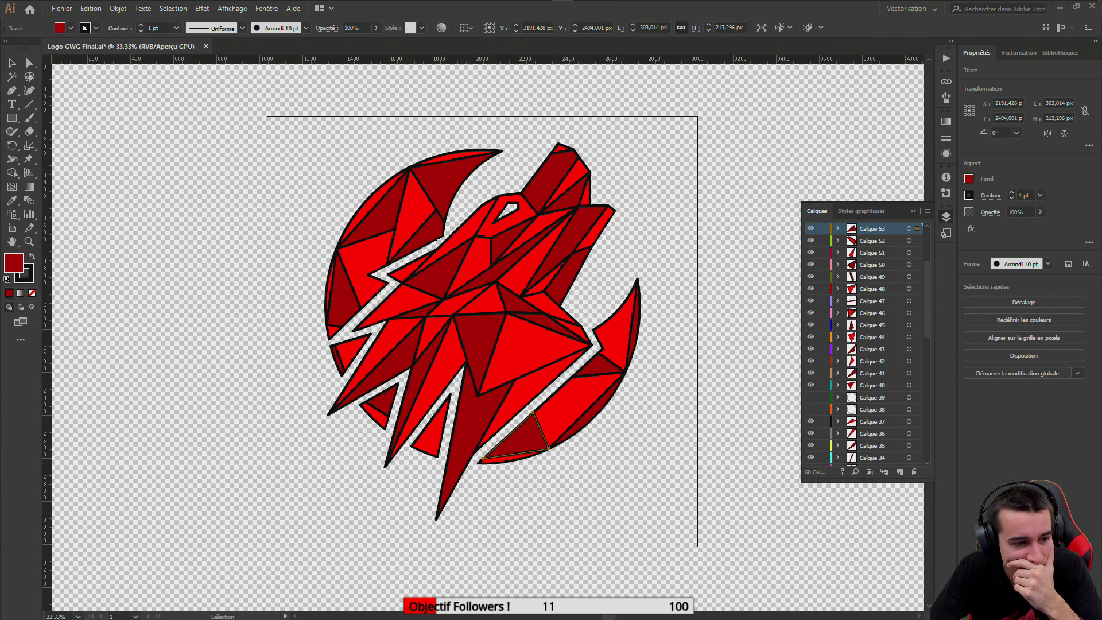
# Select the dark cheek facet, the red and dark facets below the eye and the narrow red jaw facet to inspect their layers
pyautogui.click(496, 275)
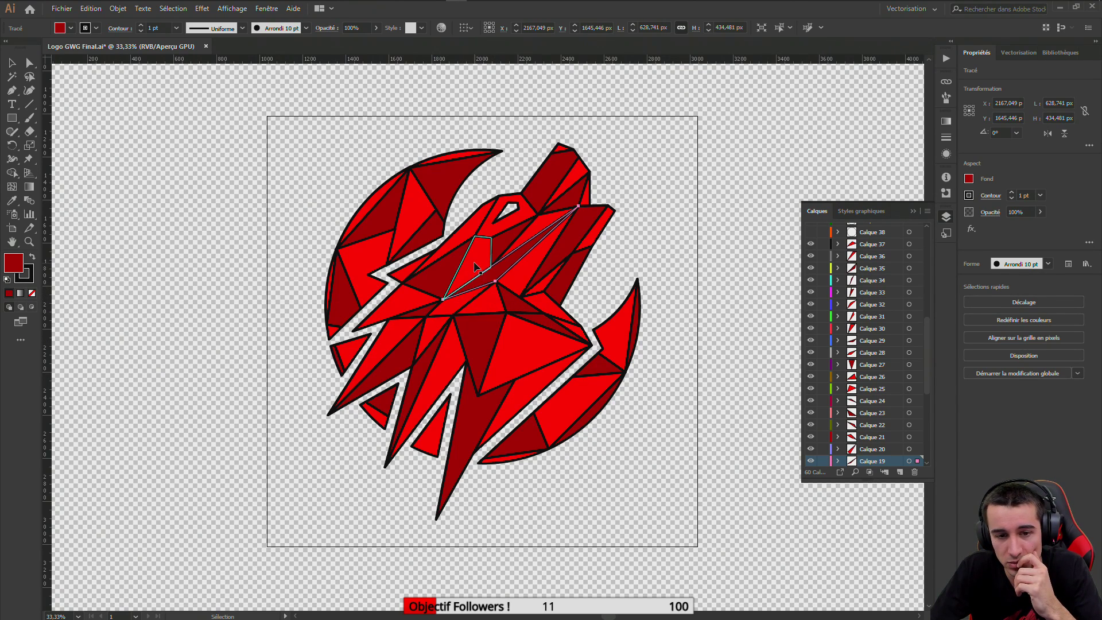
pyautogui.click(500, 254)
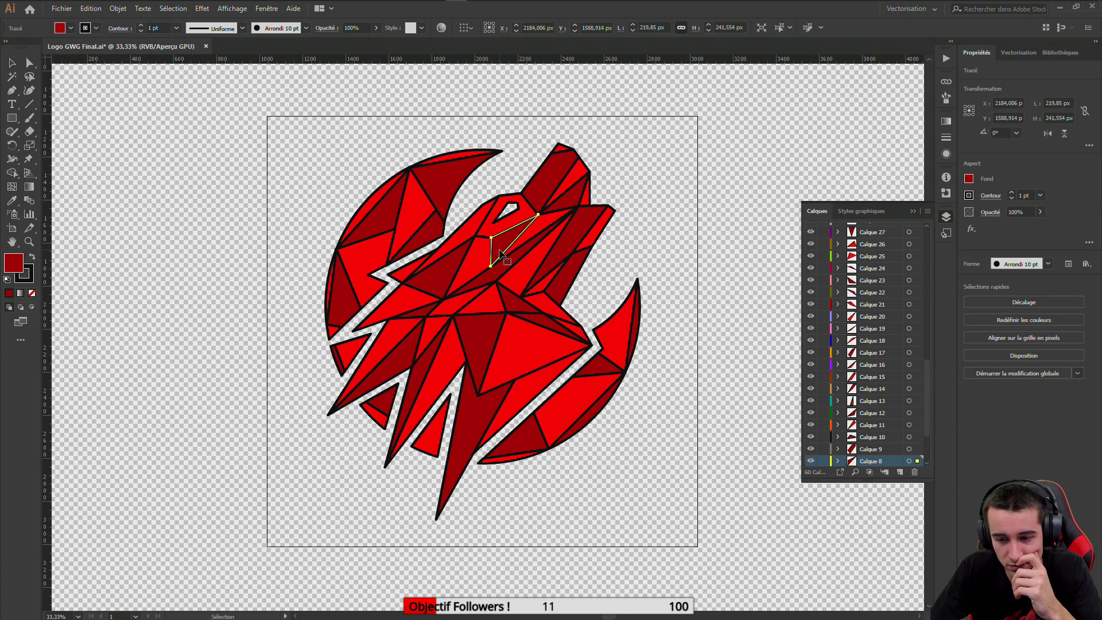
pyautogui.click(476, 267)
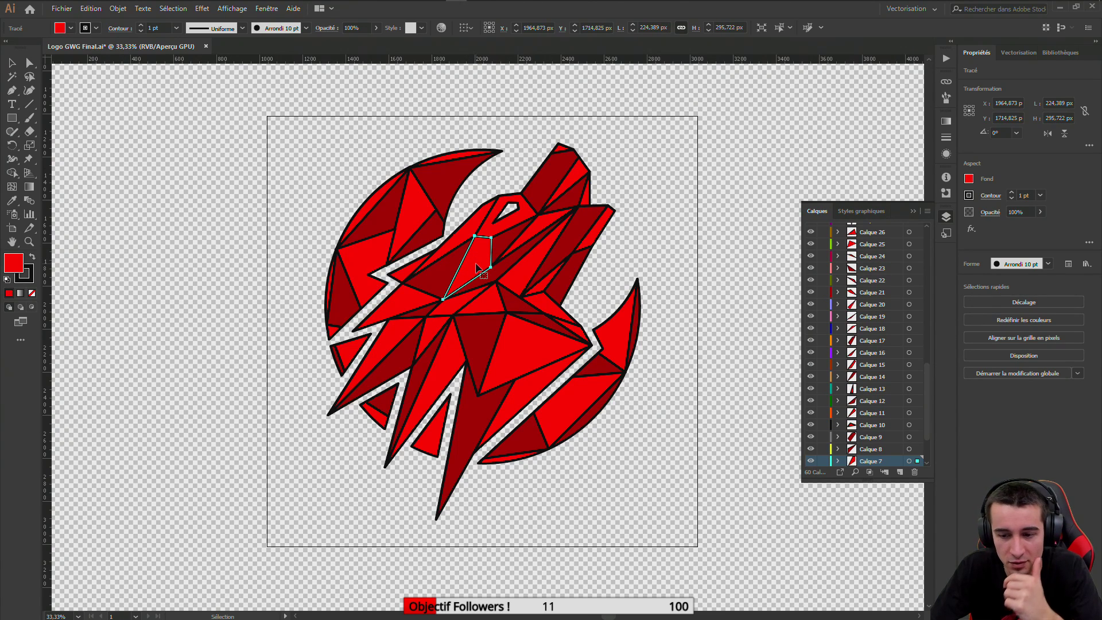
pyautogui.click(542, 292)
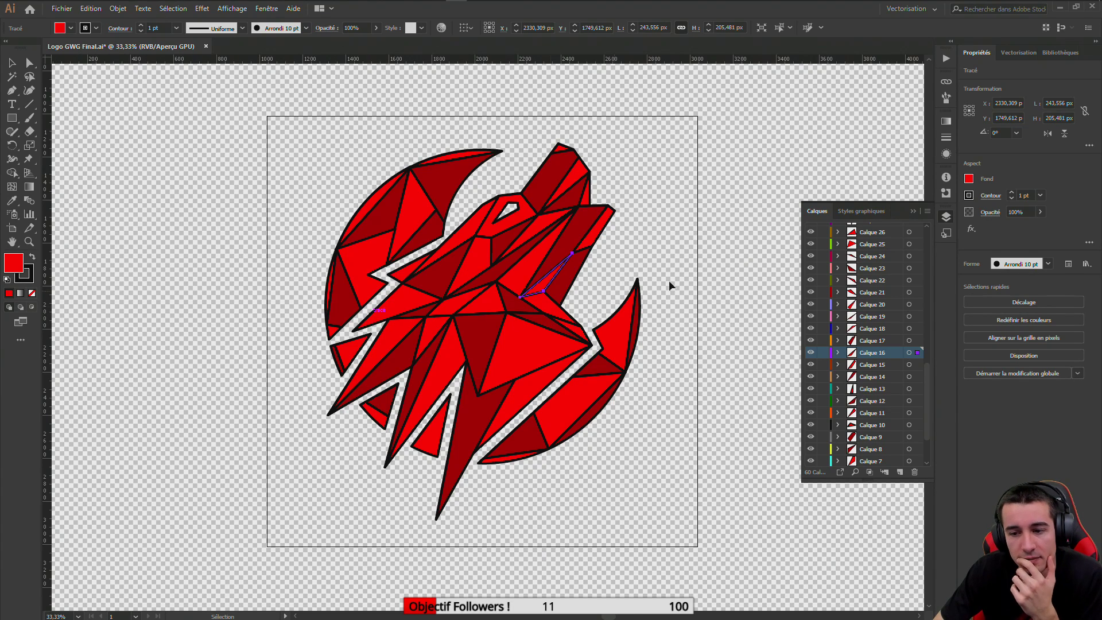
pyautogui.click(497, 280)
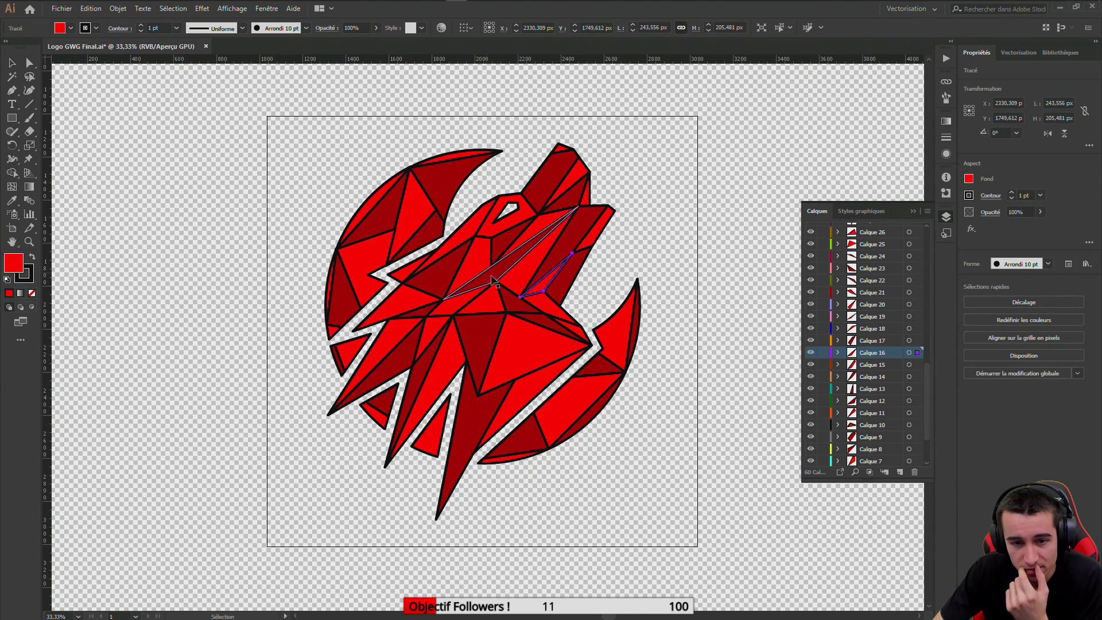
pyautogui.click(472, 271)
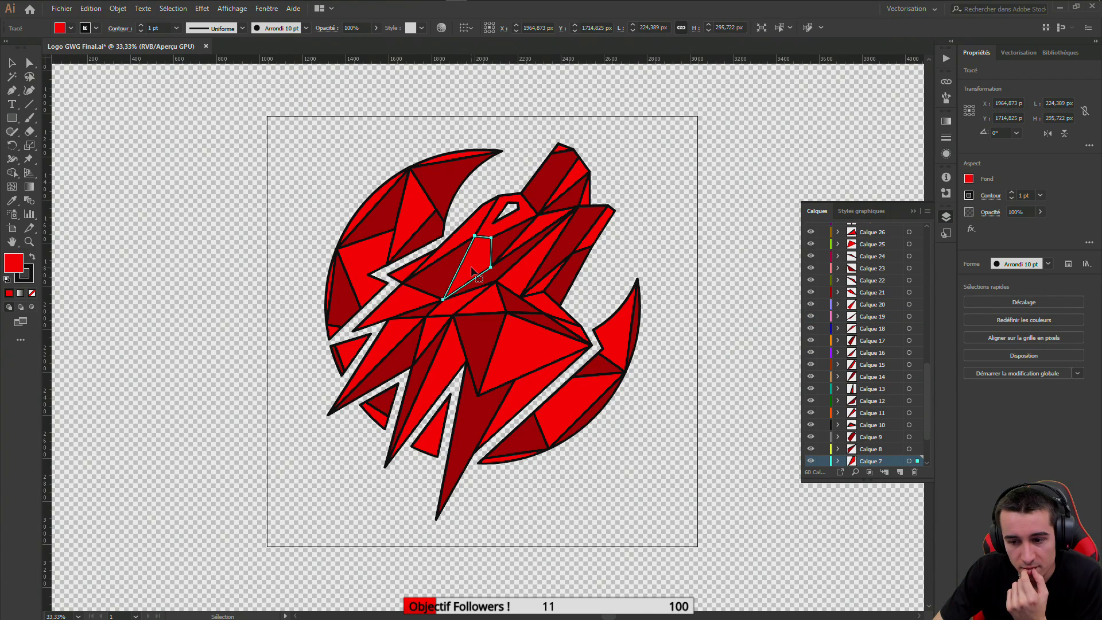
# Select the facet around the eye, the long red cheek facet and the red facet at the lower jaw's tip to identify their layers
pyautogui.click(498, 231)
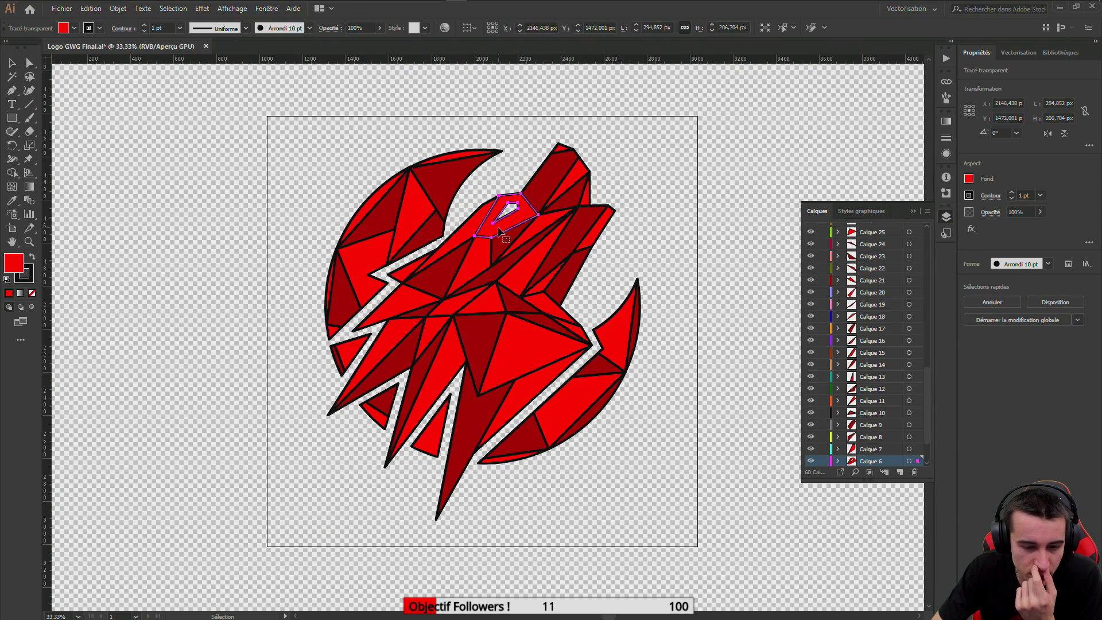
pyautogui.click(535, 447)
pyautogui.click(513, 235)
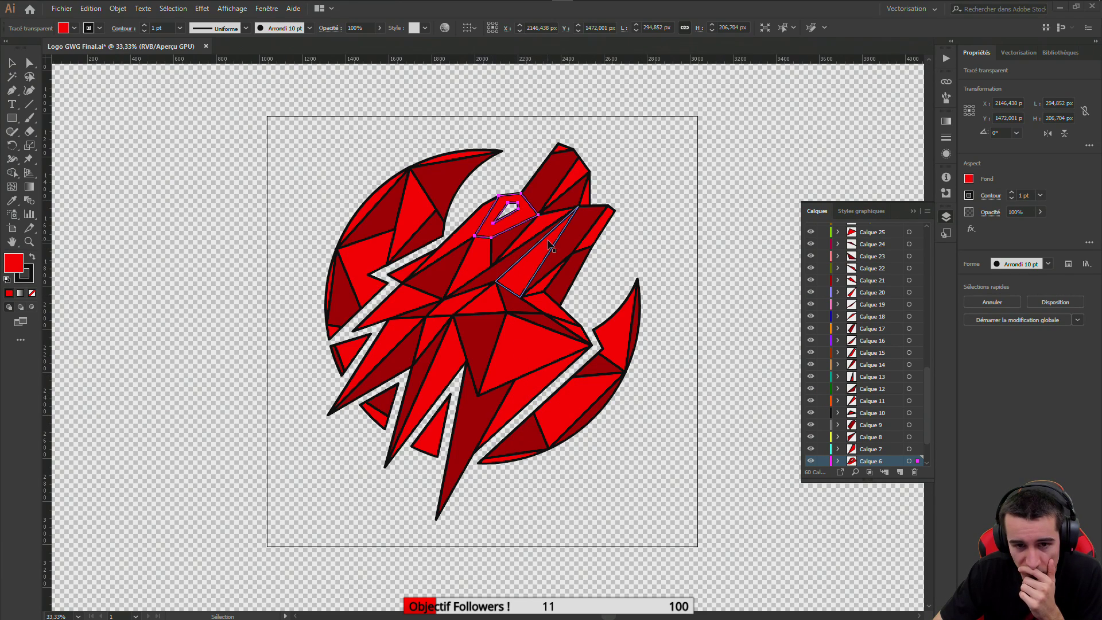
pyautogui.click(522, 265)
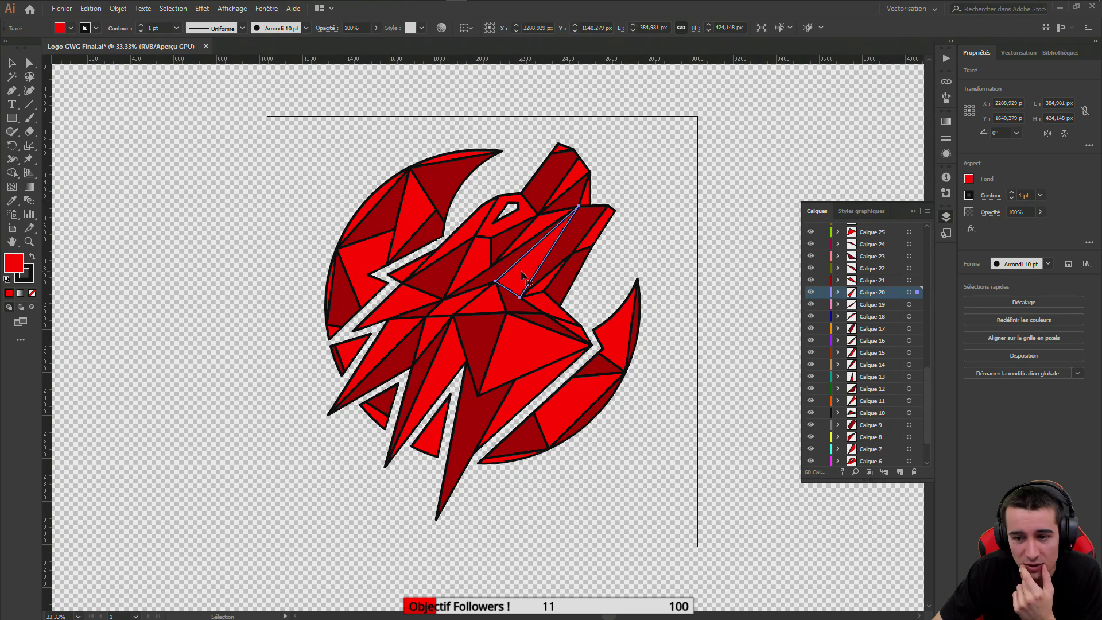
pyautogui.click(599, 238)
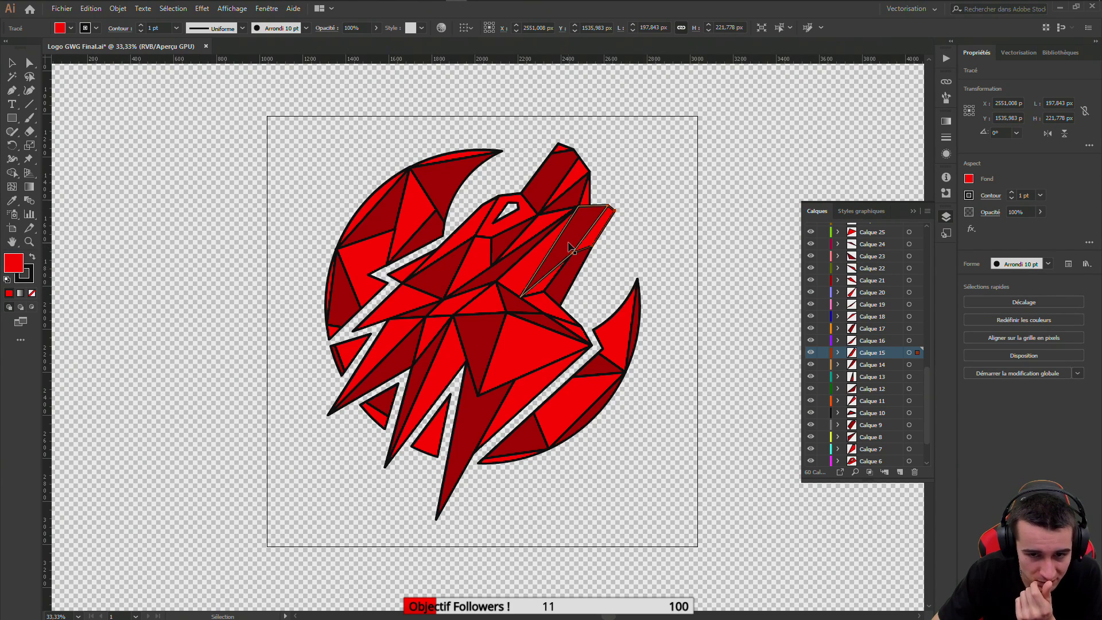
# Select the dark lower-jaw facet and the facet at the rear of the brow, and briefly isolate the long red brow facet to inspect their layers
pyautogui.click(567, 274)
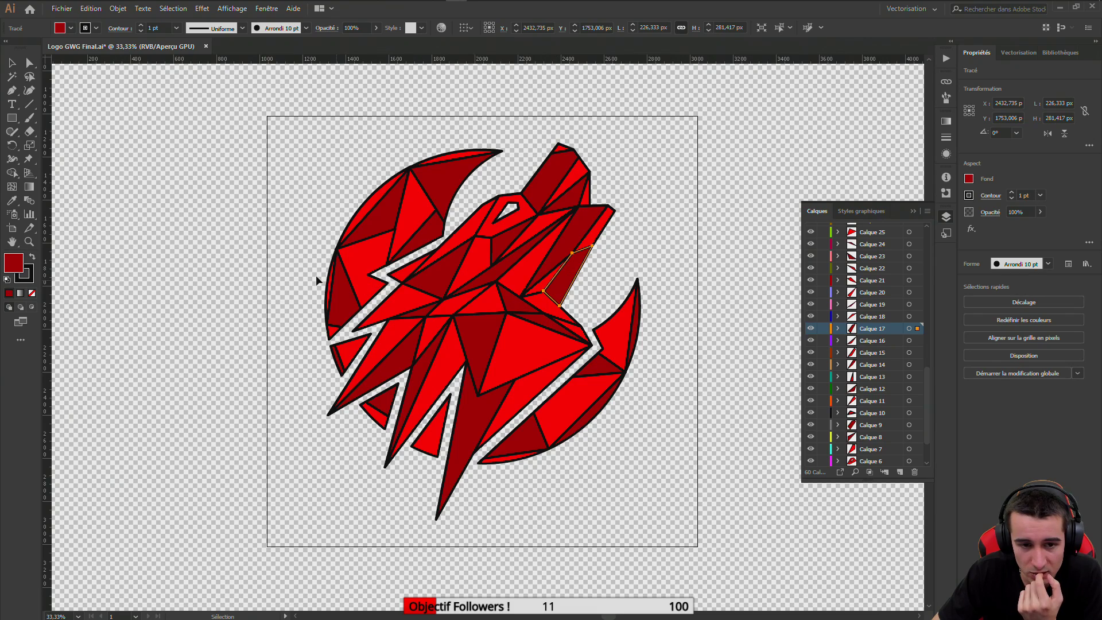
pyautogui.click(404, 281)
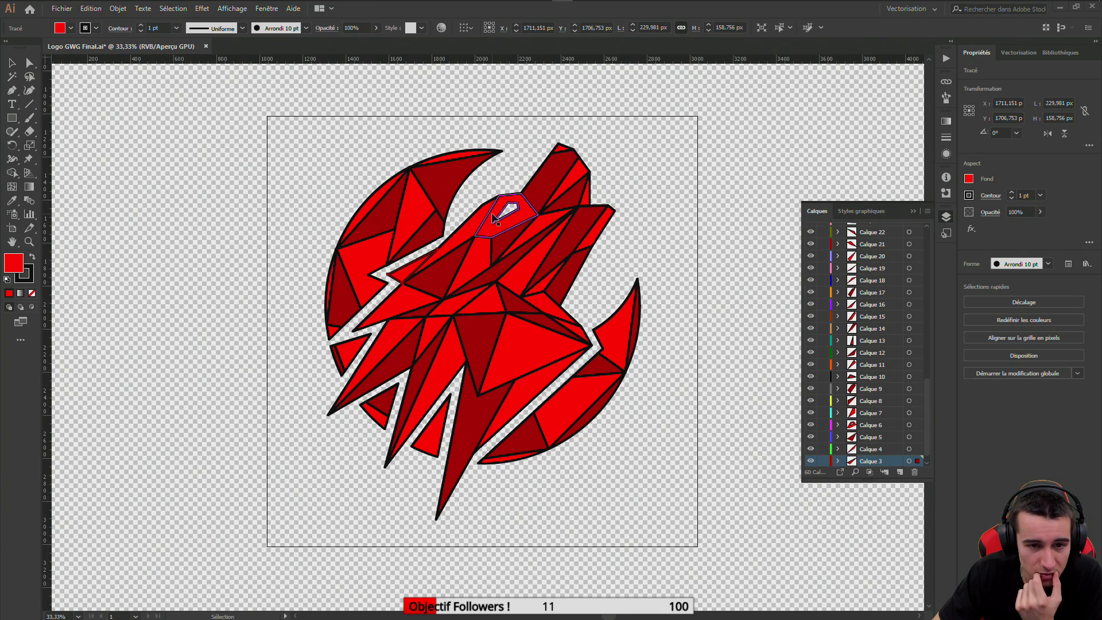
pyautogui.doubleClick(467, 240)
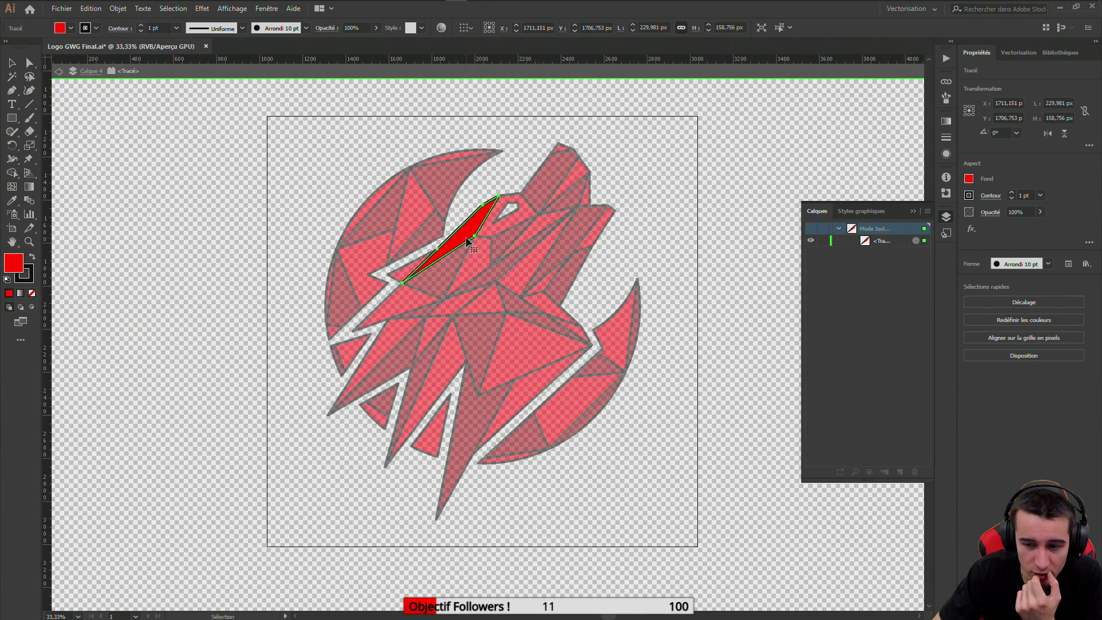
pyautogui.click(59, 71)
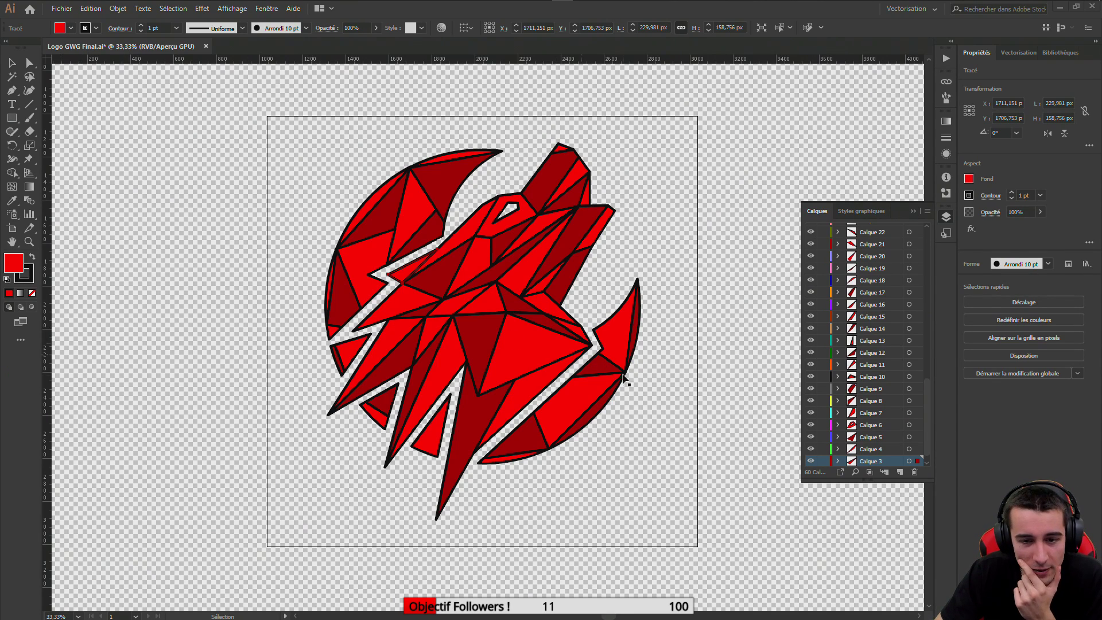
# Select the dark lower-jaw facet, the red facet at the jaw's tip and the long red cheek facet to compare their layers
pyautogui.click(557, 278)
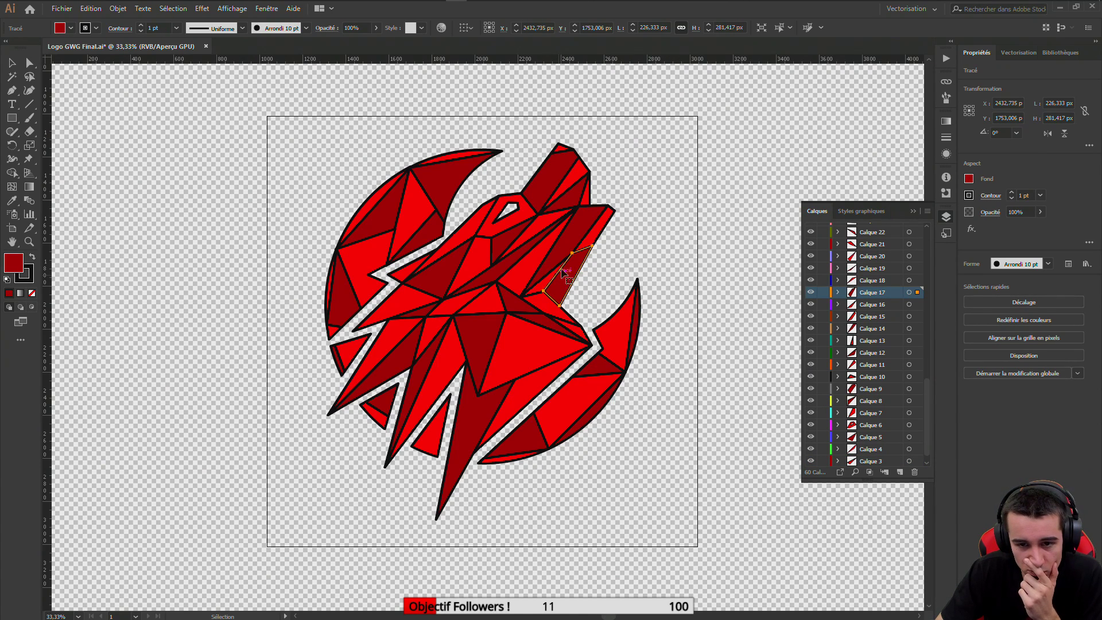
pyautogui.click(600, 232)
pyautogui.click(571, 283)
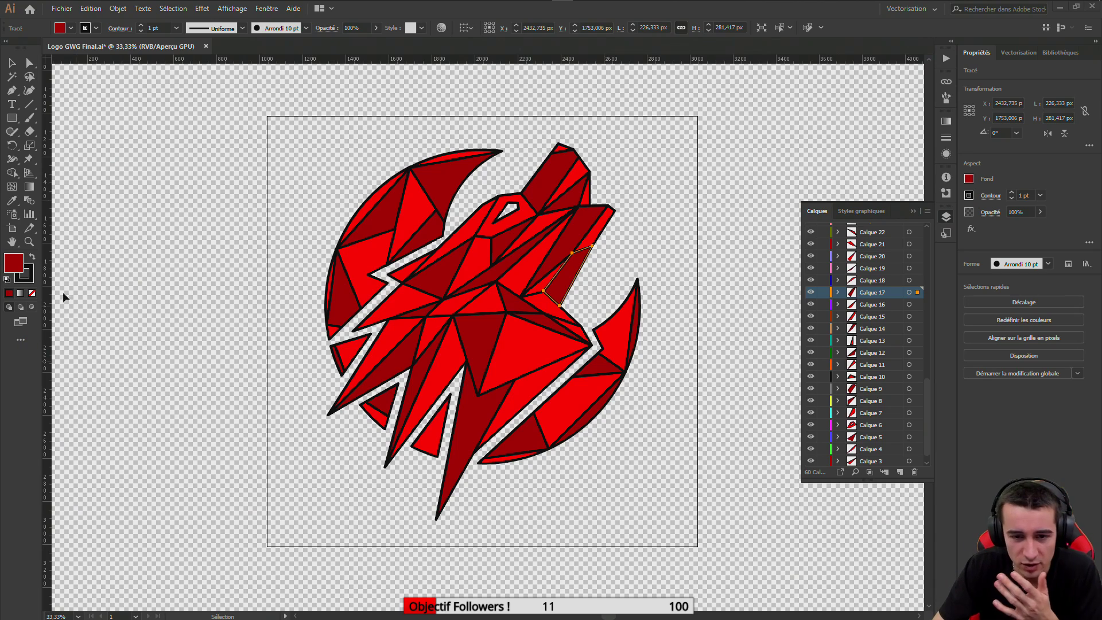
pyautogui.click(529, 265)
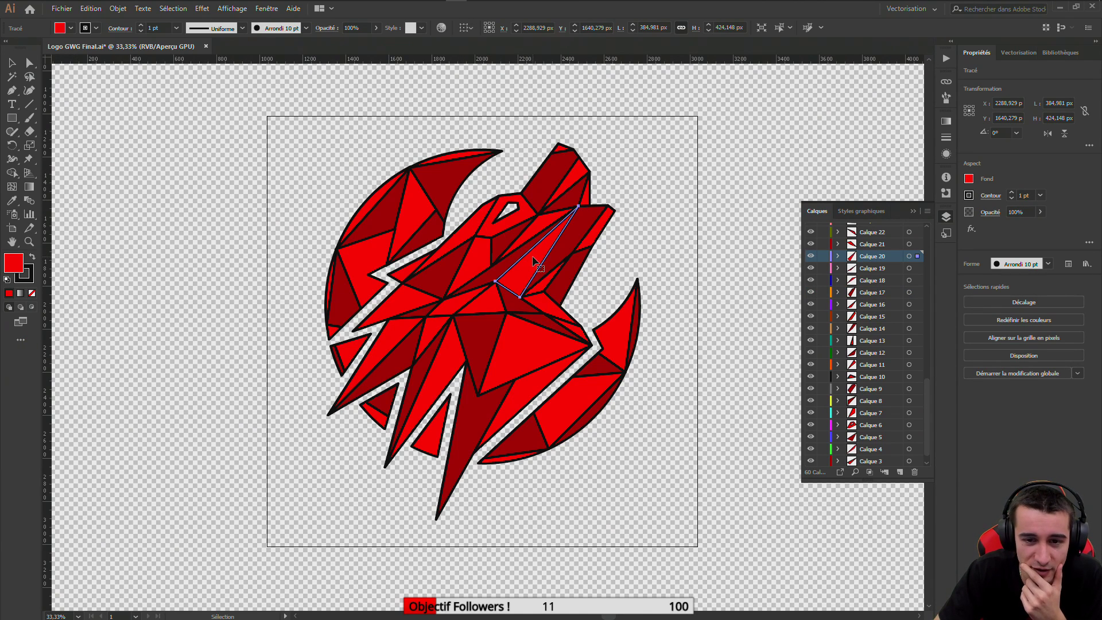
pyautogui.click(533, 258)
pyautogui.click(534, 257)
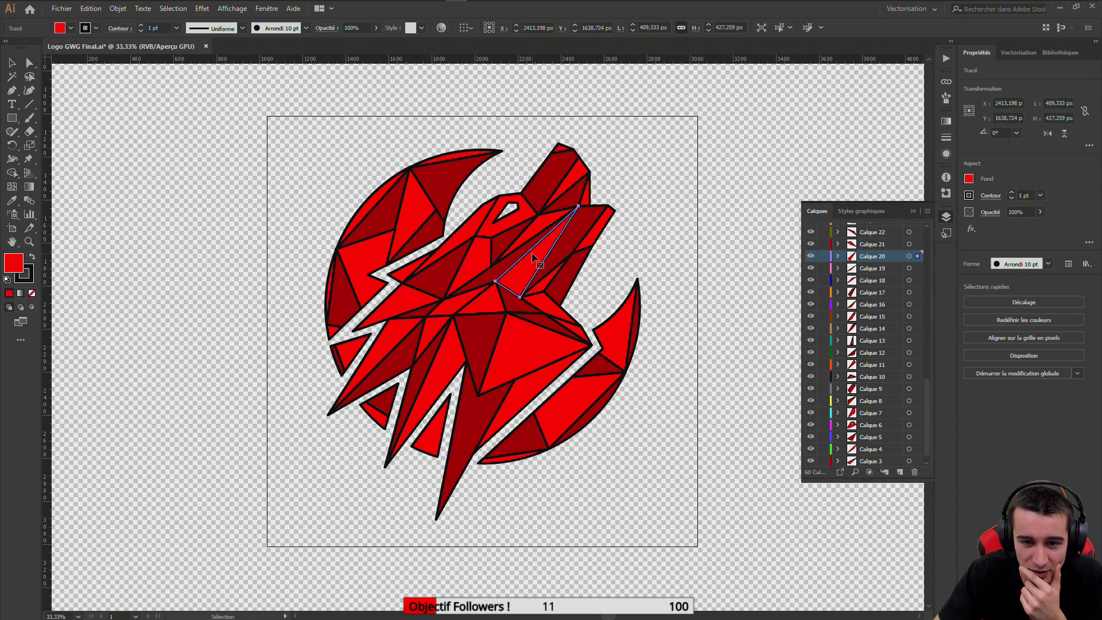
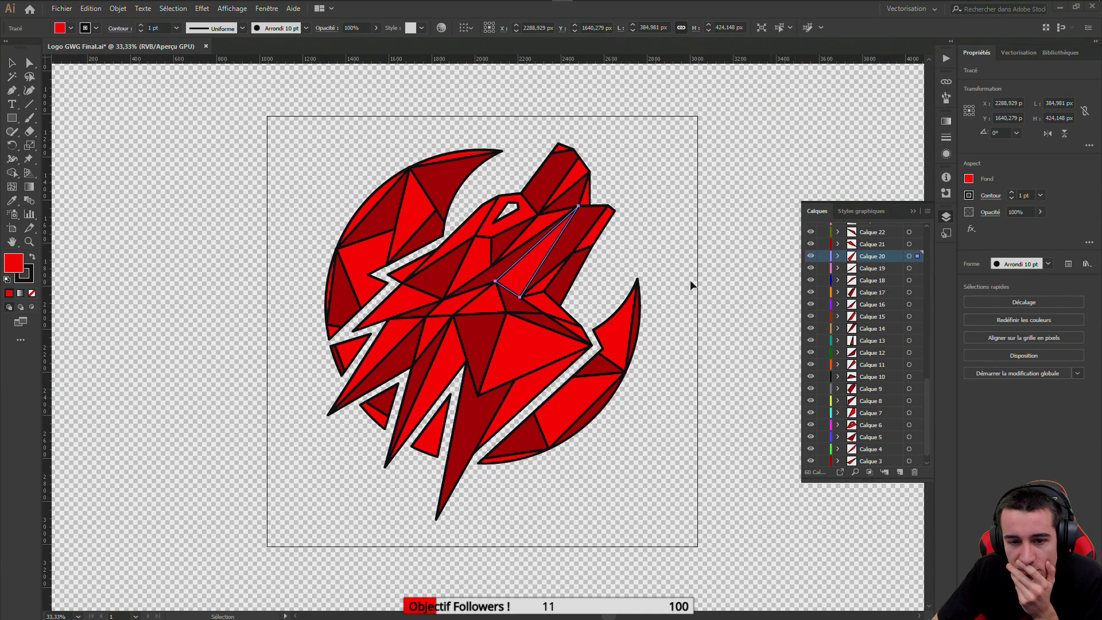
# Isolate the long dark cheek facet and exit isolation, and select the red muzzle facet and dark facet below the eye to identify their layers
pyautogui.click(503, 273)
pyautogui.doubleClick(499, 267)
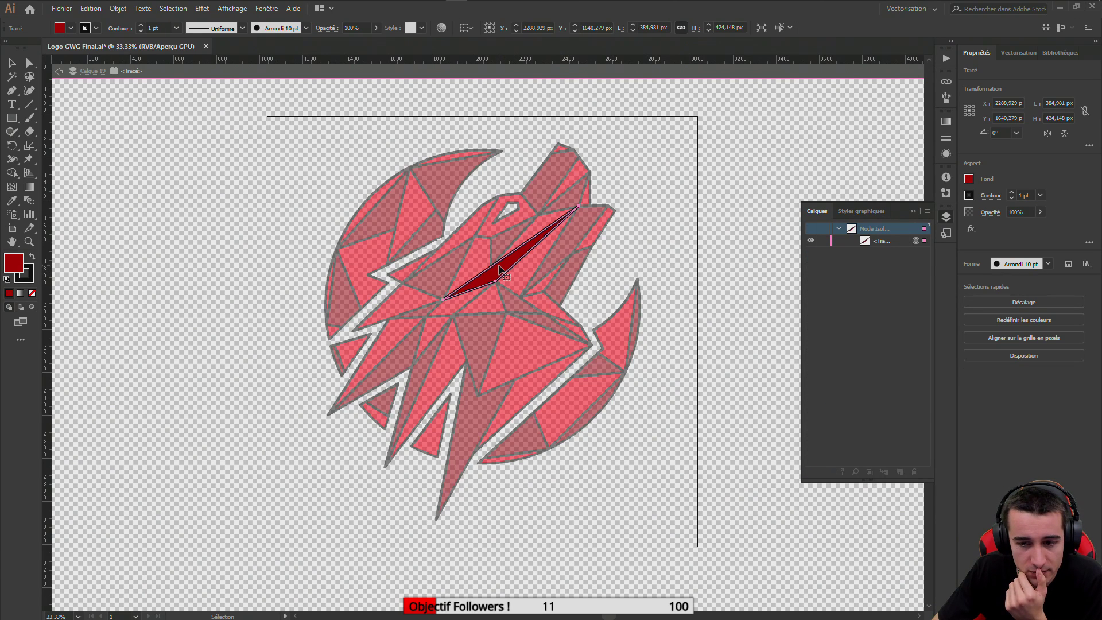
pyautogui.click(58, 71)
pyautogui.click(59, 71)
pyautogui.click(537, 235)
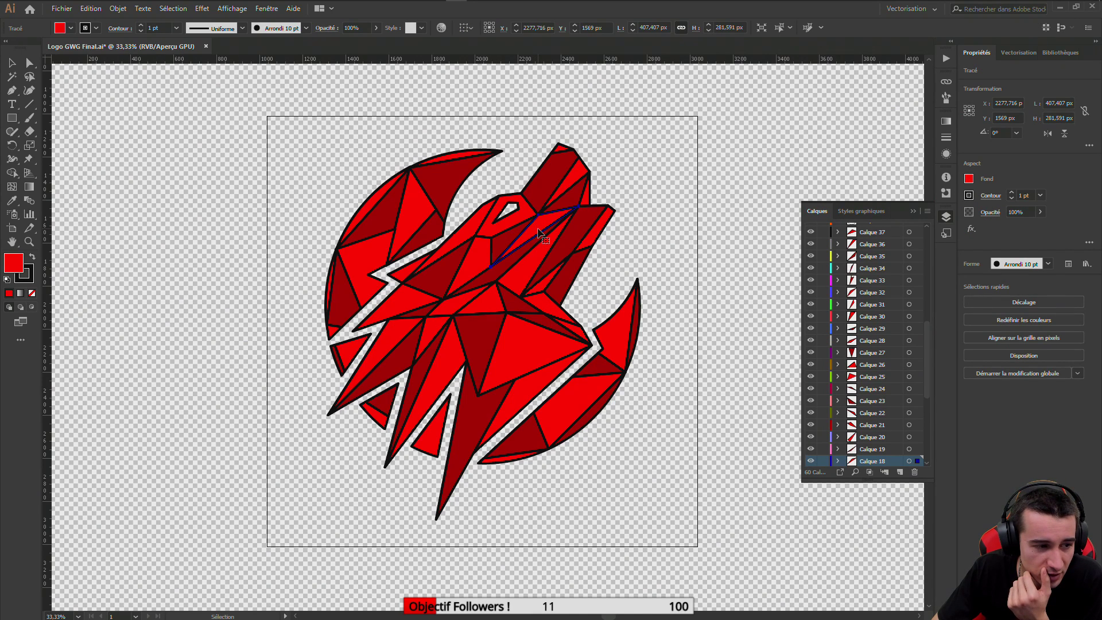
pyautogui.click(494, 240)
pyautogui.moveTo(495, 241); pyautogui.dragTo(503, 247)
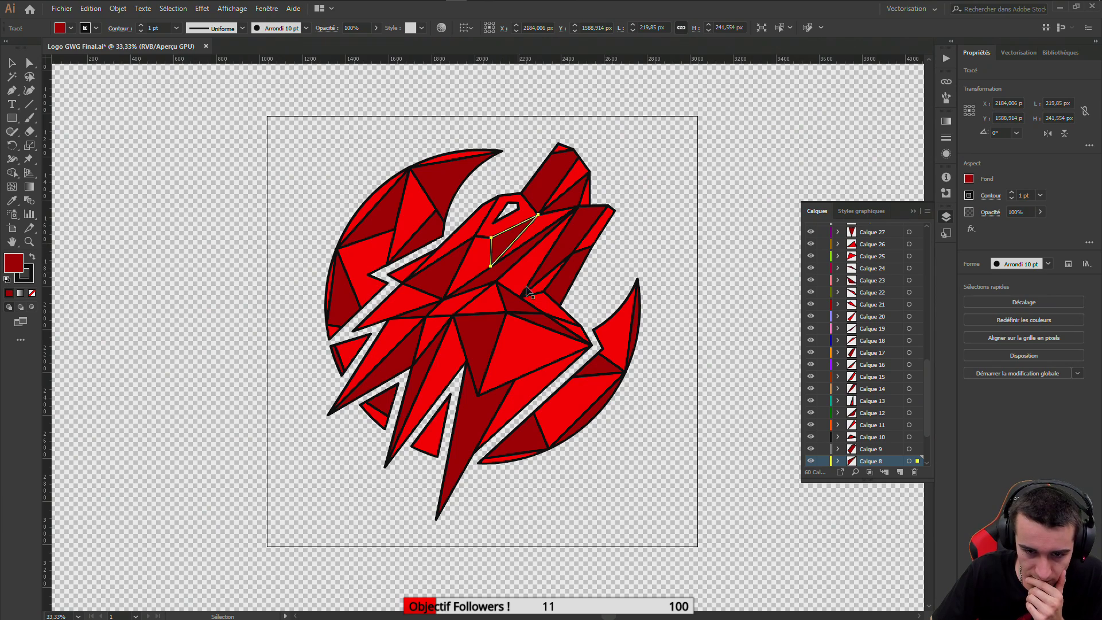
# Select the dark lower-jaw facet, the red facet along the neck's lower edge and the thin throat facet to check their layers
pyautogui.click(562, 287)
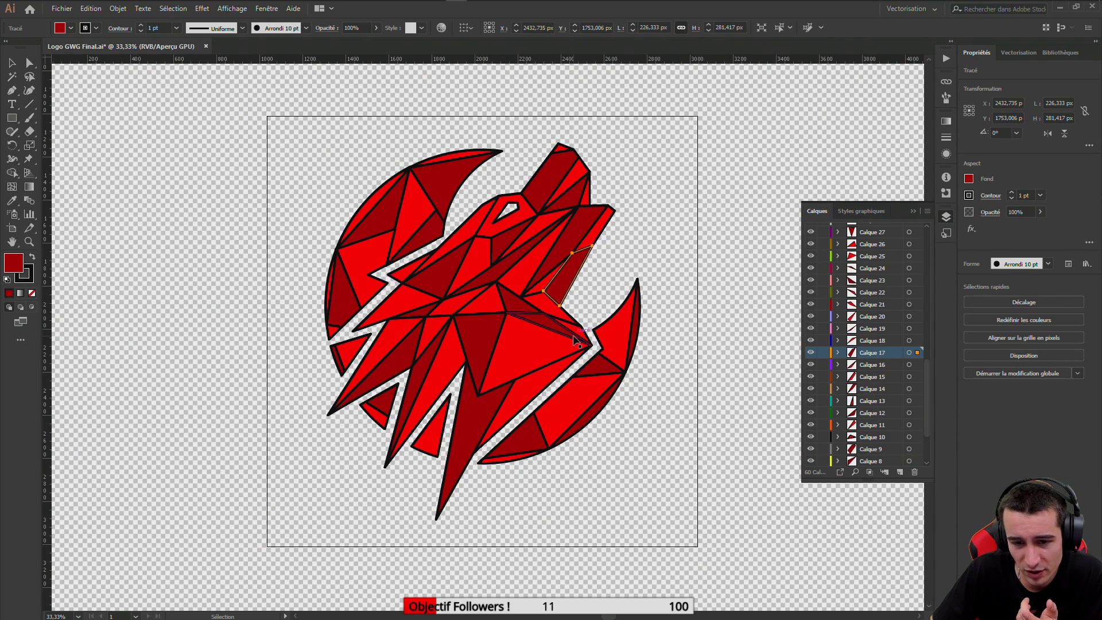
pyautogui.click(541, 384)
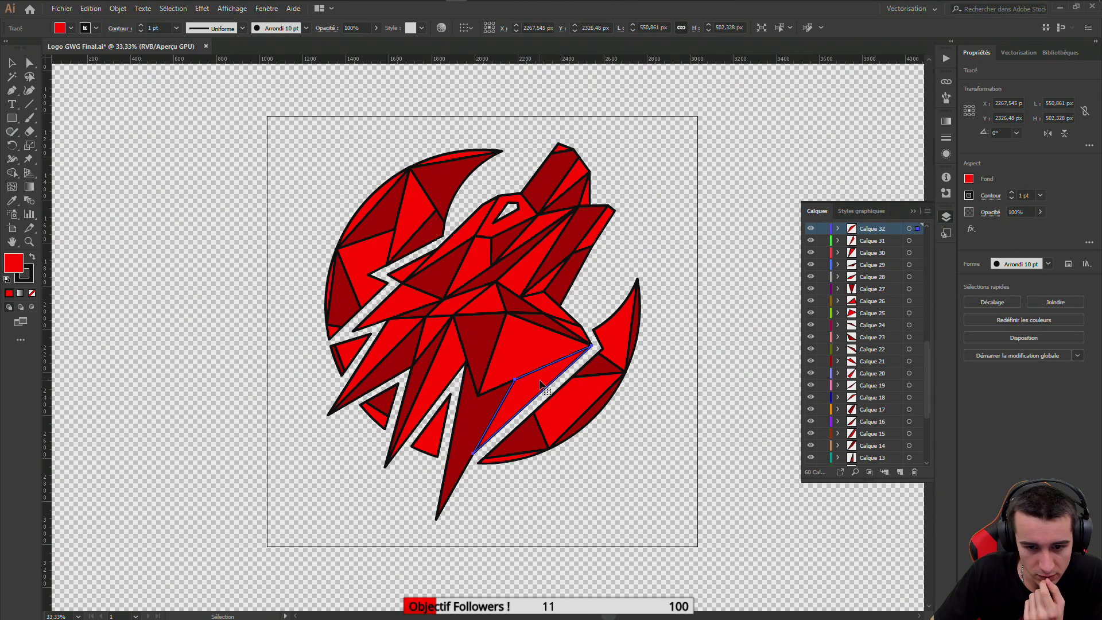
pyautogui.click(567, 338)
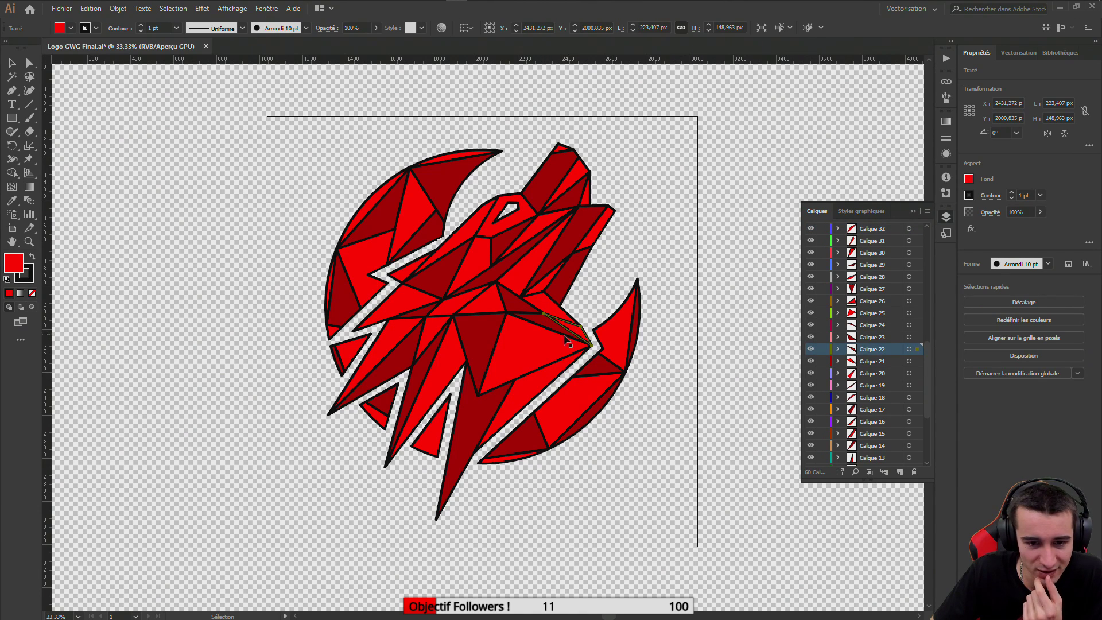
pyautogui.click(554, 293)
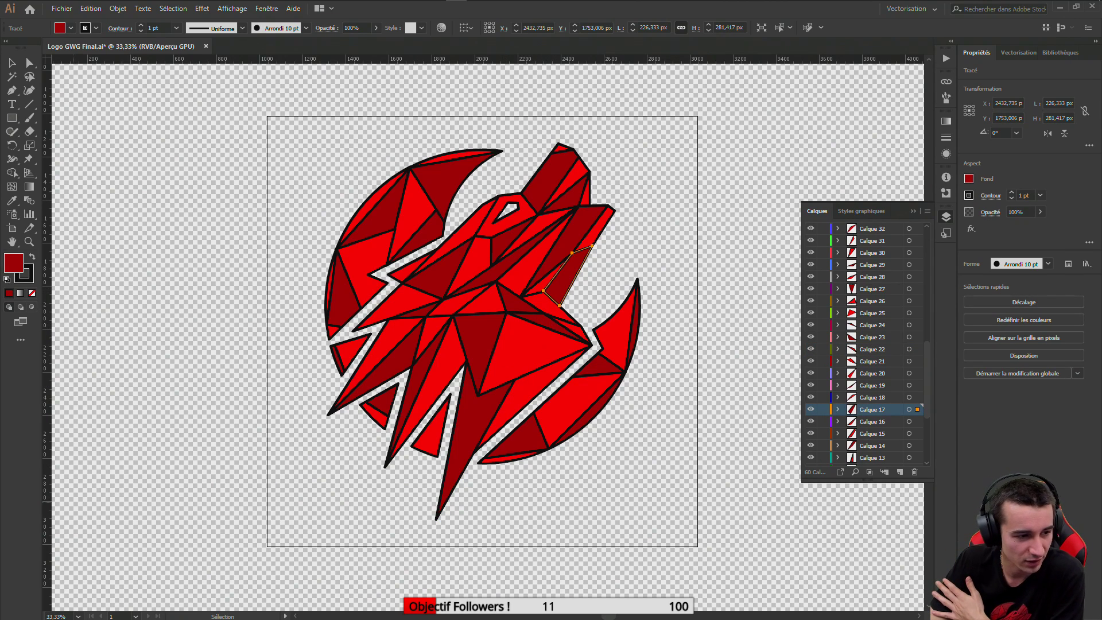
# Select the facets in sequence from the long dark cheek through the red cheek and inner jaw down to the throat to review their layers
pyautogui.click(503, 266)
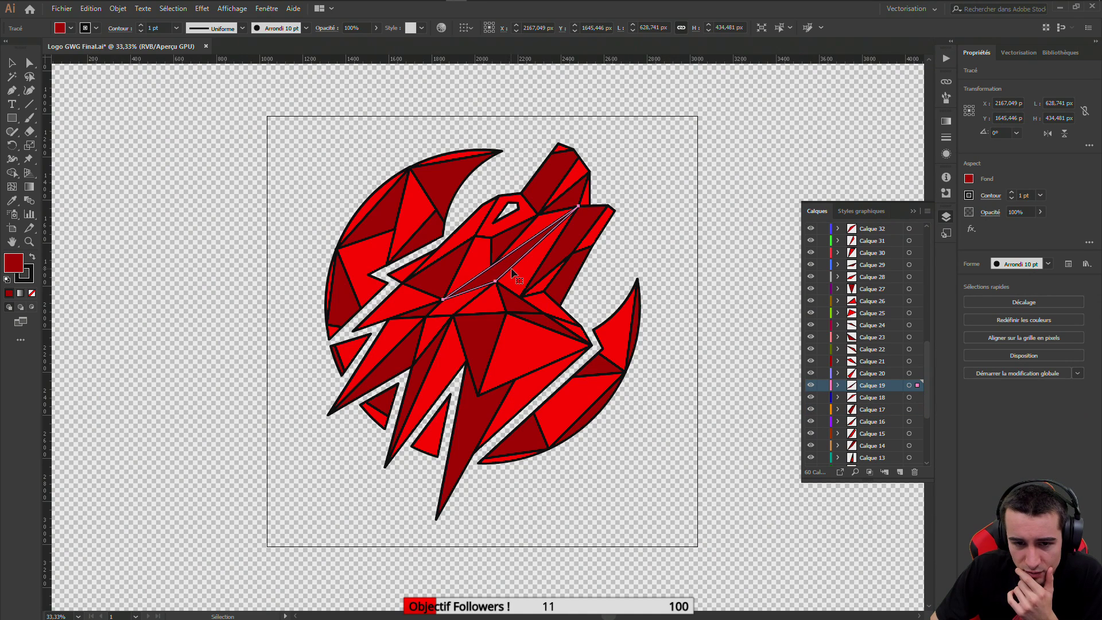
pyautogui.click(515, 277)
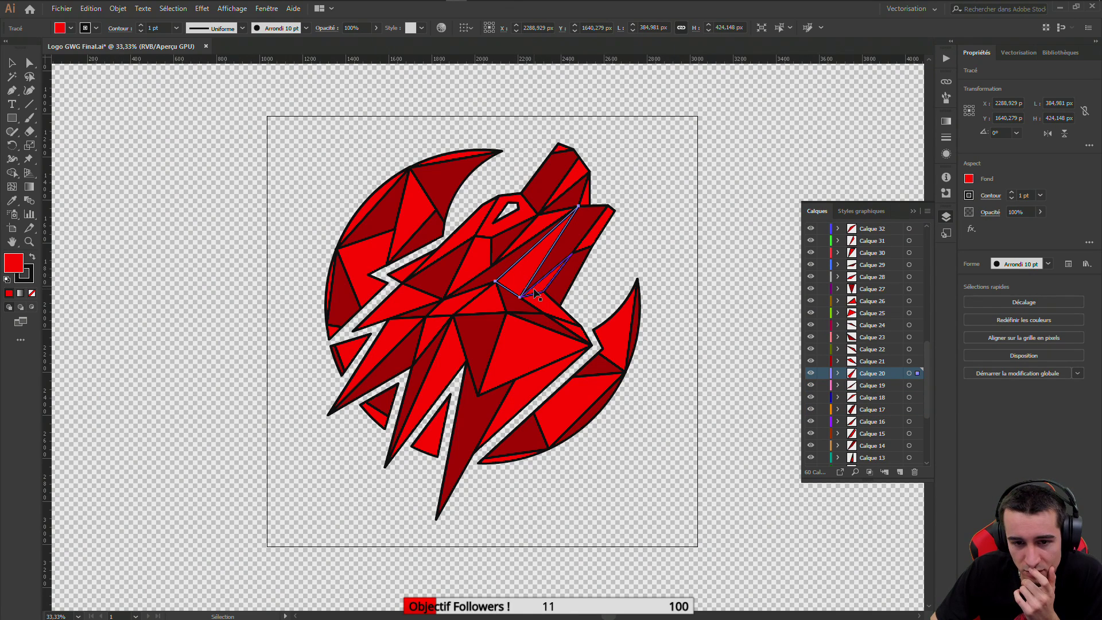
pyautogui.click(533, 293)
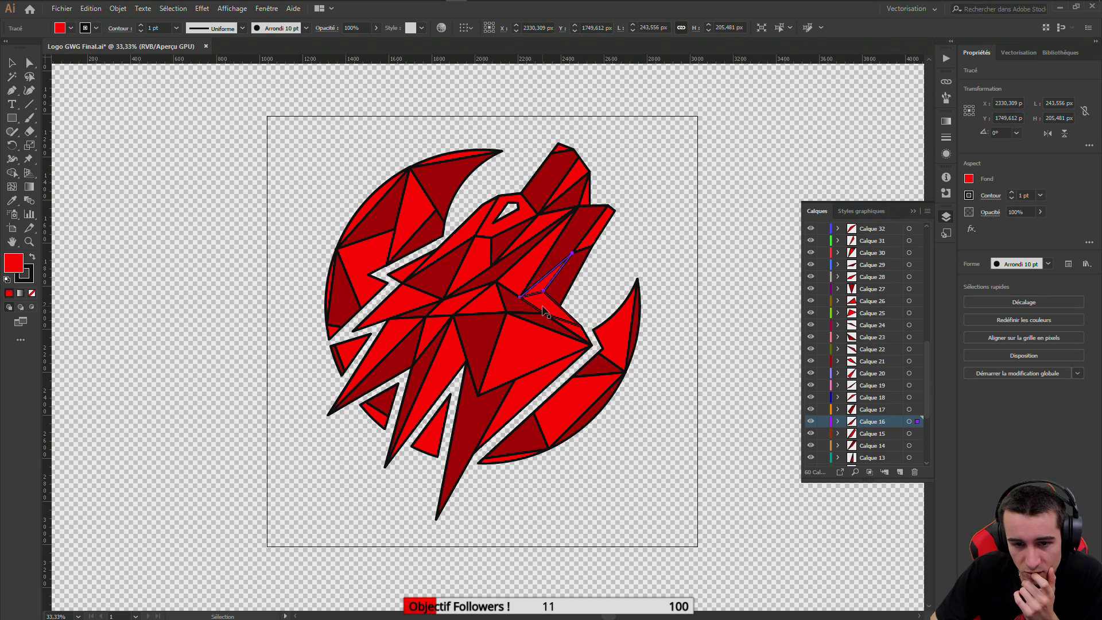
pyautogui.click(543, 310)
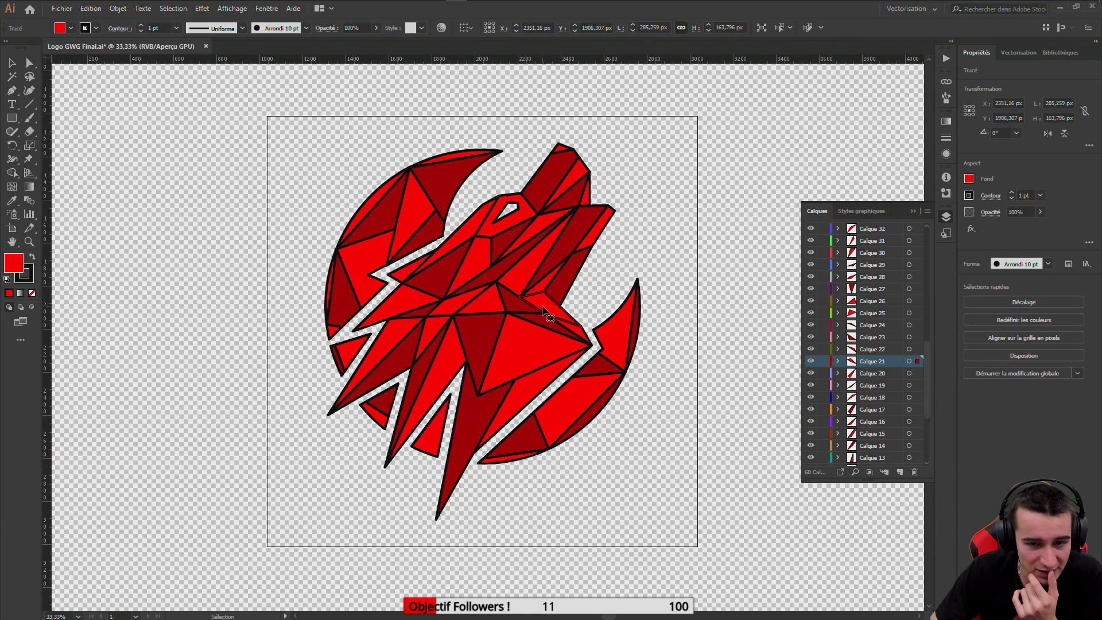
pyautogui.click(578, 336)
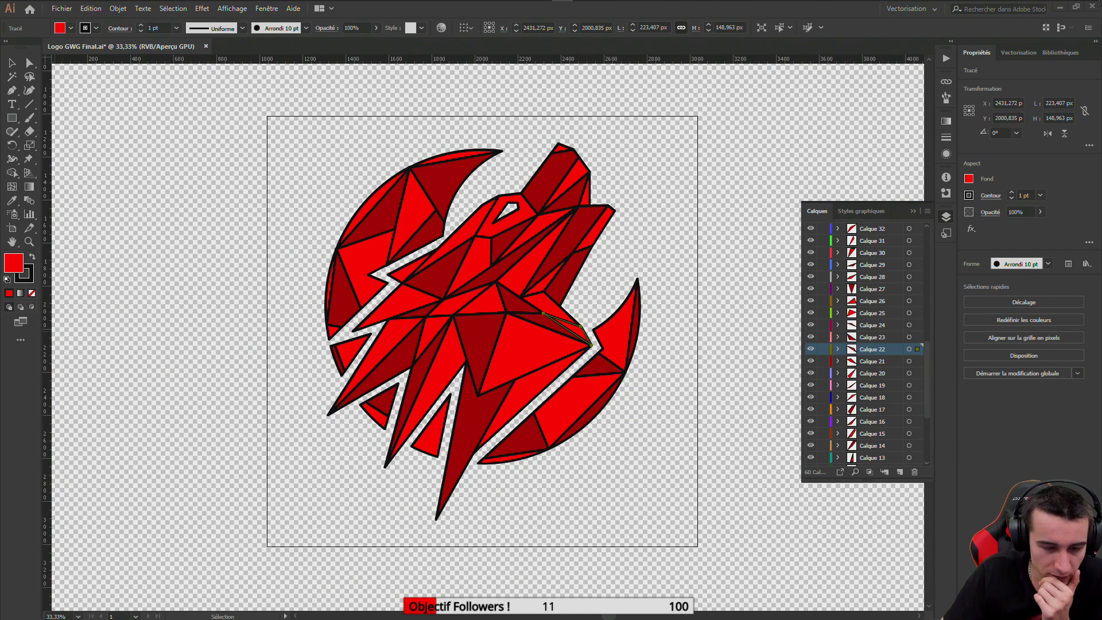
# Select the narrow red inner-jaw facet, the large red neck triangle and the red upper-throat facet to compare their layers
pyautogui.click(545, 284)
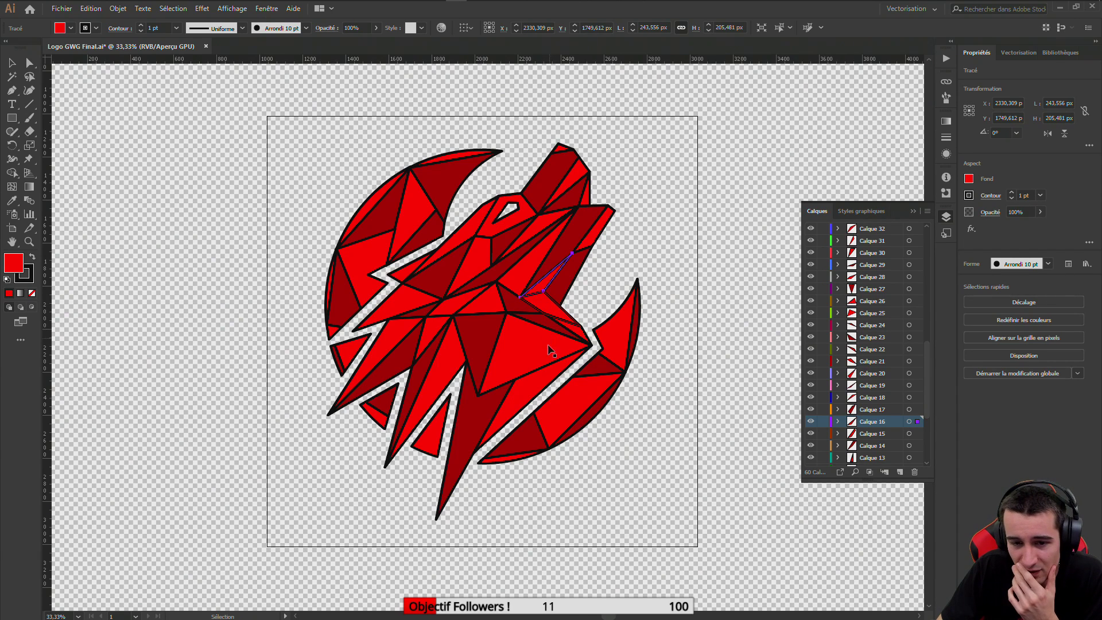
pyautogui.click(538, 371)
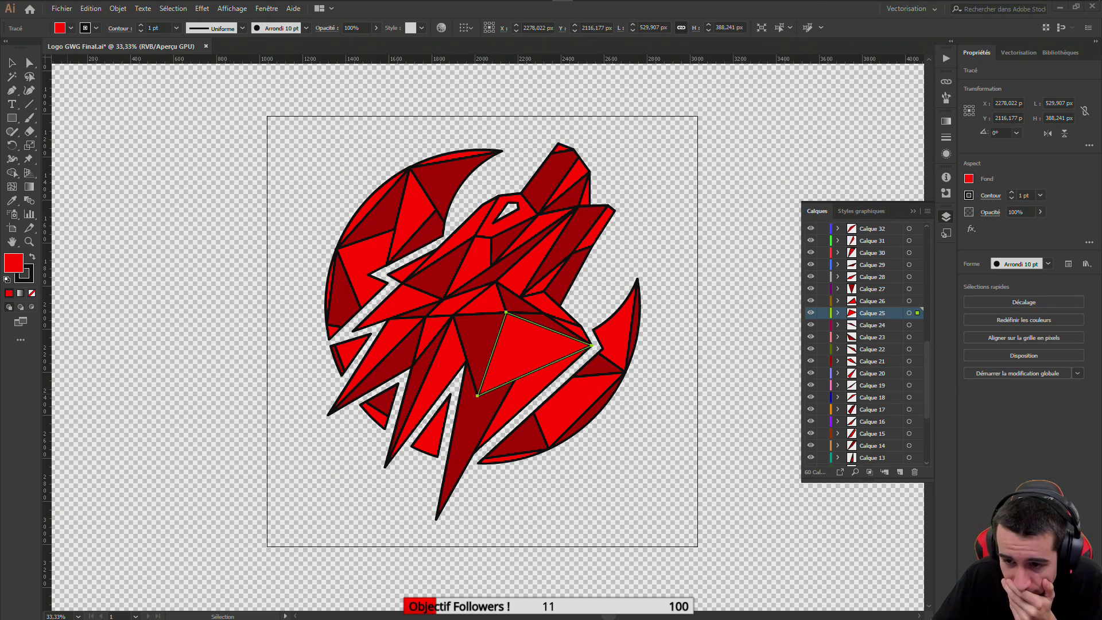
pyautogui.click(549, 311)
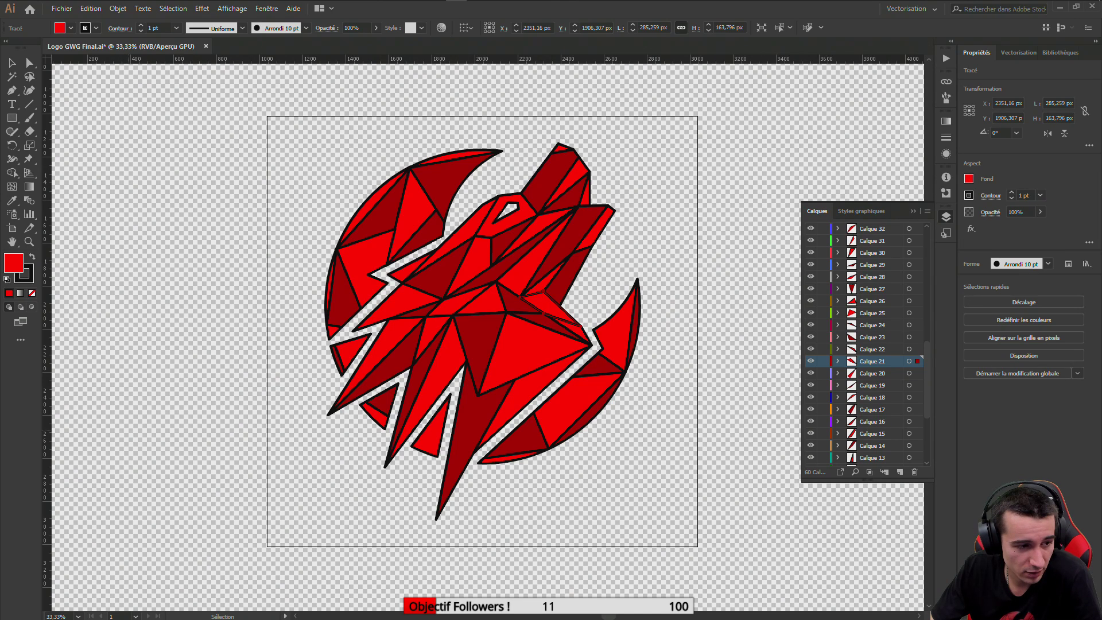
# Isolate the red rear fur facet and exit isolation, and select it and the dark and red facets behind the eye to identify their layers
pyautogui.doubleClick(401, 308)
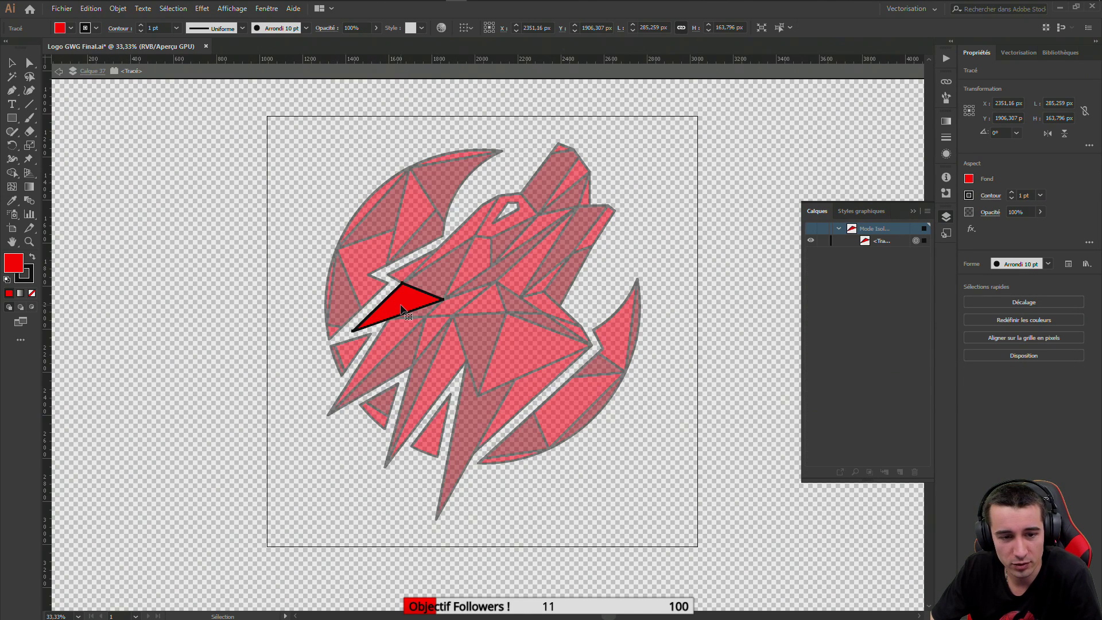
pyautogui.click(57, 72)
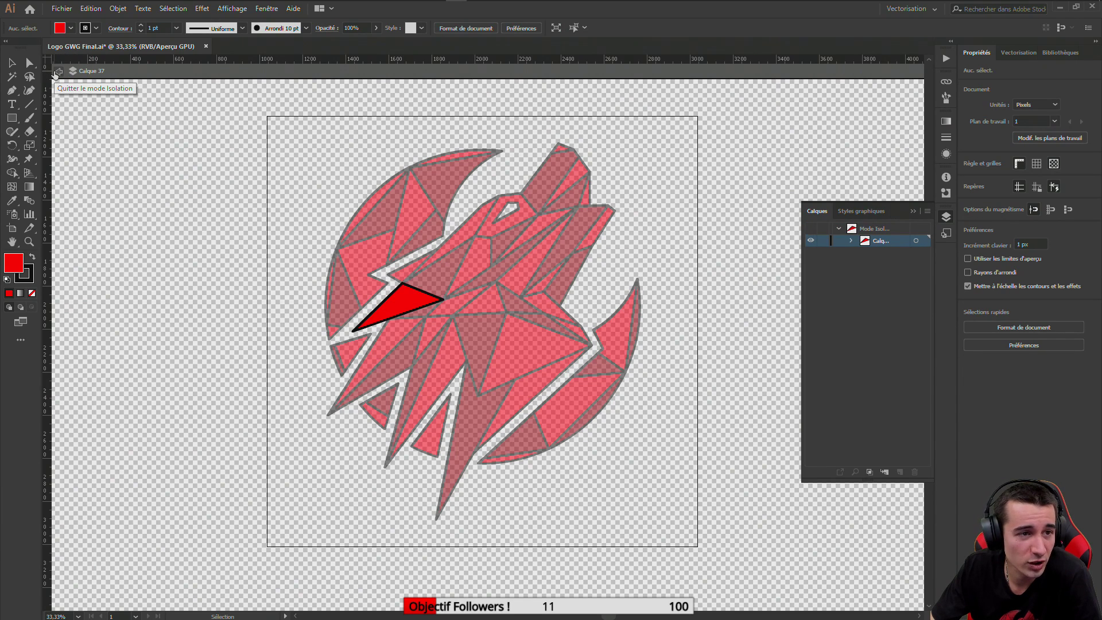
pyautogui.click(57, 72)
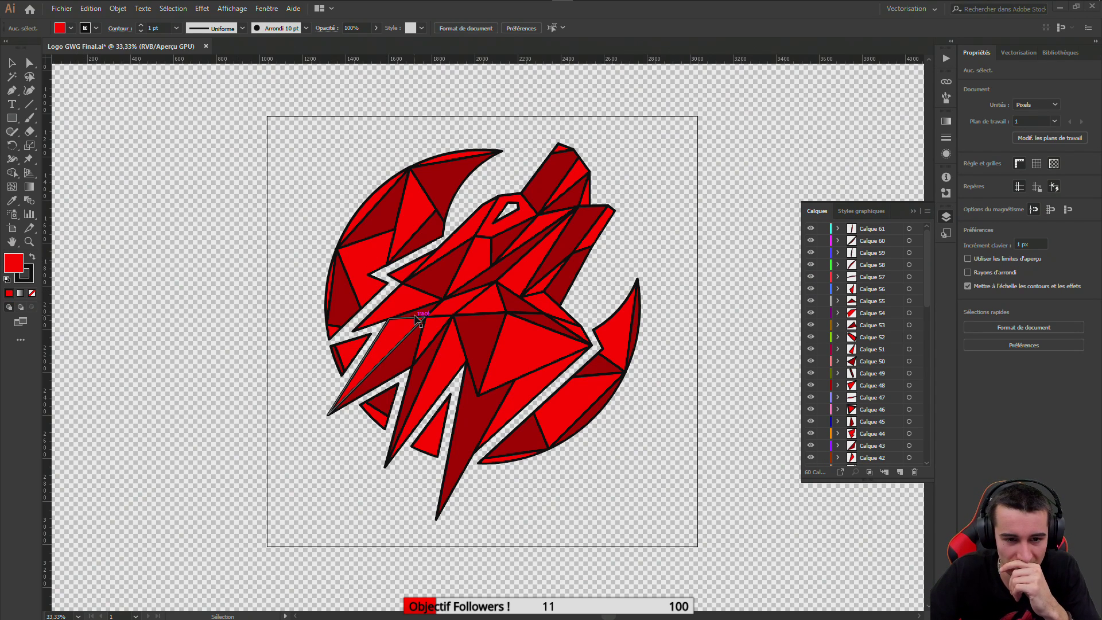
pyautogui.click(406, 300)
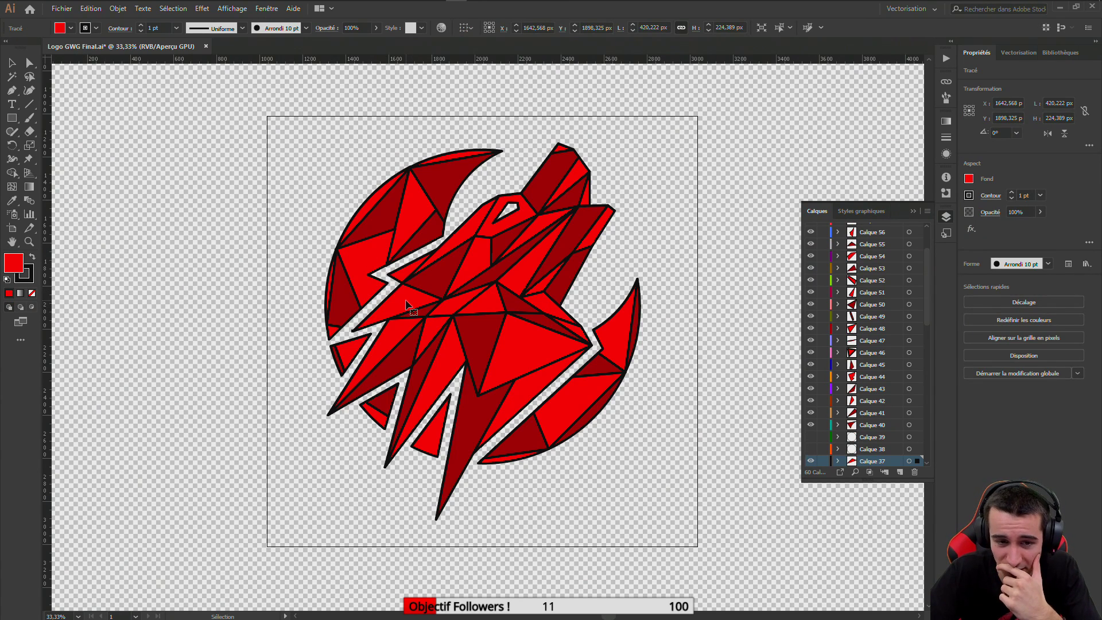
pyautogui.click(434, 299)
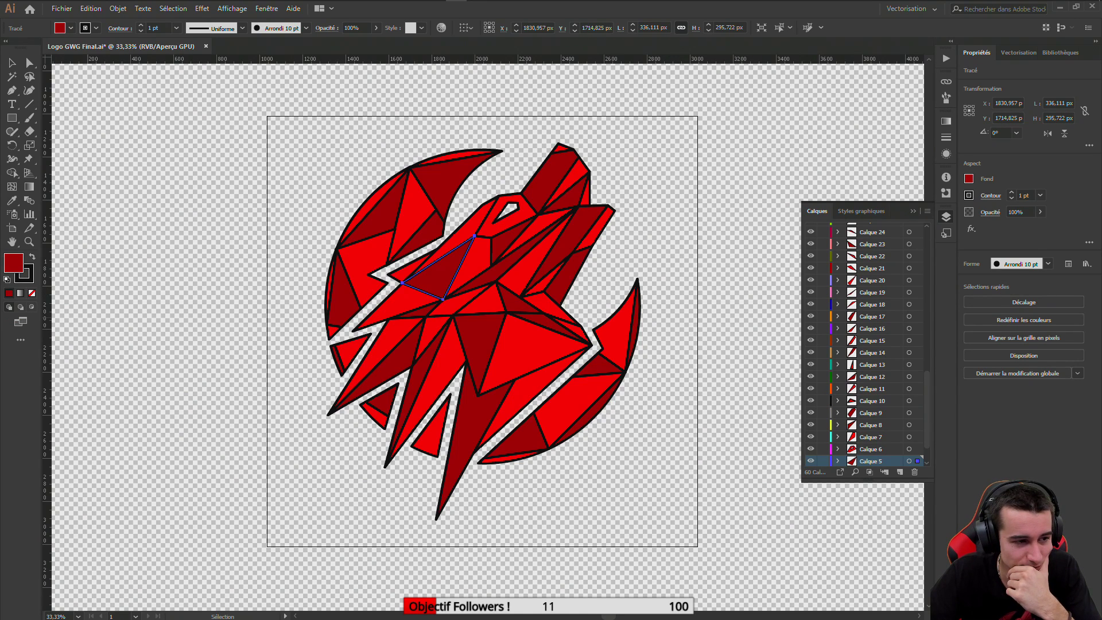
pyautogui.click(476, 253)
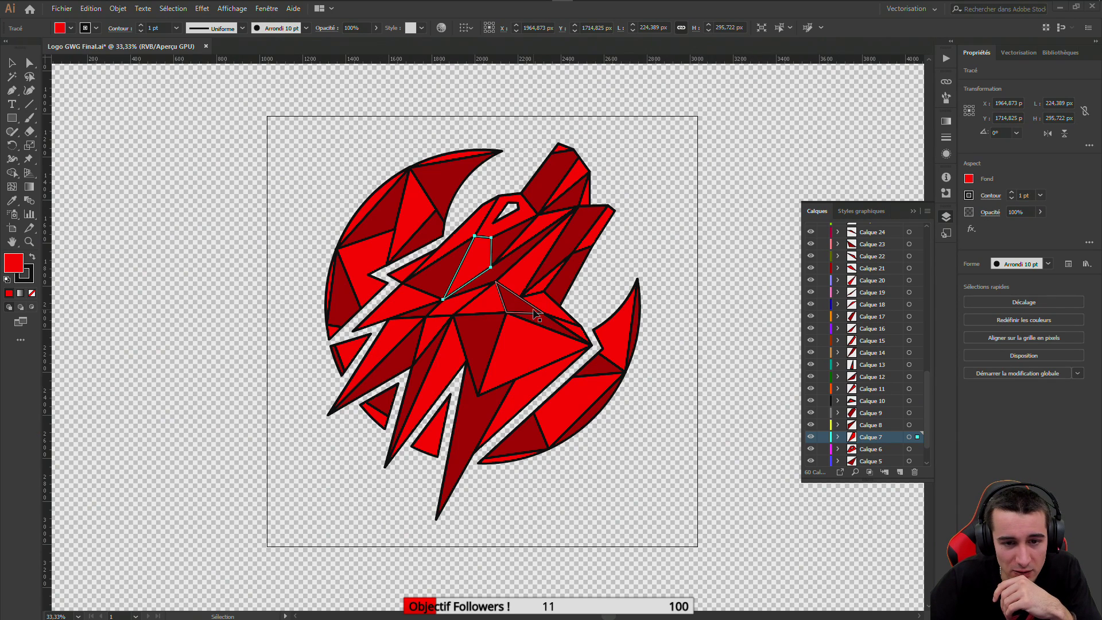
# Isolate the dark facet below the eye and exit isolation, and select the red facet beside it and the thin throat facets to inspect their layers
pyautogui.doubleClick(503, 246)
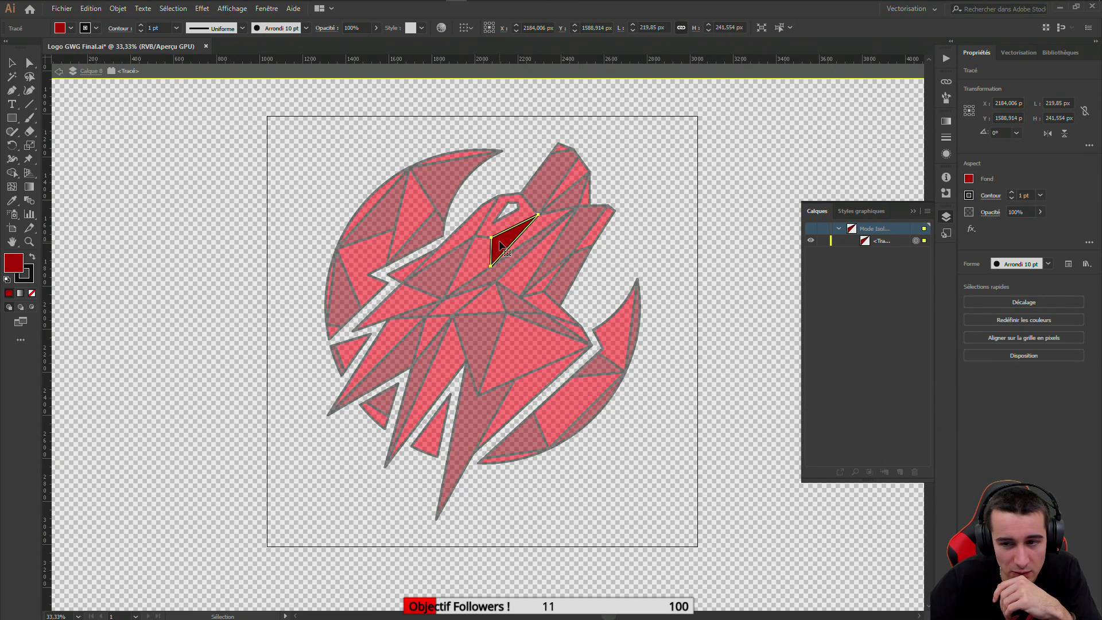
pyautogui.click(59, 72)
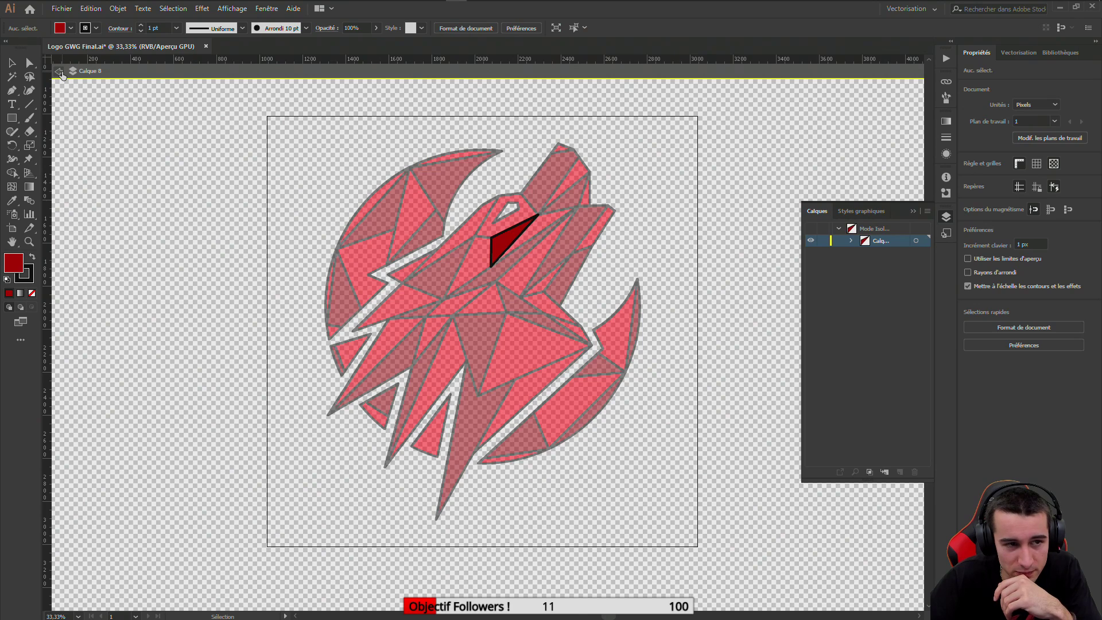
pyautogui.click(60, 73)
pyautogui.click(474, 235)
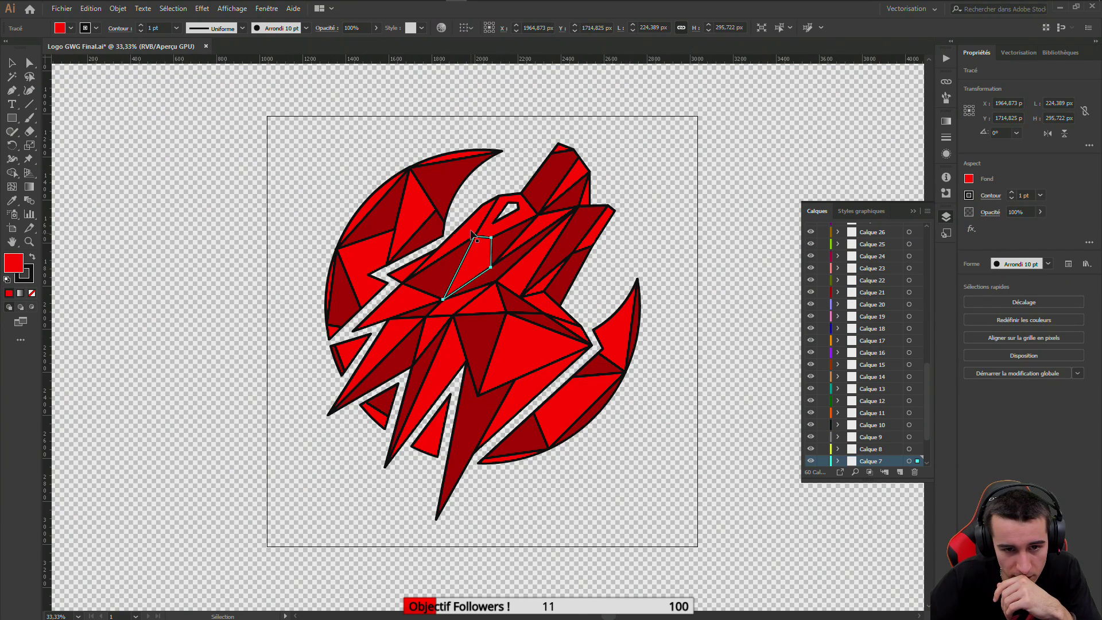
pyautogui.click(479, 258)
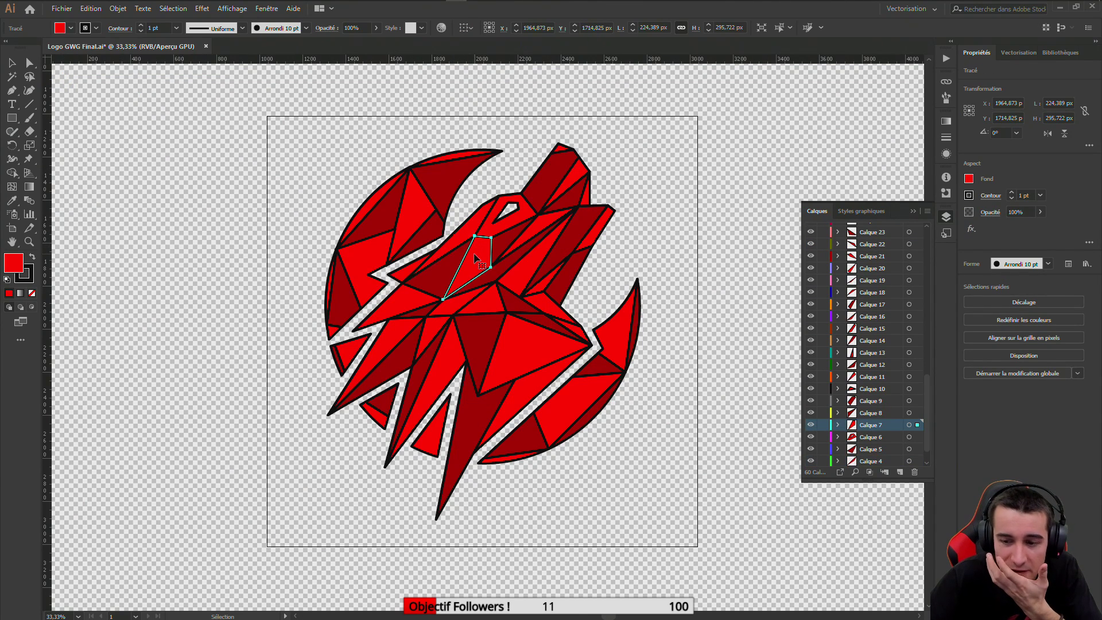
pyautogui.click(569, 331)
pyautogui.click(546, 313)
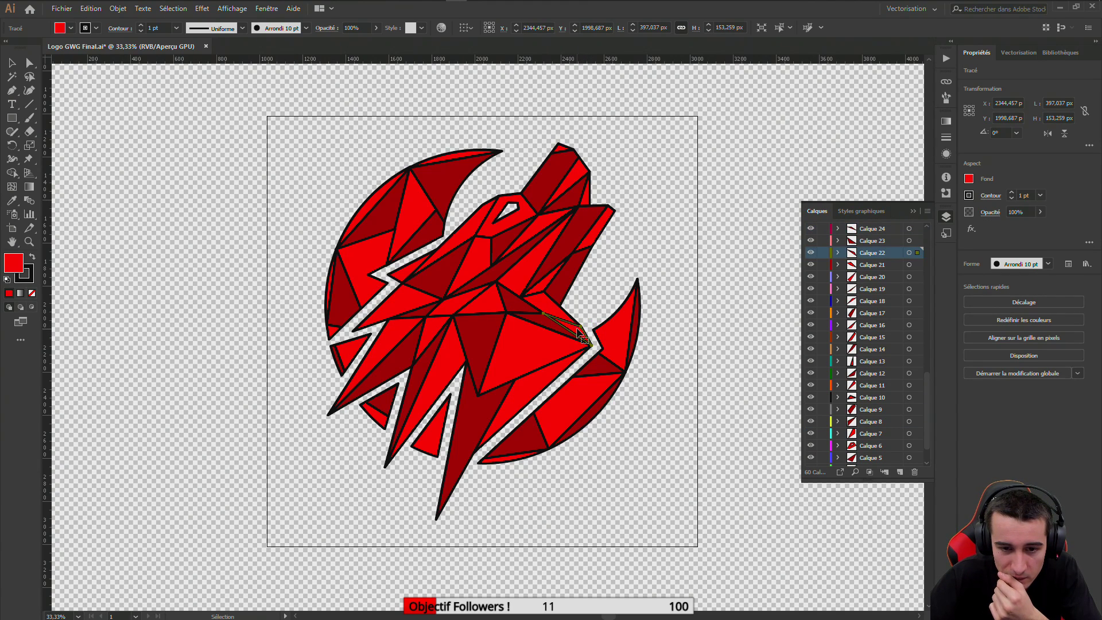
# Select the upper red throat facet and the red facet behind the eye, and isolate the dark facet beside it and exit isolation
pyautogui.click(547, 313)
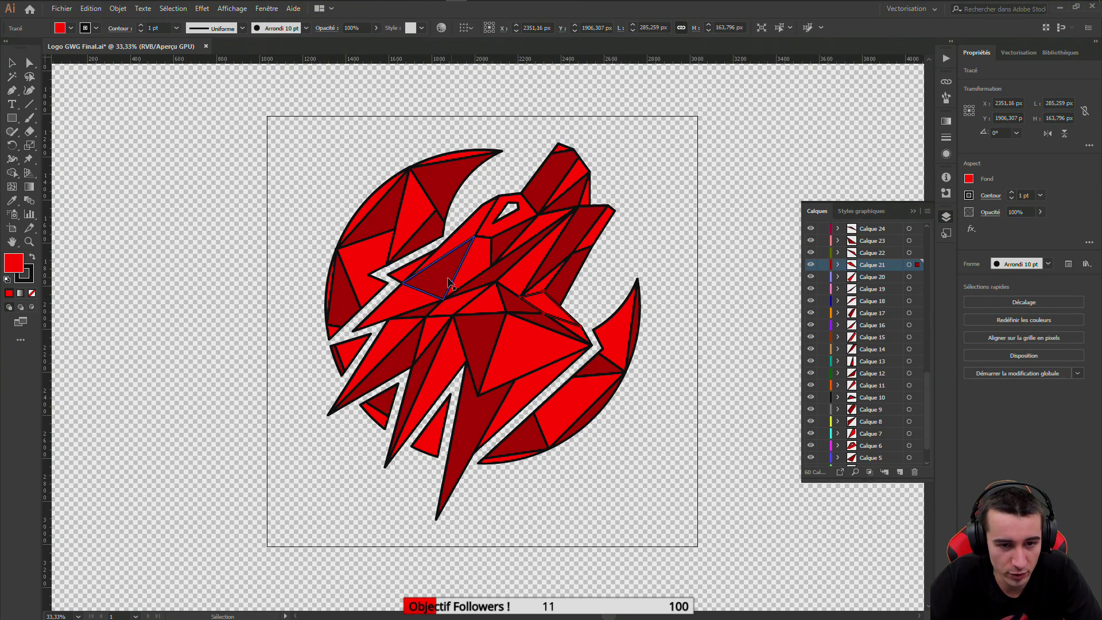
pyautogui.click(471, 275)
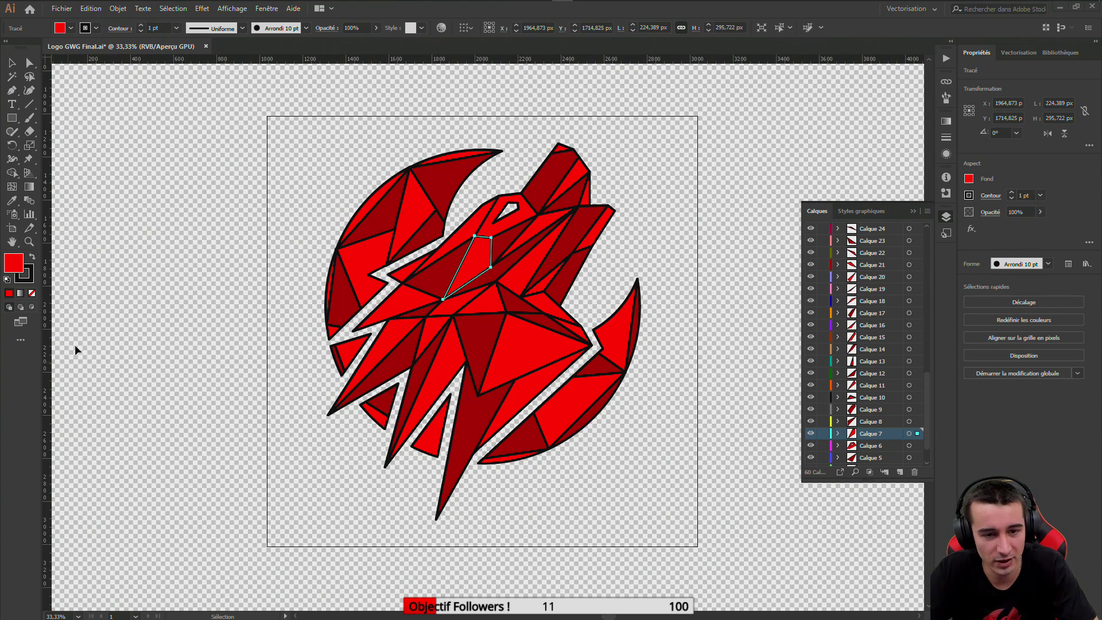
pyautogui.doubleClick(443, 280)
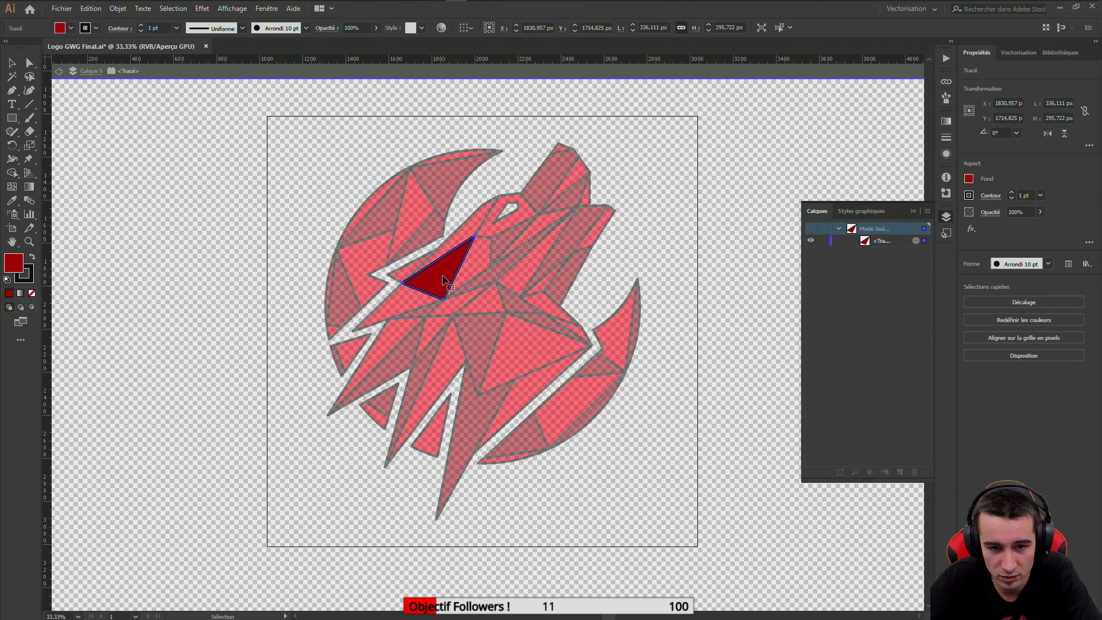
pyautogui.click(59, 72)
pyautogui.click(59, 71)
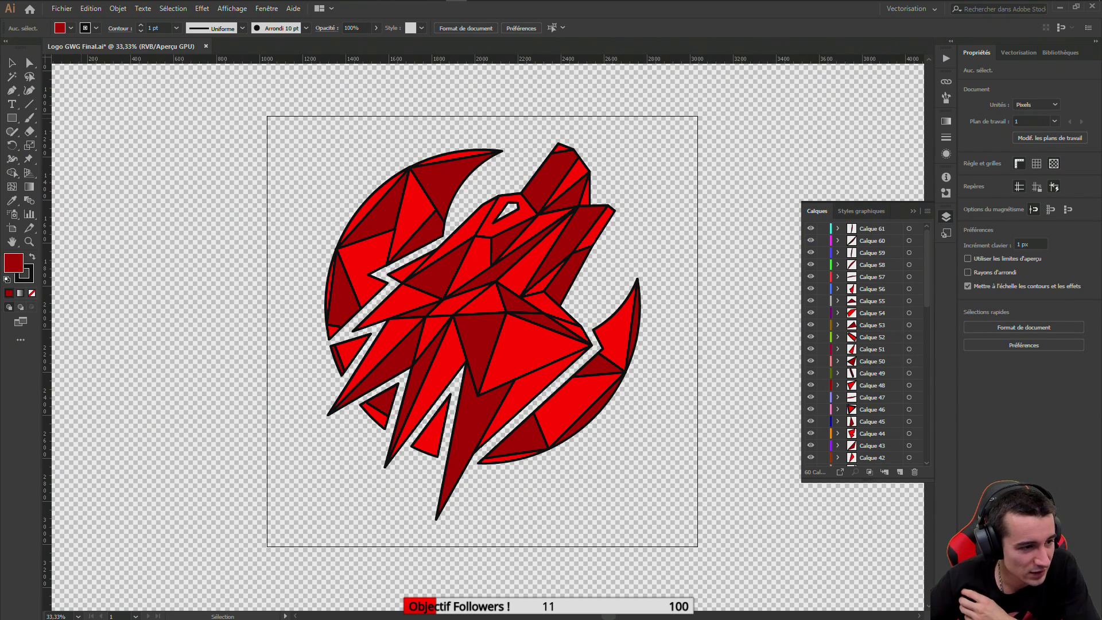
# Select the red rear fur facet, the narrow inner-jaw facet, the red throat facets and the dark lower-jaw facet to identify their layers
pyautogui.click(405, 303)
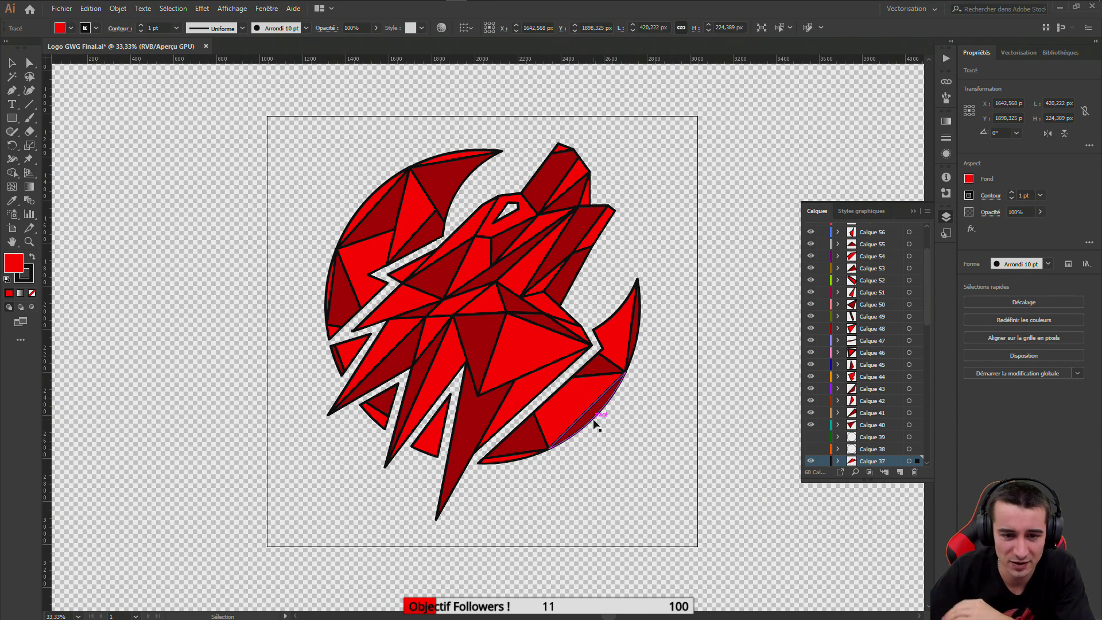
pyautogui.click(547, 283)
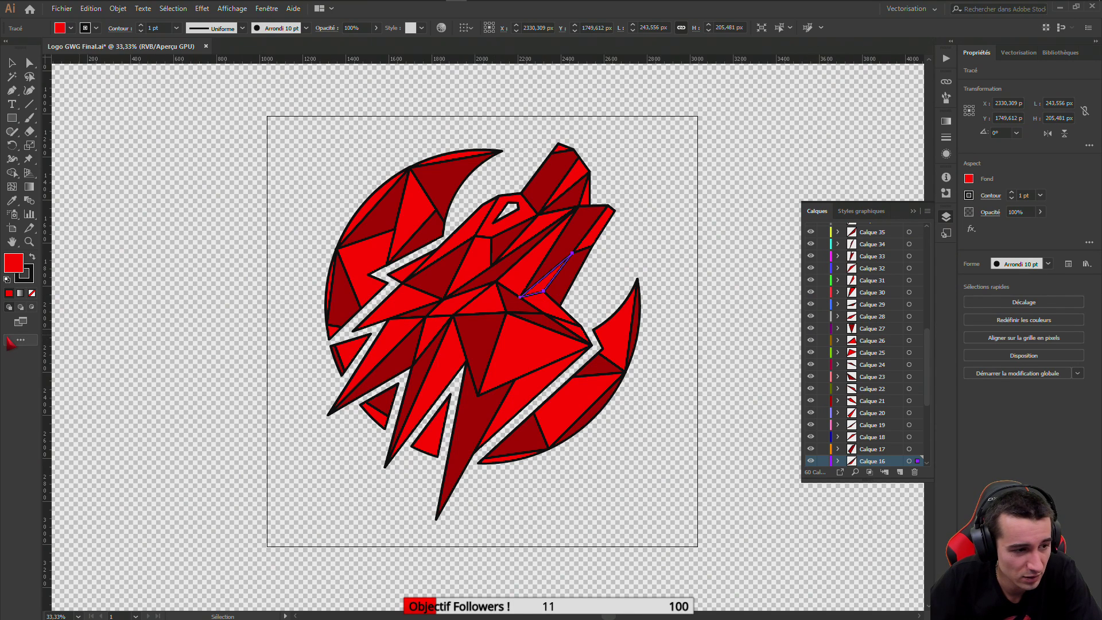
pyautogui.click(552, 314)
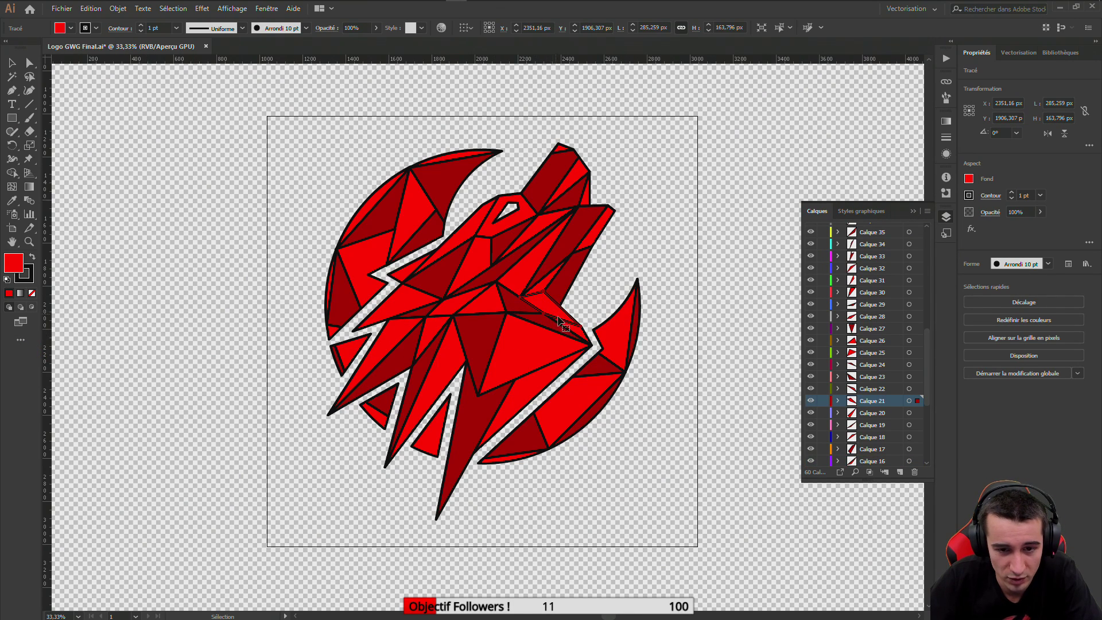
pyautogui.click(568, 324)
pyautogui.click(576, 330)
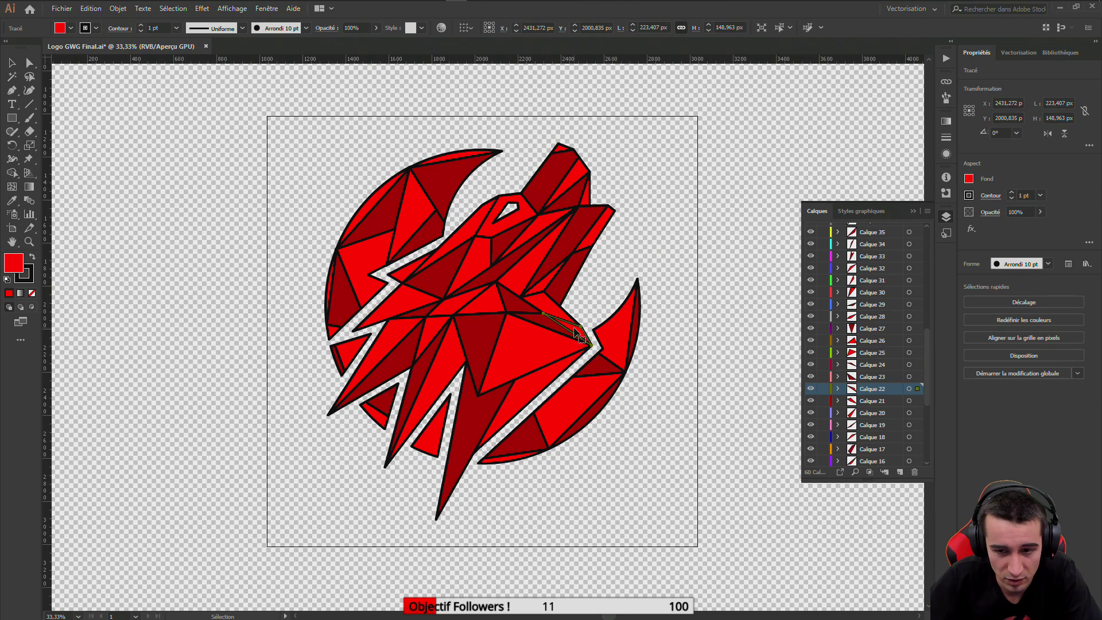
pyautogui.click(570, 278)
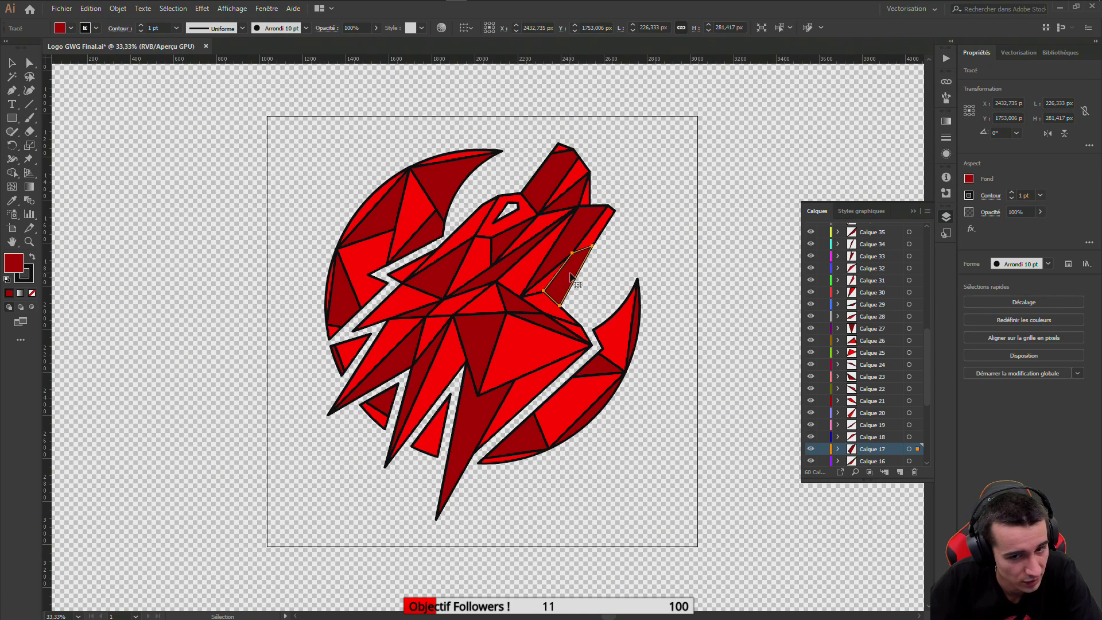
# Select the red strip along the neck's lower edge and the large red and thin dark facets of the lower crescent to check their layers
pyautogui.click(533, 397)
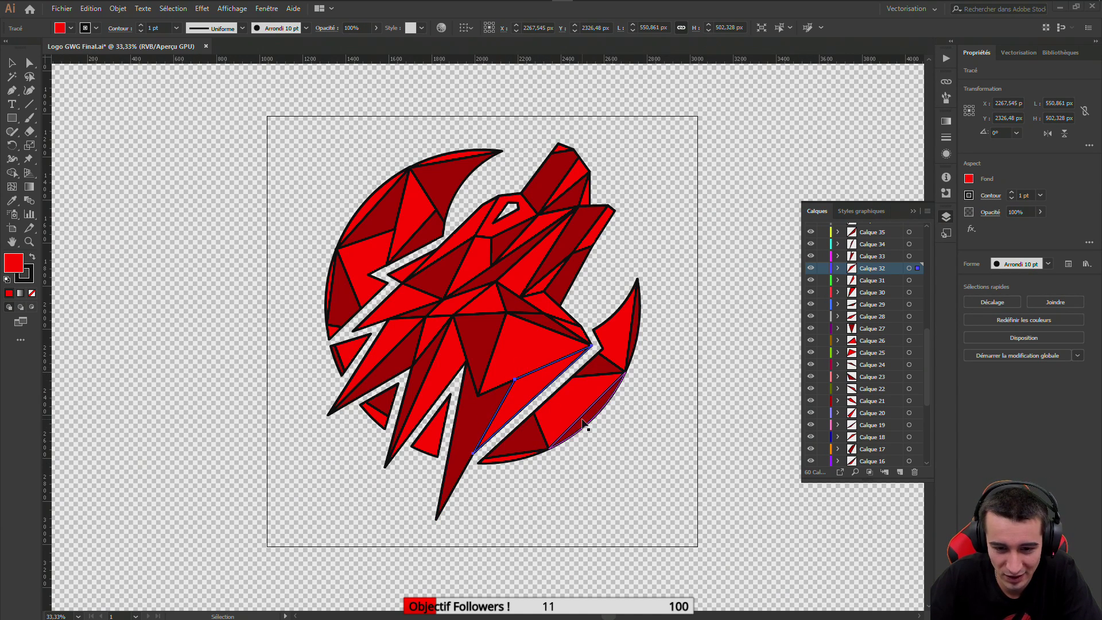
pyautogui.click(559, 419)
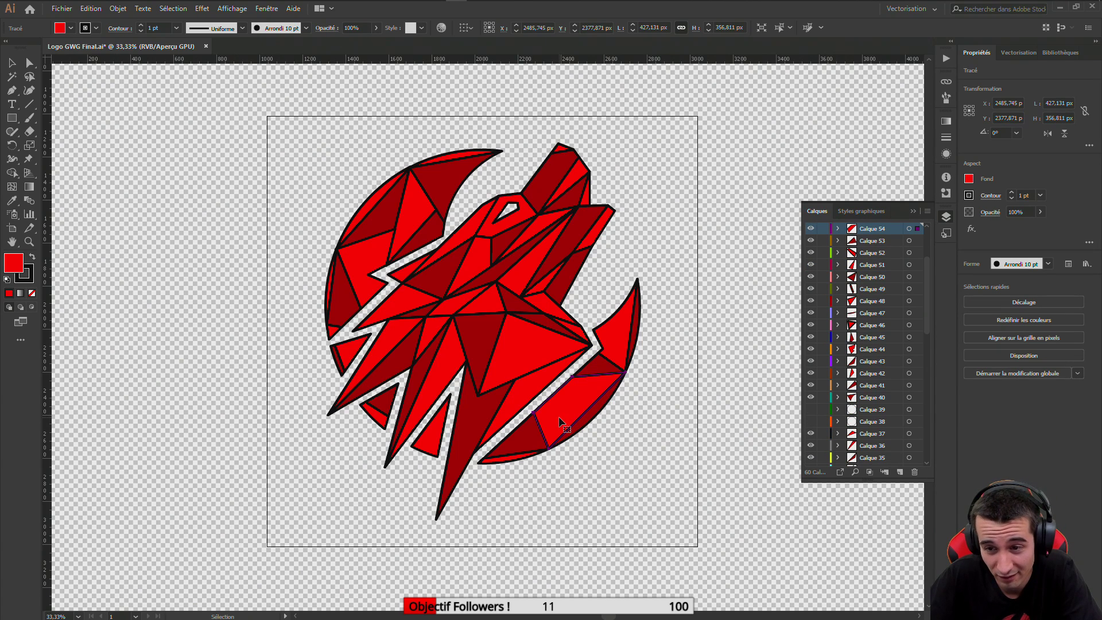
pyautogui.click(582, 426)
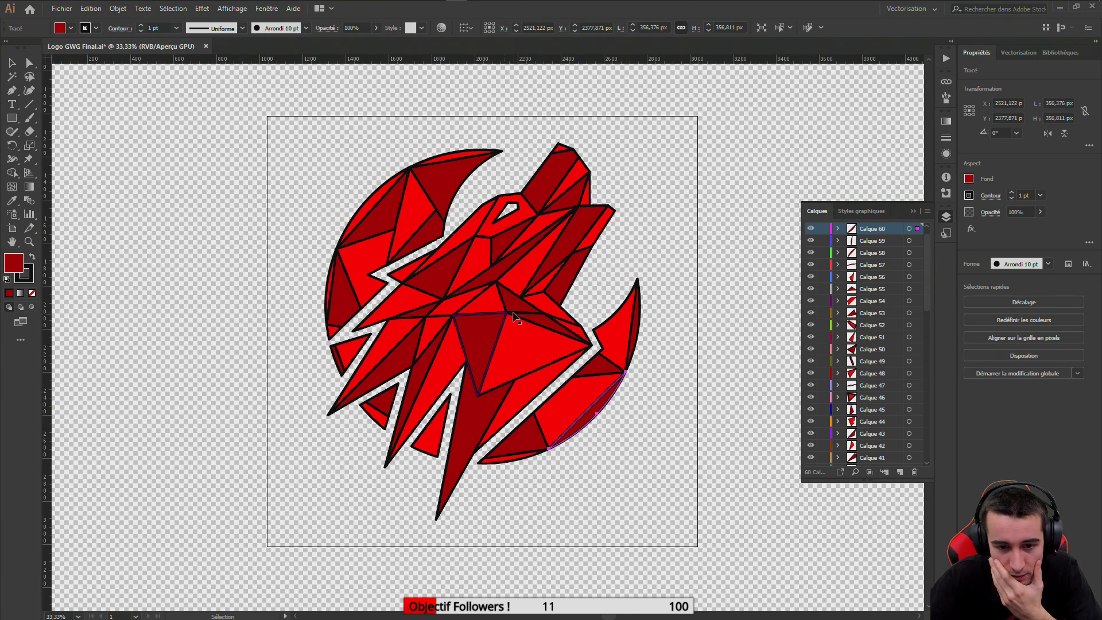
# Select the thin dark throat facet, the long dark and red cheek facets, the red muzzle strip and the inner jaw to compare their layers
pyautogui.click(541, 326)
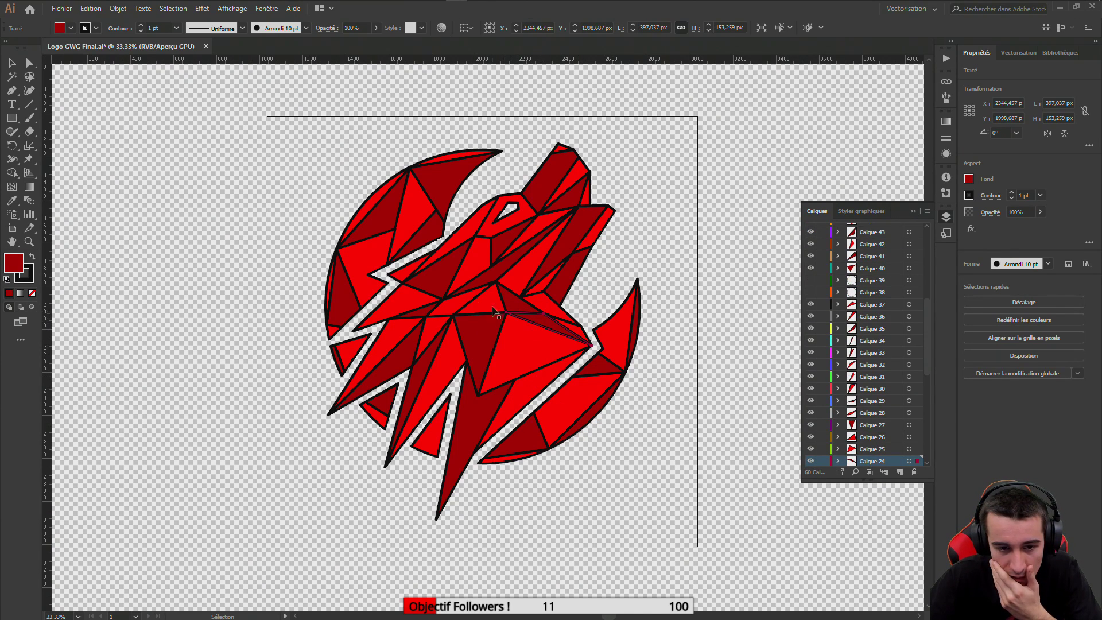
pyautogui.click(501, 284)
pyautogui.click(501, 283)
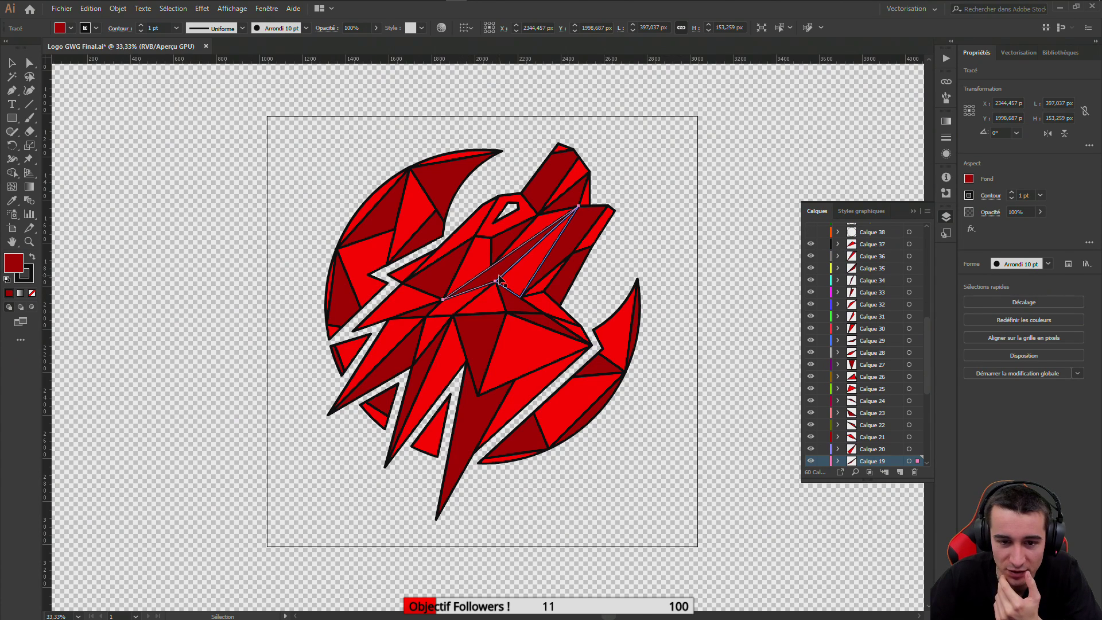
pyautogui.click(521, 293)
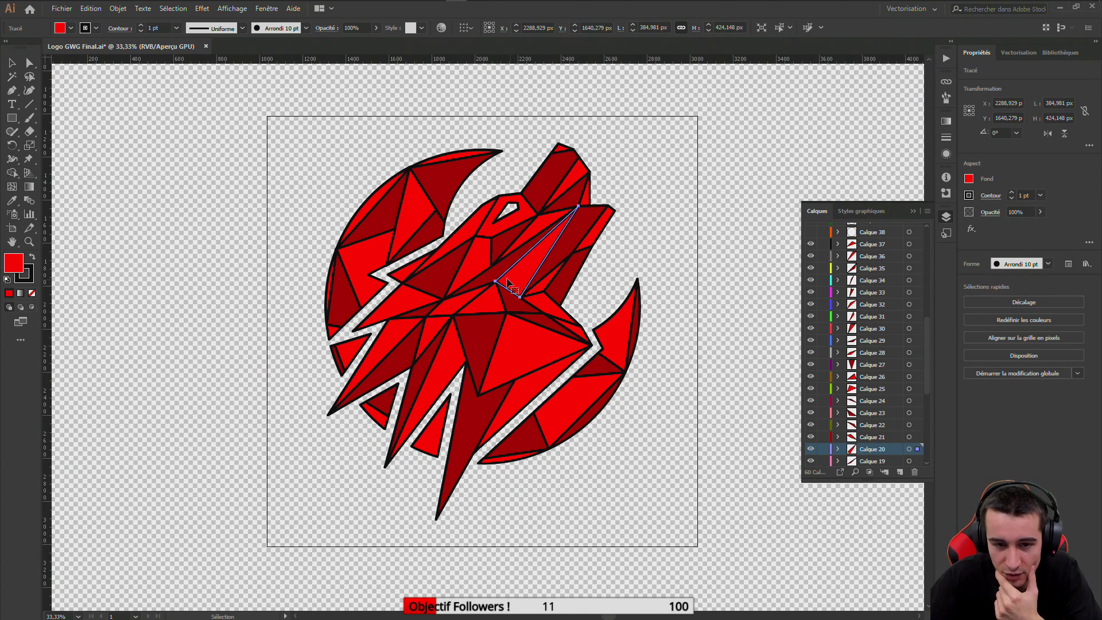
pyautogui.click(493, 278)
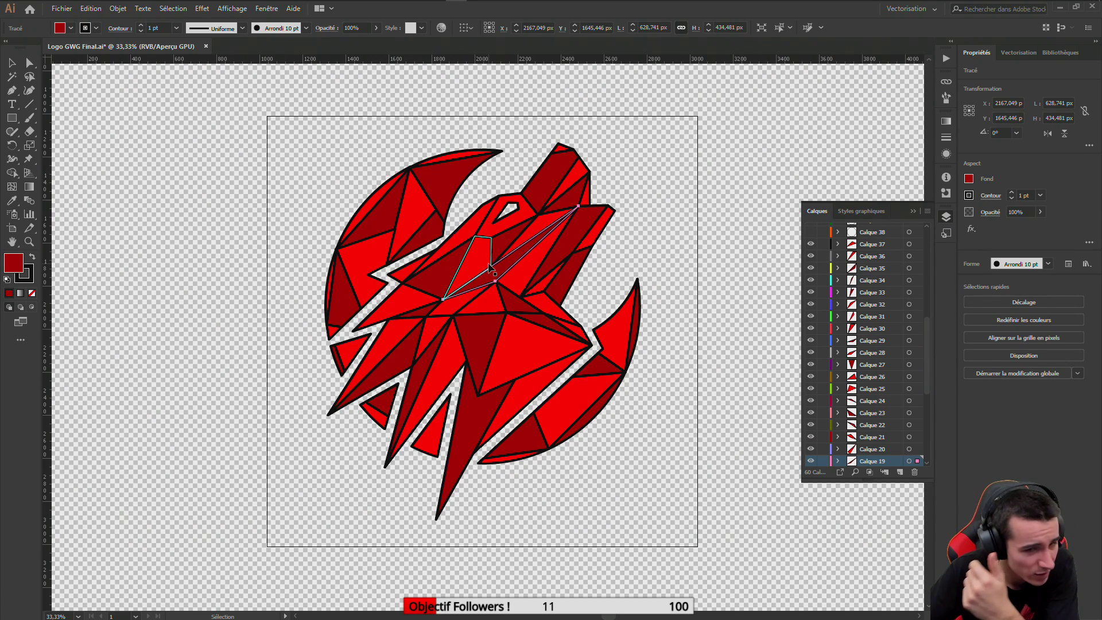
pyautogui.click(533, 232)
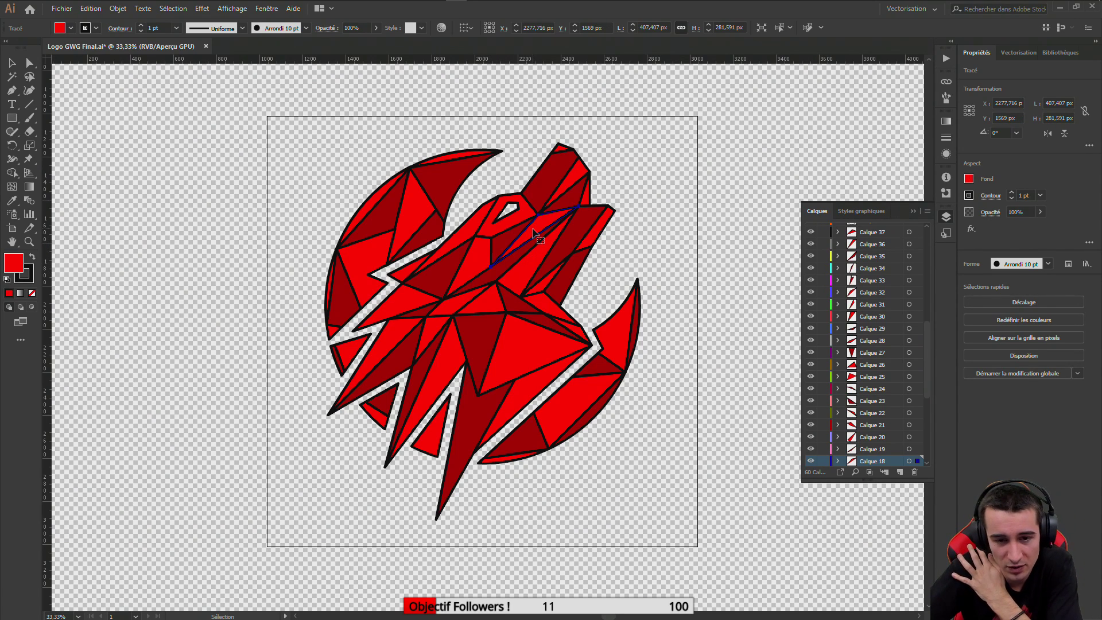
pyautogui.click(524, 297)
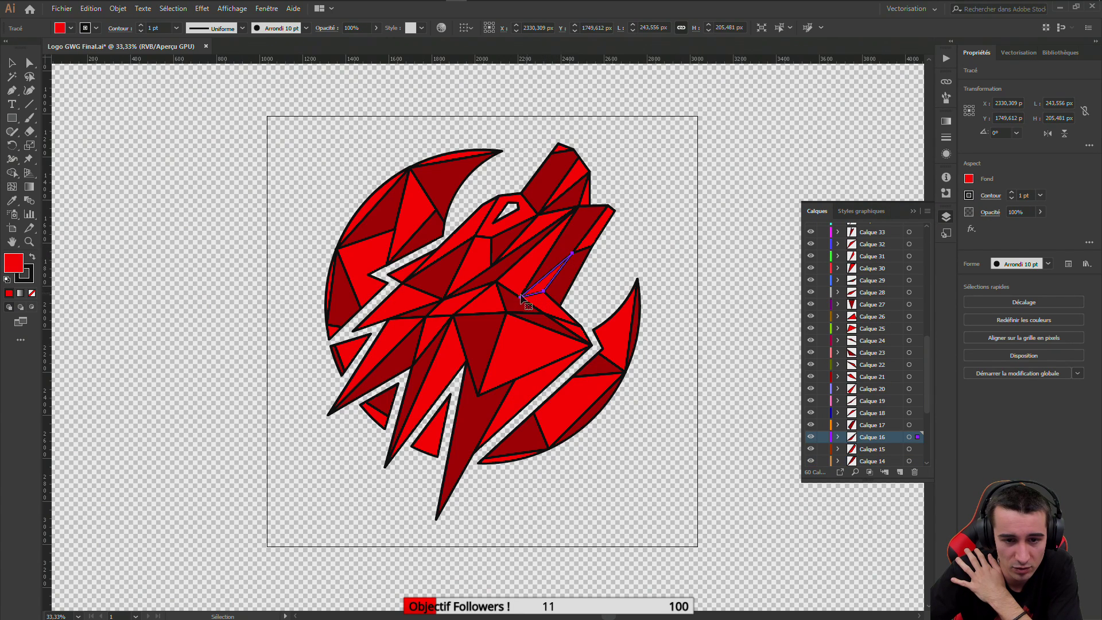
# Select the facets from the dark one below the eye back through the brow to the small red rear tip to identify their layers
pyautogui.click(509, 243)
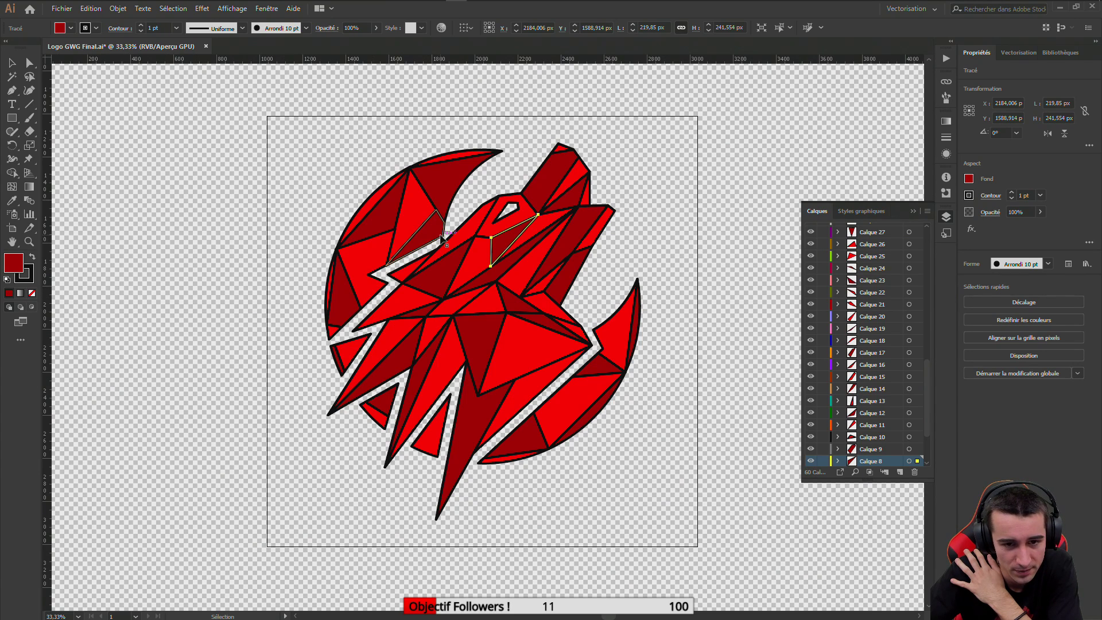
pyautogui.click(471, 261)
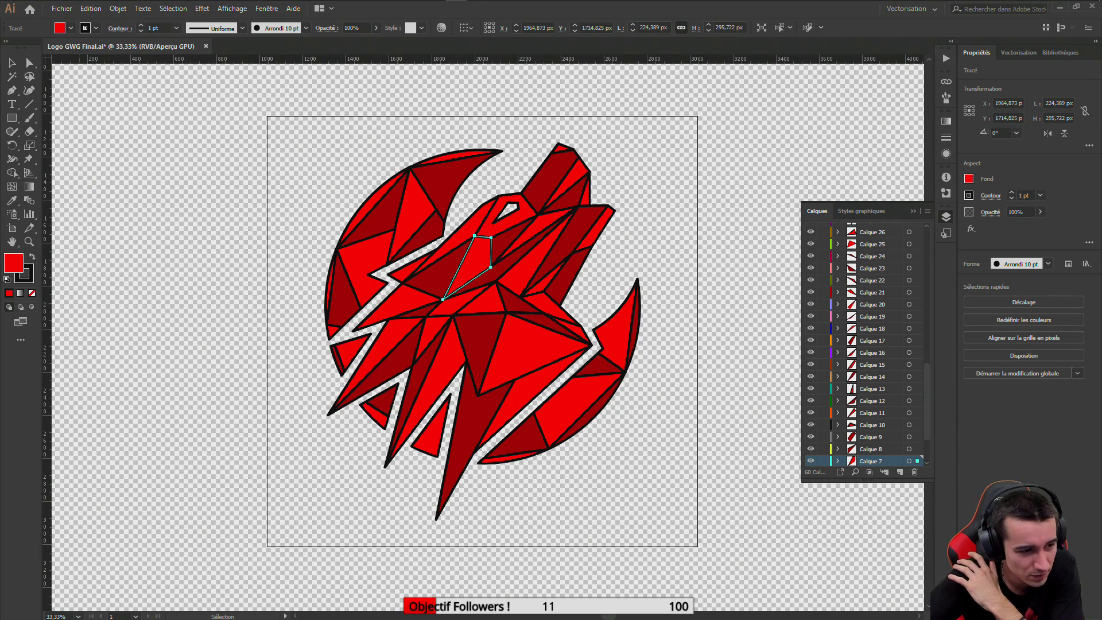
pyautogui.click(469, 229)
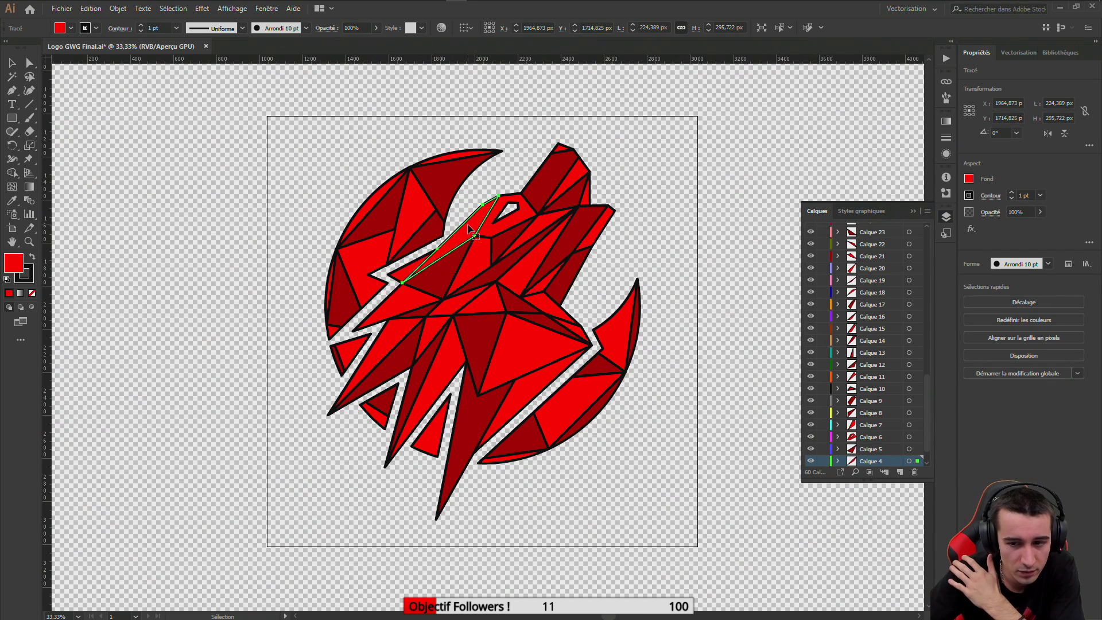
pyautogui.click(453, 267)
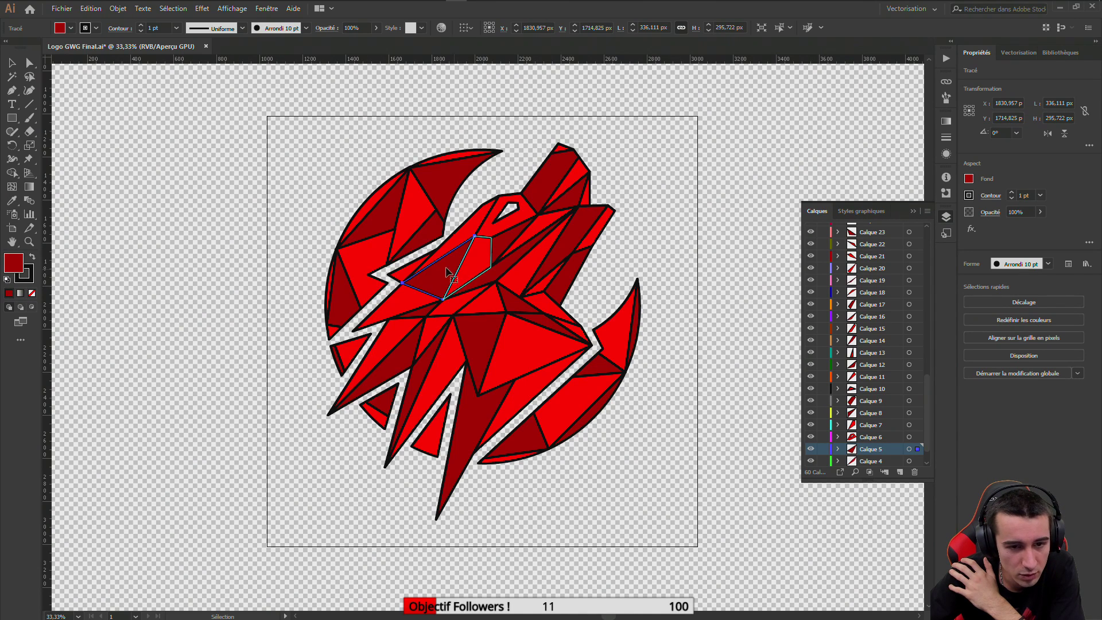
pyautogui.click(406, 277)
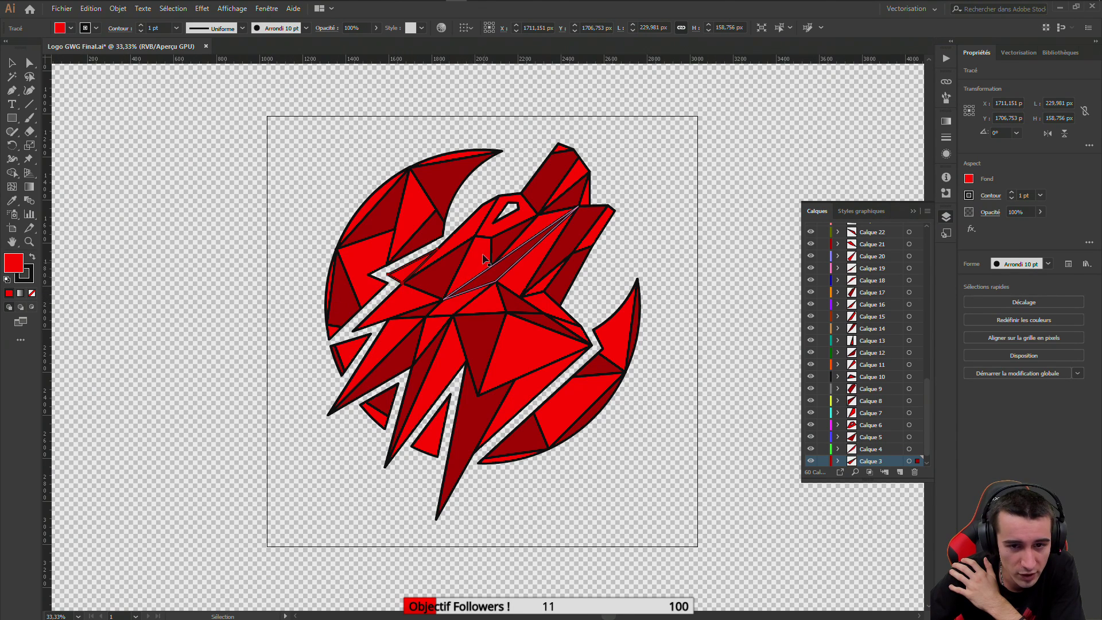
# Inspect the layers of the long red muzzle strip and the dark upper-muzzle facet that meet at the mouth corner
pyautogui.click(550, 226)
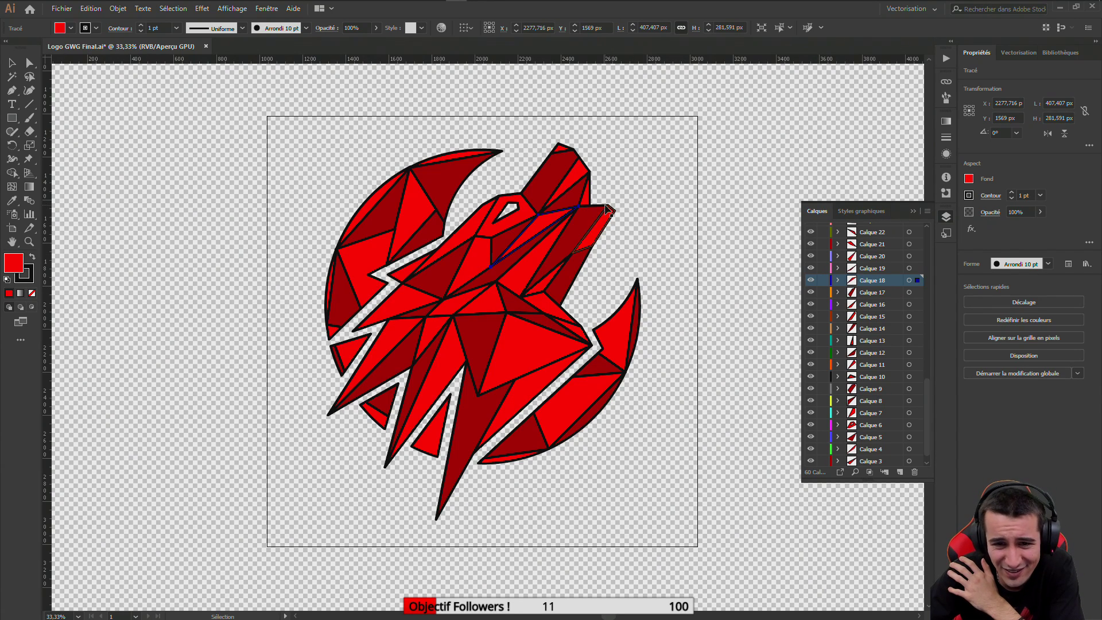
pyautogui.click(575, 205)
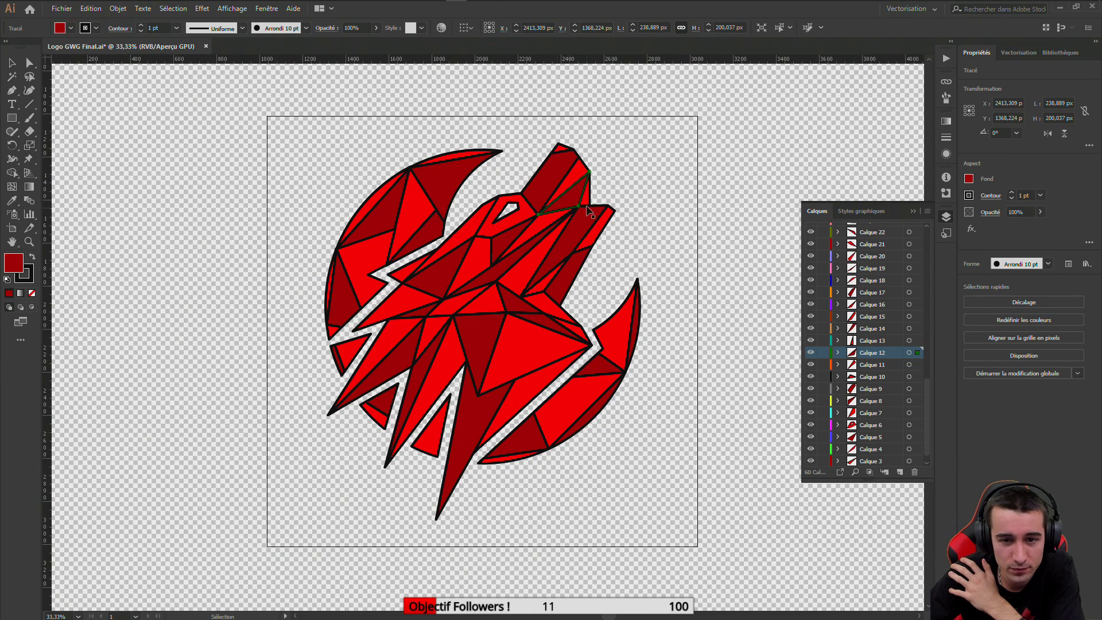
pyautogui.click(571, 178)
pyautogui.click(574, 208)
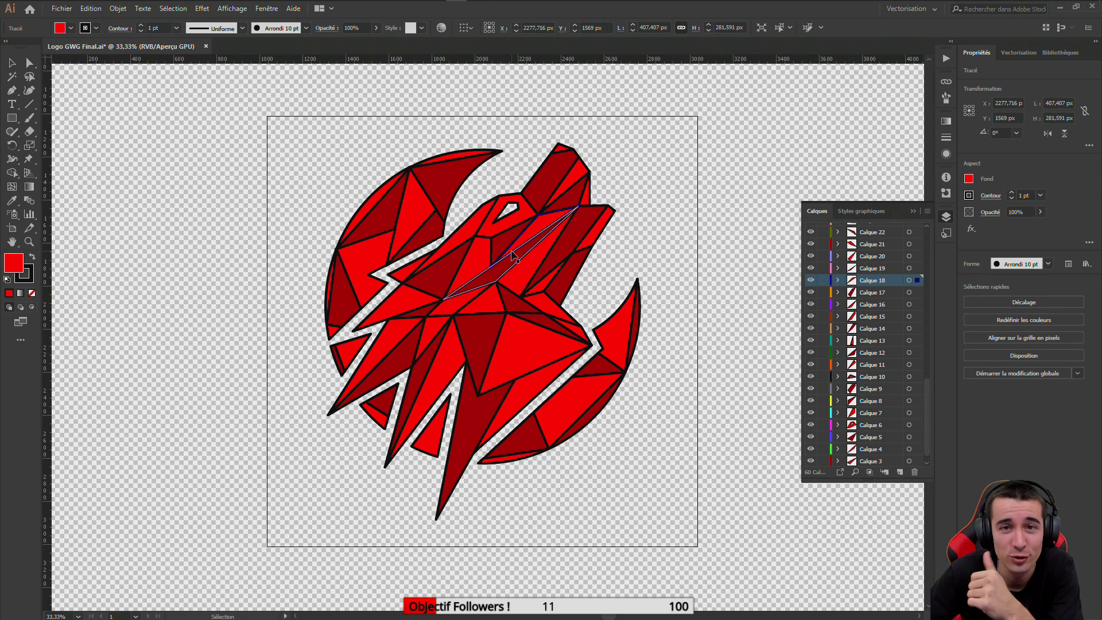
# Select the red facet above the neck, the dark sliver behind it and the dark throat facets to review their layer order
pyautogui.click(467, 303)
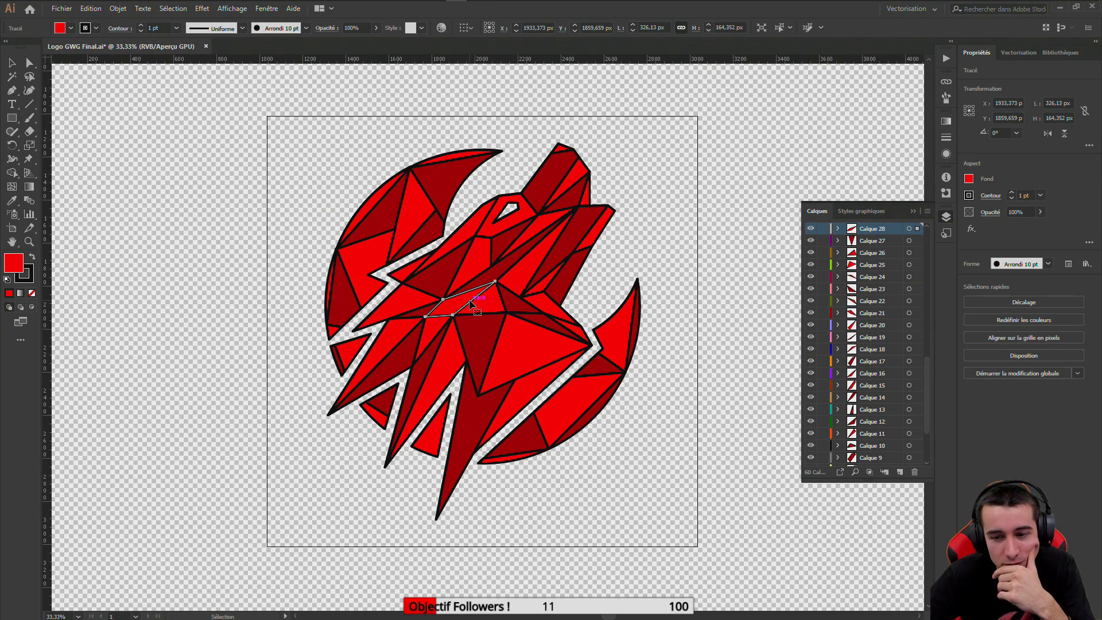
pyautogui.click(421, 317)
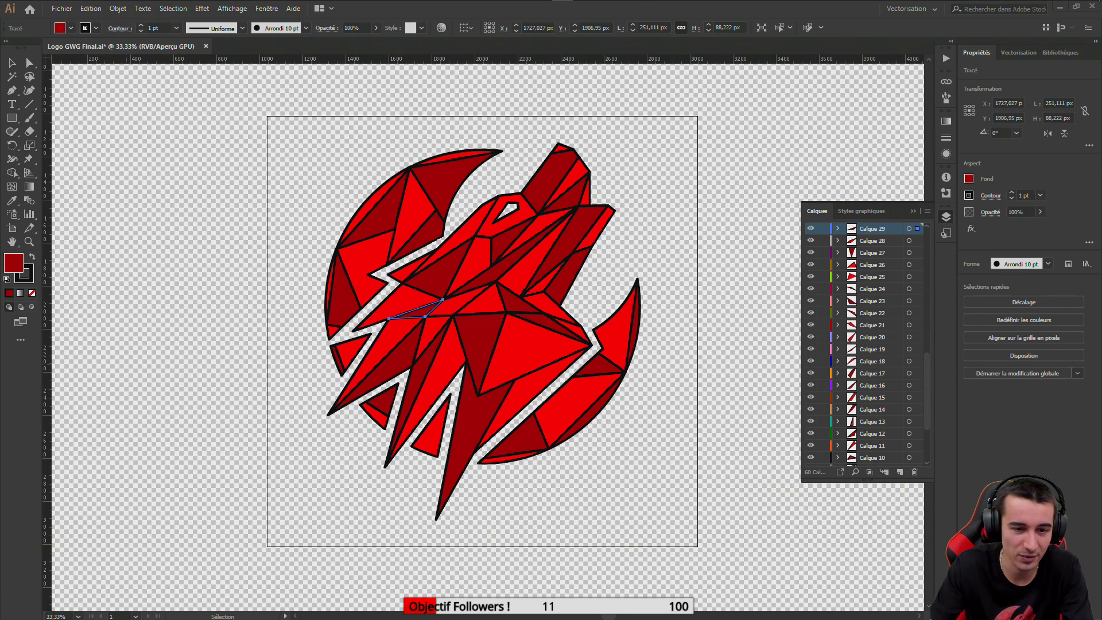
pyautogui.click(539, 326)
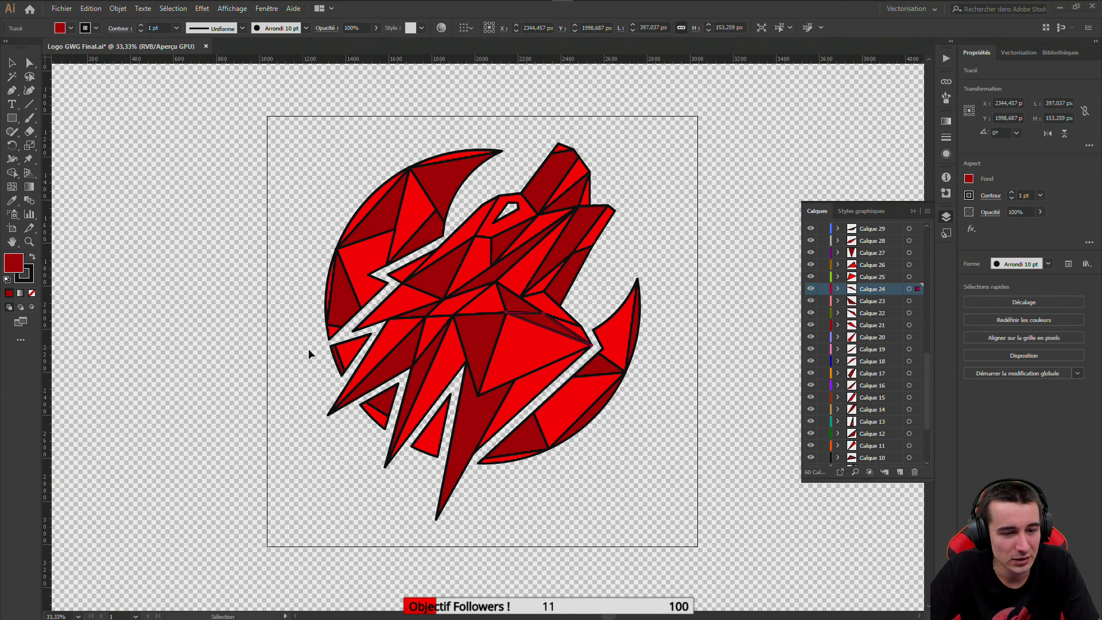
pyautogui.click(513, 303)
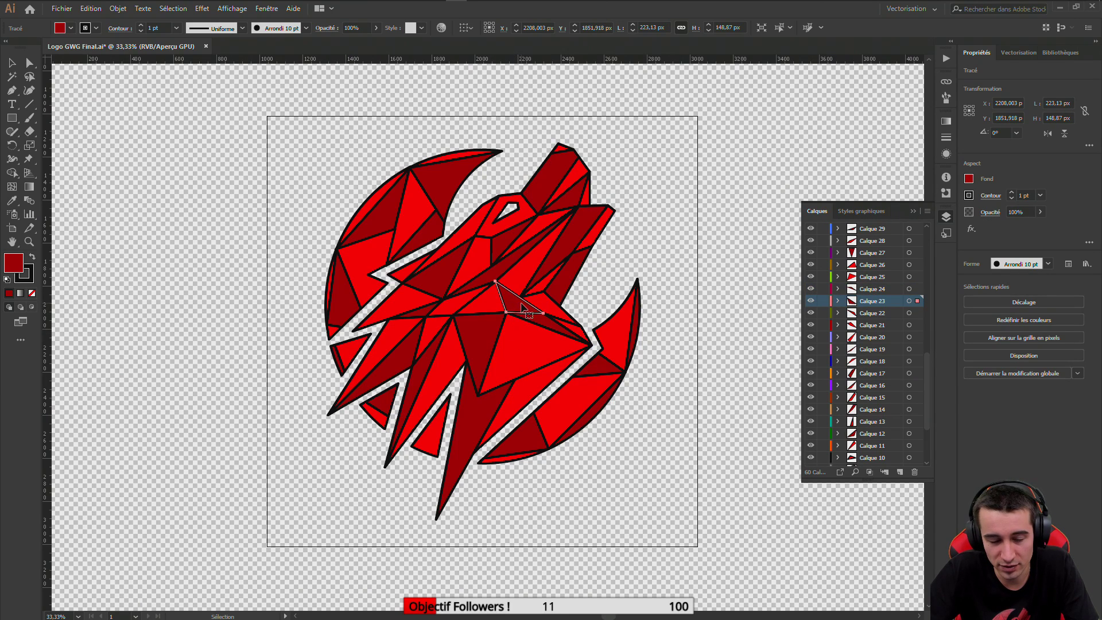
pyautogui.click(450, 314)
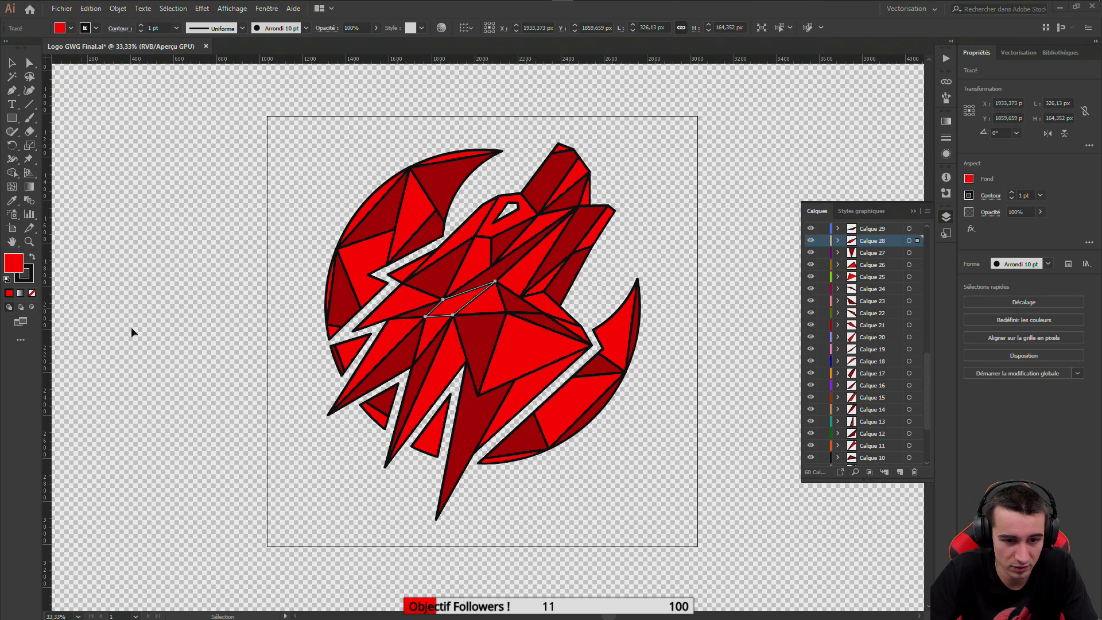
# Compare the layers of the red facet above the neck and the small red fur triangle directly beneath it
pyautogui.click(440, 326)
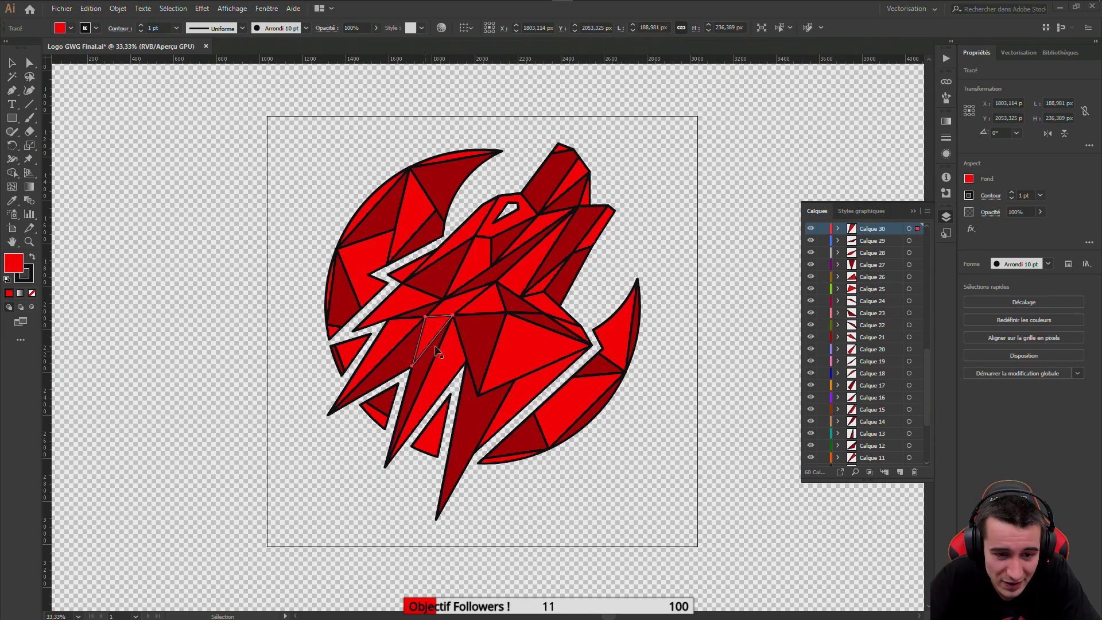
pyautogui.click(446, 311)
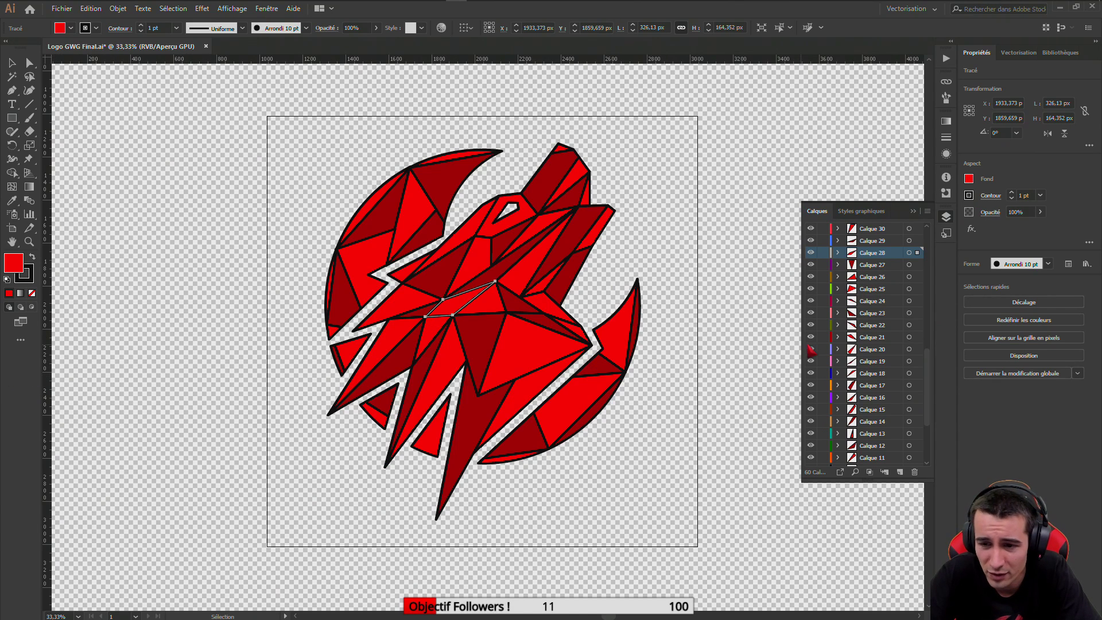
pyautogui.click(813, 241)
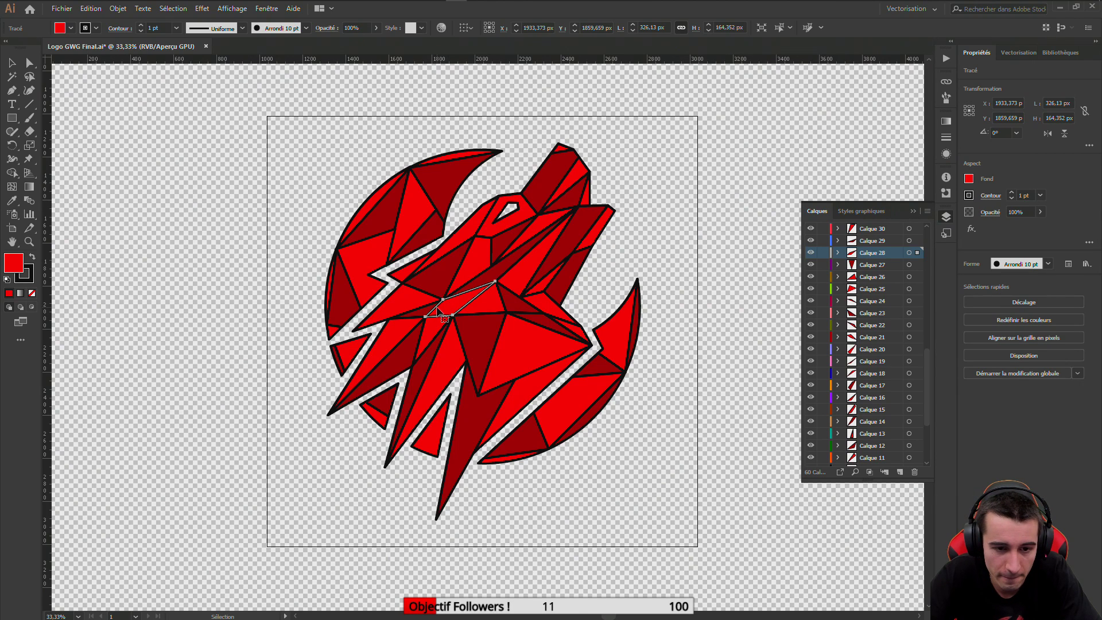
pyautogui.click(428, 330)
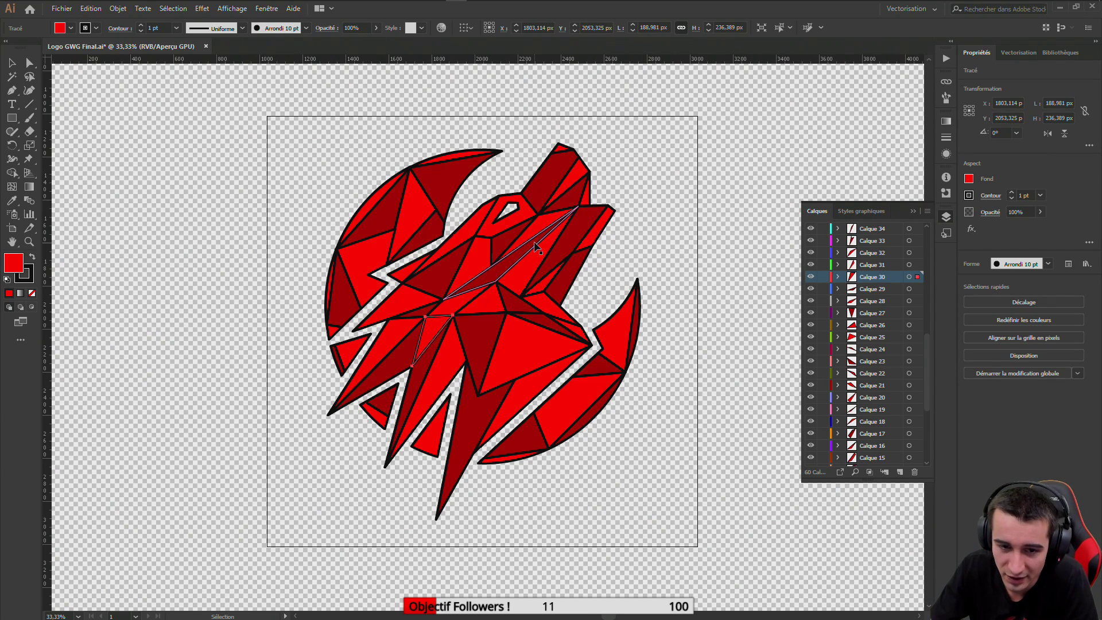
# Inspect the layers of the large red neck facet, the dark sliver along its upper edge and the red triangle above
pyautogui.click(542, 329)
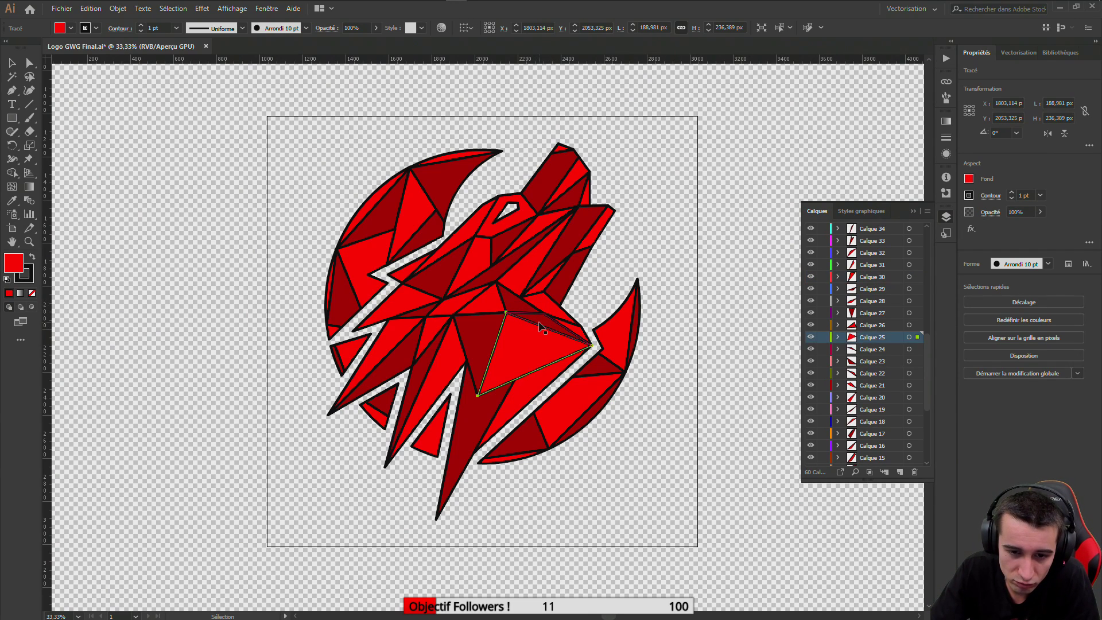
pyautogui.click(544, 324)
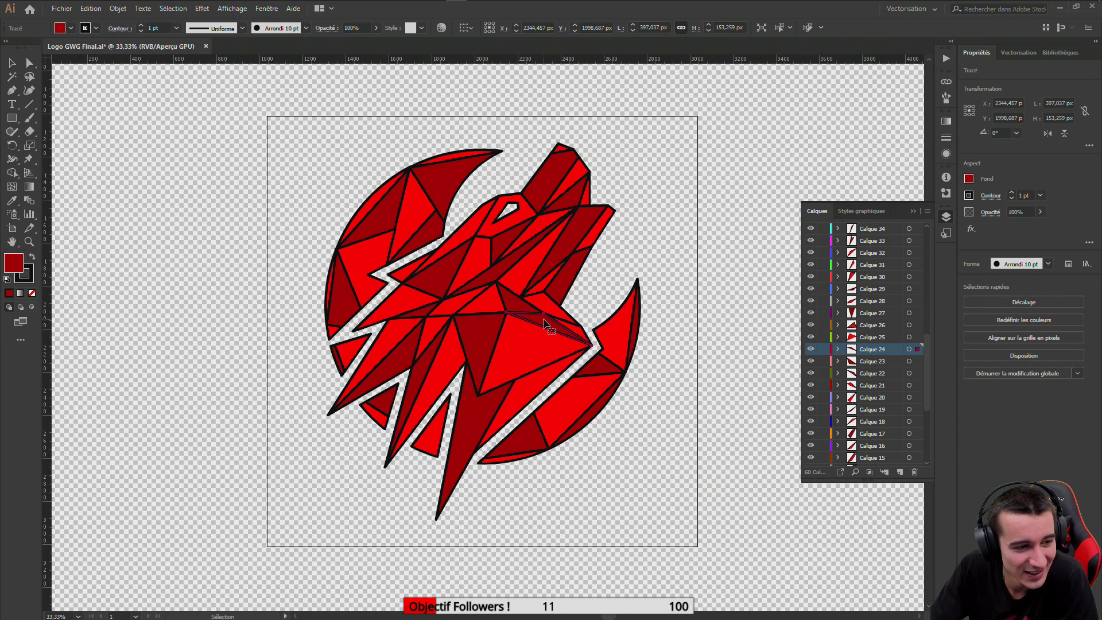
pyautogui.click(499, 304)
pyautogui.click(499, 304)
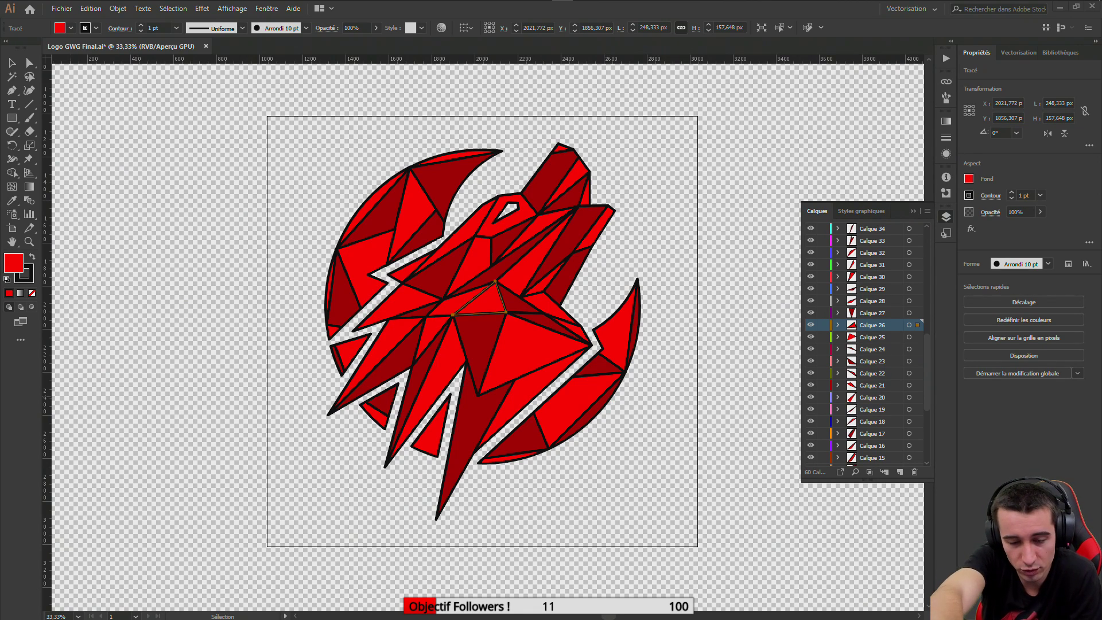
# Check the layers of the lower crescent's large red facet and dark rim, plus the dark triangle and narrow red facet above the neck
pyautogui.click(561, 418)
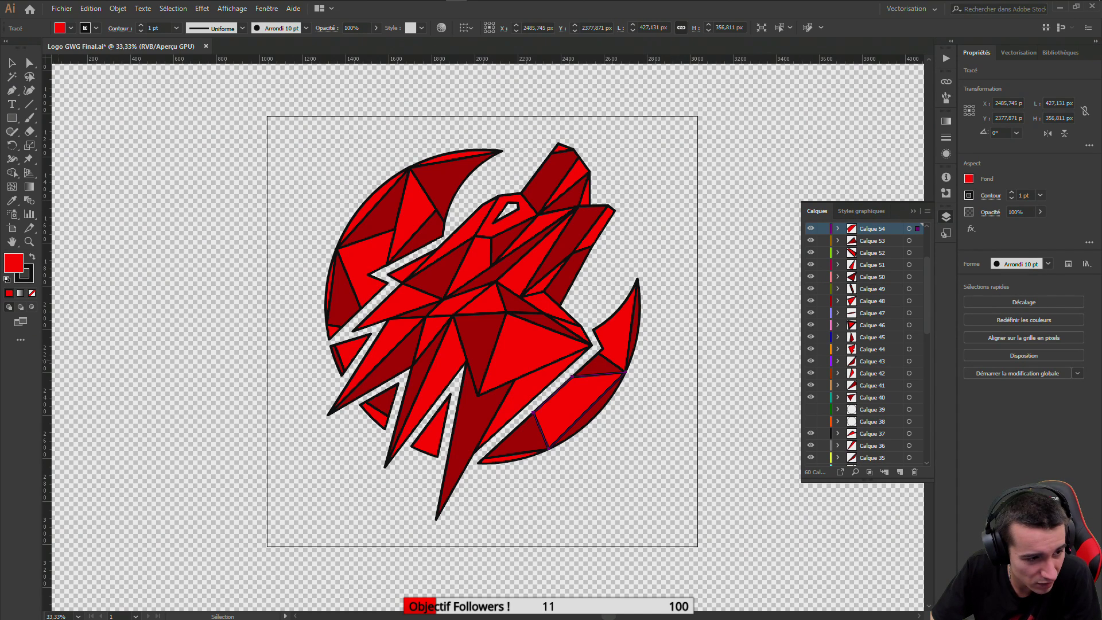
pyautogui.click(595, 412)
pyautogui.click(595, 415)
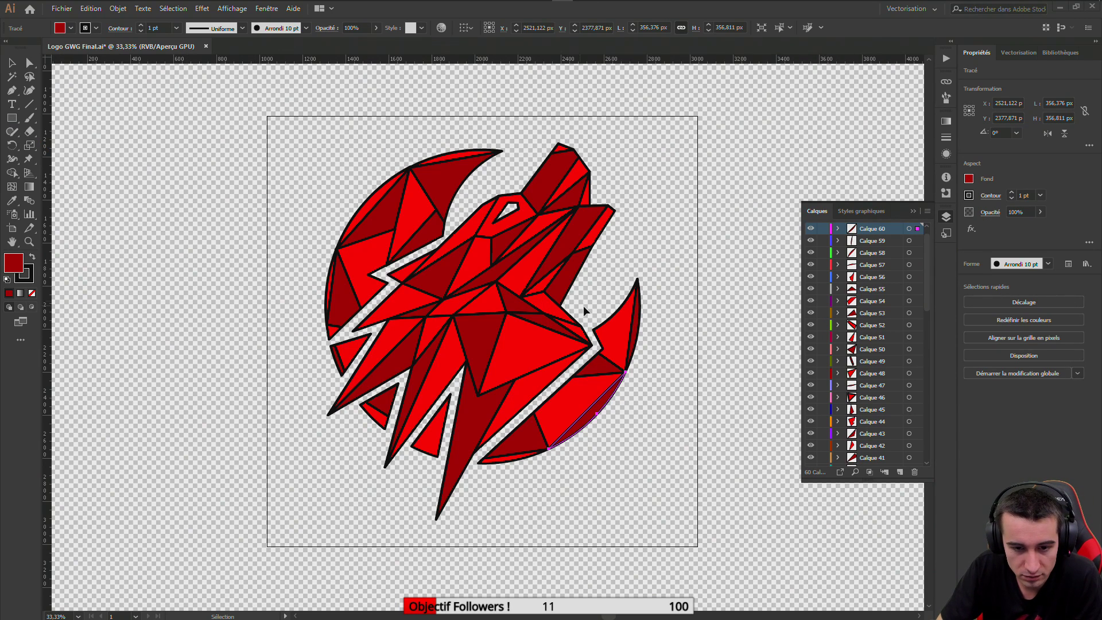
pyautogui.click(509, 305)
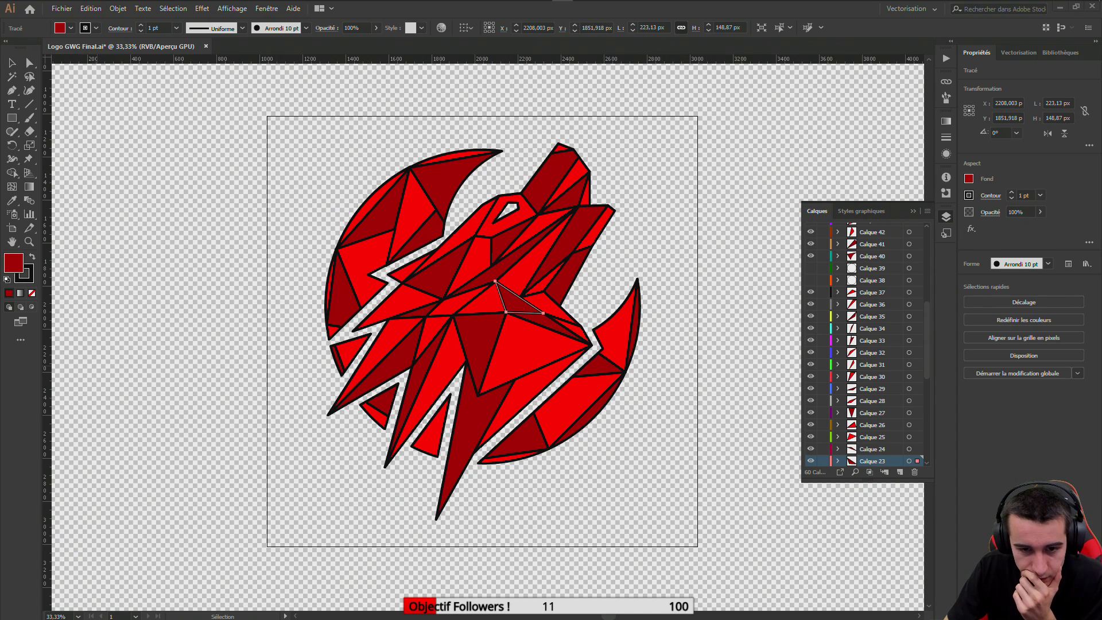
pyautogui.click(456, 314)
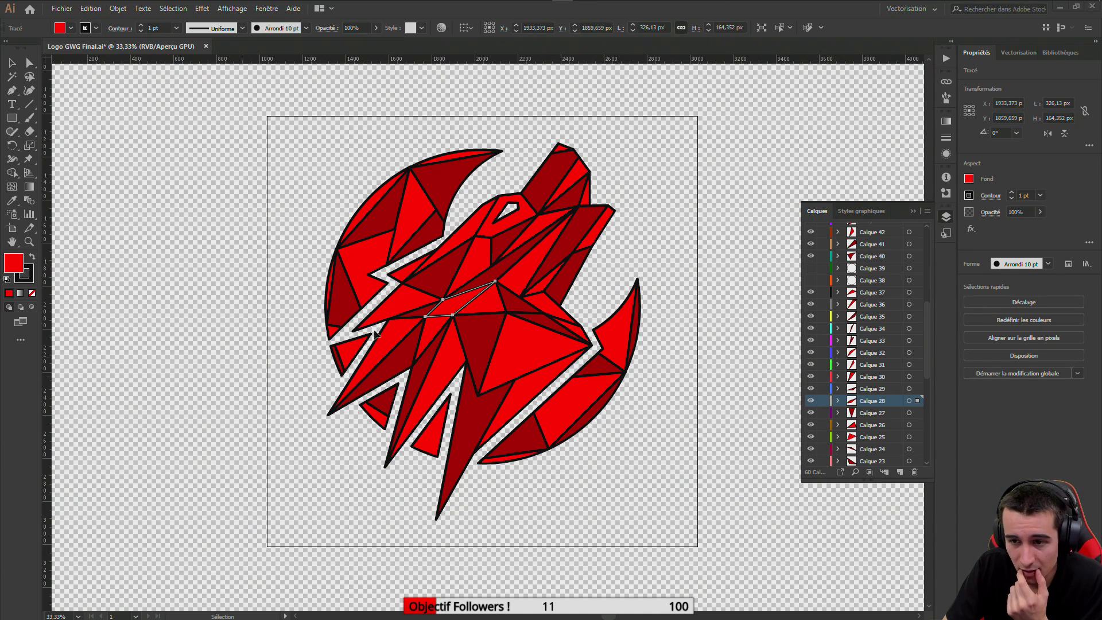
# Show the hidden layers Calque 38 and Calque 39 to examine their construction circles, and hide both again
pyautogui.moveTo(927, 354); pyautogui.dragTo(931, 444)
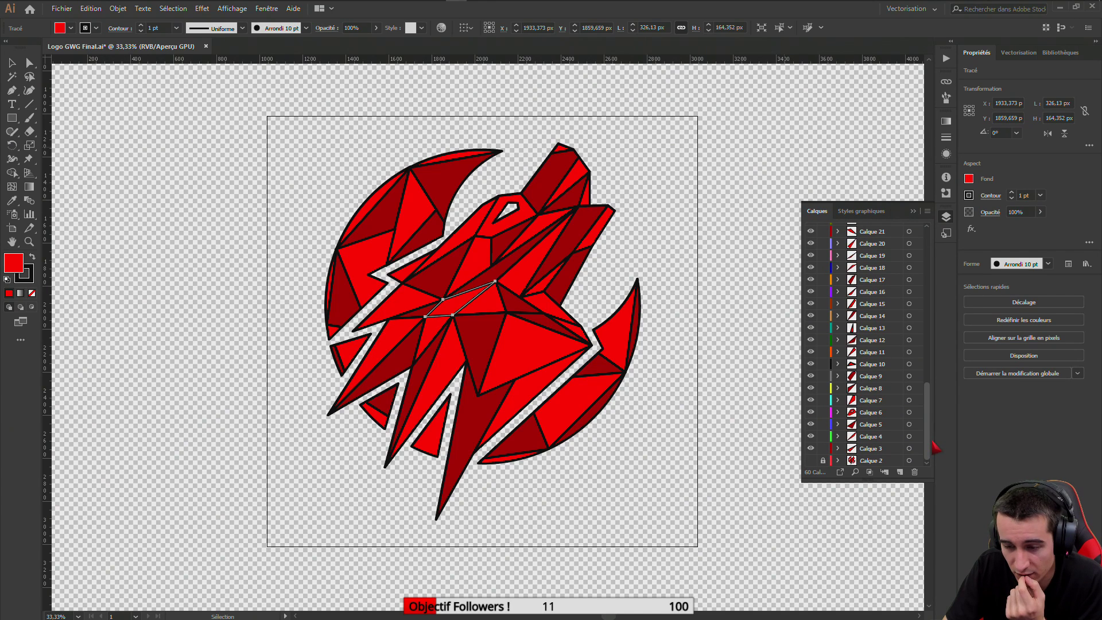
pyautogui.moveTo(933, 442); pyautogui.dragTo(930, 328)
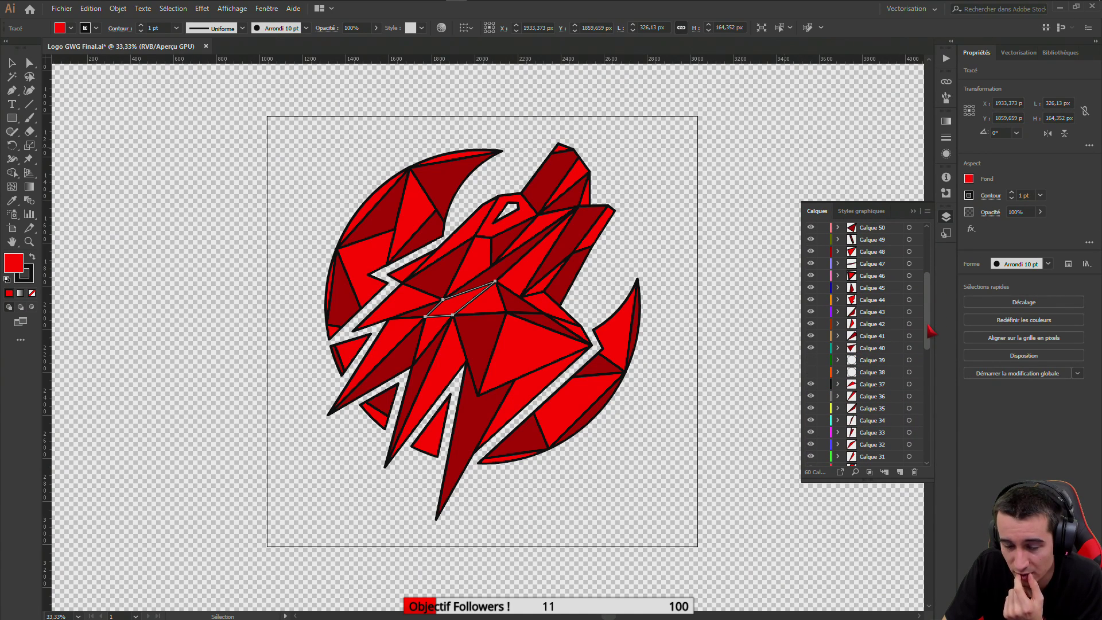
pyautogui.click(810, 360)
pyautogui.click(810, 372)
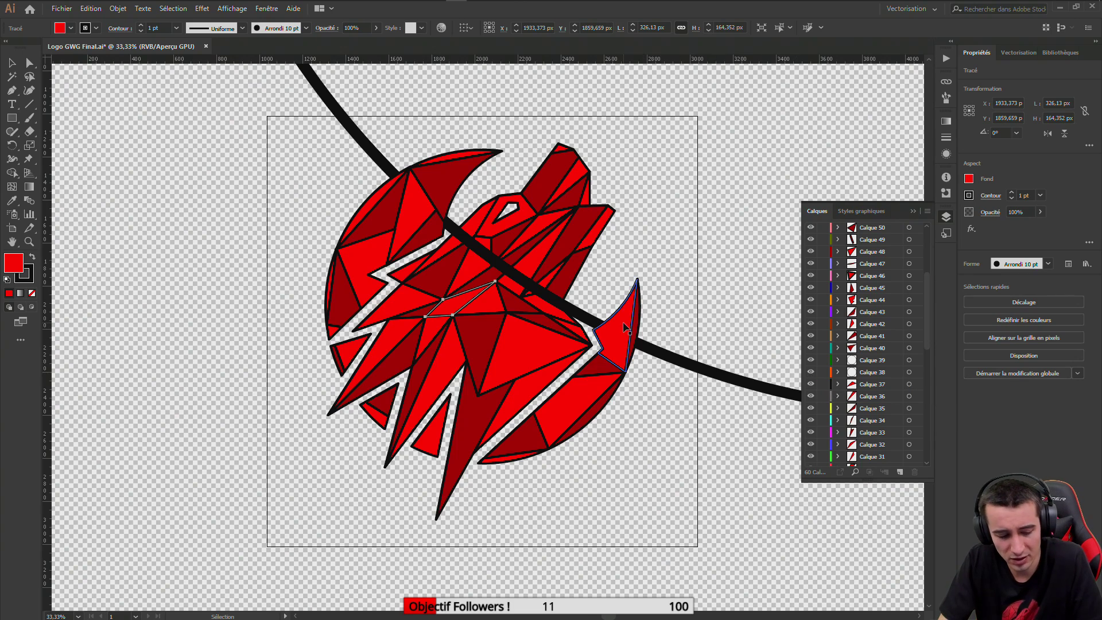
pyautogui.scroll(-5, 598, 308)
pyautogui.scroll(1, 491, 280)
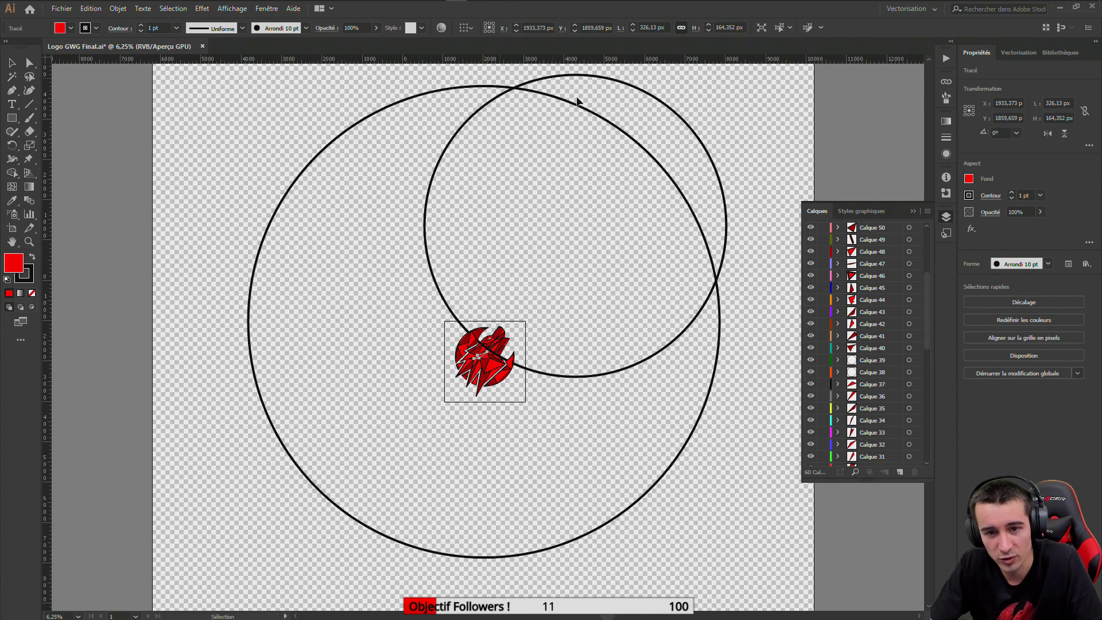
pyautogui.click(810, 373)
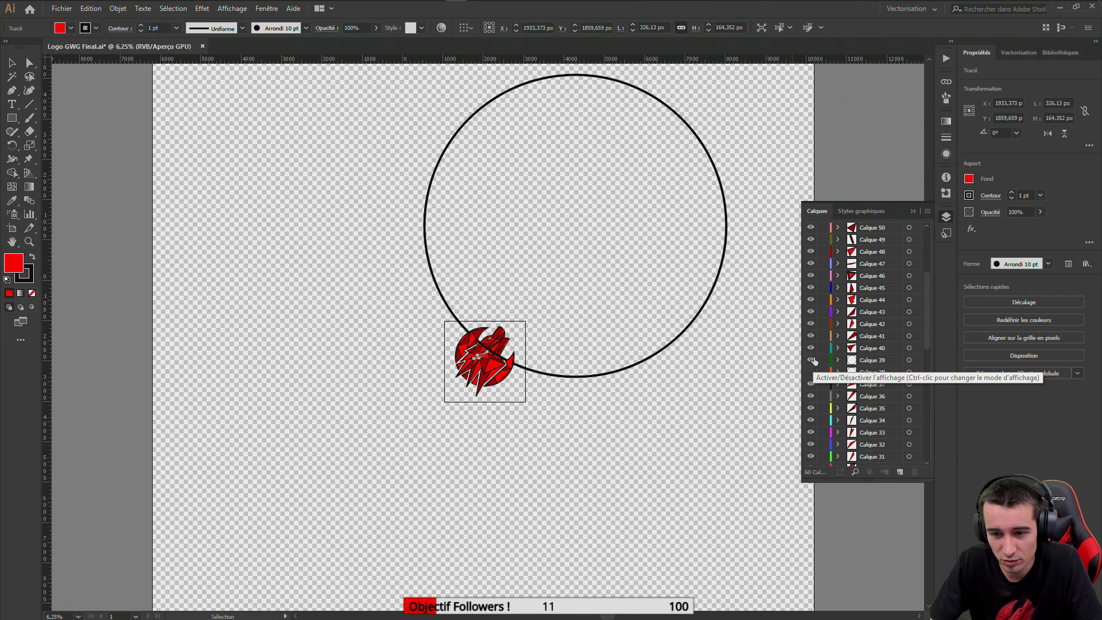
pyautogui.click(810, 359)
pyautogui.scroll(5, 431, 383)
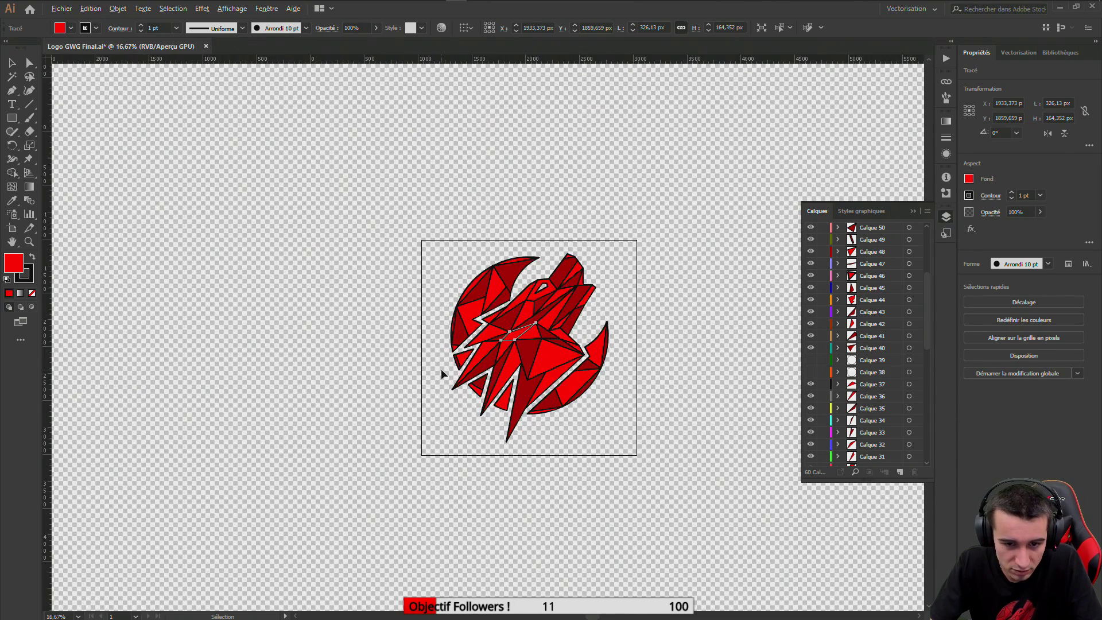
pyautogui.scroll(-4, 602, 305)
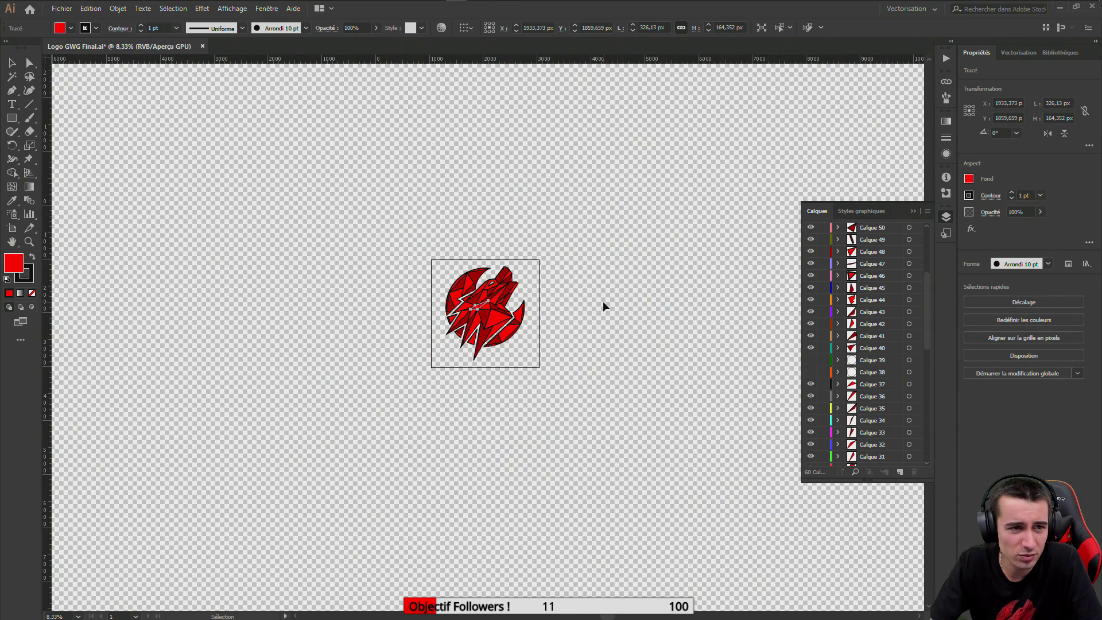
pyautogui.scroll(2, 591, 308)
pyautogui.scroll(1, 194, 336)
pyautogui.scroll(1, 215, 329)
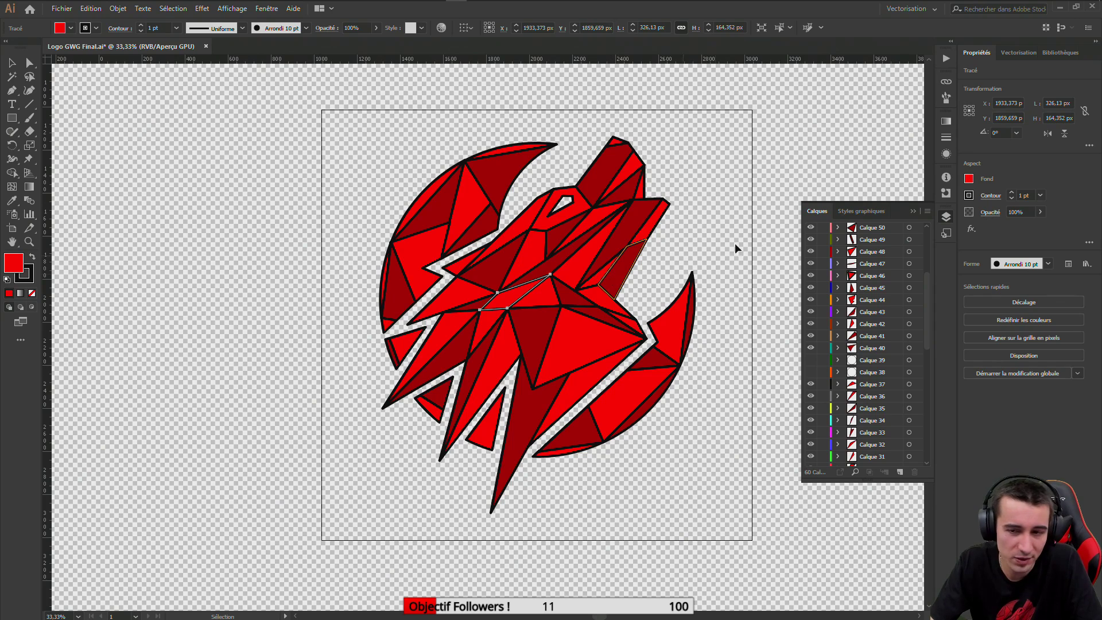
pyautogui.click(946, 221)
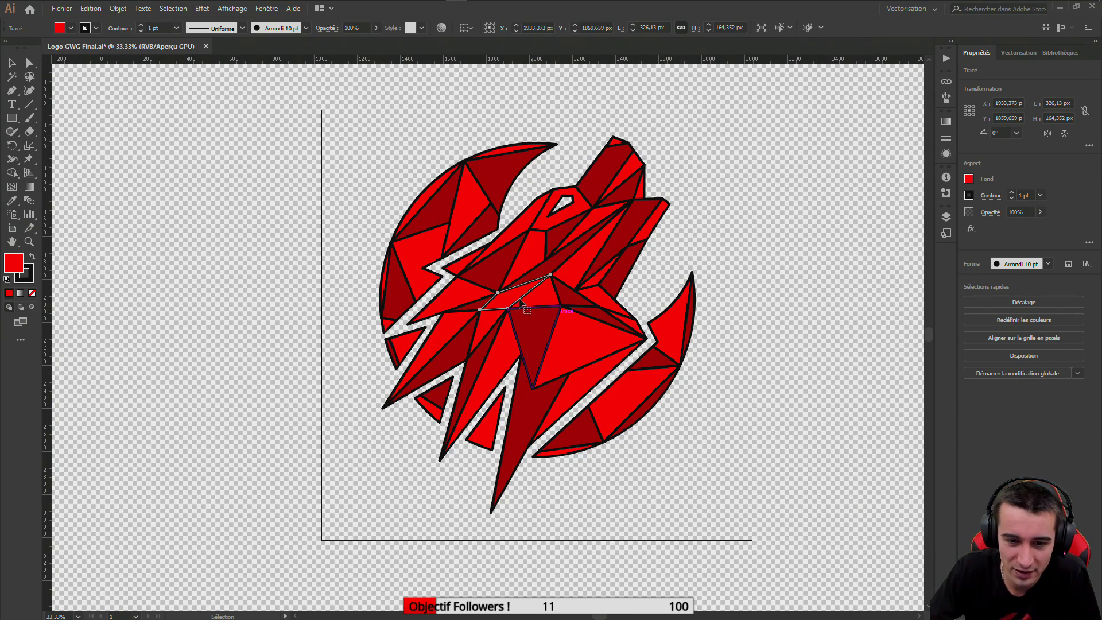
pyautogui.click(946, 217)
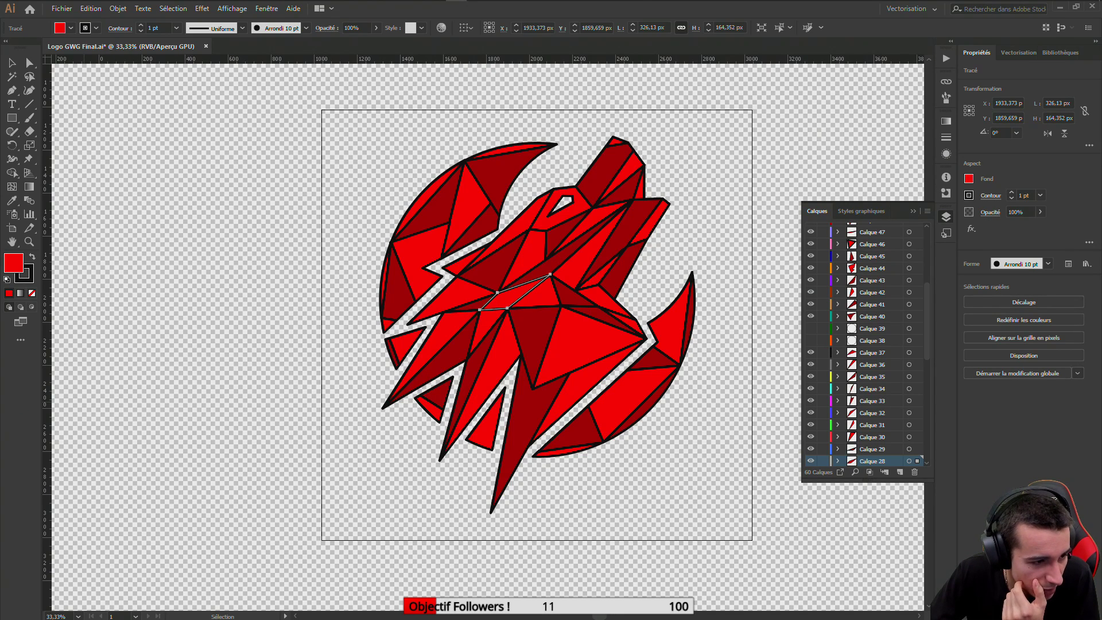
# Select the neck facets in turn from the upper red triangle through the dark sliver to the dark lower triangle to compare their layers
pyautogui.click(545, 298)
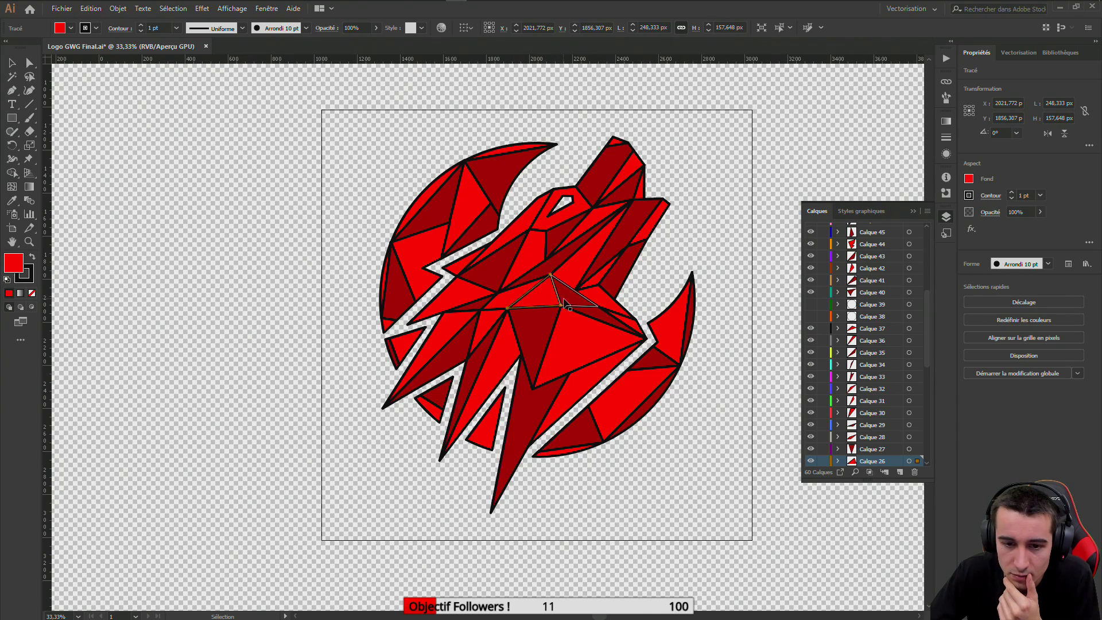
pyautogui.click(569, 303)
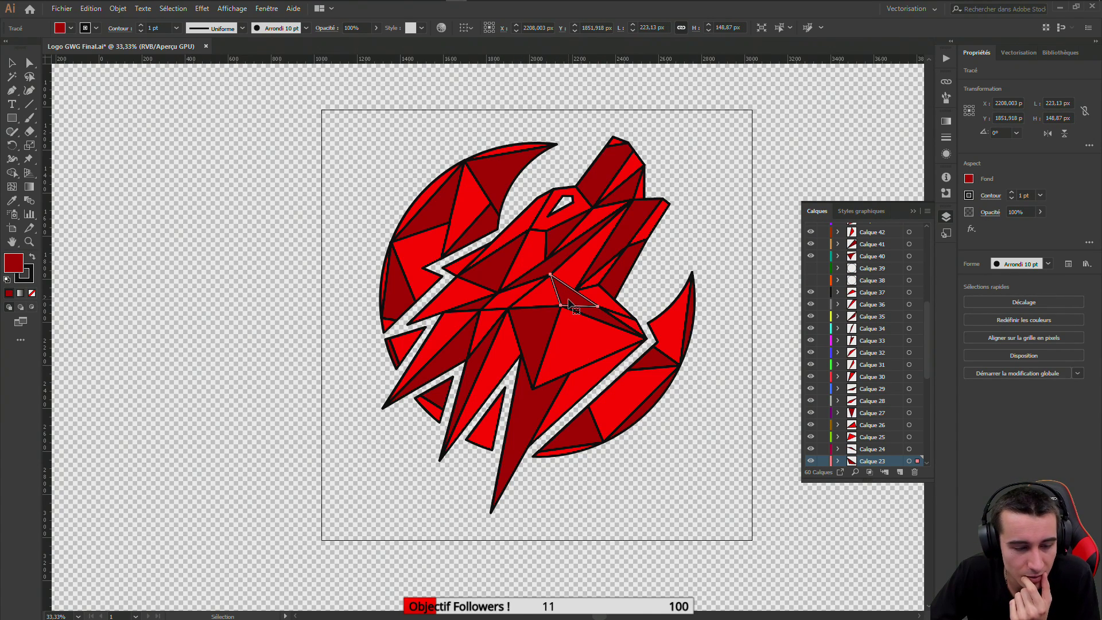
pyautogui.click(597, 323)
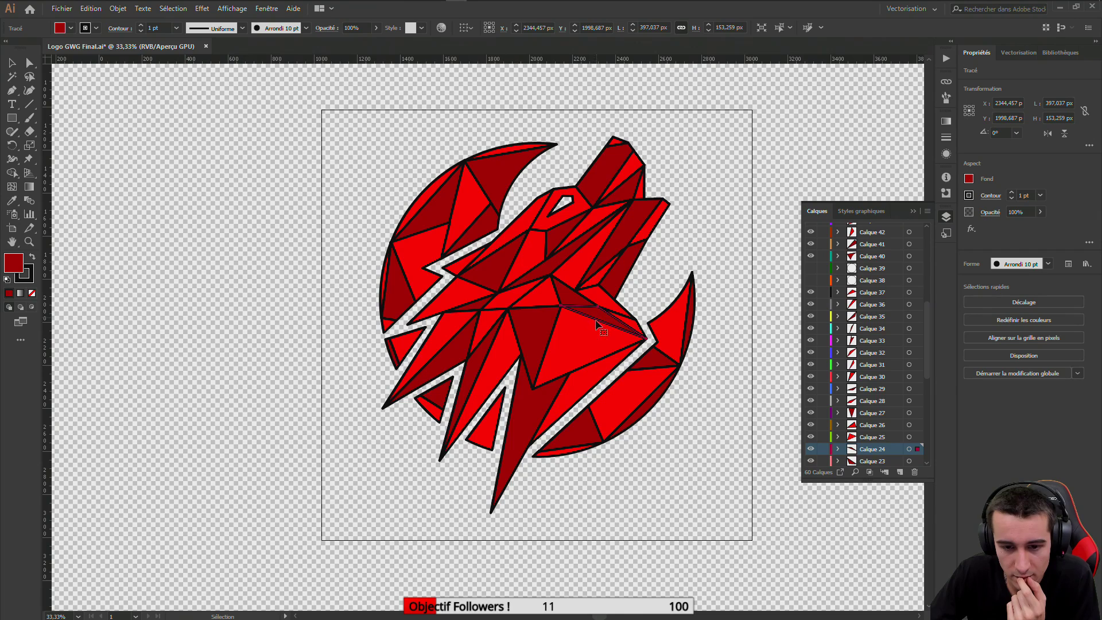
pyautogui.click(577, 351)
pyautogui.click(529, 348)
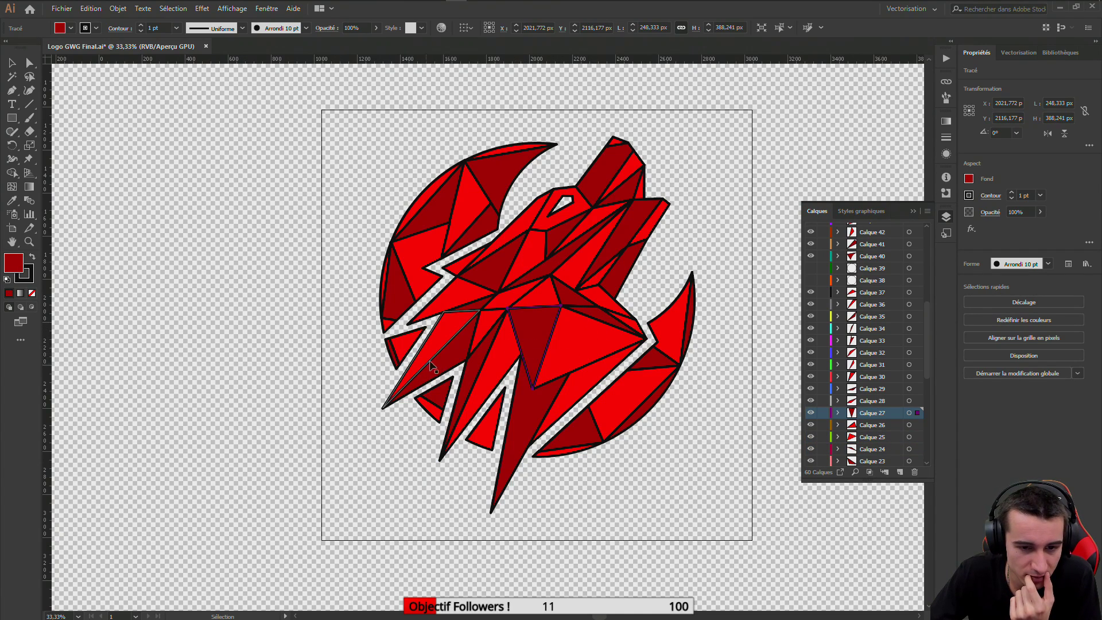
# Inspect the layers of the red fur spike and the facets behind the cheek, isolating the red cheek-fur path and leaving isolation mode
pyautogui.click(450, 343)
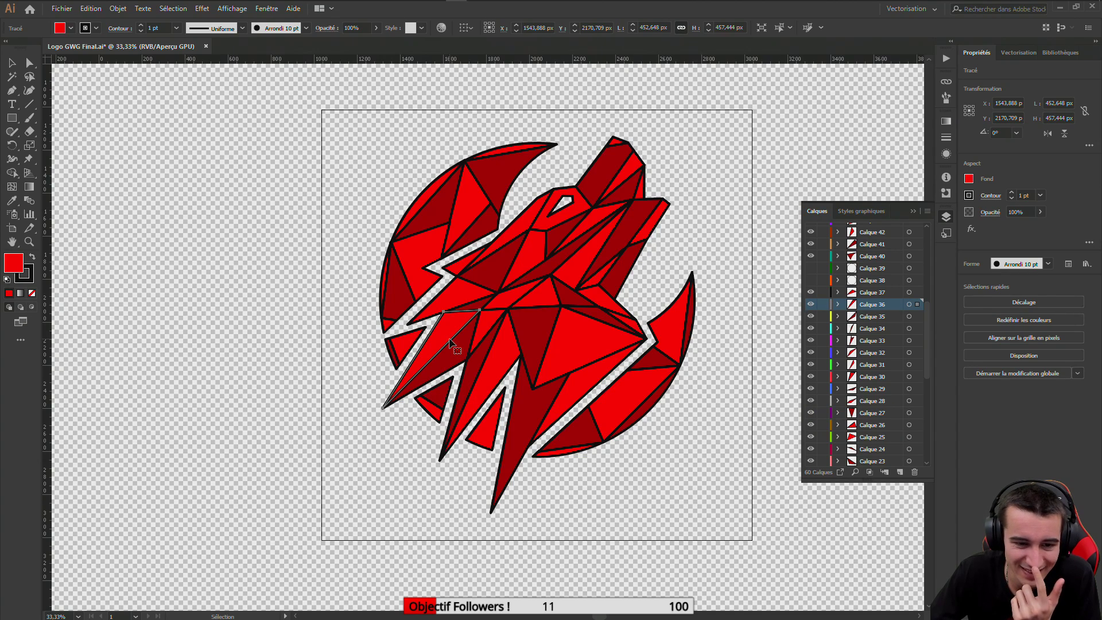
pyautogui.click(475, 311)
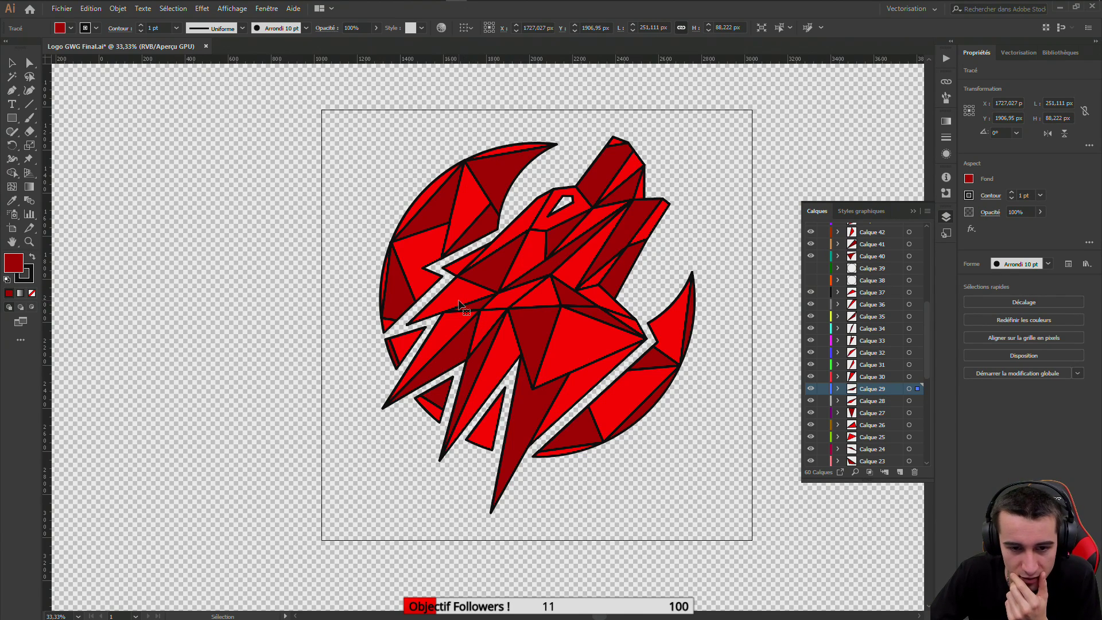
pyautogui.click(463, 300)
pyautogui.click(480, 282)
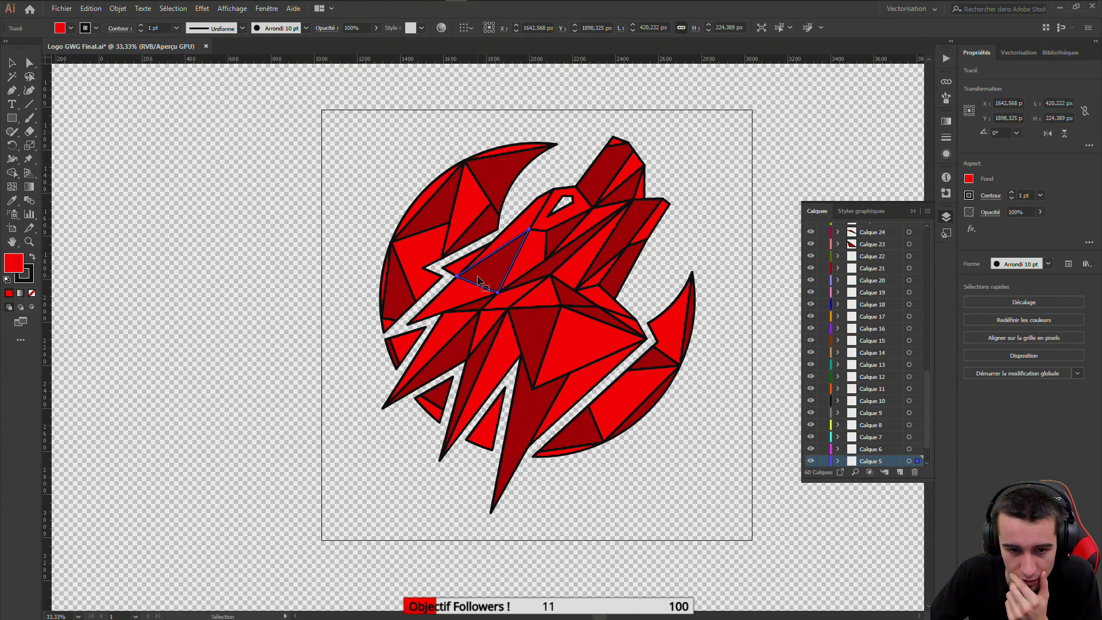
pyautogui.click(467, 300)
pyautogui.doubleClick(454, 304)
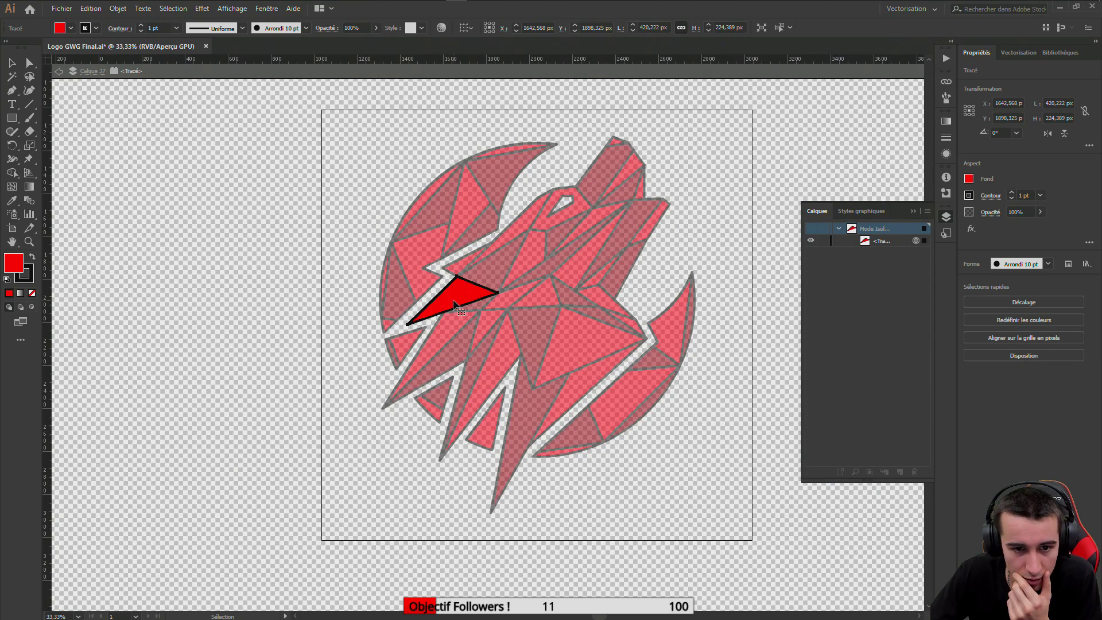
pyautogui.click(59, 72)
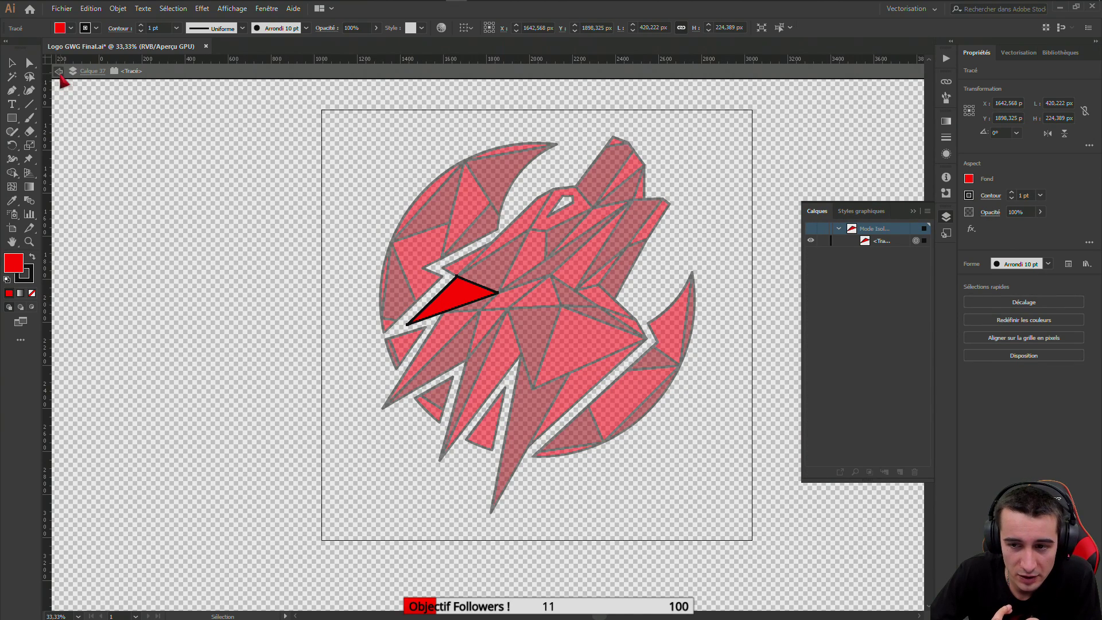
# Review the layer order from the red cheek-fur facet and dark cheek triangle down to the small dark facet and the red fur facets below
pyautogui.click(470, 302)
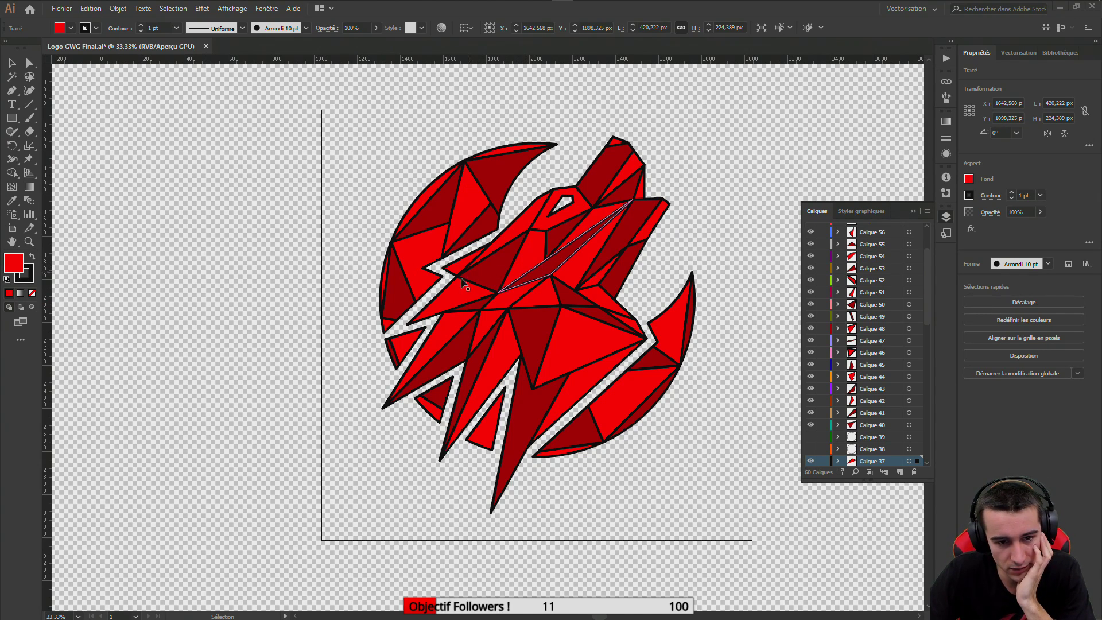
pyautogui.click(492, 284)
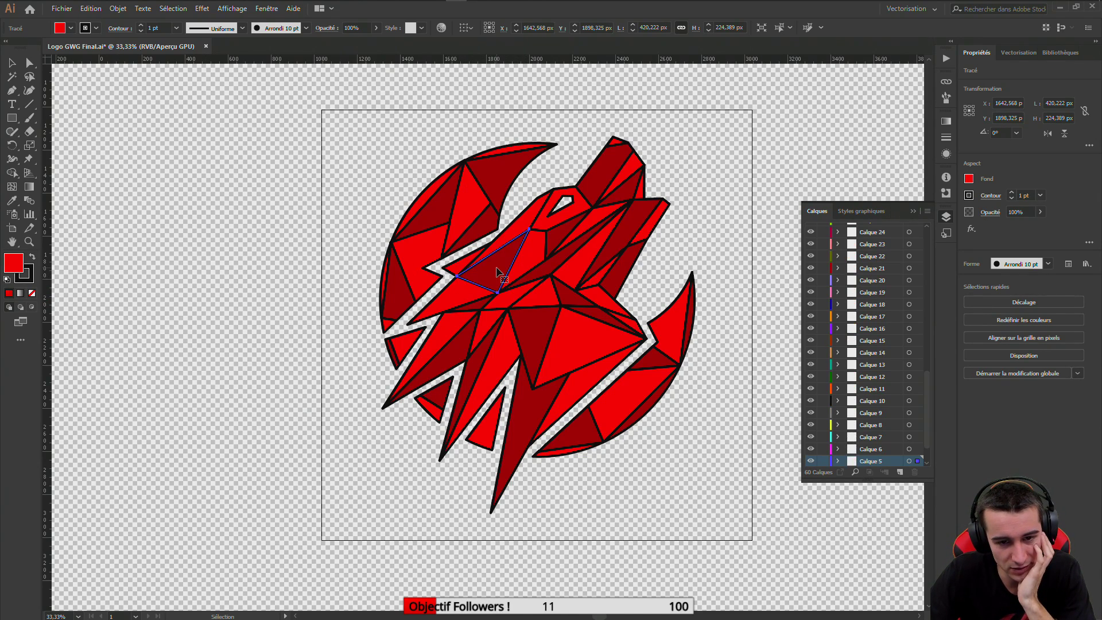
pyautogui.click(479, 310)
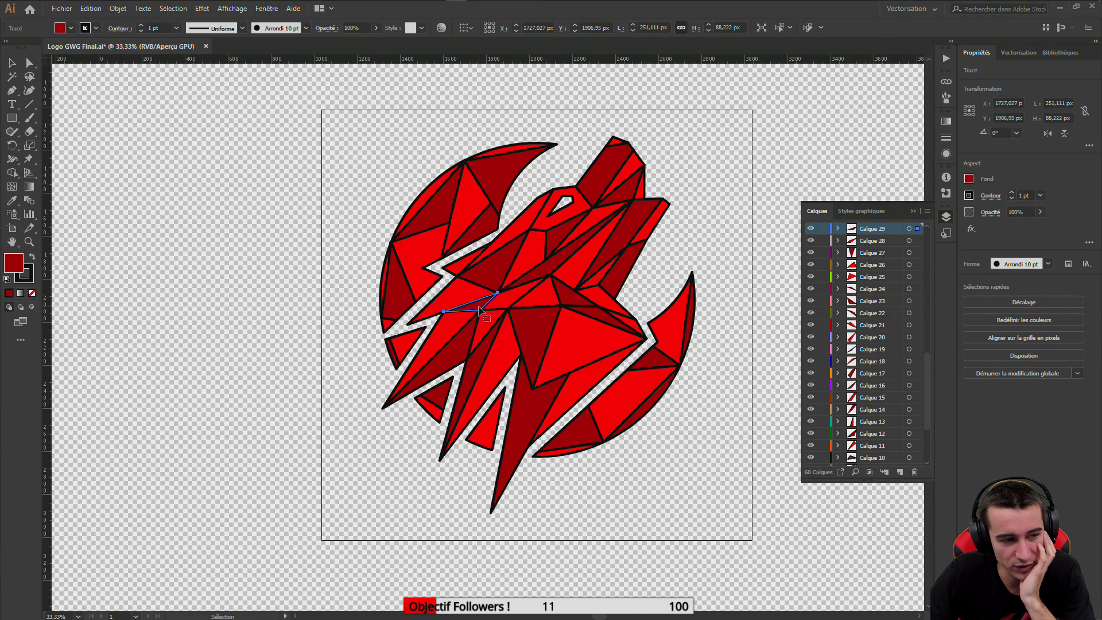
pyautogui.click(493, 324)
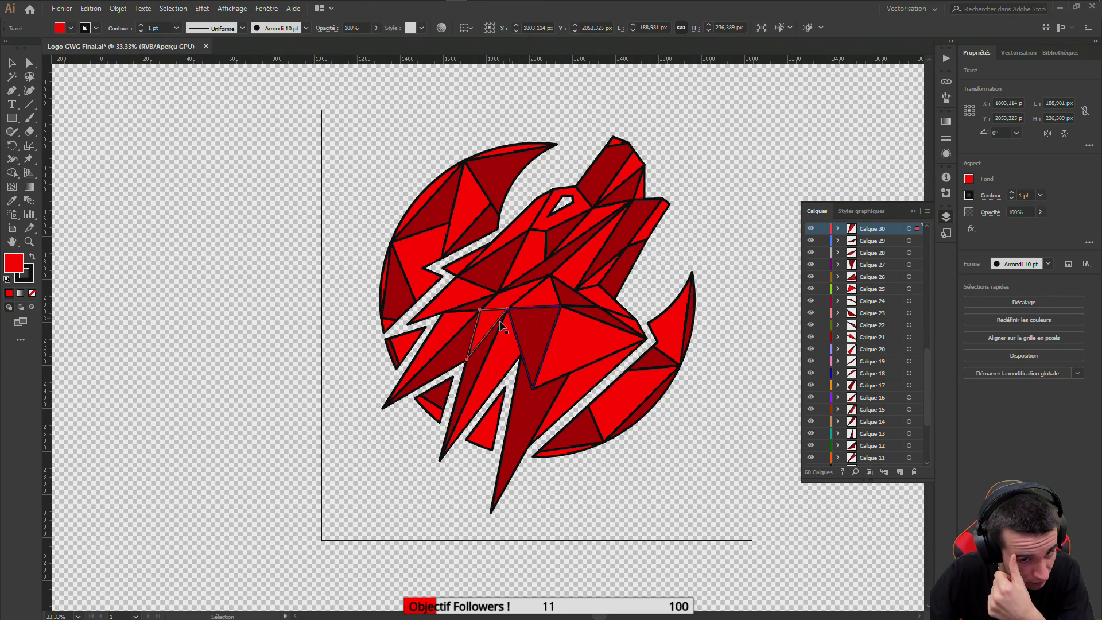
pyautogui.click(445, 325)
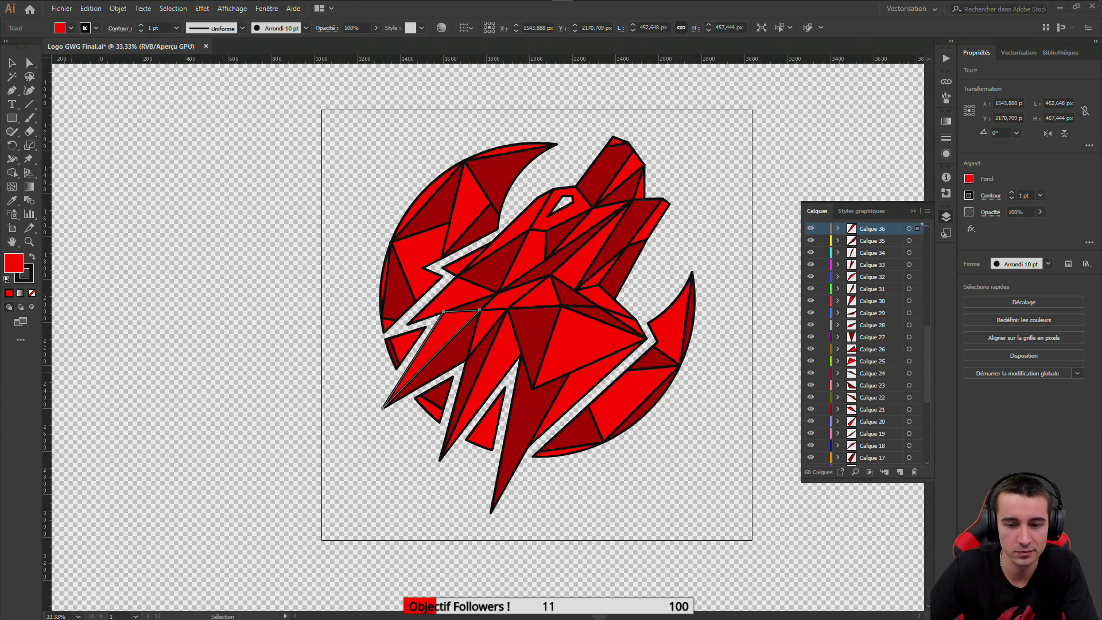
# Identify the layers of the lower crescent's large red facet, dark rim and dark triangle, and of the thin red sliver at the neck's front
pyautogui.click(627, 390)
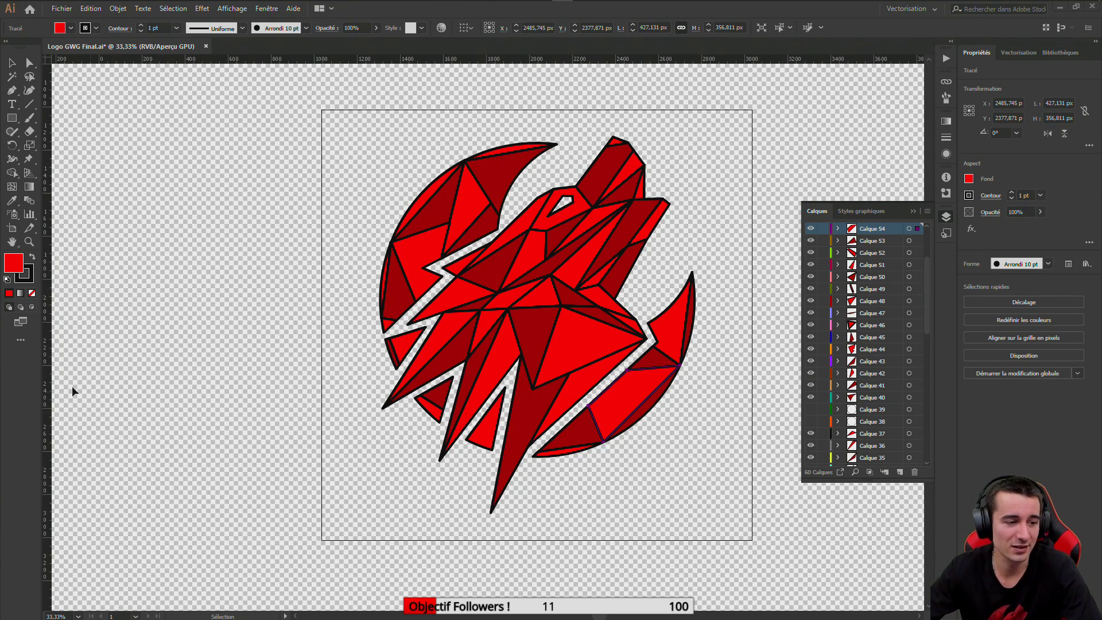
pyautogui.click(652, 407)
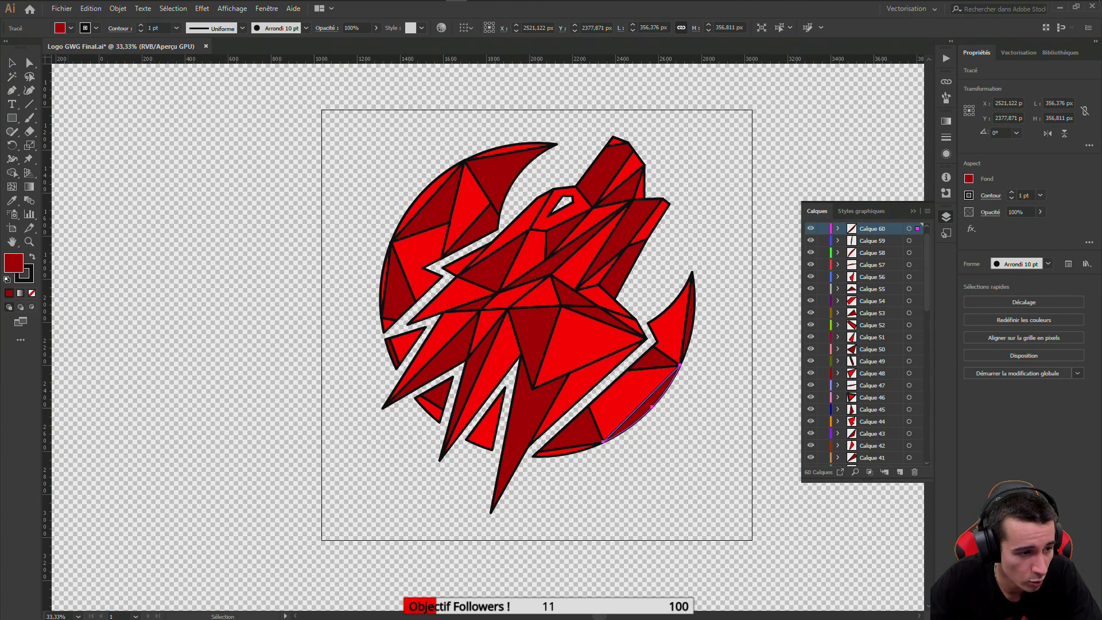
pyautogui.click(654, 363)
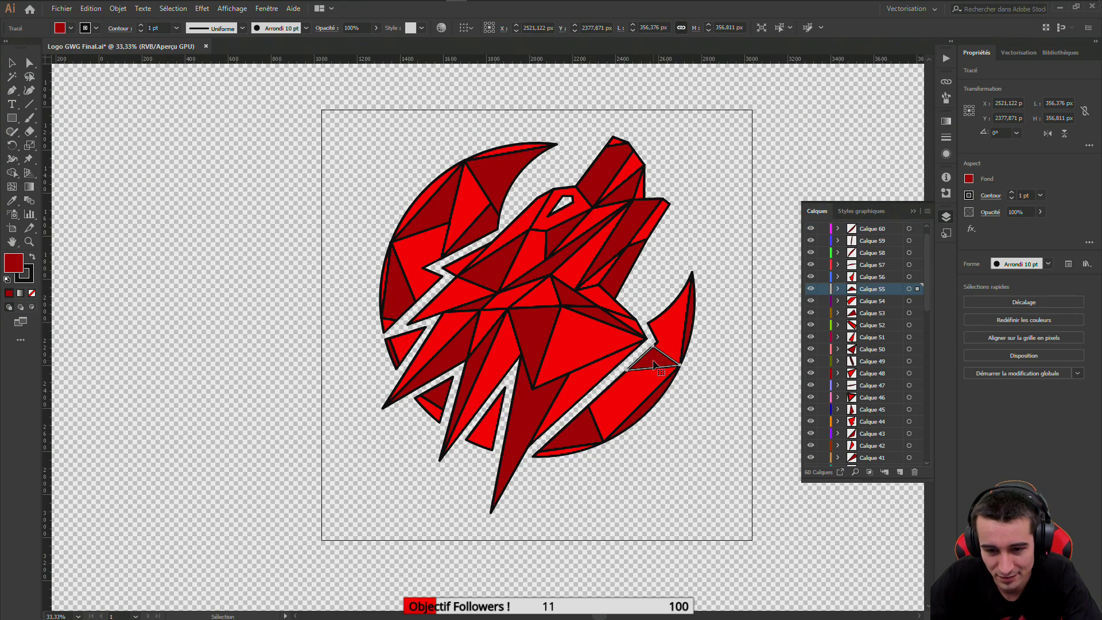
pyautogui.click(641, 332)
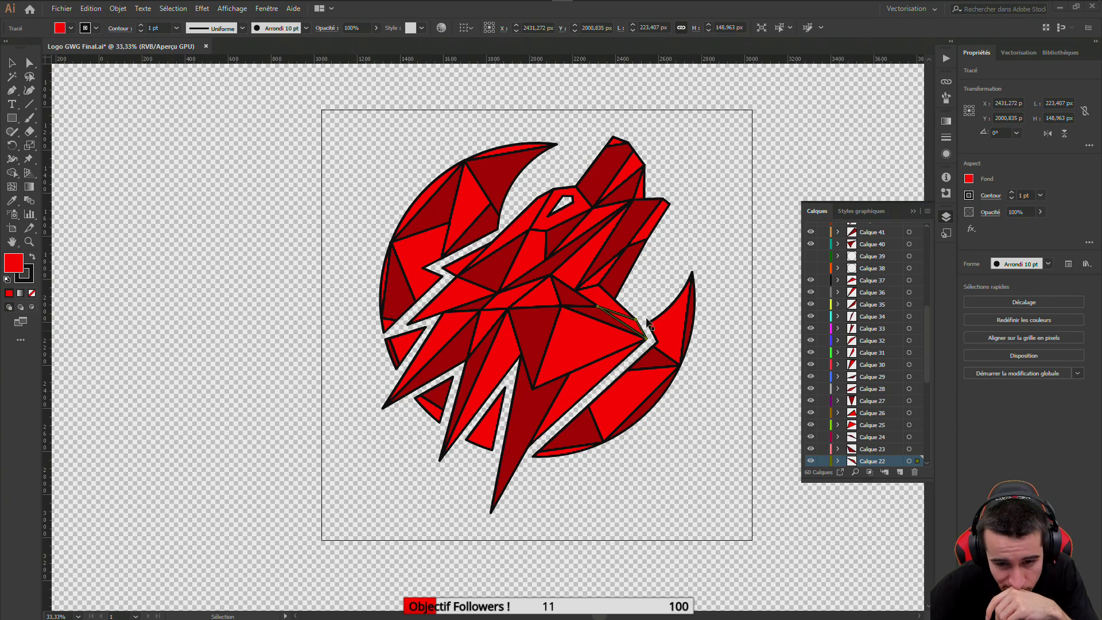
# Identify the layers of the thin red jaw facet and the dark and red facets around the cheek down to the dark cheek triangle
pyautogui.click(595, 285)
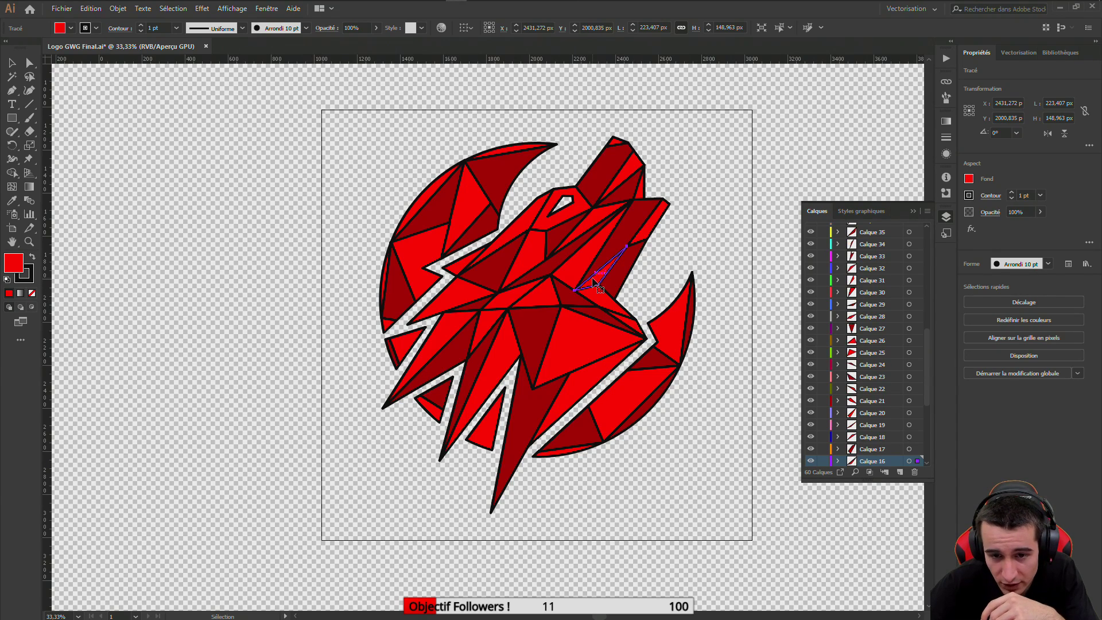
pyautogui.click(562, 305)
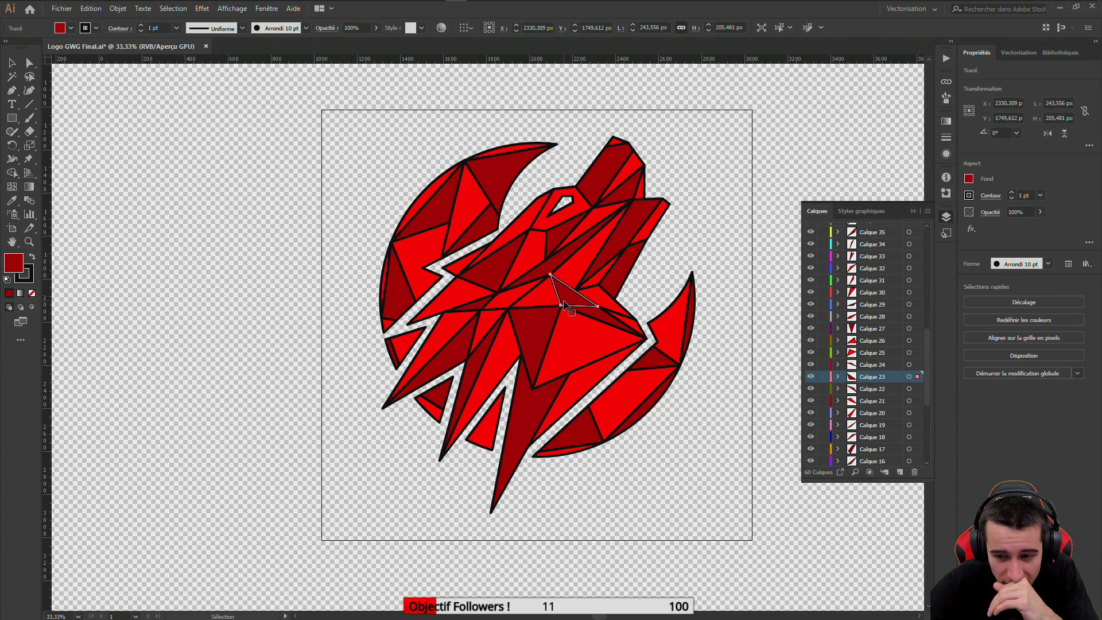
pyautogui.click(534, 337)
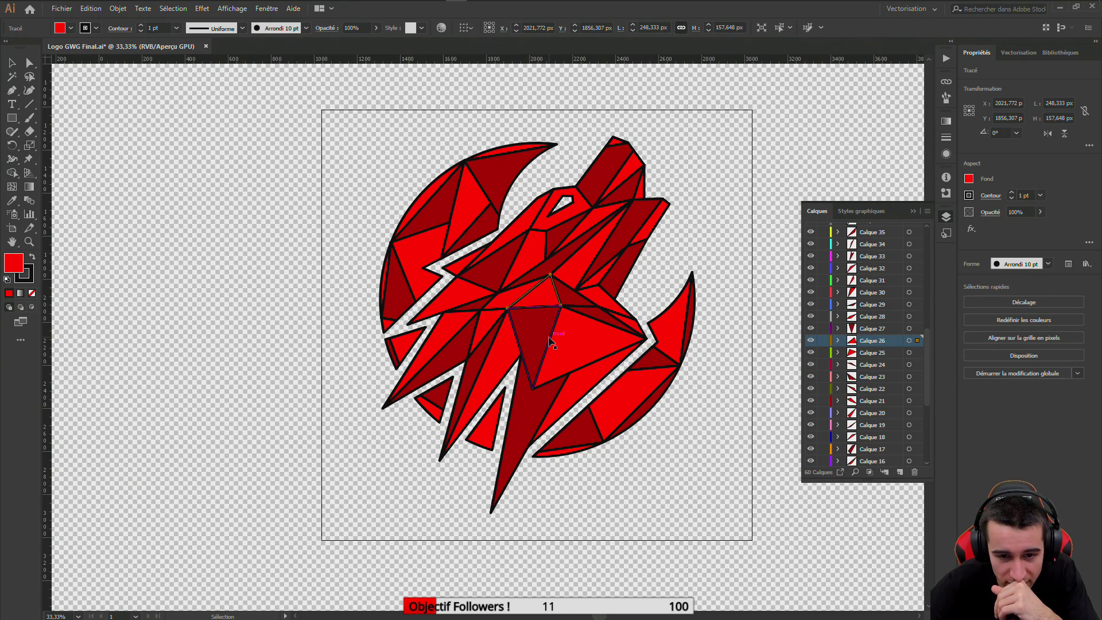
pyautogui.click(533, 343)
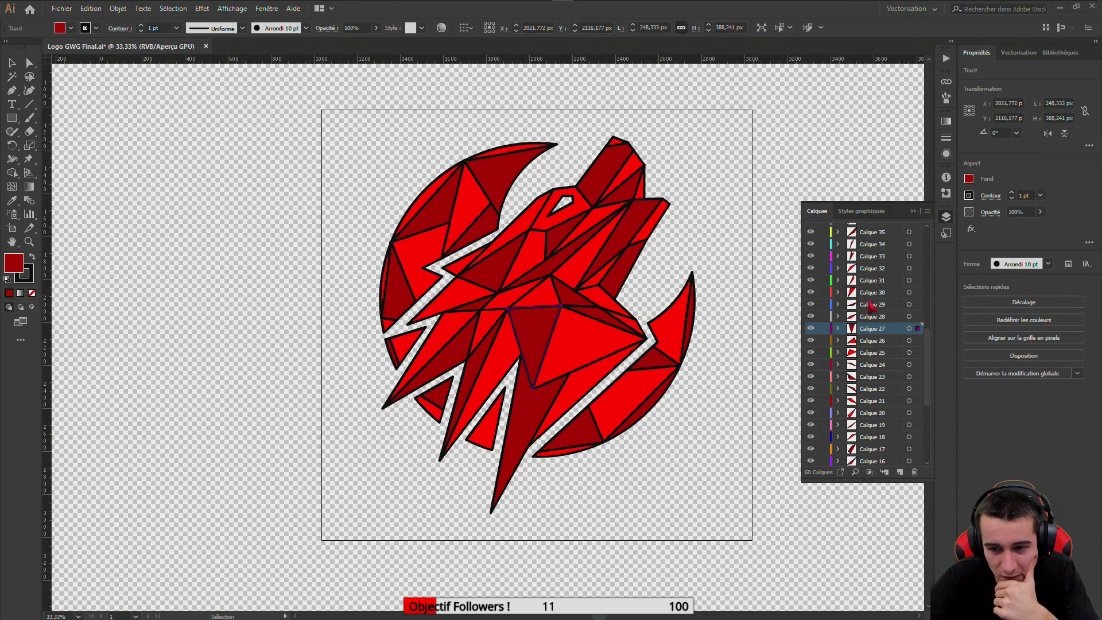
# Check the layers of the lower crescent's small dark triangle and red tip facet, and of the red and dark facets in the neck fur
pyautogui.click(646, 362)
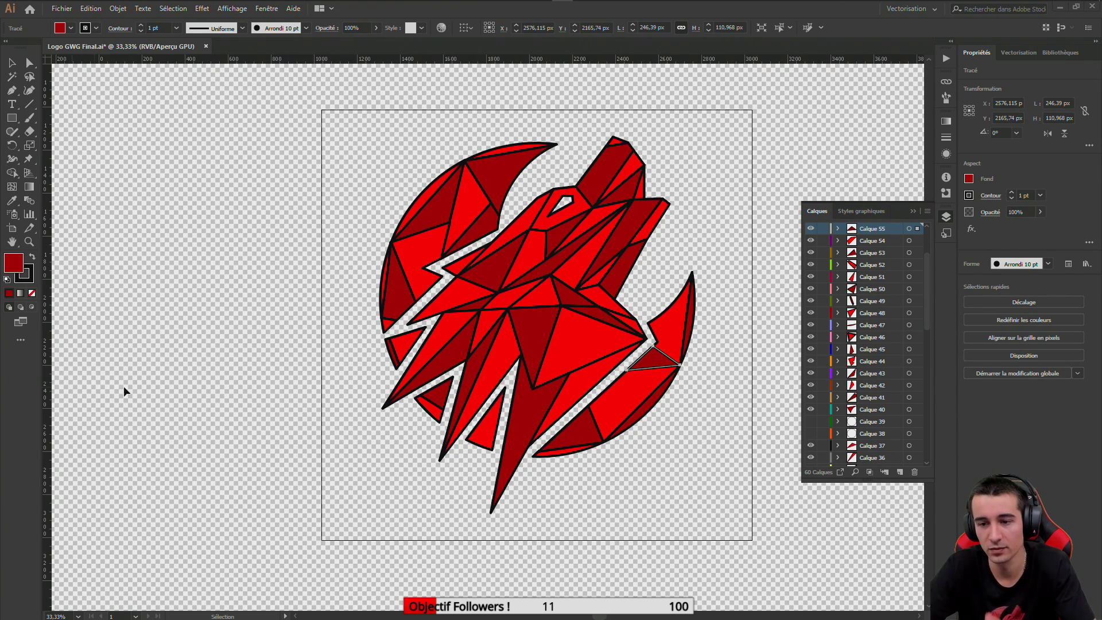
pyautogui.click(662, 333)
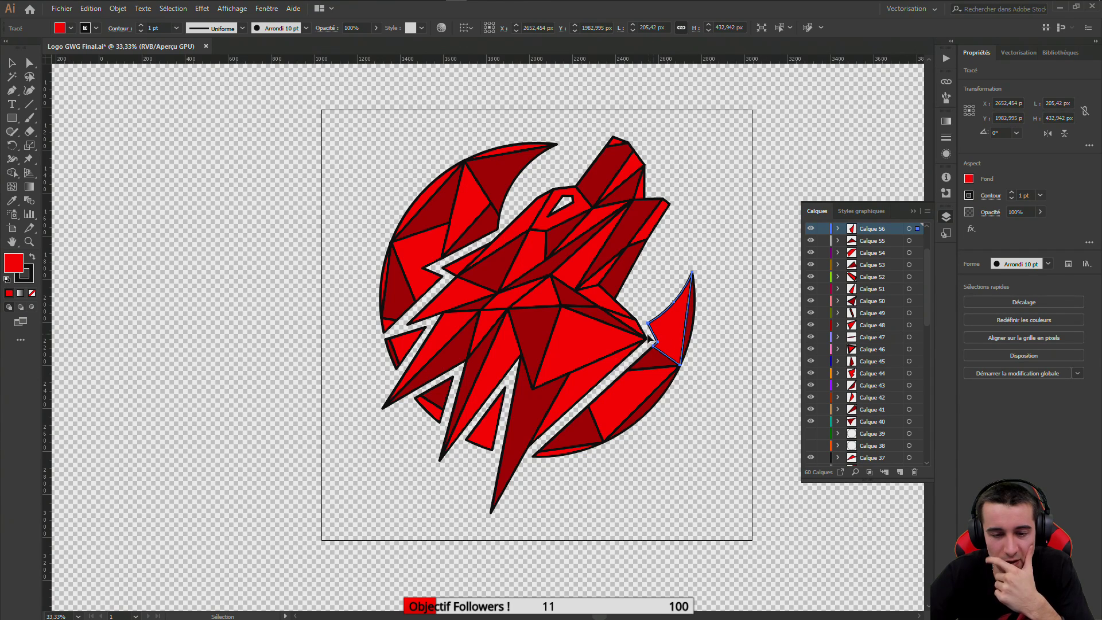
pyautogui.click(444, 339)
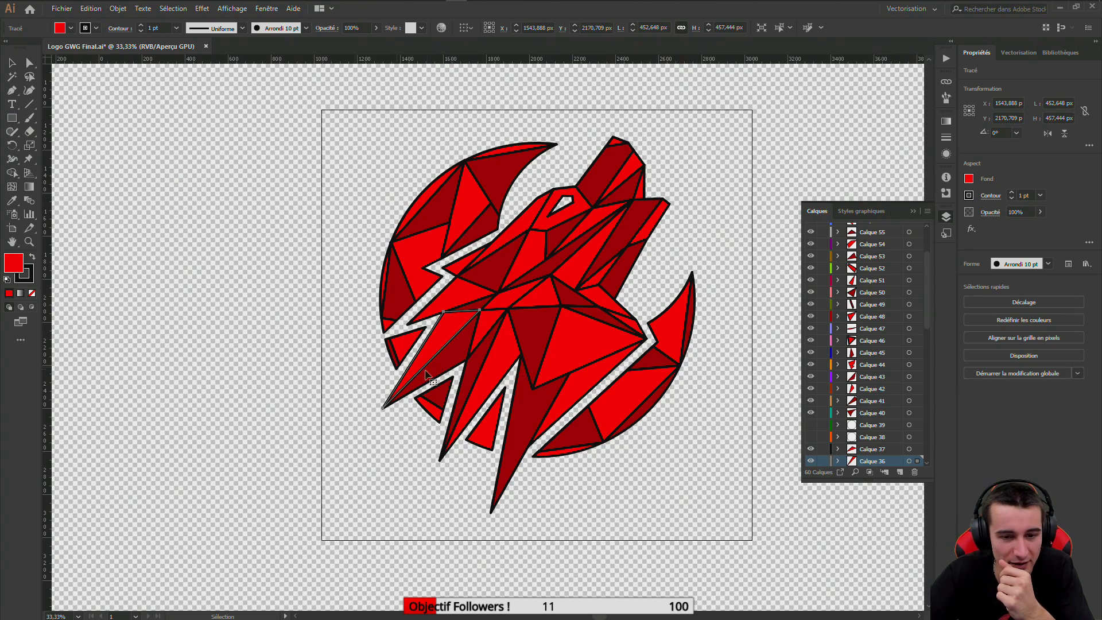
pyautogui.click(492, 322)
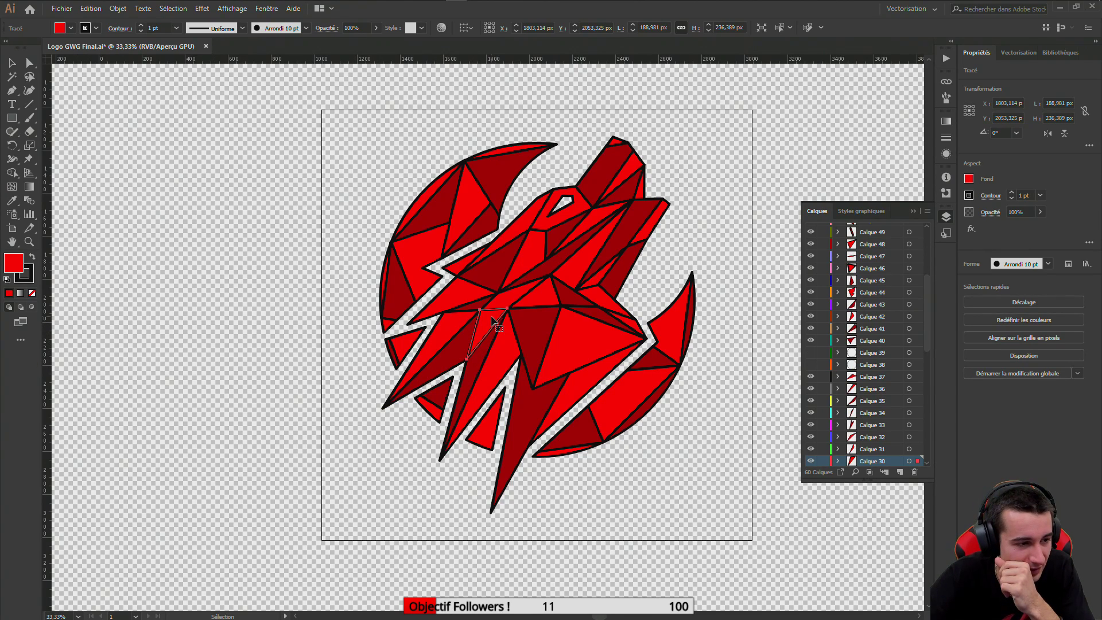
pyautogui.click(469, 376)
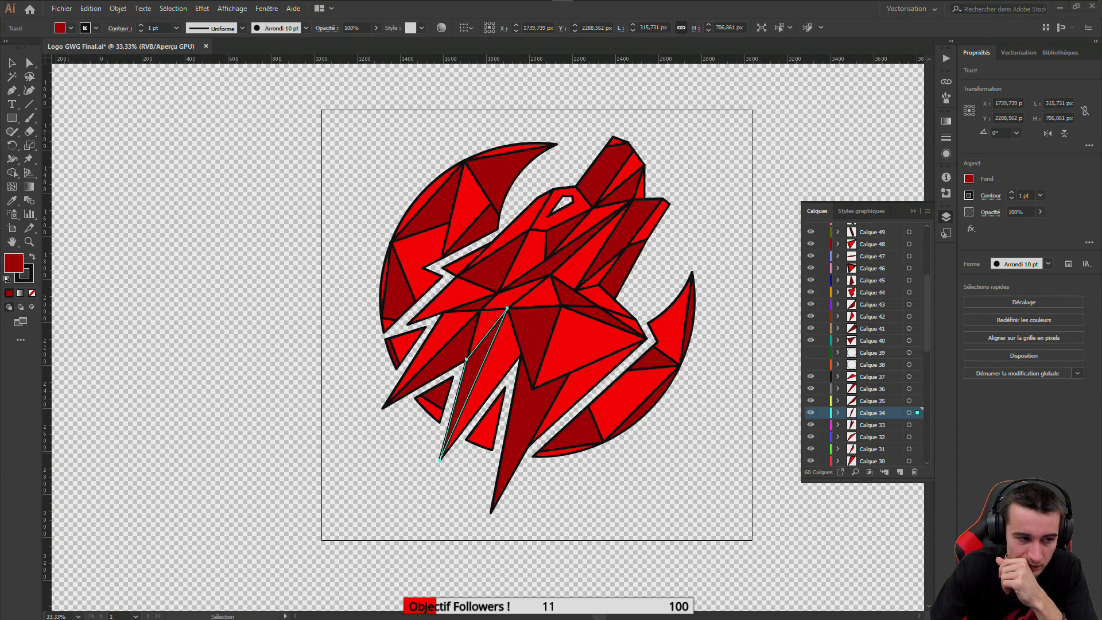
# Compare the layers of the lower crescent's dark outer sliver and red tip with those of the longest dark fur spike and the rear dark fur facet
pyautogui.click(689, 332)
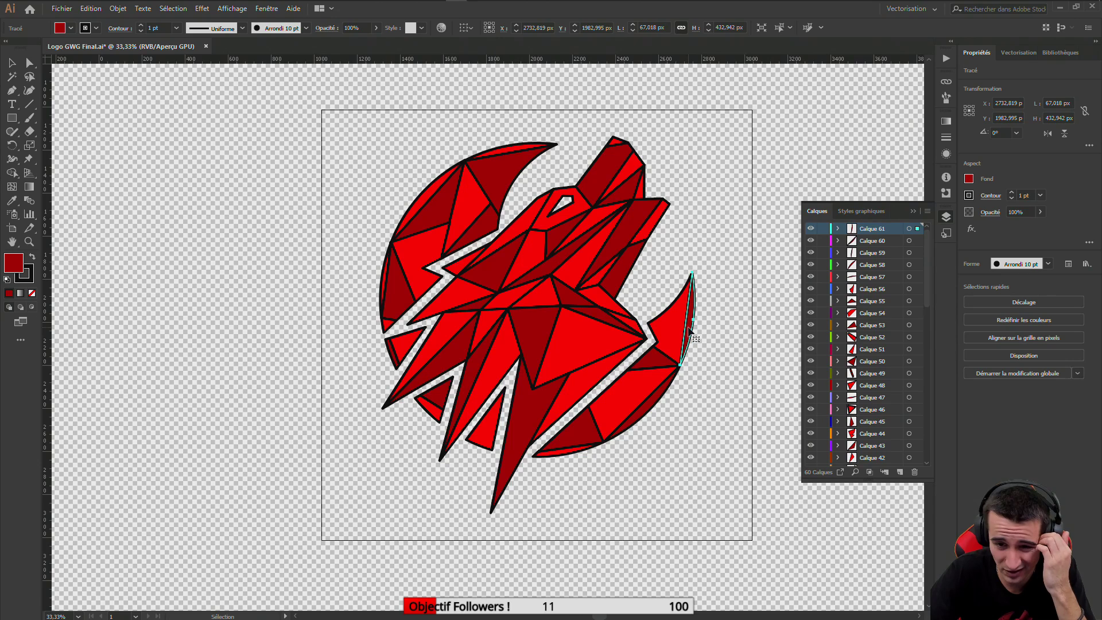
pyautogui.click(661, 327)
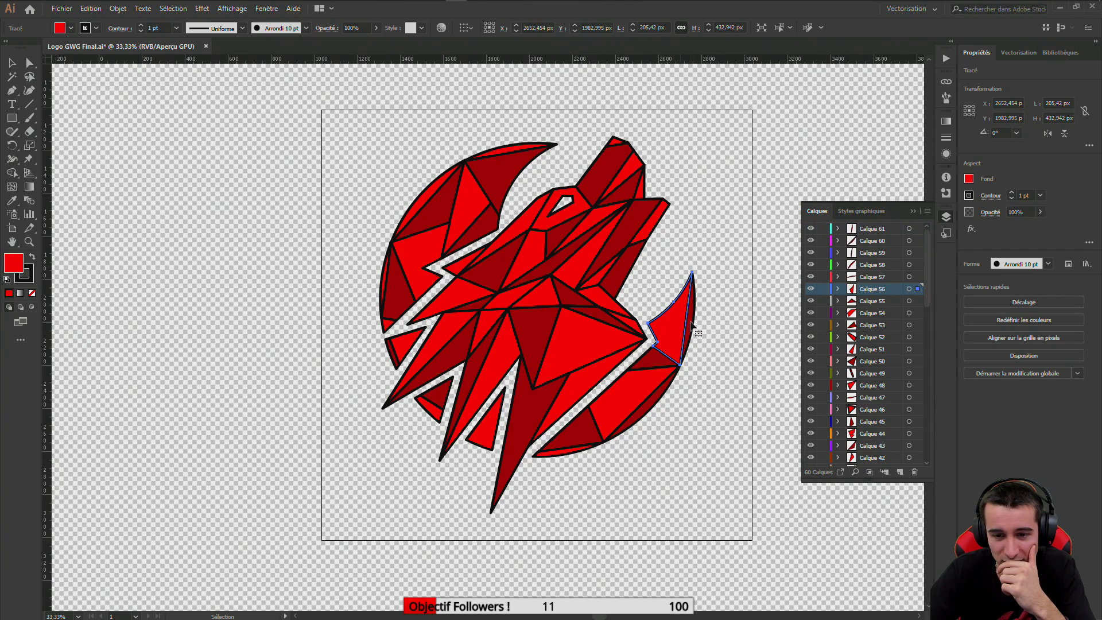
pyautogui.moveTo(688, 326); pyautogui.dragTo(694, 326)
pyautogui.click(693, 322)
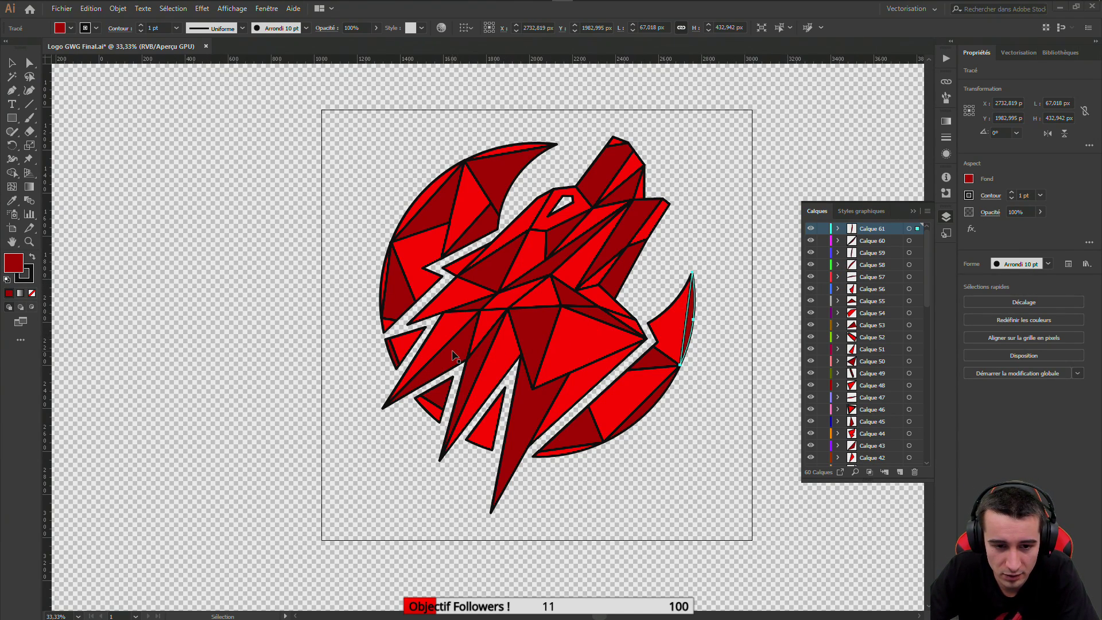
pyautogui.click(545, 407)
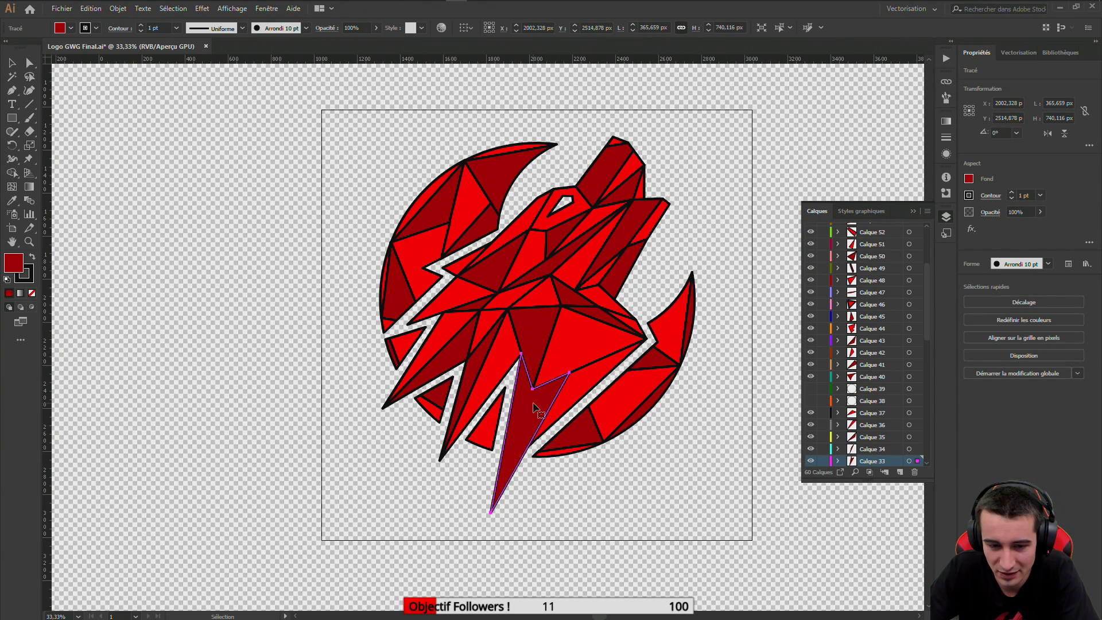
pyautogui.click(461, 353)
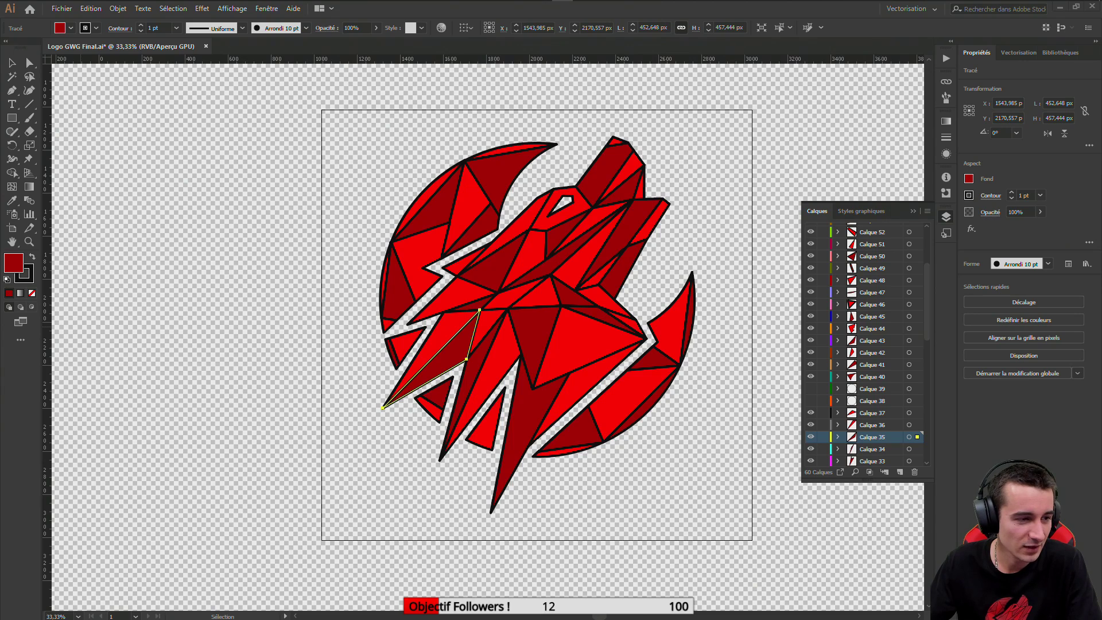
# Switch to After Effects, collapse the properties of the Calque 16 layer in the timeline, and return to Illustrator
pyautogui.moveTo(308, 11)
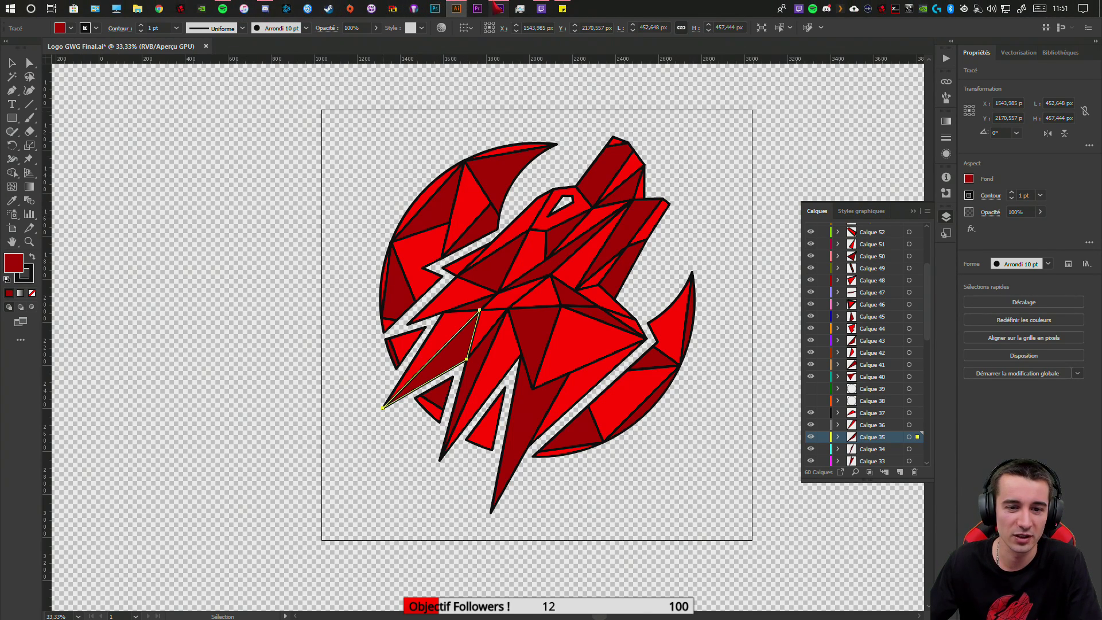
pyautogui.click(499, 8)
pyautogui.click(55, 487)
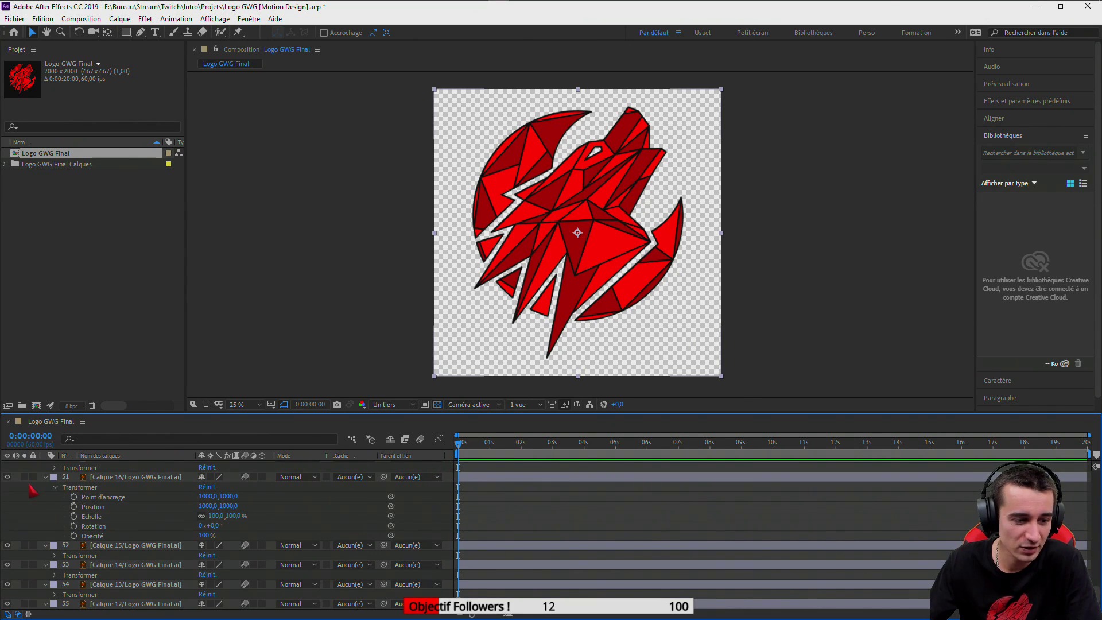
pyautogui.click(47, 477)
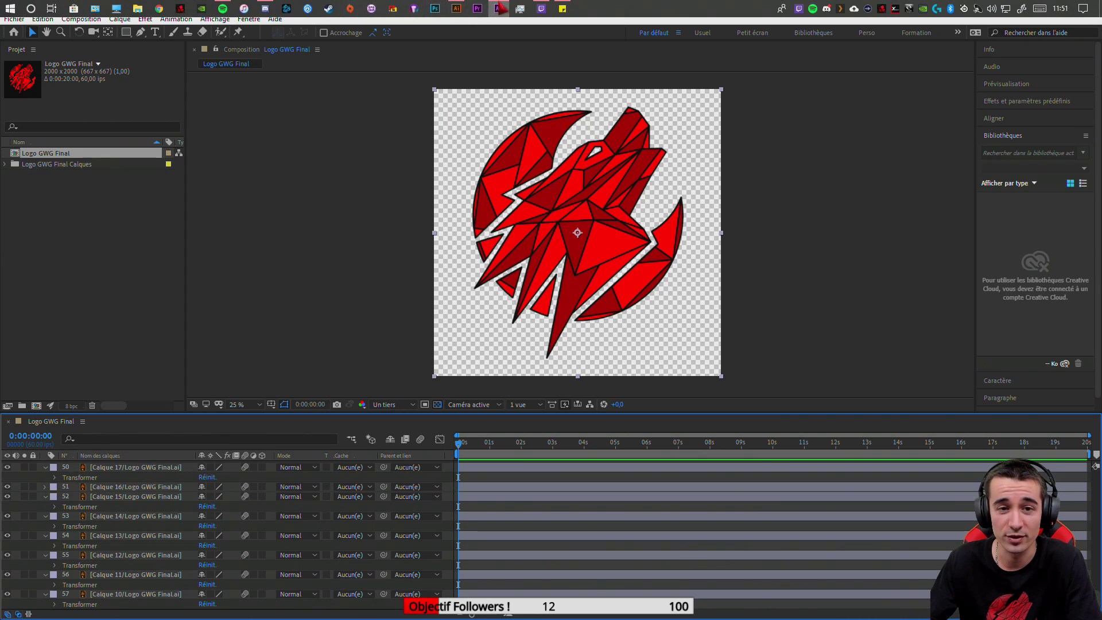
pyautogui.click(455, 9)
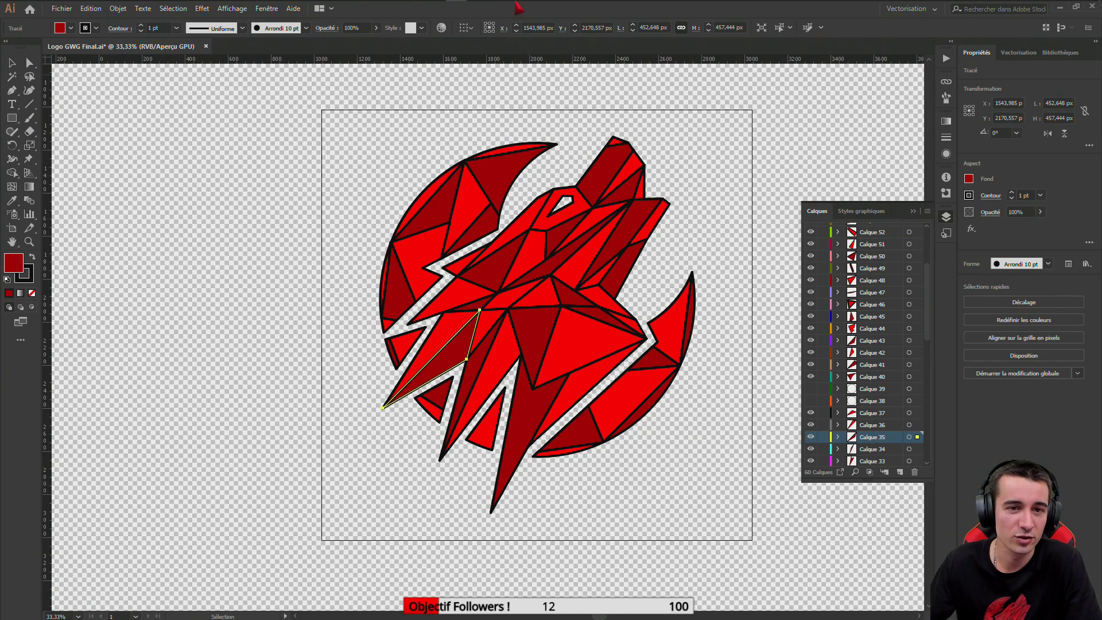
pyautogui.moveTo(455, 11)
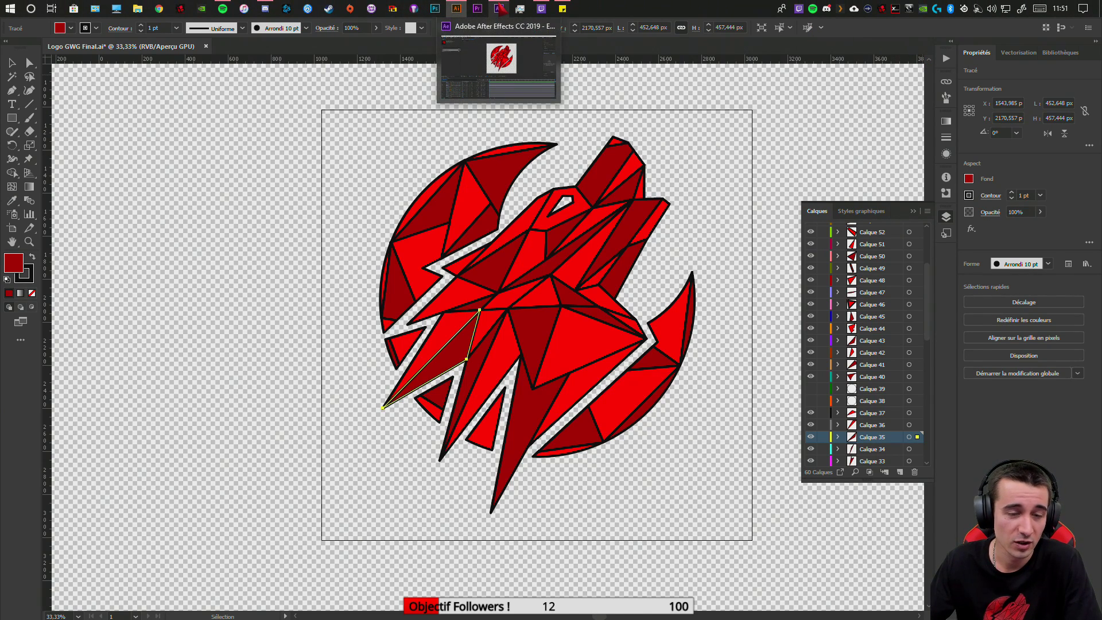
pyautogui.click(10, 8)
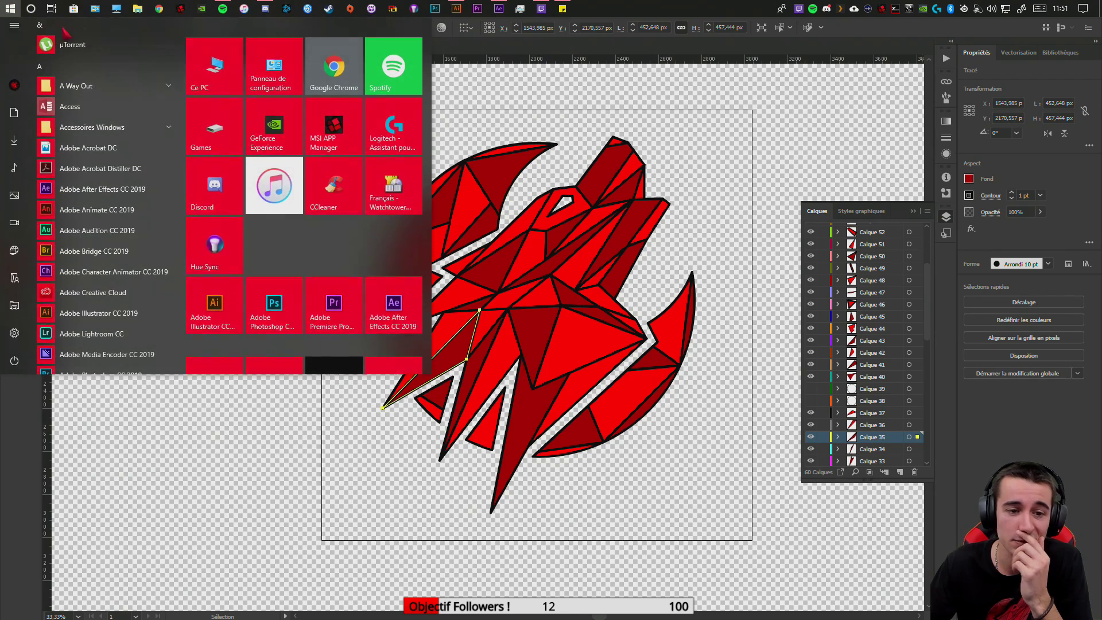
pyautogui.scroll(-3, 287, 177)
pyautogui.scroll(3, 288, 177)
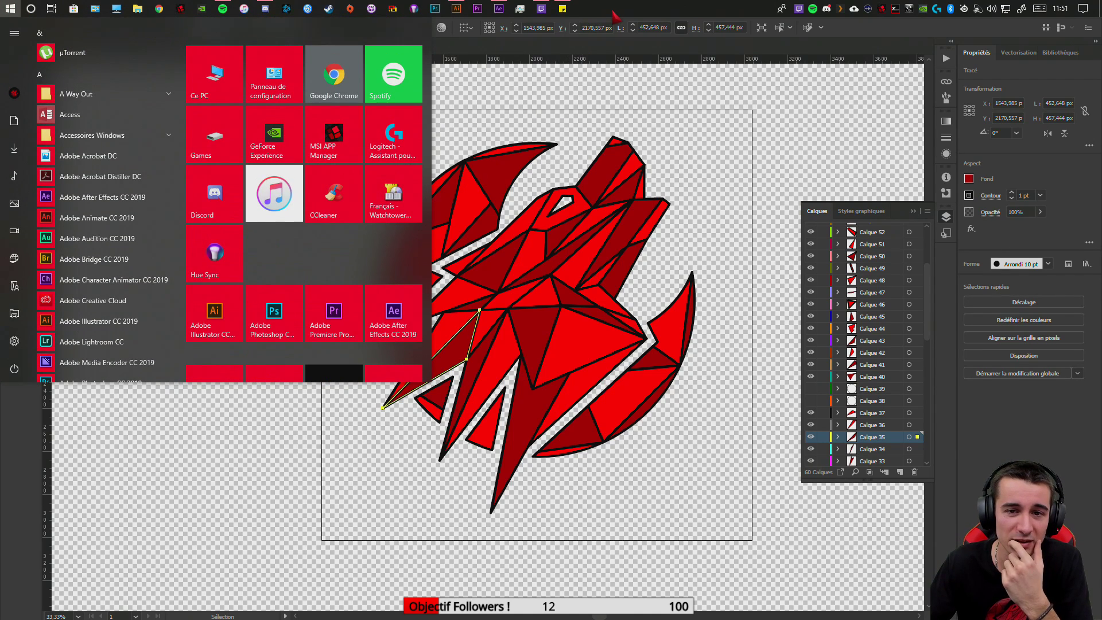
pyautogui.click(602, 87)
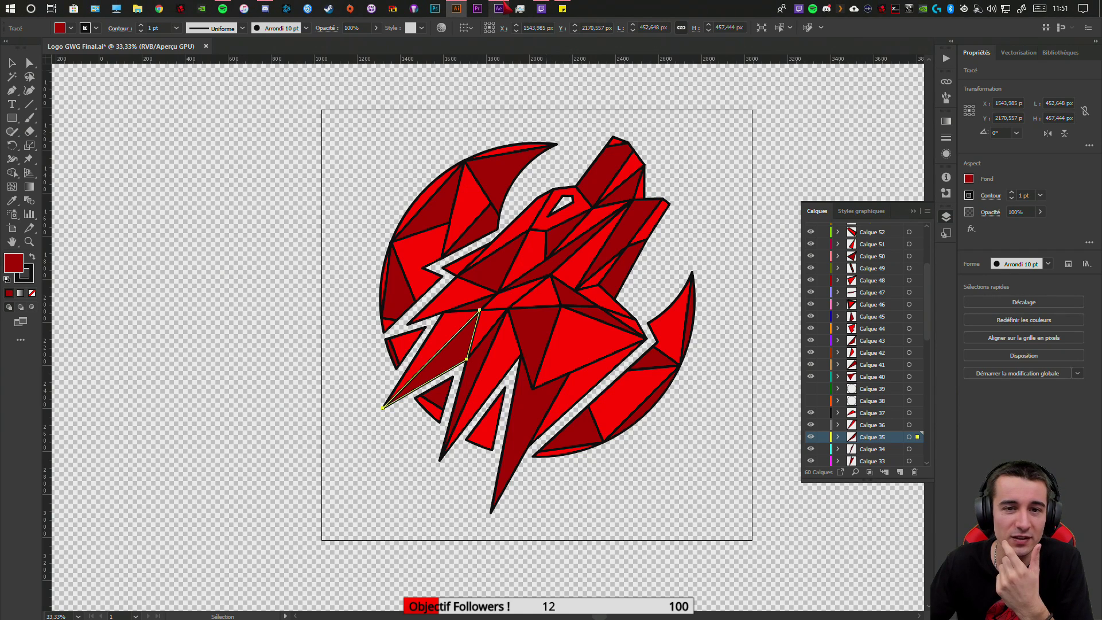
pyautogui.moveTo(499, 8)
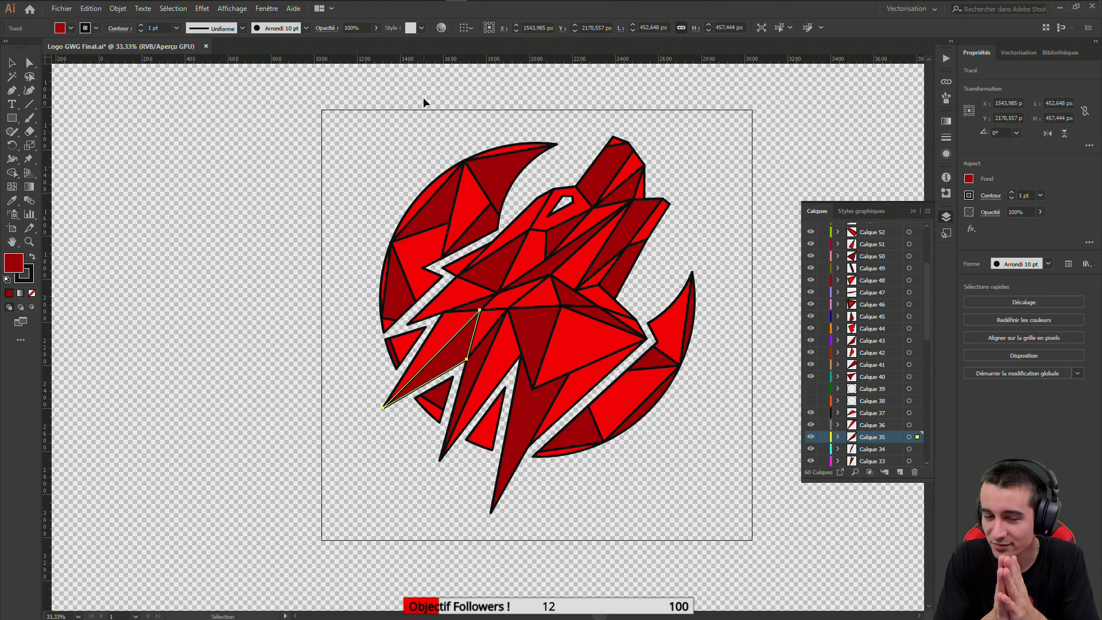
# Try moving the upper crescent's dark facet onto the wolf's head, undo the move, and clear the selection
pyautogui.moveTo(485, 168)
pyautogui.mouseDown()
pyautogui.moveTo(531, 252)
pyautogui.moveTo(491, 181)
pyautogui.mouseUp()
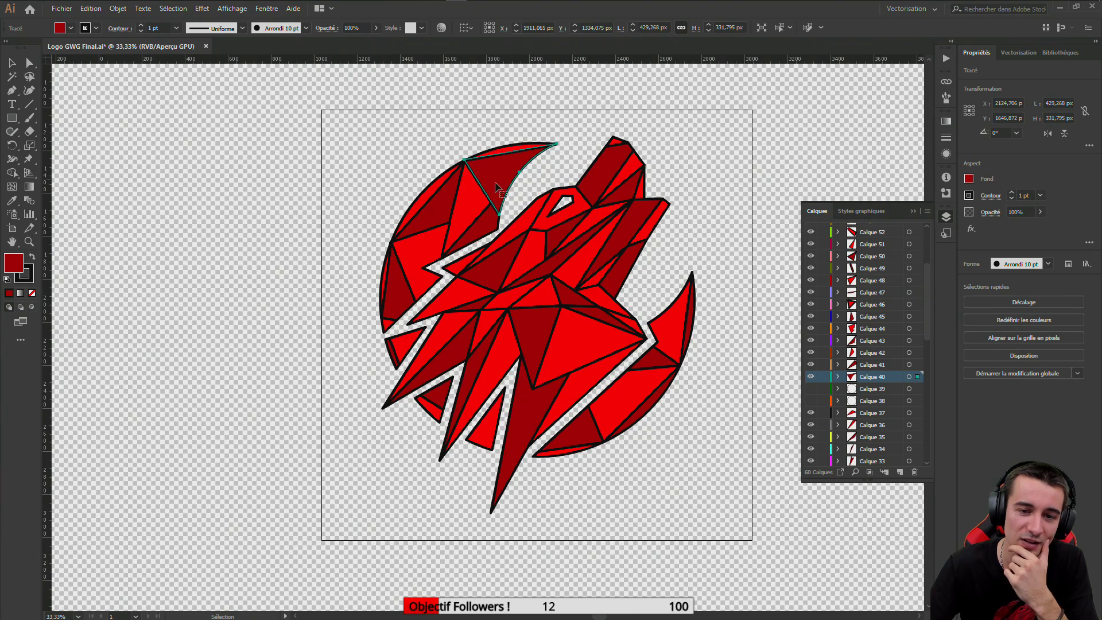
pyautogui.hotkey('ctrl', 'z')
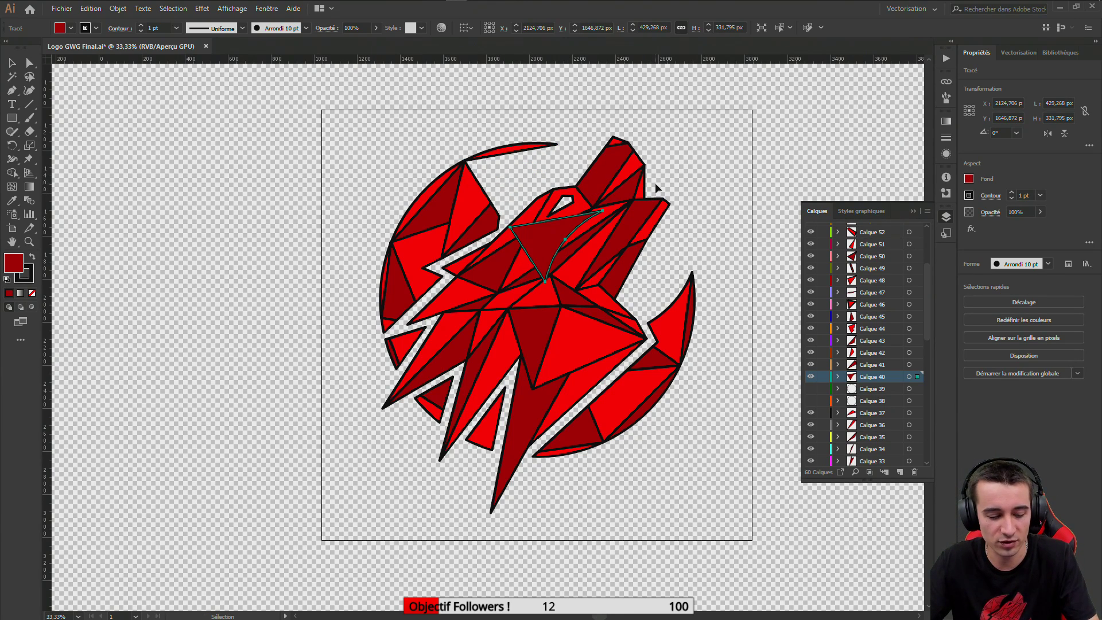
pyautogui.hotkey('ctrl', 'shift', 'z')
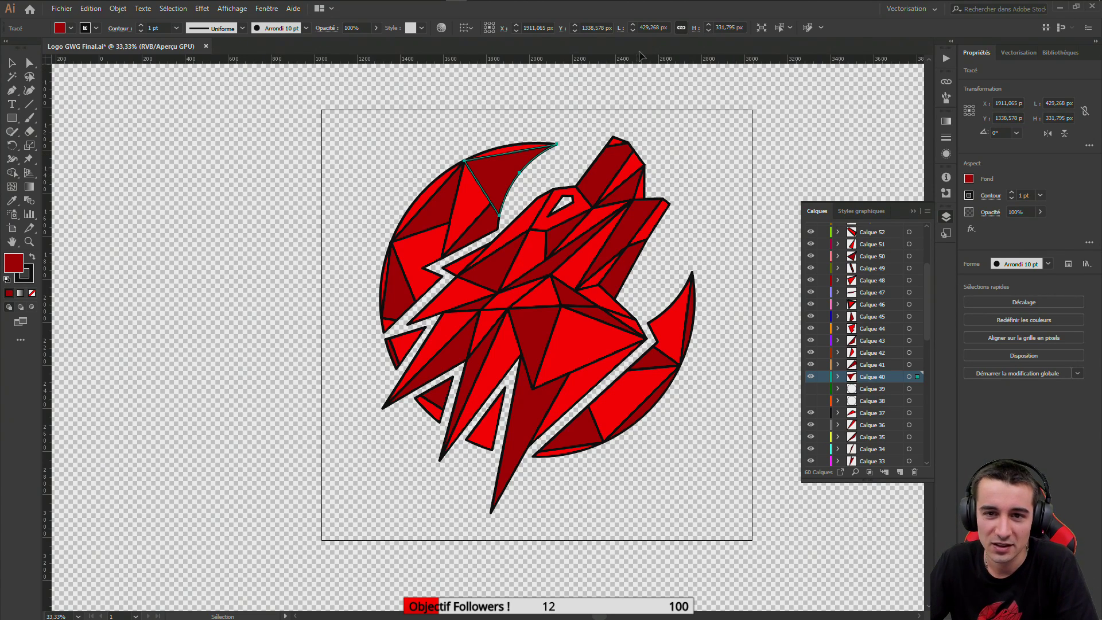
pyautogui.click(567, 136)
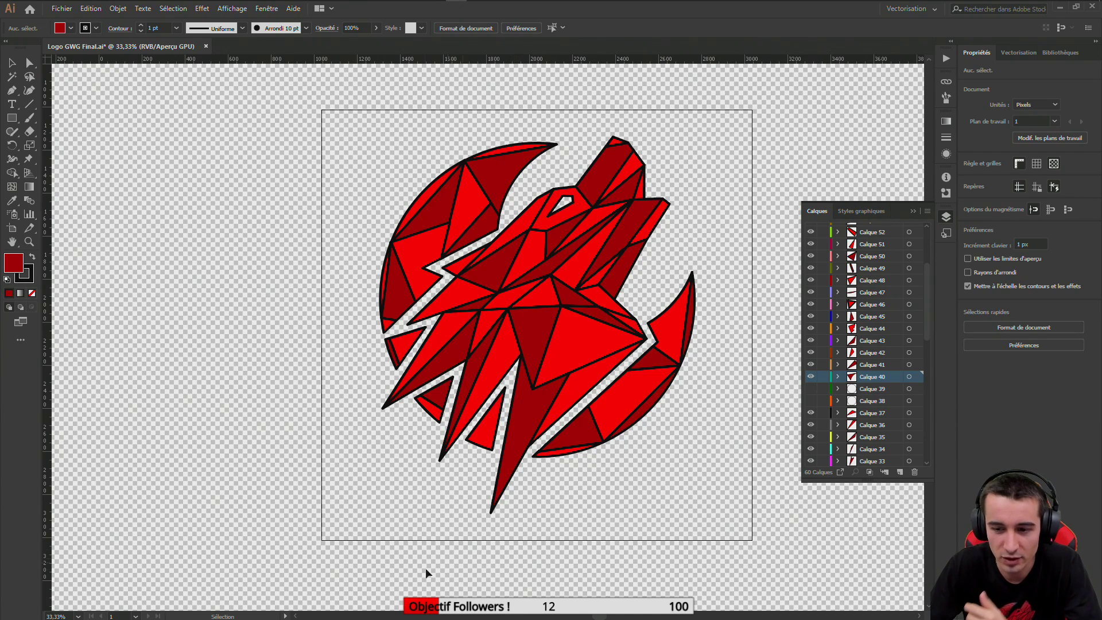
# Switch to After Effects to review the Logo GWG Final composition and its layers, and return to the Illustrator artwork
pyautogui.moveTo(254, 8)
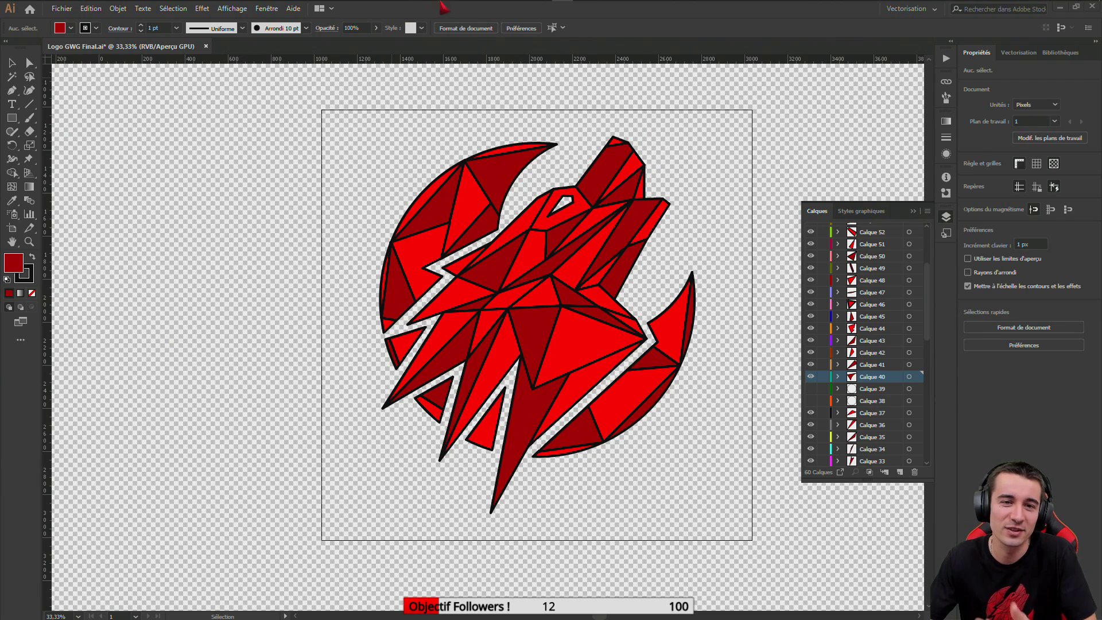
pyautogui.moveTo(436, 3)
pyautogui.click(497, 9)
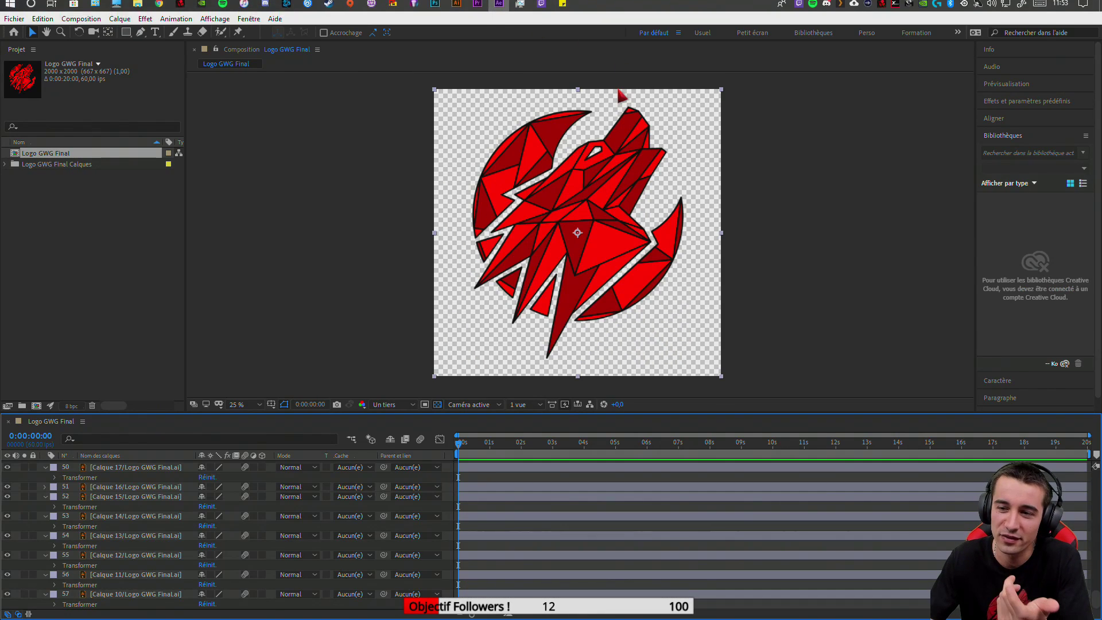
pyautogui.click(457, 9)
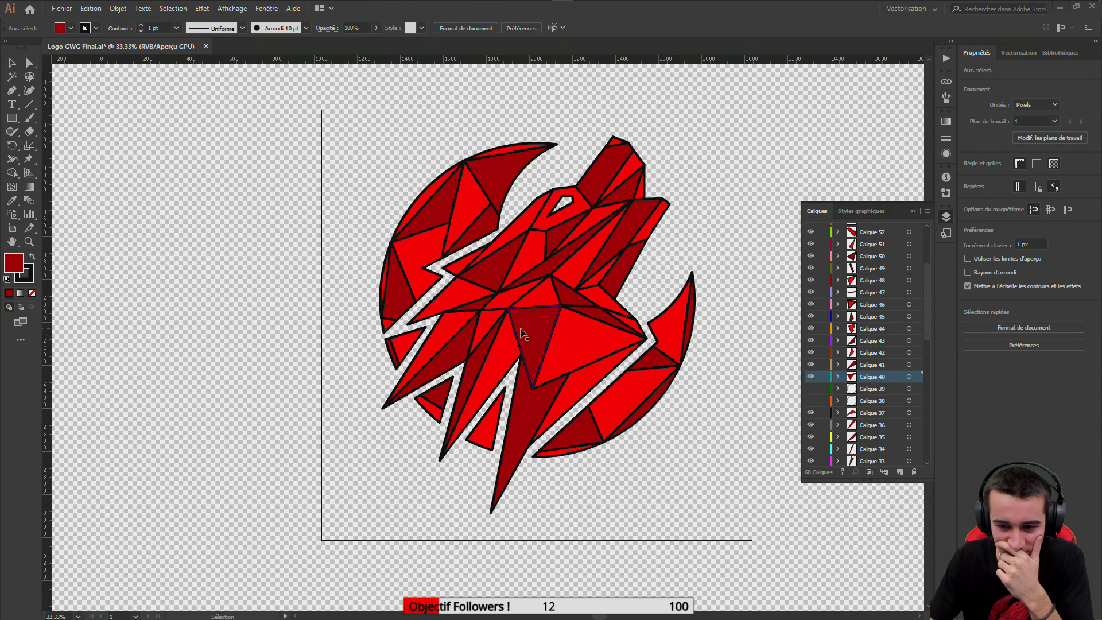
pyautogui.moveTo(255, 6)
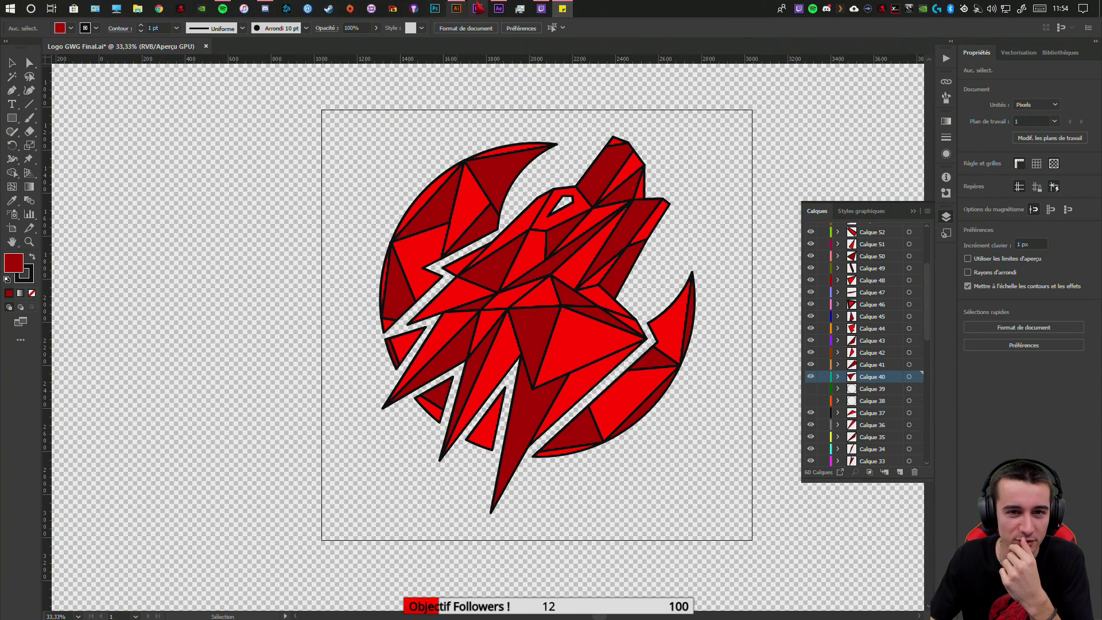
pyautogui.moveTo(456, 8)
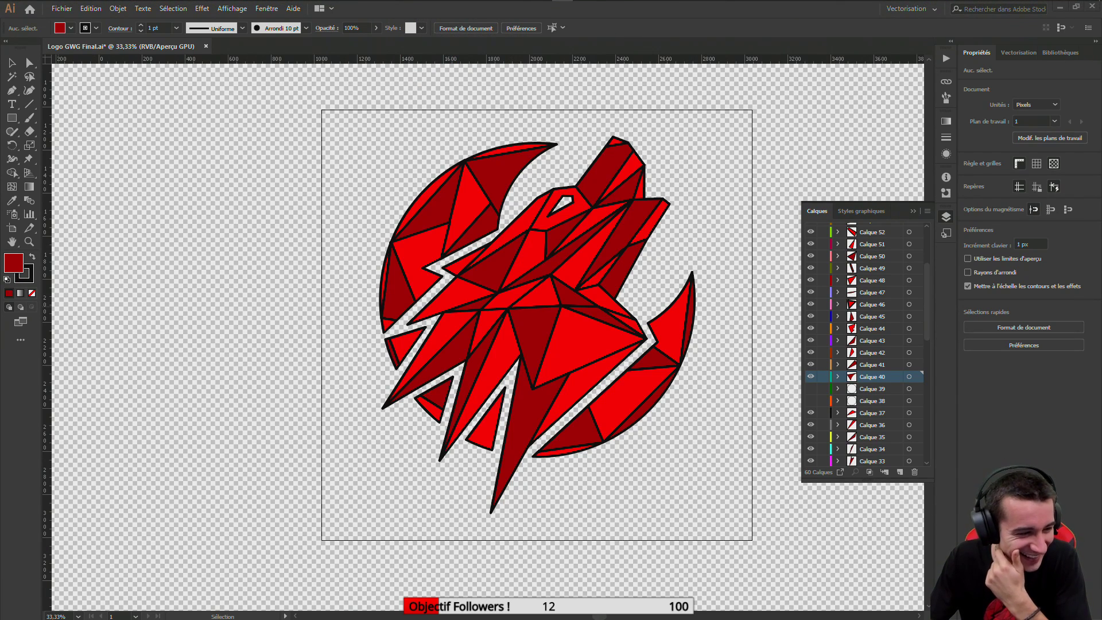
# Recheck the layers of the lower crescent's dark outer sliver, the rear dark fur facet and the crescent's red tip facet
pyautogui.click(678, 314)
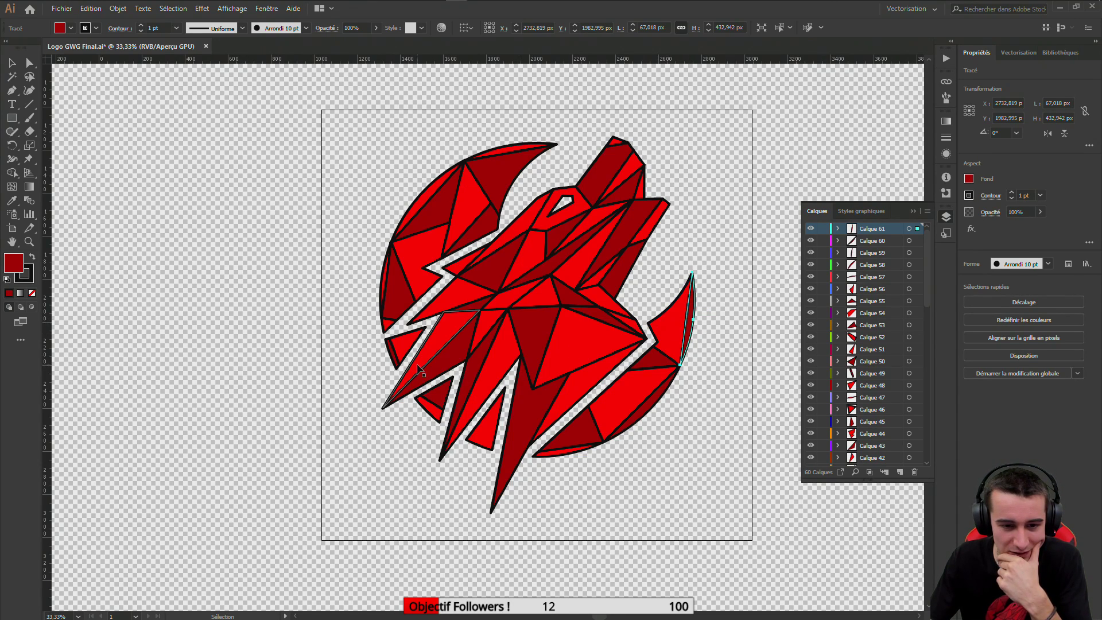
pyautogui.click(455, 357)
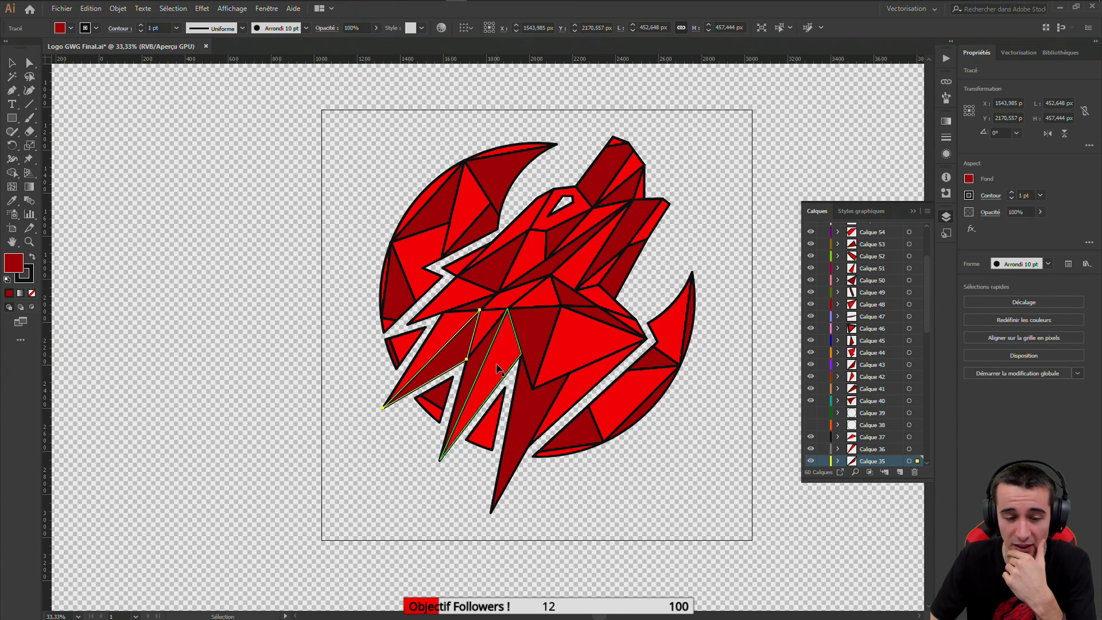
pyautogui.click(643, 332)
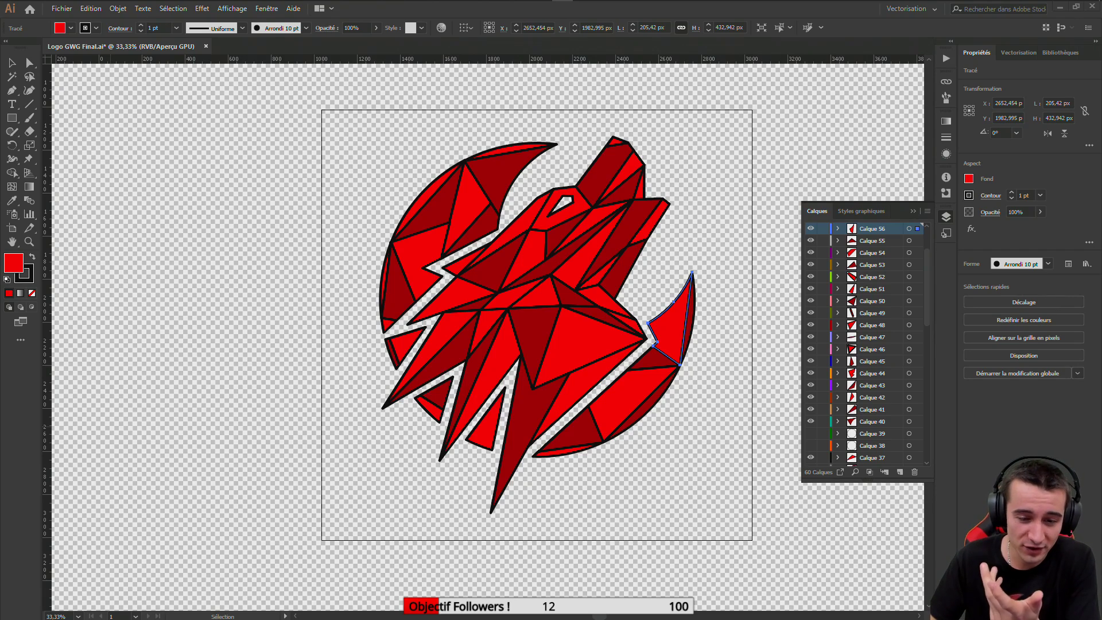
# Check the layers of the wolf's lower fur: the narrow dark facet, the red facet beside it, and the long dark spike
pyautogui.click(474, 378)
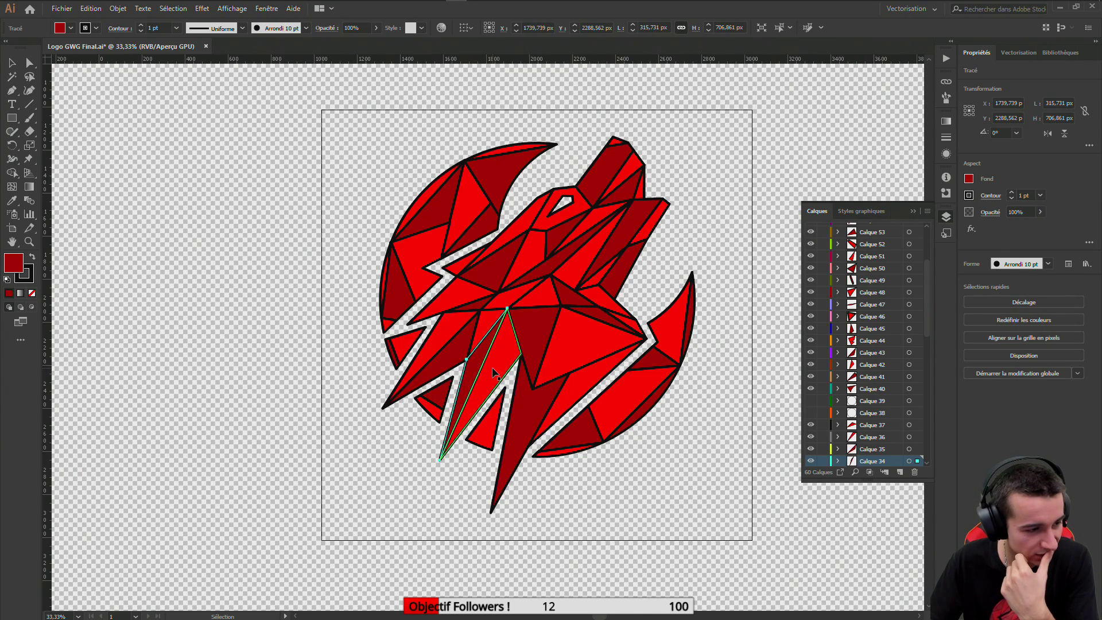
pyautogui.click(493, 372)
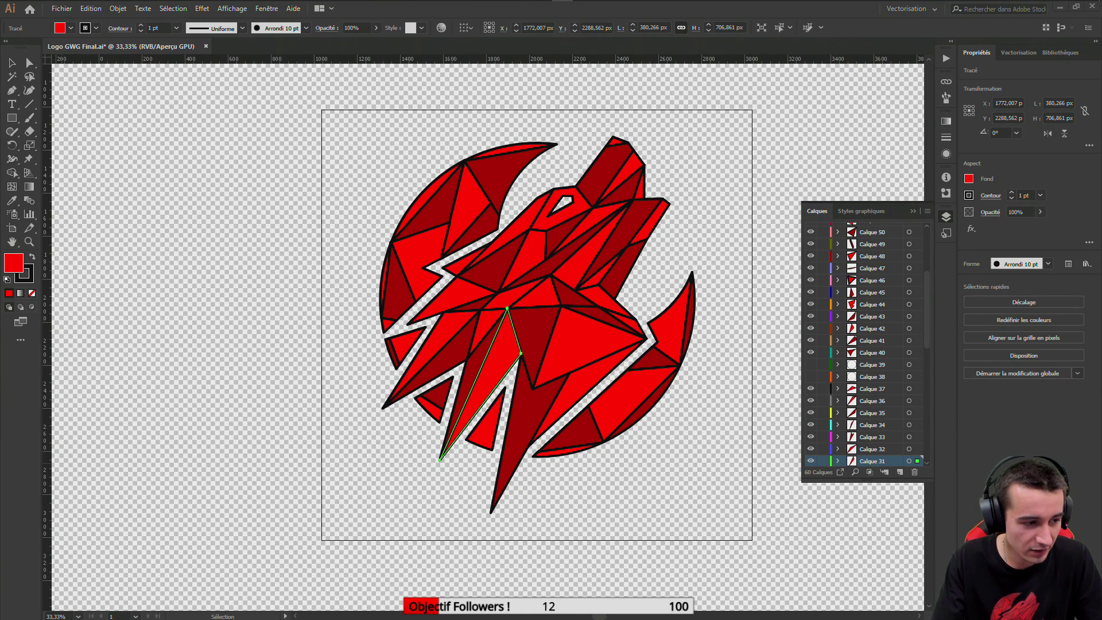
pyautogui.click(538, 403)
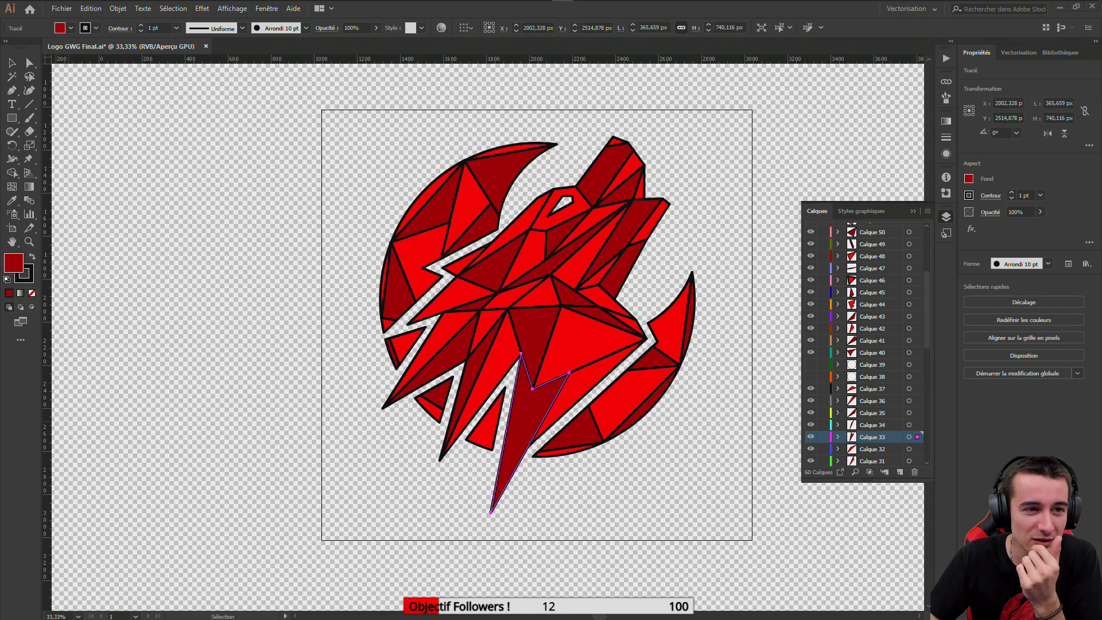
# Close Illustrator without saving the changes to Logo GWG Final.ai, returning to the After Effects project
pyautogui.click(1094, 8)
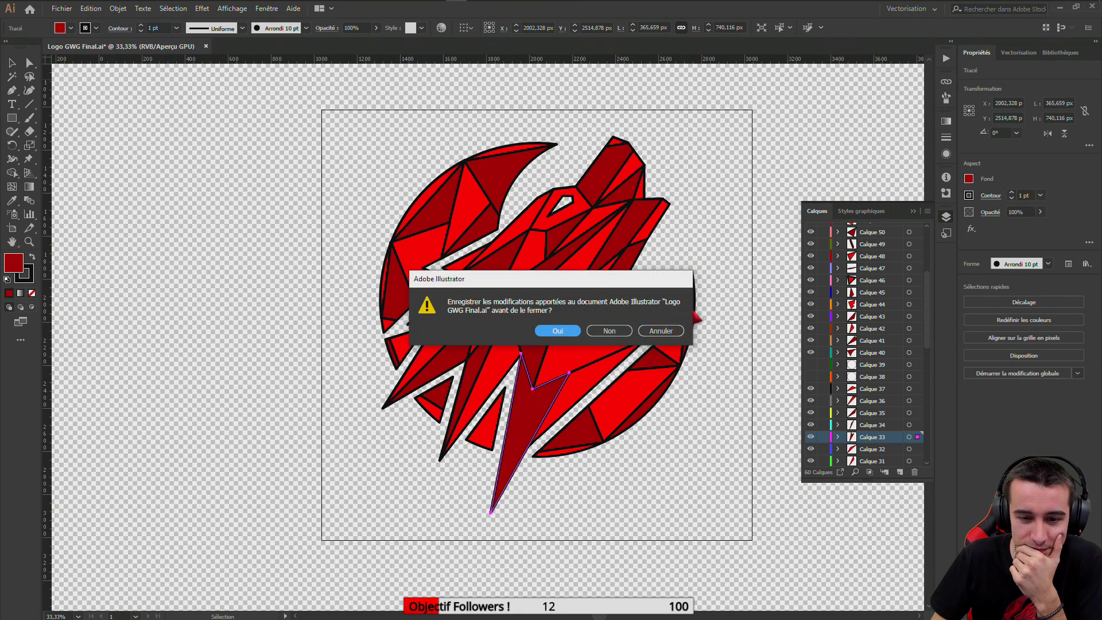
pyautogui.click(607, 331)
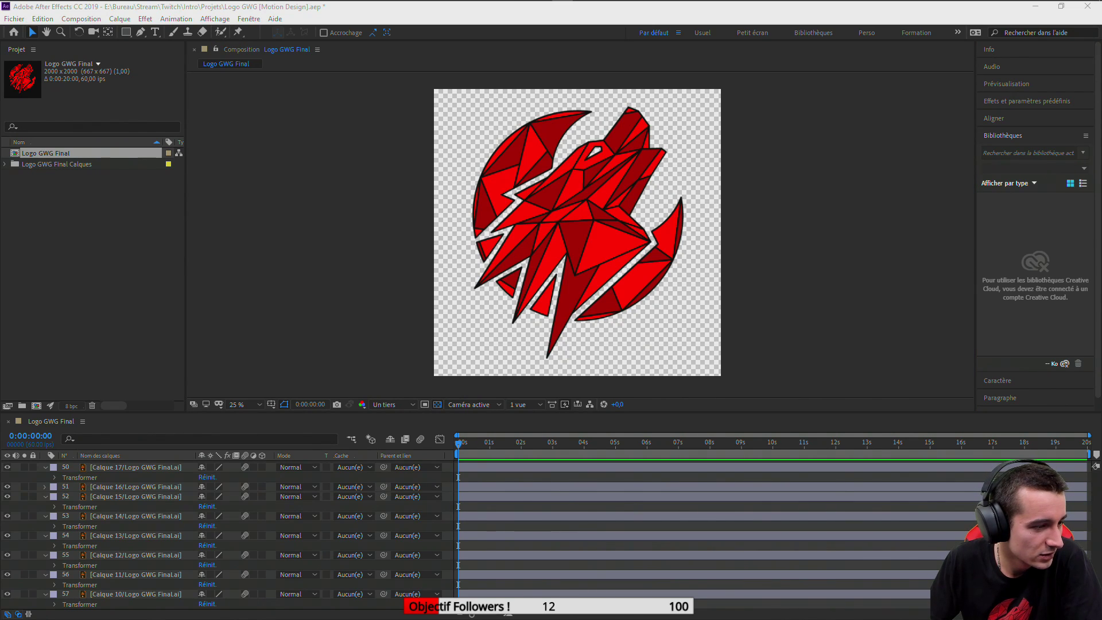
# Place the sticky note with the numbered layer order beside the composition's logo and review its list
pyautogui.moveTo(141, 242); pyautogui.dragTo(873, 216)
pyautogui.scroll(-5, 877, 286)
pyautogui.scroll(6, 877, 286)
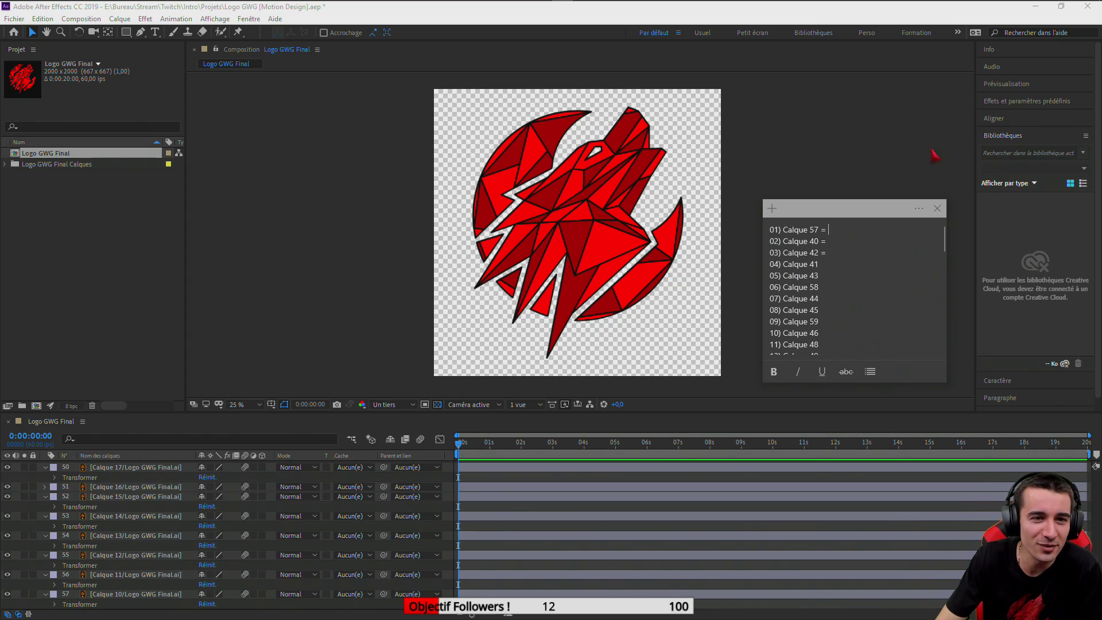
# Return to the After Effects composition and save the Logo GWG [Motion Design] project
pyautogui.click(557, 14)
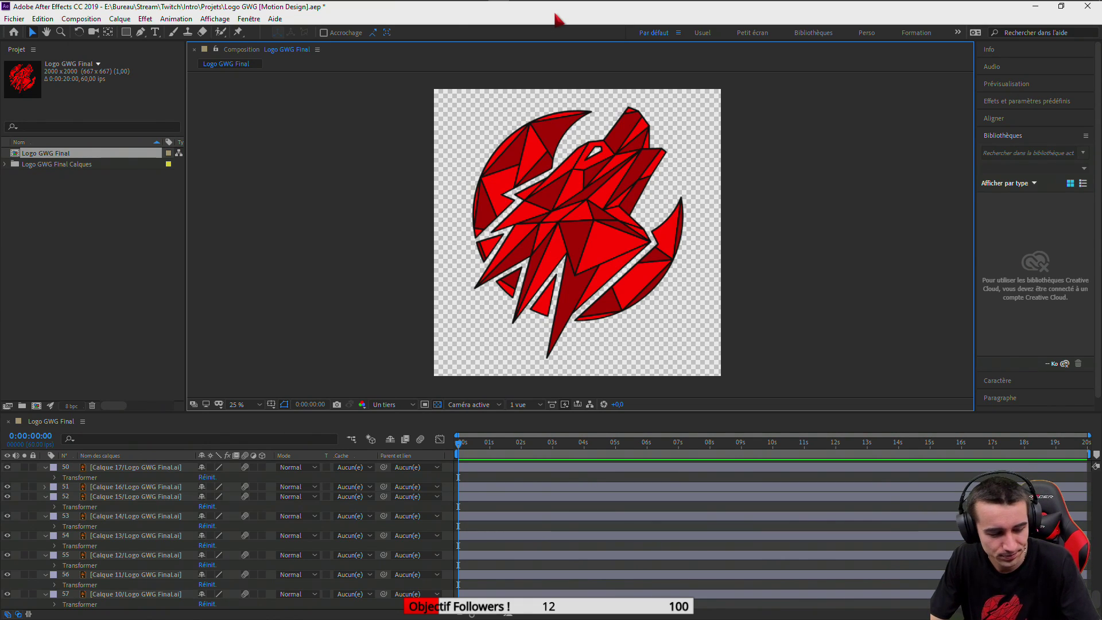
pyautogui.hotkey('ctrl', 's')
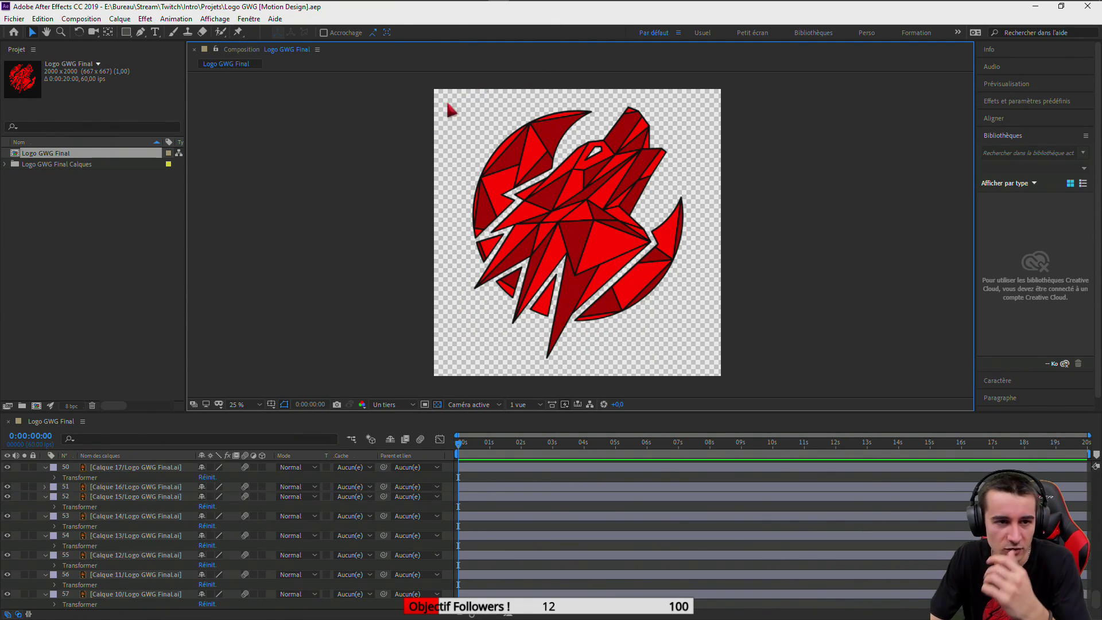
# Expand the Calque 16 layer in the timeline and collapse the properties inside its Transformer group
pyautogui.click(45, 487)
pyautogui.click(55, 496)
pyautogui.scroll(-1, 72, 516)
pyautogui.scroll(15, 76, 522)
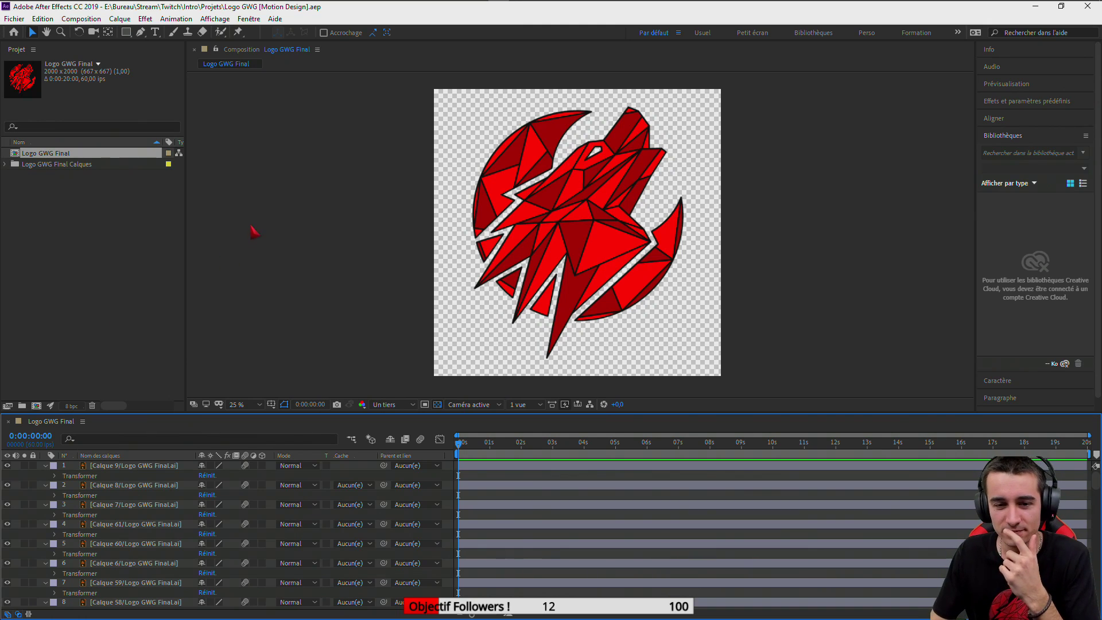
pyautogui.click(327, 191)
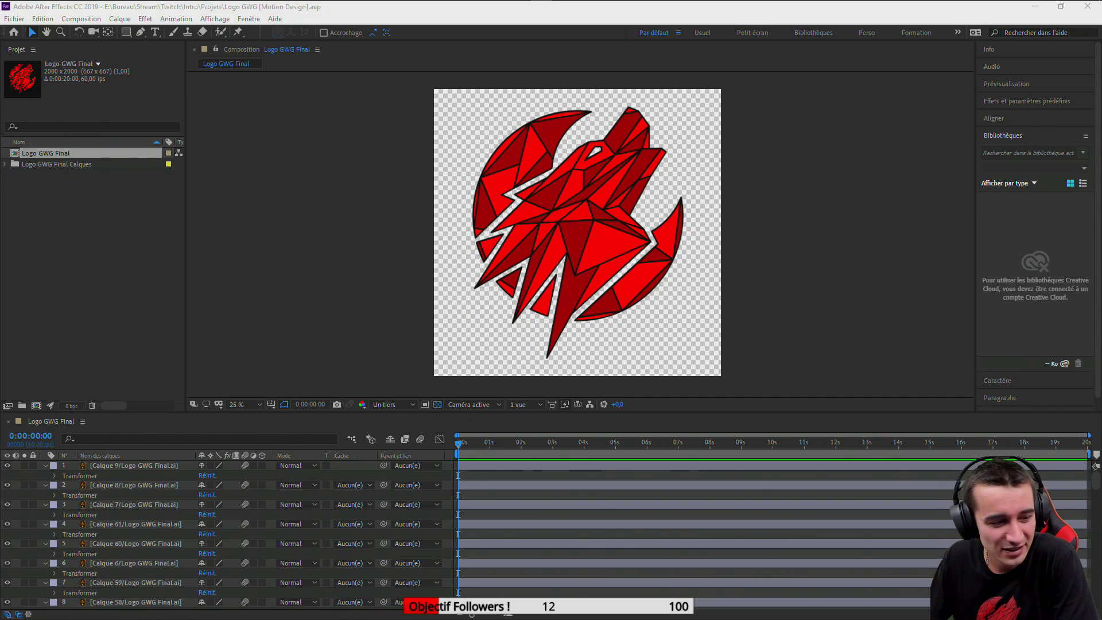
pyautogui.moveTo(278, 9)
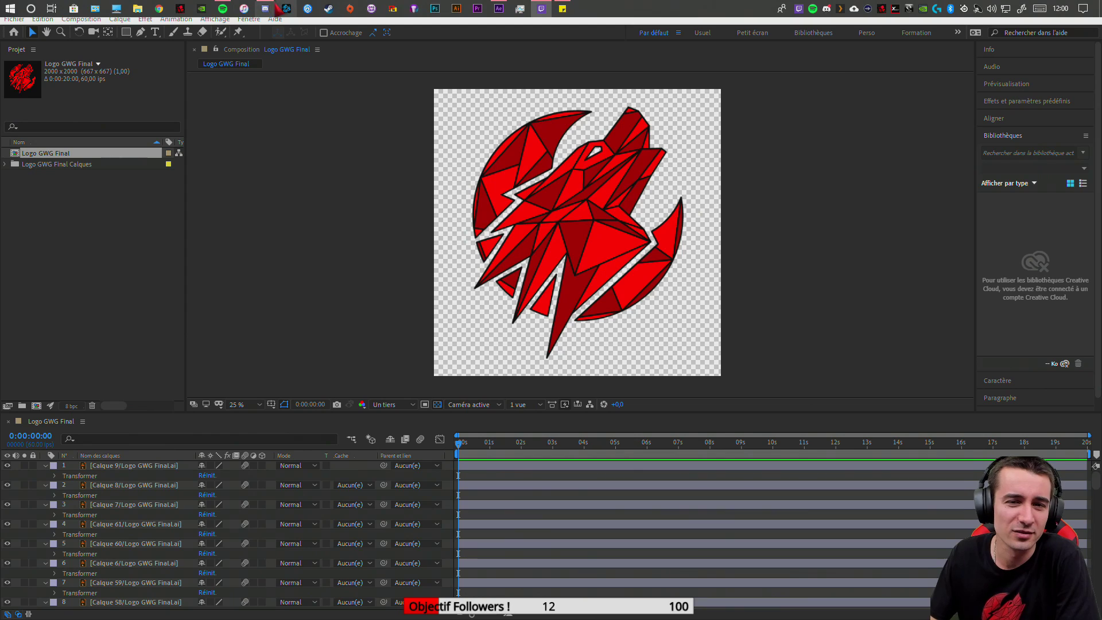